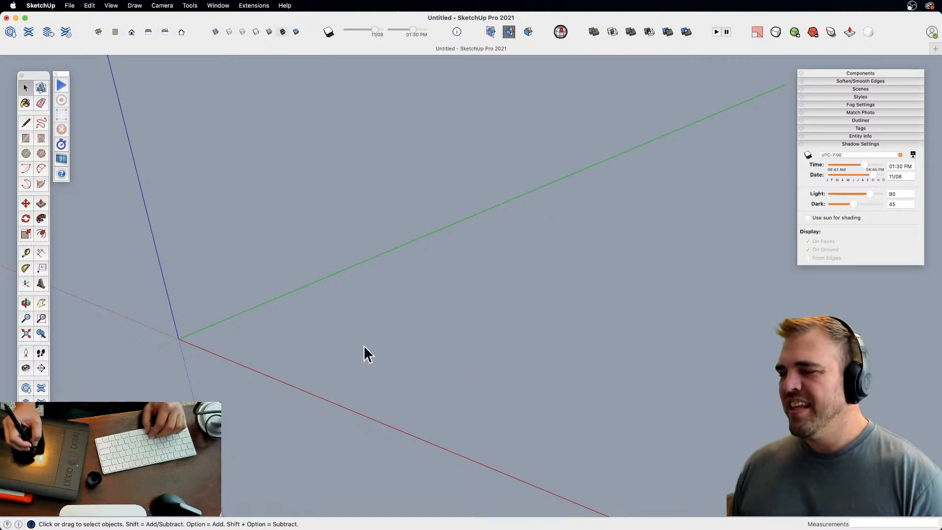
- Draw a rectangle on the ground plane, Push/Pull it up about 1 7/16" into a slab, and select the whole slab
key("r")
left_click(273, 340)
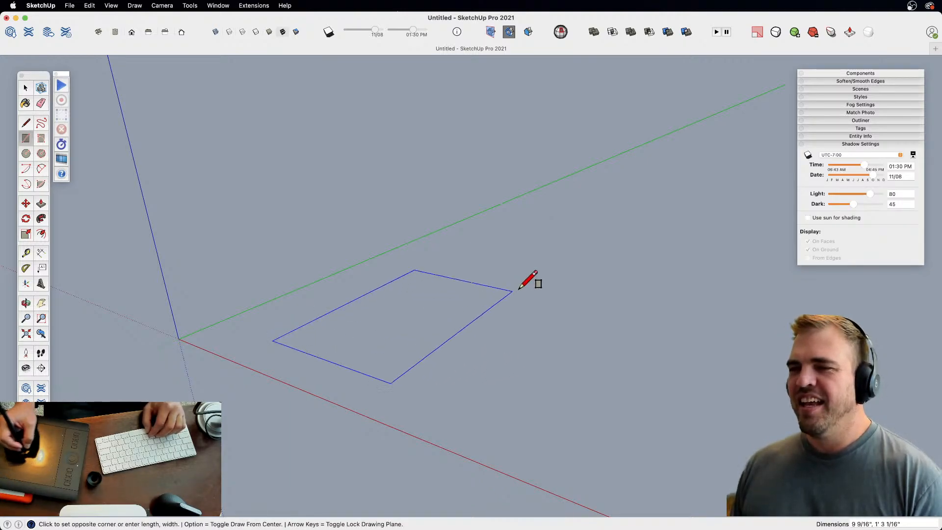
left_click(616, 285)
key("p")
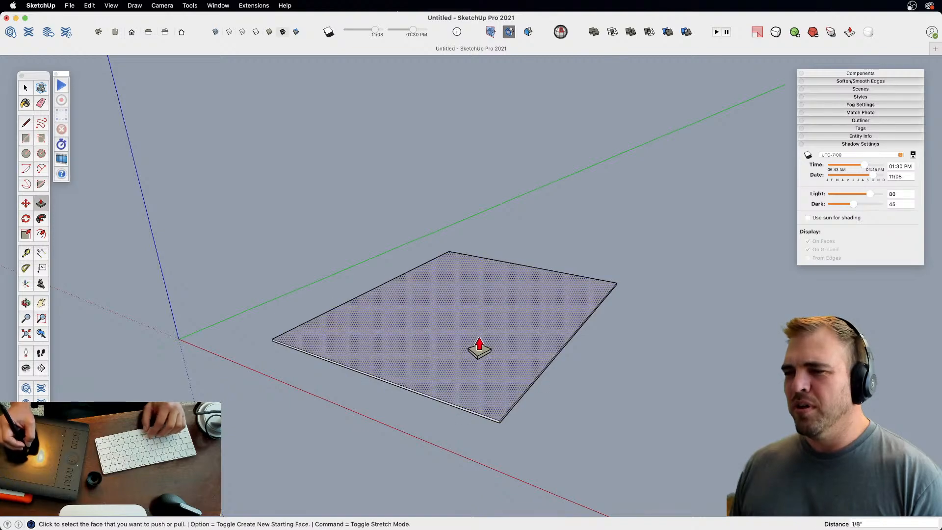
left_click(477, 339)
left_click(466, 321)
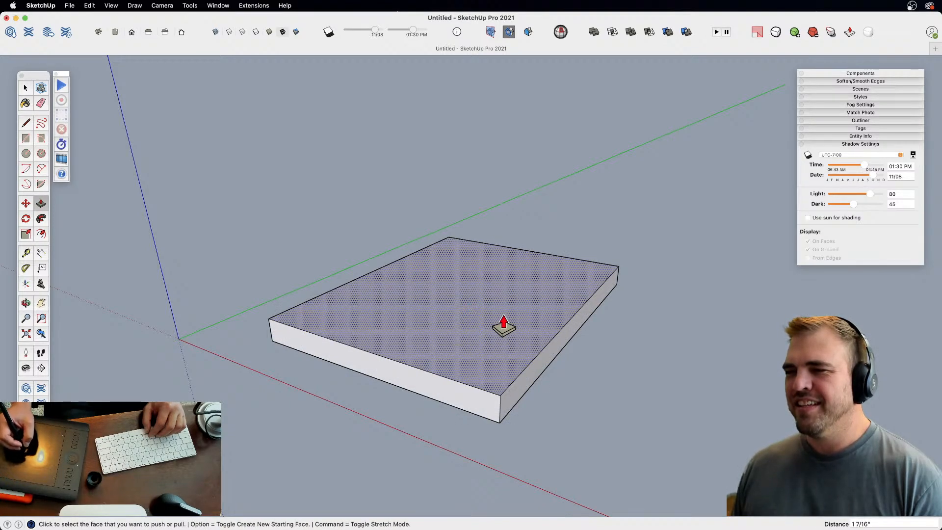
key("space")
left_click_drag(221, 204, 689, 441)
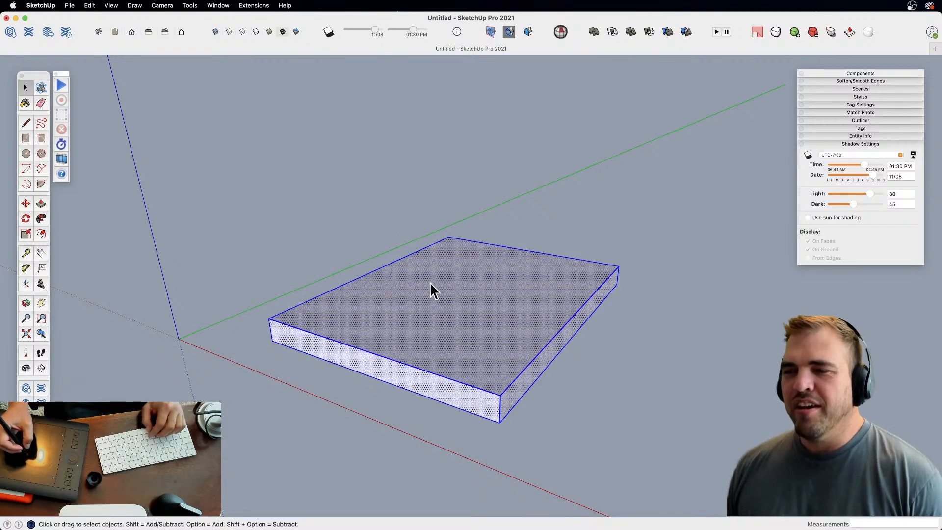
left_click_drag(206, 203, 719, 461)
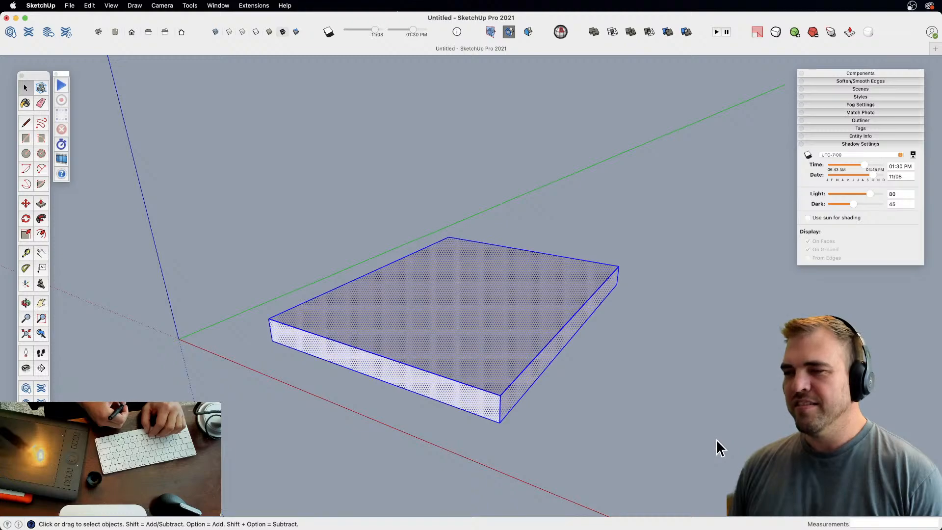
- Offset the slab's top outline inward and Push/Pull the inner face through the bottom to leave an open rectangular frame
key("f")
left_click(375, 276)
left_click(374, 277)
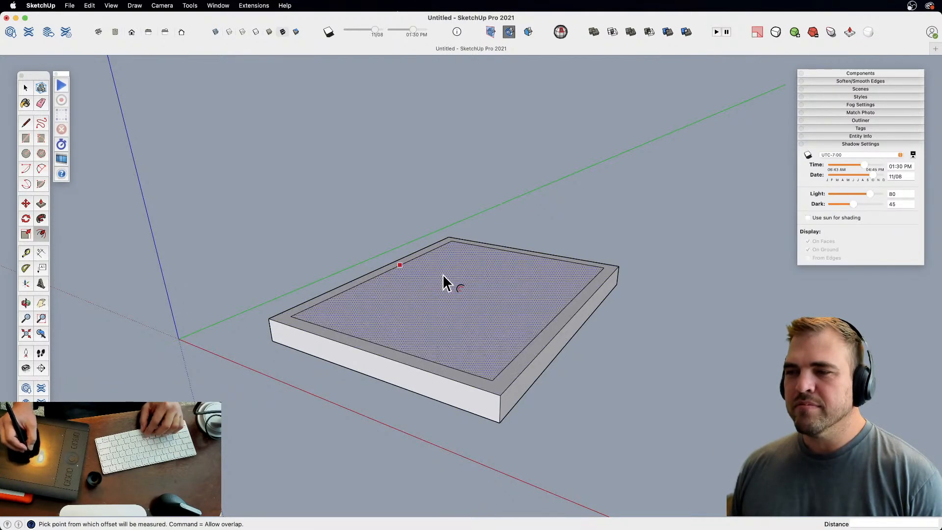
key("p")
left_click_drag(448, 274, 509, 365)
key("space")
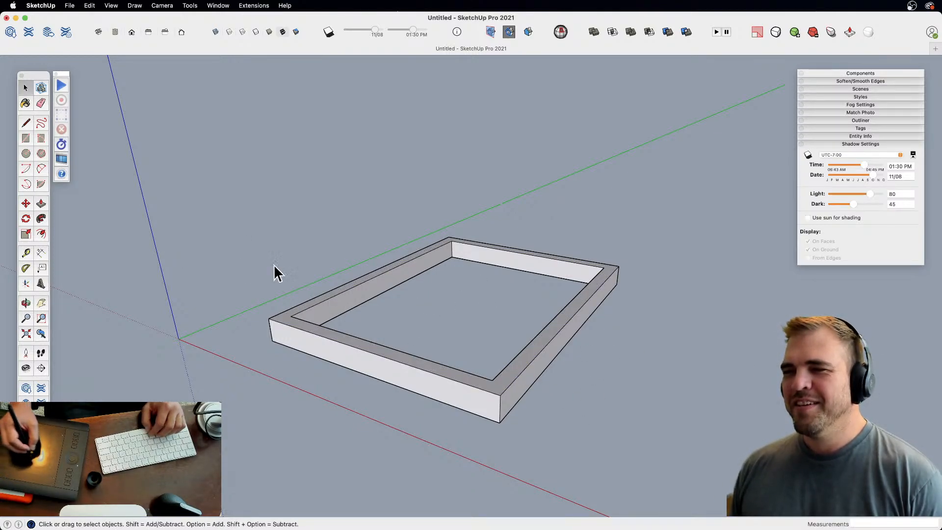
- Select the entire rectangular frame and delete it
left_click_drag(189, 199, 714, 446)
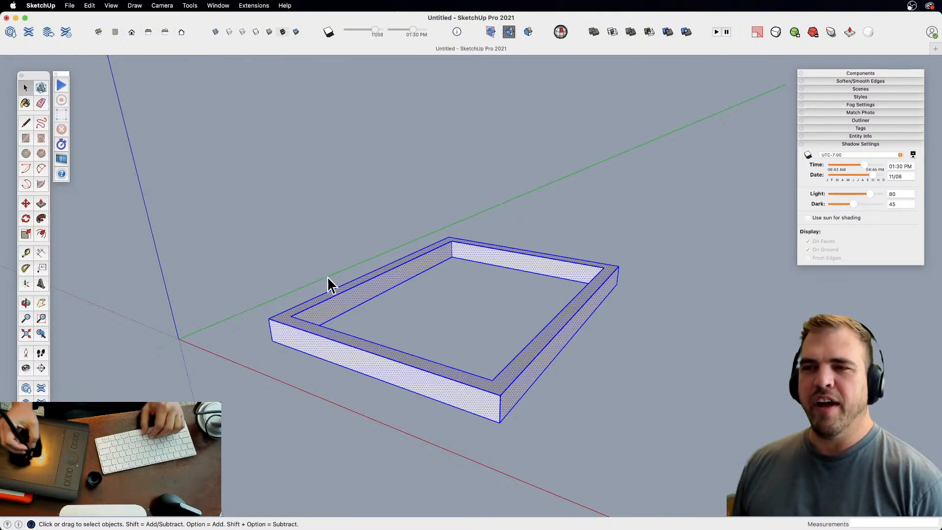
left_click_drag(226, 187, 706, 451)
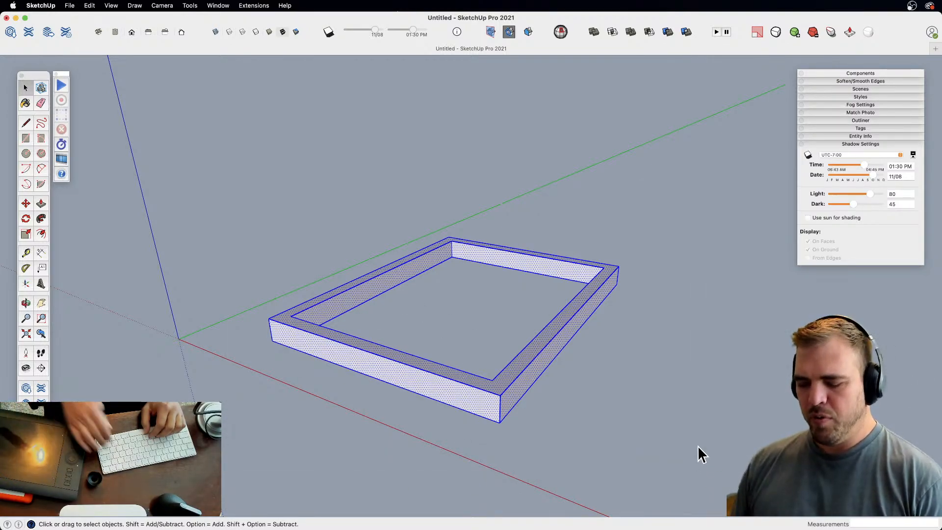
key("Delete")
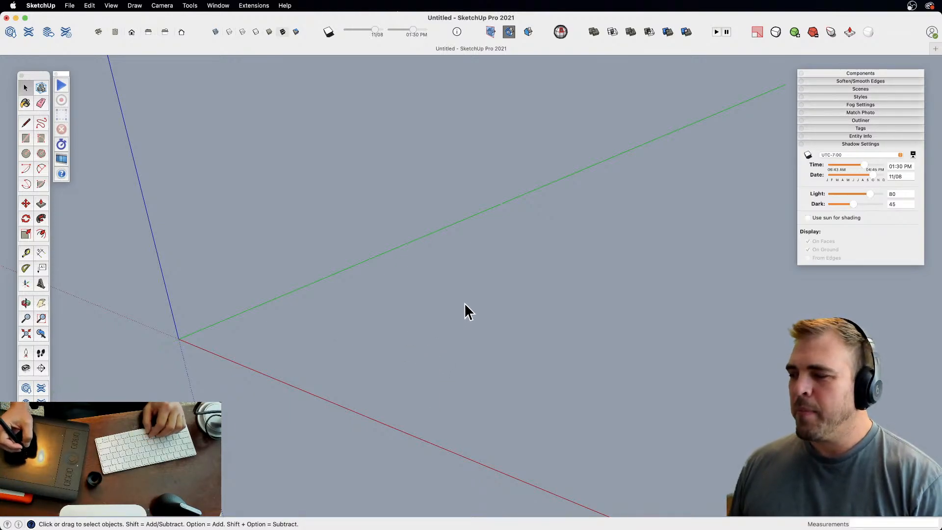
- Draw a large circle on the ground plane between the red and green axes
key("z")
left_click_drag(431, 235, 452, 390)
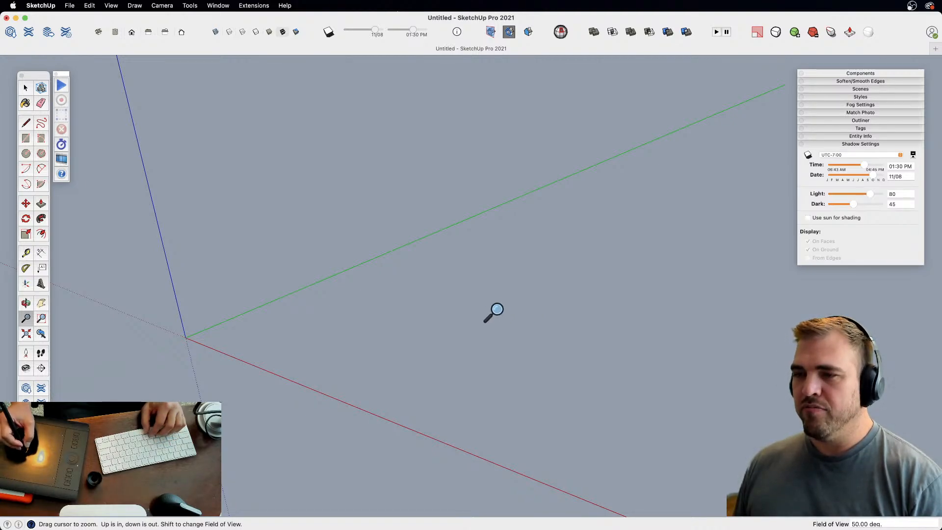
key("r")
key("c")
left_click(555, 308)
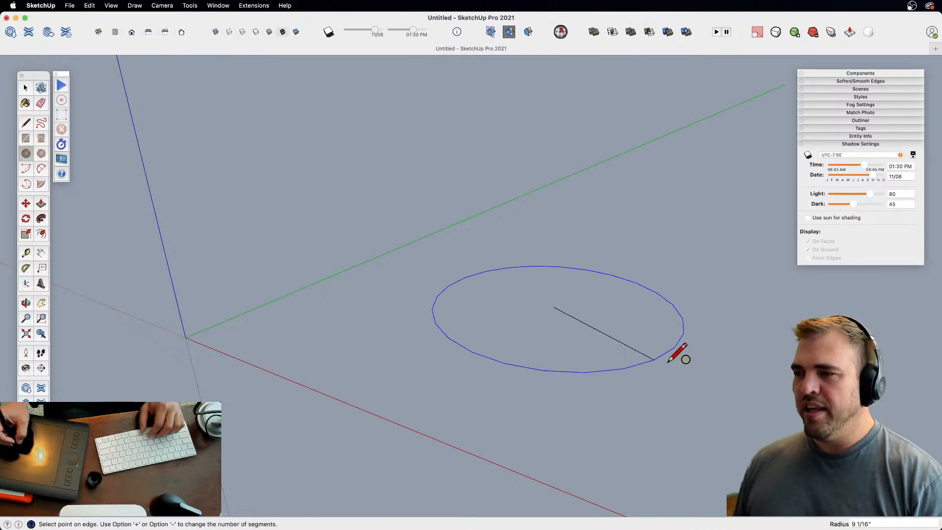
left_click(722, 342)
- Select the circle with its outline and turn it into a component
key("h")
left_click_drag(549, 314, 490, 291)
key("o")
left_click_drag(495, 299, 522, 452)
key("z")
left_click_drag(505, 260, 498, 435)
key("o")
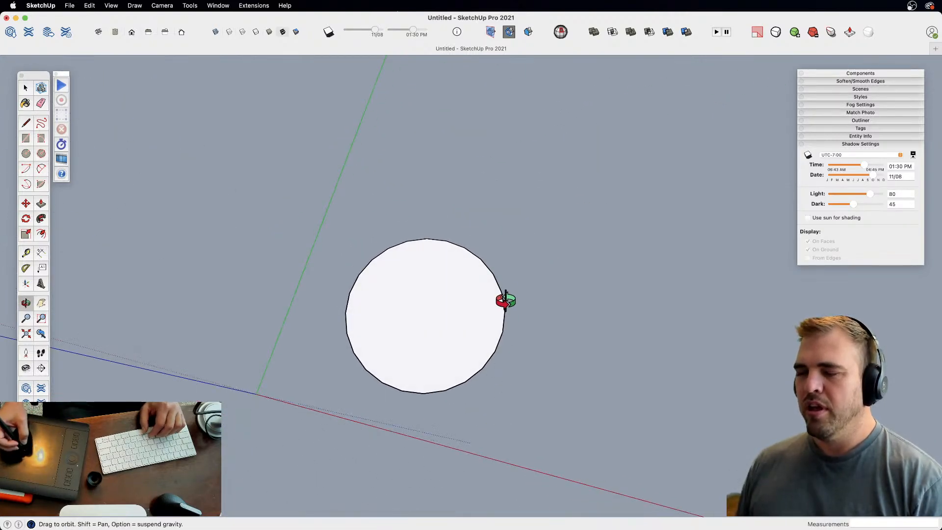
key("space")
left_click(492, 344)
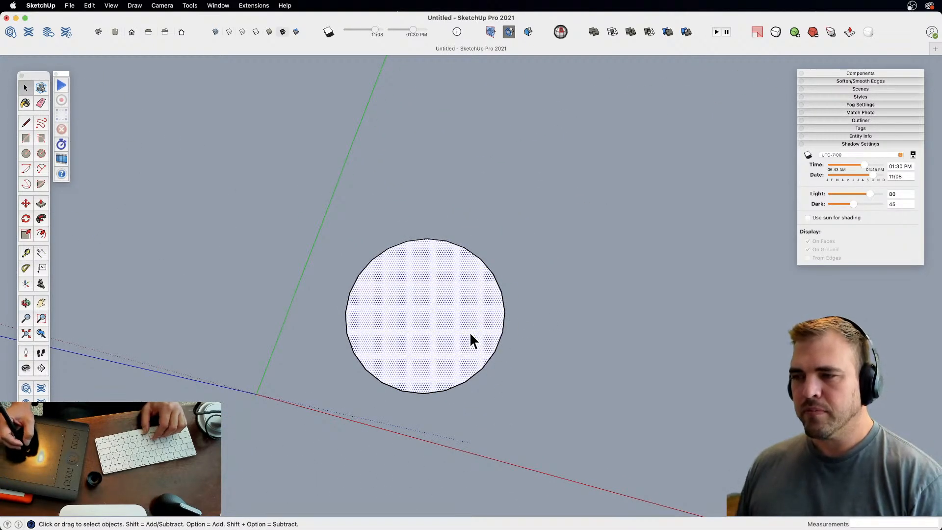
key("g")
- Draw a rectangular outline from the circle's center past its edge, about 1' 1 3/16" along the red axis and 4 3/8" wide at the center
key("h")
left_click_drag(463, 344, 492, 268)
key("o")
key("z")
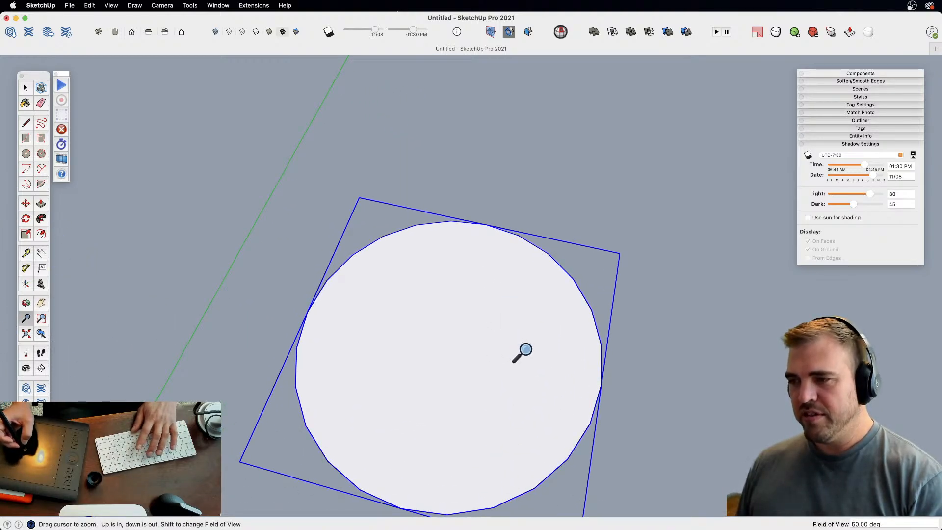
key("l")
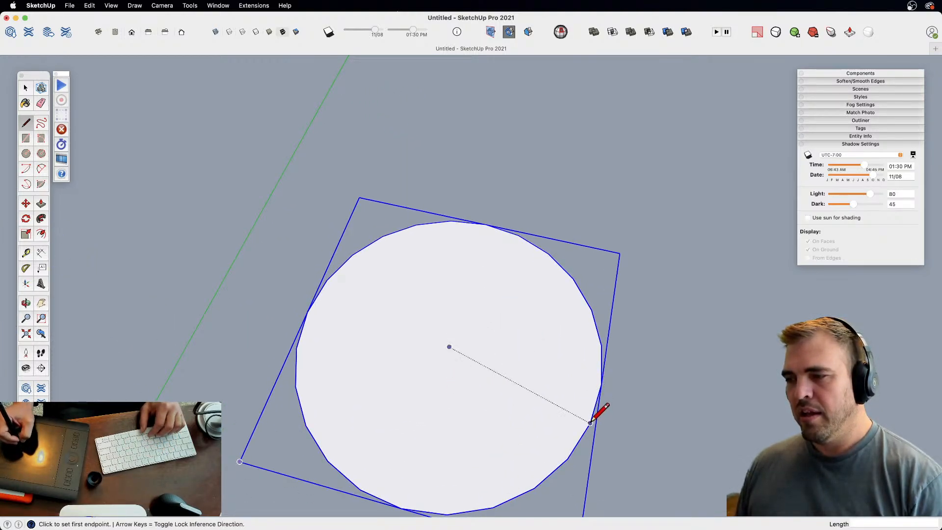
left_click(450, 346)
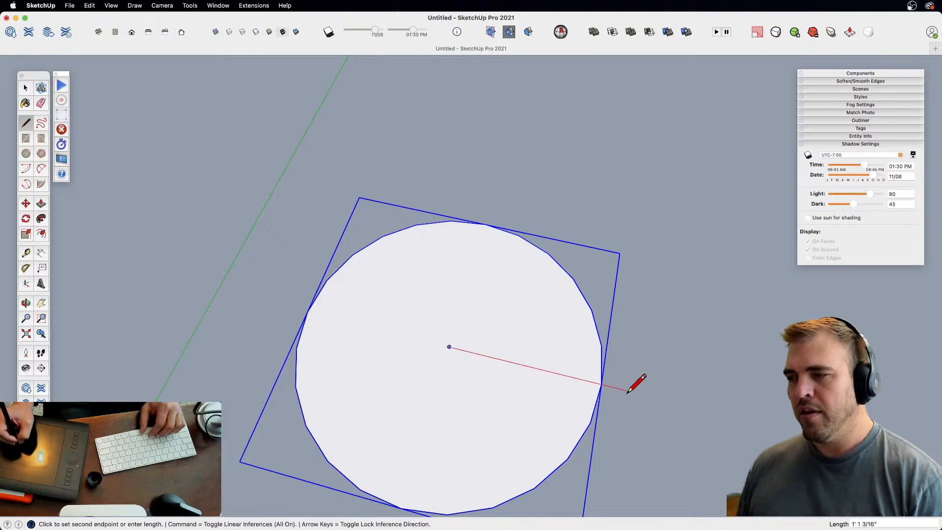
left_click(627, 390)
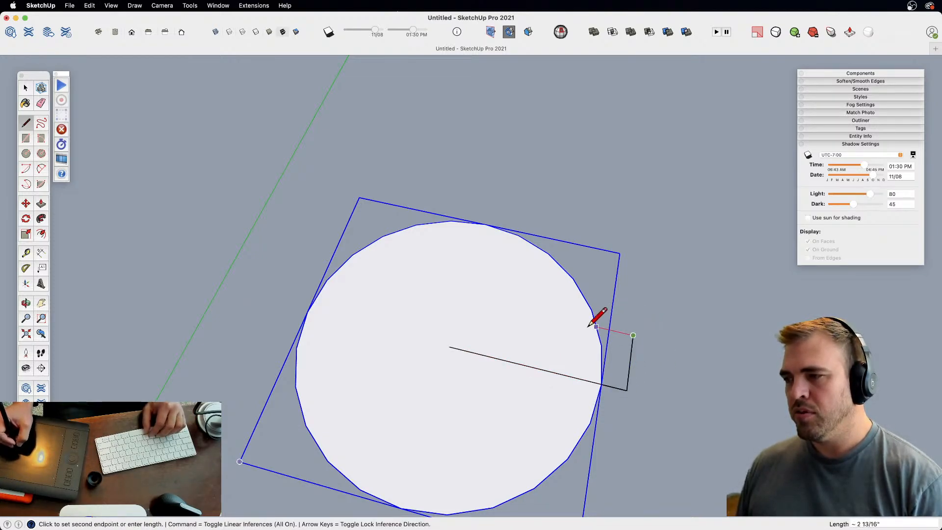
left_click(464, 296)
left_click(449, 346)
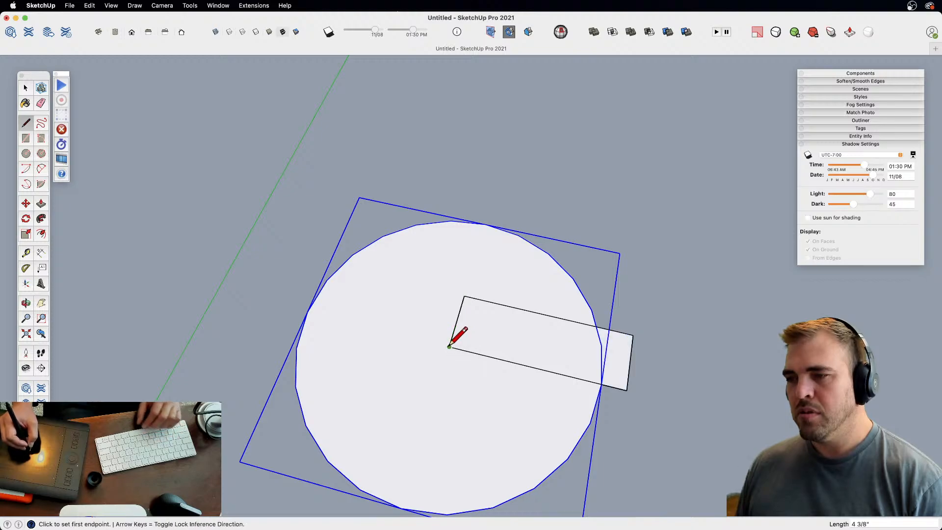
- Draw the profile's inner contour with connected lines from the rectangle's short side at the center to its far long edge near the rim
key("z")
left_click_drag(510, 434, 506, 400)
key("h")
left_click_drag(501, 401, 495, 441)
key("o")
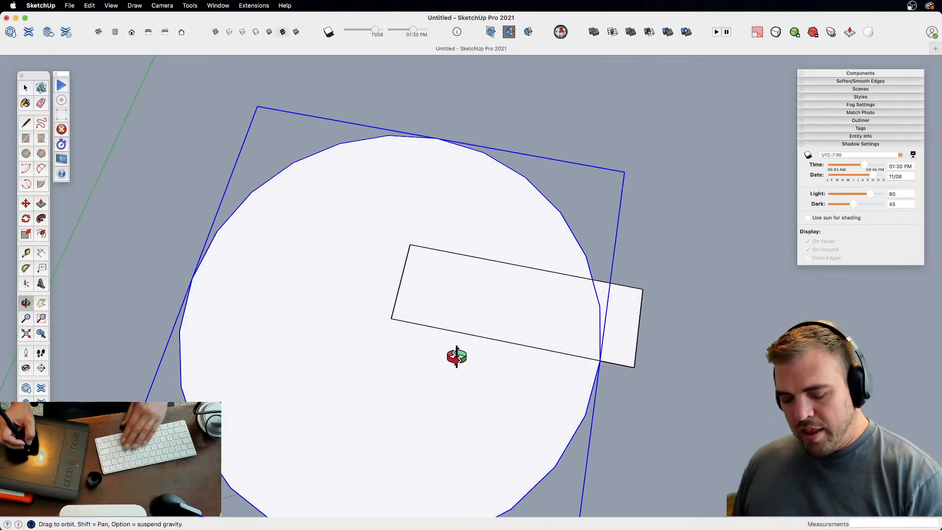
key("l")
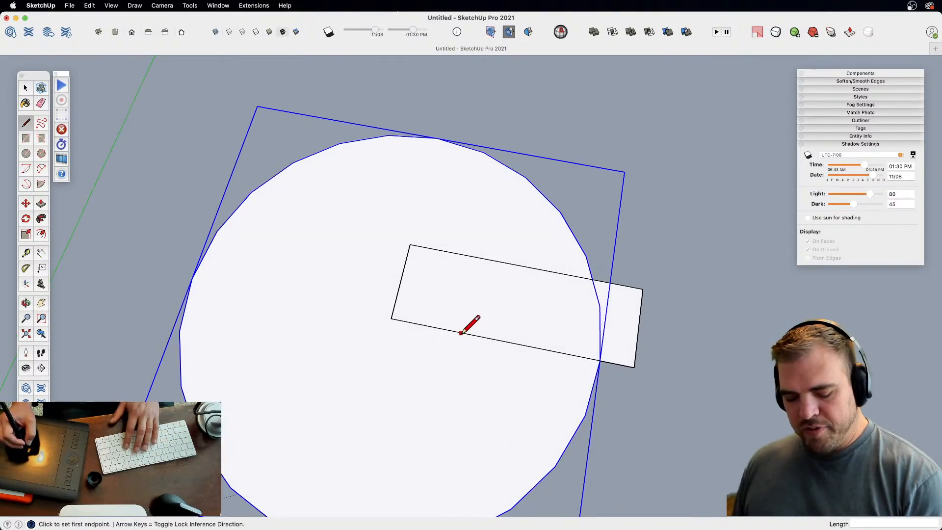
left_click(393, 308)
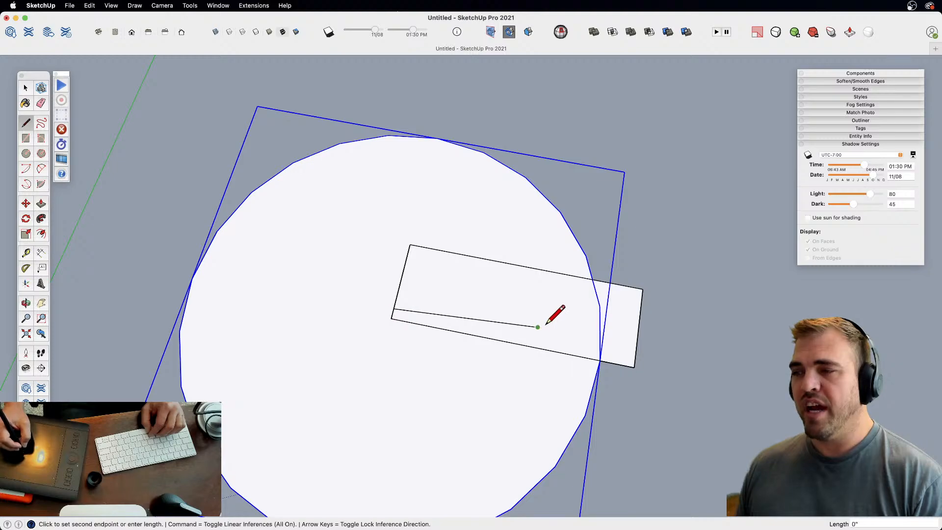
left_click(583, 278)
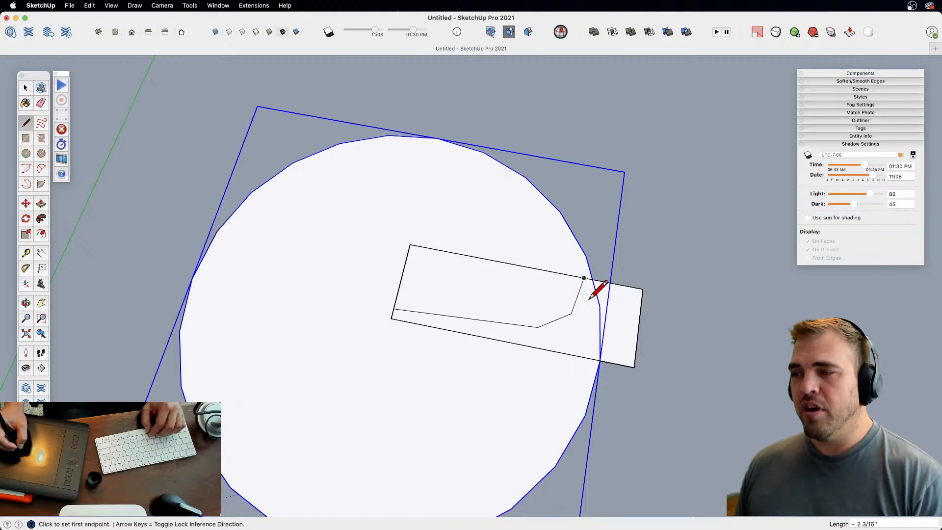
- Draw an arc for the profile's outer curve and close its rim end with a line about 3" long
key("a")
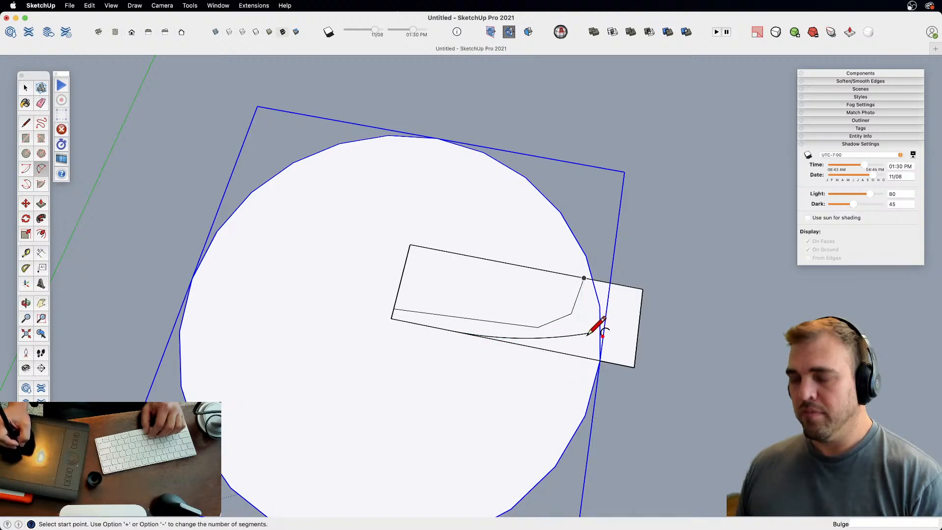
key("l")
left_click(592, 332)
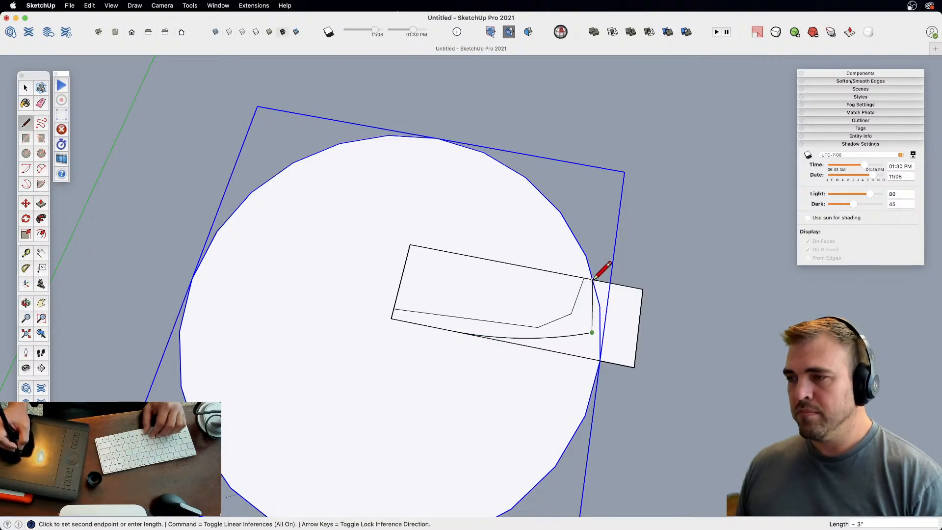
left_click(593, 280)
- Erase the leftover rectangle edges around the profile and select the remaining curved profile face
key("e")
mouse_move(635, 296)
left_mouse_down()
mouse_move(616, 393)
mouse_move(446, 254)
mouse_move(394, 265)
left_mouse_up()
left_click(633, 288)
key("space")
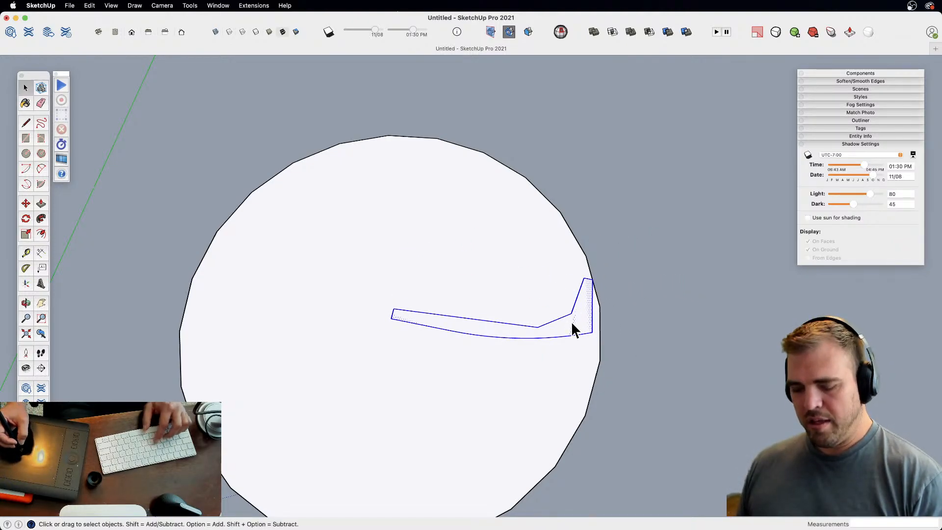
- Push/Pull the curved profile face slightly upward to give it a thin thickness above the circle
middle_click_drag(569, 326, 464, 253)
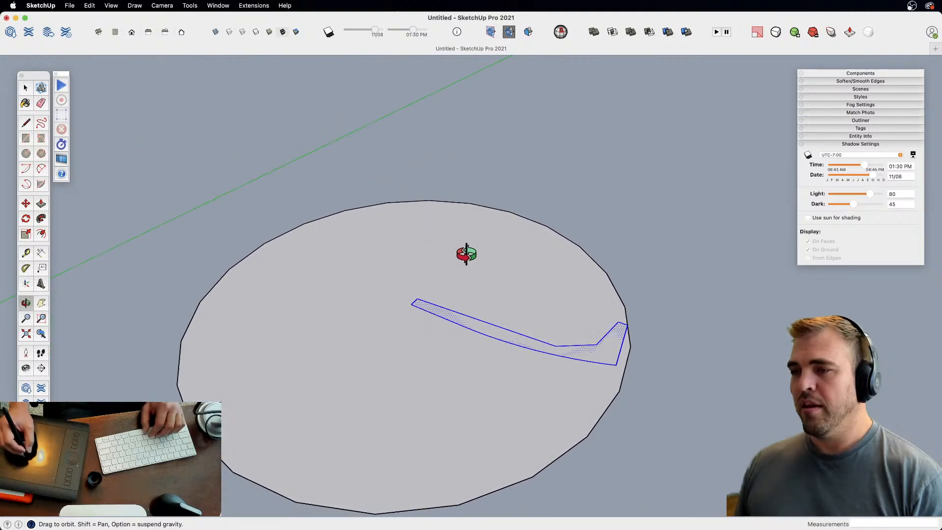
middle_click_drag(472, 330, 540, 353)
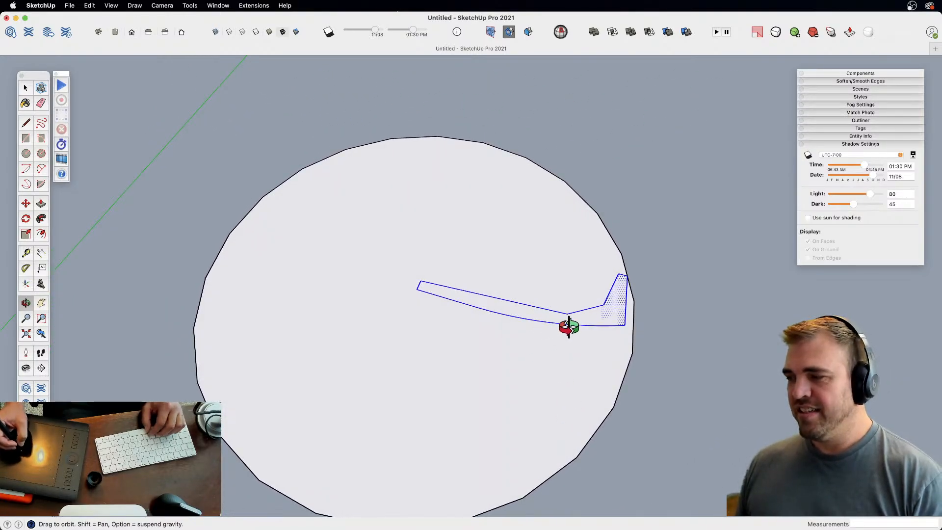
key("space")
key("o")
left_click_drag(578, 326, 517, 254)
key("z")
left_click_drag(584, 378, 608, 310)
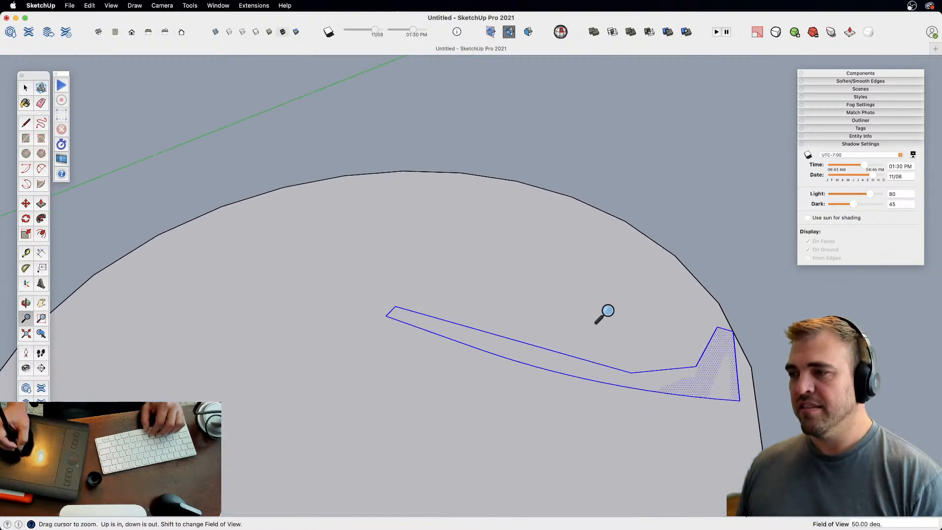
key("h")
left_click_drag(667, 397, 583, 326)
key("p")
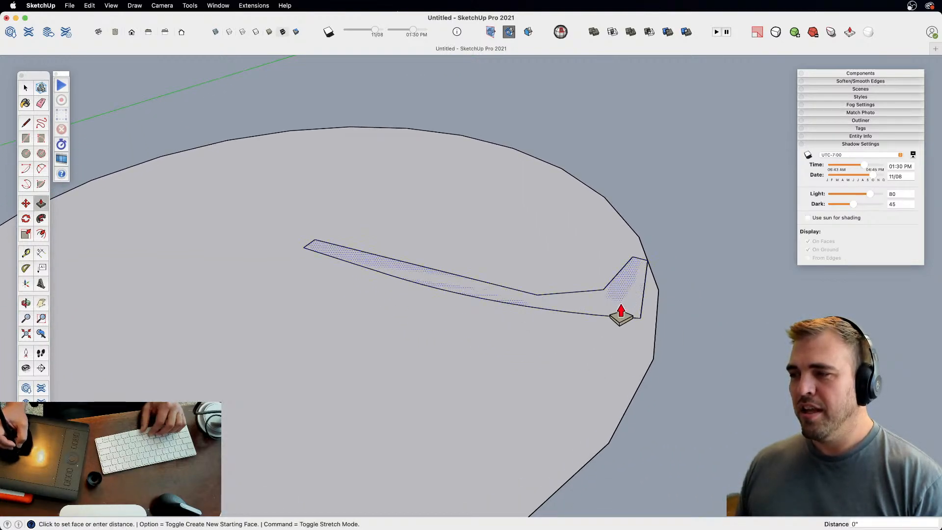
left_click(622, 313)
- Select the whole extruded profile and make it a component with the default definition settings
key("space")
triple_click(623, 290)
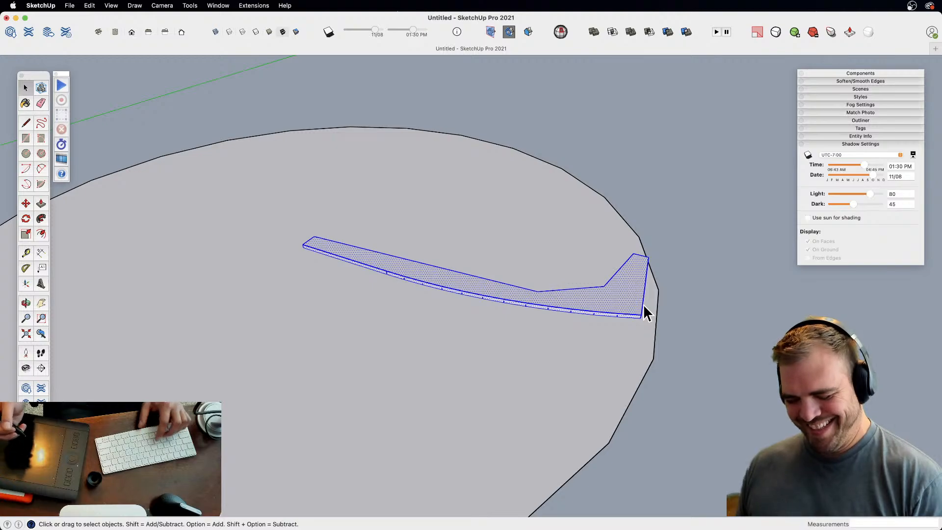
key("g")
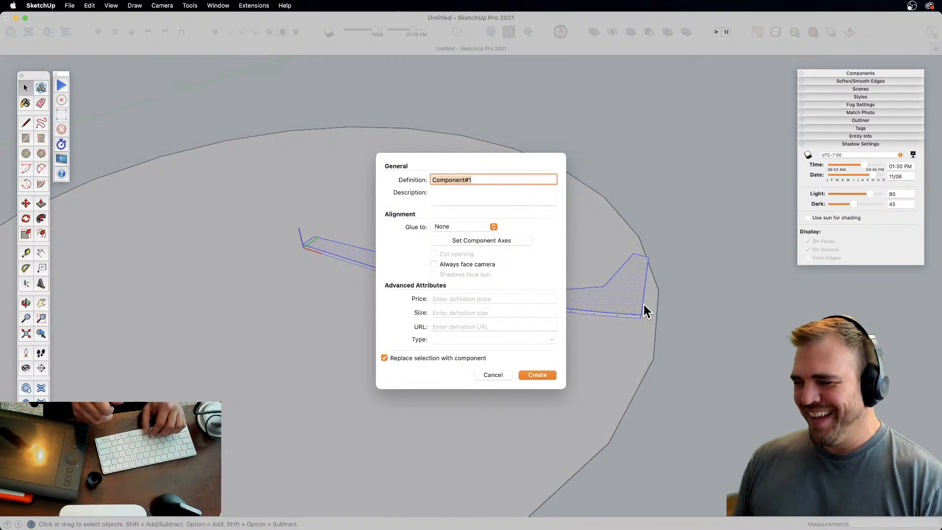
key("Return")
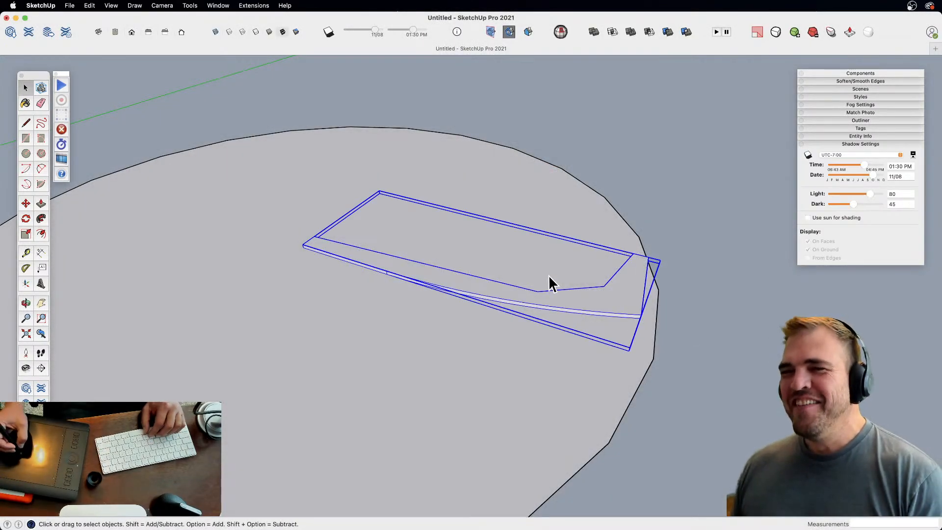
middle_click_drag(558, 240, 574, 355)
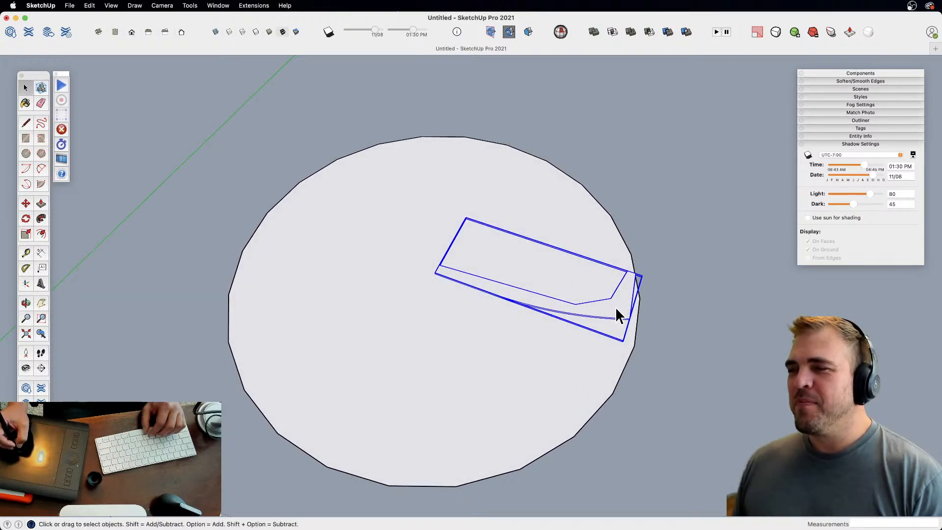
middle_click_drag(591, 328, 523, 335, "shift")
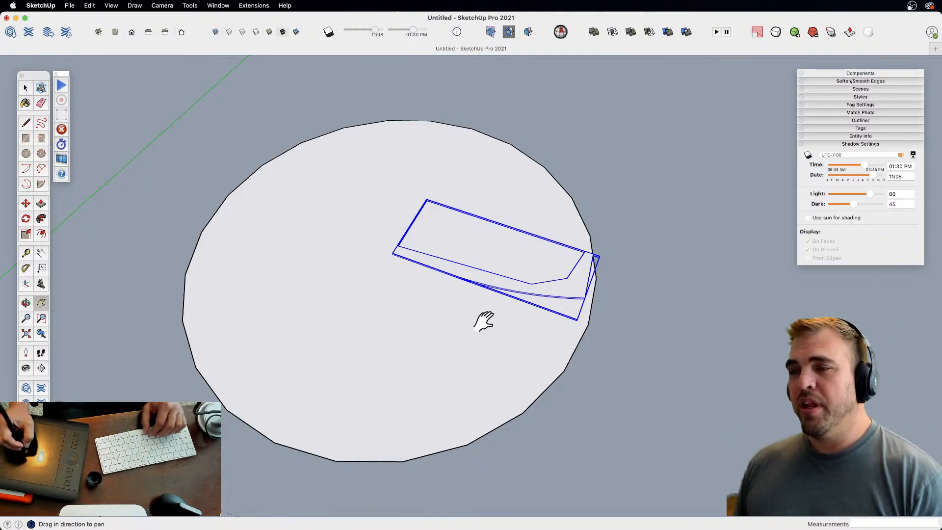
- Erase the guide circle beneath the curved profile component
middle_click_drag(483, 321, 526, 396)
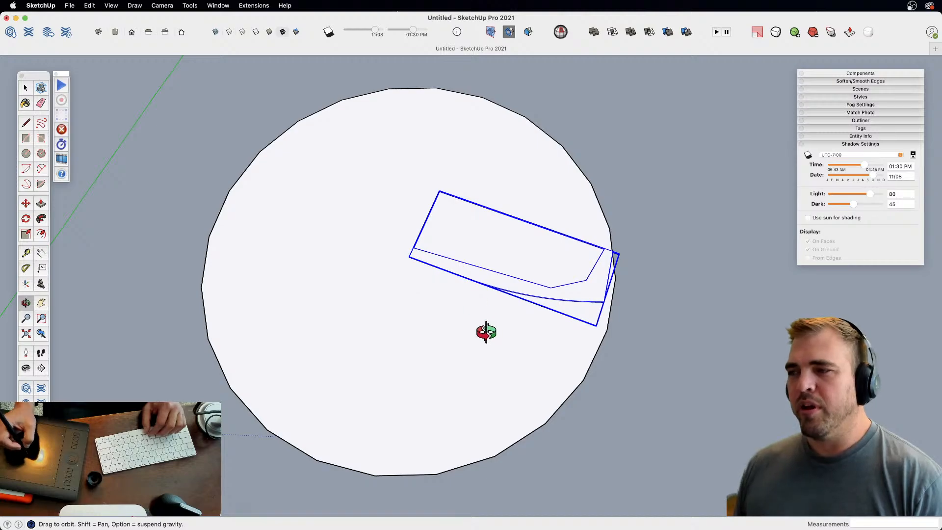
left_click_drag(499, 344, 501, 382)
key("e")
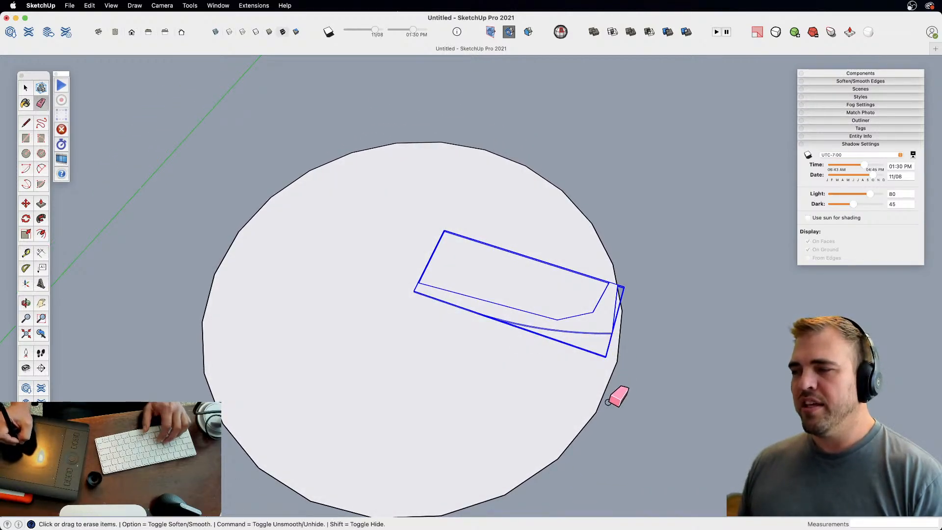
left_click_drag(610, 401, 582, 385)
key("space")
- Make a rotated copy of the curved component about its inner end at an angle of 30 degrees
left_click(525, 325)
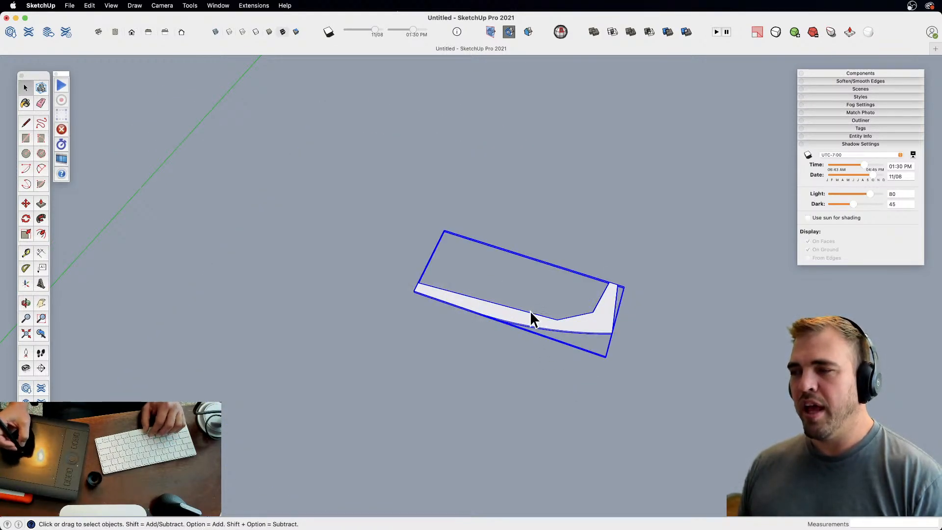
key("q")
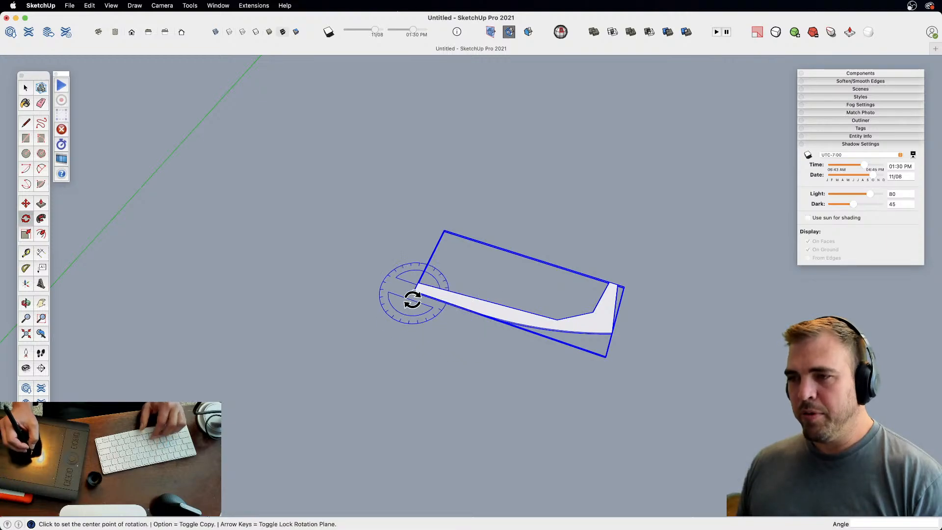
left_click(416, 291)
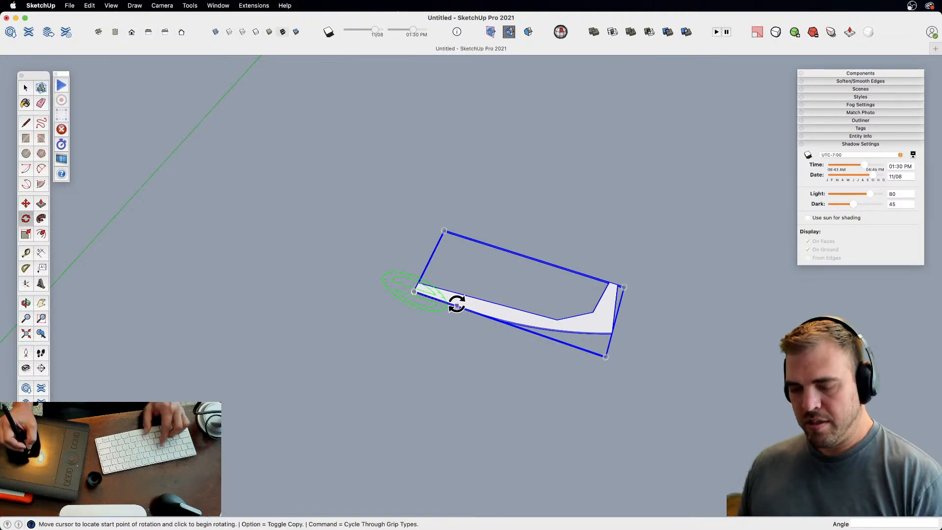
key("Escape")
left_click(415, 291)
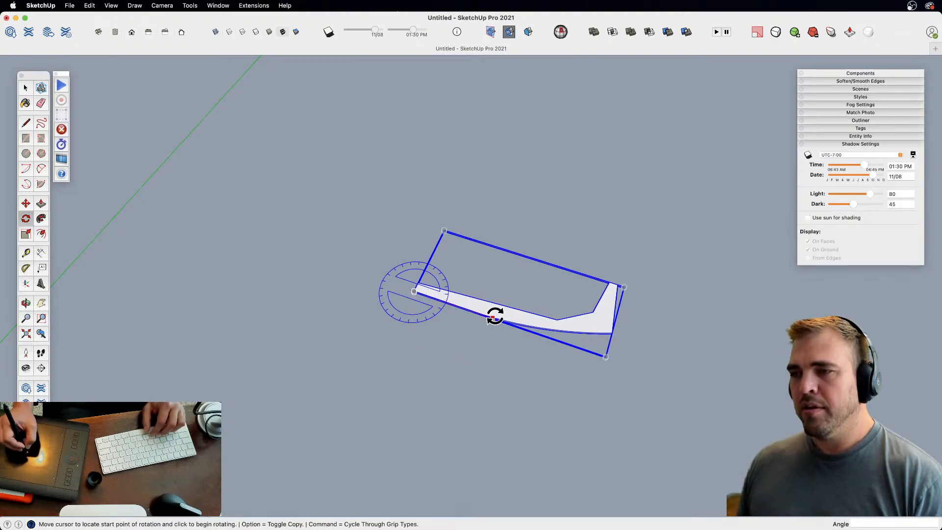
left_click(492, 317)
key("alt")
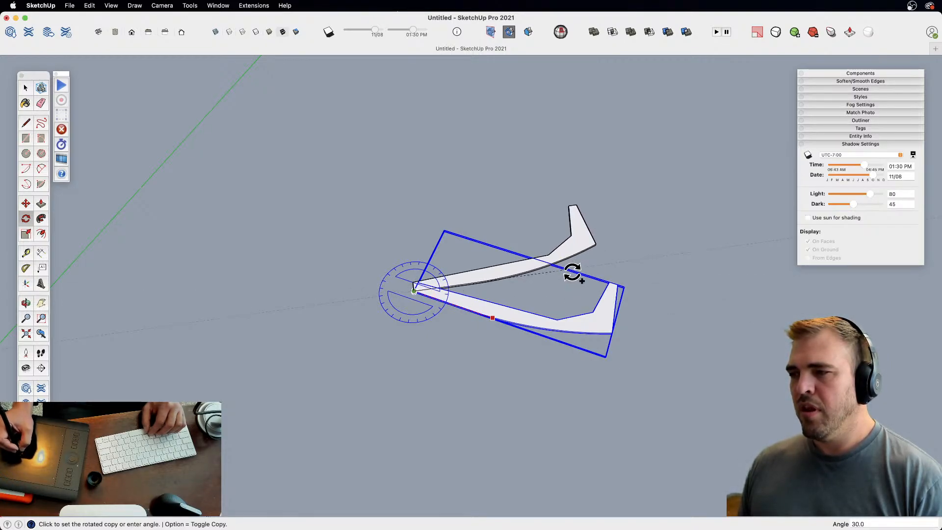
left_click(572, 272)
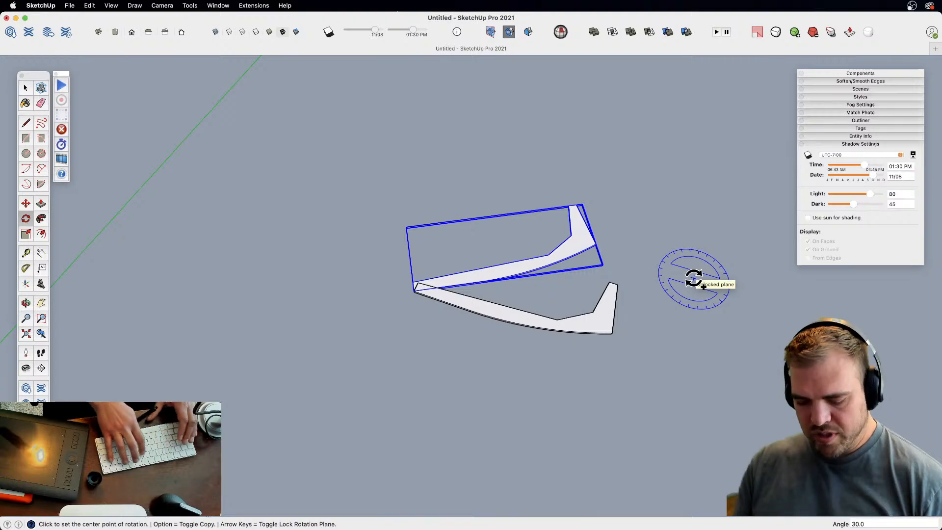
- Multiply the rotated copy into 11 copies so the arms form a full circle around the center
type("7x")
key("Return")
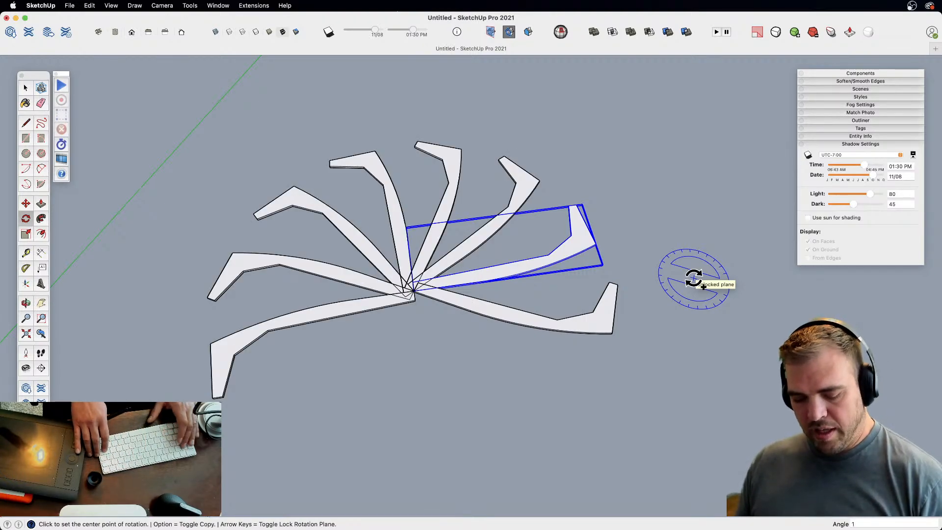
key("Return")
key("space")
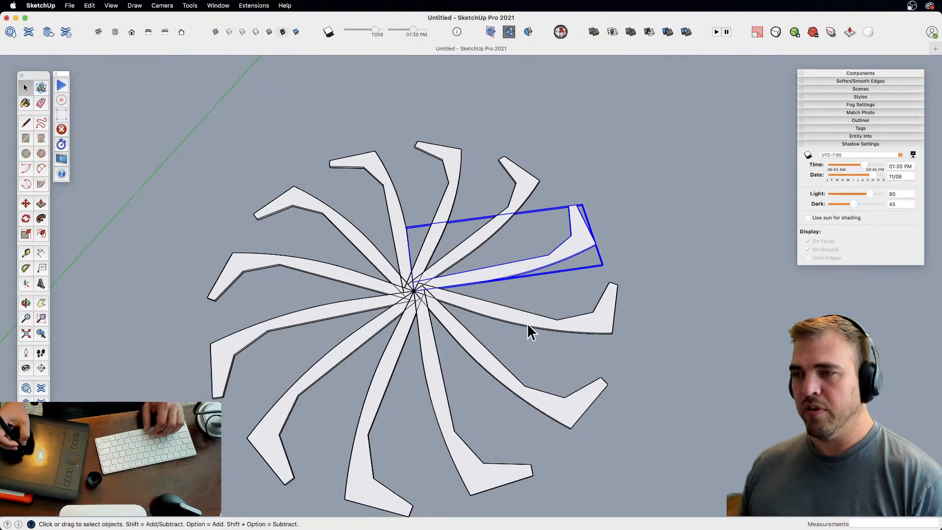
- Copy one arm of the radial array and place the copy well clear of the array along the red direction
key("z")
left_click_drag(528, 330, 475, 450)
key("space")
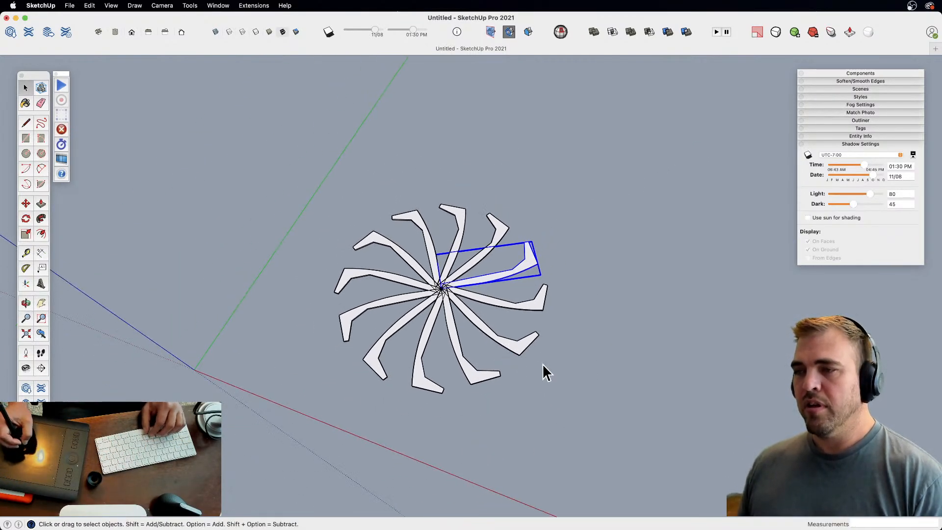
left_click(505, 301)
key("z")
left_click_drag(469, 261, 458, 343)
key("o")
left_click_drag(456, 360, 464, 381)
key("m")
left_click(510, 281)
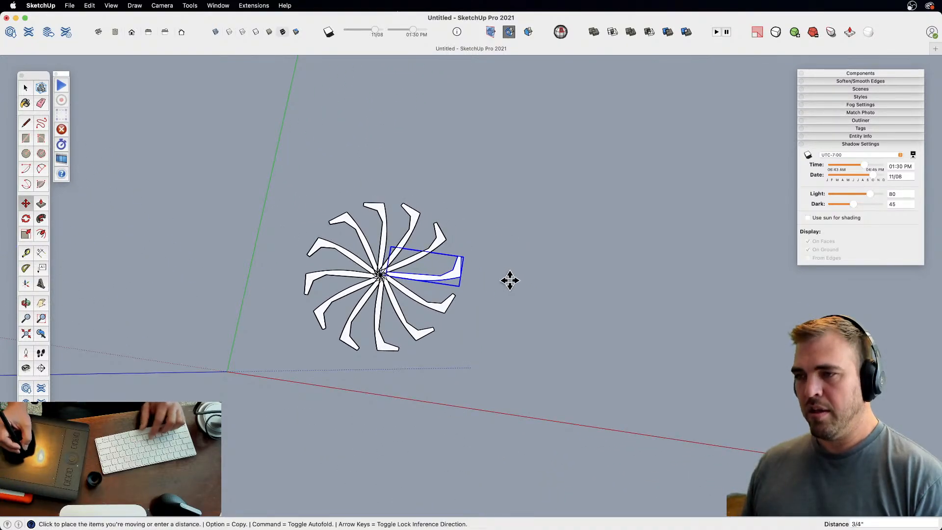
key("alt")
left_click(716, 308)
- Select all the arms of the radial array, without the separate copy, and group them
key("h")
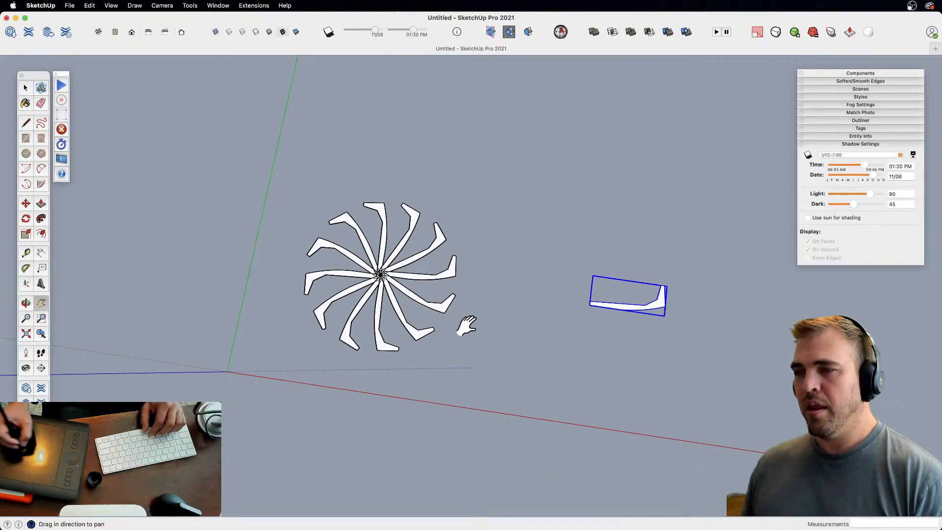
left_click_drag(466, 325, 572, 364)
key("o")
left_click_drag(550, 355, 485, 299)
key("z")
key("h")
left_click_drag(518, 427, 469, 292)
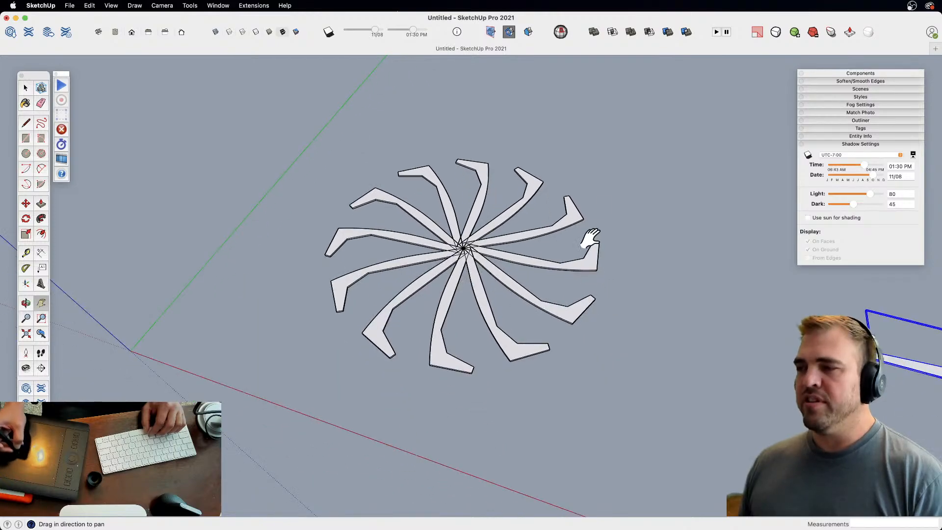
key("space")
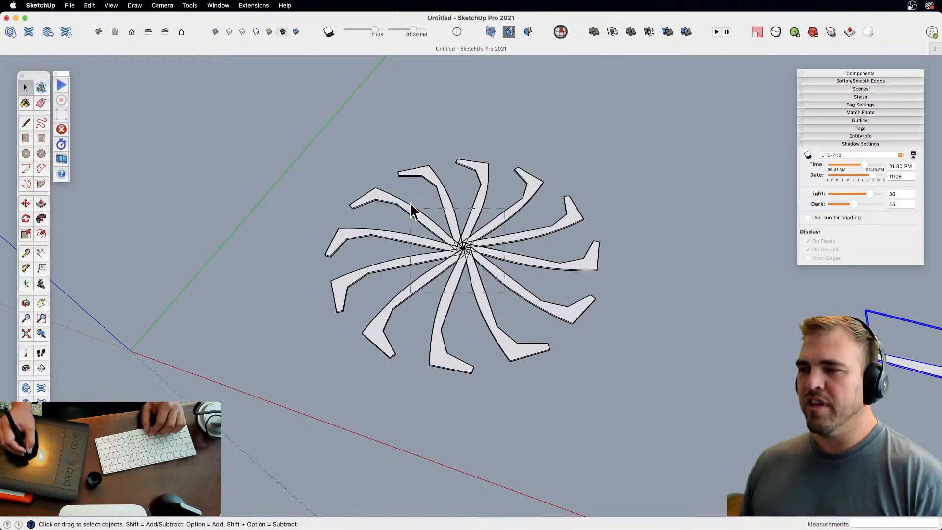
left_click_drag(410, 210, 410, 210)
key("o")
left_click_drag(456, 314, 489, 309)
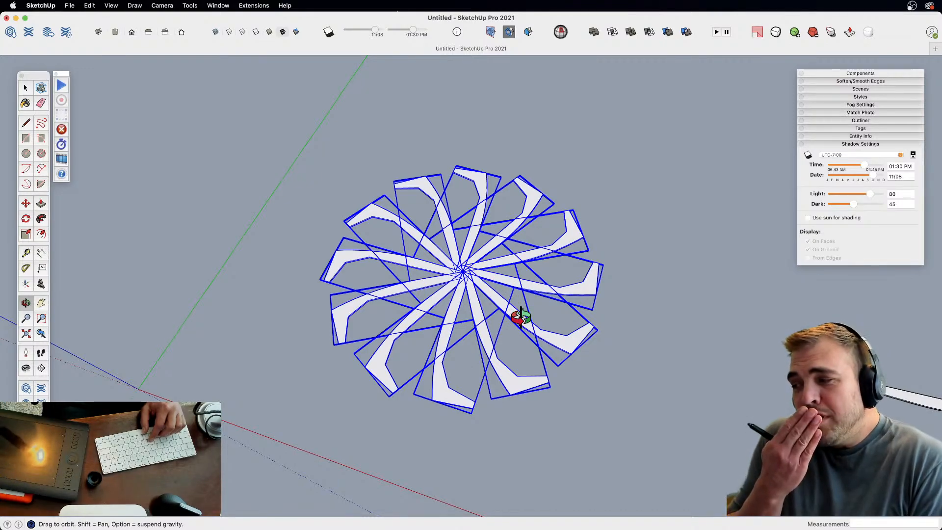
key("super+g")
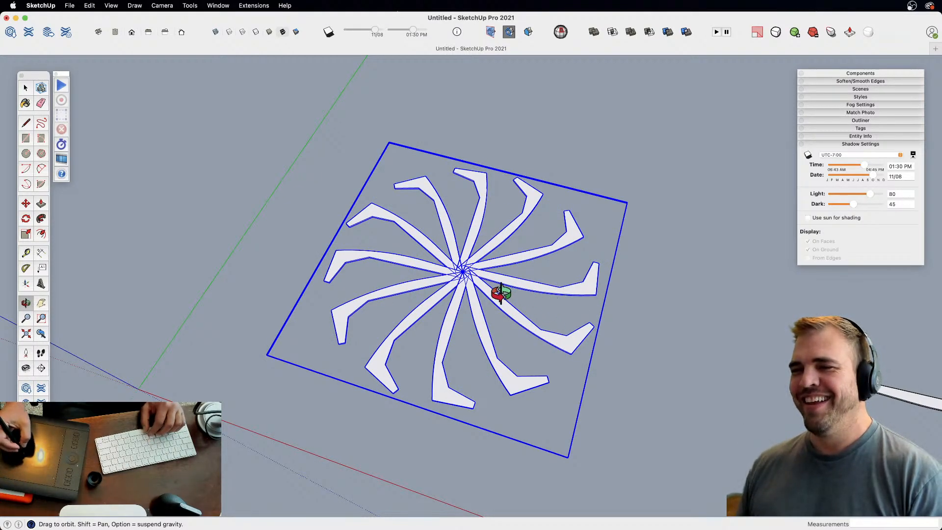
- Move the arm group vertically upward about 4" and place a copy of it a short distance directly below
mouse_move(490, 304)
left_mouse_down()
mouse_move(498, 372)
mouse_move(477, 218)
mouse_move(496, 297)
left_mouse_up()
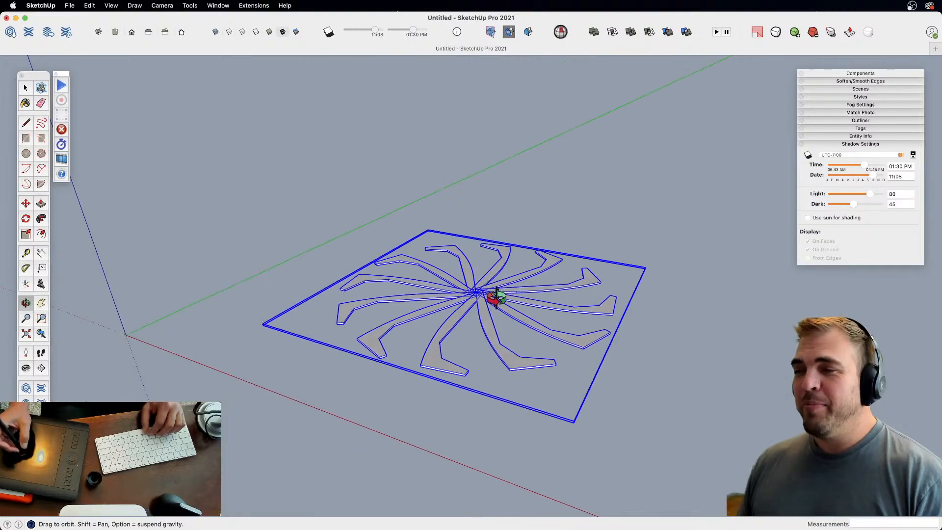
key("m")
left_click(505, 290)
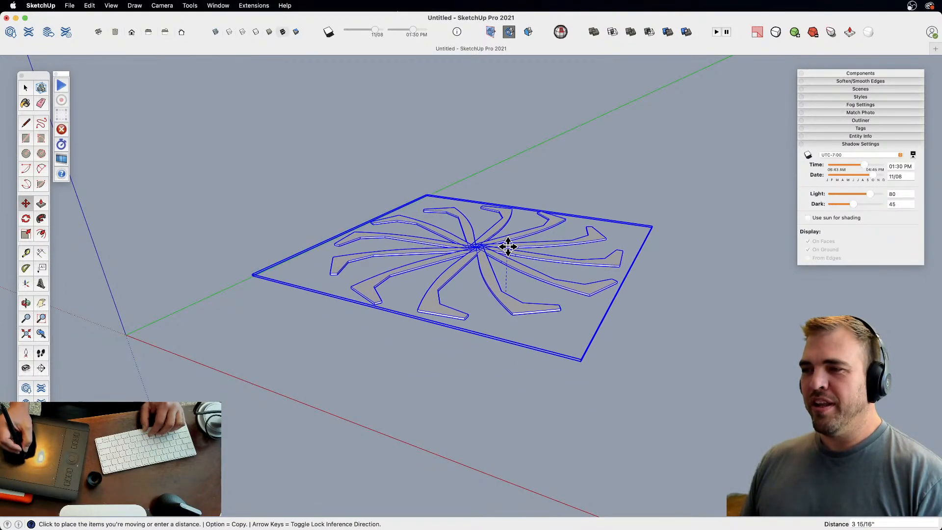
left_click(509, 249)
key("alt")
left_click(590, 296)
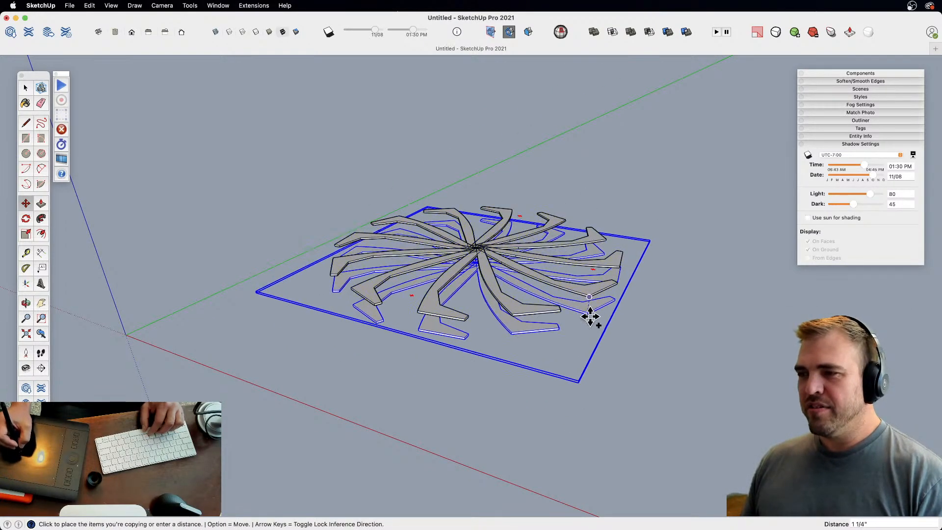
left_click(587, 323)
key("h")
middle_click_drag(524, 316, 453, 354)
key("z")
left_click_drag(456, 351, 464, 322)
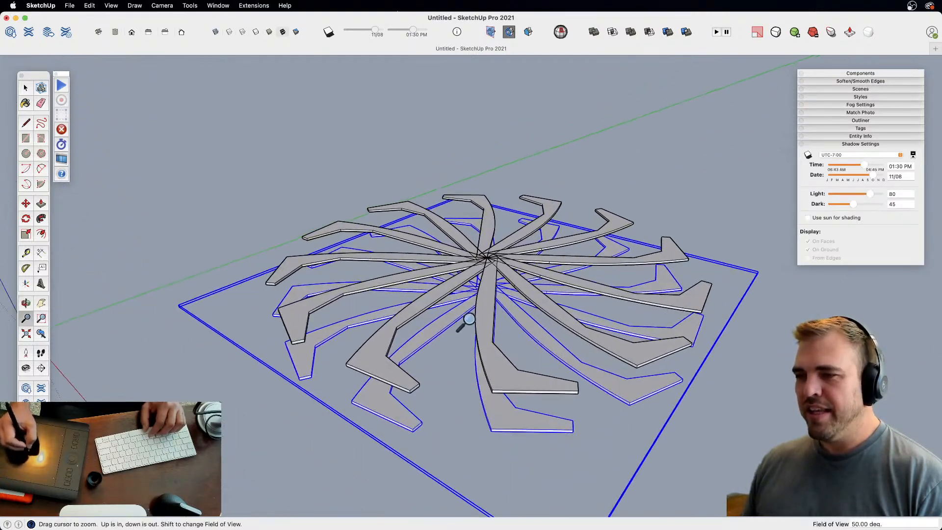
middle_click_drag(464, 322, 439, 294)
key("h")
key("s")
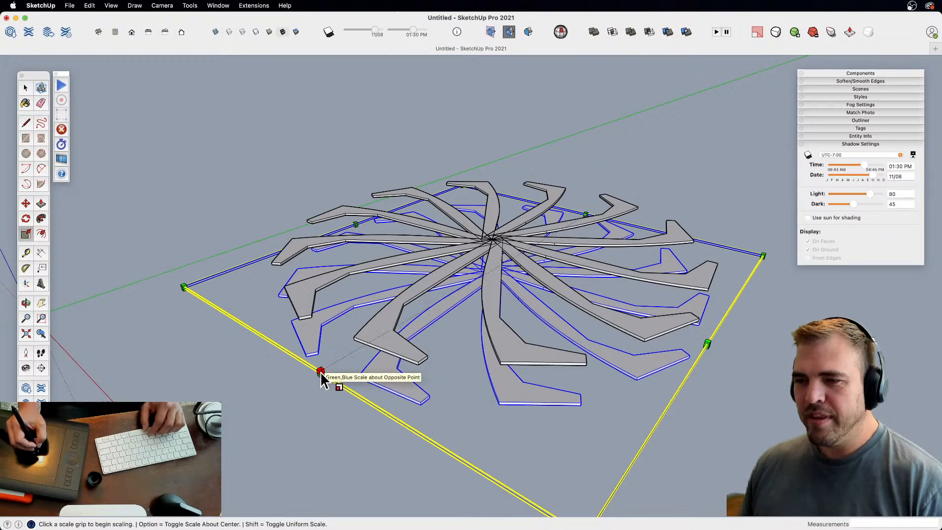
key("space")
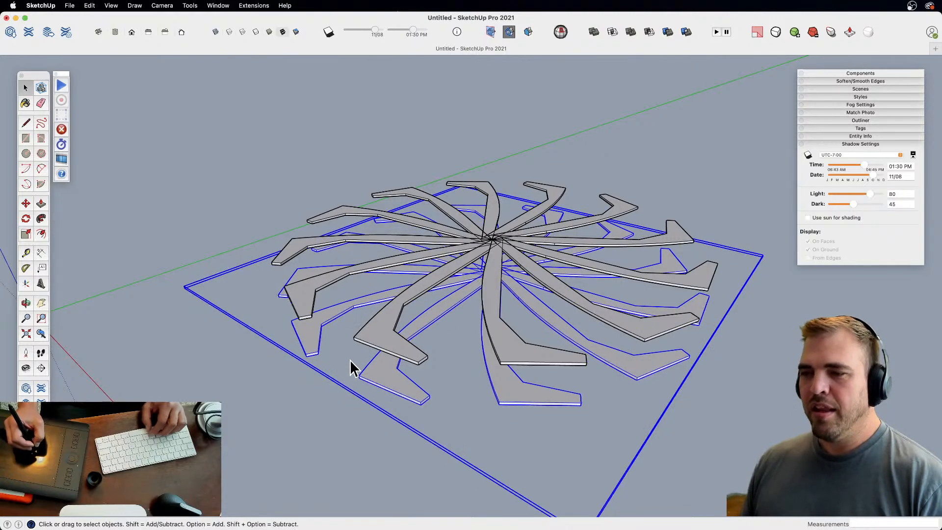
key("s")
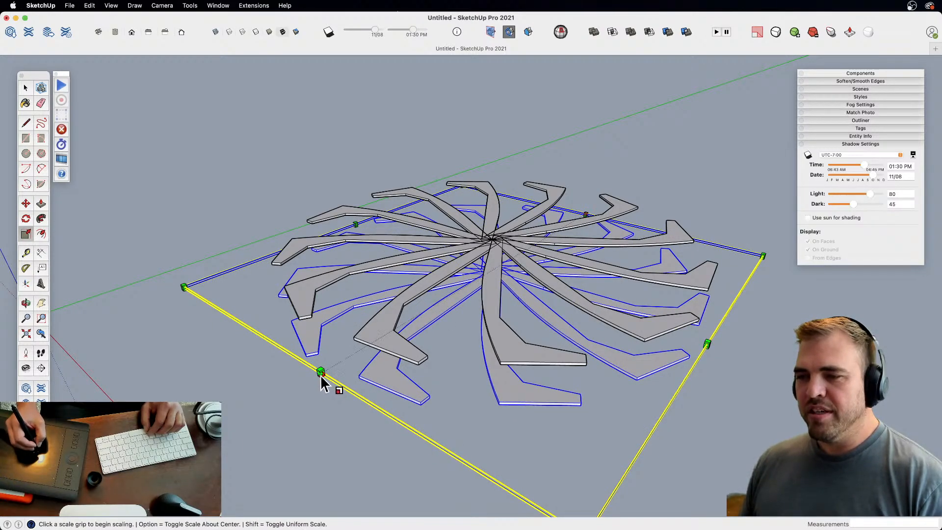
key("space")
- Flip the lower arm group along the group's green axis so its arms curve the opposite way
middle_click_drag(412, 375, 578, 391)
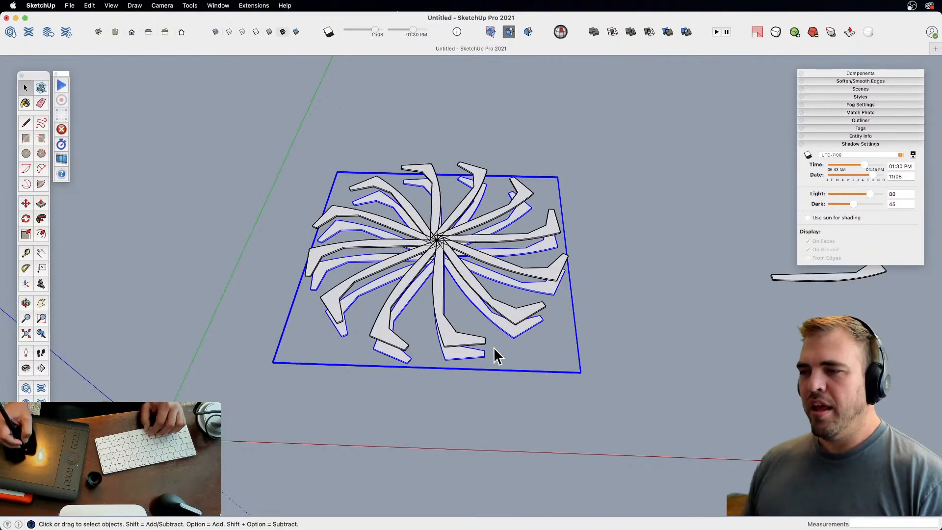
right_click(469, 361)
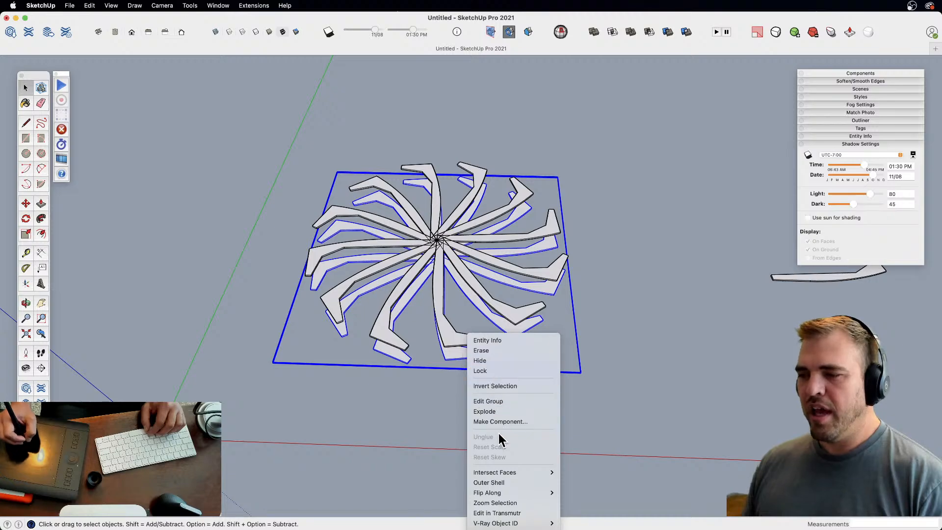
mouse_move(523, 493)
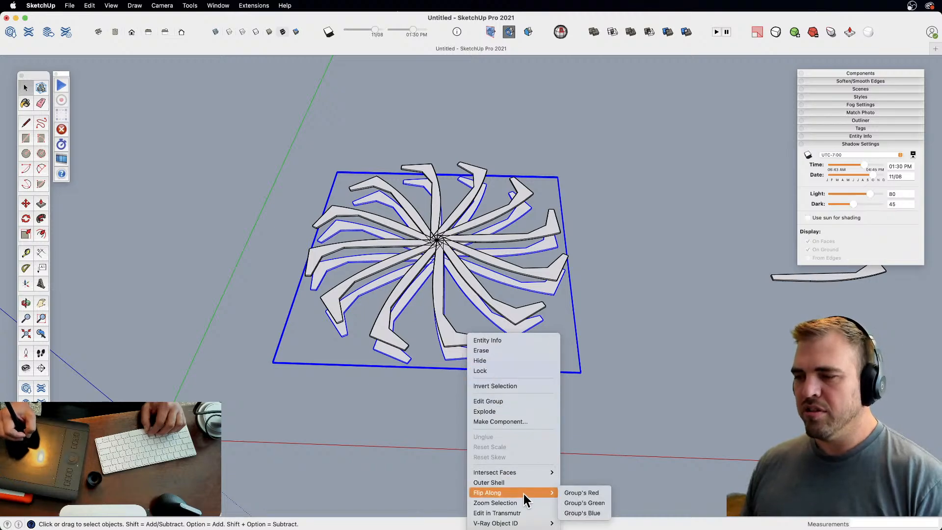
left_click(589, 503)
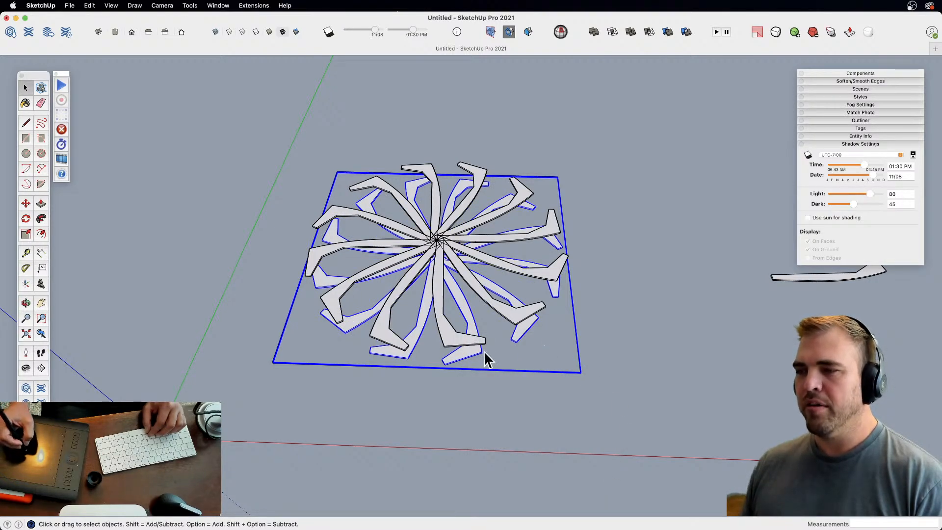
- Open the separate arm component for editing, try rotating its geometry about its inner end, and leave the component
middle_click_drag(485, 360, 538, 352)
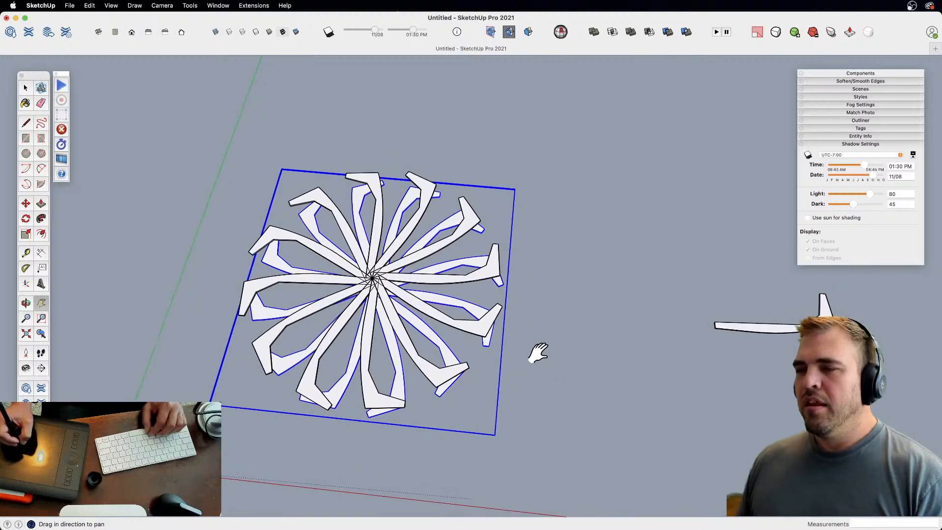
left_click(766, 329)
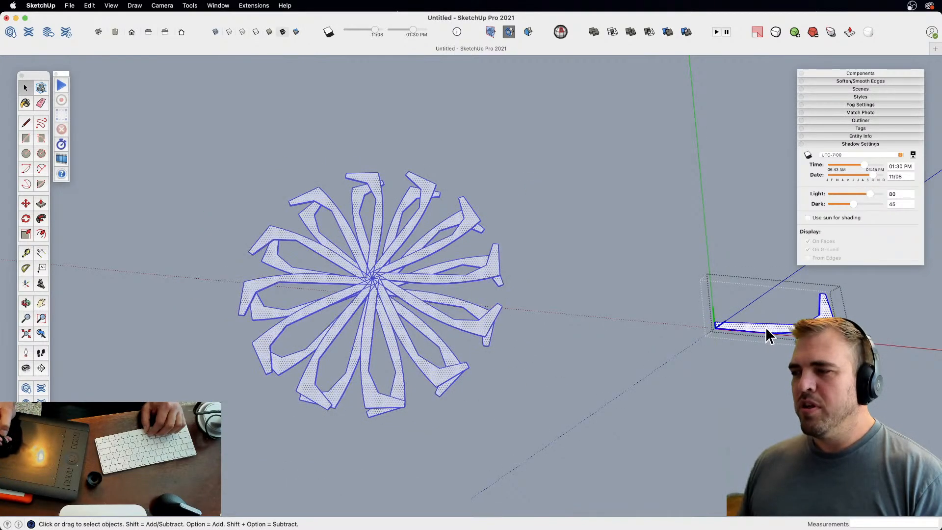
middle_click_drag(703, 370, 665, 358, "shift")
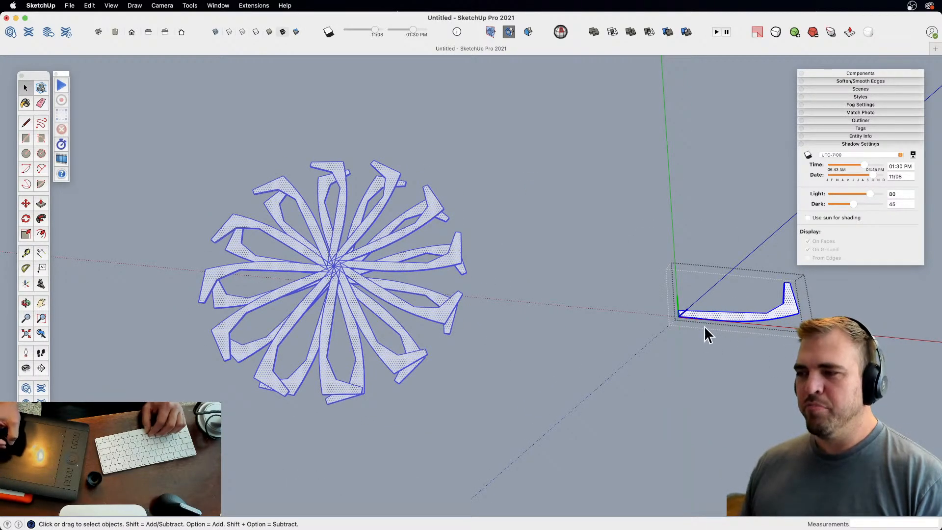
key("q")
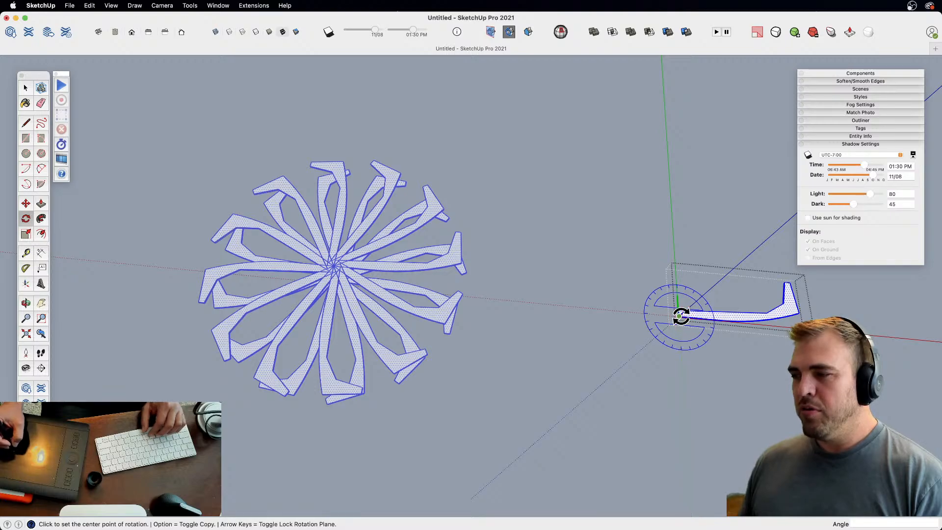
left_click(794, 316)
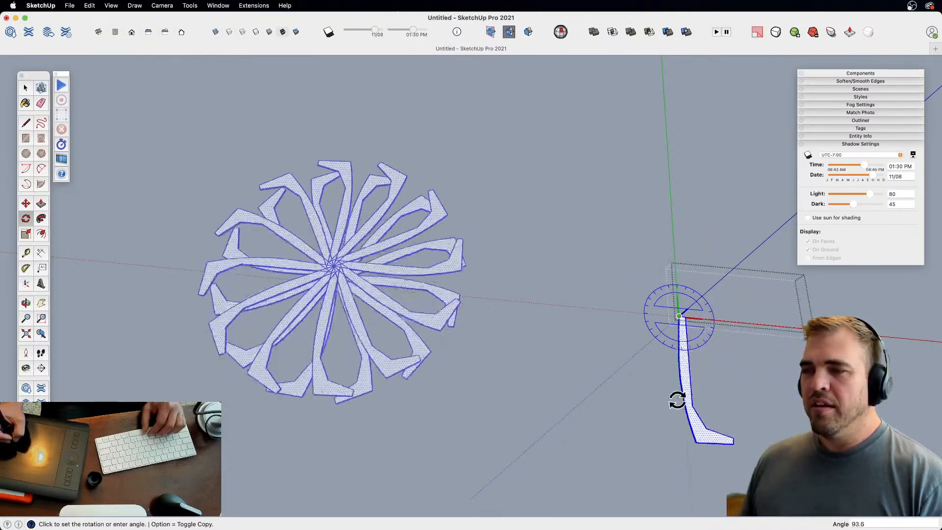
left_click(631, 375)
key("space")
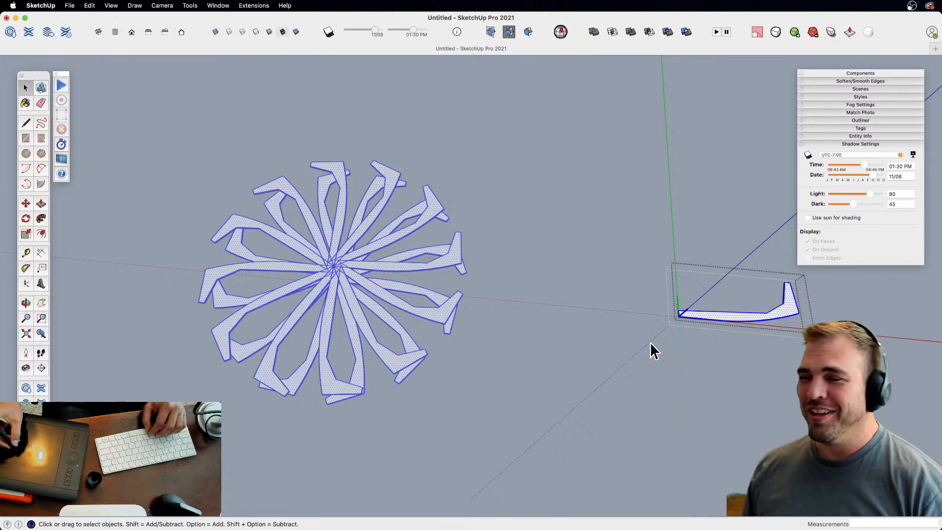
mouse_move(724, 366)
middle_mouse_down("shift")
mouse_move(692, 360)
mouse_move(687, 440)
middle_mouse_up("shift")
left_click(576, 357)
mouse_move(495, 380)
middle_mouse_down()
mouse_move(529, 392)
mouse_move(294, 185)
middle_mouse_up()
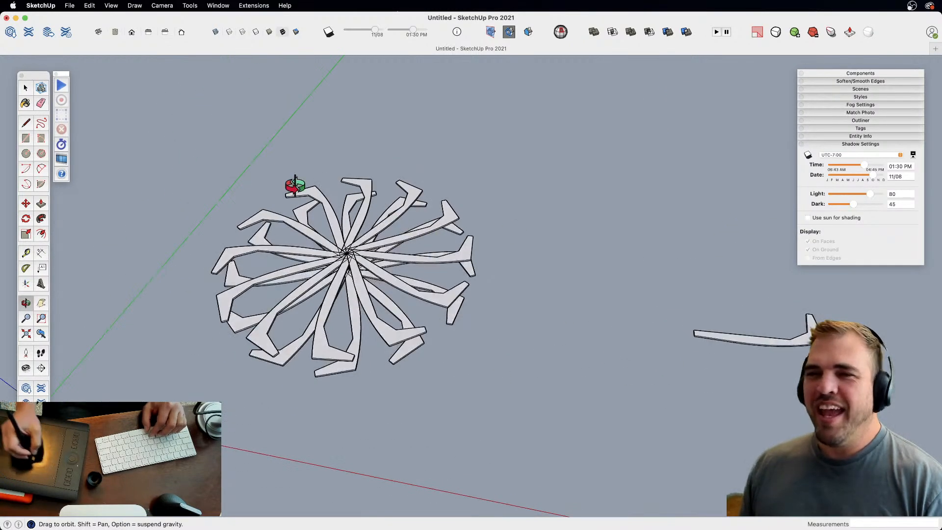
- Paint the lower arm group reddish brown and the upper arm group light tan
left_click(25, 102)
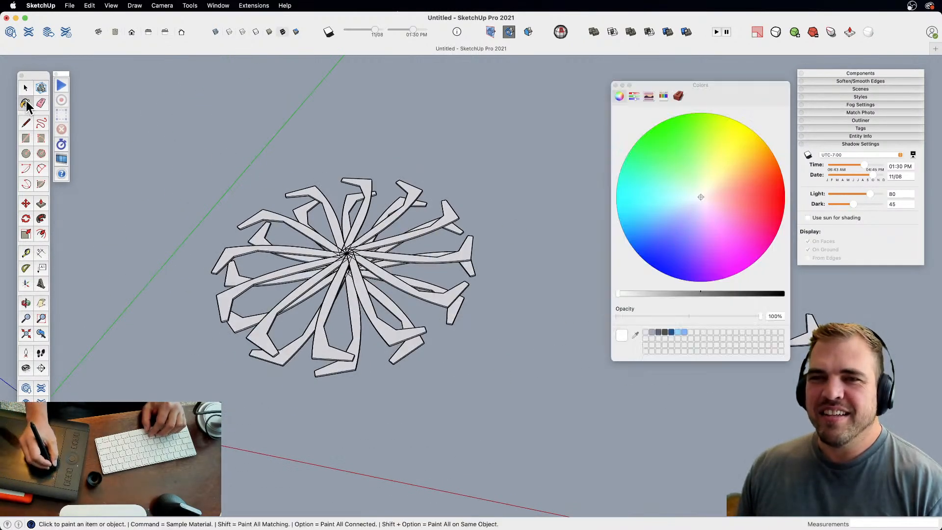
left_click(729, 186)
left_click(672, 293)
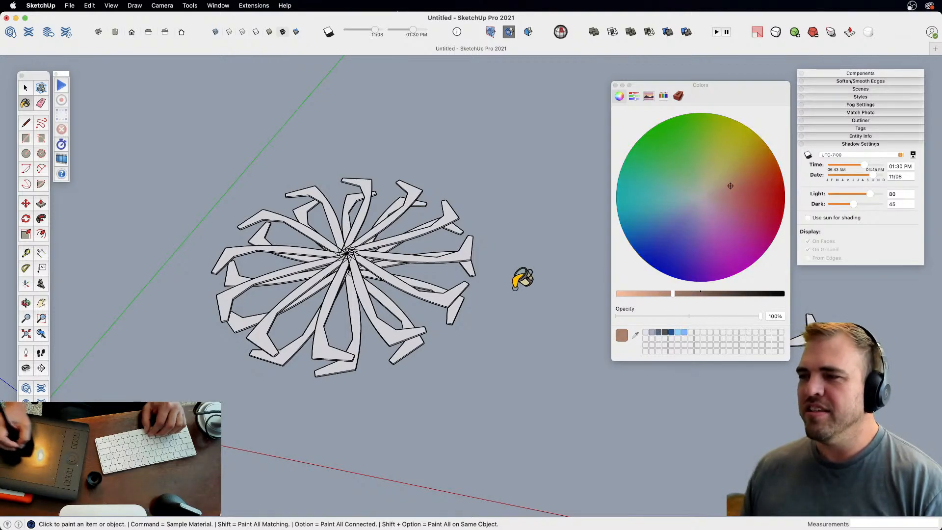
left_click(453, 309)
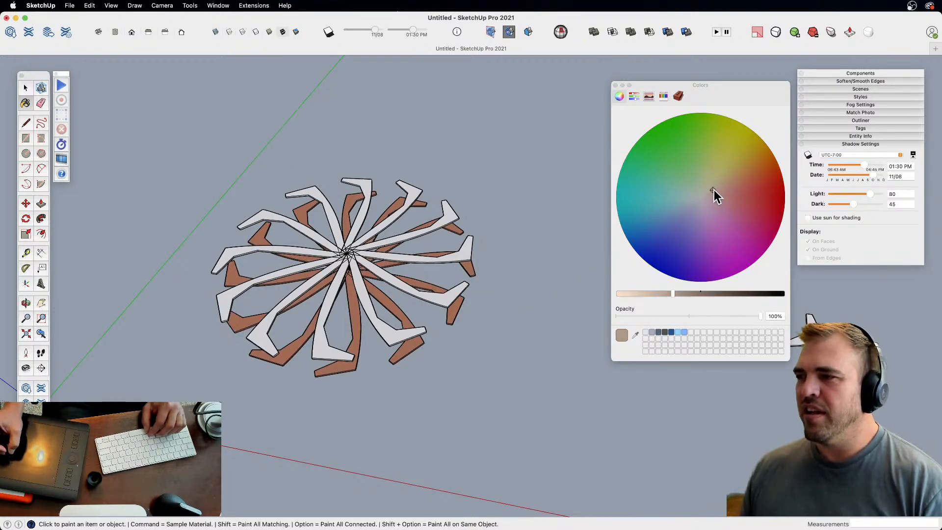
left_click(649, 293)
left_click(421, 247)
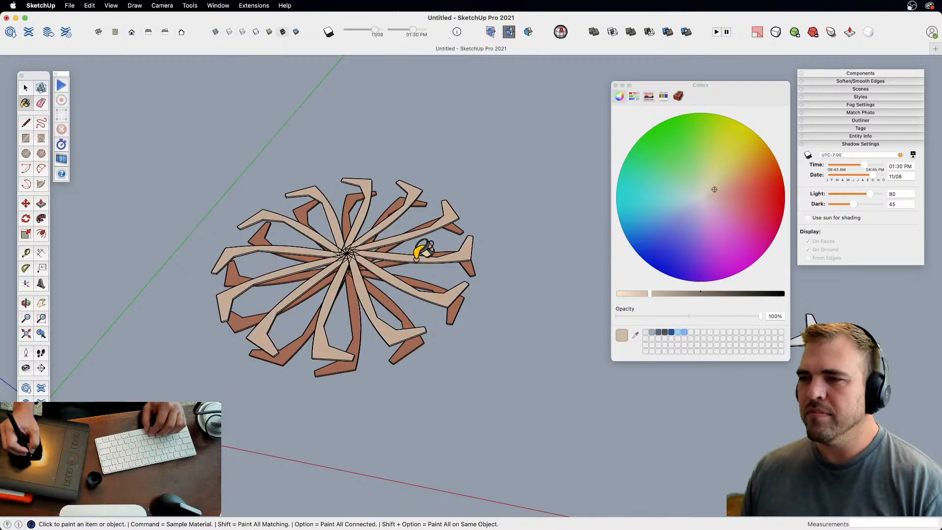
- Move the upper arm group straight down until it sits just above the lower arm group
scroll(420, 378, "up", 4)
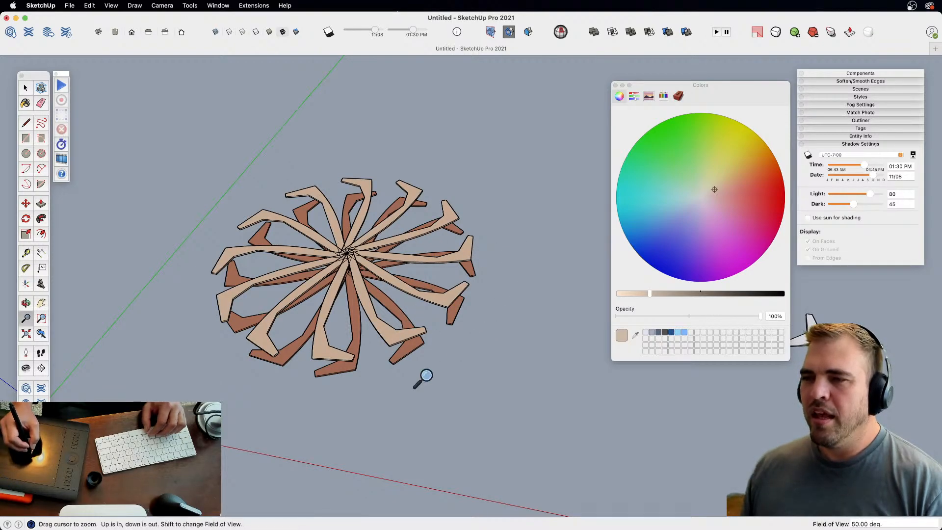
middle_click_drag(421, 378, 434, 248, "shift")
left_click(373, 201)
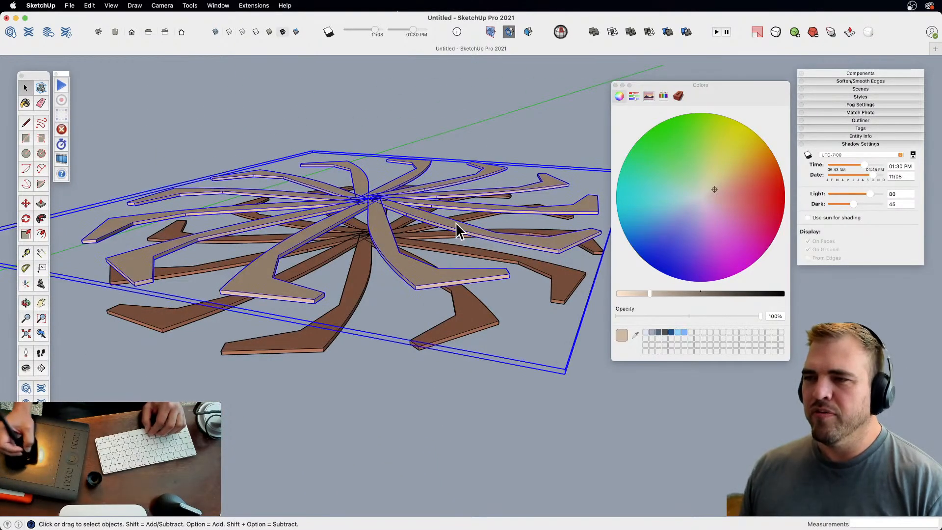
middle_click_drag(431, 305, 477, 304)
key("m")
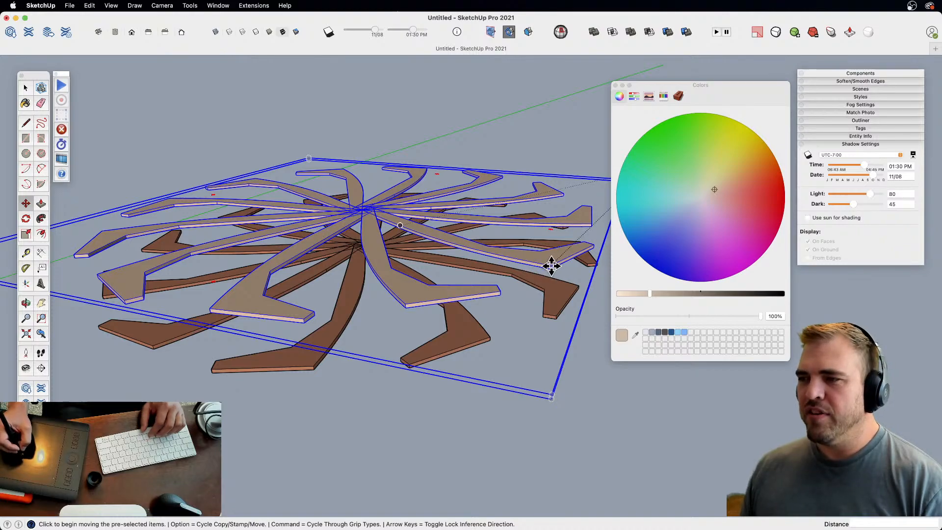
left_click(551, 265)
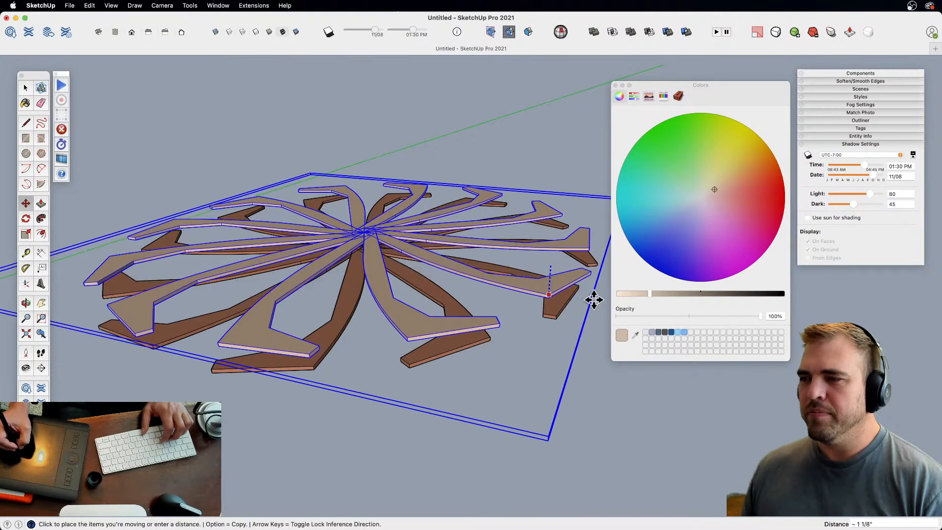
left_click(593, 300)
key("space")
- Paint the lower arm group red and the upper arm group muted blue
key("b")
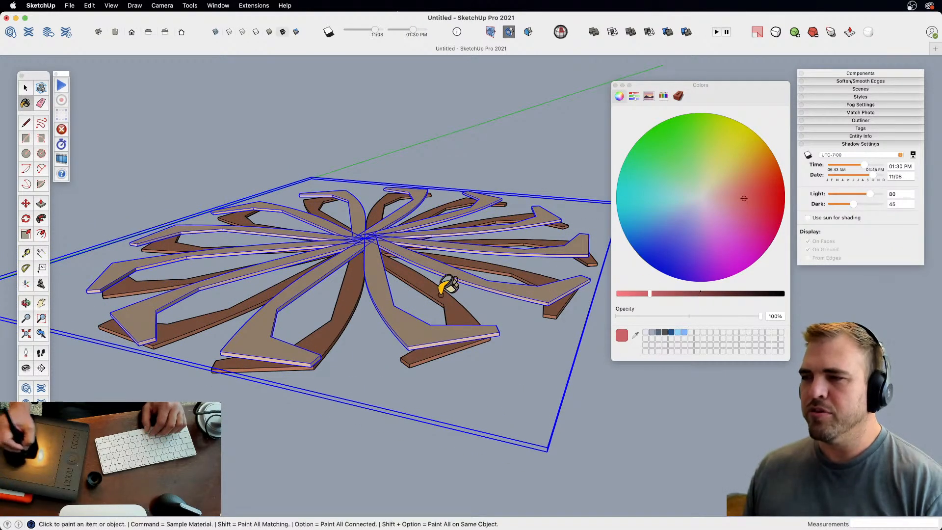
left_click(451, 303)
key("space")
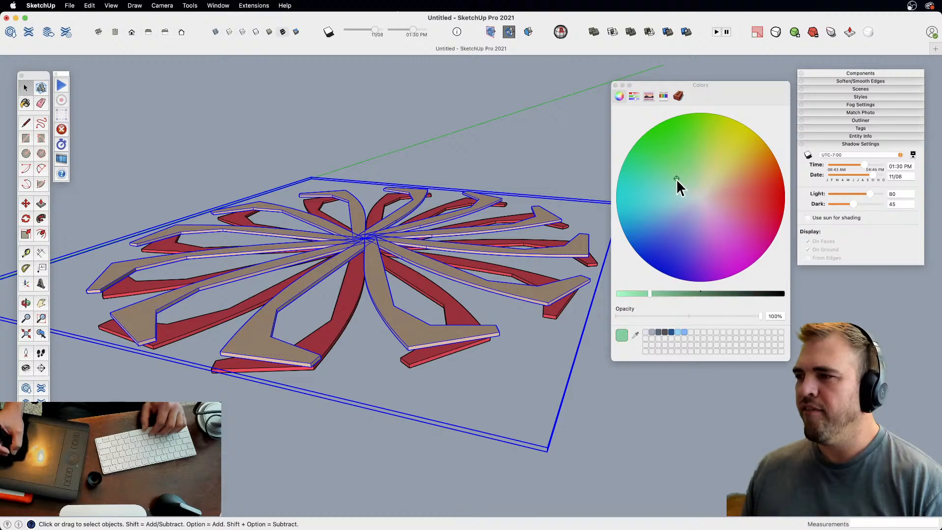
key("b")
left_click(679, 294)
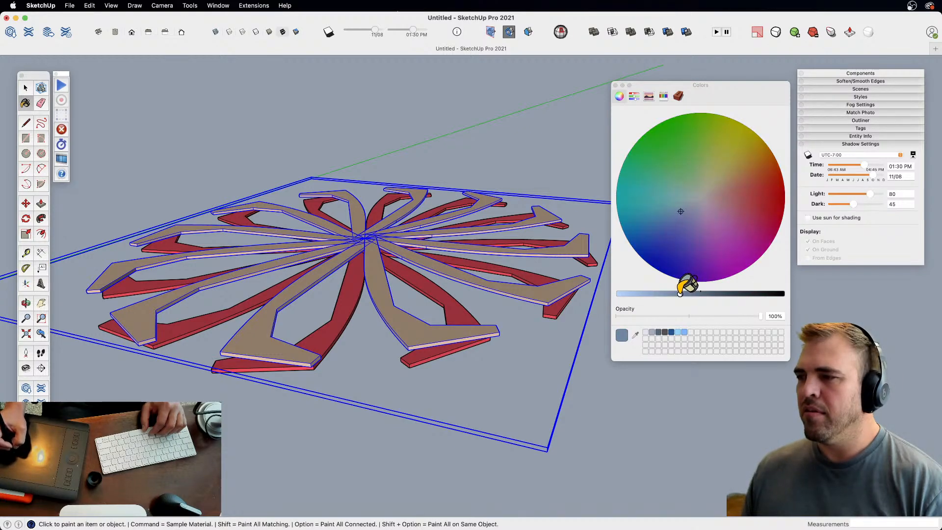
left_click(535, 289)
- Place a copy of the blue arm group about 1" straight down, beneath the red group
mouse_move(550, 294)
middle_mouse_down()
mouse_move(466, 315)
mouse_move(446, 346)
mouse_move(446, 285)
mouse_move(412, 289)
middle_mouse_up()
key("m")
key("alt")
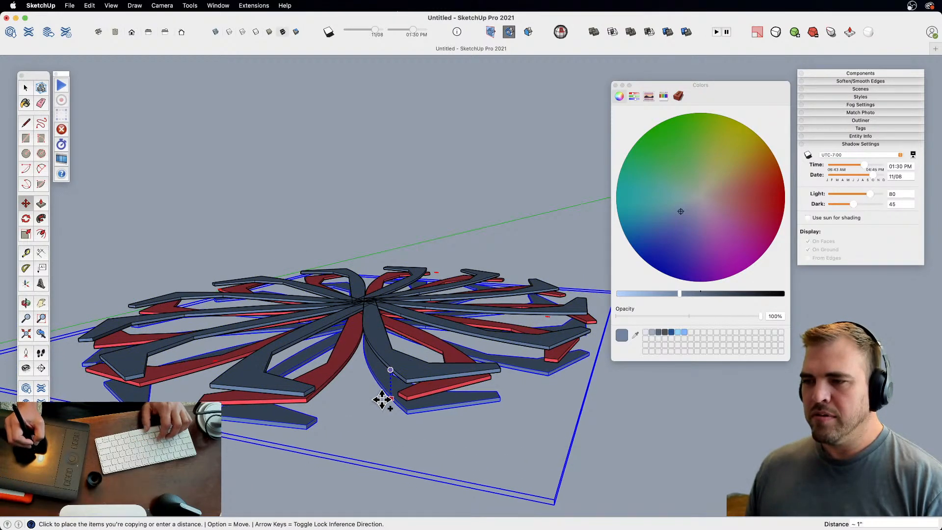
left_click(397, 388)
key("space")
- Select all three stacked arm layers and combine them into one group
scroll(400, 294, "down", 5)
middle_click_drag(420, 389, 393, 338)
scroll(392, 337, "down", 3)
middle_click_drag(387, 412, 368, 466)
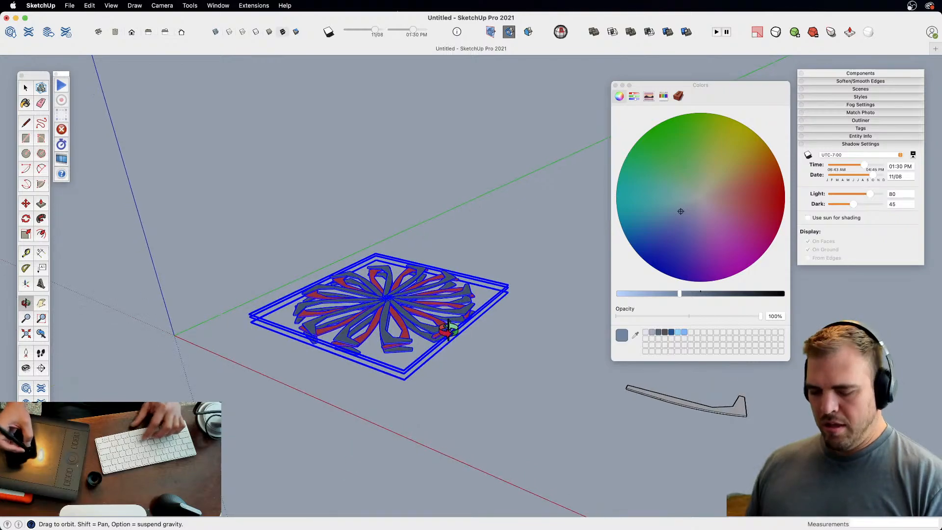
key("m")
left_click(438, 305)
middle_click_drag(431, 250, 346, 295)
scroll(417, 288, "up", 3)
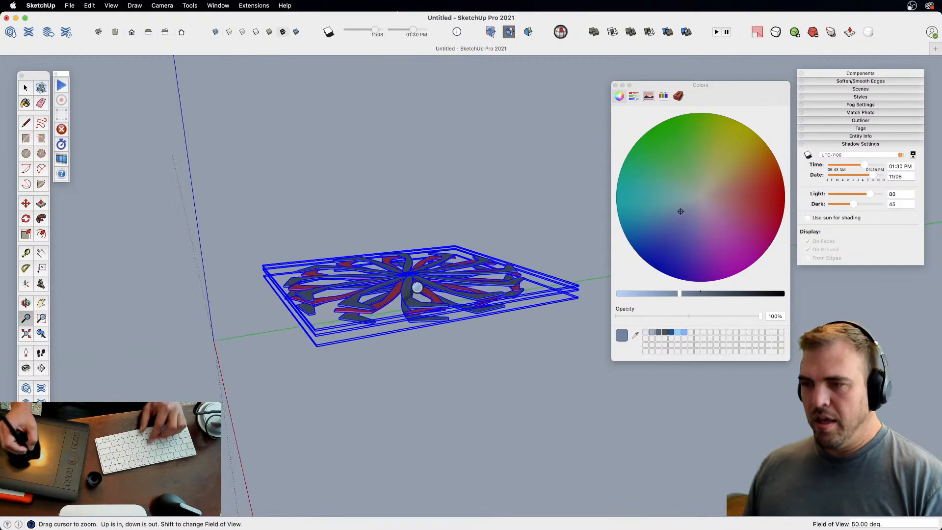
key("g")
- Rotate the combined pattern group 90 degrees so that it stands upright
key("m")
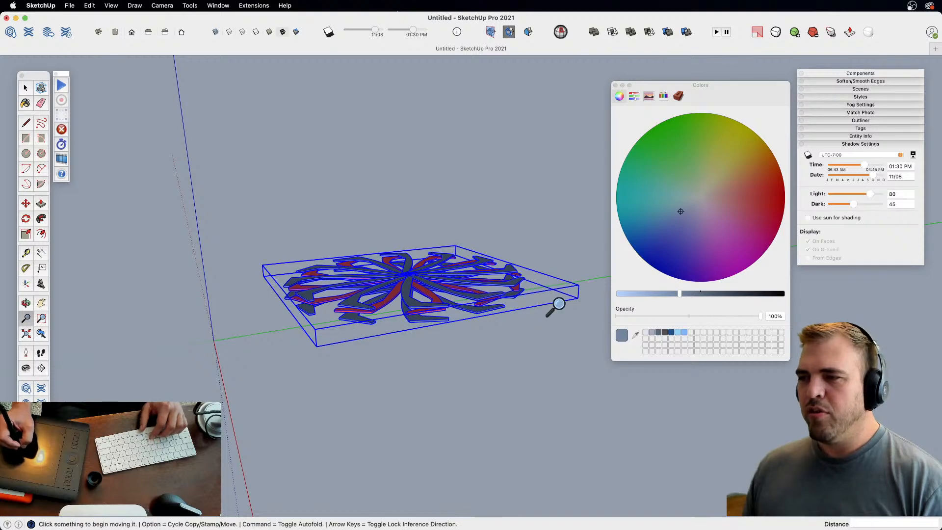
key("q")
left_click(558, 295)
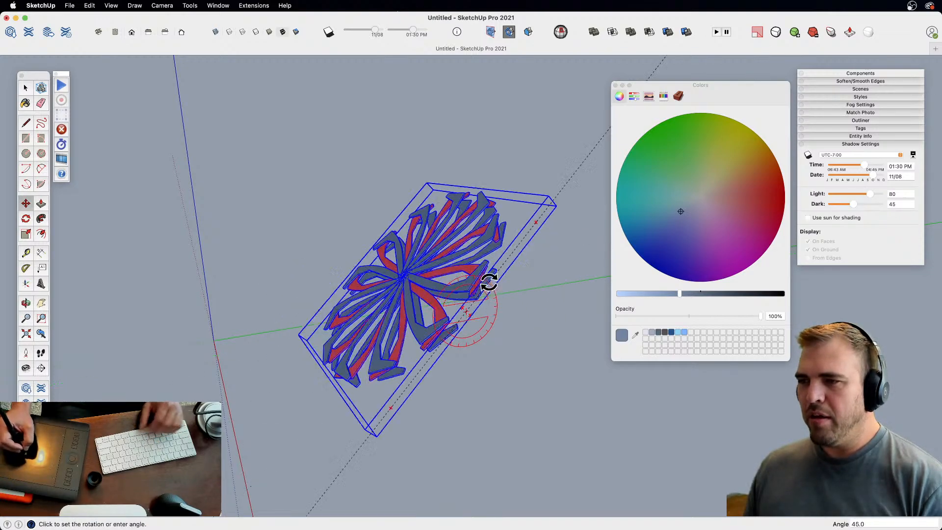
left_click(484, 295)
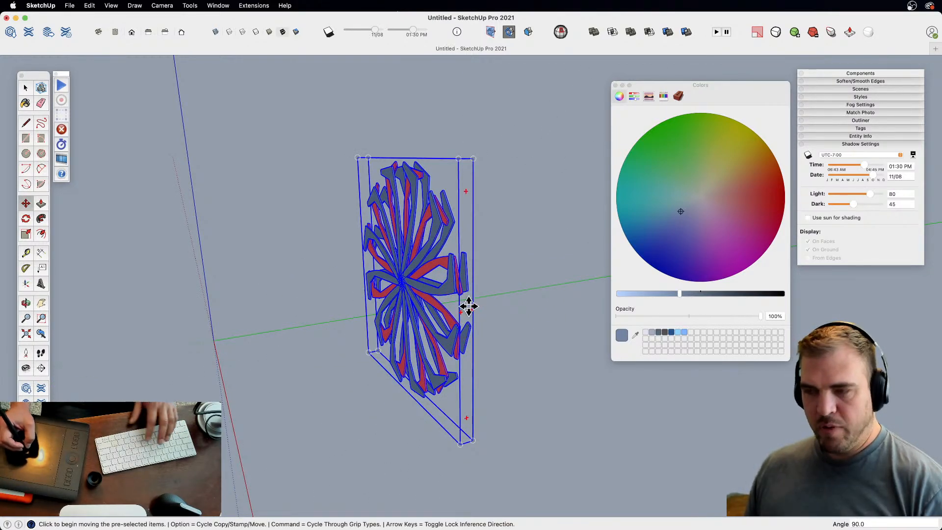
middle_click_drag(466, 307, 470, 336)
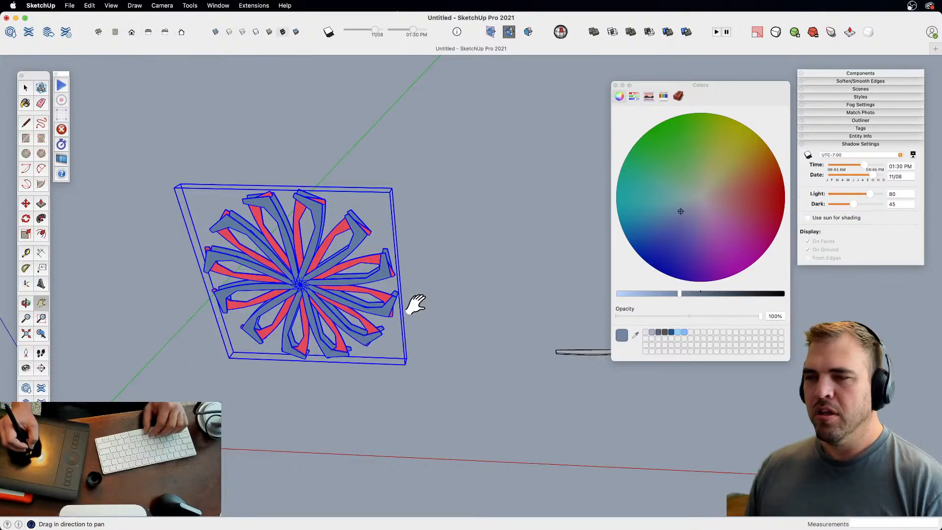
- Raise the upright pattern group vertically by about 11"
middle_click_drag(415, 304, 507, 316)
key("m")
left_click(508, 316)
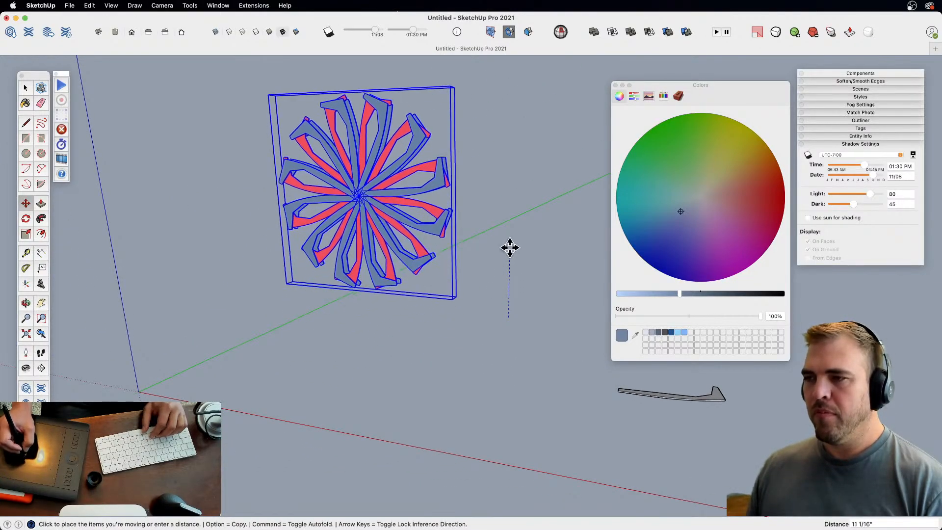
scroll(490, 269, "down", 3)
- Draw a long rectangle on the ground behind the pattern and extrude it into a wall about 3' 2" tall
middle_click_drag(489, 269, 390, 251)
key("r")
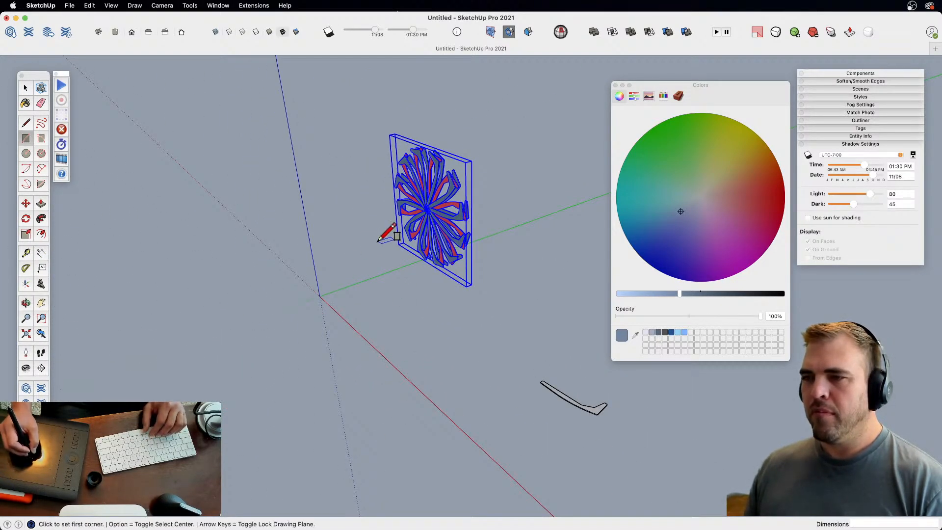
left_click(763, 394)
key("p")
left_click(557, 336)
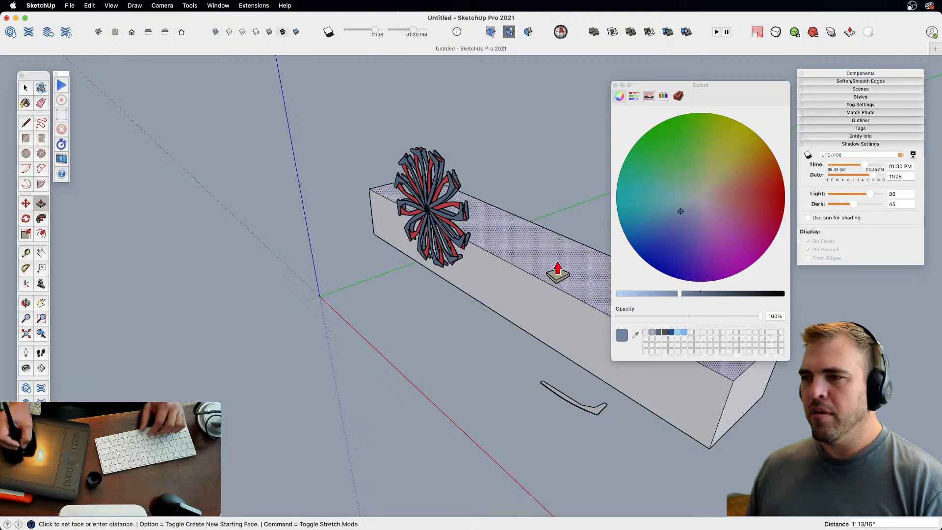
left_click(543, 138)
left_click(510, 179)
- Turn on shadows and move the pattern group 6" closer to the wall
key("shift+s")
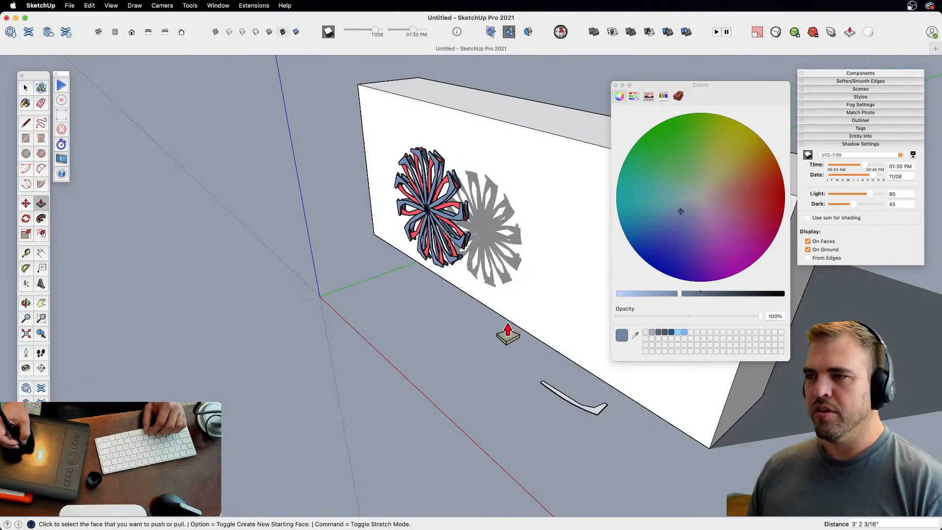
middle_click_drag(505, 333, 441, 284)
key("space")
left_click(440, 283)
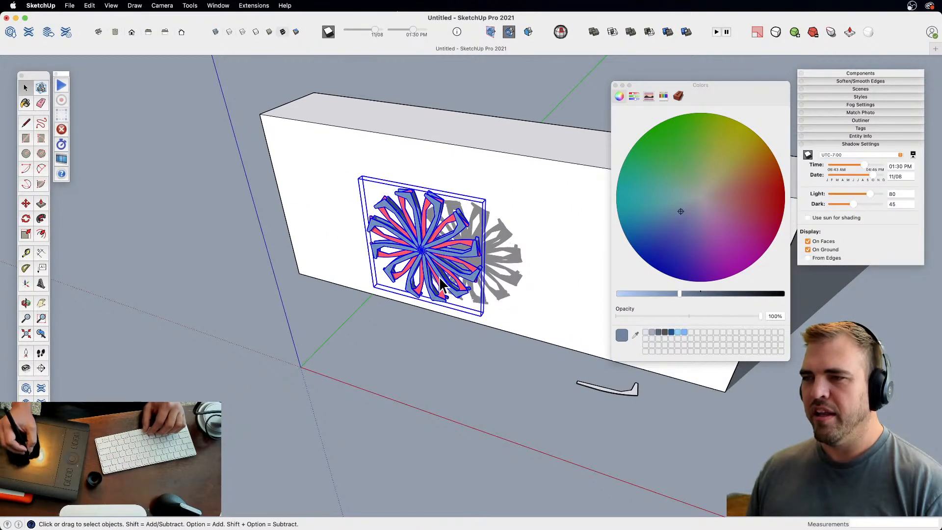
key("m")
left_click(469, 366)
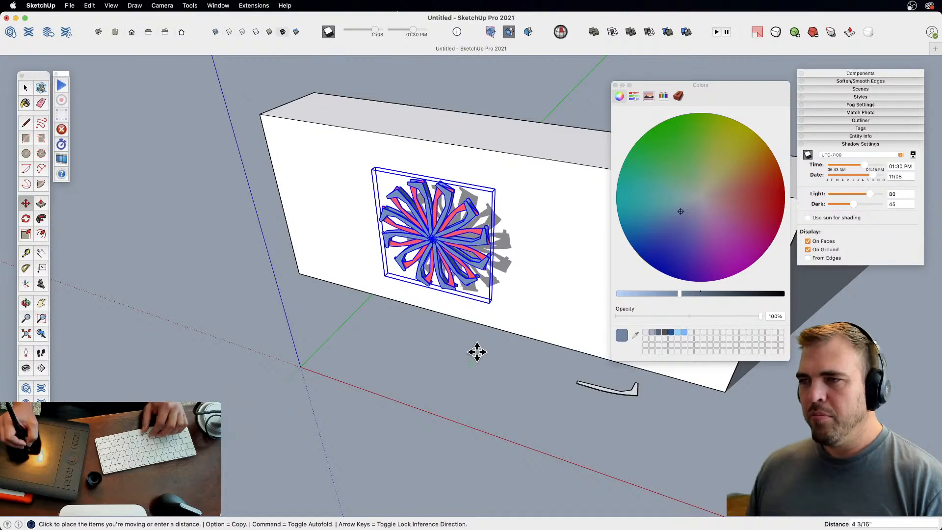
left_click(481, 343)
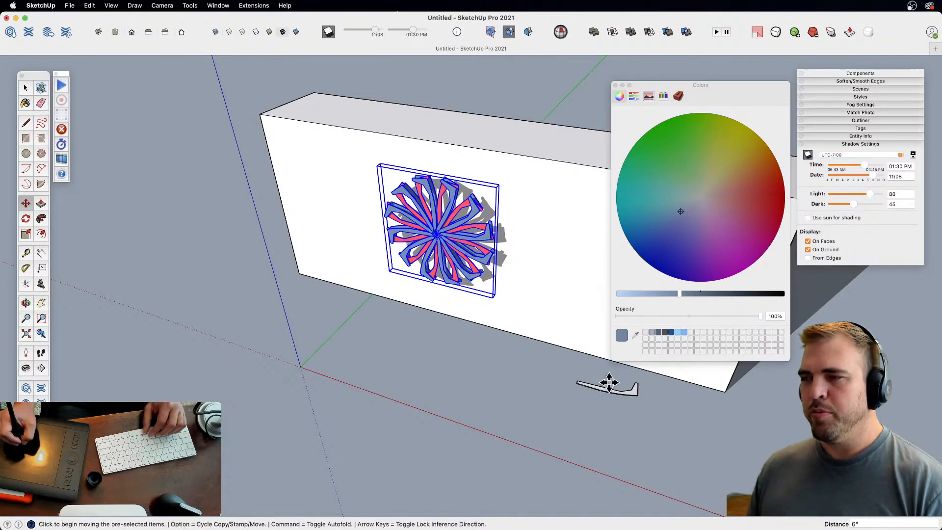
- Deselect the pattern and examine its layered arms and the shadows they cast on the wall
key("space")
middle_click_drag(546, 351, 564, 388)
left_click(541, 411)
key("z")
left_click_drag(542, 410, 555, 314)
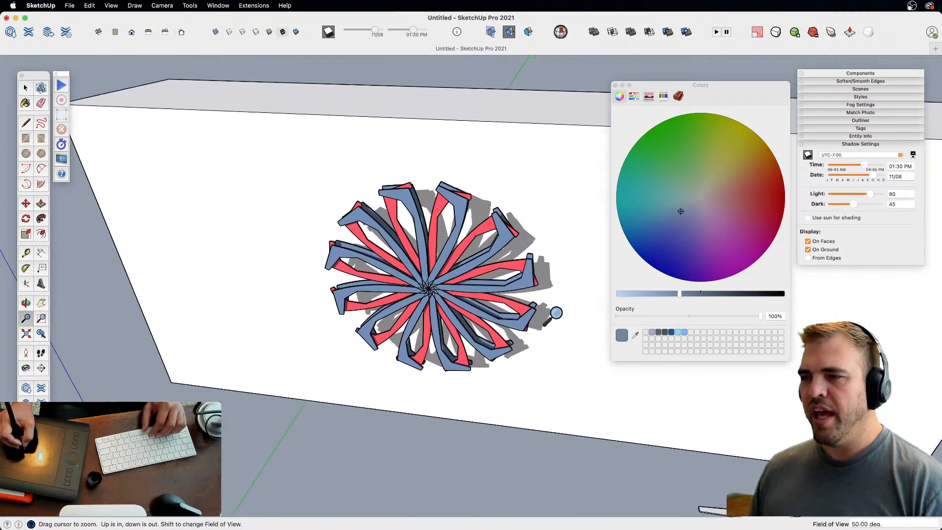
middle_click_drag(583, 410, 466, 391, "shift")
middle_click_drag(655, 482, 616, 358, "shift")
left_click_drag(545, 350, 536, 387)
middle_click_drag(602, 391, 554, 354, "shift")
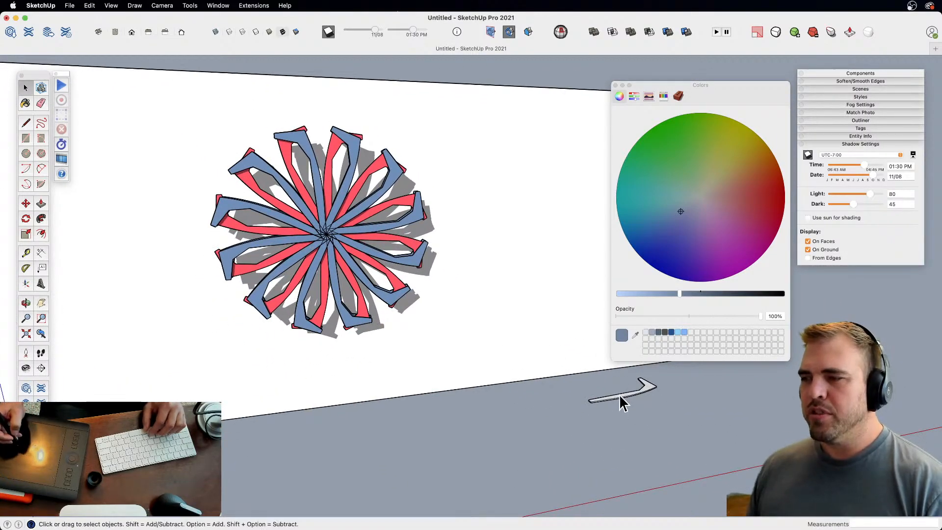
- Move the separate arm component farther away from the wall along the ground
key("m")
left_click(625, 422)
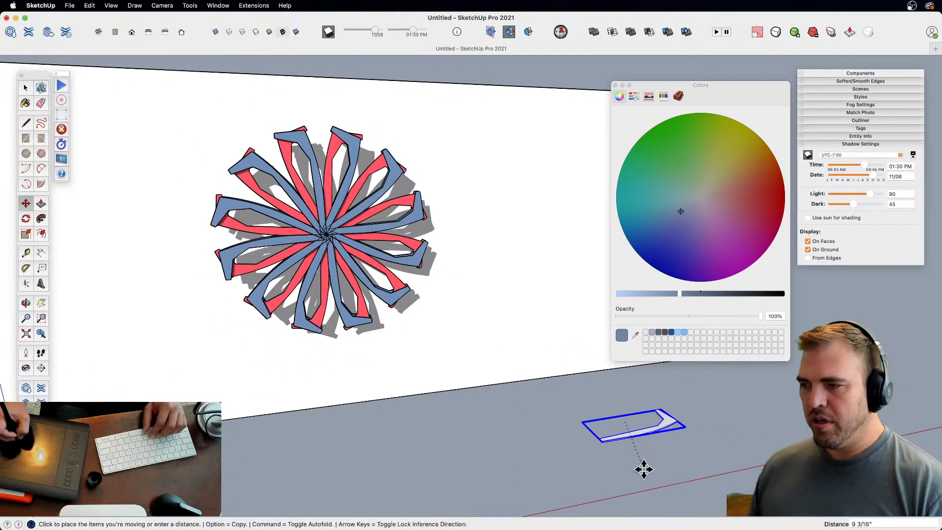
left_click(609, 483)
key("space")
- Open the separate arm component, try rotating its geometry about its inner end, and leave the component
double_click(610, 456)
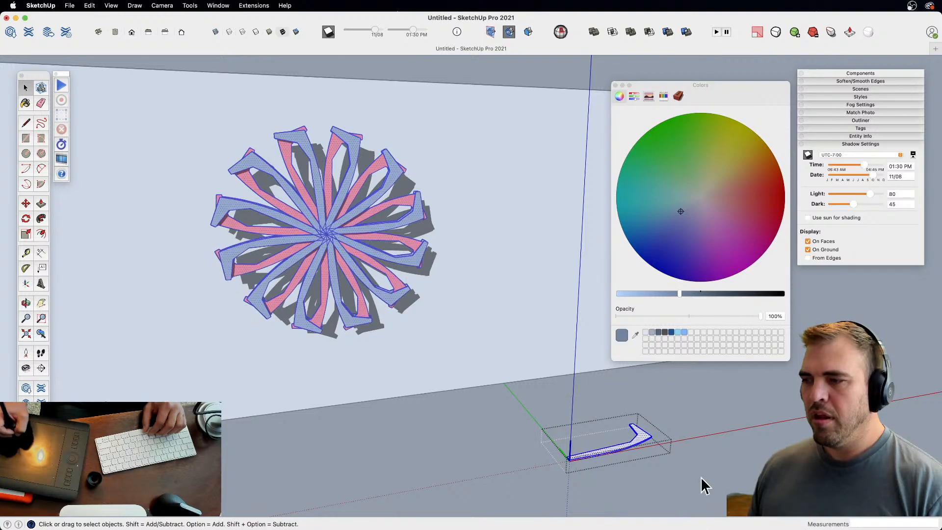
middle_click_drag(591, 381, 555, 404, "shift")
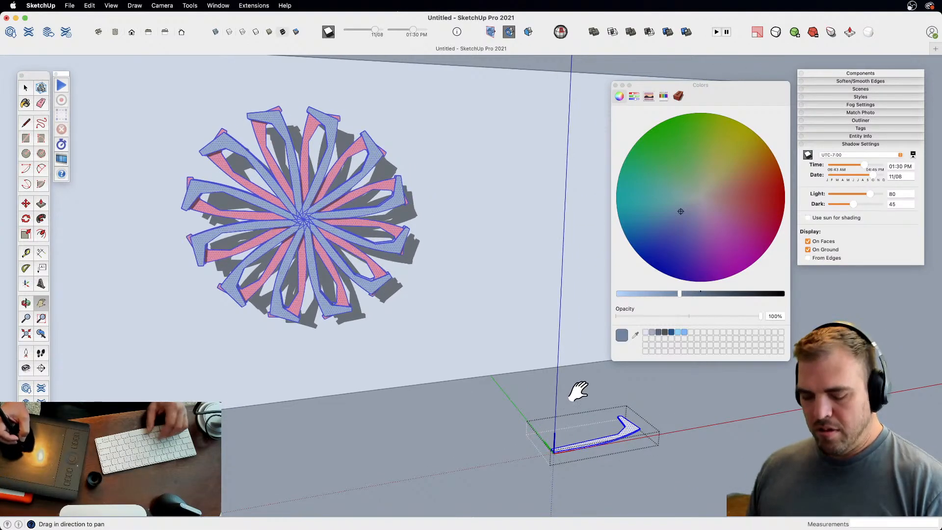
key("q")
left_click(555, 452)
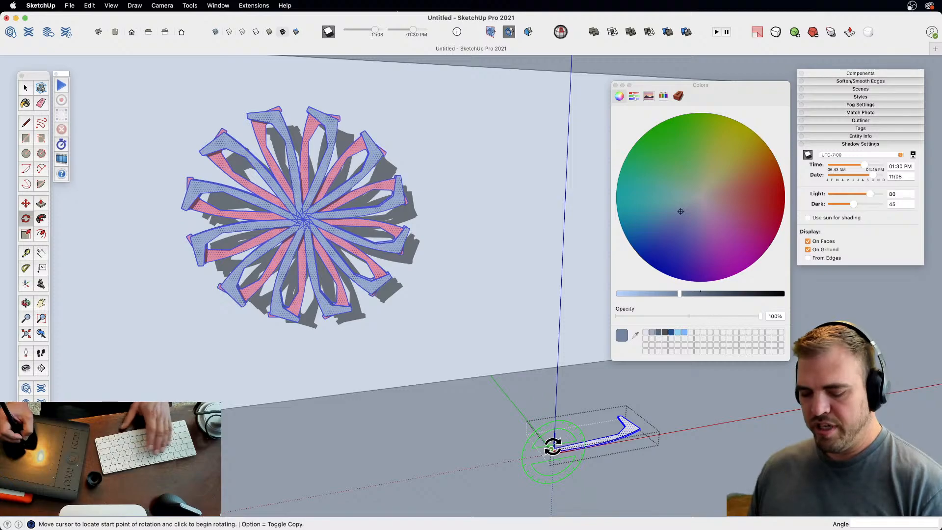
key("Escape")
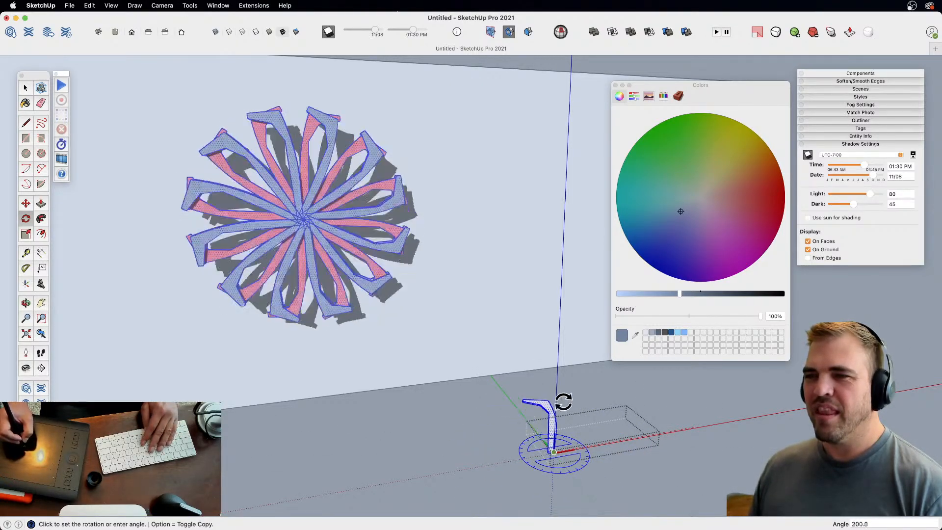
key("space")
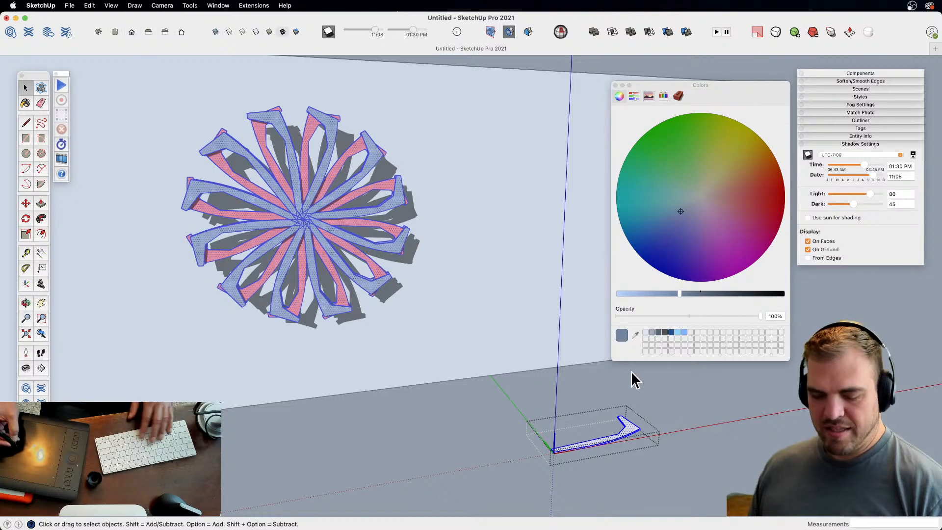
left_click(714, 431)
- Turn off the model's shadows and leave the Circle tool without drawing
middle_click_drag(622, 395, 500, 406)
key("c")
key("shift+s")
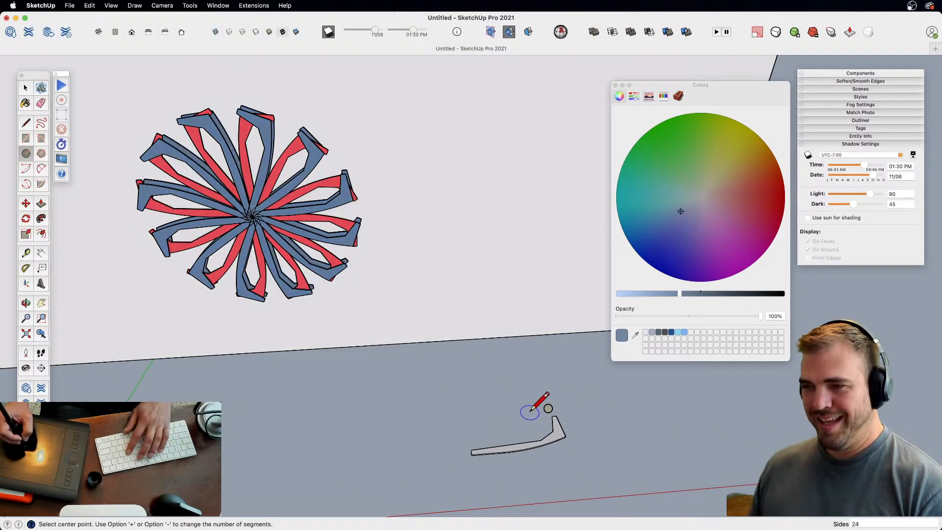
key("space")
scroll(577, 452, "up", 5)
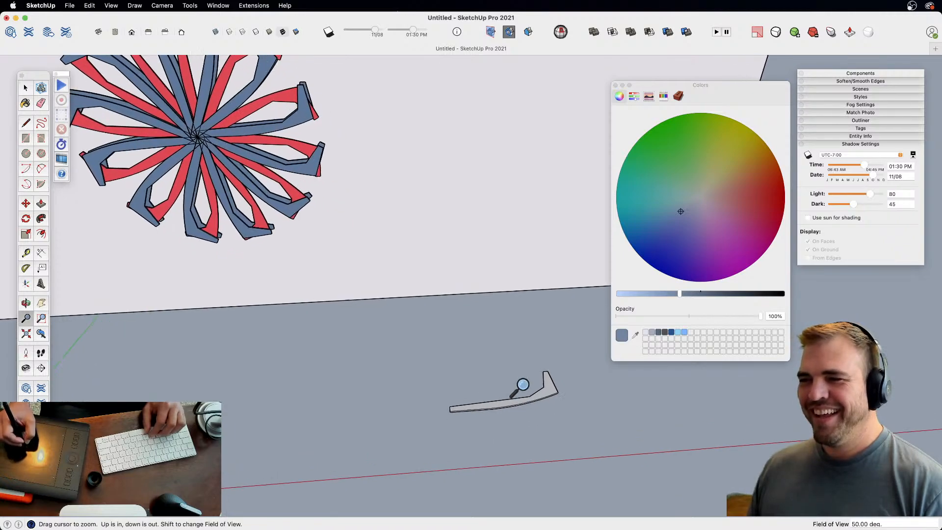
- Open the separate arm component and draw two concentric circles centred on its long edge, radii about 2 1/8" and 1 11/16"
double_click(563, 420)
triple_click(558, 415)
key("h")
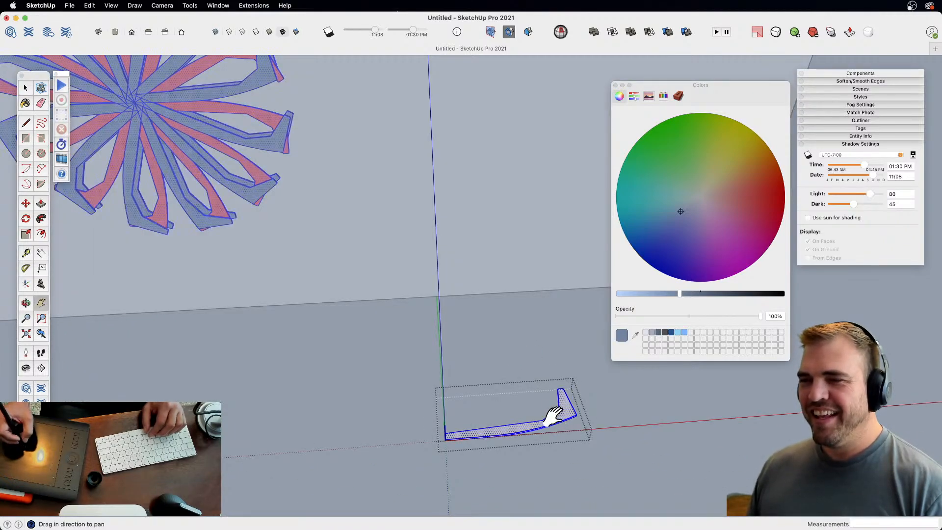
left_click_drag(553, 420, 555, 391)
key("z")
middle_click_drag(556, 389, 509, 336)
left_click_drag(509, 336, 512, 175)
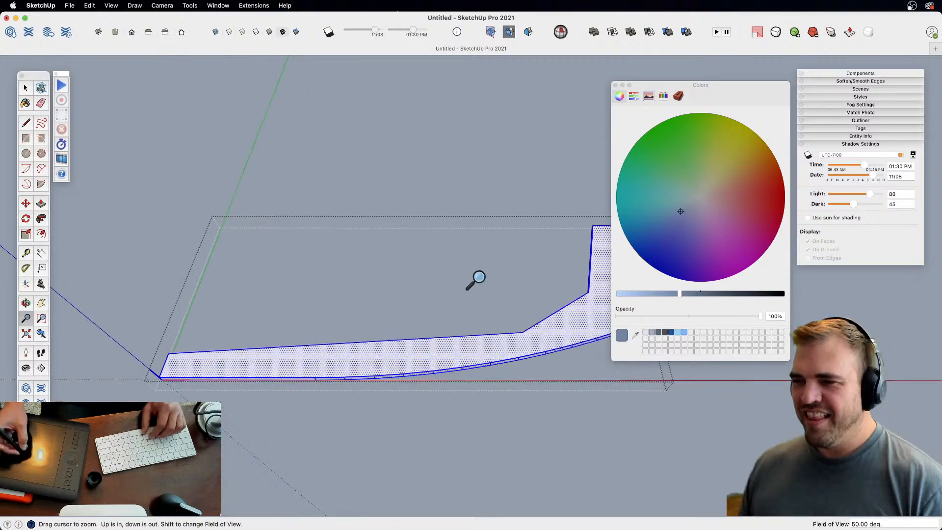
key("c")
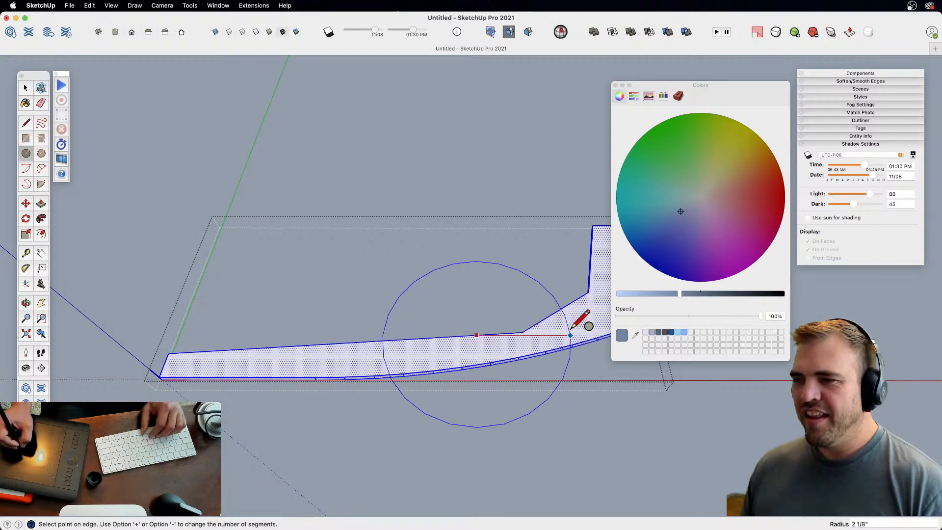
left_click(566, 319)
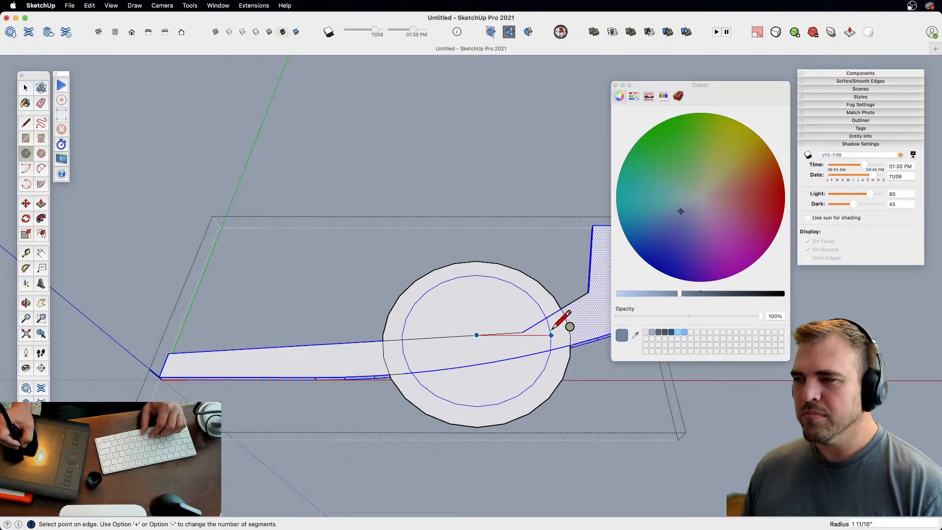
left_click(548, 332)
- Extrude the outer ring segment on the arm's curved side 1/8" to match the arm's thickness
key("o")
left_click_drag(495, 354, 426, 309)
key("z")
left_click_drag(461, 377, 463, 337)
key("h")
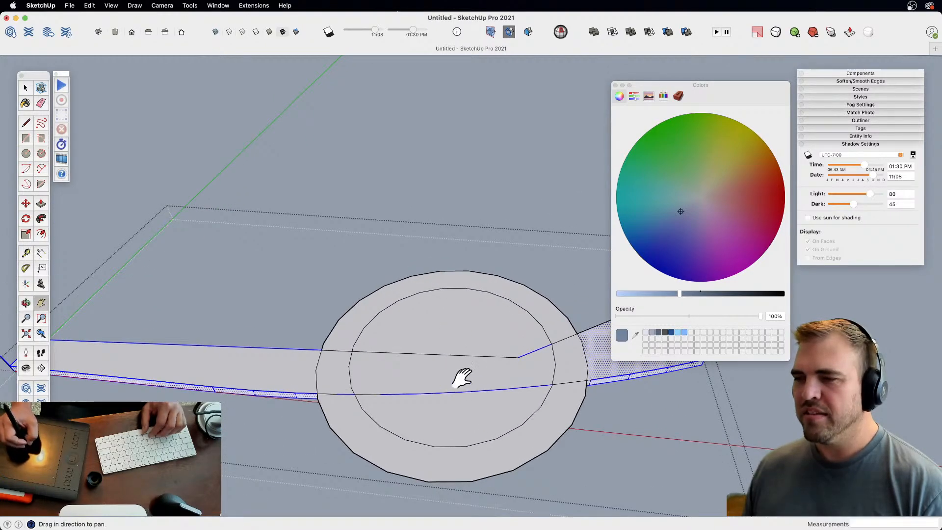
left_click_drag(458, 378, 434, 316)
key("p")
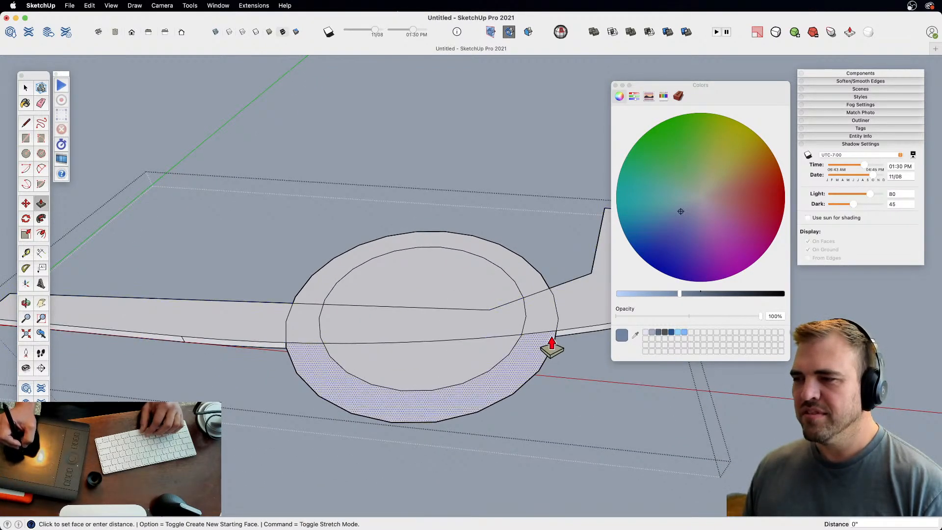
left_click(559, 346)
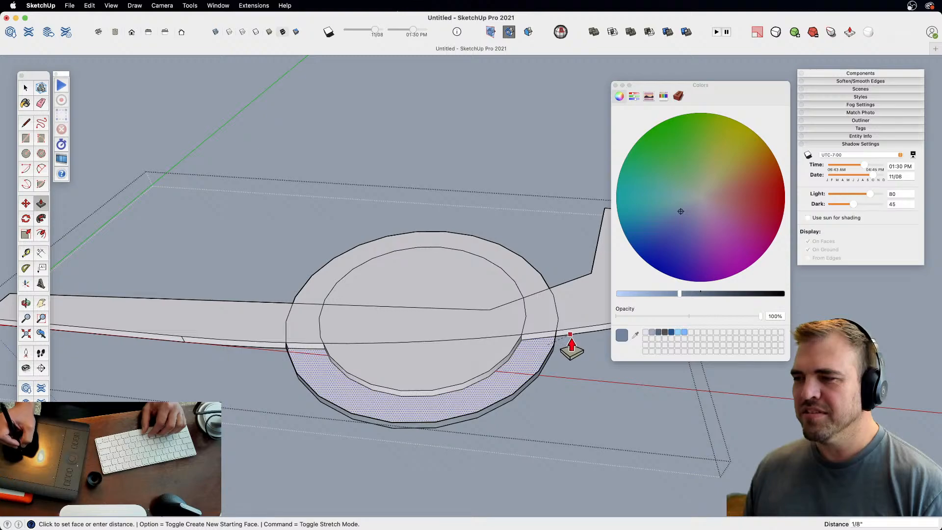
left_click(572, 344)
- Extrude the ring segment on the arm's opposite side, next to the hooked tip, with Push/Pull
key("o")
left_click_drag(504, 330, 570, 348)
key("p")
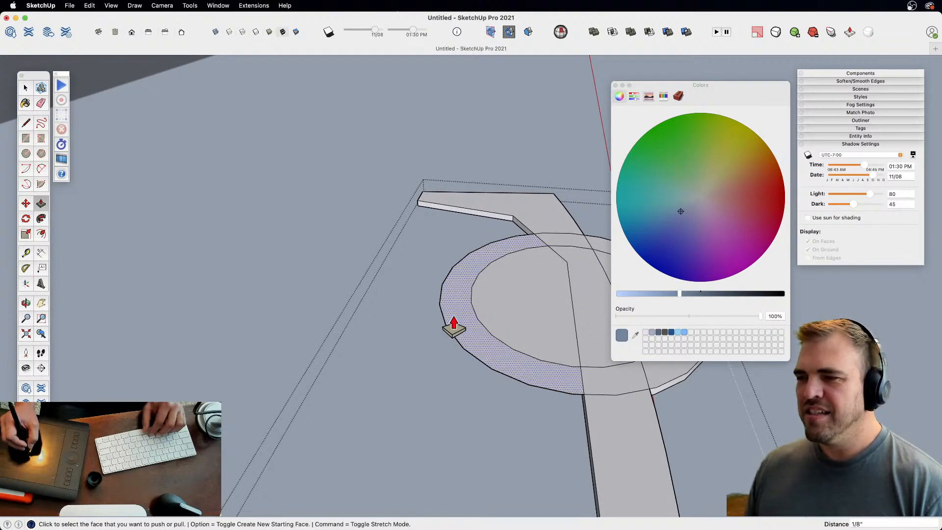
left_click(453, 324)
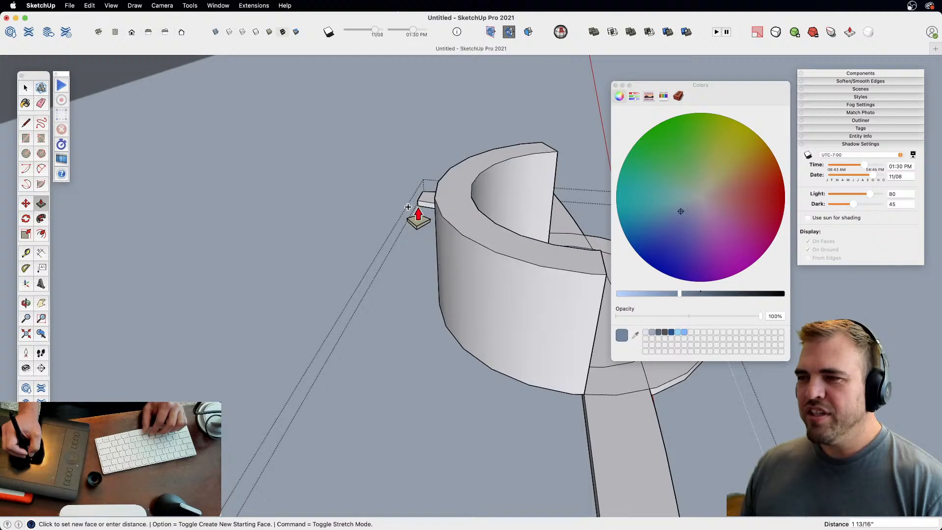
key("Escape")
- Push the faces inside the inner circle through the arm's thickness and delete the leftover face, leaving an open ring
key("o")
left_click_drag(517, 295, 348, 323)
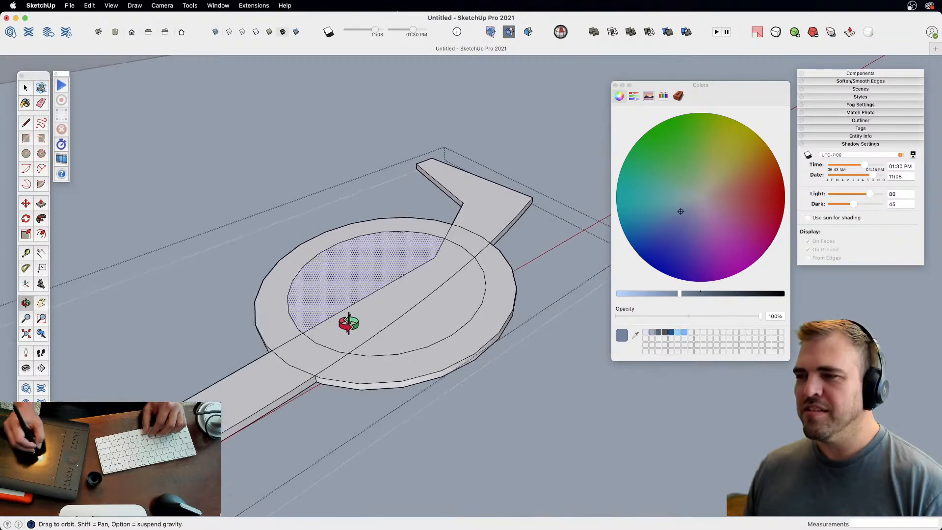
key("p")
left_click(360, 285)
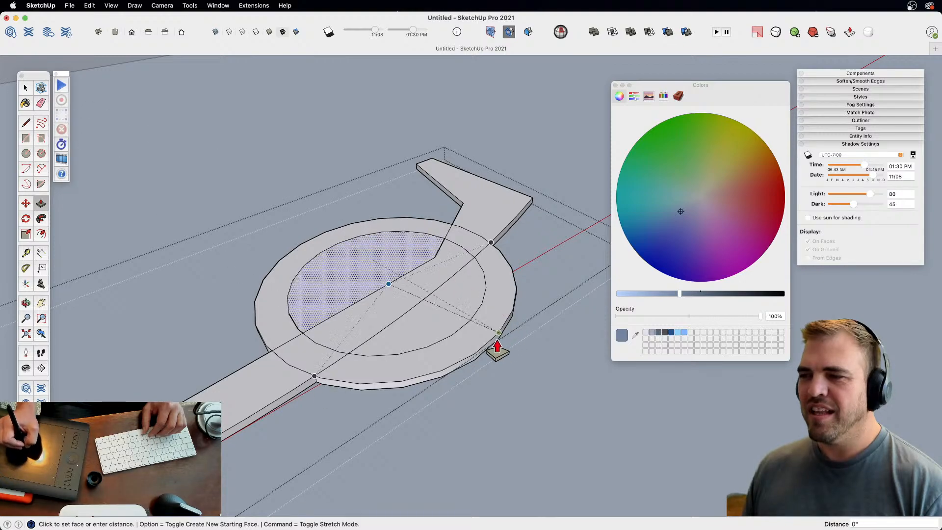
left_click(497, 348)
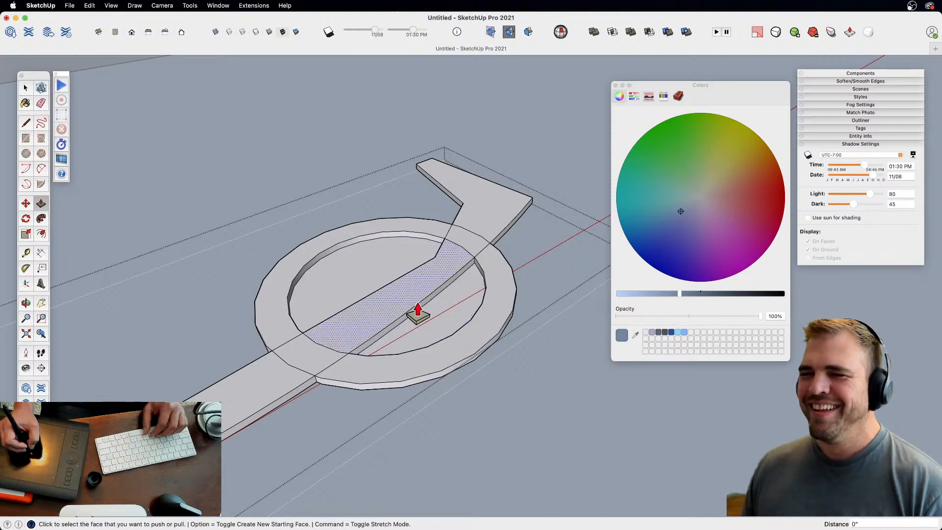
key("e")
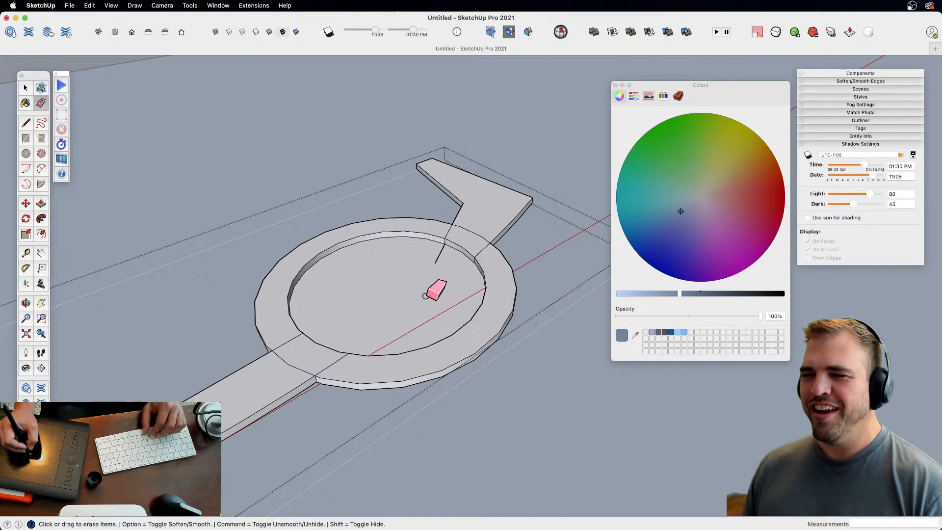
key("space")
left_click(418, 298)
key("Delete")
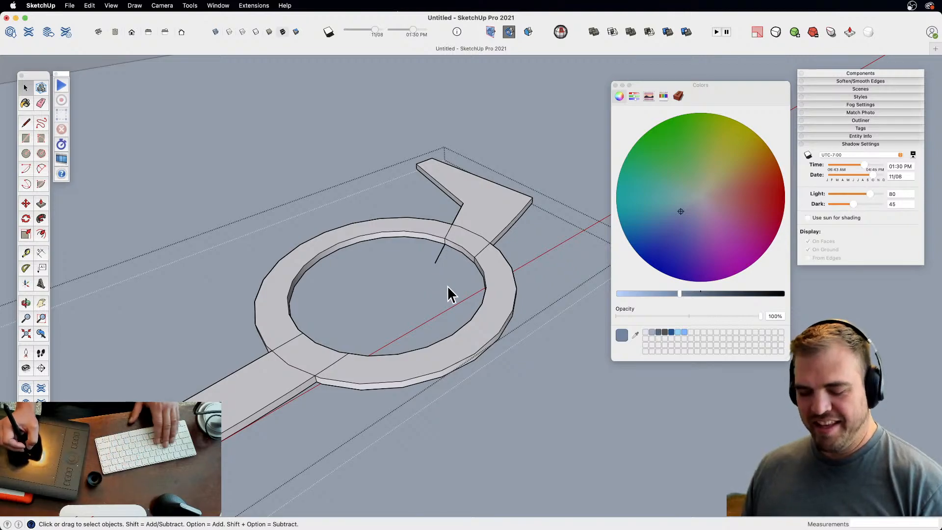
- Erase the leftover edge inside the ring and the seam lines where the ring meets the arm
key("e")
key("z")
mouse_move(479, 273)
left_mouse_down()
mouse_move(425, 342)
mouse_move(433, 383)
left_mouse_up()
key("h")
middle_click_drag(459, 299, 370, 410)
scroll(479, 284, "up", 4)
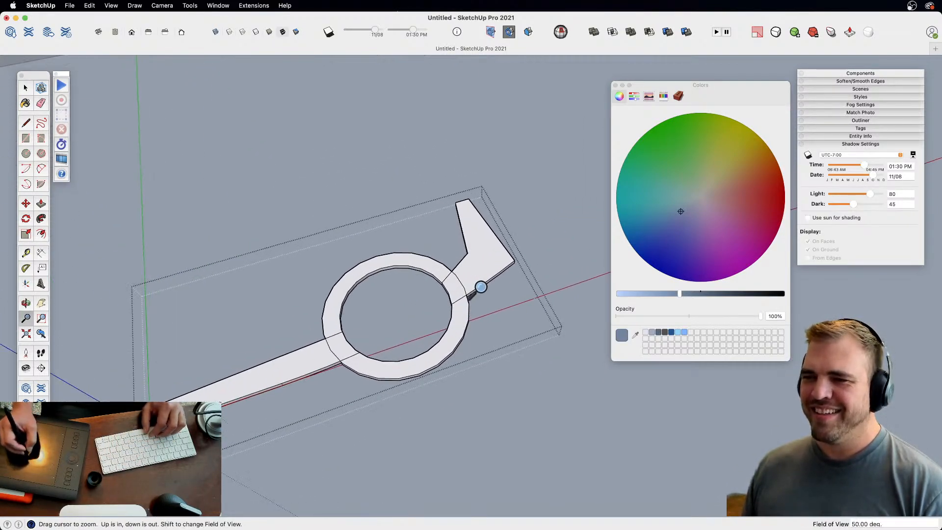
key("e")
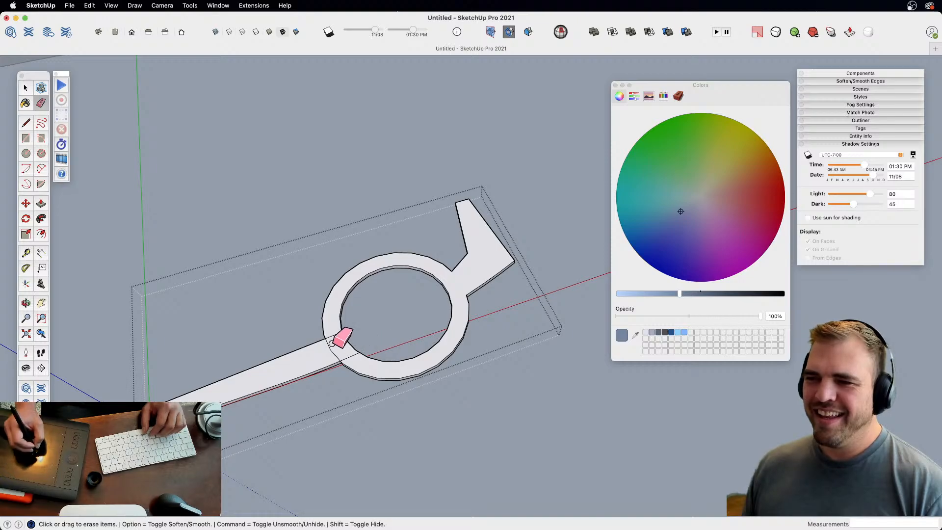
- Leave the arm component and examine how the ring shape appears across the radial pattern on the wall
key("z")
left_click_drag(514, 187, 488, 400)
key("space")
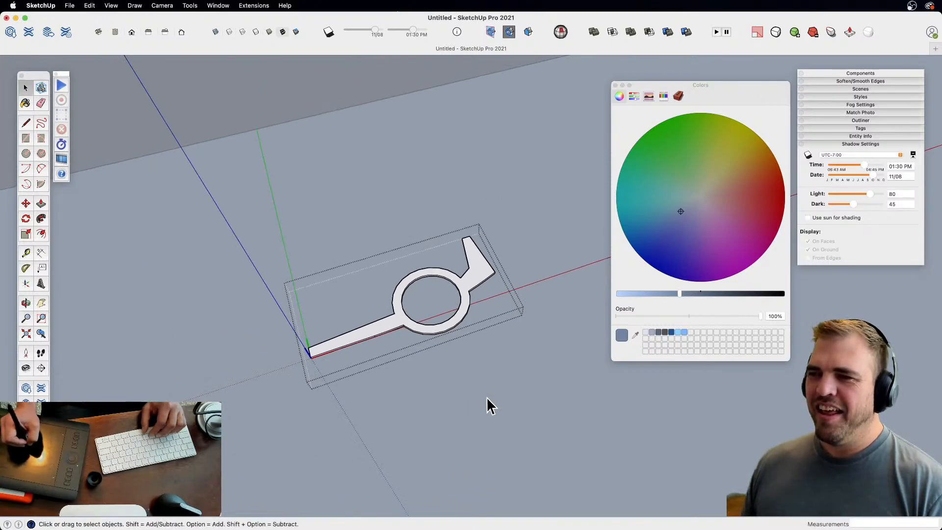
left_click(488, 400)
key("z")
left_click_drag(433, 242, 423, 383)
key("h")
mouse_move(414, 297)
left_mouse_down()
mouse_move(535, 415)
mouse_move(470, 370)
mouse_move(481, 269)
mouse_move(427, 294)
mouse_move(426, 255)
left_mouse_up()
key("o")
left_click_drag(531, 371, 456, 328)
key("o")
left_click_drag(456, 327, 532, 434)
key("space")
left_click(550, 399)
key("z")
key("h")
- Reopen the separate arm component, try rotating its geometry 90° about its inner end, and leave the component
key("space")
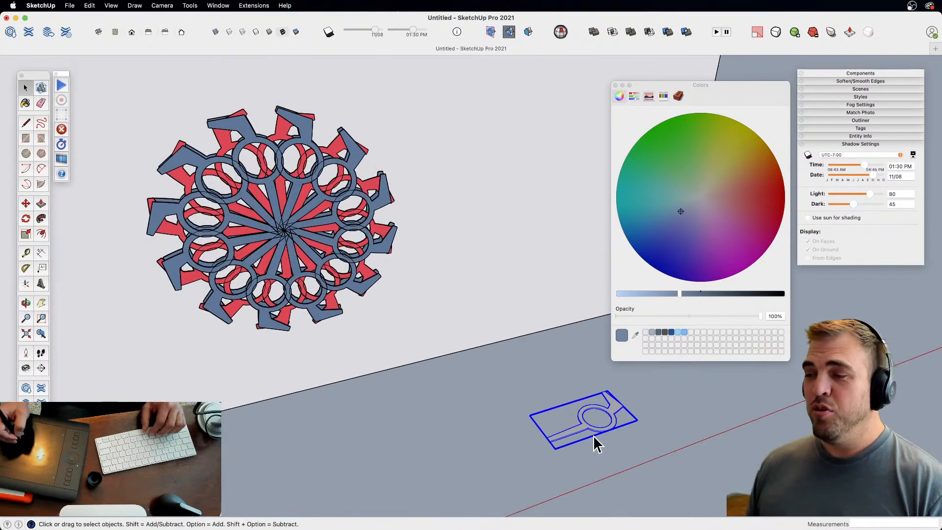
double_click(584, 426)
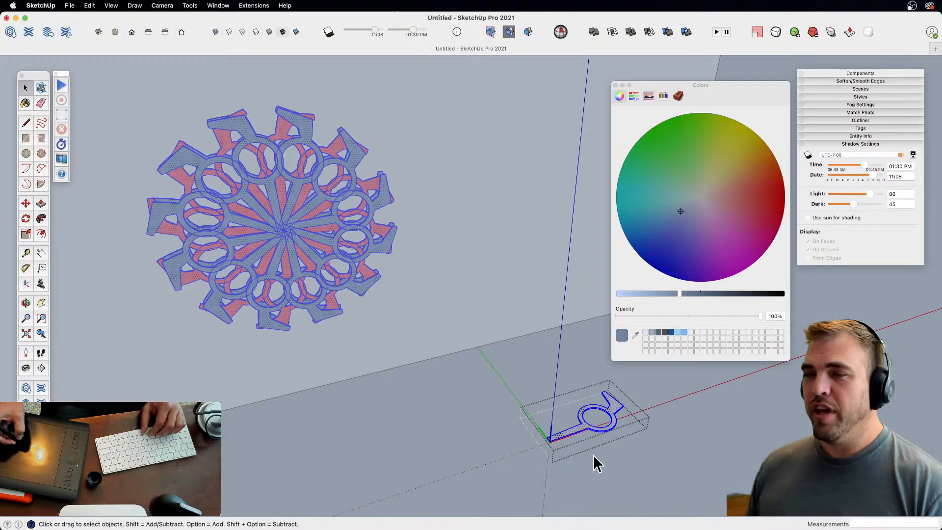
key("q")
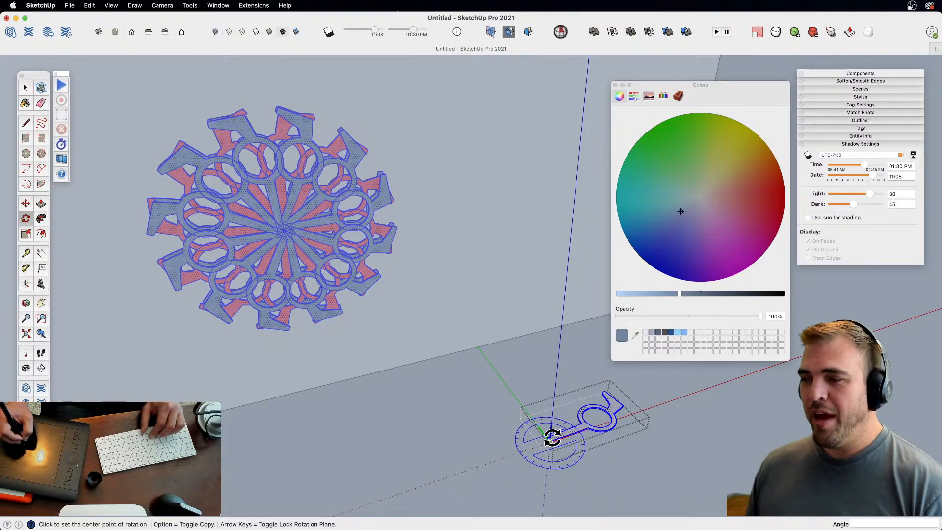
left_click(669, 406)
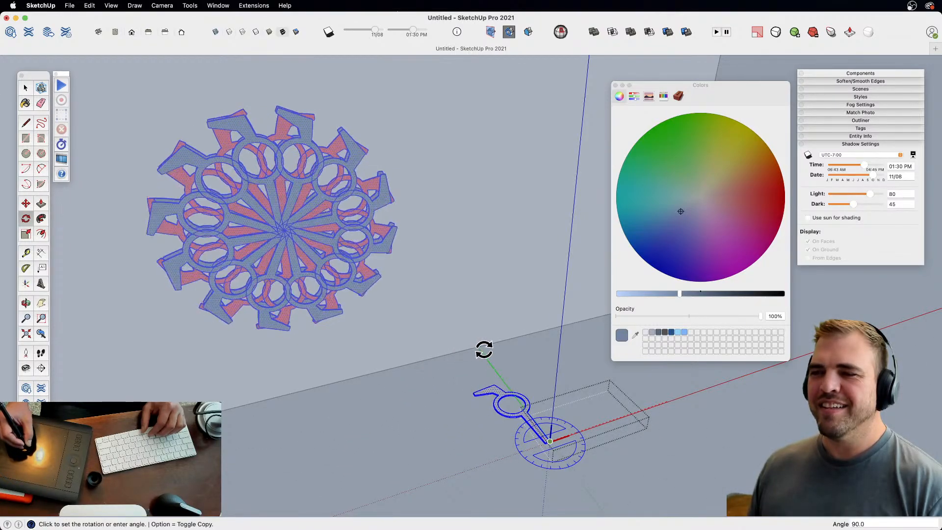
key("space")
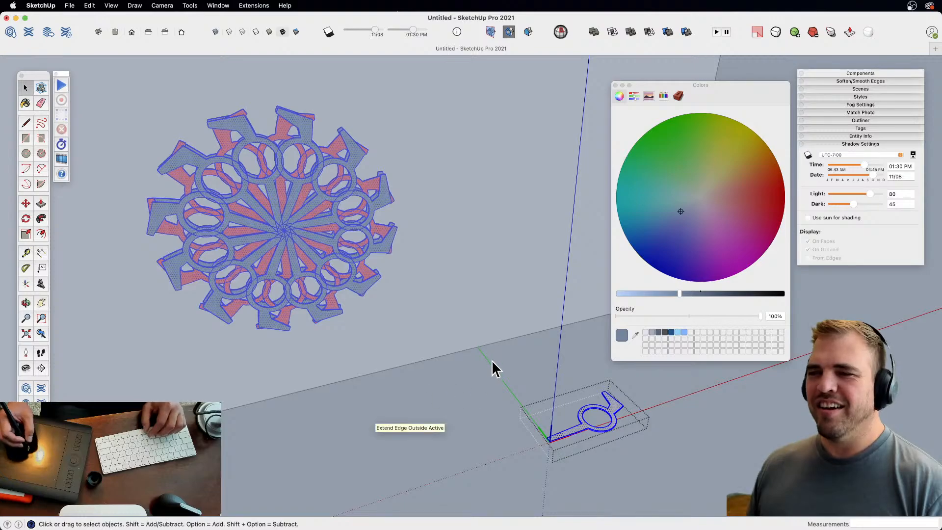
left_click(697, 434)
- Examine the ringed two-colour radial pattern on the wall from several angles
middle_click_drag(606, 392, 498, 380)
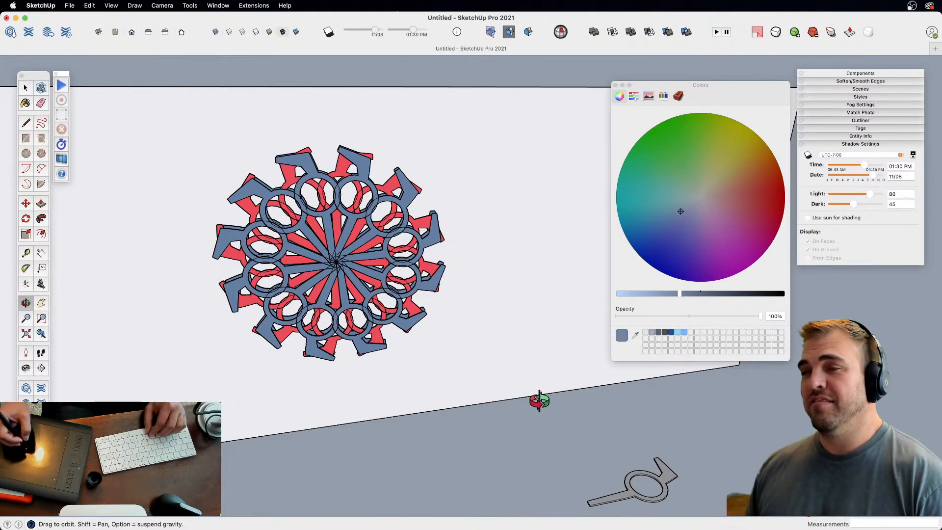
key("z")
left_click_drag(551, 374, 543, 415)
key("h")
left_click_drag(543, 414, 454, 382)
key("o")
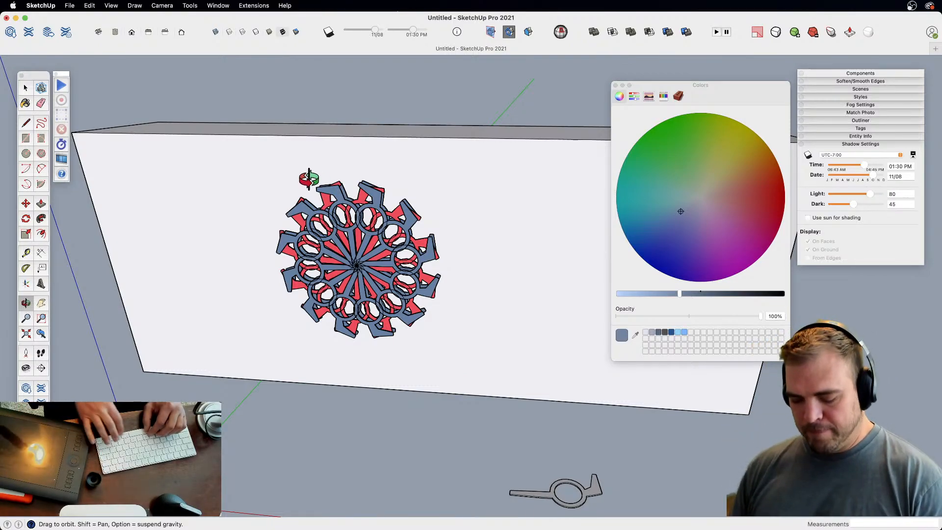
- Start a new model and delete the template's labelled material board
key("super+n")
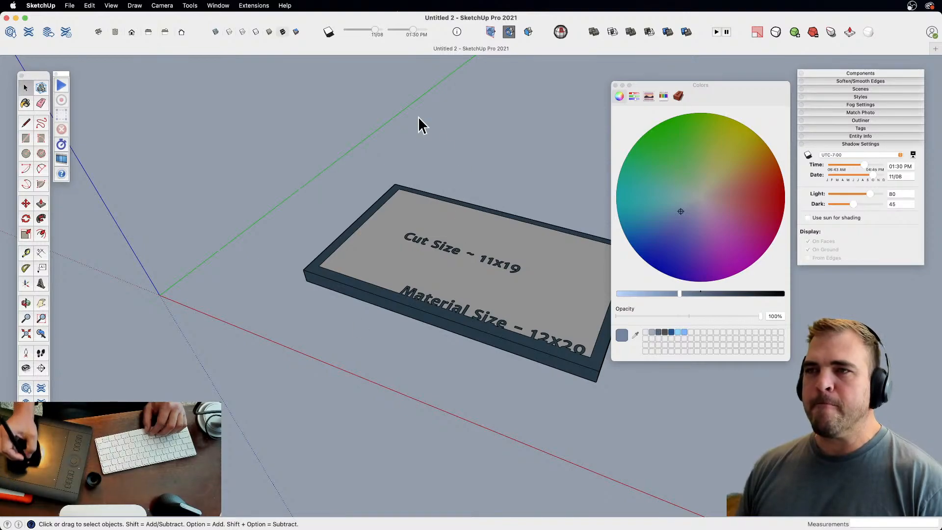
key("Delete")
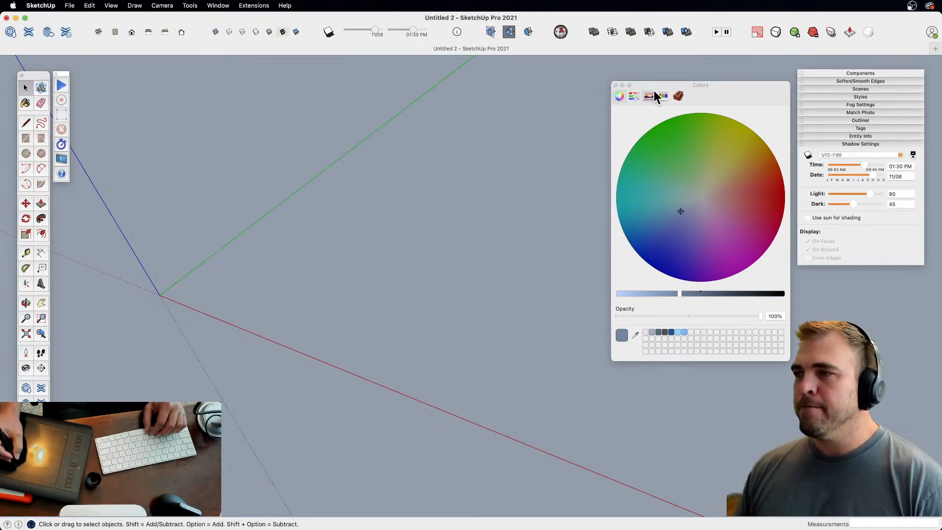
left_click_drag(750, 101, 760, 136)
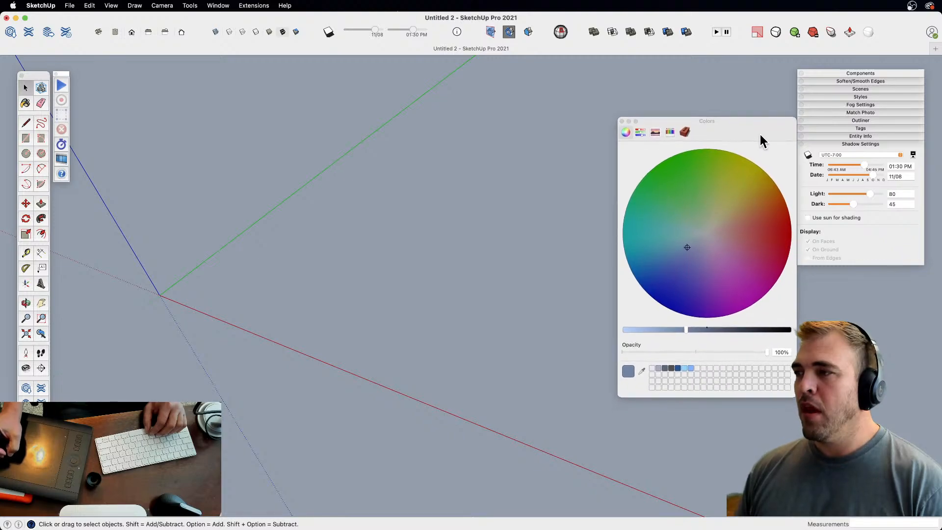
- Draw a hexagon on the ground between the red and green axes with an inscribed radius of about 6 5/16"
key("z")
left_click_drag(408, 280, 403, 450)
key("h")
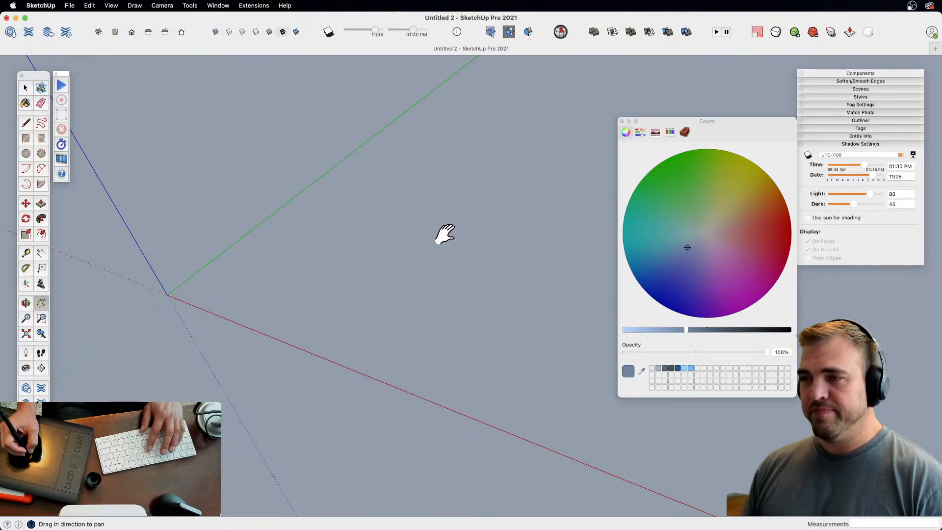
key("shift+p")
left_click(461, 221)
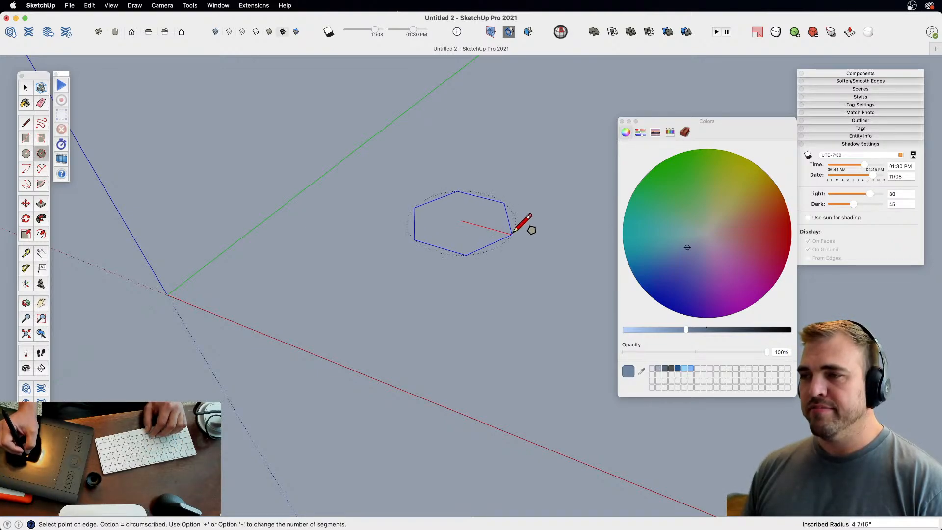
left_click(552, 229)
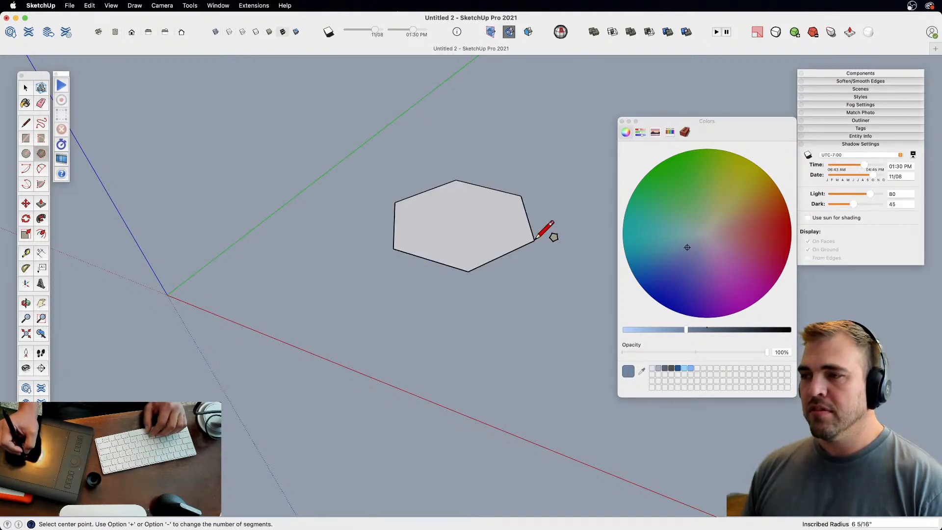
- Draw lines from the hexagon's centre to two of its corners, skipping the corner between them
key("h")
left_click_drag(476, 242, 427, 281)
key("o")
key("z")
key("h")
key("o")
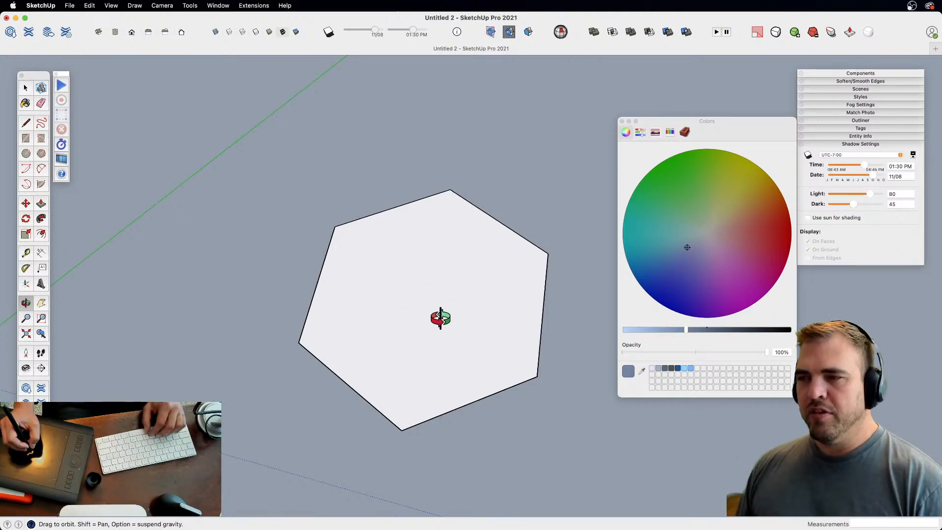
key("l")
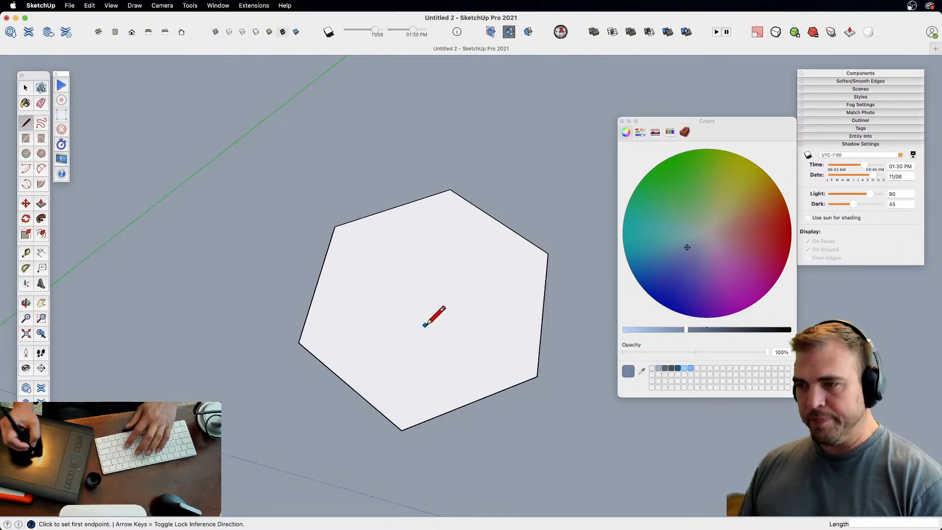
left_click(429, 295)
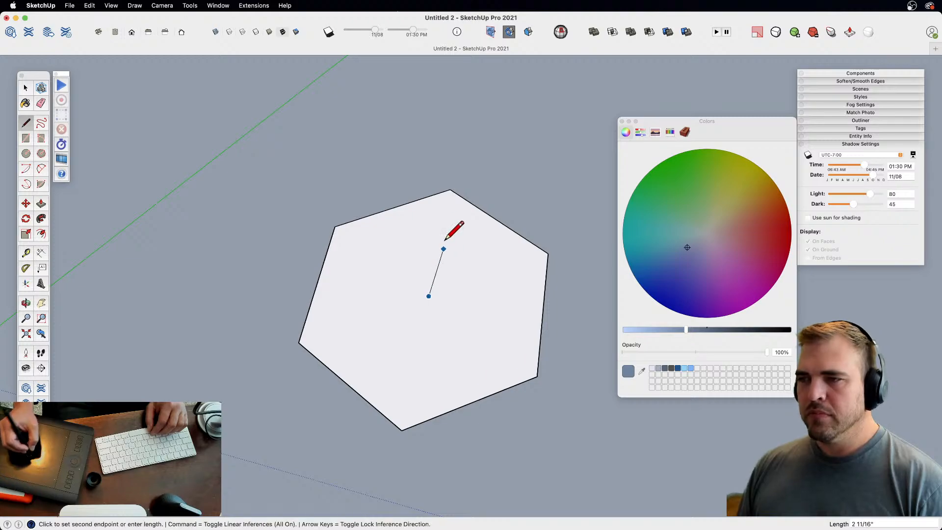
key("Escape")
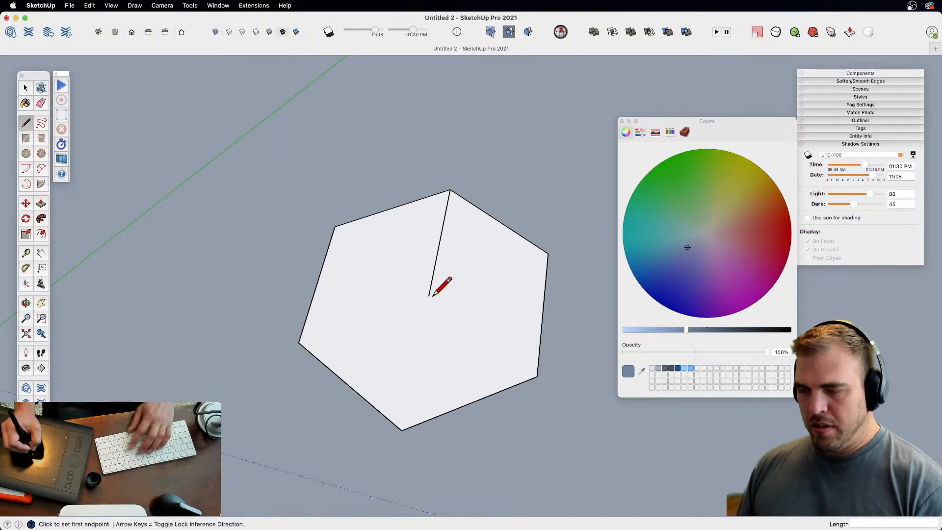
left_click(428, 296)
left_click(298, 342)
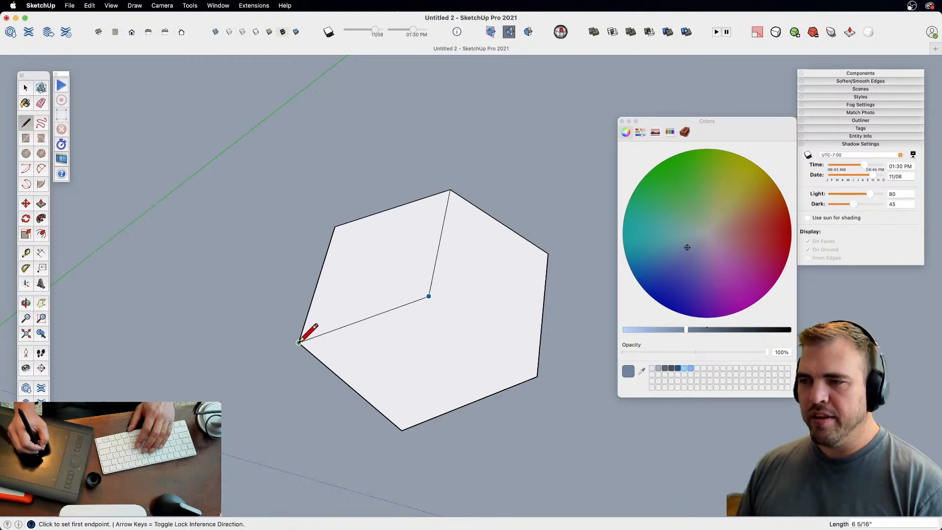
- Draw a line from the hexagon's centre to the third alternate corner, dividing it into three equal rhombi
left_click(429, 295)
left_click(536, 376)
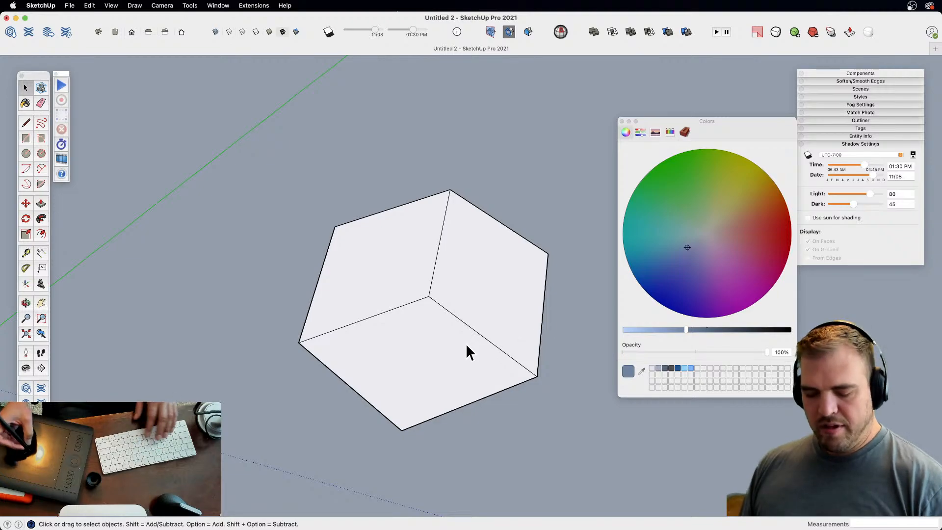
- Copy one rhombus face of the divided hexagon about 1' 2" away, clear of the hexagon along the red axis
scroll(439, 429, "down", 3)
middle_click_drag(440, 428, 432, 402)
left_click_drag(431, 402, 534, 406)
key("h")
key("z")
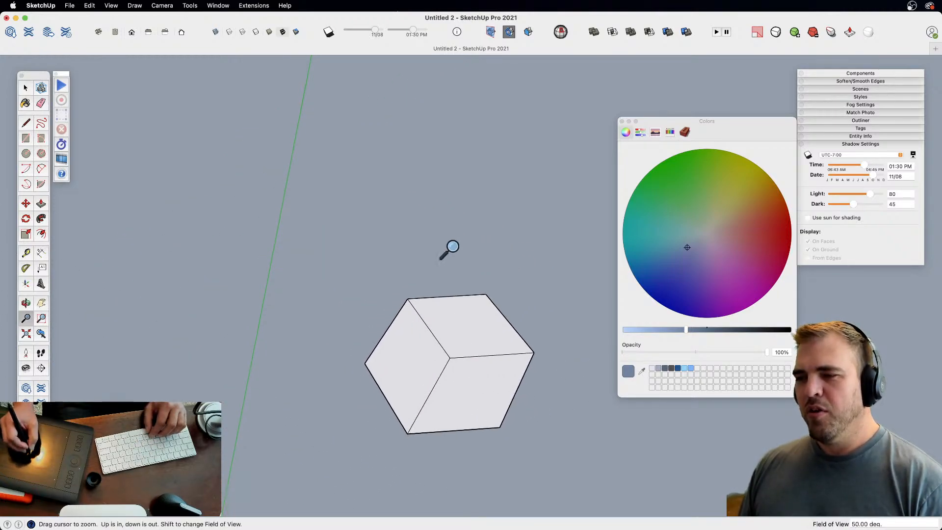
left_click_drag(448, 249, 455, 361)
key("h")
left_click_drag(455, 361, 437, 366)
key("o")
key("space")
left_click_drag(391, 239, 537, 362)
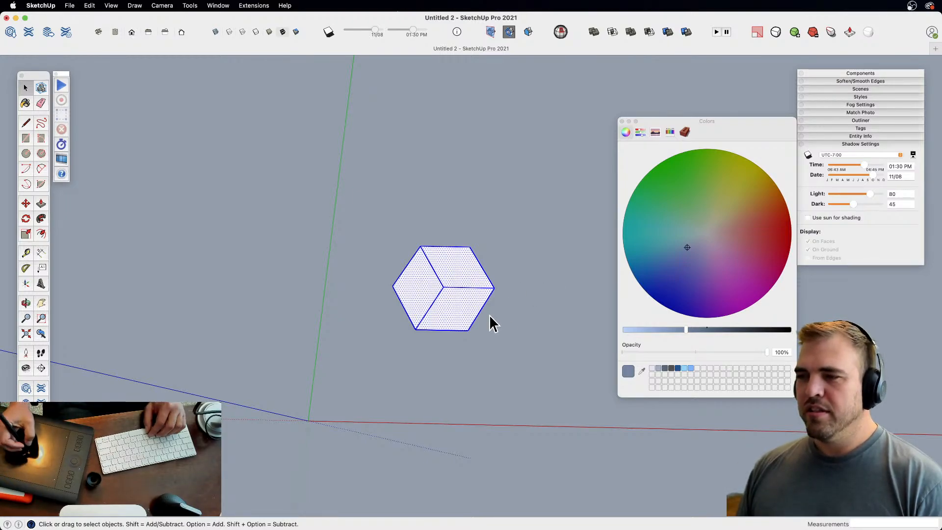
left_click(488, 376)
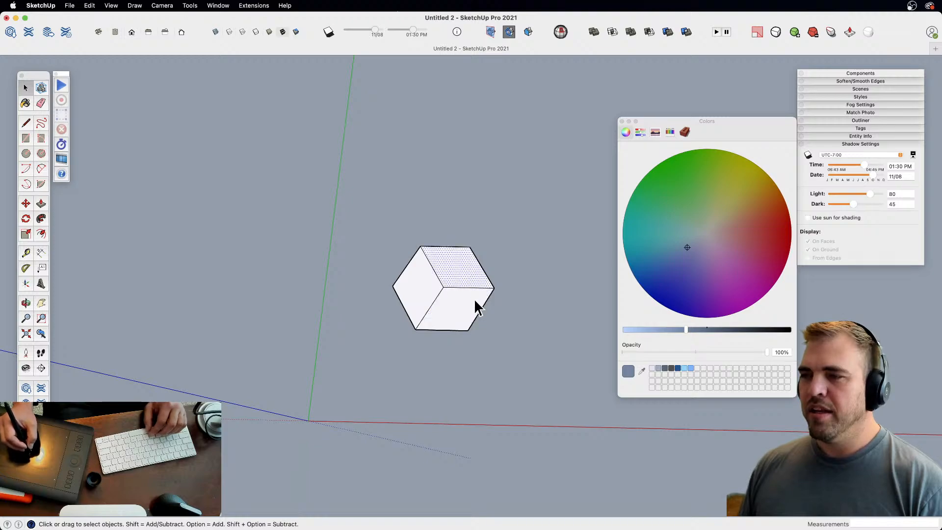
middle_click_drag(448, 374, 358, 426, "shift")
key("m")
key("alt")
left_click(420, 319)
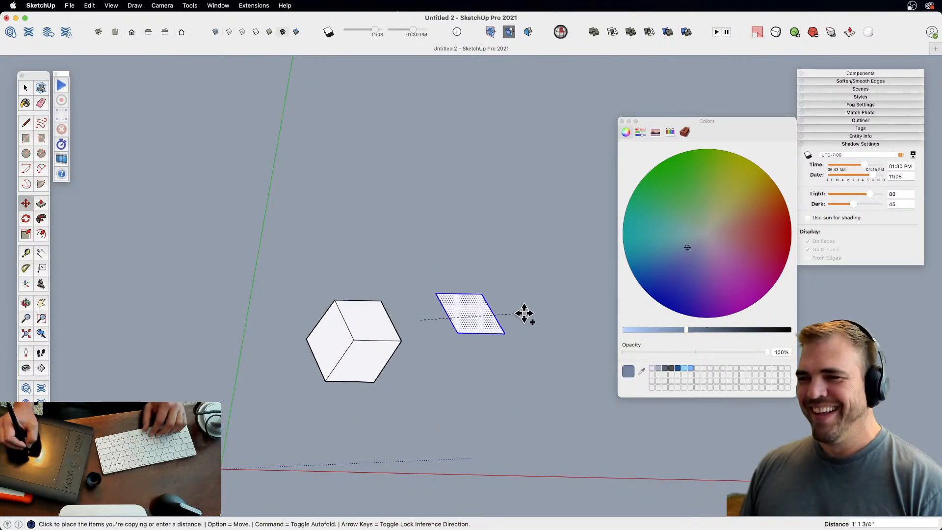
left_click(531, 323)
- Push/pull the copied rhombus upward into a thin slab about 7/16" thick
middle_click_drag(456, 332, 432, 303, "shift")
middle_click_drag(463, 368, 453, 337, "alt+shift")
mouse_move(453, 338)
middle_mouse_down("shift")
mouse_move(489, 357)
mouse_move(443, 326)
middle_mouse_up("shift")
key("p")
left_click(461, 332)
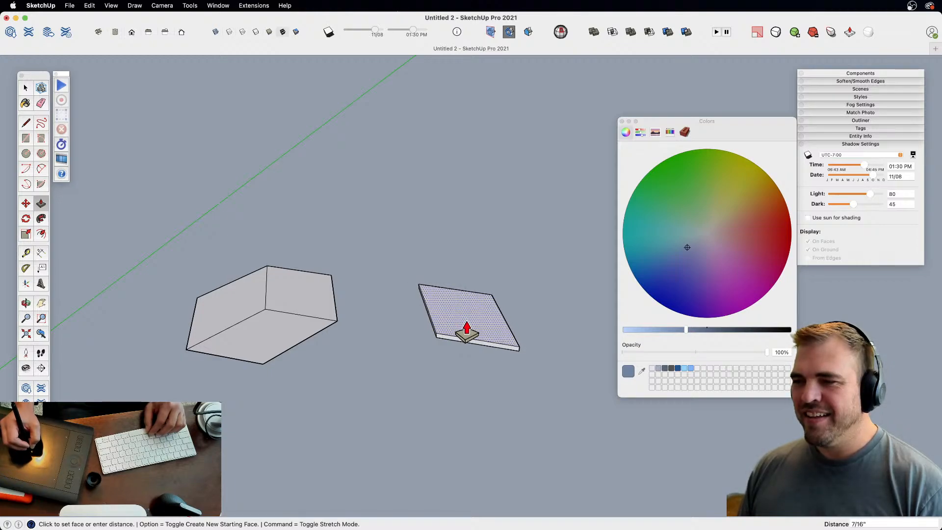
left_click(467, 330)
- Select the whole rhombus slab and make it a component named diamond
middle_click_drag(473, 330, 441, 297)
key("space")
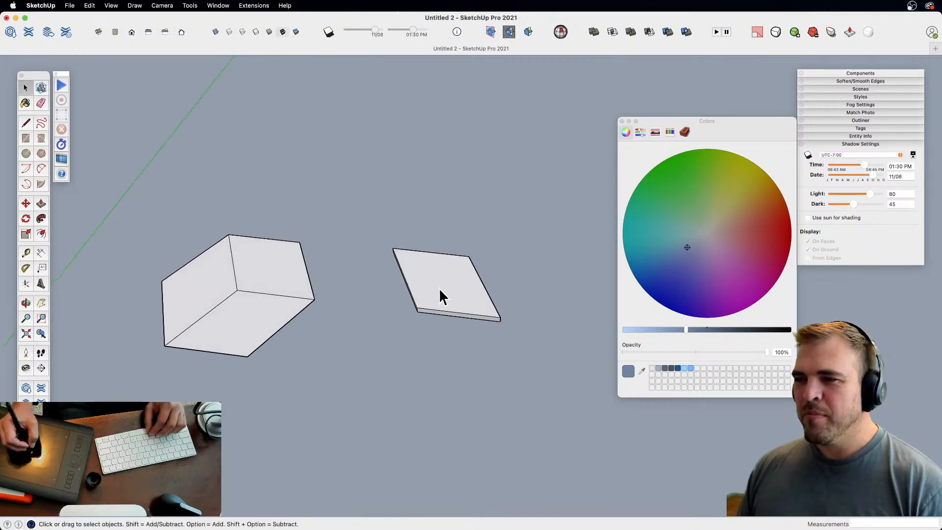
left_click(445, 294)
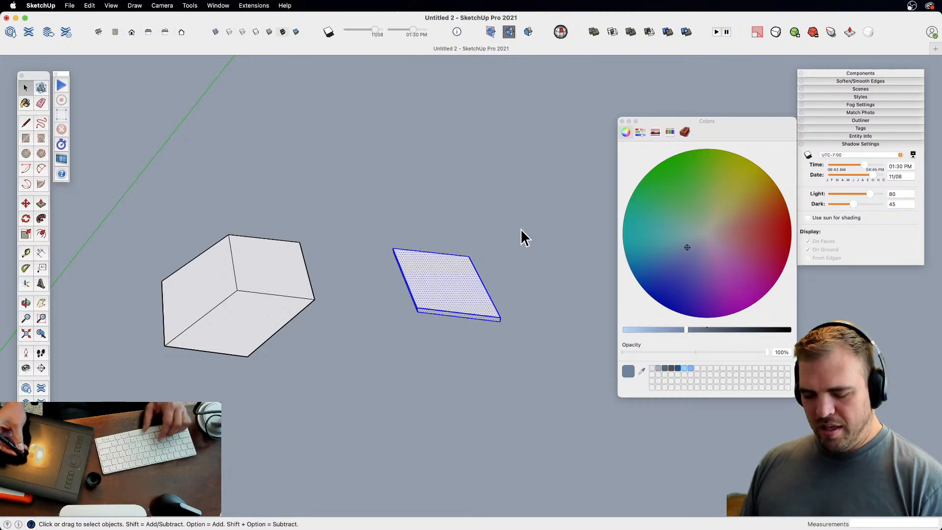
type("g")
type("dia")
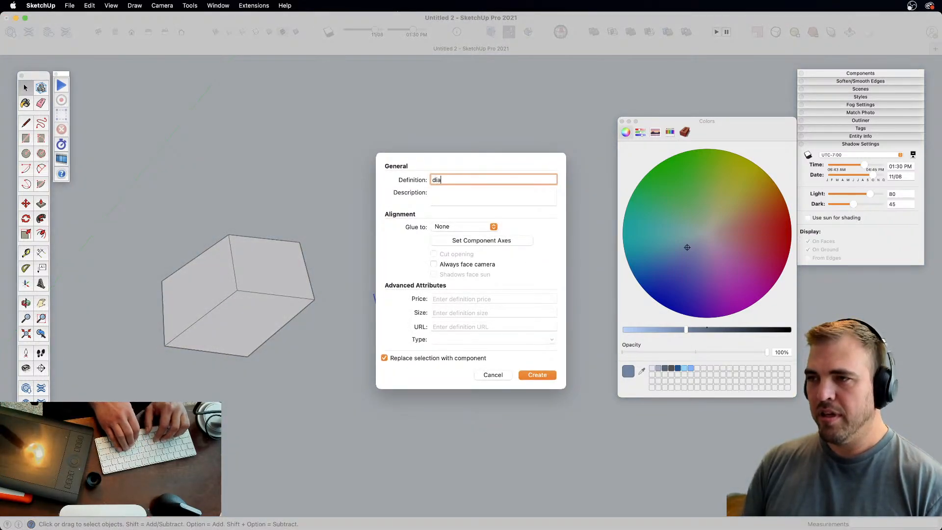
type("mond")
key("Return")
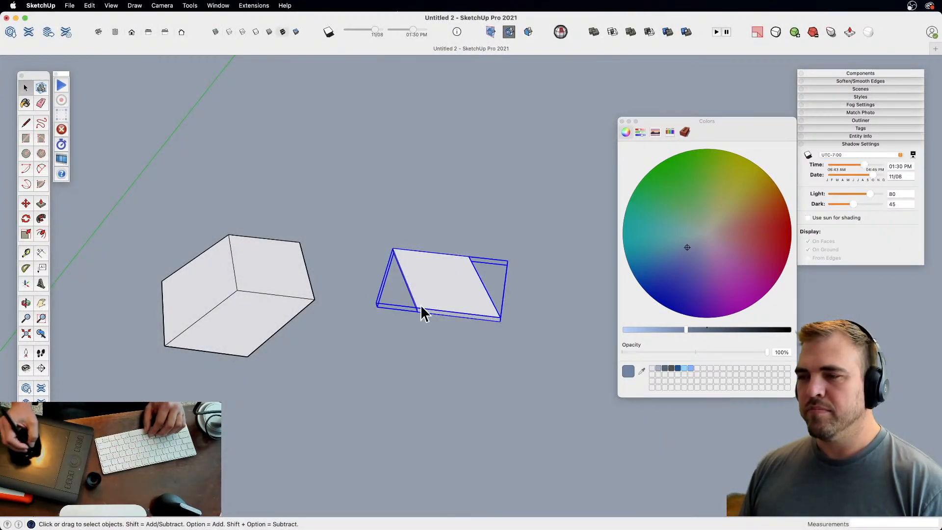
- Rotate a copy of the diamond component about its obtuse back corner so that the copy shares an edge with the original
middle_click_drag(459, 313, 434, 289)
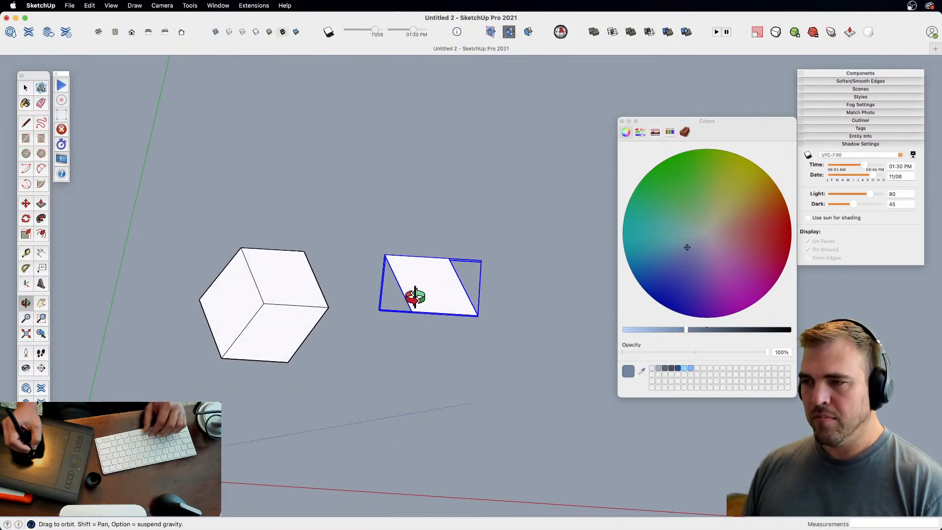
key("q")
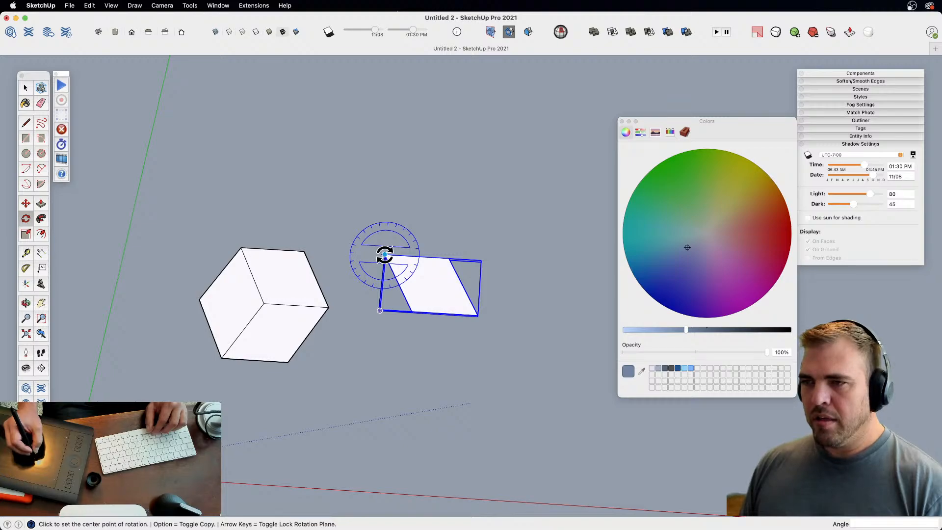
left_click(384, 254)
left_click(442, 258)
key("alt")
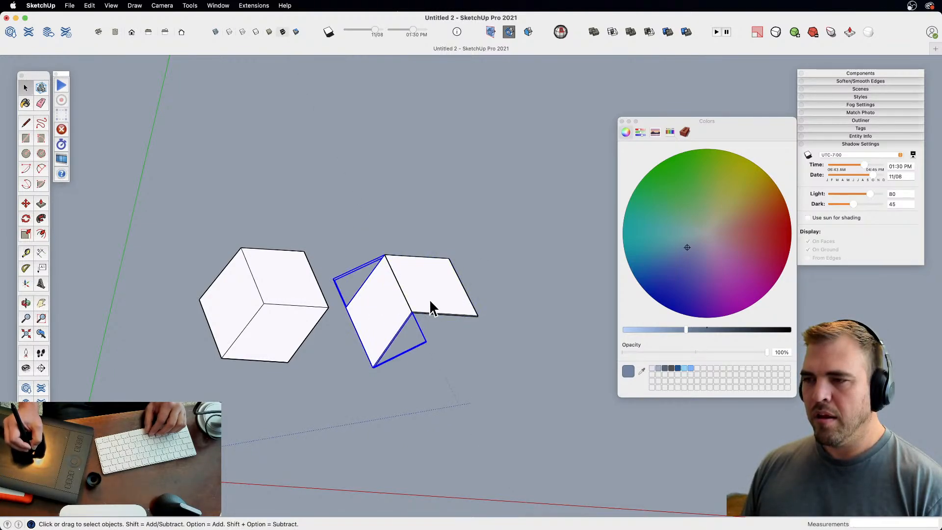
- Rotate a copy of the original diamond 60 degrees about its front outer corner to complete the three-part hexagon
left_click(431, 300)
key("z")
left_click_drag(431, 300, 452, 279)
left_click_drag(489, 327, 495, 302)
key("q")
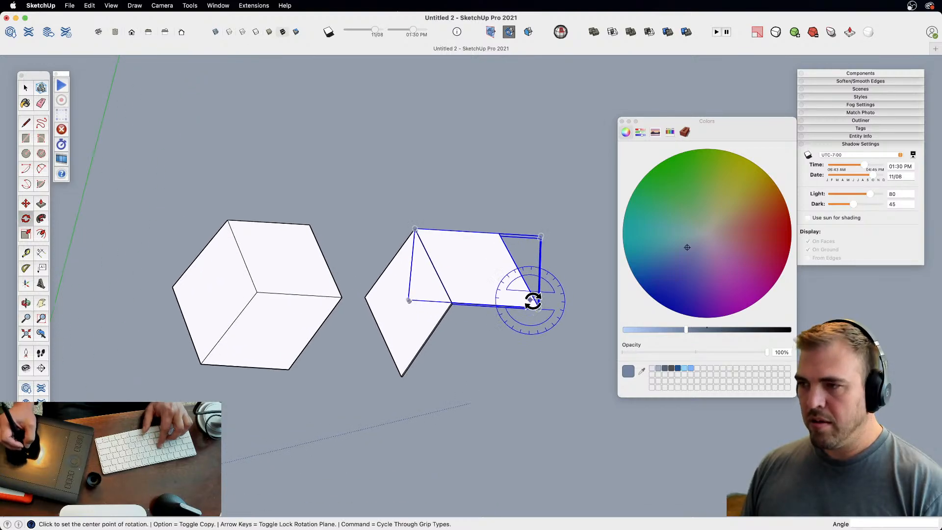
key("alt")
left_click(540, 307)
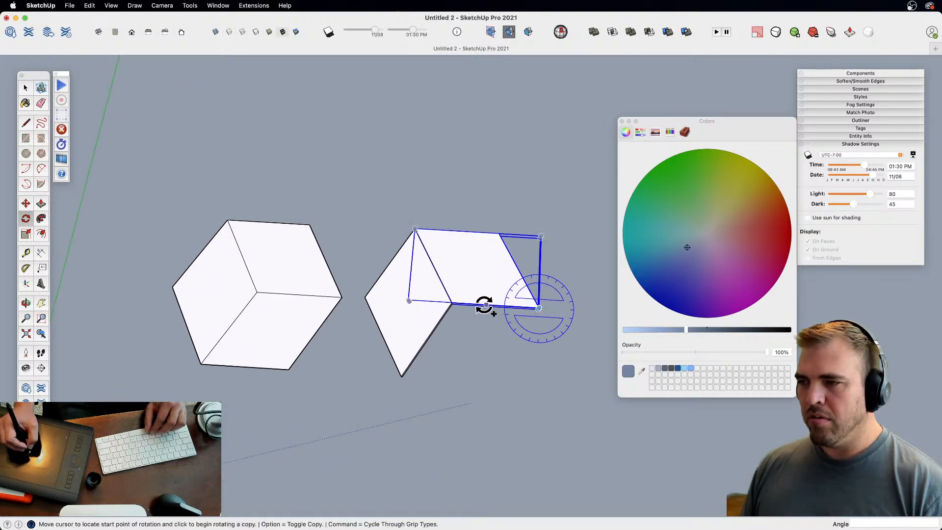
left_click(476, 303)
left_click(470, 407)
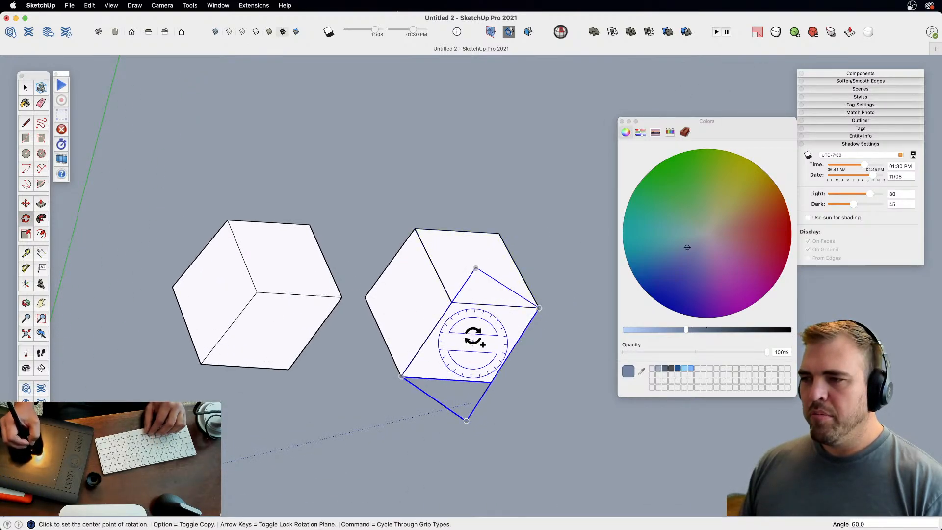
- Delete the original flat divided hexagon with all its faces and edges
key("e")
key("space")
double_click(273, 311)
left_click(273, 309)
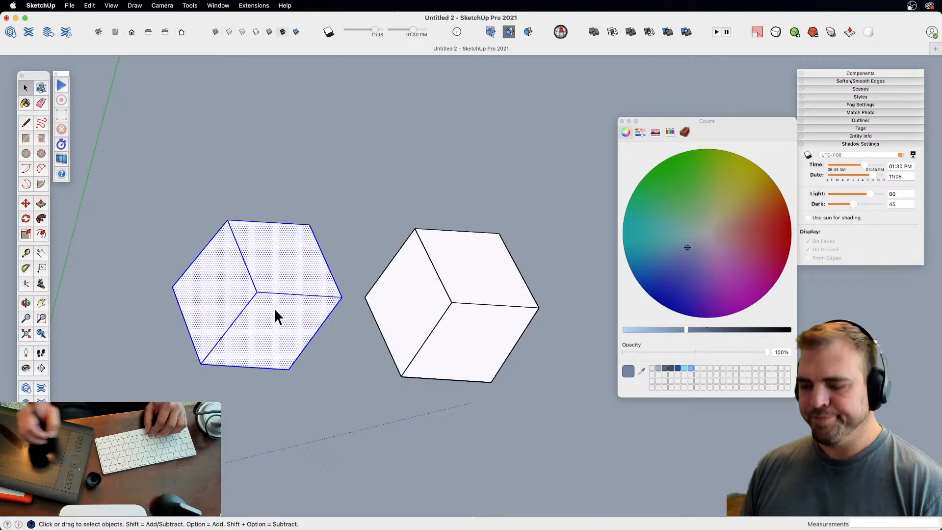
key("Delete")
- Paint the back diamond of the three-part hexagon in a medium teal
middle_click_drag(434, 314, 387, 226)
key("z")
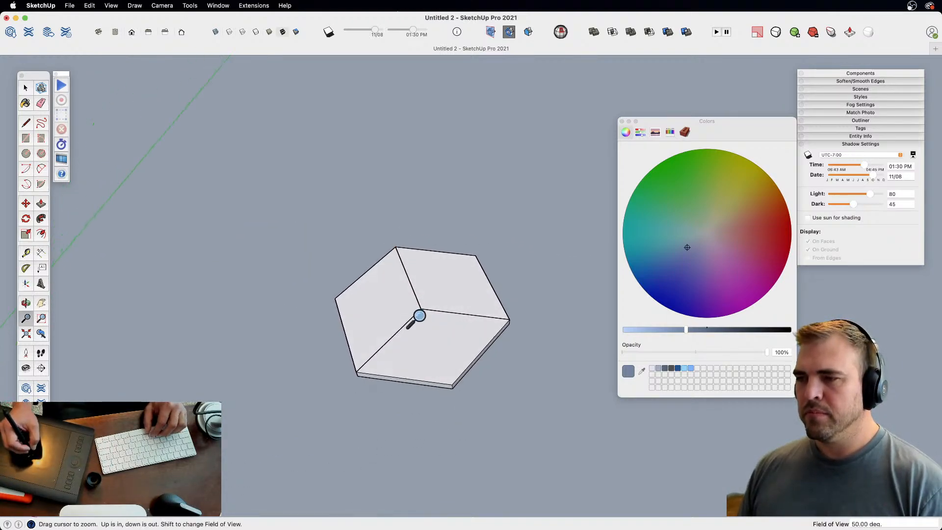
left_click_drag(419, 318, 451, 350)
middle_click_drag(454, 350, 447, 285, "shift")
scroll(448, 294, "up", 5)
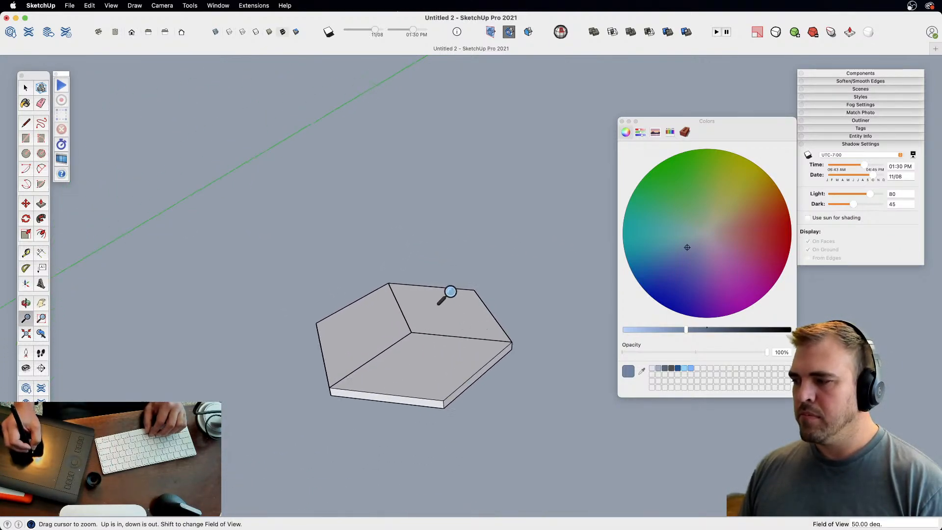
key("space")
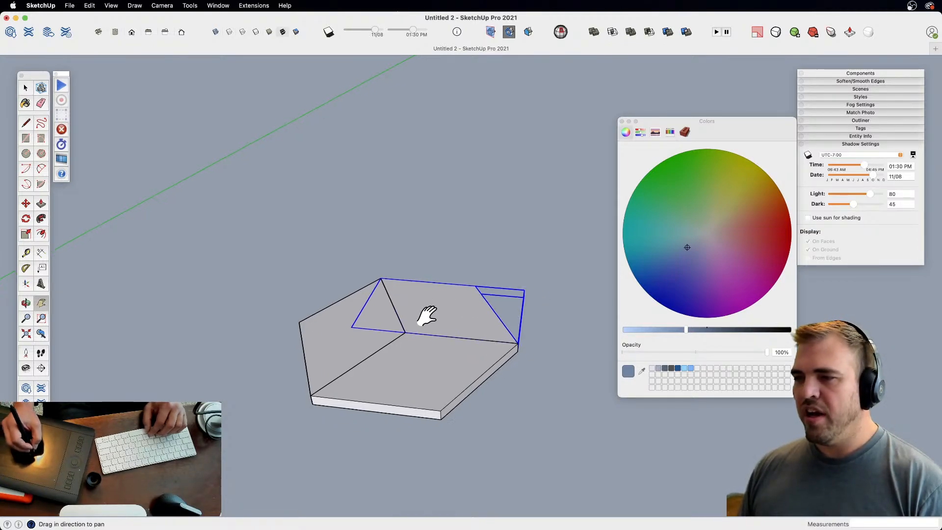
middle_click_drag(427, 316, 426, 304)
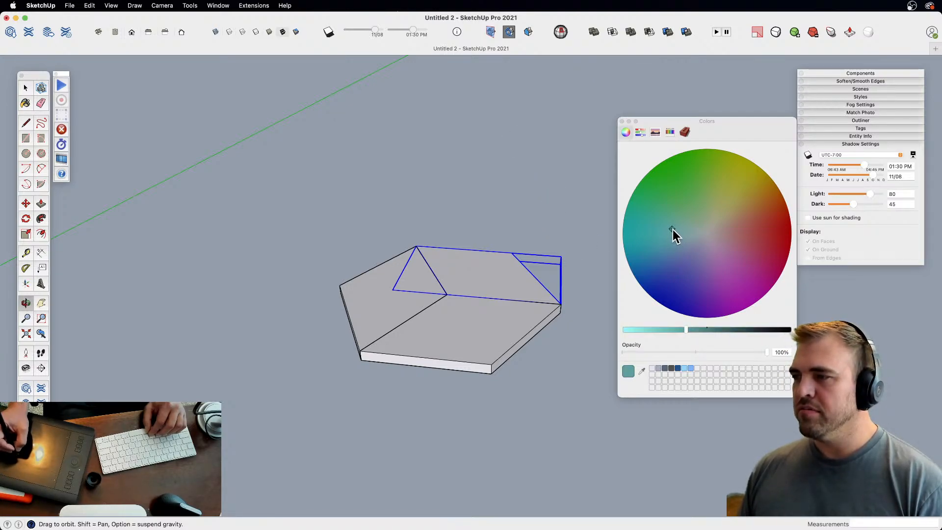
key("b")
left_click(502, 276)
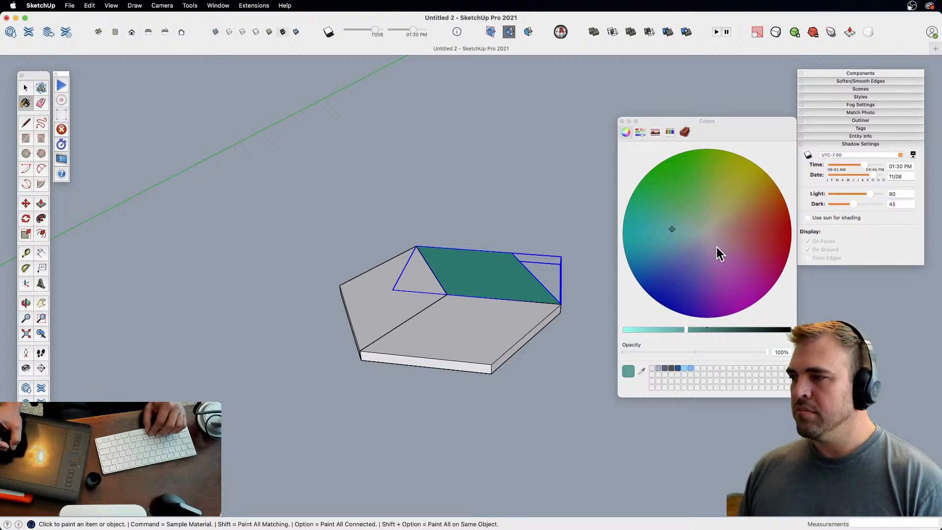
- Paint the front diamond in a greener teal, then repaint it in a darker shade
left_click_drag(658, 325, 650, 328)
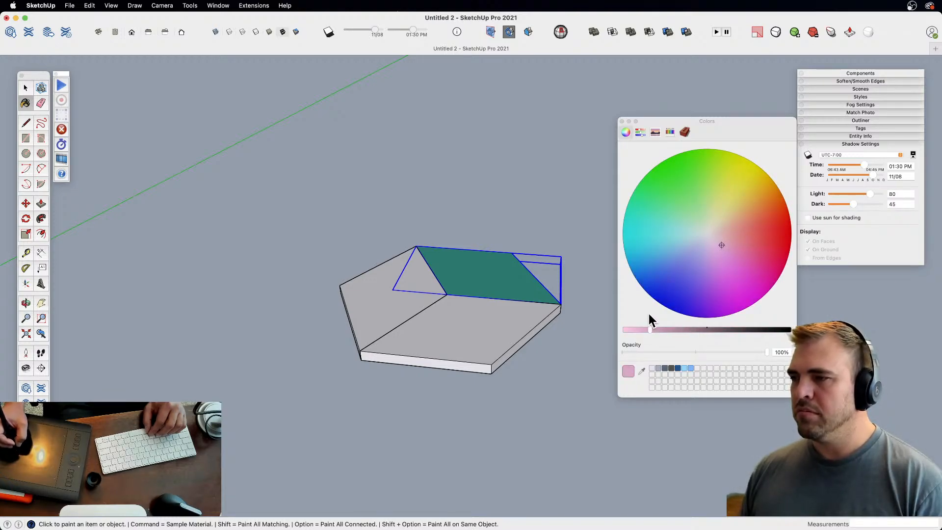
left_click(684, 329)
left_click(463, 321)
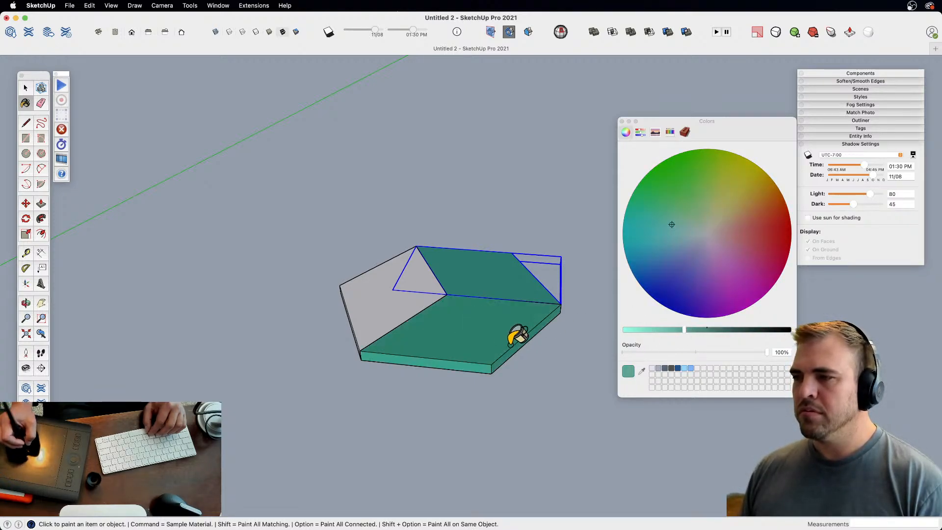
left_click(701, 329)
left_click(488, 323)
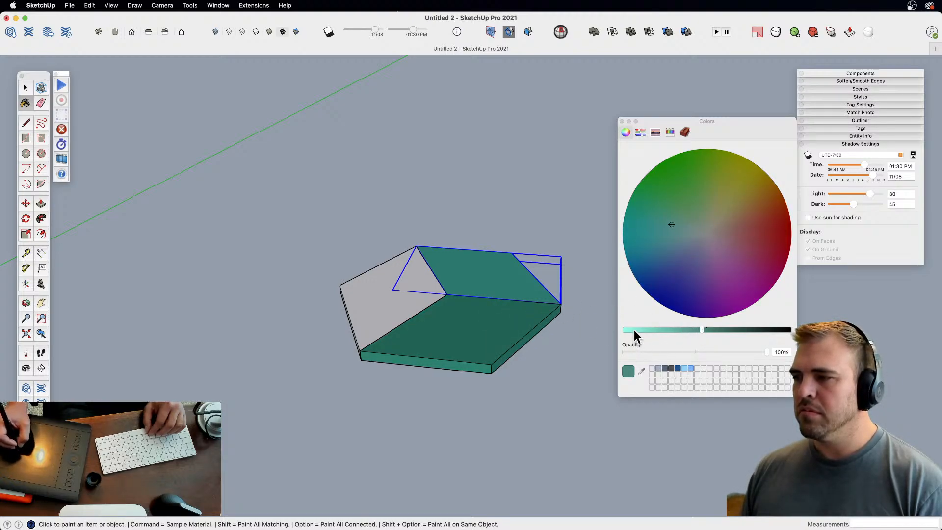
- Paint the diamonds in one muted aqua hue: palest on the left diamond, mid-tone on the back one and dark on the front one
left_click(633, 330)
left_click(405, 299)
left_click(687, 230)
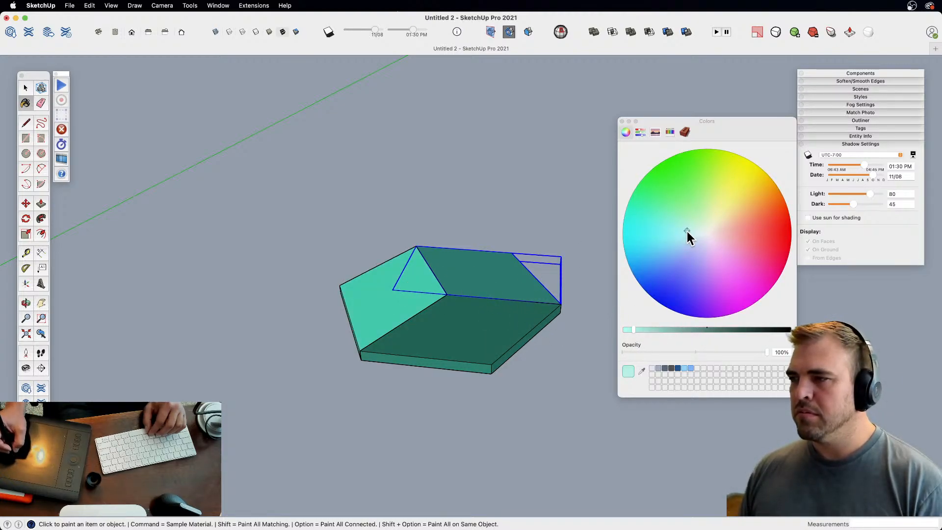
left_click(412, 300)
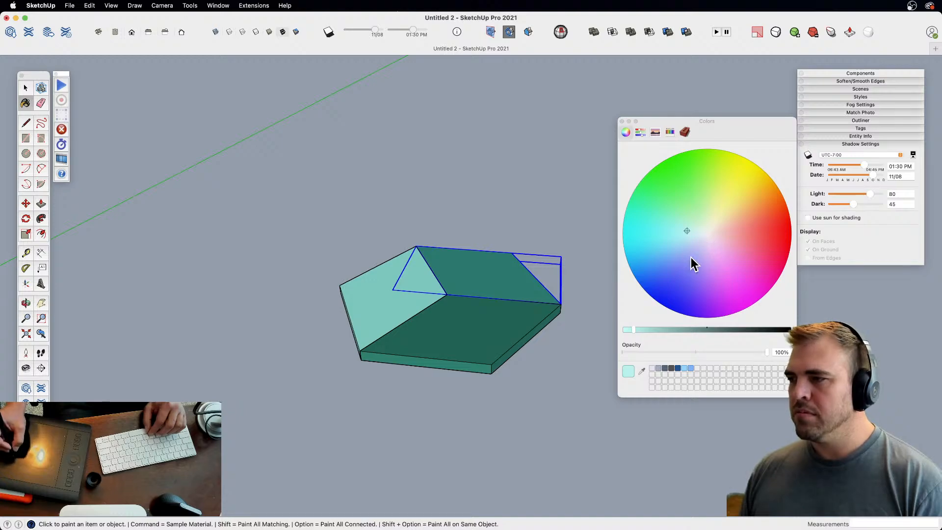
left_click(657, 329)
left_click(505, 275)
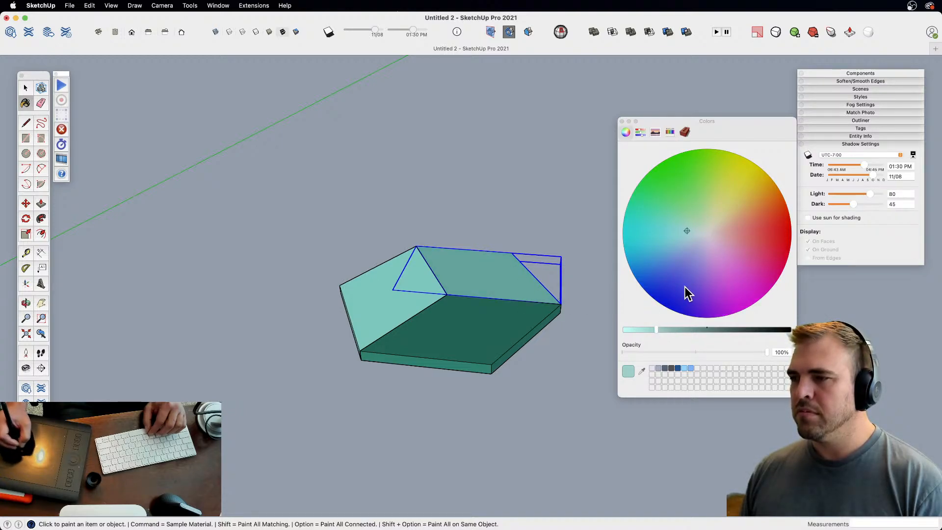
left_click(690, 330)
left_click(505, 317)
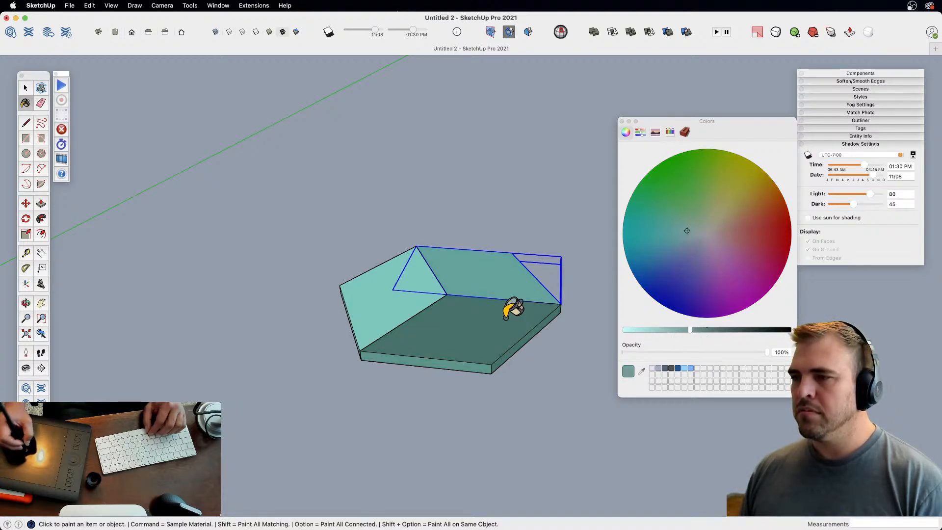
- Close the colour picker and move the back diamond straight up by about 7/8"
left_click(622, 121)
key("space")
left_click(471, 277)
key("o")
left_click_drag(469, 314, 474, 258)
key("z")
left_click_drag(484, 363, 480, 317)
key("m")
left_click(499, 331)
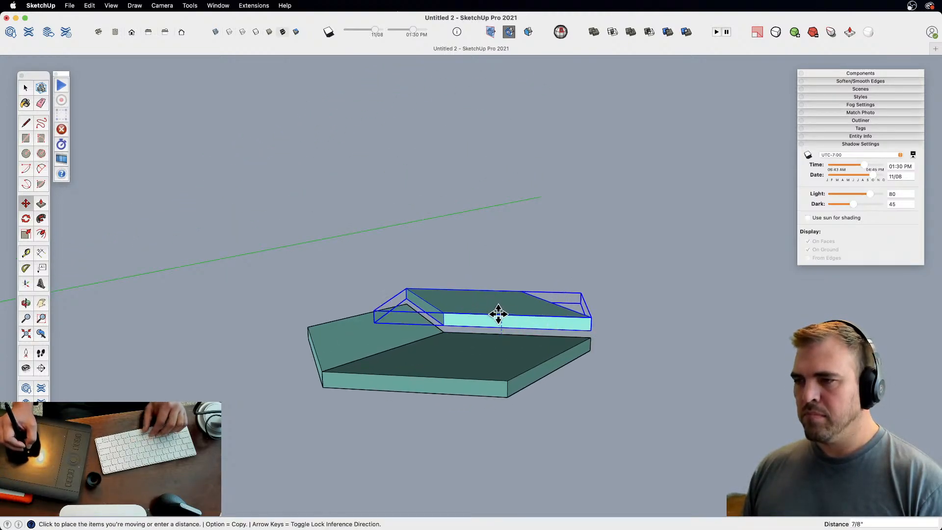
left_click(498, 312)
- Move the palest diamond straight up by about 2 1/16", above the other two
key("space")
left_click(427, 333)
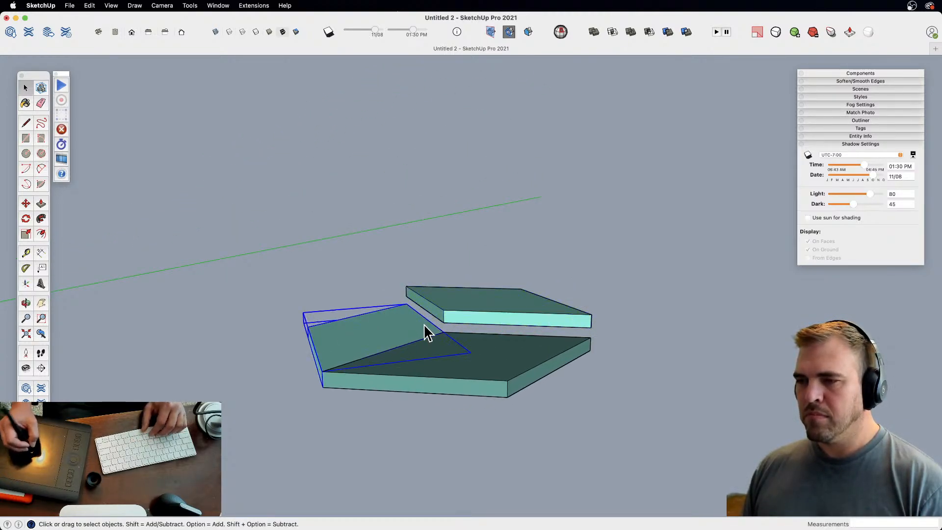
key("m")
left_click(393, 331)
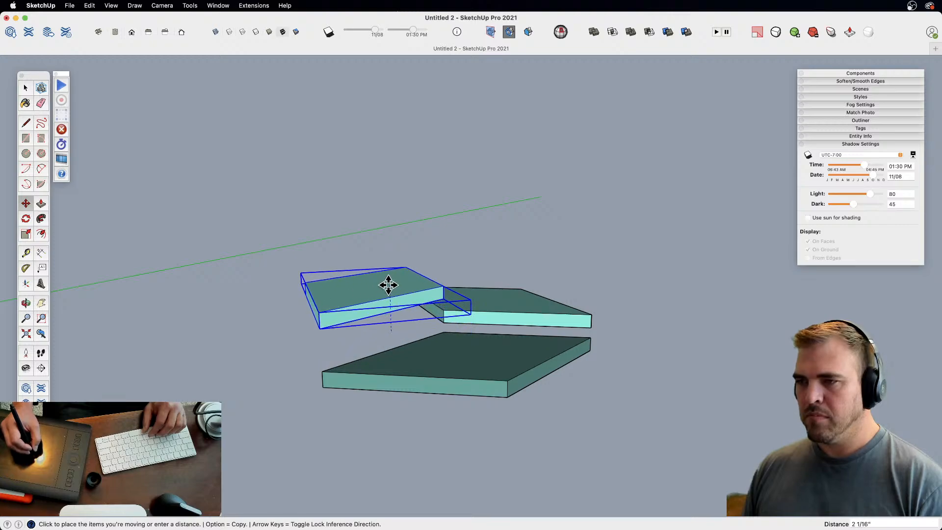
left_click(388, 285)
- Combine all three staggered diamonds into one component and switch to the top view
key("space")
key("super+a")
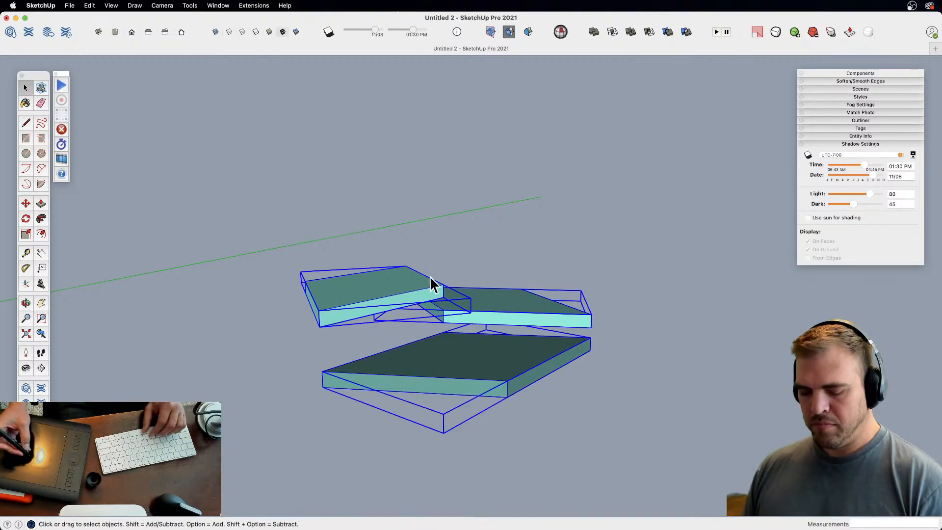
key("g")
key("z")
left_click_drag(443, 204, 427, 447)
key("h")
left_click_drag(437, 289, 429, 353)
key("o")
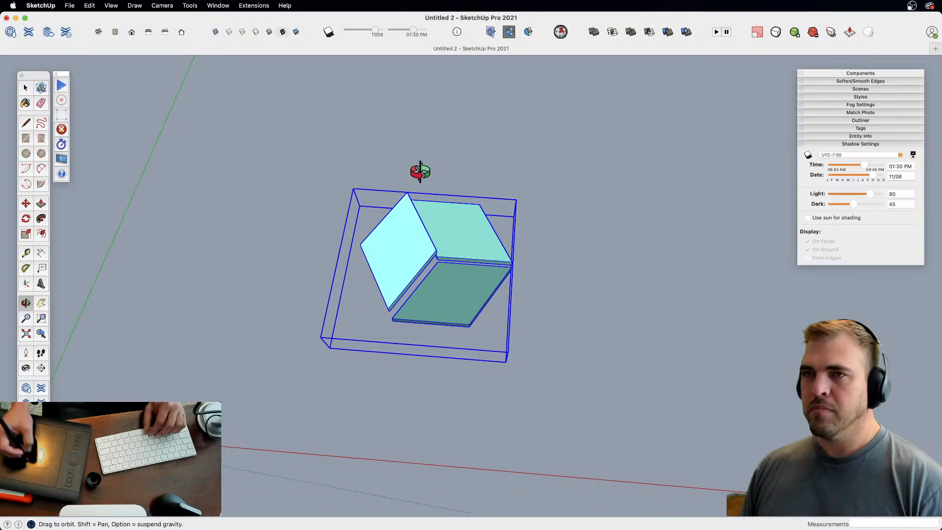
left_click(115, 32)
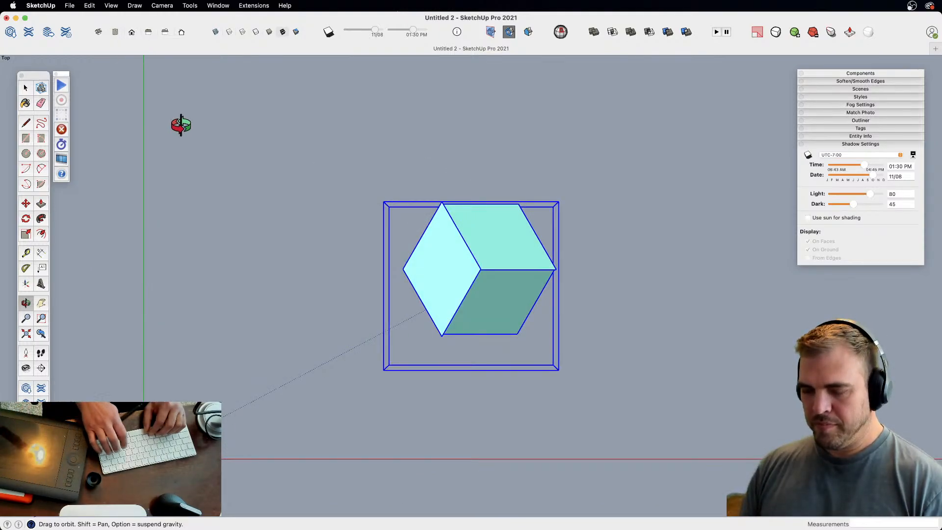
- Copy the hexagonal module diagonally up and to the right, snapping its lower-left corner onto the original's right corner
key("shift+p")
key("m")
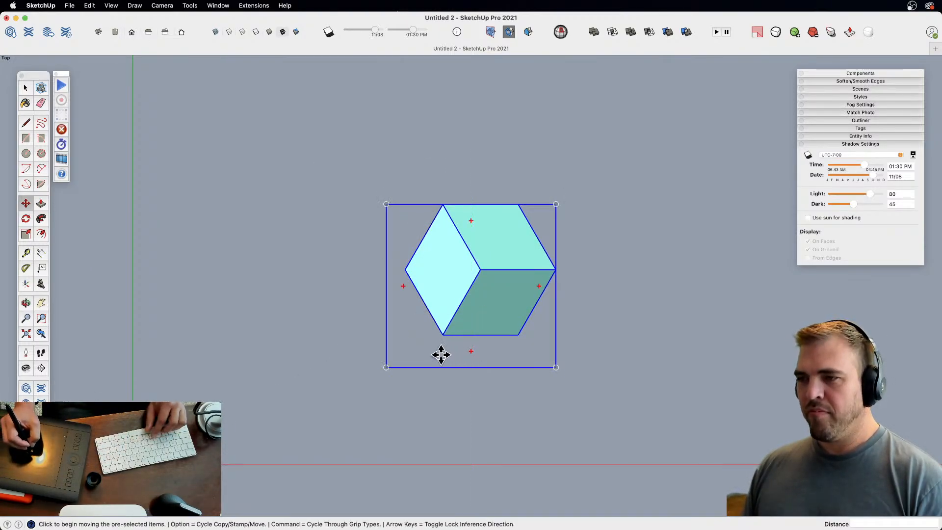
left_click(443, 335)
key("alt")
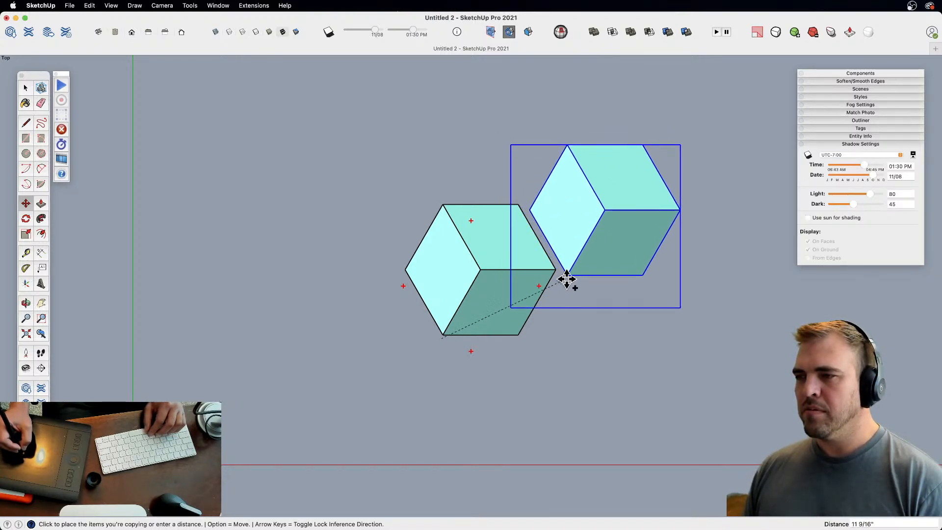
left_click(571, 276)
left_click(569, 271)
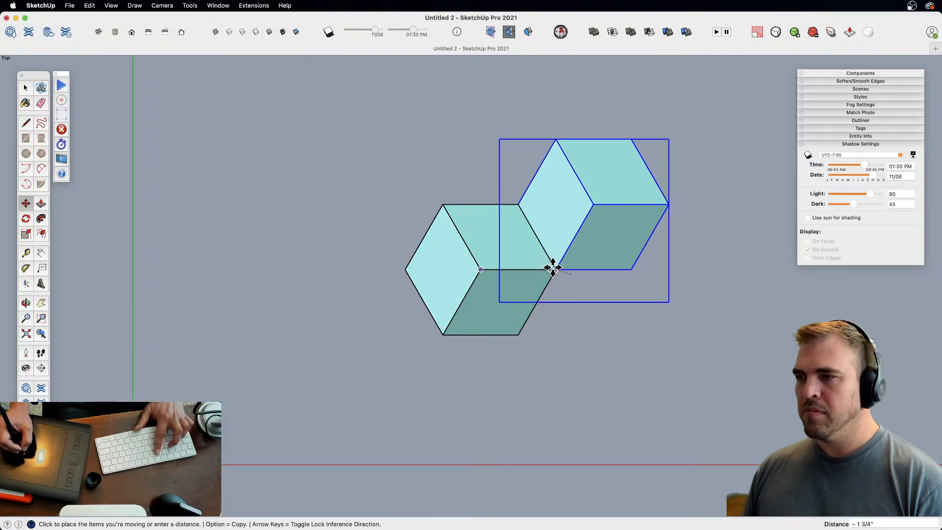
left_click(555, 267)
- Raise the copied module by about 1 1/8" so its dark diamond meets the original's dark diamond corner to corner
middle_click_drag(525, 312, 518, 318, "shift")
key("o")
mouse_move(515, 309)
left_mouse_down()
mouse_move(487, 105)
mouse_move(454, 201)
left_mouse_up()
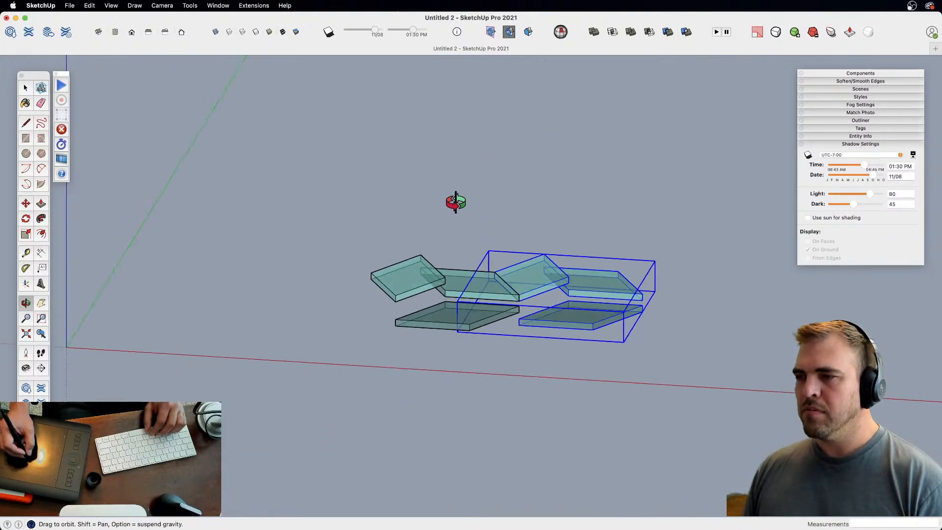
key("z")
left_click_drag(518, 328, 534, 222)
key("m")
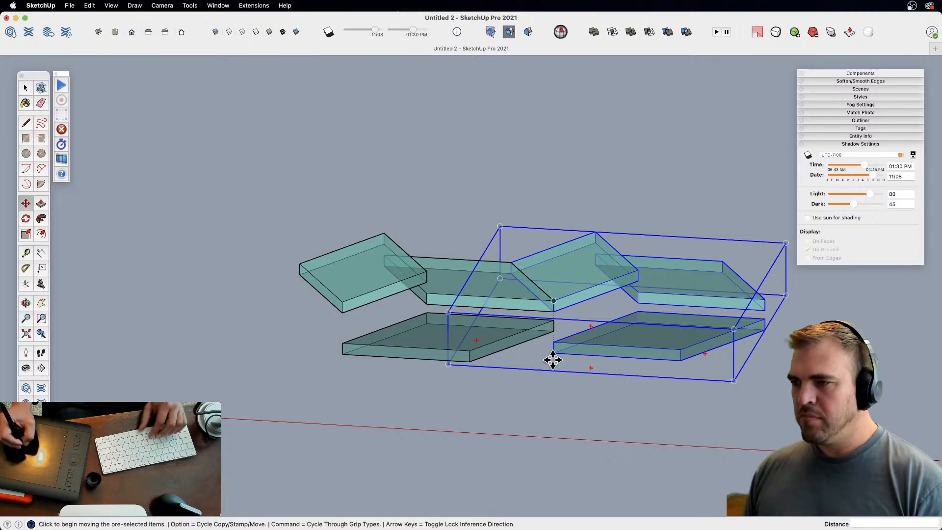
left_click(553, 354)
left_click(555, 330)
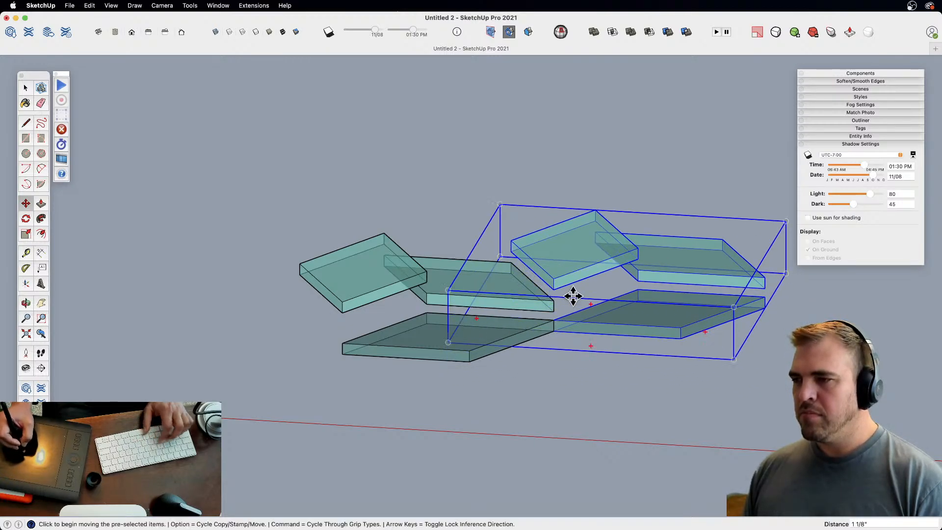
- In the top view, copy one module a further step along the diagonal and array that copy 4x into a row
key("space")
left_click(526, 301, "shift")
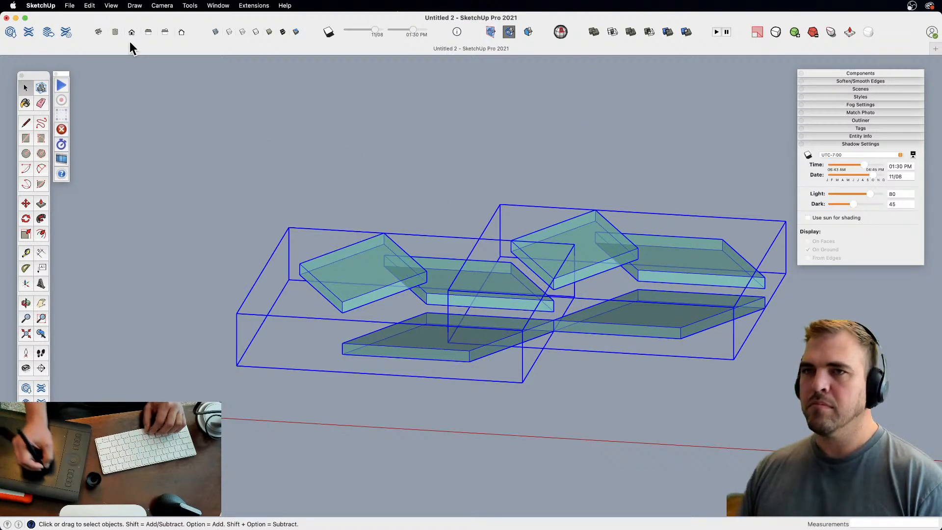
left_click(115, 33)
key("z")
left_click_drag(470, 294, 490, 316)
key("space")
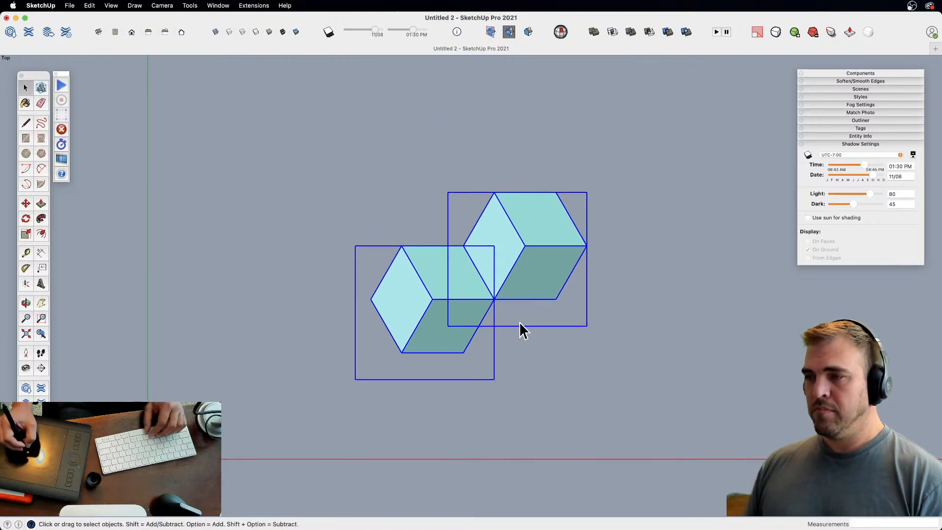
left_click(530, 293)
key("m")
key("alt")
left_click(463, 352)
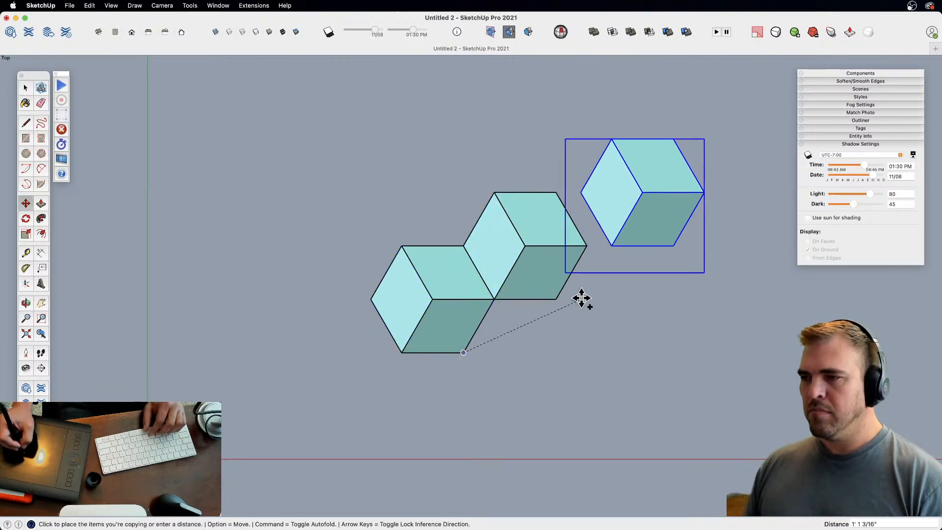
left_click(559, 301)
type("4")
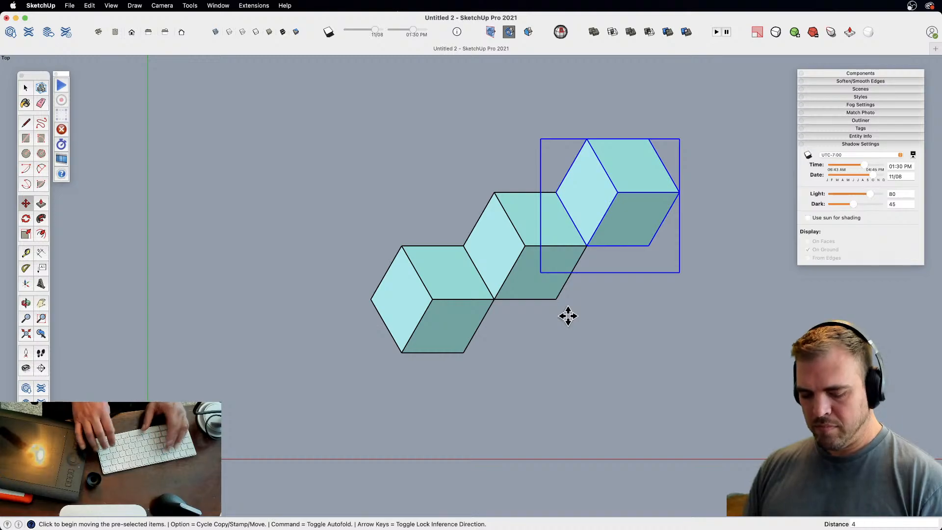
type("x")
key("Return")
- Select the whole diagonal row, copy it straight up by about 10 15/16" and array it into five stacked rows
key("z")
key("h")
left_click_drag(575, 250, 558, 357)
key("space")
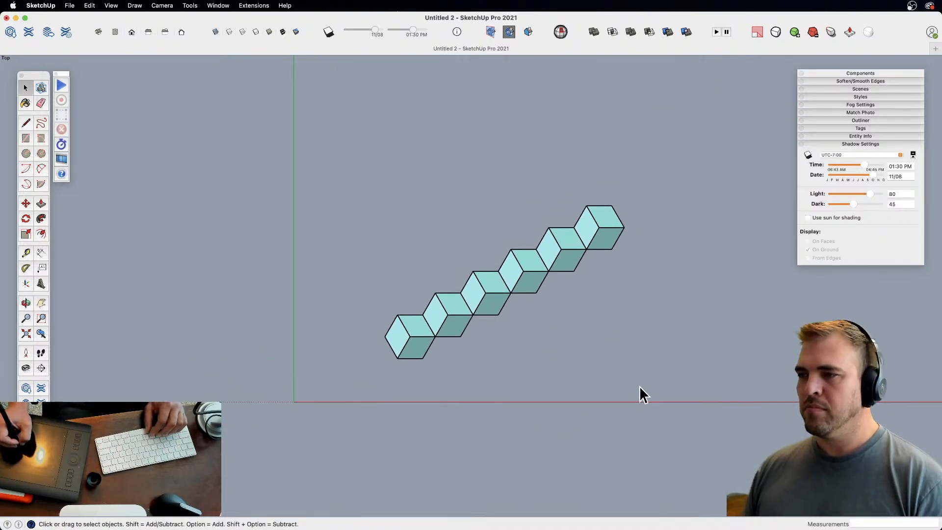
key("super+a")
key("z")
left_click_drag(496, 406, 533, 218)
key("m")
key("alt")
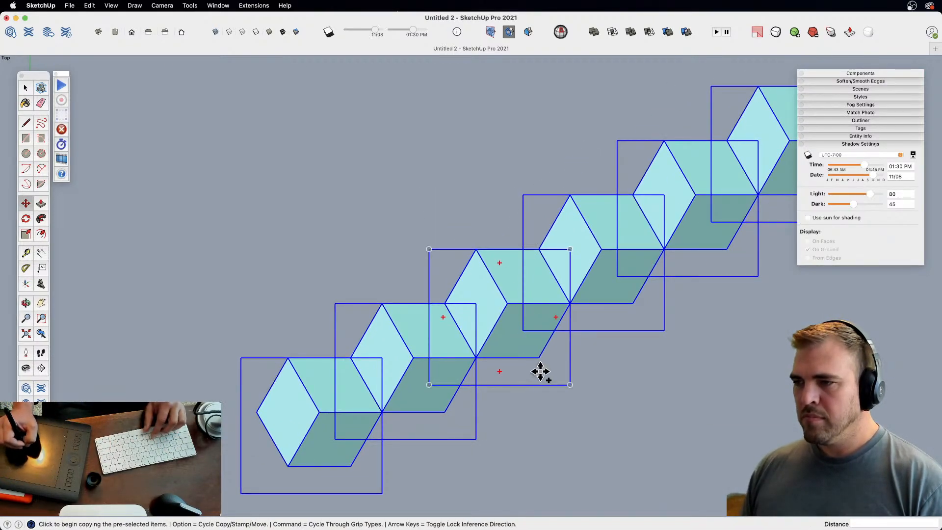
left_click(538, 357)
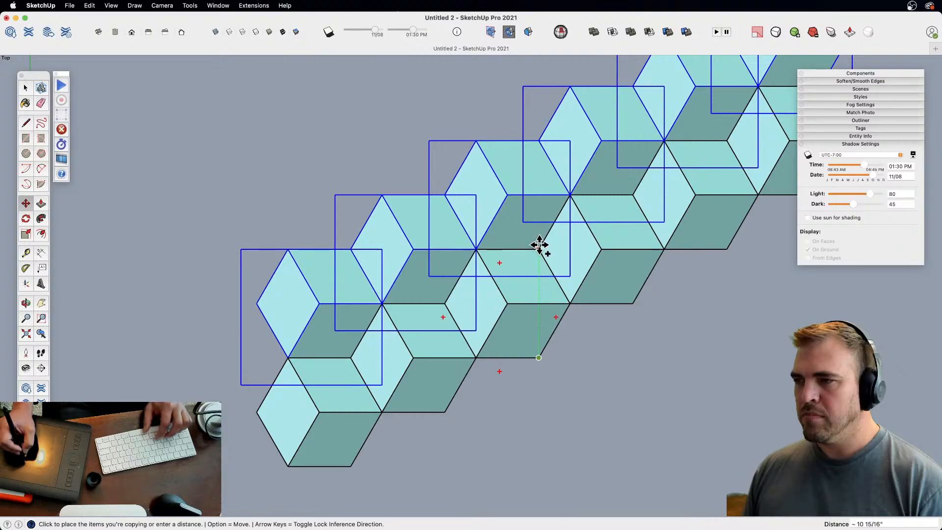
left_click(539, 246)
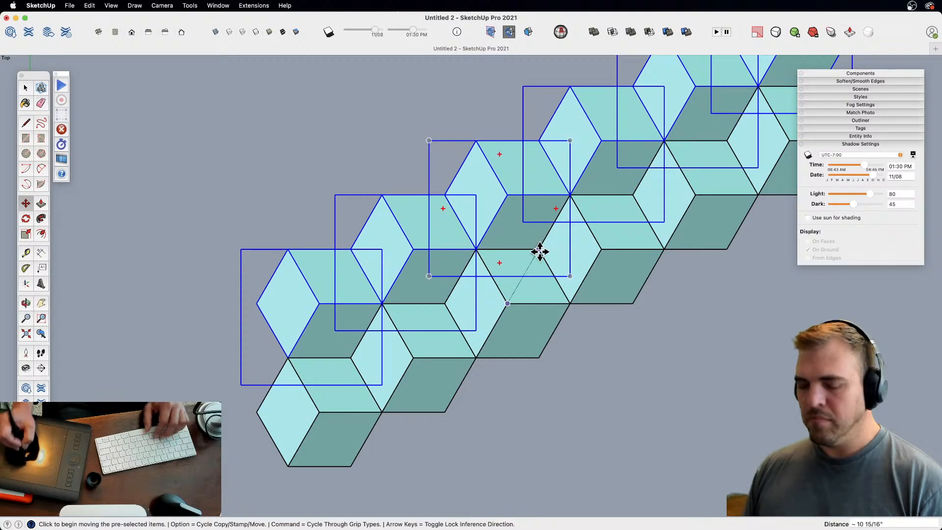
type("5x")
key("Return")
- Copy a cluster of modules from the right half of the pattern about 4' 9/16" away, beyond its lower-right edge
key("z")
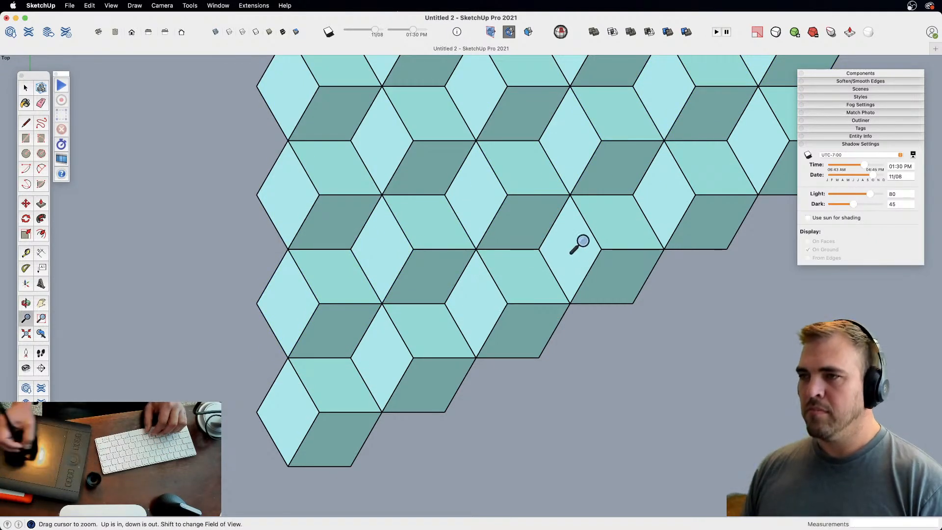
left_click_drag(581, 242, 523, 436)
key("h")
left_click_drag(544, 288, 519, 378)
key("space")
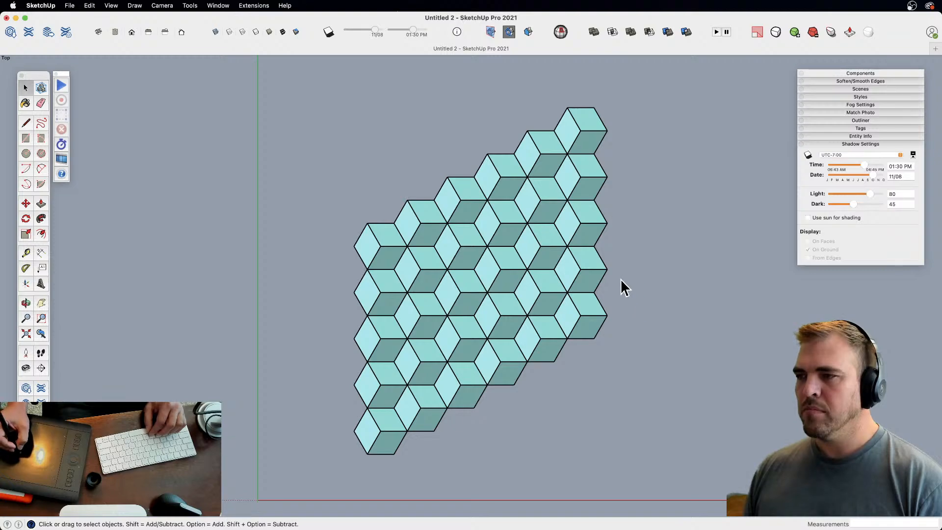
left_click_drag(487, 206, 486, 205)
key("m")
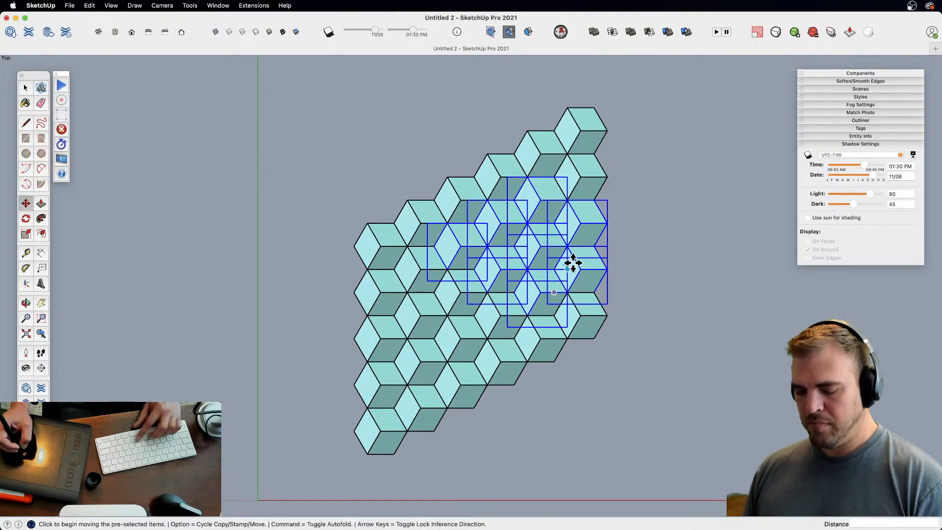
left_click(572, 263)
key("alt")
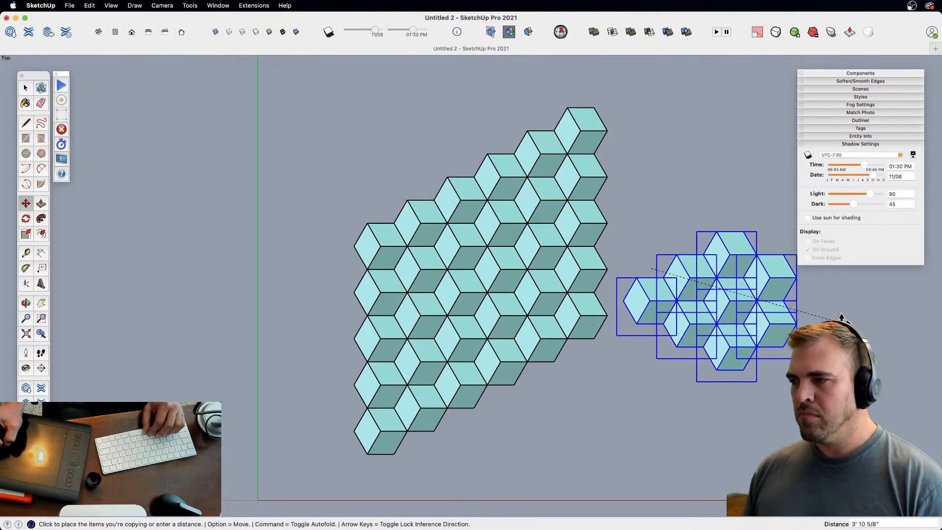
left_click(779, 377)
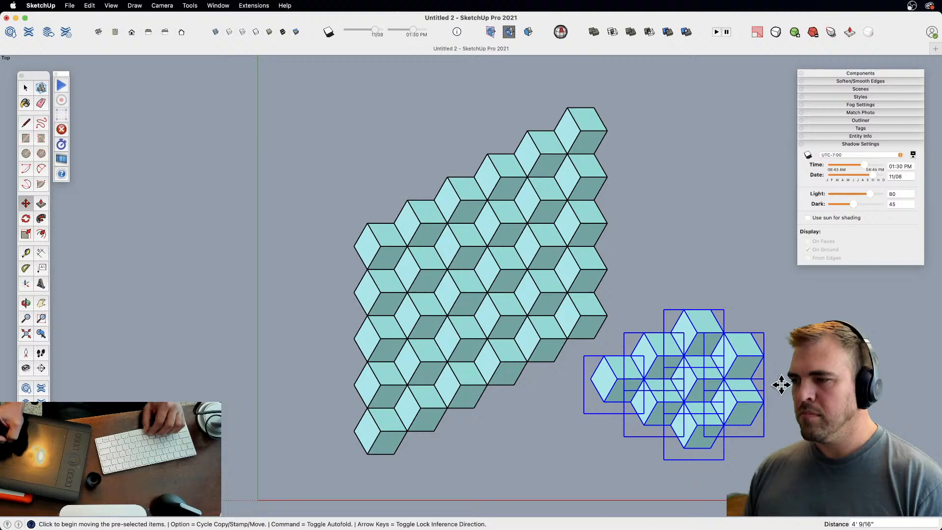
- Move the copied cluster about 9 13/16" so it interlocks with the pattern's lower-right edge
left_click(604, 355)
left_click(564, 337)
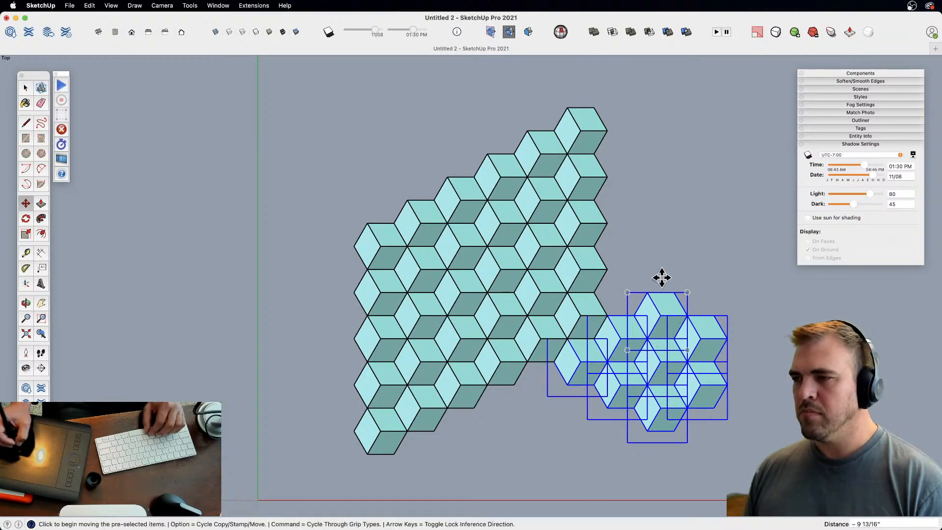
key("space")
- Erase two modules inside the pattern to open a hole, plus the topmost module of the added cluster
key("e")
left_click_drag(469, 254, 496, 266)
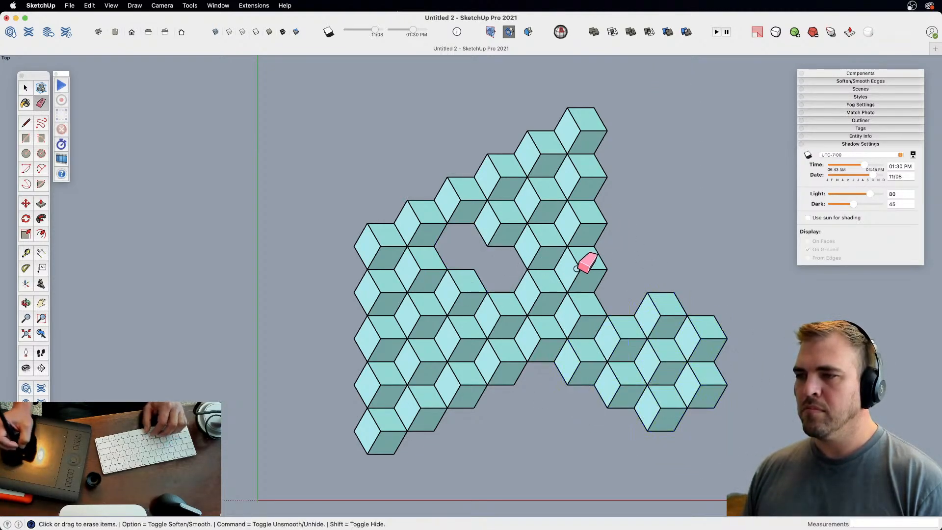
left_click(649, 296)
- Copy a single module about 3' 5" out into the empty space on the right of the pattern
key("space")
key("h")
left_click_drag(596, 454, 440, 437)
key("m")
key("alt")
left_click(531, 268)
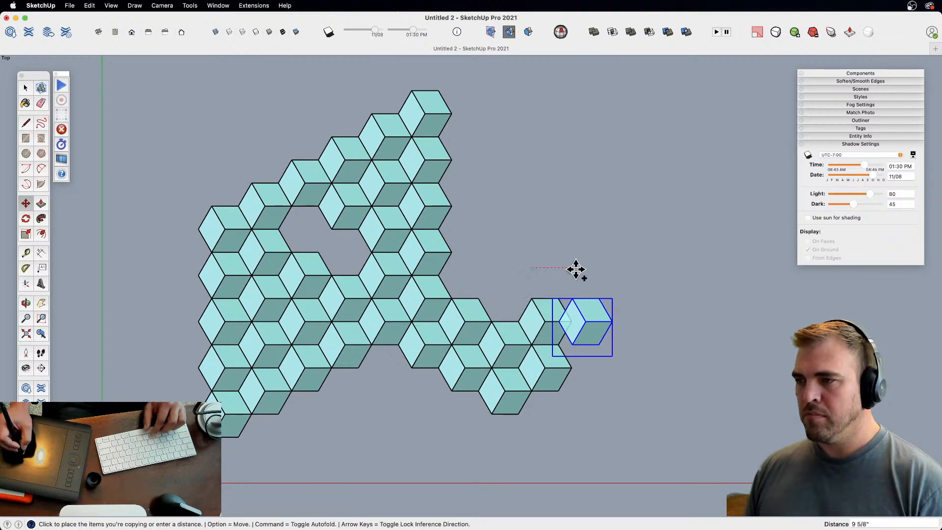
left_click(701, 331)
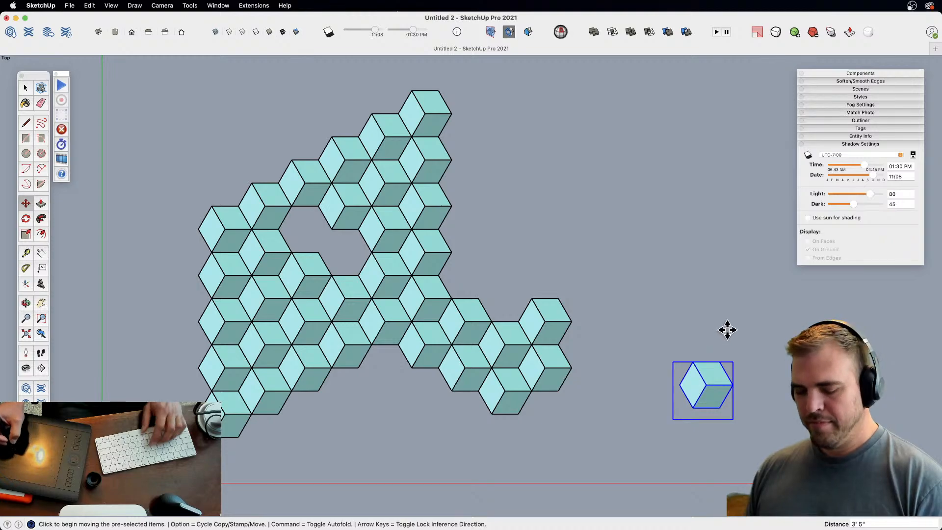
- Explode the separate module and erase its pale and dark diamonds, leaving only the mid-tone diamond
key("x")
key("space")
key("e")
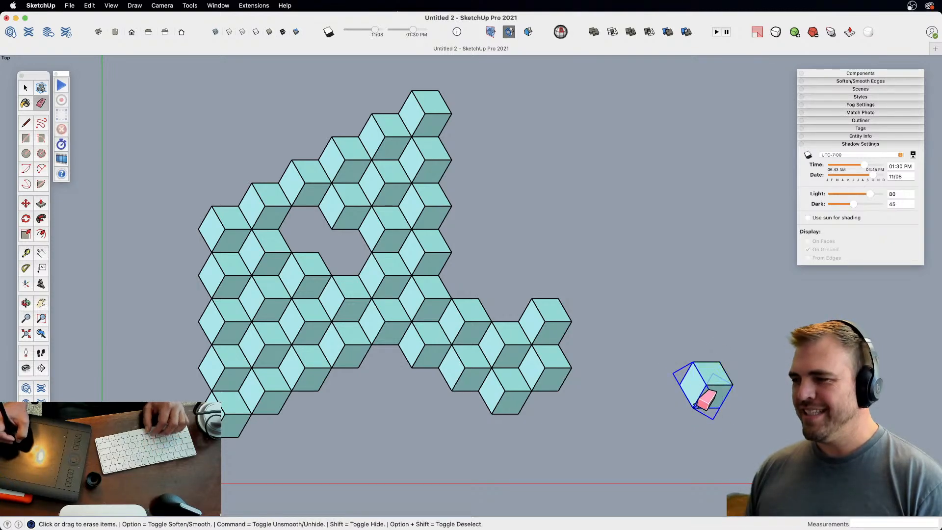
left_click_drag(694, 406, 711, 411)
key("space")
- Switch to a perspective view, open the leftover diamond component for editing and select all its geometry
left_click(704, 384)
key("h")
left_click_drag(591, 398, 650, 403)
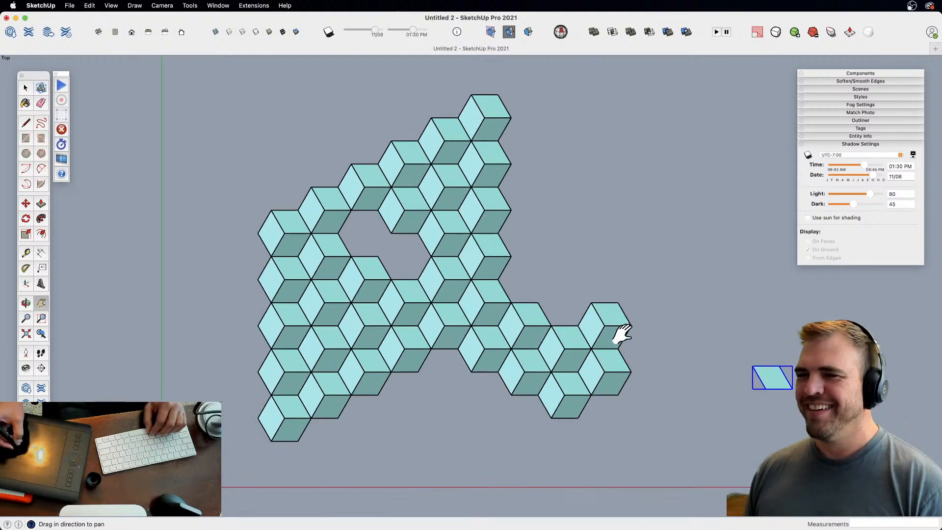
key("v")
key("z")
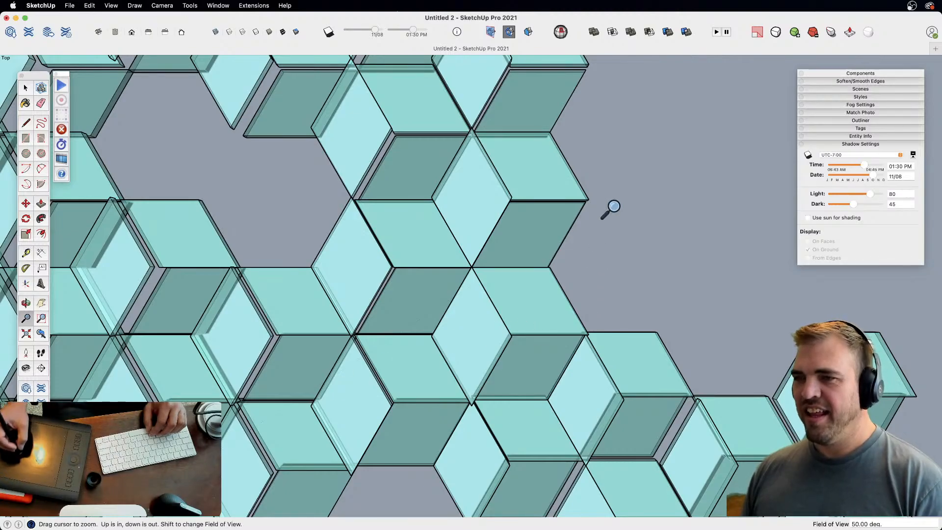
left_click_drag(610, 208, 575, 352)
key("h")
middle_click_drag(574, 352, 732, 424)
key("space")
key("super+a")
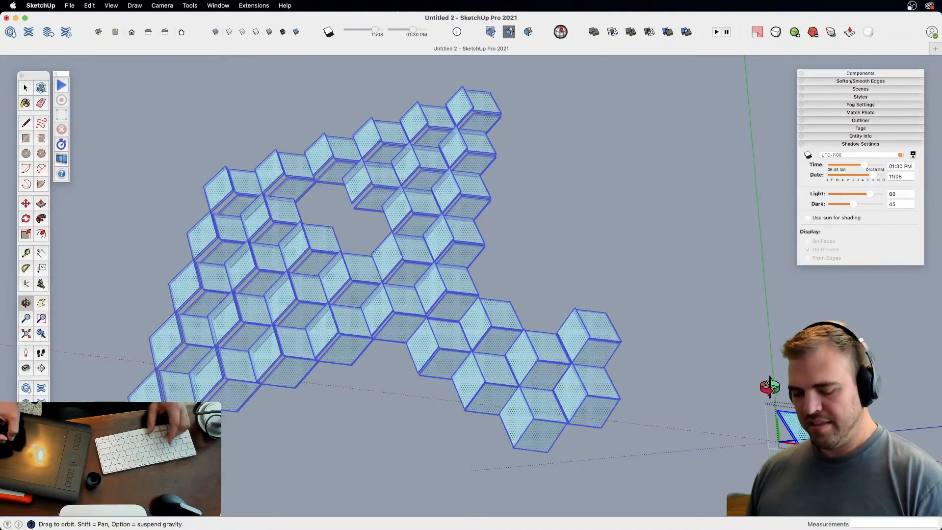
- Try rotating the diamond's geometry inside the component to tilt every instance, checking the pattern from above and at an angle
key("q")
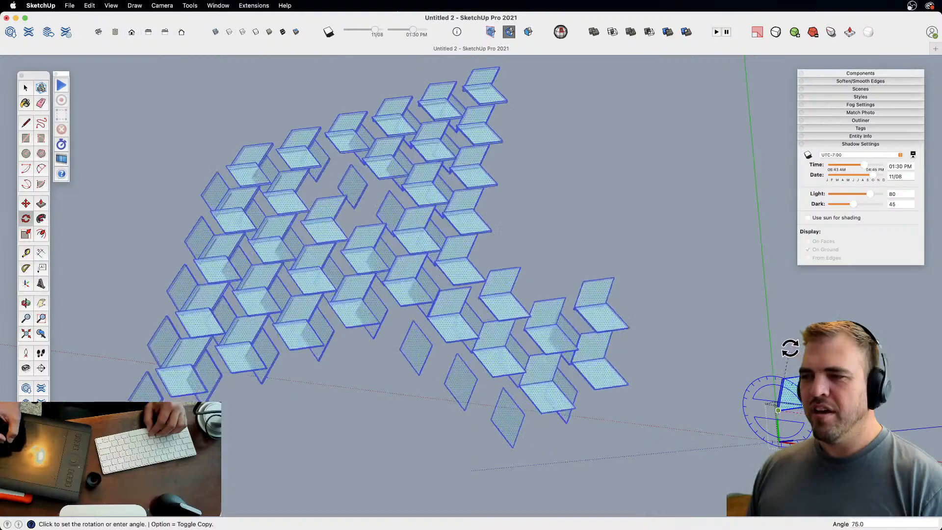
left_click(115, 31)
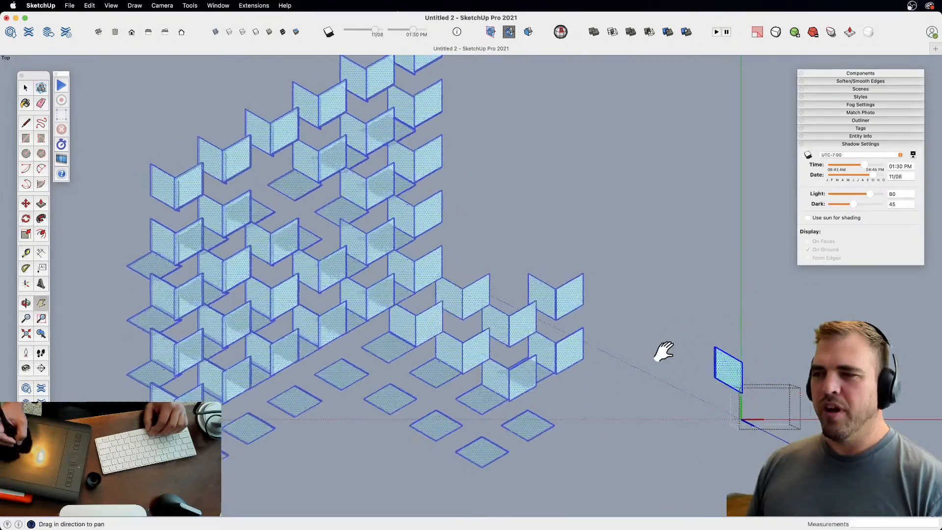
middle_click_drag(662, 353, 613, 287)
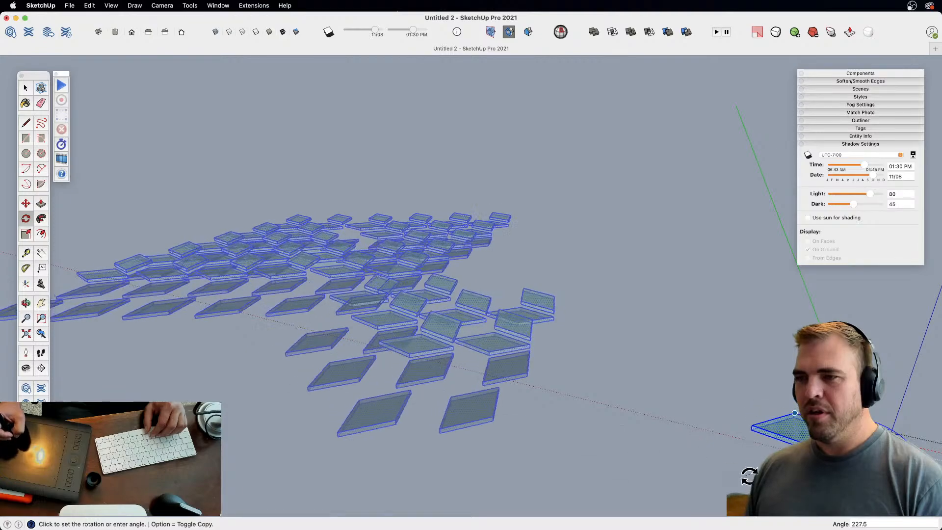
key("space")
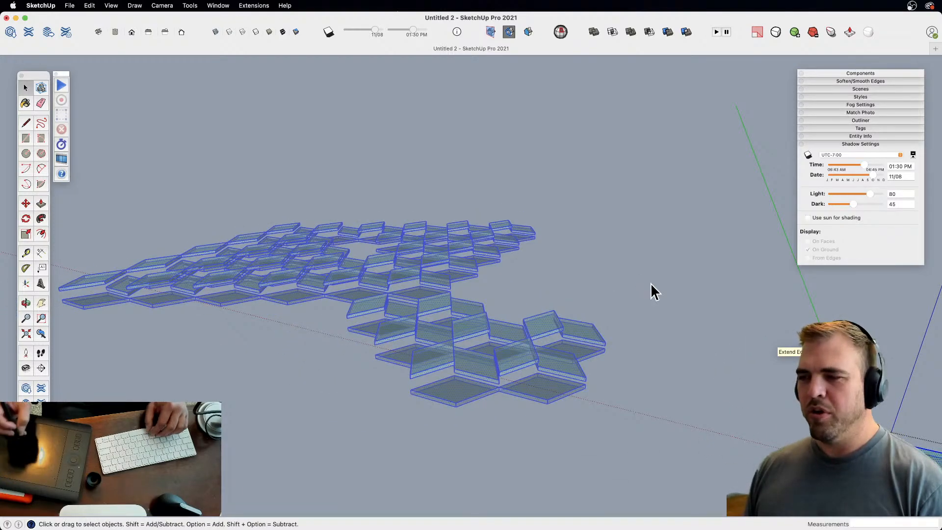
middle_click_drag(558, 297, 530, 333)
scroll(563, 384, "down", 4)
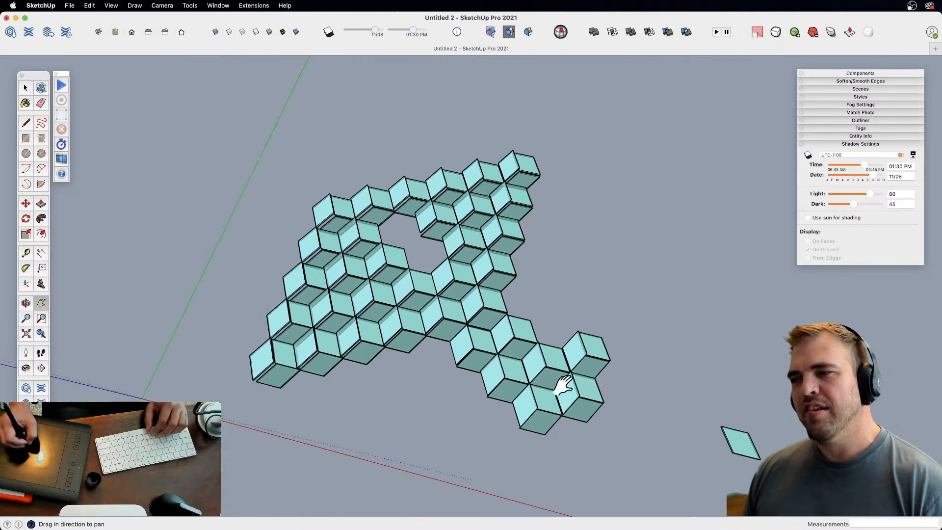
- Try rotating the separate diamond's geometry inside its component again, previewing the tilted pattern from the top view
middle_click_drag(546, 410, 441, 300)
scroll(470, 321, "up", 2)
double_click(686, 452)
key("super+a")
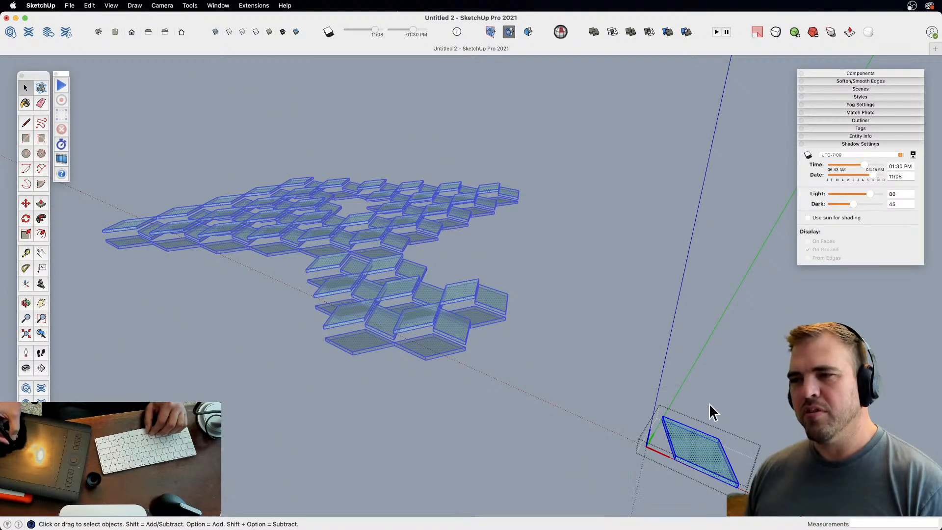
key("q")
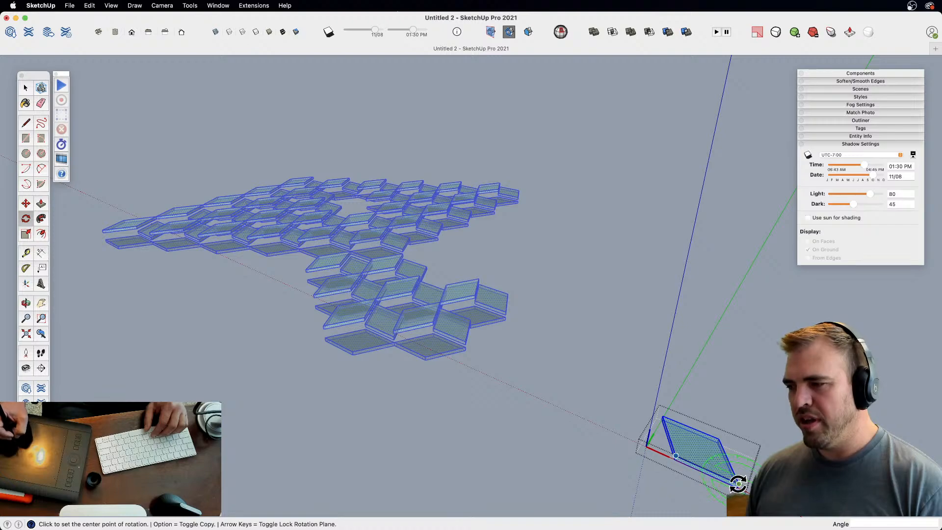
left_click_drag(664, 417, 665, 418)
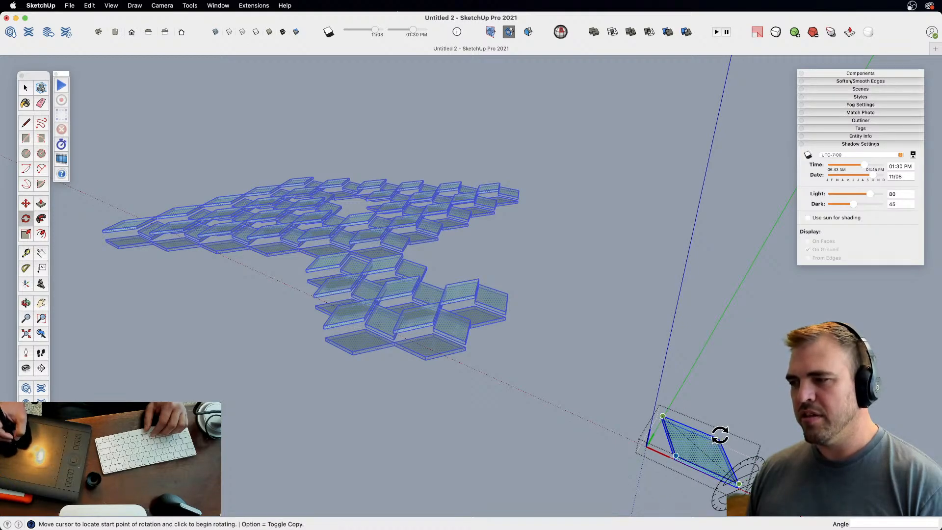
left_click(721, 435)
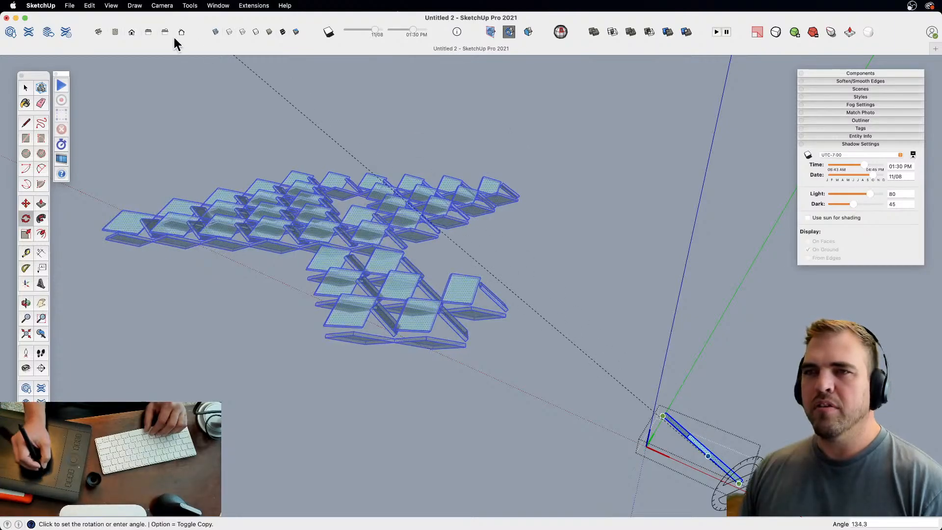
left_click(116, 32)
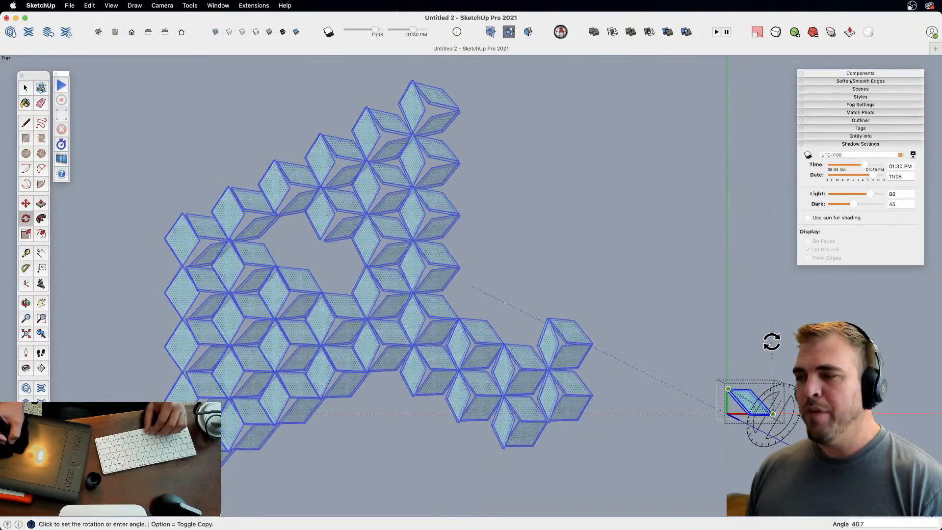
key("space")
left_click(765, 406)
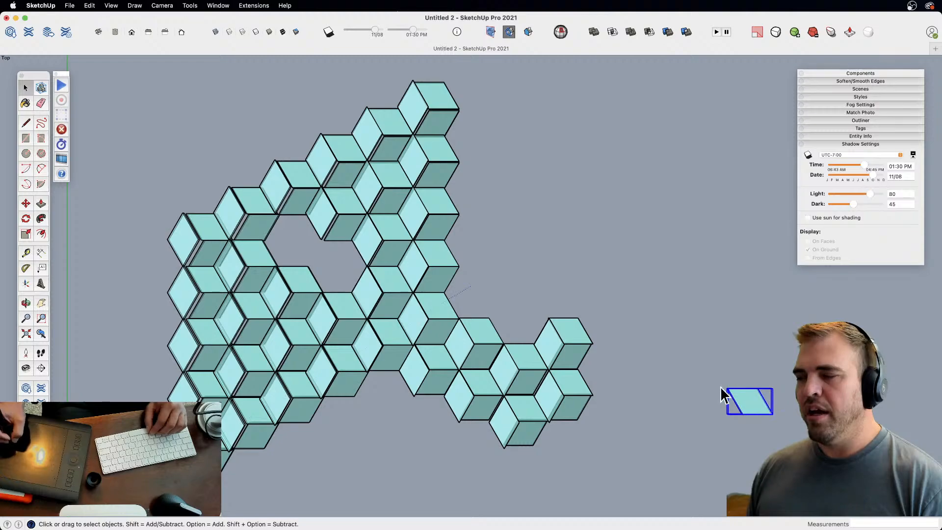
- Examine the tilted diamonds across the whole pattern from low and oblique angles
double_click(758, 412)
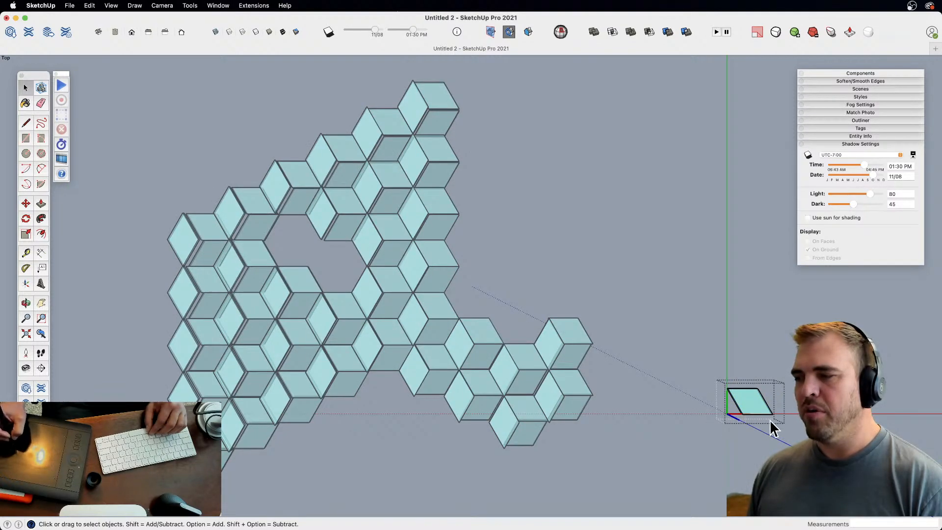
left_click(764, 384)
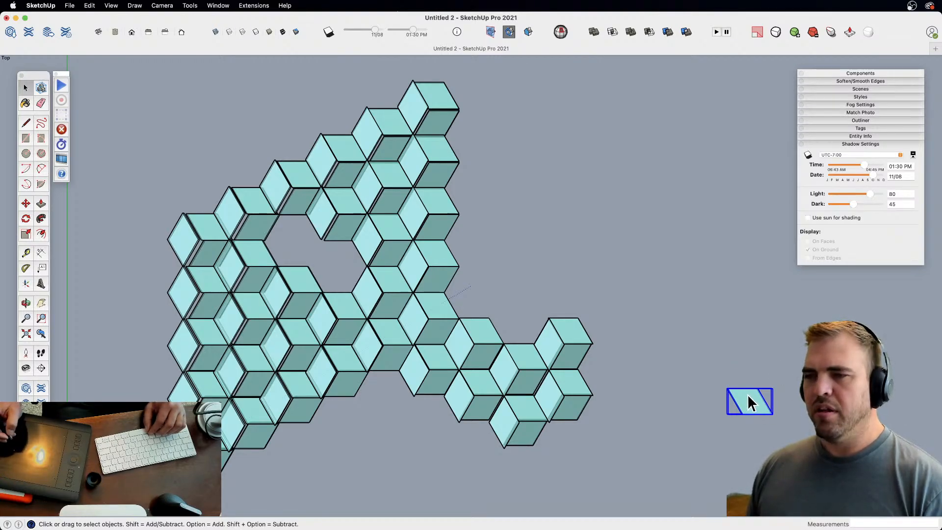
key("h")
key("o")
left_click_drag(682, 411, 574, 299)
key("h")
key("z")
key("o")
scroll(551, 237, "down", 10)
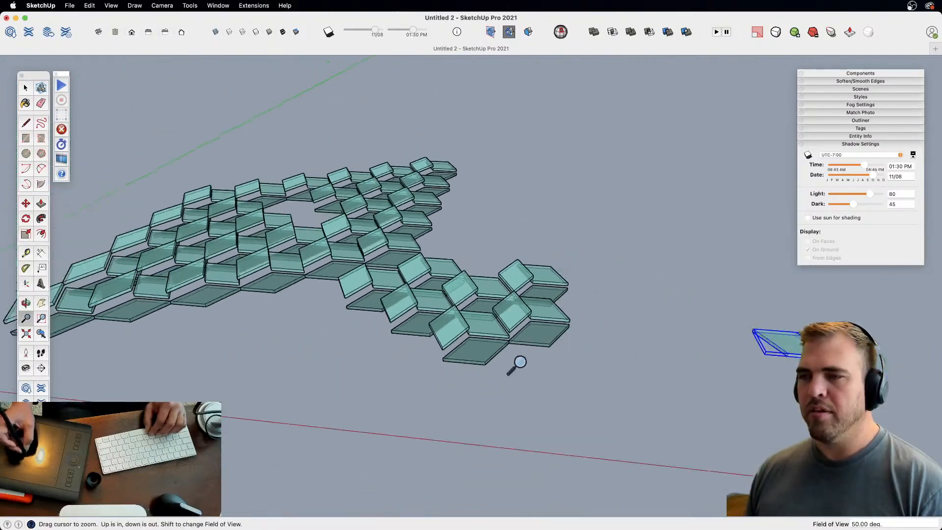
left_click_drag(515, 363, 588, 358)
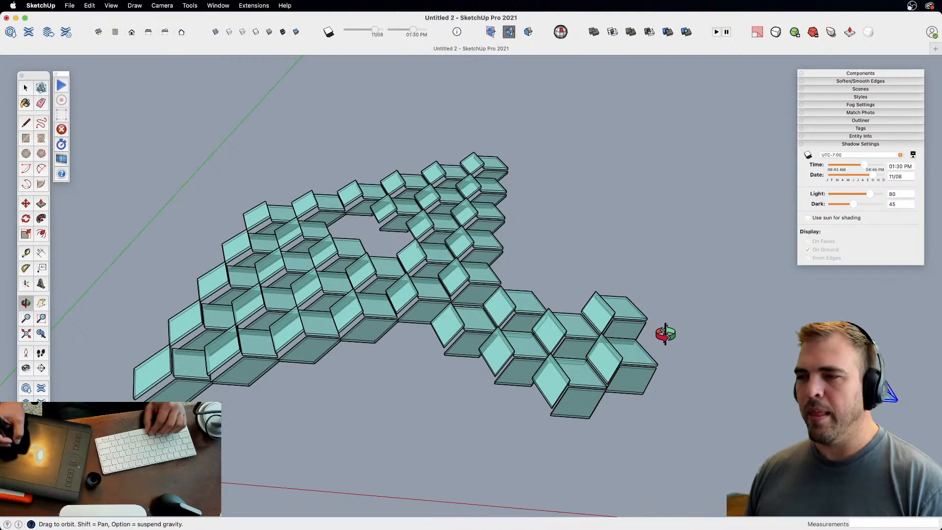
key("z")
left_click_drag(669, 359, 610, 371)
key("h")
left_click_drag(617, 307, 624, 349)
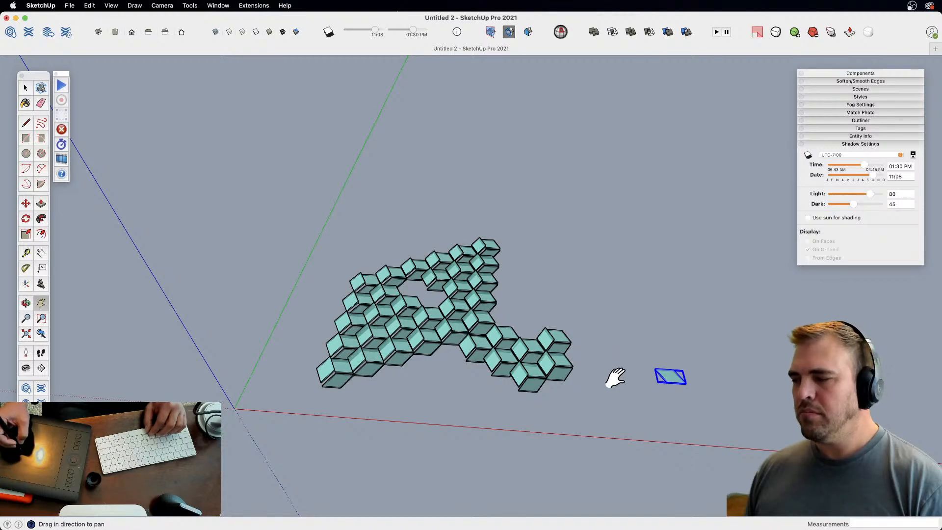
- Draw a long rectangle on the ground behind the diamond pattern as the footprint of a wall
key("space")
key("h")
left_click_drag(567, 318, 531, 386)
key("r")
left_click(163, 273)
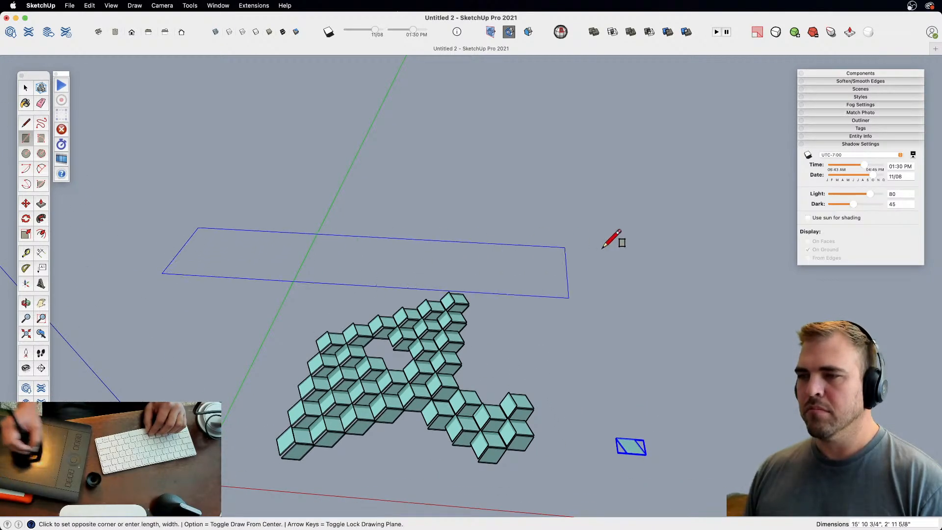
left_click(830, 273)
- Extrude the rectangle upward into a wall about 8' 4 11/16" high and turn off the X-ray display
middle_click_drag(830, 274, 502, 370)
key("p")
left_click(502, 370)
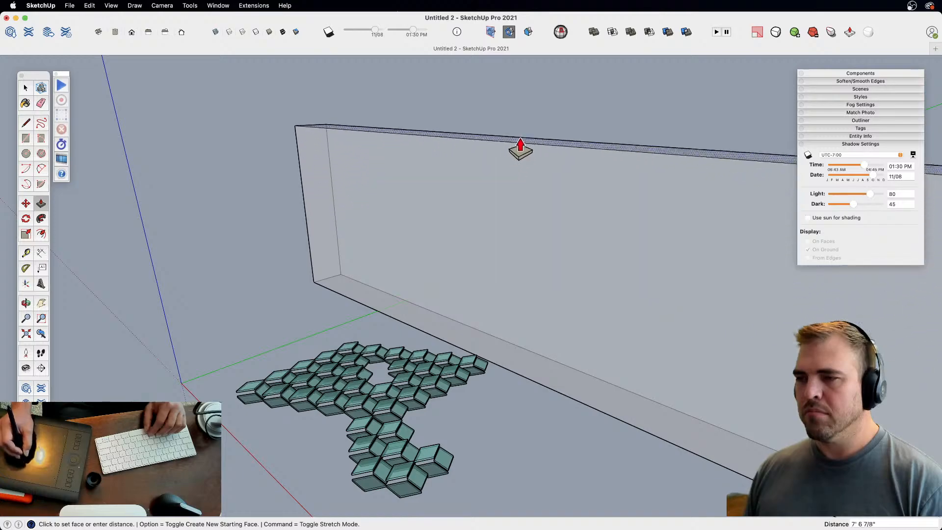
left_click(513, 130)
key("x")
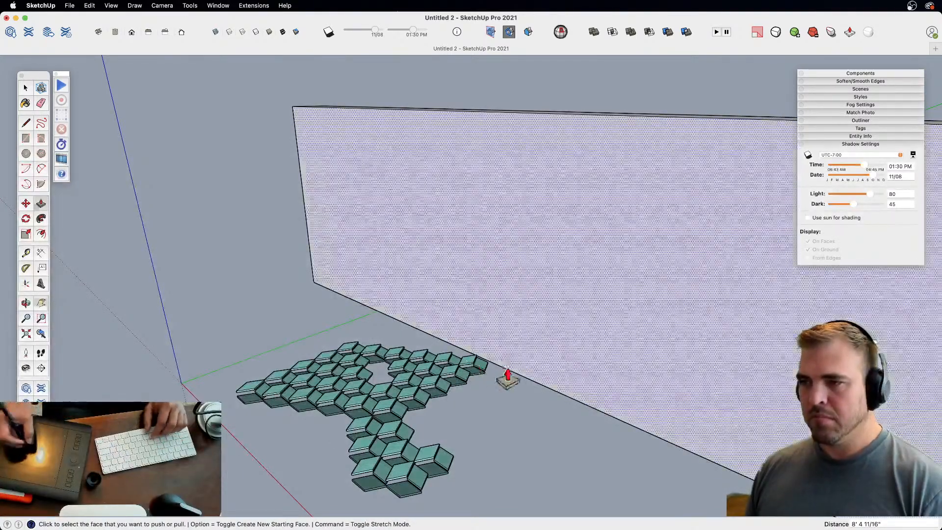
- Select the whole diamond pattern and rotate it 90 degrees so it stands upright, parallel to the wall
middle_click_drag(392, 336, 569, 377)
key("z")
left_click_drag(569, 378, 544, 404)
key("space")
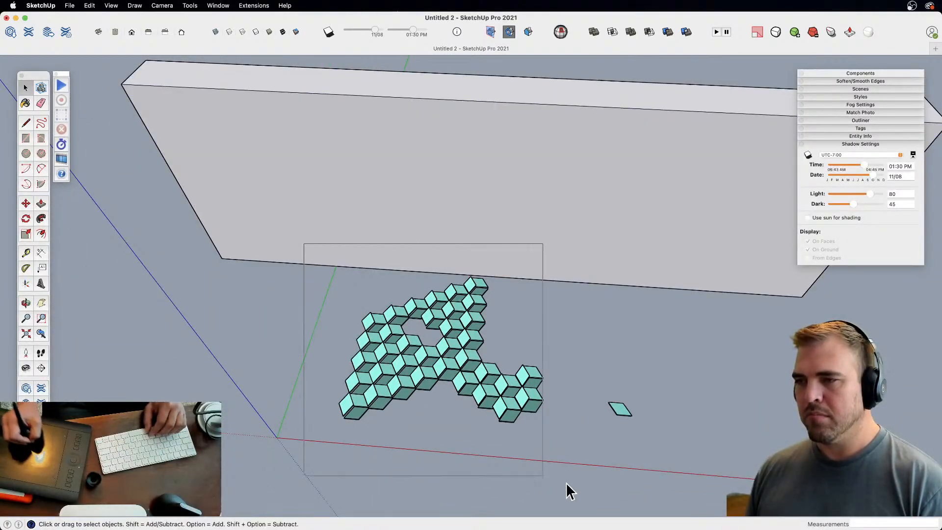
left_click_drag(566, 490, 567, 490)
middle_click_drag(564, 415, 466, 332)
key("m")
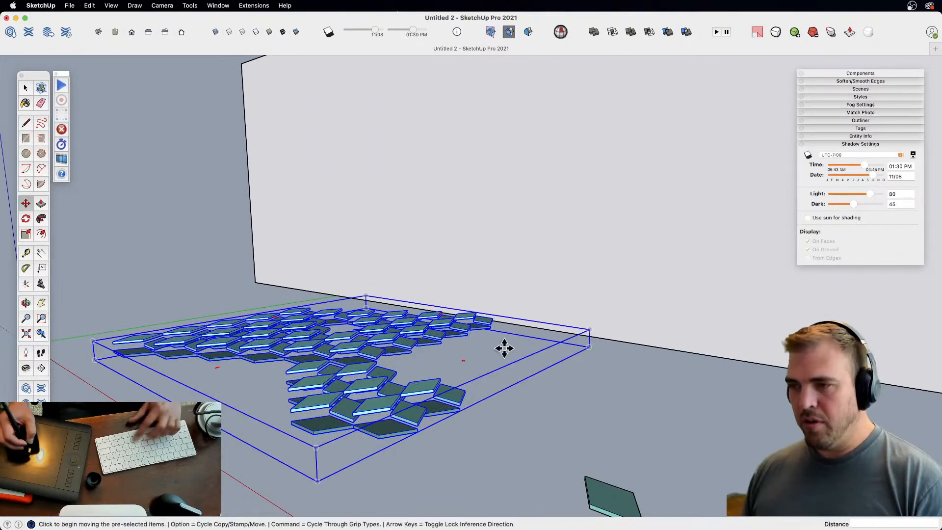
left_click(572, 343)
left_click(499, 347)
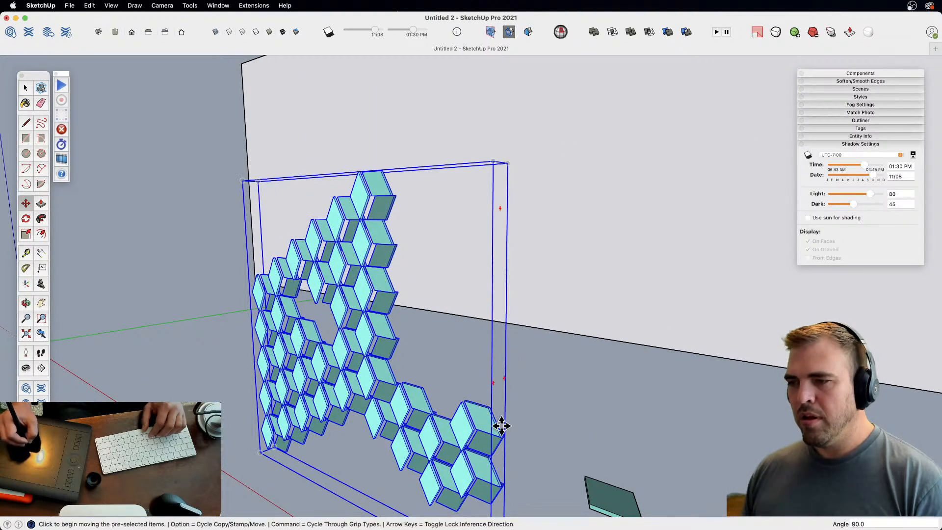
- Move the upright pattern onto the wall's front face and adjust its offset from the wall
left_click(503, 436)
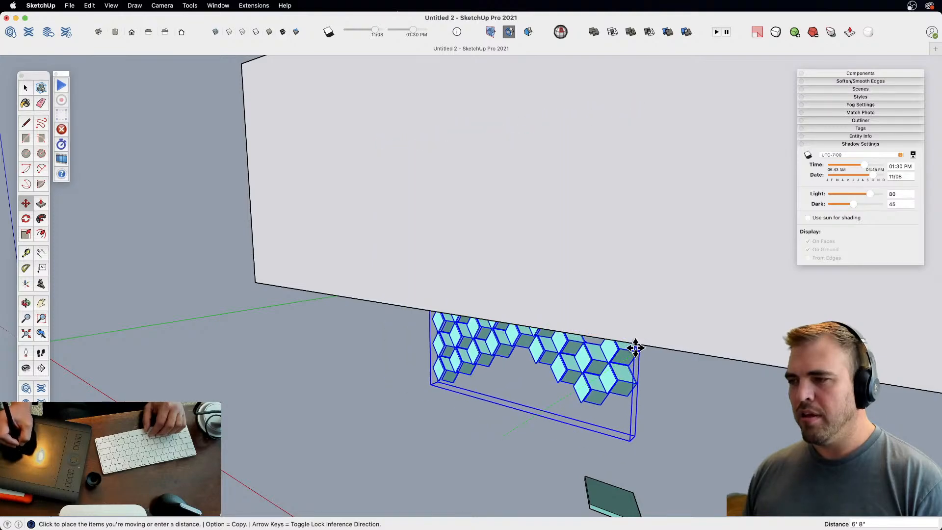
left_click(667, 185)
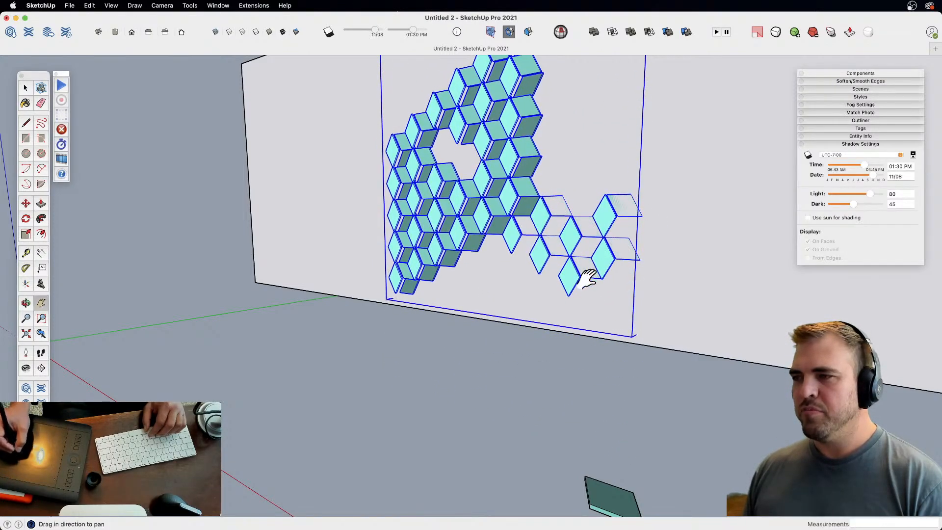
middle_click_drag(595, 274, 554, 406)
scroll(530, 389, "down", 3)
left_click(532, 378)
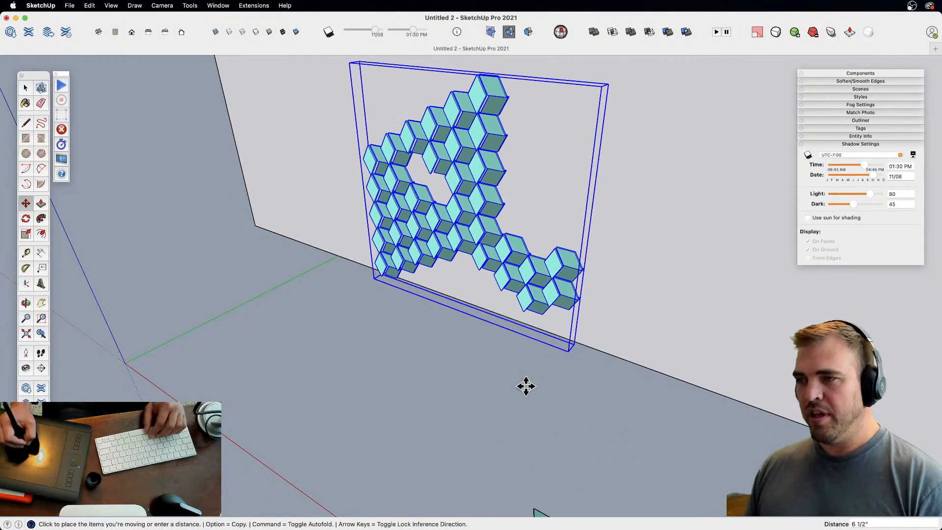
left_click(527, 383)
- Move the separate diamond about 4' 3" across the ground, closer to the wall
key("space")
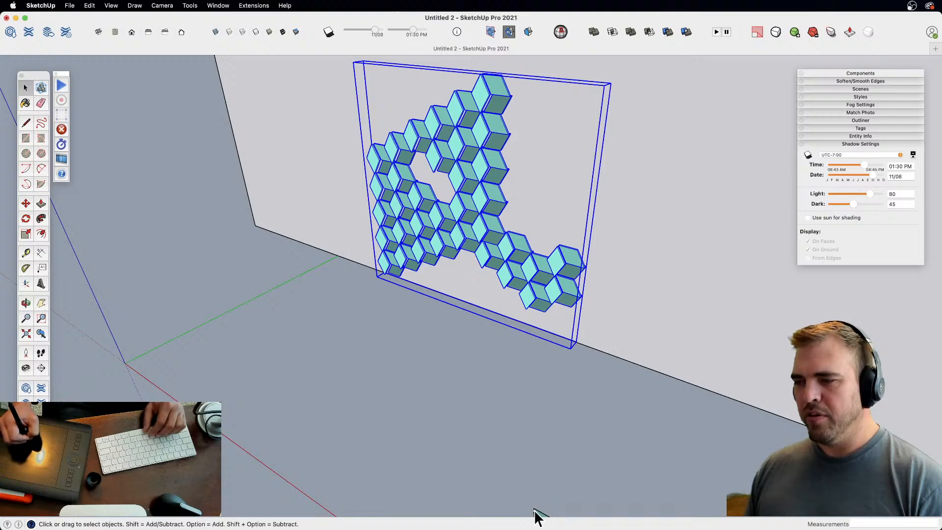
left_click(550, 509)
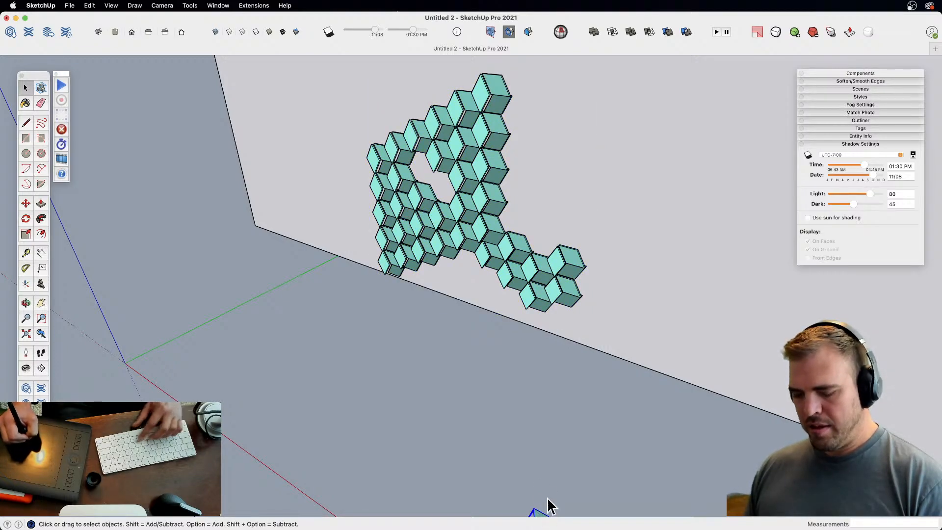
key("m")
left_click(549, 509)
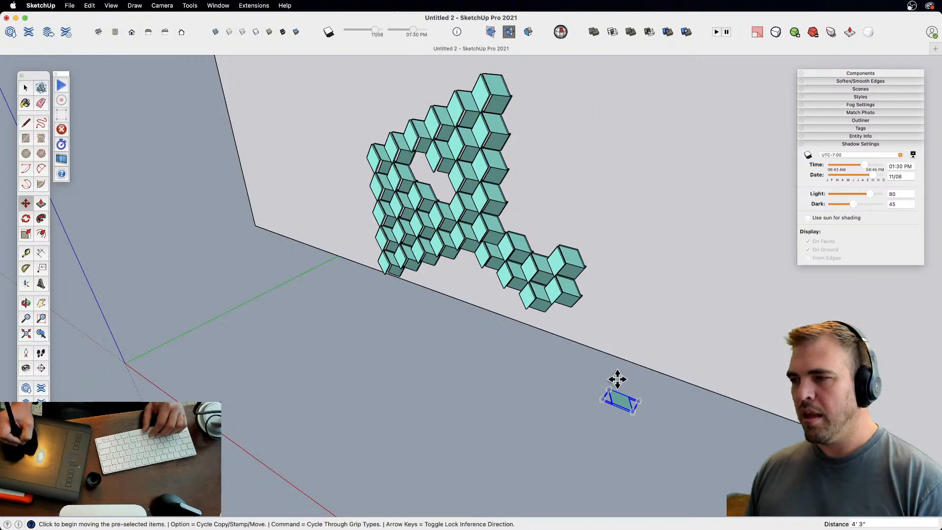
- Turn on shadows and frame the pattern on the wall together with the separate diamond
middle_click_drag(441, 357, 596, 329)
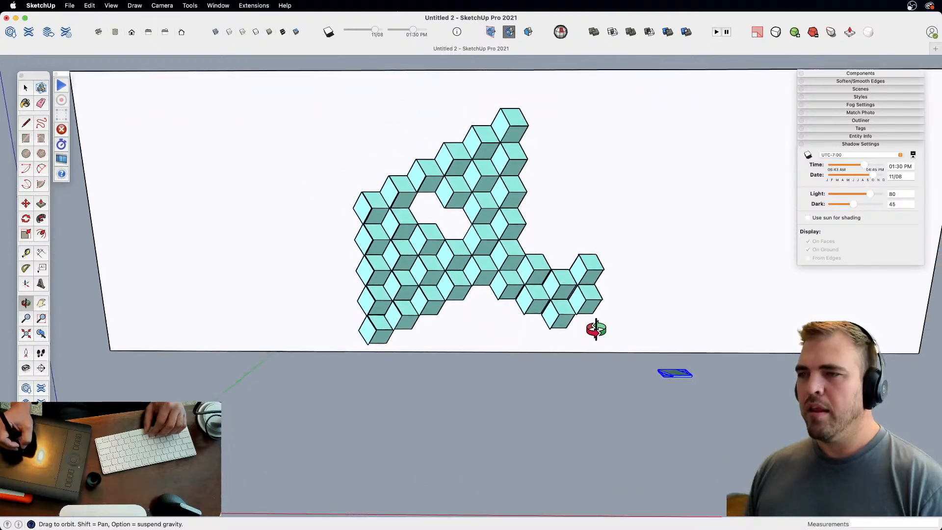
left_click_drag(596, 329, 593, 260)
key("shift+s")
key("z")
key("h")
left_click_drag(619, 295, 536, 416)
left_click_drag(617, 456, 611, 414)
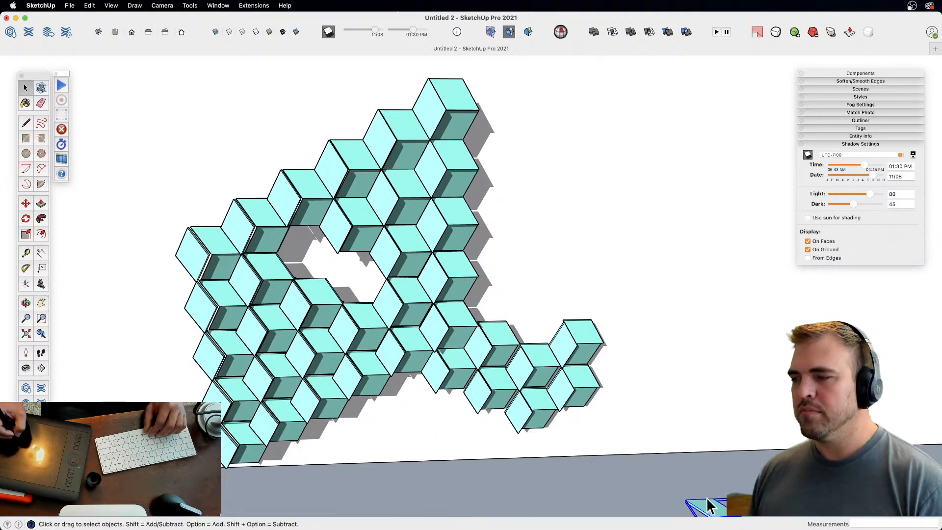
- Open the separate diamond component for editing and select all its geometry
mouse_move(708, 505)
middle_mouse_down()
mouse_move(717, 500)
mouse_move(706, 504)
middle_mouse_up()
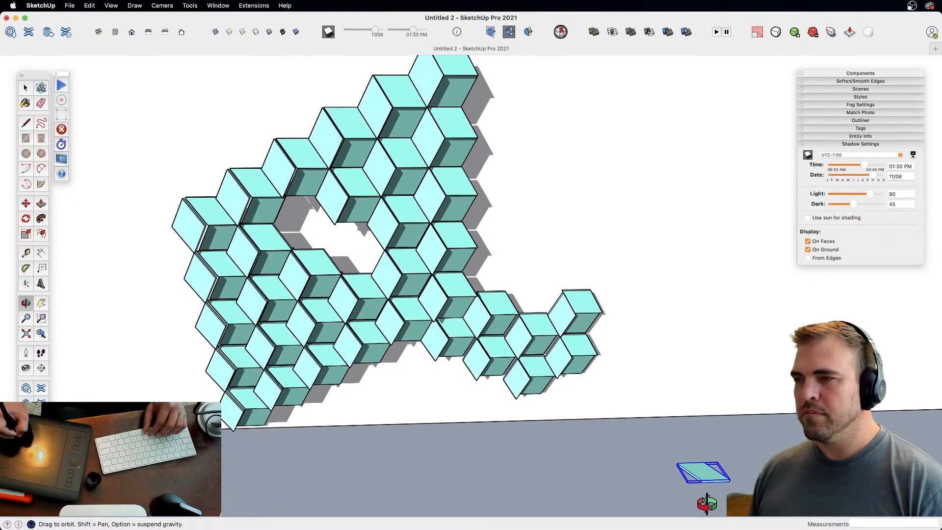
key("m")
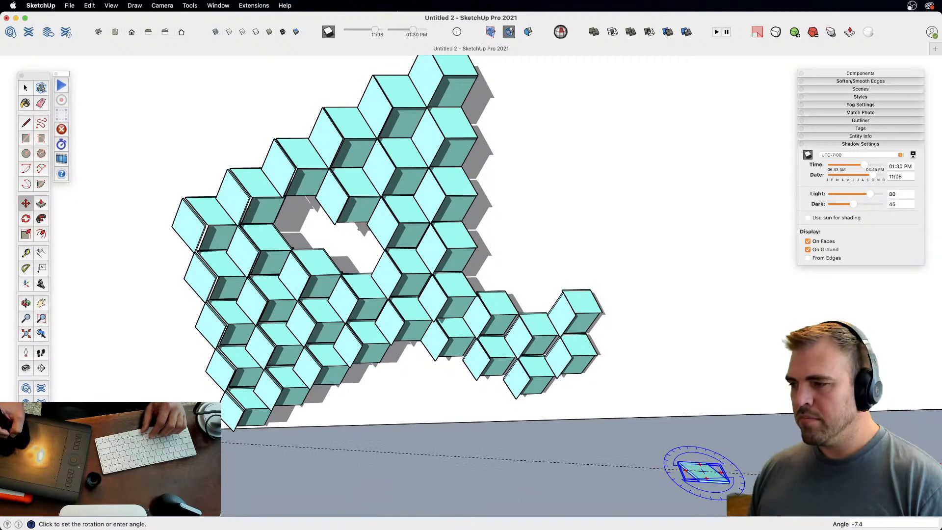
left_click(710, 474)
key("space")
double_click(707, 474)
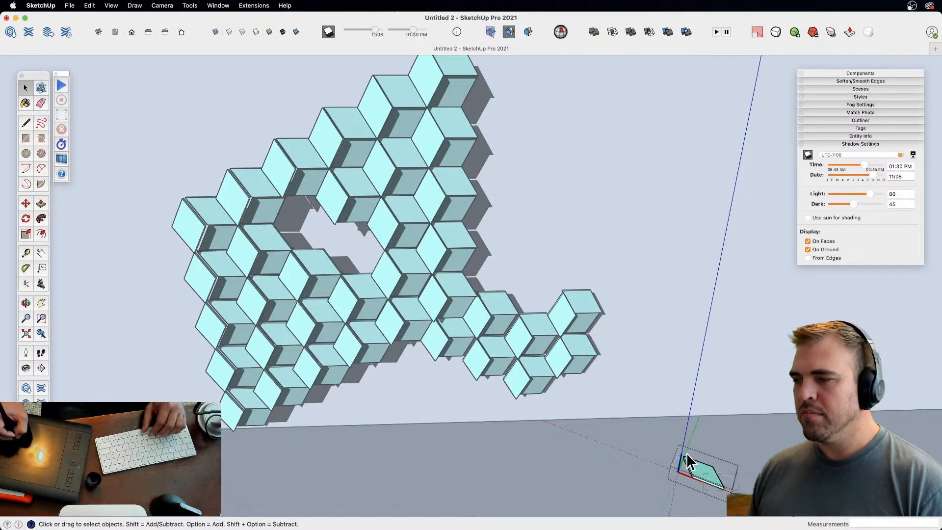
key("super+a")
- Try rotating the selected diamond geometry to preview how the pattern's tilt and shadows change on the wall
key("q")
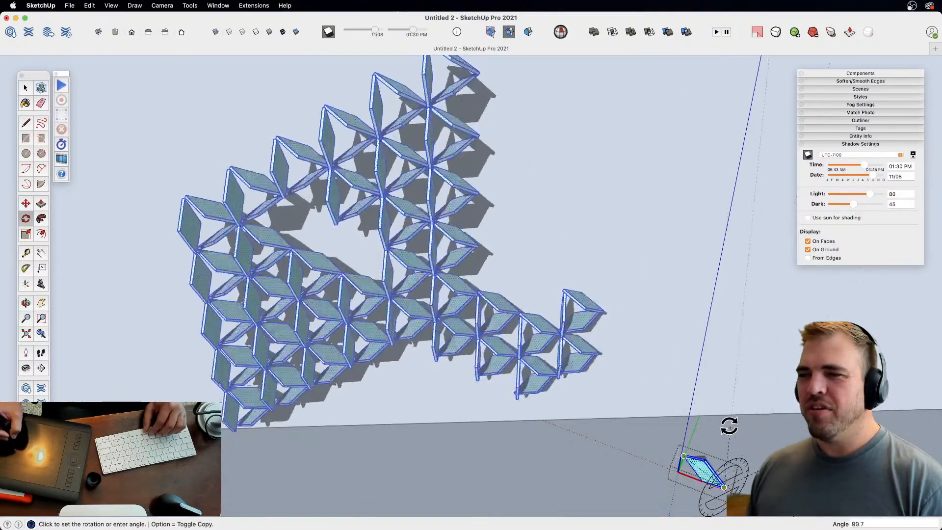
left_click(670, 470)
key("space")
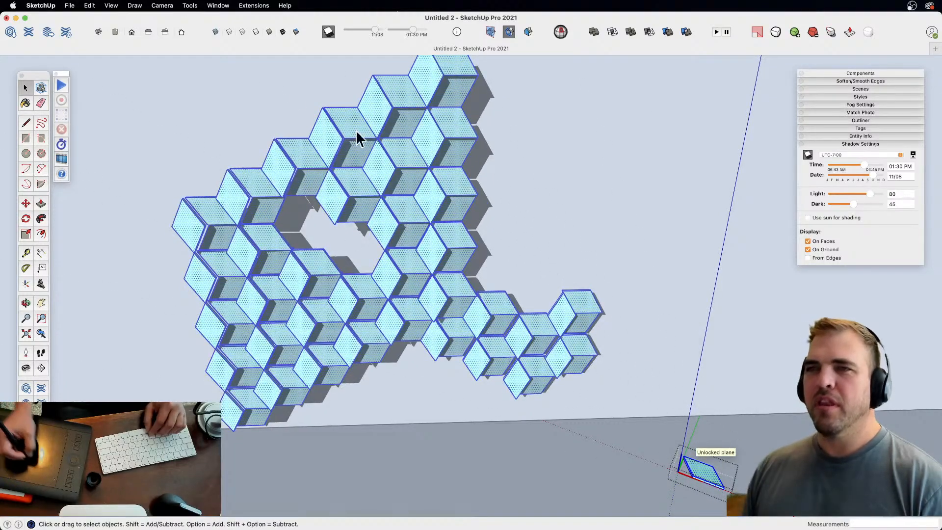
- In the model's component editing display settings, set the fading of similar components to the darkest level
left_click(116, 7)
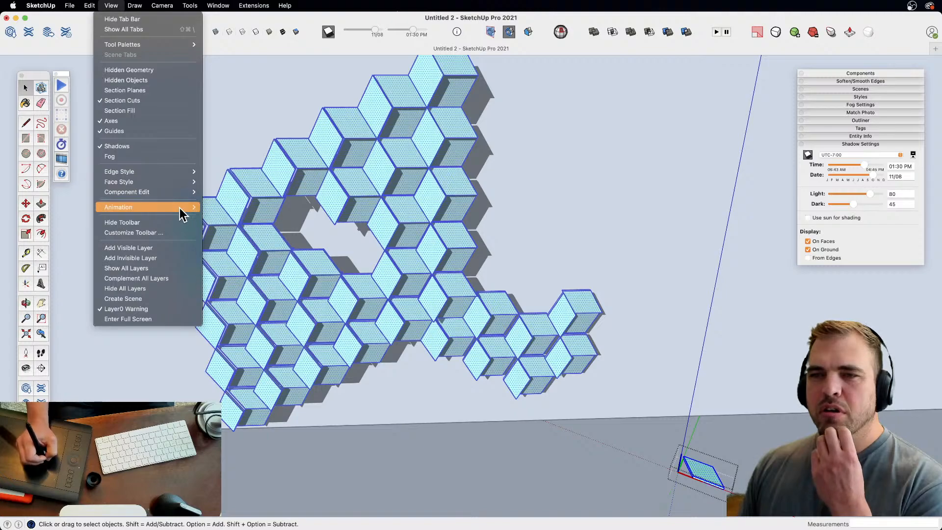
mouse_move(176, 192)
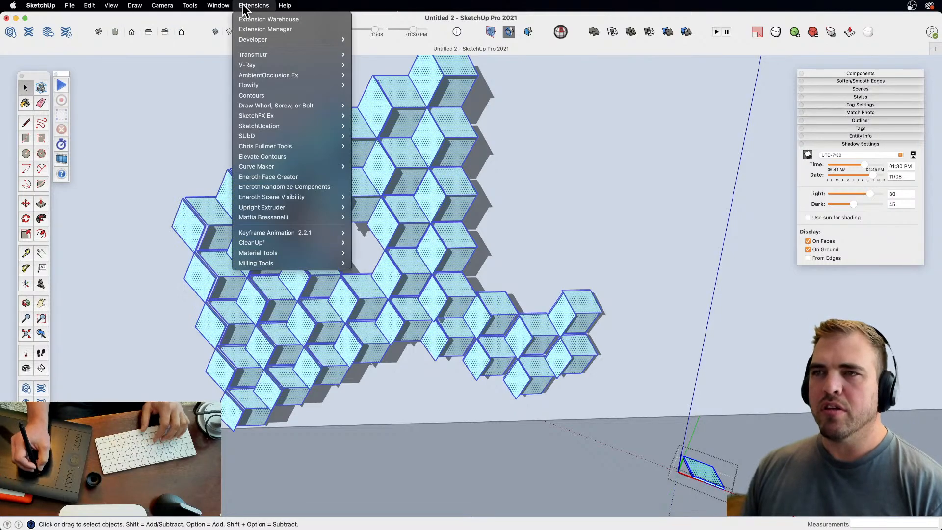
mouse_move(218, 7)
left_click(244, 112)
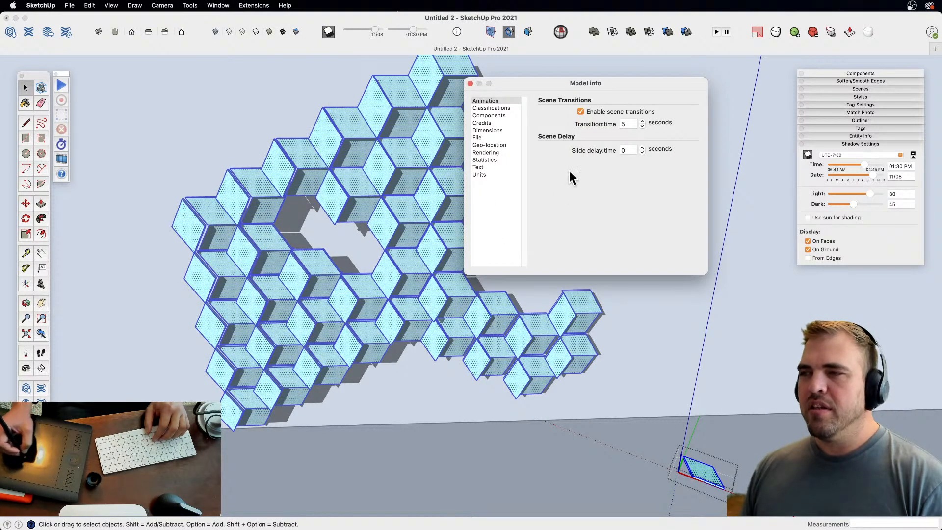
left_click(498, 116)
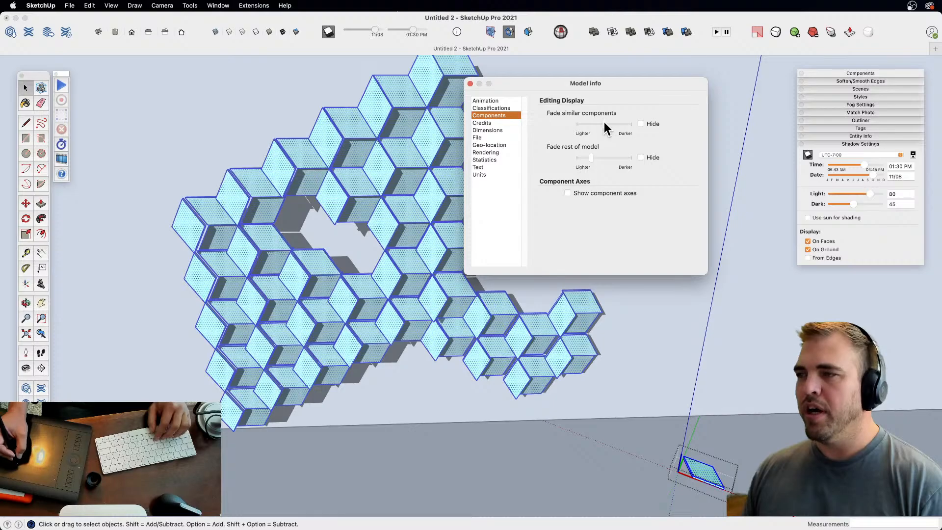
left_click_drag(604, 123, 649, 138)
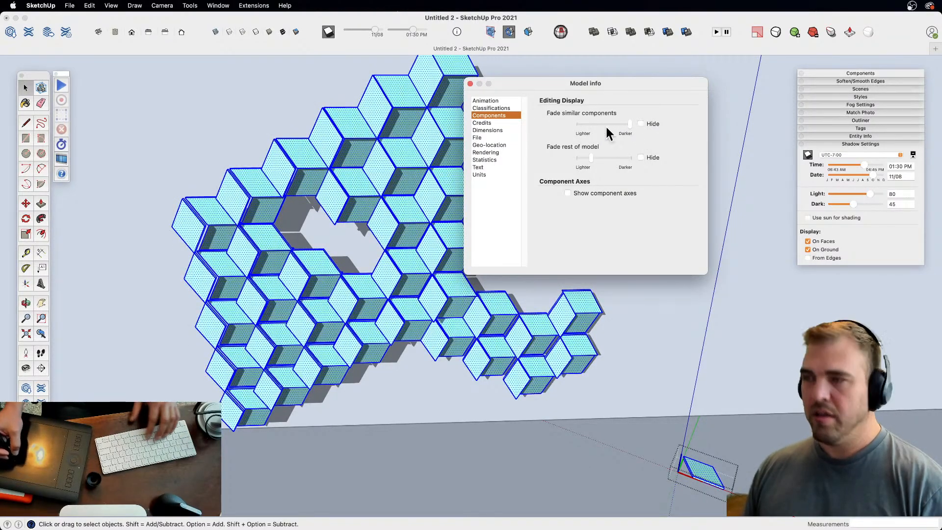
- Close the model information settings
left_click(469, 84)
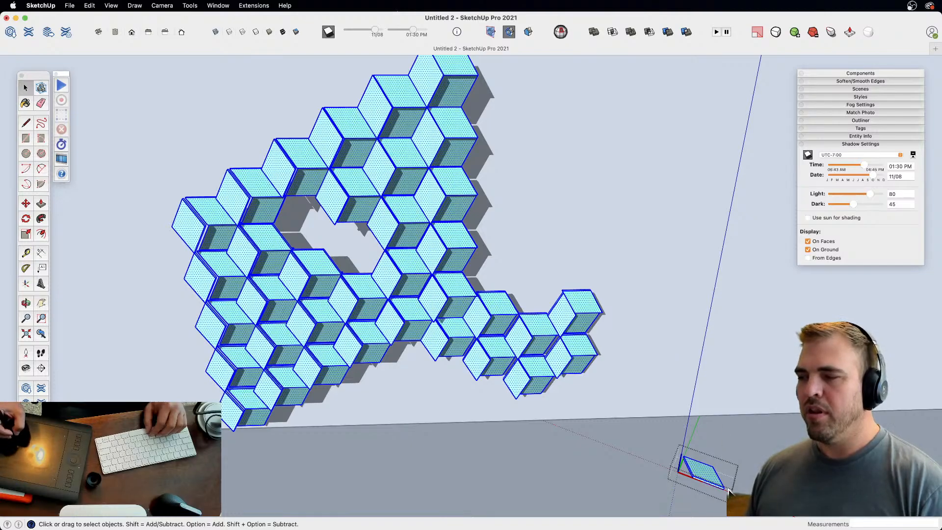
- Try rotating the selected diamond geometry about the axis along its long edge to preview the tilt on the wall pattern
key("q")
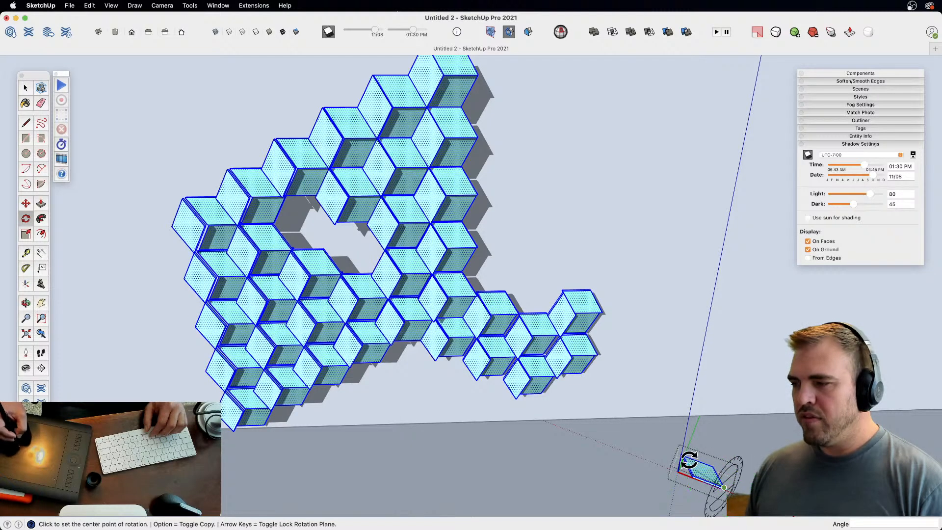
left_click(685, 456)
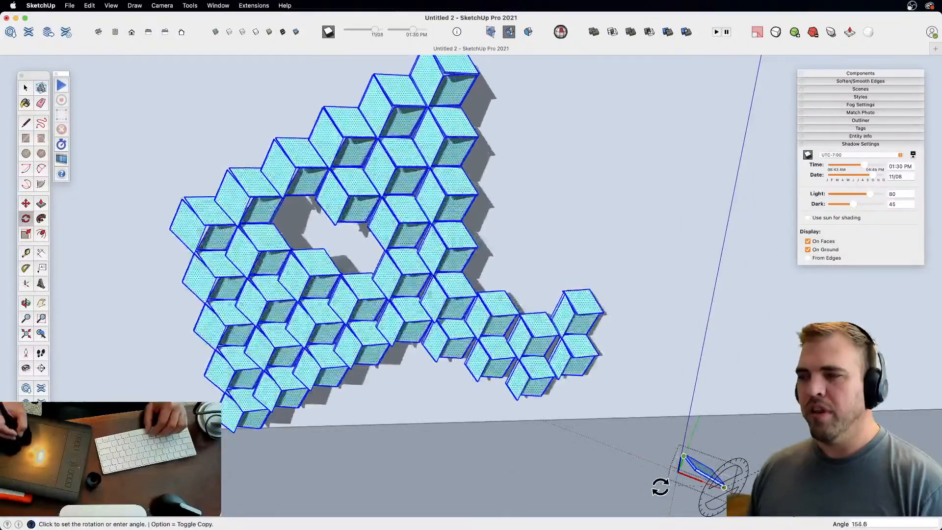
key("space")
key("q")
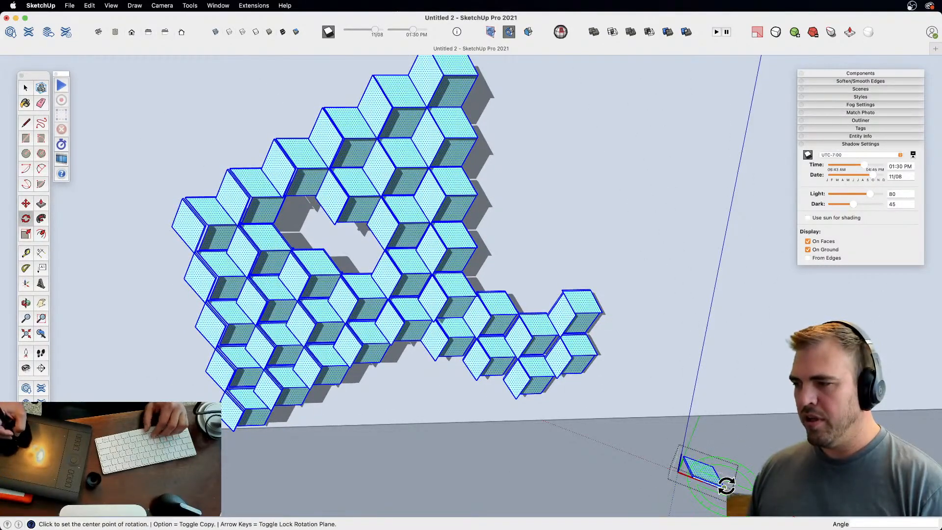
- Try rotating the diamond geometry flat around its back corner to preview how the wall pattern shifts
left_click(684, 456)
left_click(728, 484)
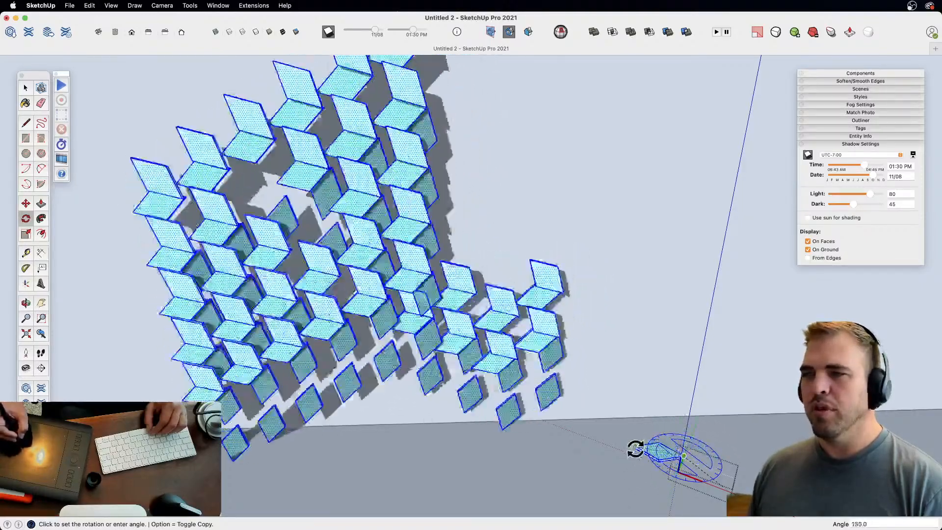
left_click(743, 456)
key("space")
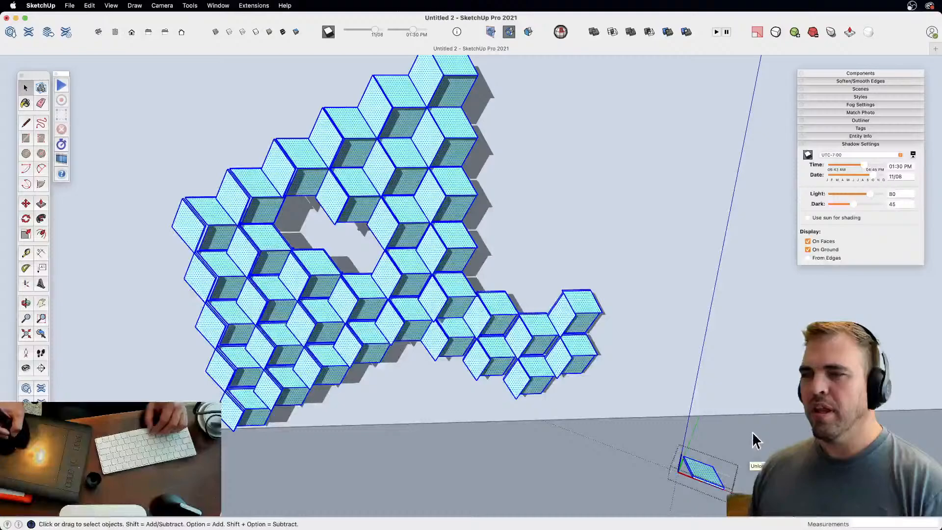
- Close the diamond, open the wall pattern group for editing and select four neighbouring hexagon components near its outer edge
left_click(749, 460)
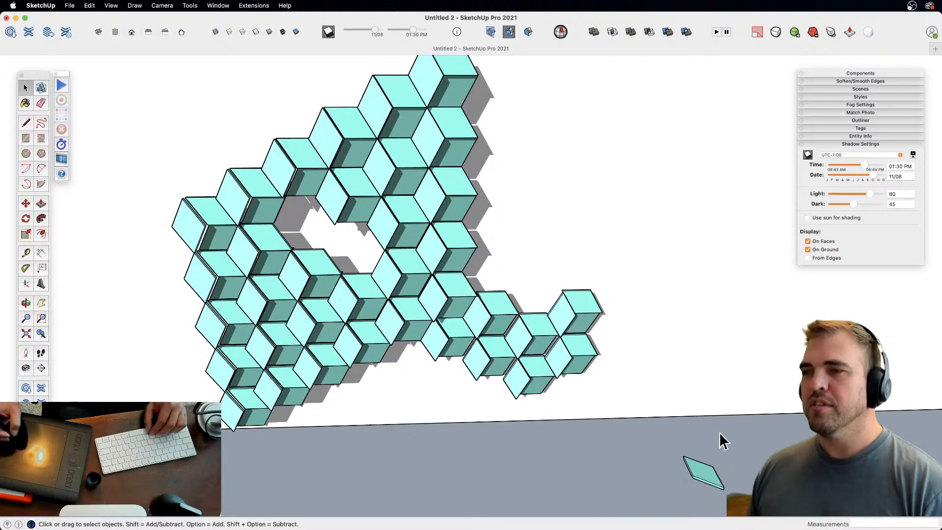
left_click(436, 252)
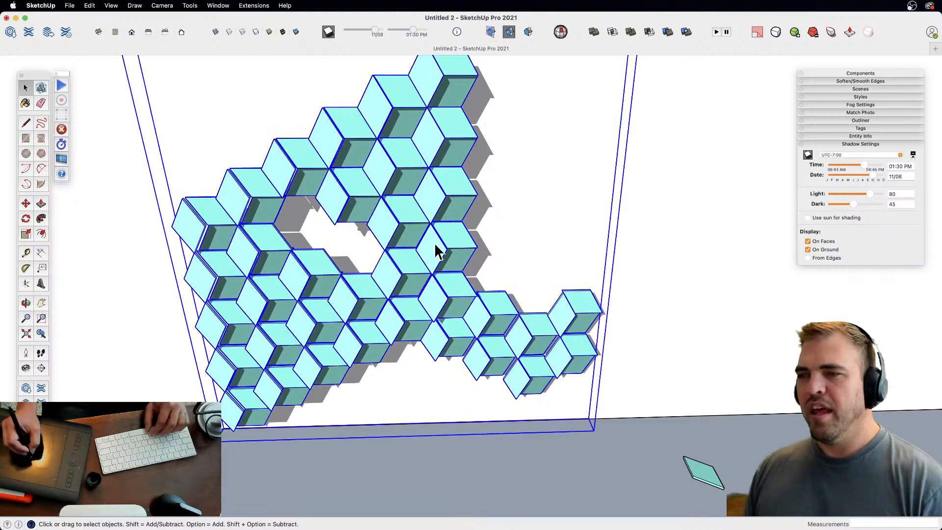
double_click(438, 251)
double_click(447, 252)
key("Escape")
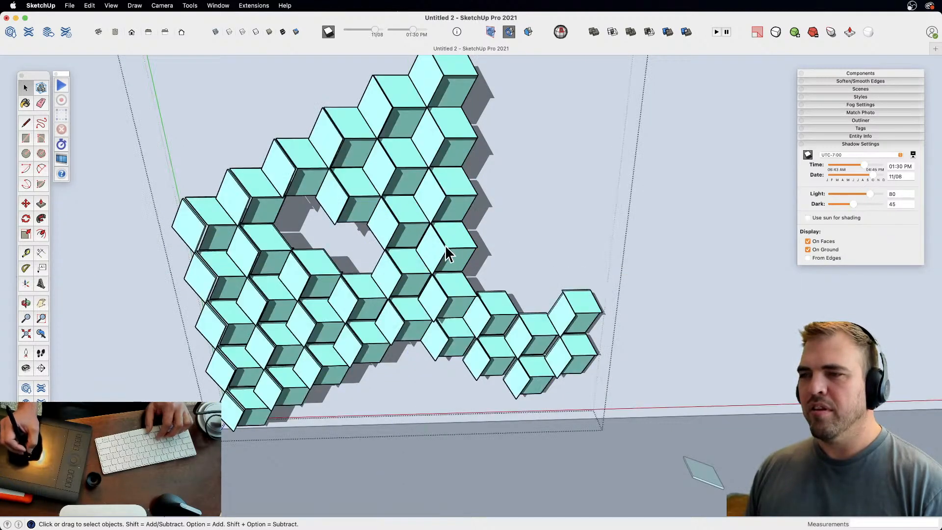
left_click(447, 216, "shift")
left_click(410, 222, "shift")
left_click(388, 172, "shift")
- Create a copy of the four selected hexagons rotated 180 degrees about a point on the pattern's outer edge
key("q")
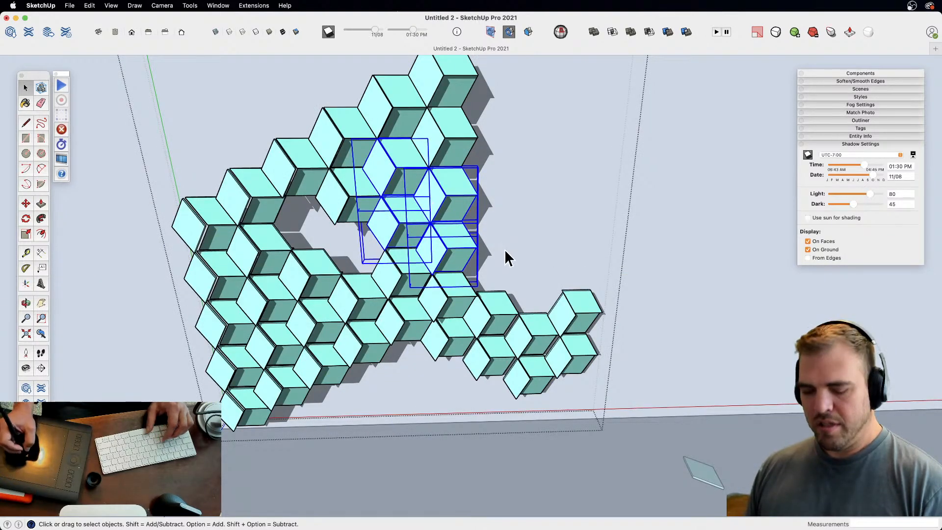
left_click(477, 232)
left_click(512, 232)
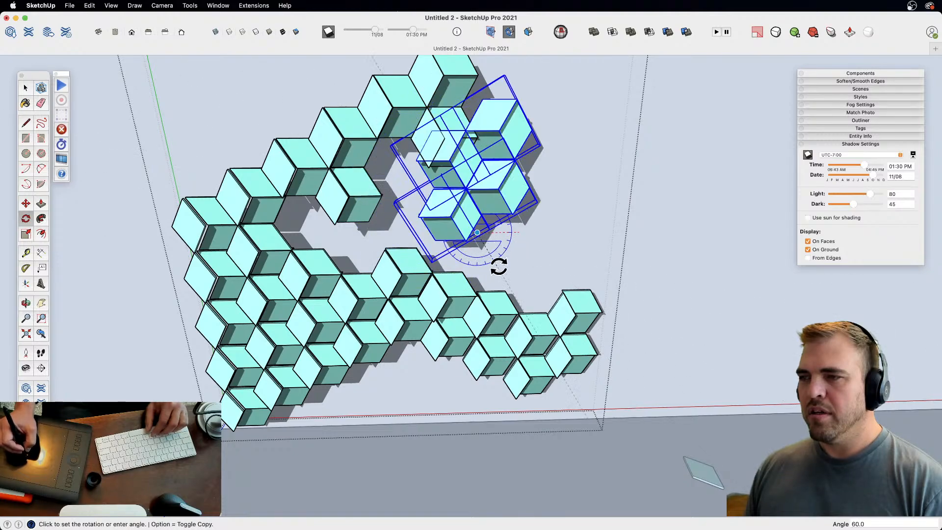
key("alt")
left_click(471, 235)
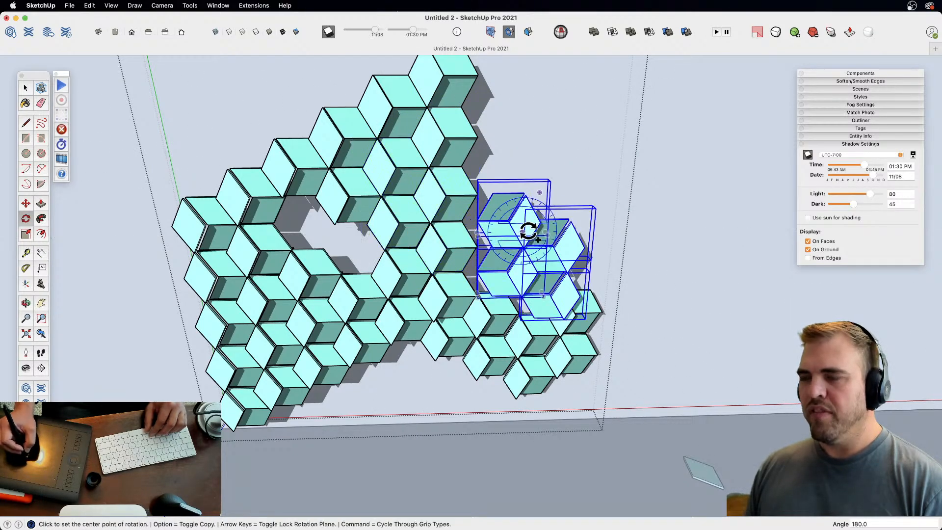
- Move the rotated hexagon copy clear of the main pattern, into the empty wall area above the pattern's small branch
key("m")
left_click(559, 189)
left_click(584, 179)
left_click(605, 190)
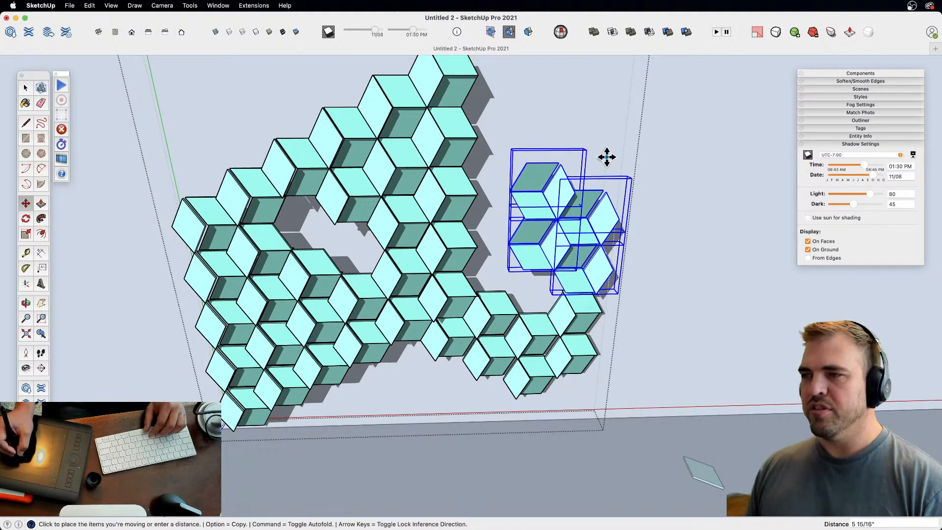
left_click(639, 153)
left_click(622, 152)
left_click(623, 139)
key("space")
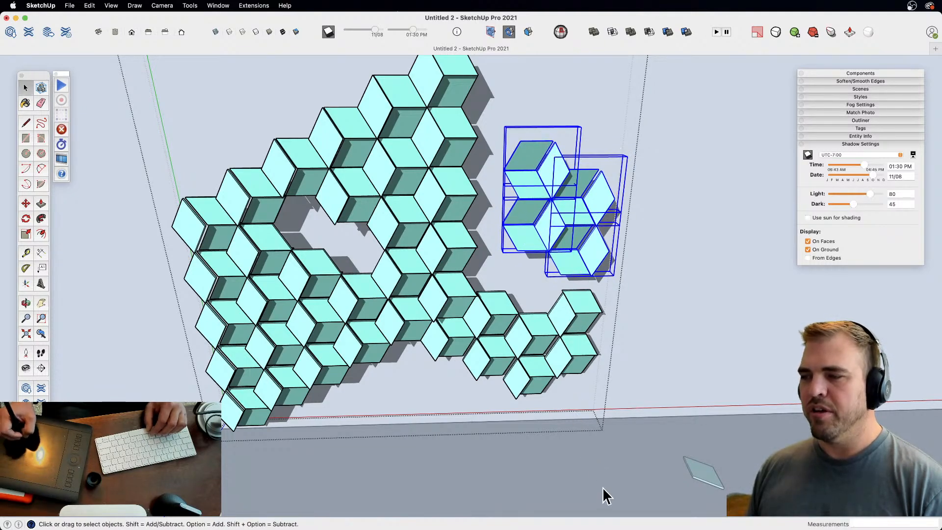
- Open the separate diamond, select all its geometry and try rotating it about an axis across its face to preview both clusters
left_click(683, 392)
triple_click(702, 471)
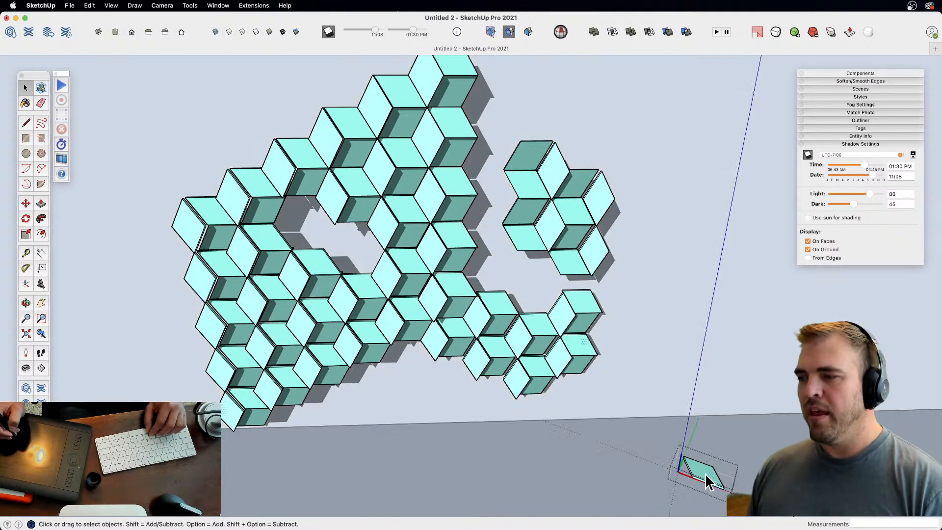
key("q")
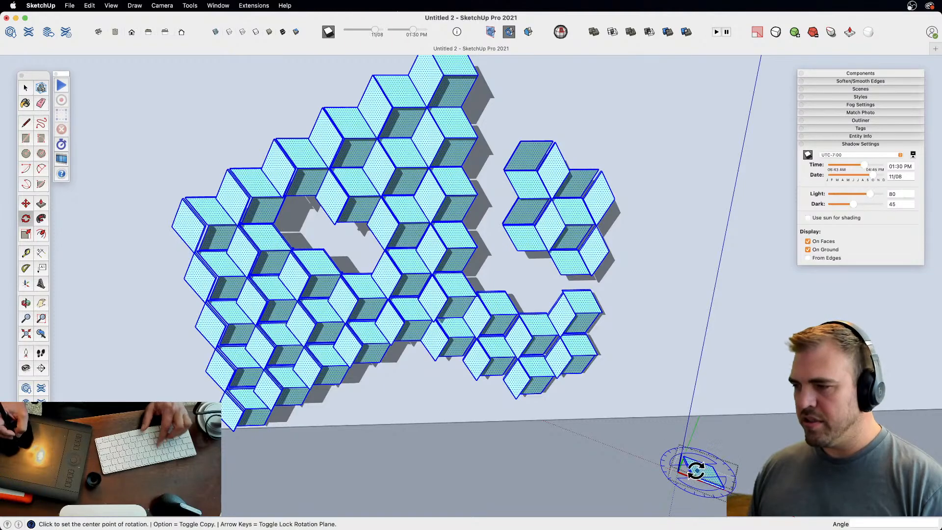
left_click(691, 474)
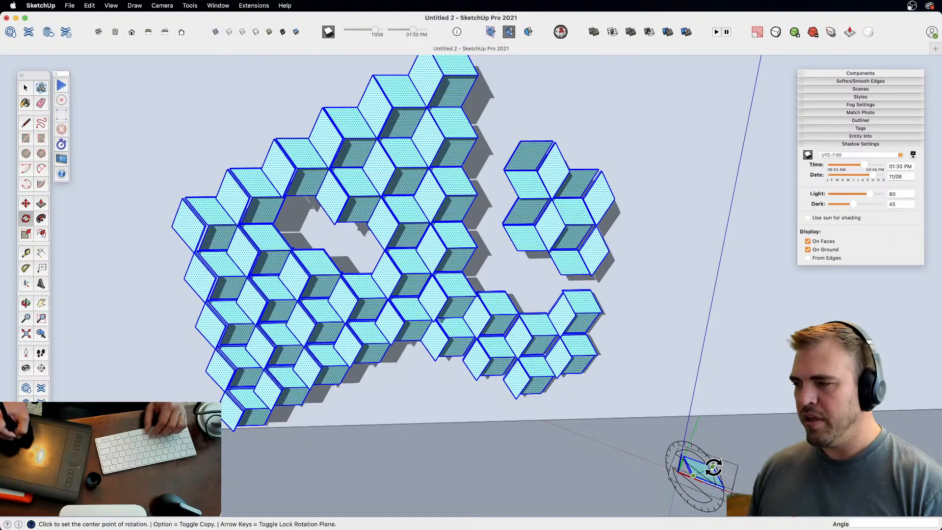
left_click(713, 467)
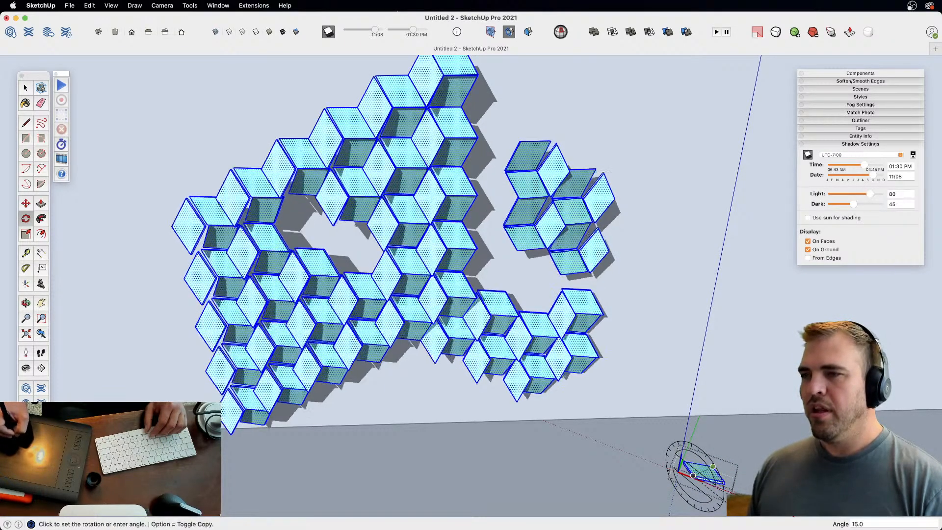
left_click(694, 454)
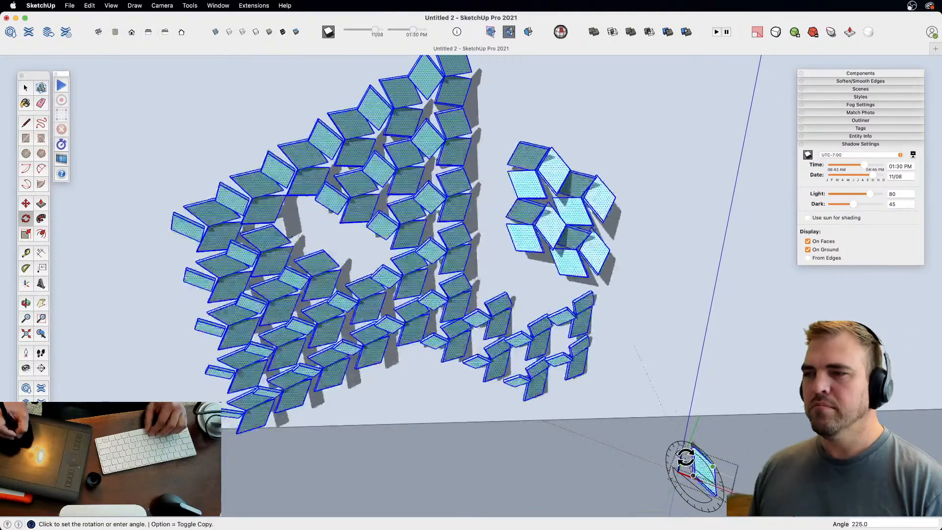
left_click(724, 482)
key("space")
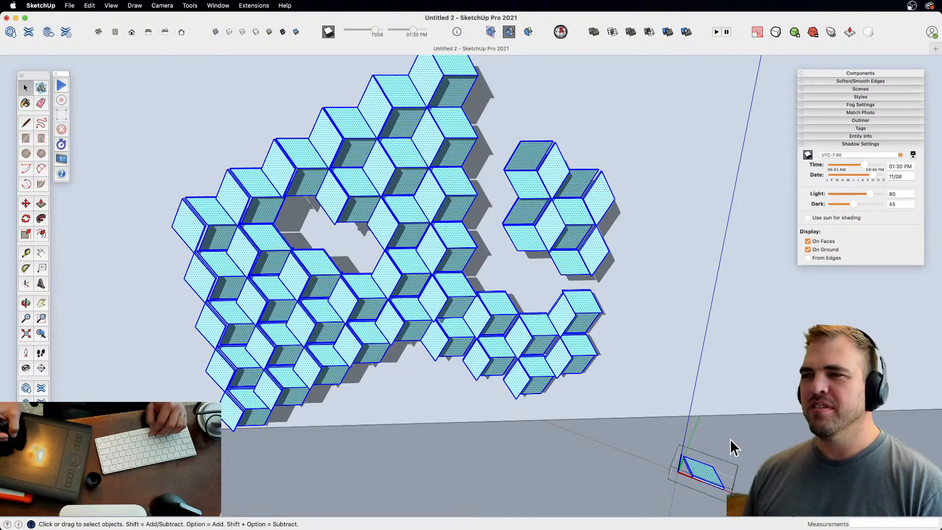
left_click(638, 461)
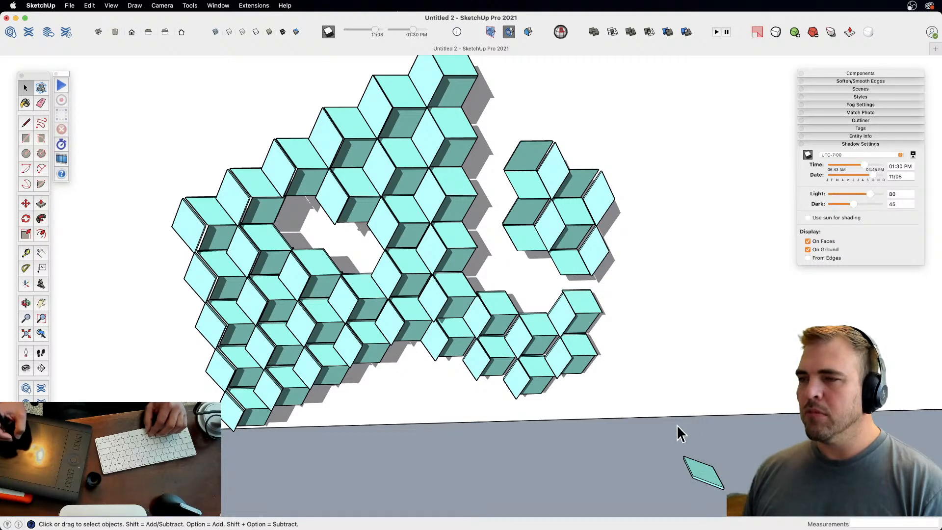
- Reopen the separate diamond, select all its geometry and try spinning it flat around the centre of its face
mouse_move(679, 443)
middle_mouse_down("shift")
mouse_move(652, 427)
mouse_move(585, 427)
mouse_move(656, 489)
mouse_move(664, 426)
mouse_move(672, 447)
middle_mouse_up("shift")
scroll(592, 441, "down", 3)
key("super+a")
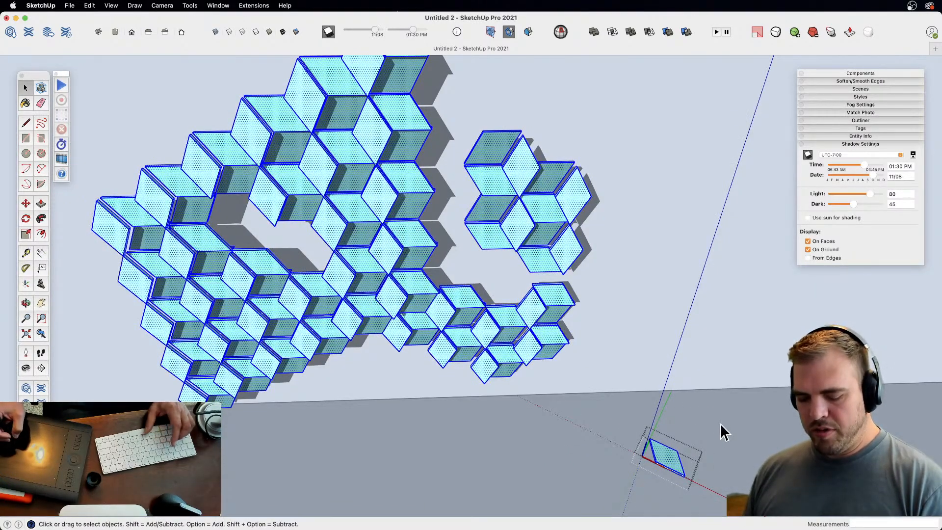
key("q")
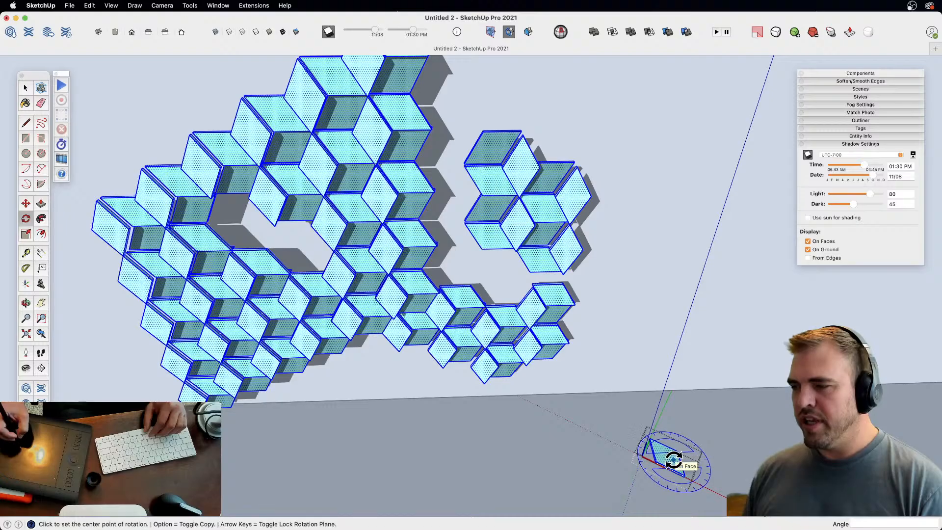
left_click(673, 459)
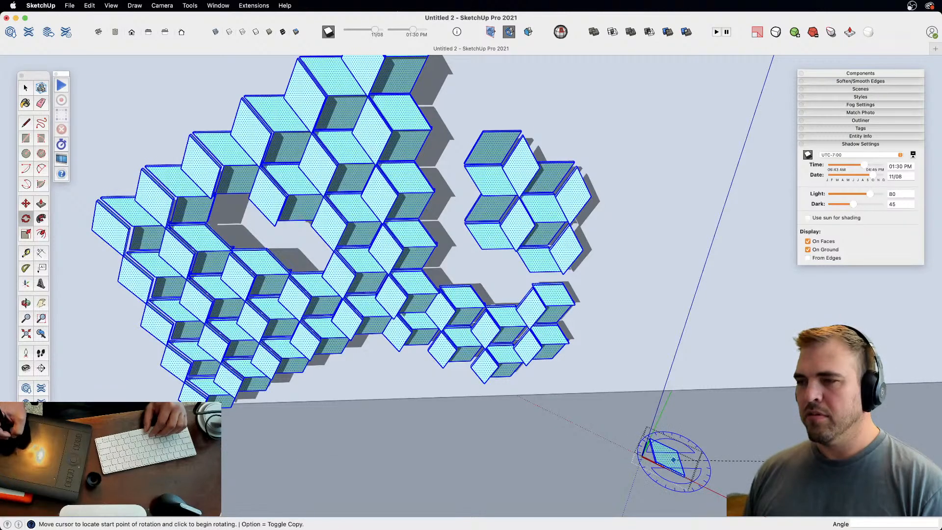
left_click(779, 461)
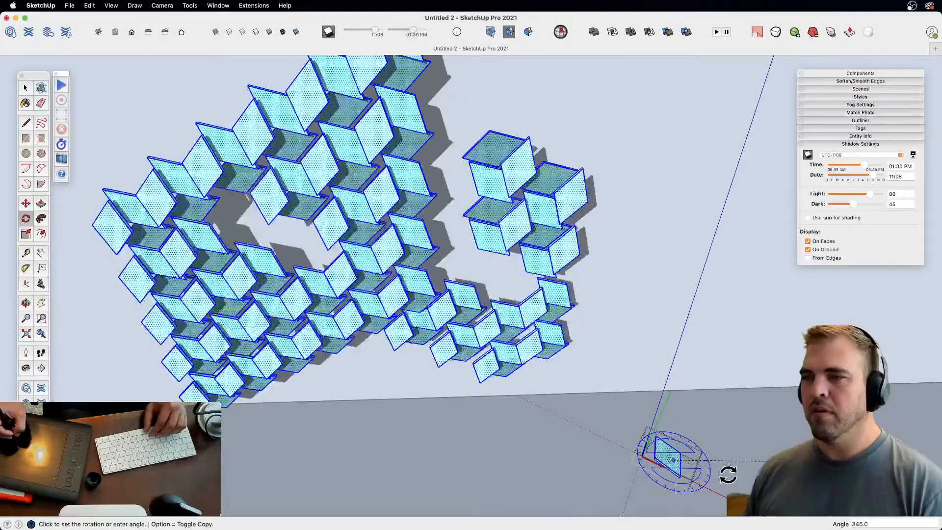
left_click(716, 398)
middle_click_drag(677, 410, 728, 280)
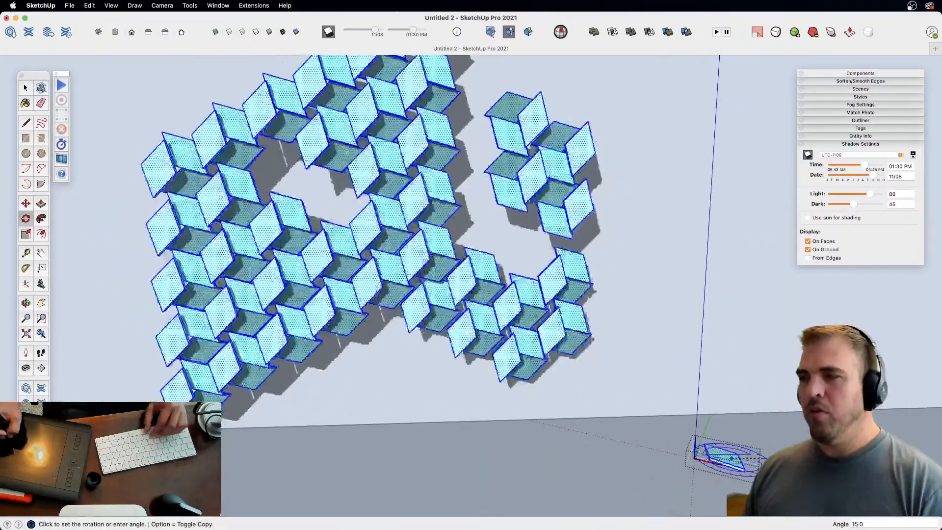
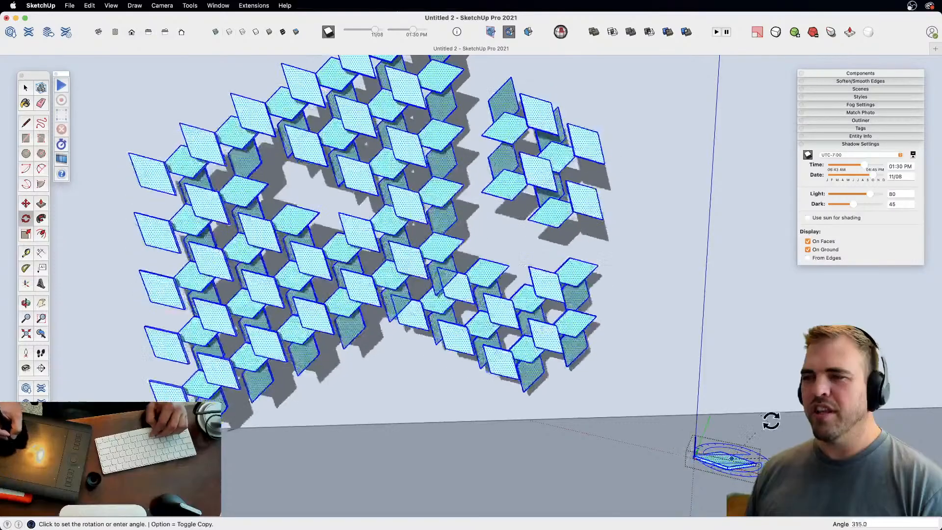
left_click(643, 459)
key("space")
- Try rotating the diamond geometry around its component origin to preview the diamonds spreading across the wall
key("q")
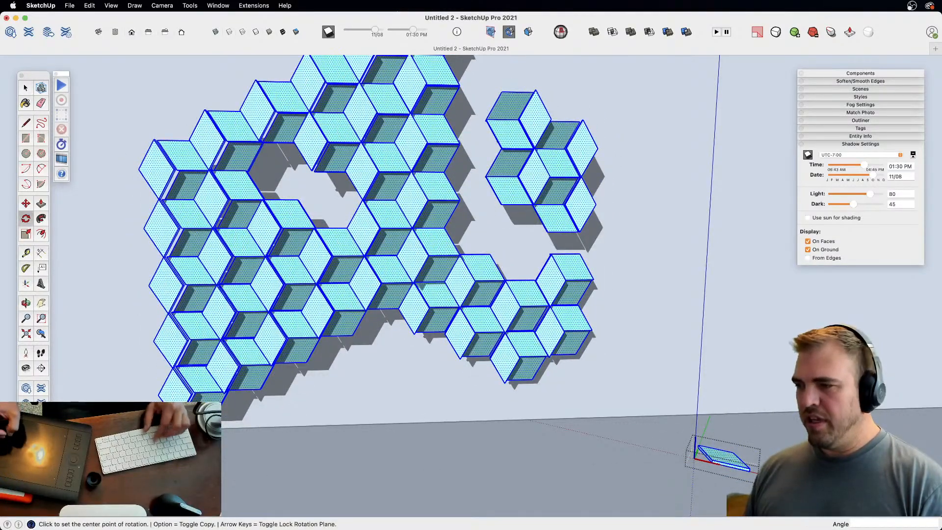
left_click(694, 458)
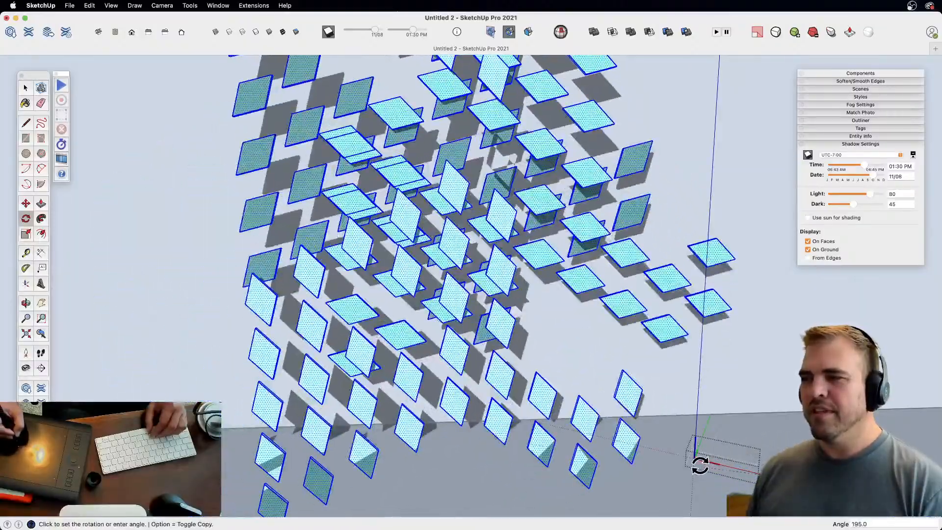
left_click(749, 457)
key("space")
- Try rotating the diamond geometry upright around the corner farthest from its origin, and close the component
key("o")
left_click_drag(702, 436, 724, 505)
key("z")
key("h")
key("q")
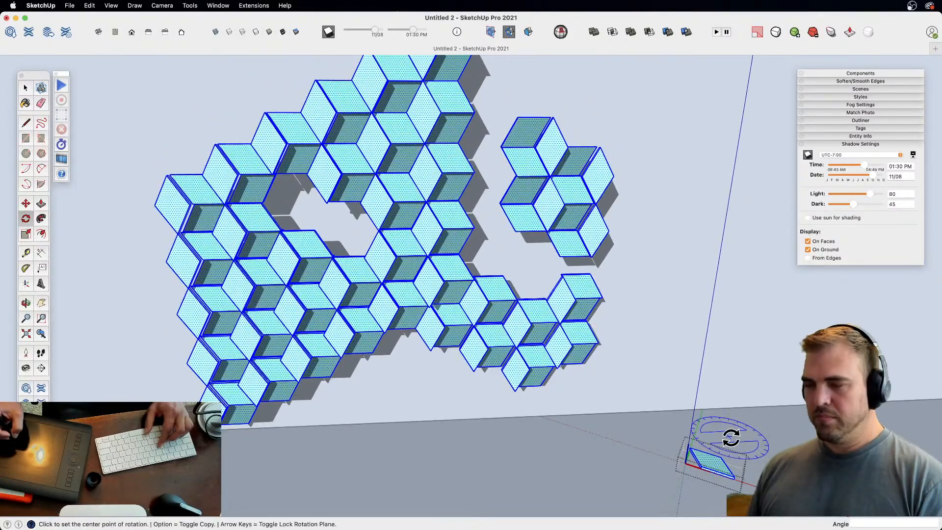
key("o")
left_click_drag(721, 461, 738, 430)
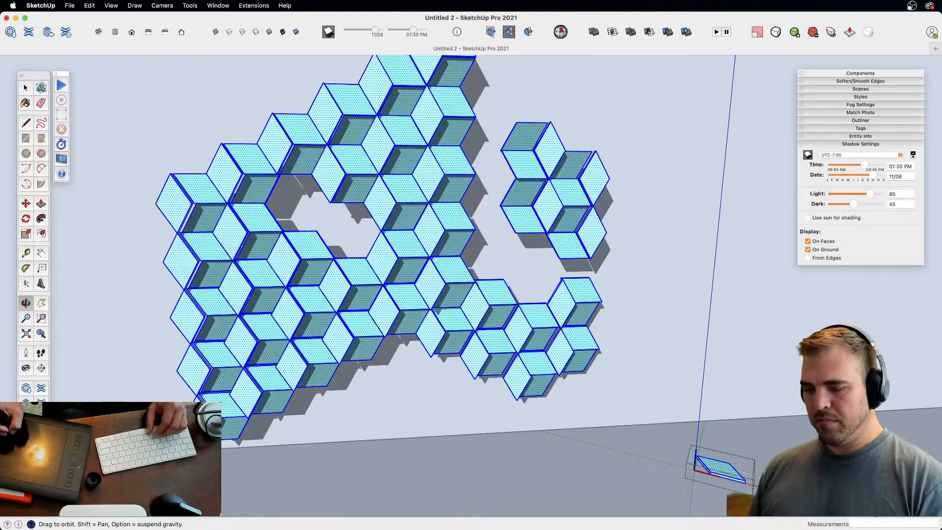
key("q")
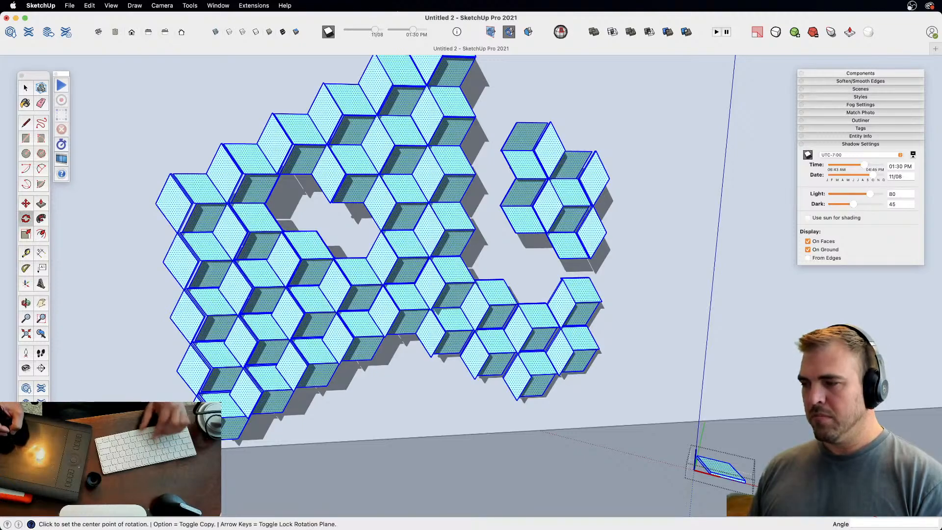
left_click(745, 480)
left_click(657, 449)
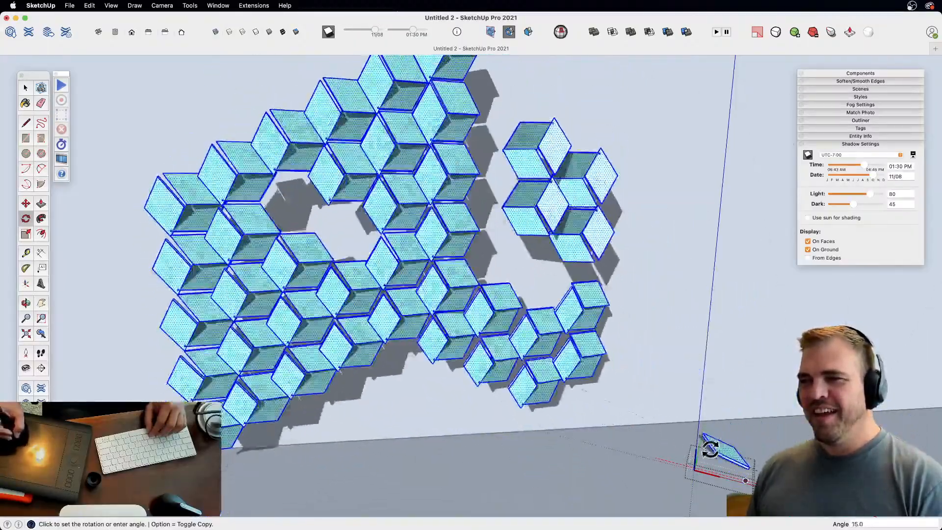
left_click(727, 460)
key("space")
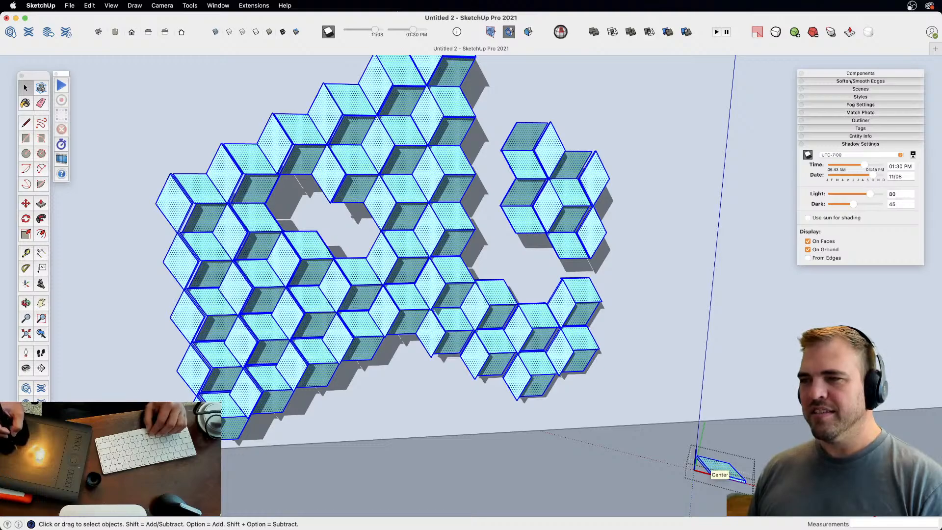
key("Escape")
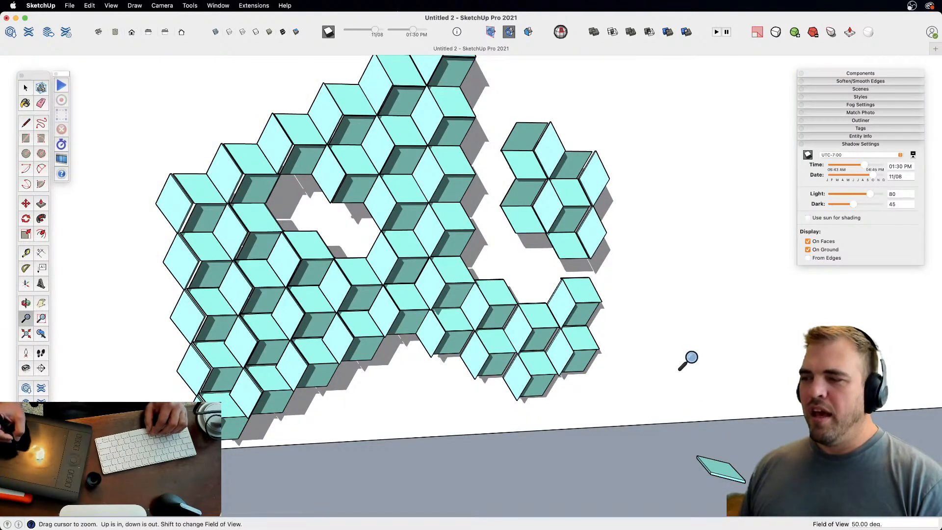
- Push the wall's end face nearest the added hexagon cluster inward to shorten the empty stretch beside the pattern
scroll(685, 362, "down", 5)
mouse_move(660, 408)
middle_mouse_down()
mouse_move(645, 396)
mouse_move(636, 436)
middle_mouse_up()
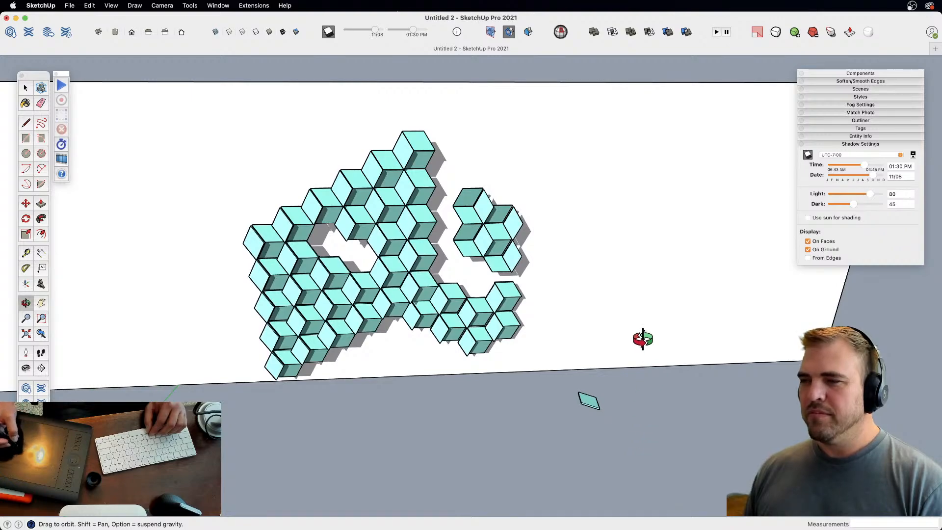
key("space")
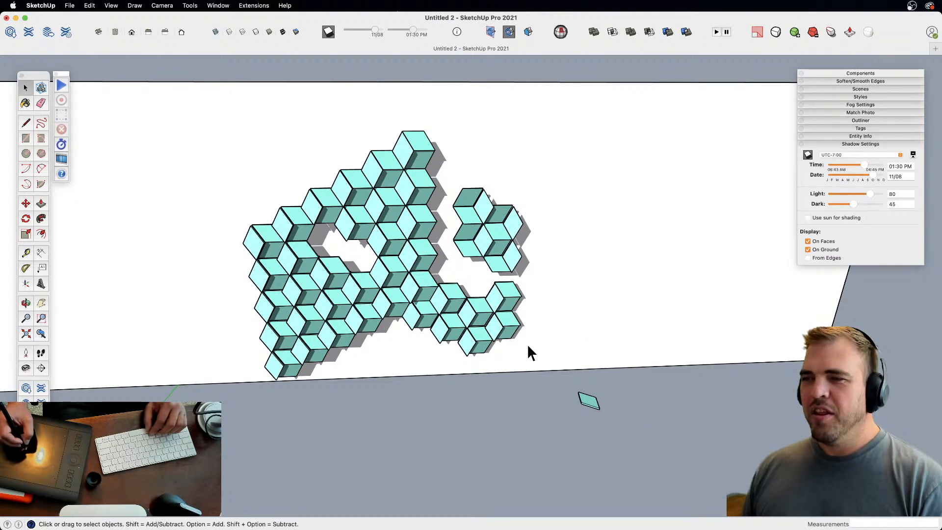
middle_click_drag(528, 347, 562, 318)
key("z")
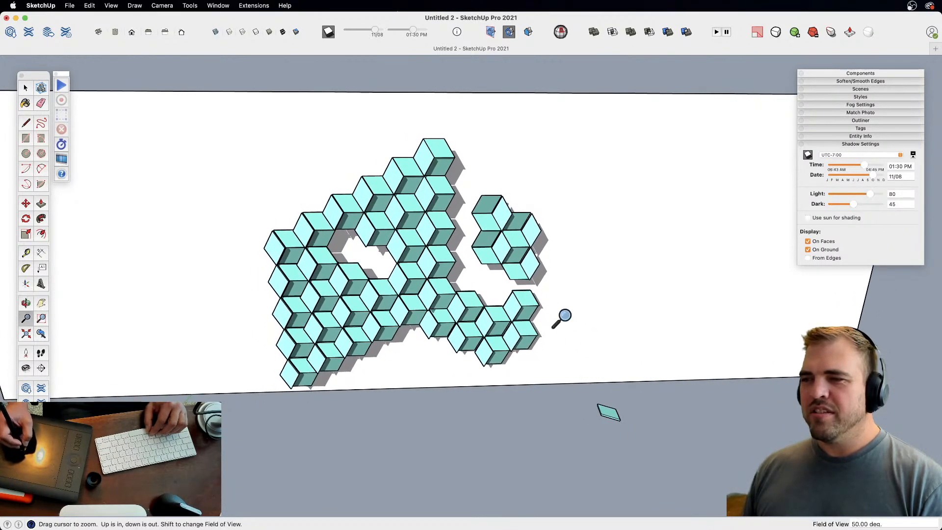
key("h")
left_click_drag(562, 319, 299, 375)
key("o")
key("p")
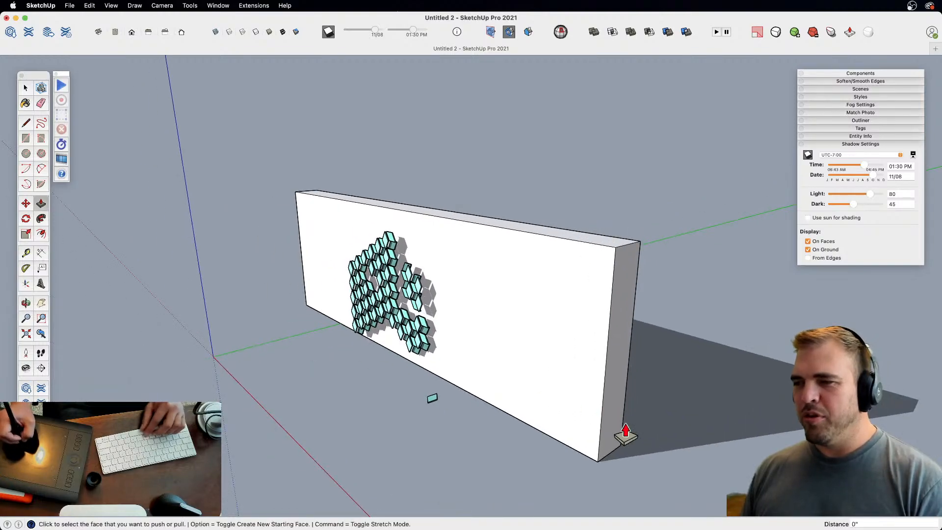
left_click(615, 431)
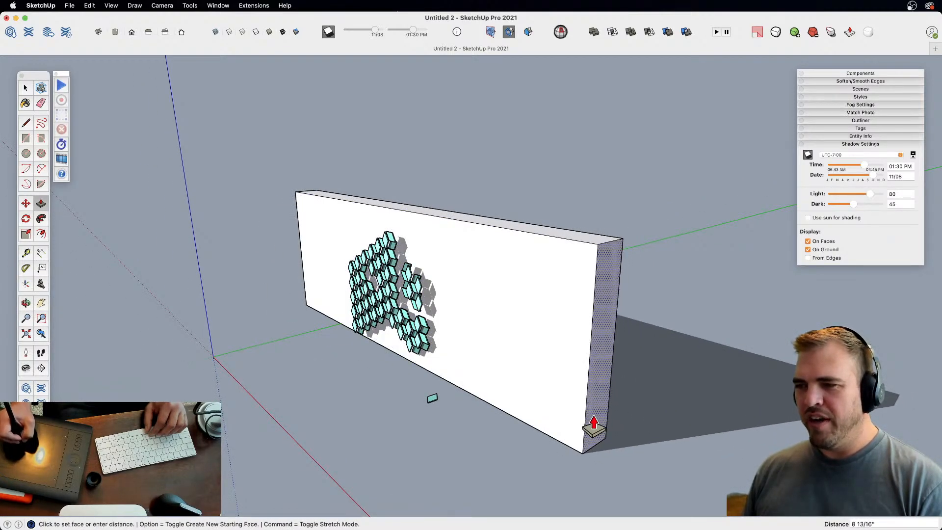
left_click(496, 380)
- Push the wall's opposite end face inward so the wall ends close to the main hexagon pattern
key("o")
left_click_drag(496, 380, 333, 399)
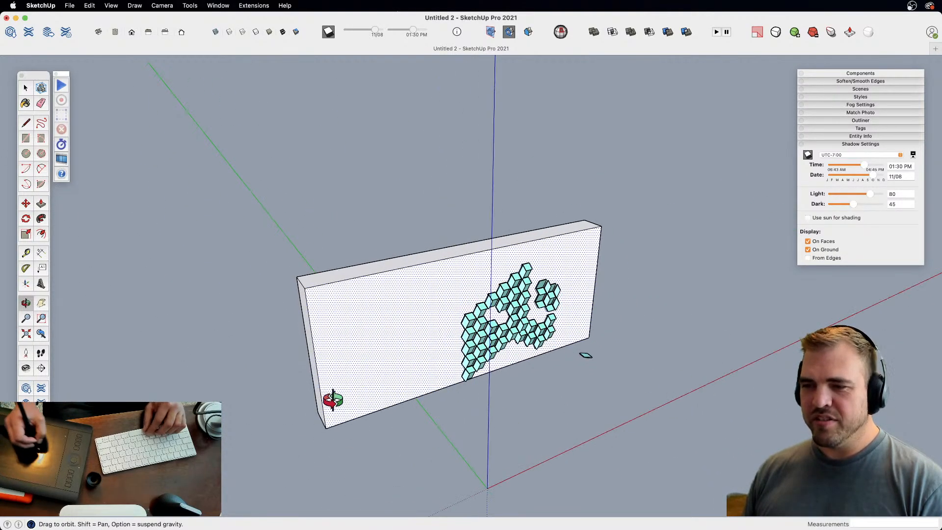
key("p")
left_click(319, 406)
left_click(429, 386)
key("space")
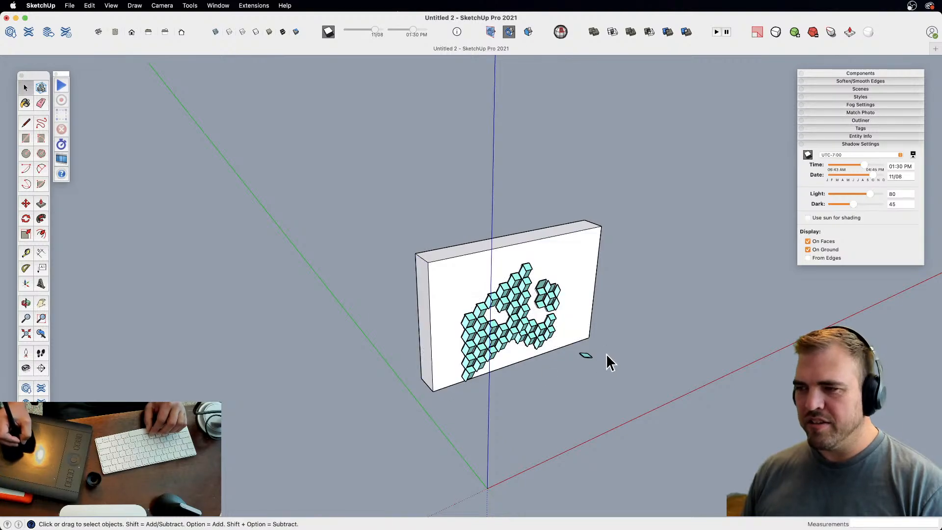
- Copy the separate diamond component to open ground beyond the end of the wall
left_click(587, 355)
key("h")
left_click_drag(603, 389, 441, 442)
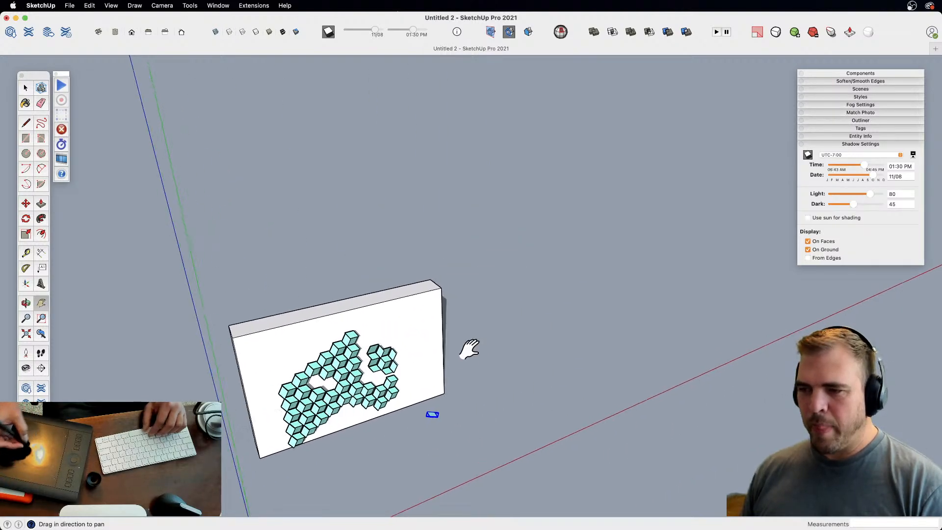
key("m")
left_click(492, 408)
key("alt")
left_click(595, 369)
key("space")
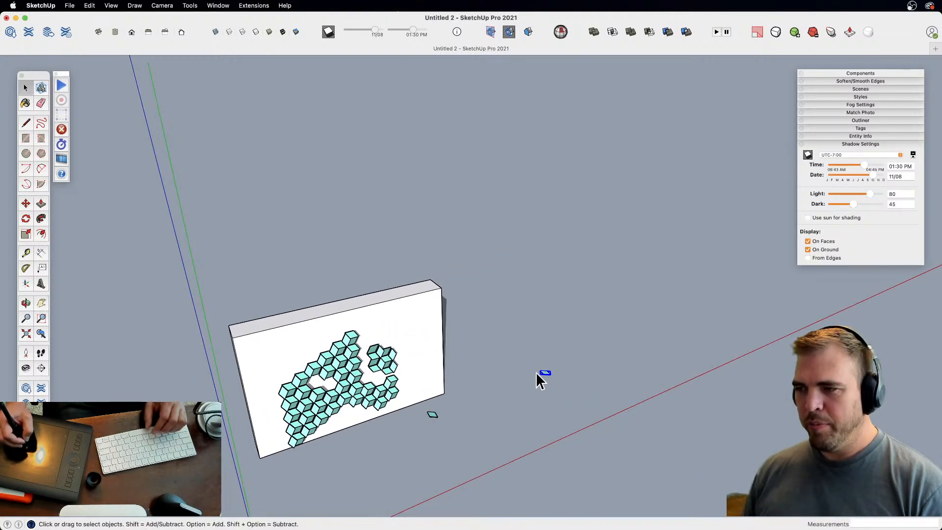
- Make the copied diamond component unique
right_click(539, 374)
left_click(543, 373)
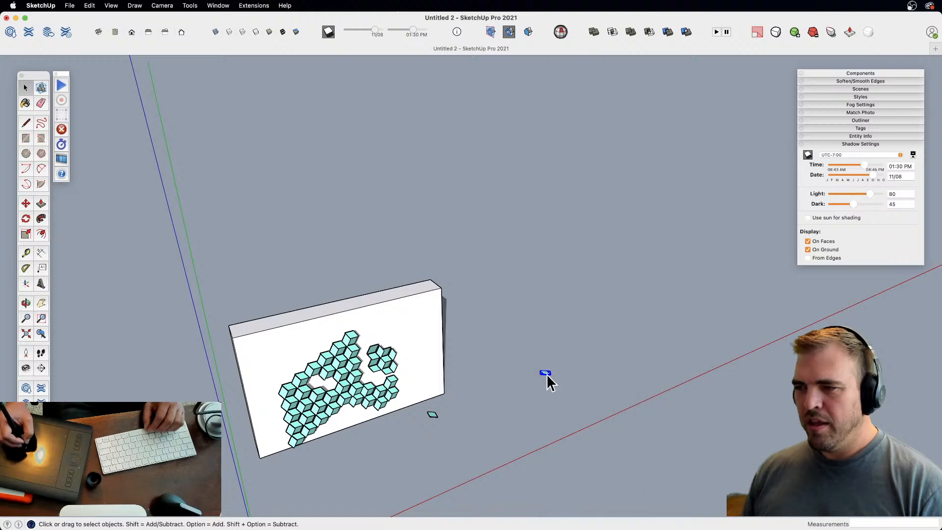
right_click(544, 374)
left_click(580, 333)
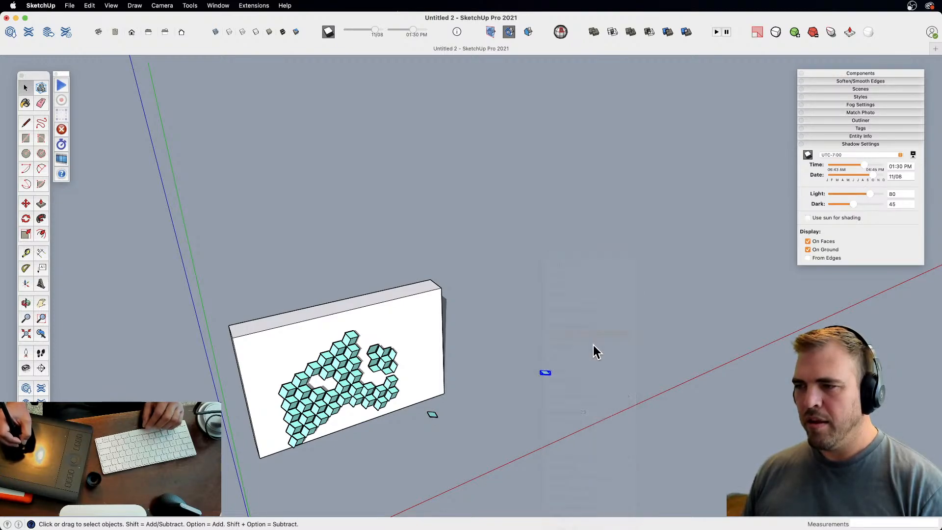
- Open the copied diamond, draw a line along its face's long diagonal and extend it about 4 ft beyond the corner
scroll(597, 445, "up", 5)
middle_click_drag(597, 445, 640, 407, "shift")
scroll(543, 447, "down", 4)
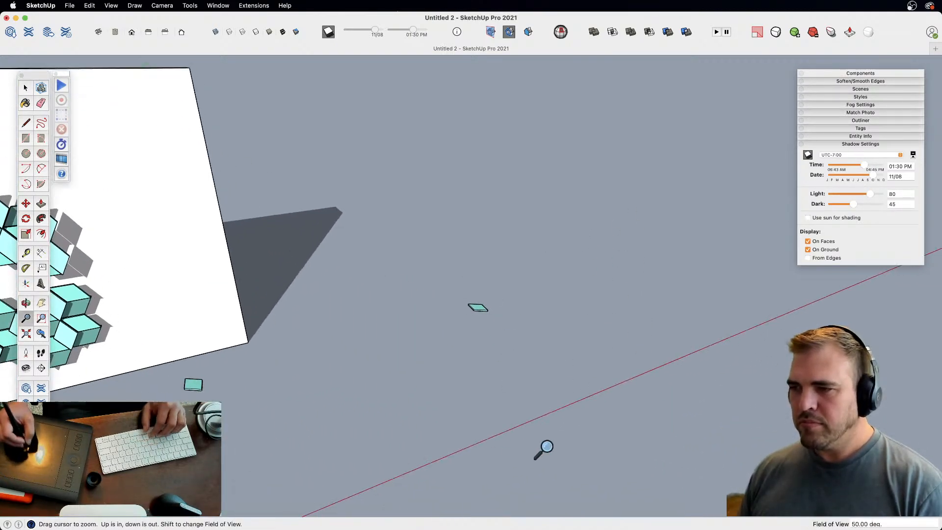
scroll(542, 311, "up", 4)
left_click(494, 338)
double_click(500, 343)
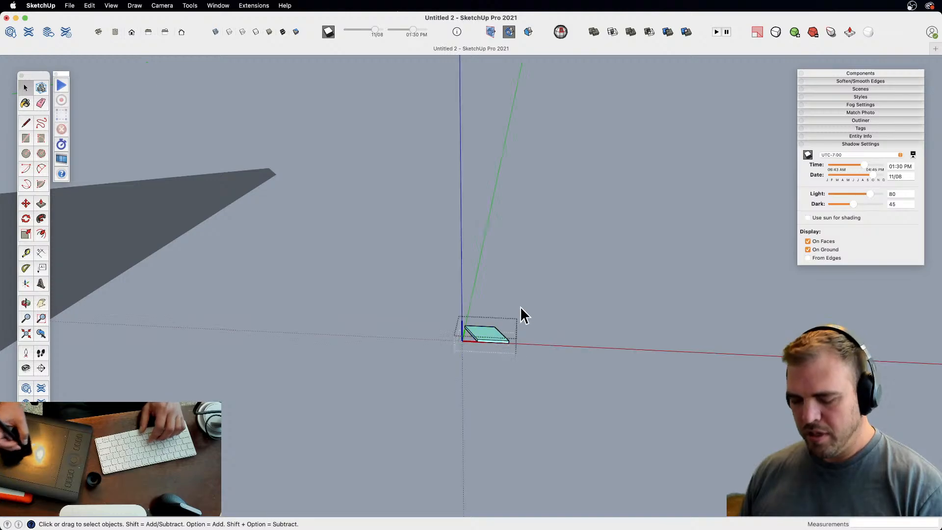
key("l")
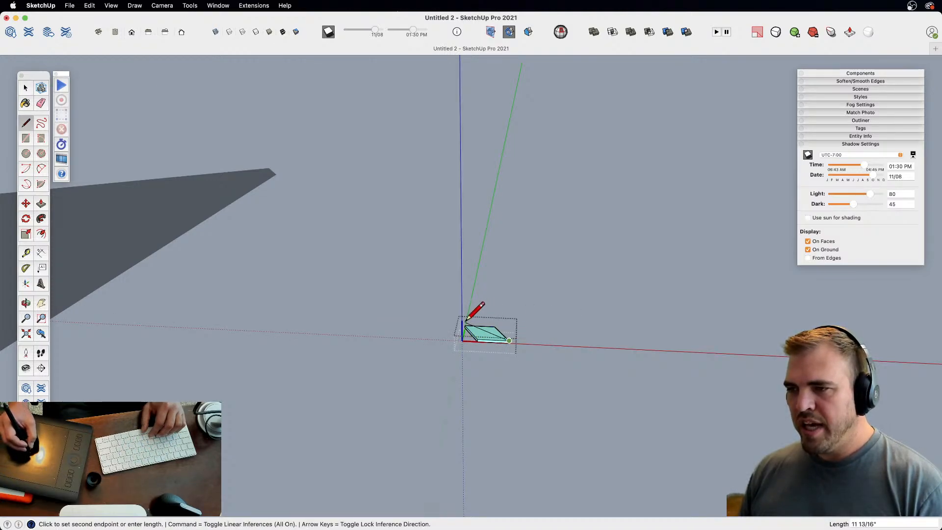
left_click(465, 324)
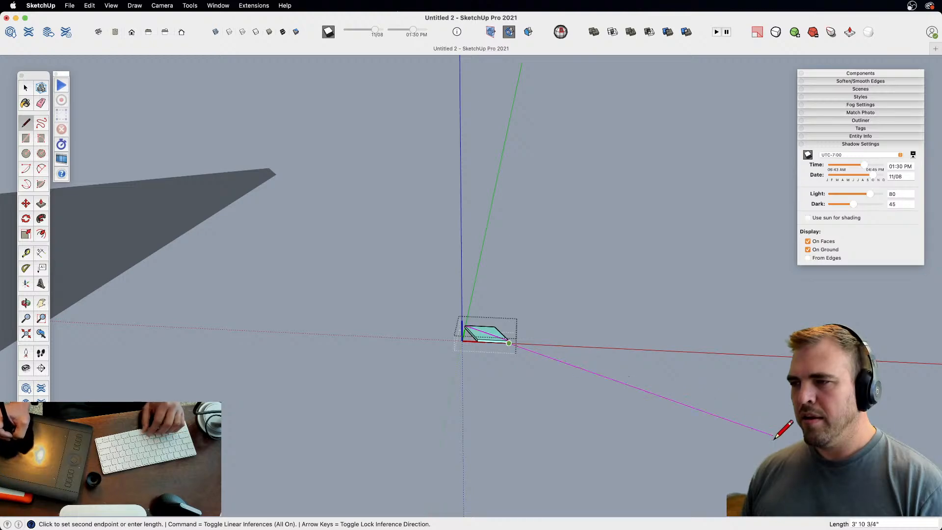
left_click(809, 449)
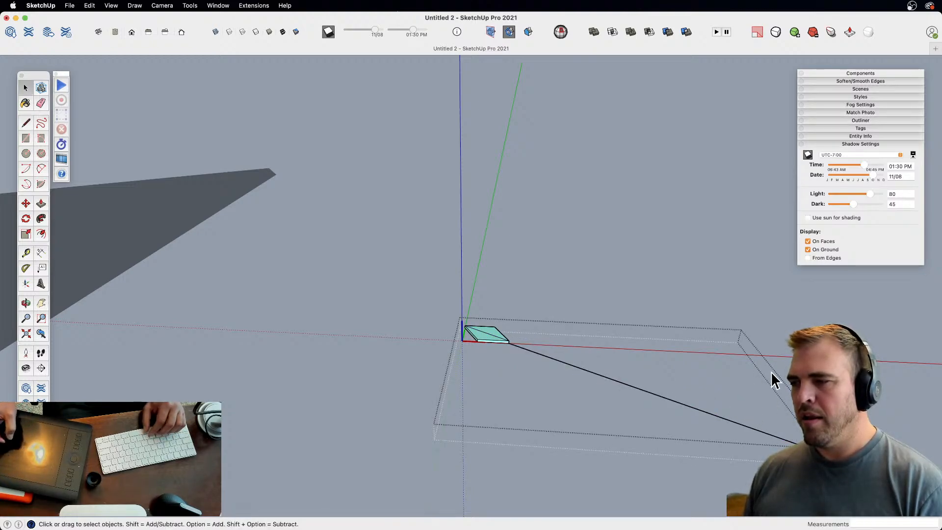
- Try to draw a flat circle centred on the far end of the diagonal line
middle_click_drag(773, 378, 510, 314)
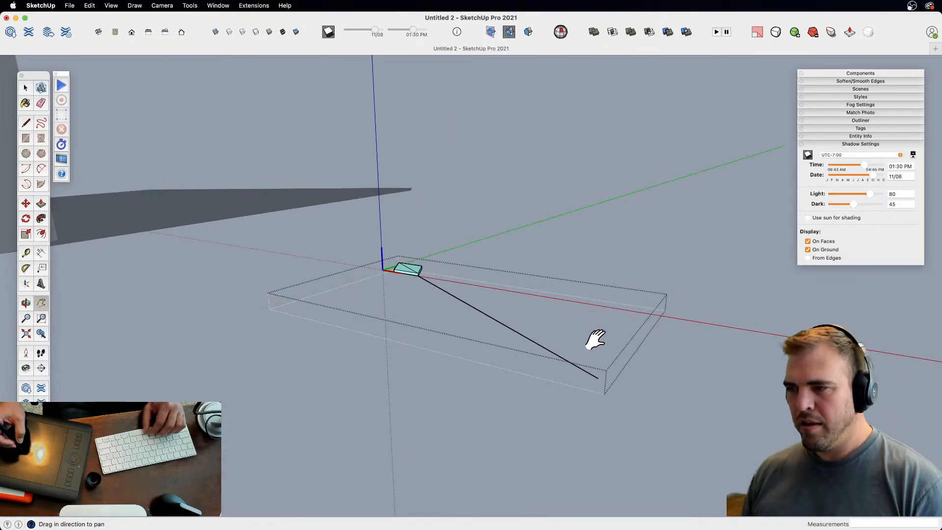
key("c")
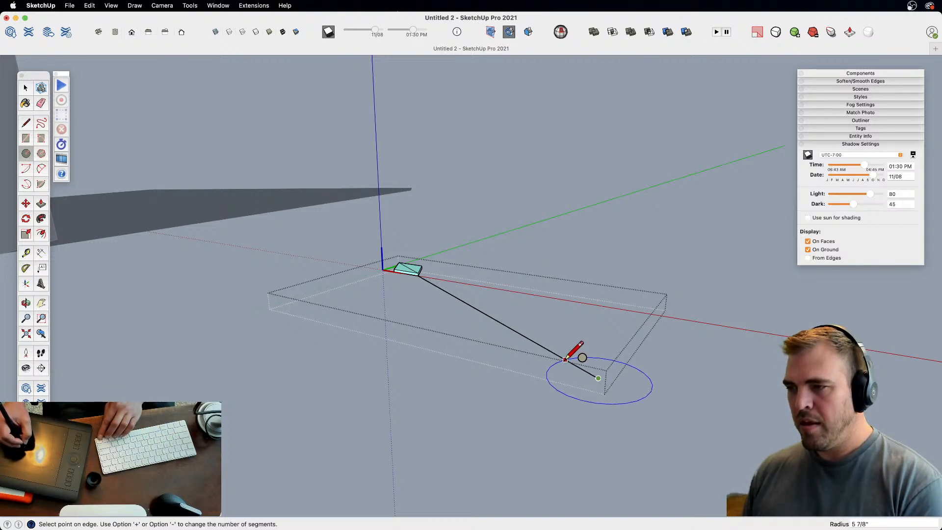
left_click(592, 362)
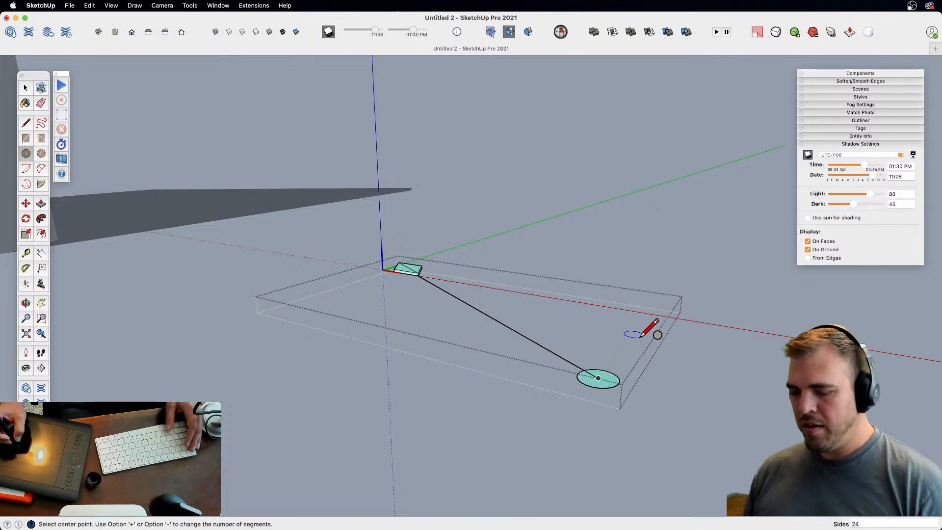
key("super+z")
key("space")
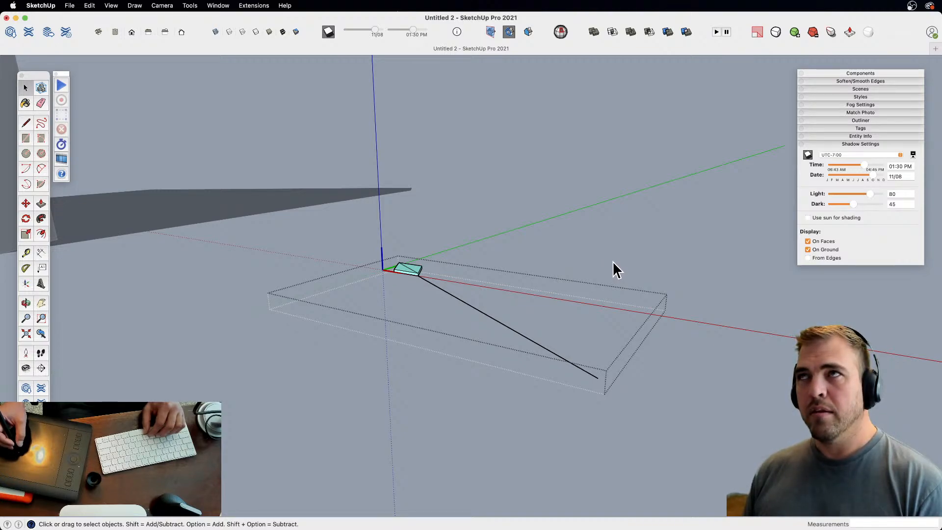
key("c")
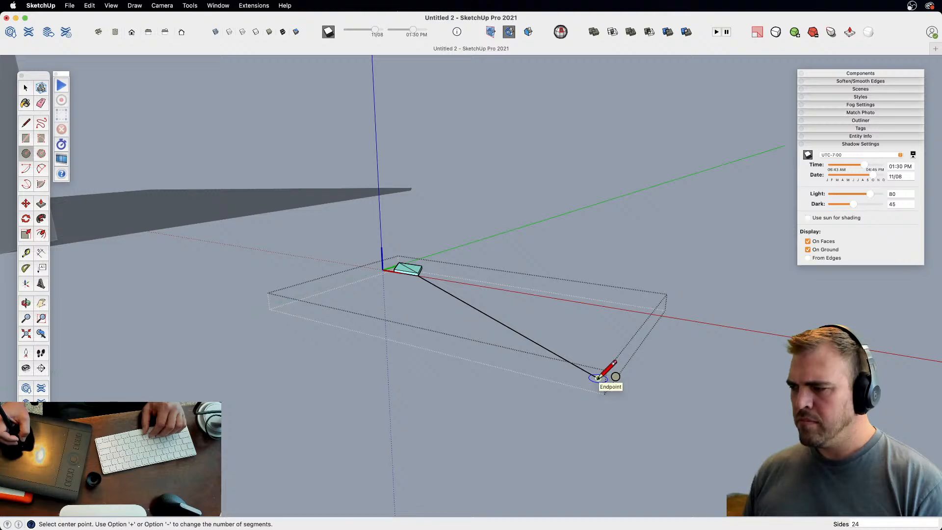
- Draw an upright rectangular face about 2 3/16" high at the diagonal line's far end and extrude it about 1 13/16" into a box
key("l")
left_click(598, 378)
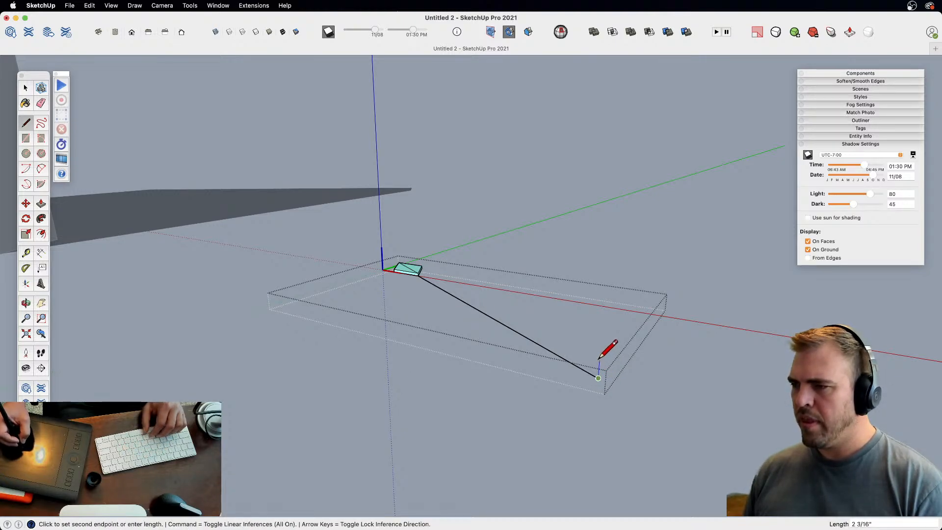
left_click(599, 361)
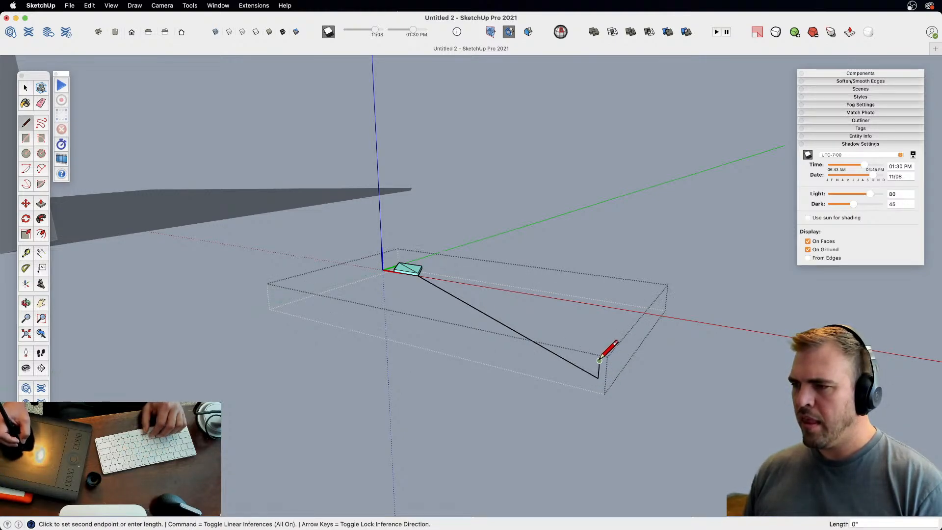
left_click(561, 357)
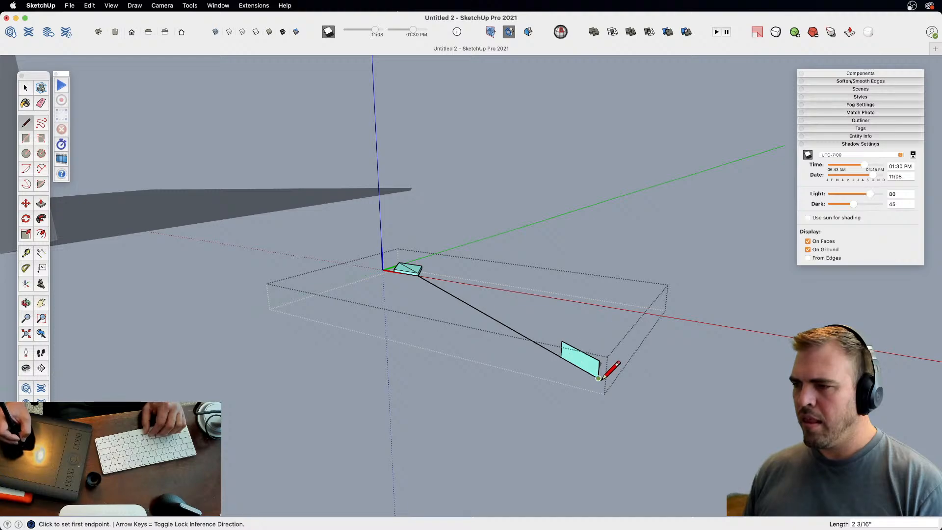
left_click(588, 370)
left_click(590, 384)
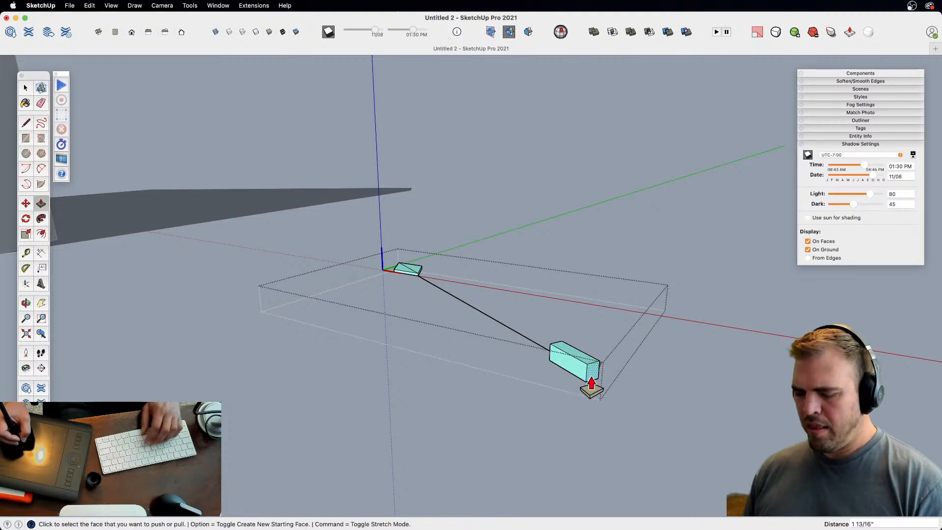
- Draw a circle of about 2 7/8" radius at the line's far end, parallel to the box's end face, and erase the helper box
key("c")
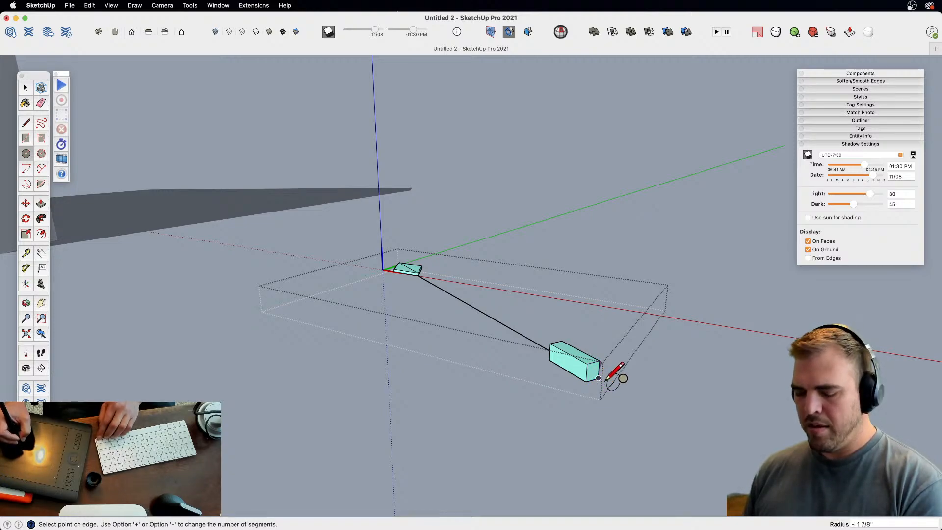
key("Escape")
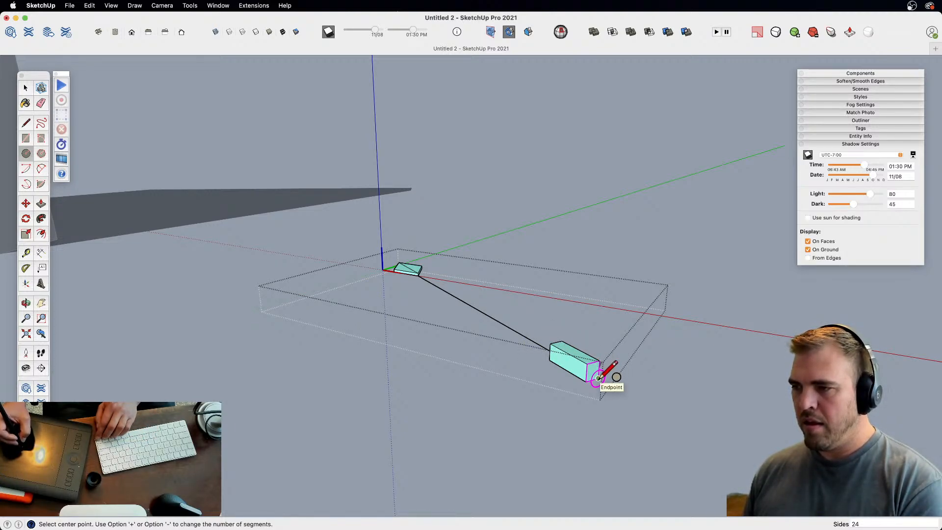
left_click(619, 372)
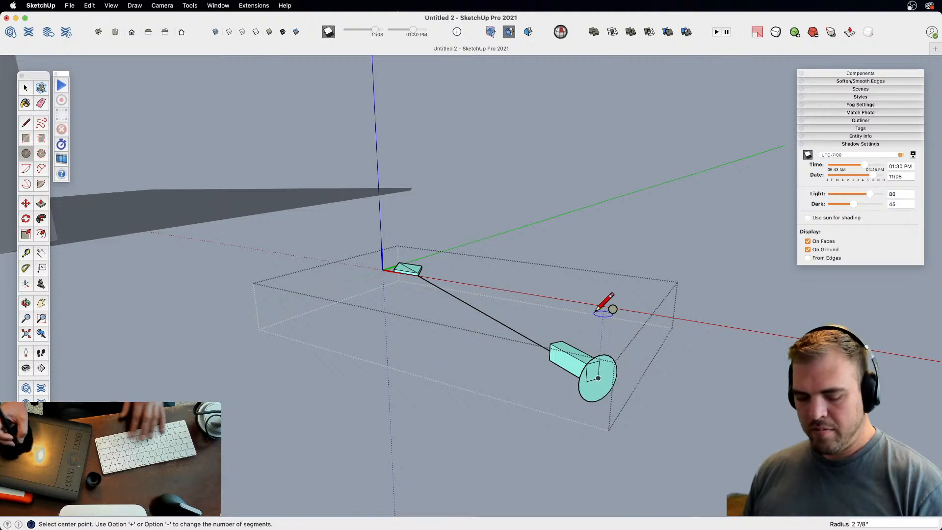
key("e")
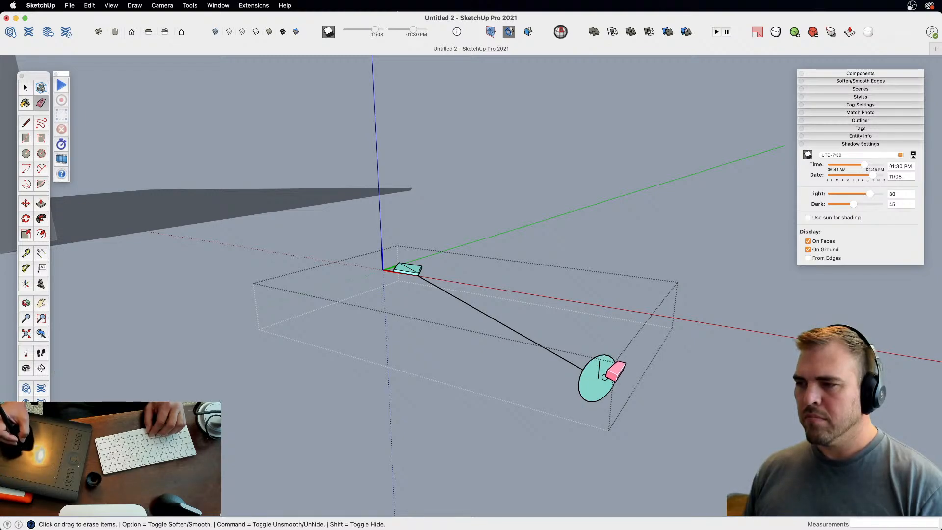
key("l")
left_click(559, 388)
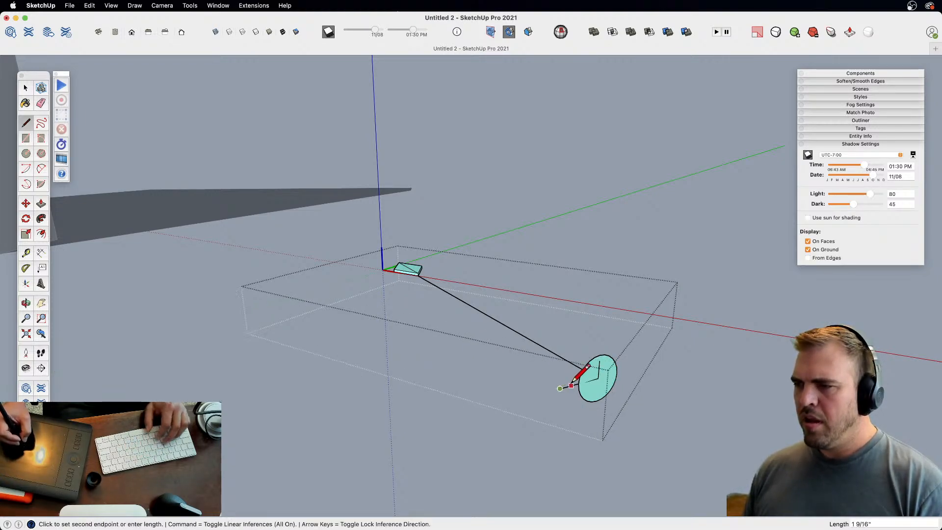
key("Escape")
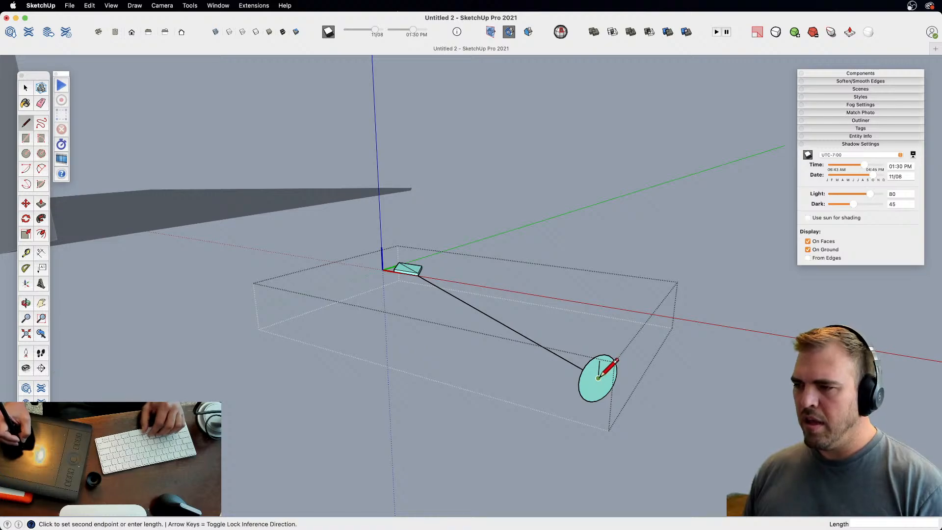
key("space")
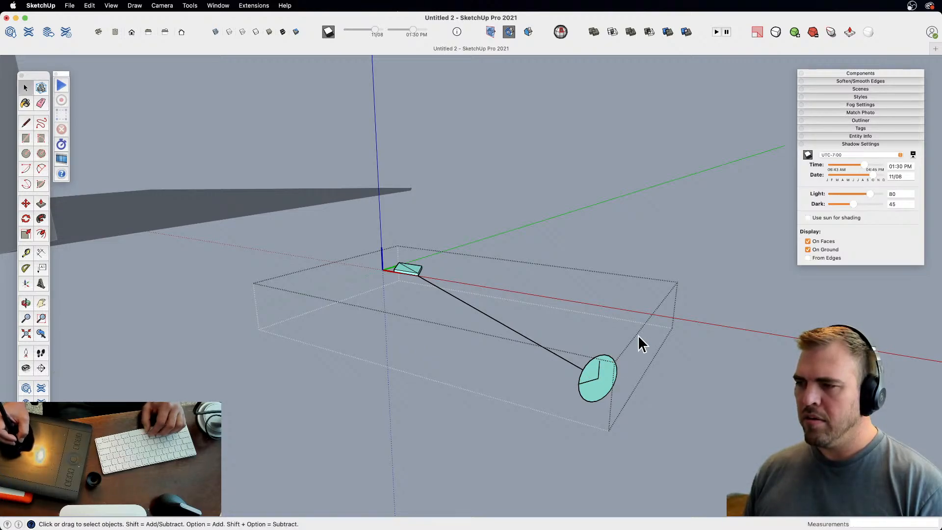
- Erase the leftover diagonal lines crossing the diamond's face inside the pendant component
left_click(516, 428)
middle_click_drag(450, 315, 431, 297)
double_click(429, 296)
key("e")
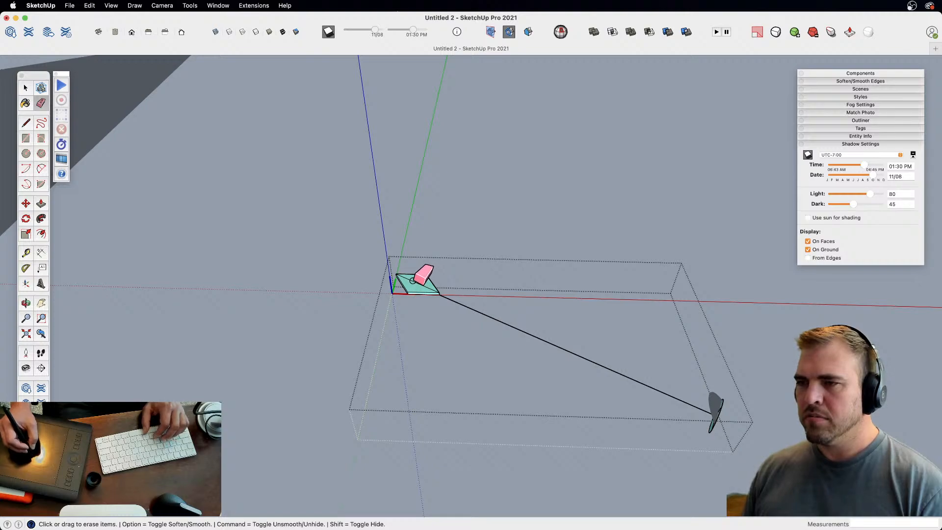
key("space")
mouse_move(400, 284)
middle_mouse_down("shift")
mouse_move(428, 289)
mouse_move(433, 169)
mouse_move(464, 281)
middle_mouse_up("shift")
key("m")
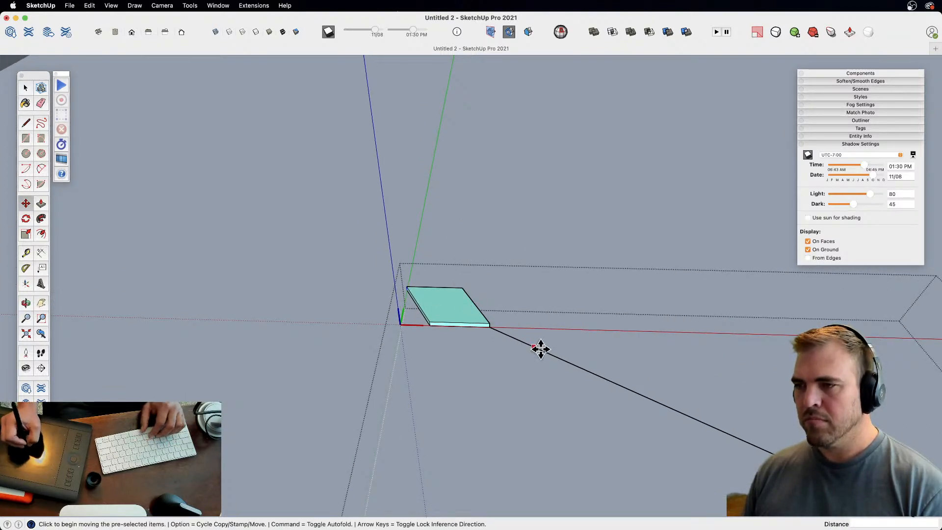
left_click(588, 373)
key("space")
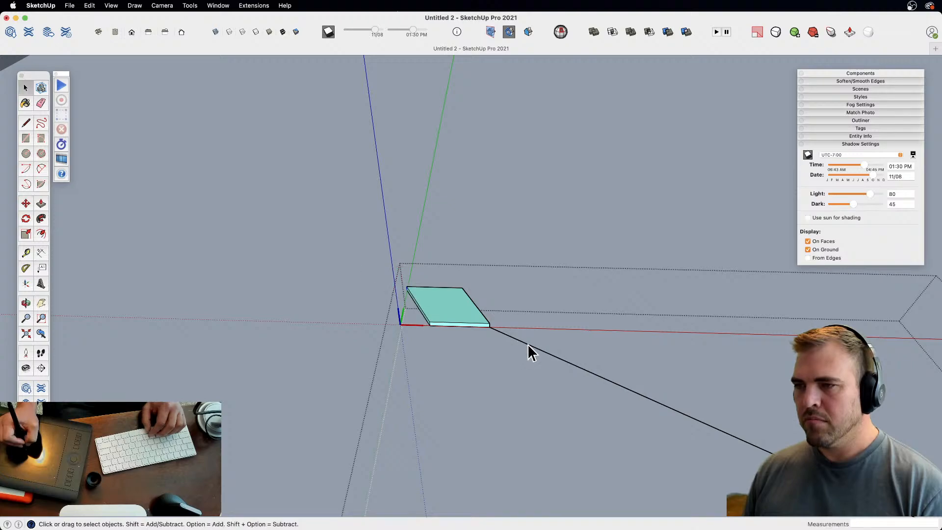
middle_click_drag(477, 306, 460, 265, "shift")
key("m")
left_click(401, 241)
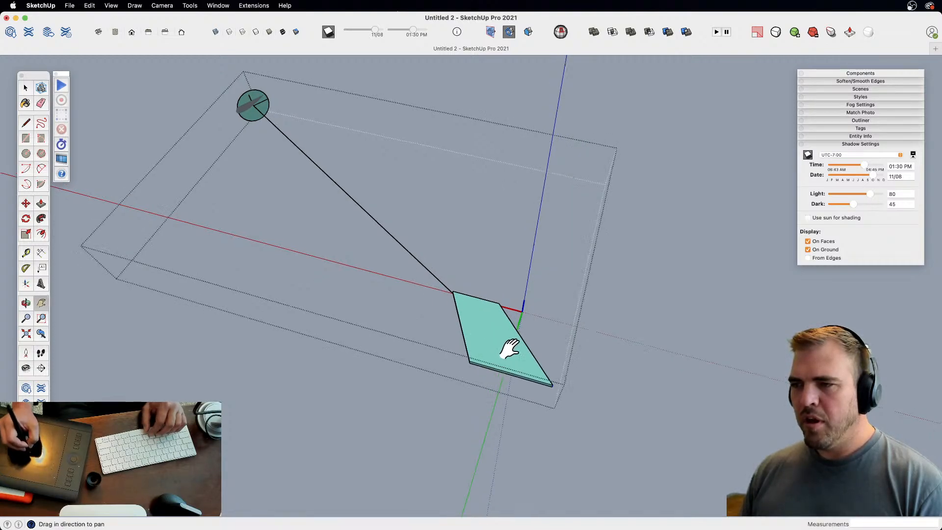
- Leave the component's editing mode and select the whole pendant assembly of disc, cord and diamond
middle_click_drag(505, 346, 352, 314)
left_click_drag(353, 314, 352, 338)
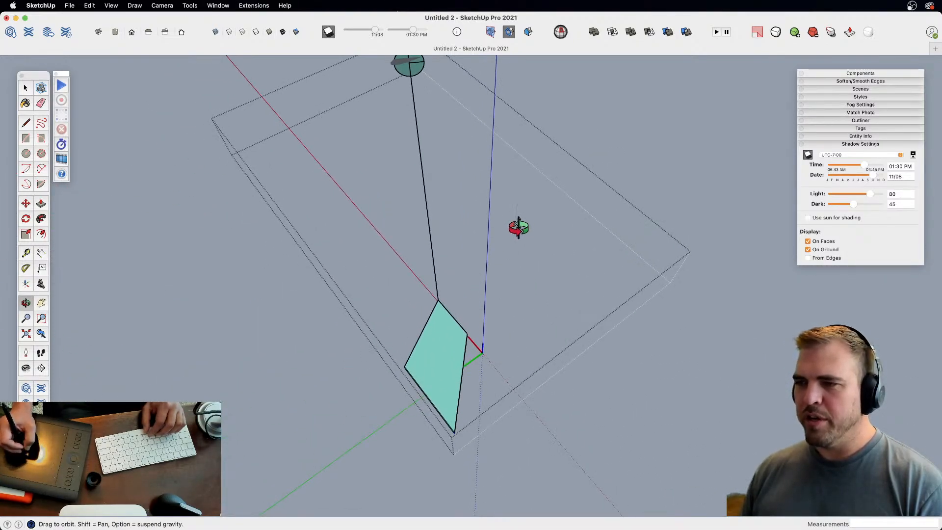
key("z")
left_click_drag(519, 228, 540, 360)
key("space")
left_click(564, 362)
key("z")
left_click_drag(449, 263, 452, 294)
key("h")
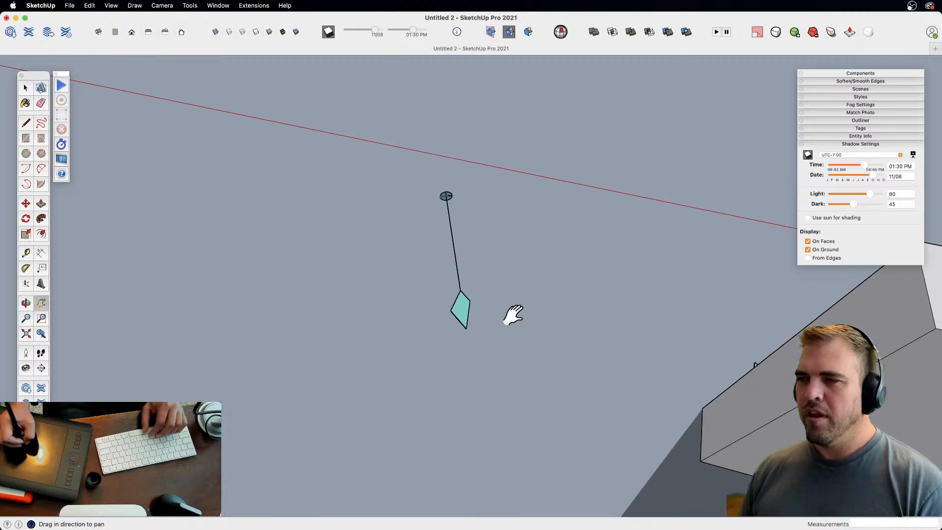
left_click_drag(513, 315, 554, 367)
key("o")
left_click_drag(515, 353, 328, 367)
left_click_drag(564, 373, 398, 387)
key("space")
left_click_drag(488, 407, 470, 400)
- Rotate the selected pendant assembly upright so the disc lies flat above the diamond
key("z")
key("h")
left_click_drag(512, 406, 530, 281)
key("o")
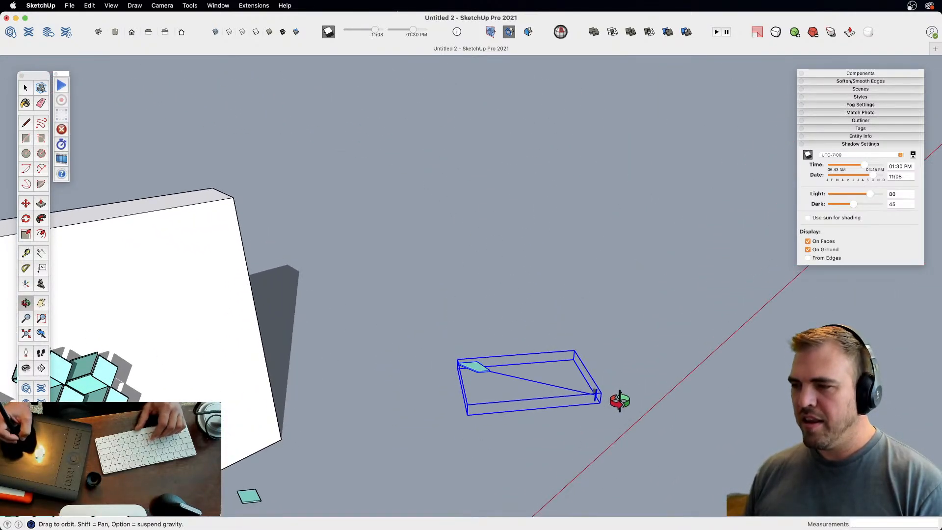
key("z")
left_click_drag(608, 387, 580, 301)
key("h")
left_click_drag(616, 410, 564, 312)
key("q")
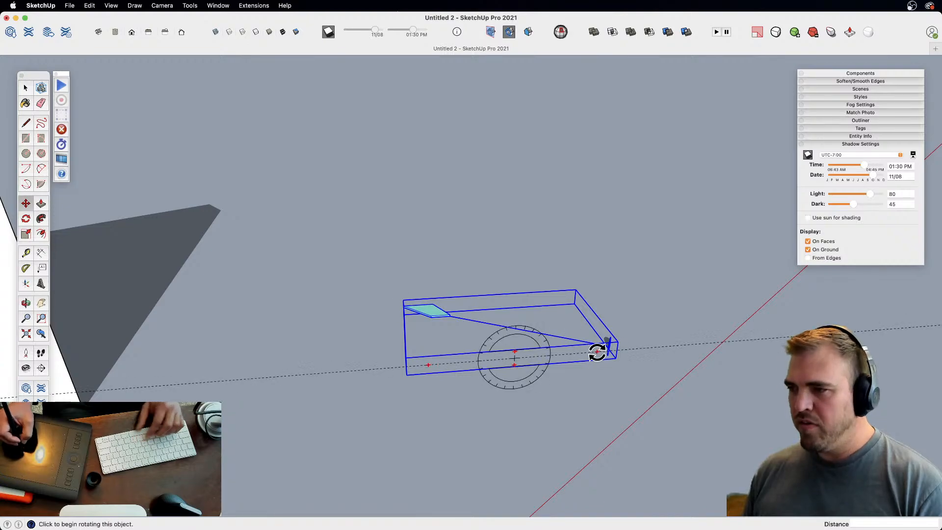
left_click(515, 358)
left_click(568, 332)
left_click(512, 329)
- Rotate the pendant assembly 30 degrees about the diamond's cord corner, in the plane of its face, so the cord hangs vertically
key("m")
key("o")
left_click_drag(517, 339, 689, 384)
key("z")
left_click_drag(527, 407, 515, 345)
key("h")
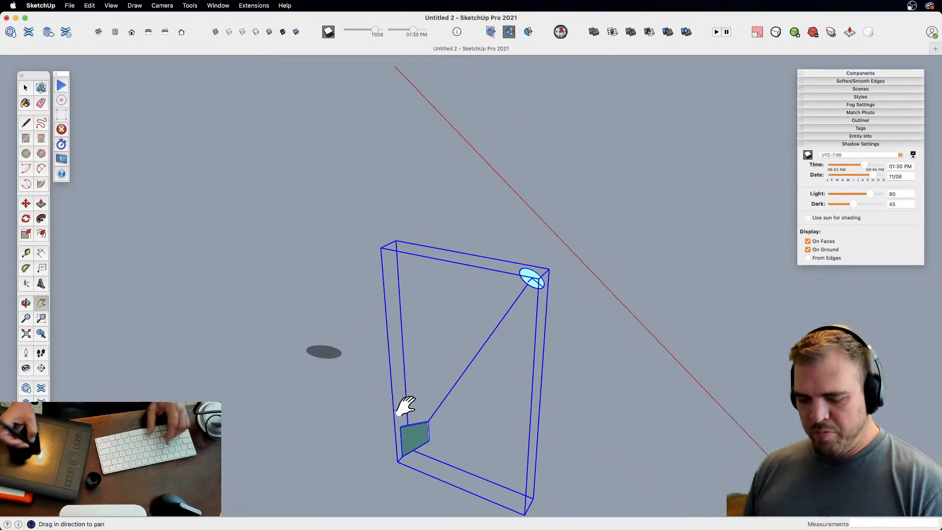
key("q")
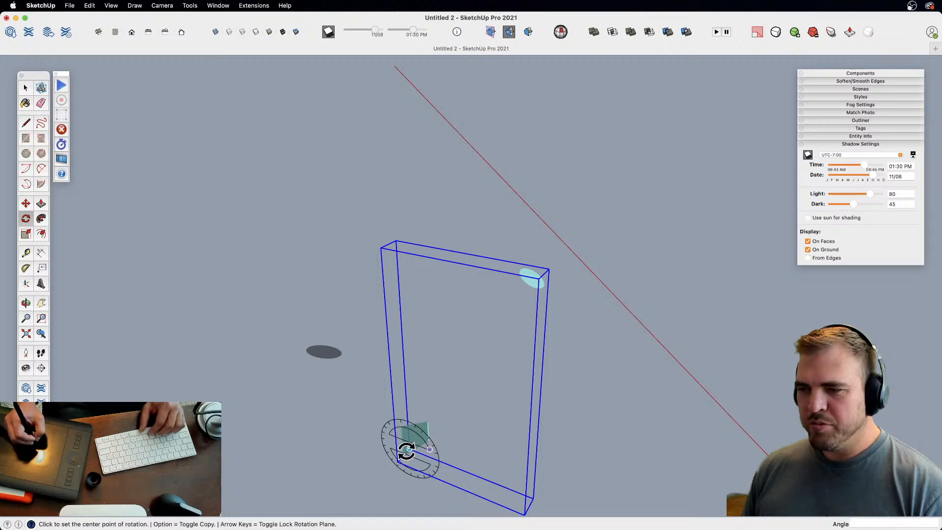
key("o")
left_click_drag(447, 364, 493, 274)
key("z")
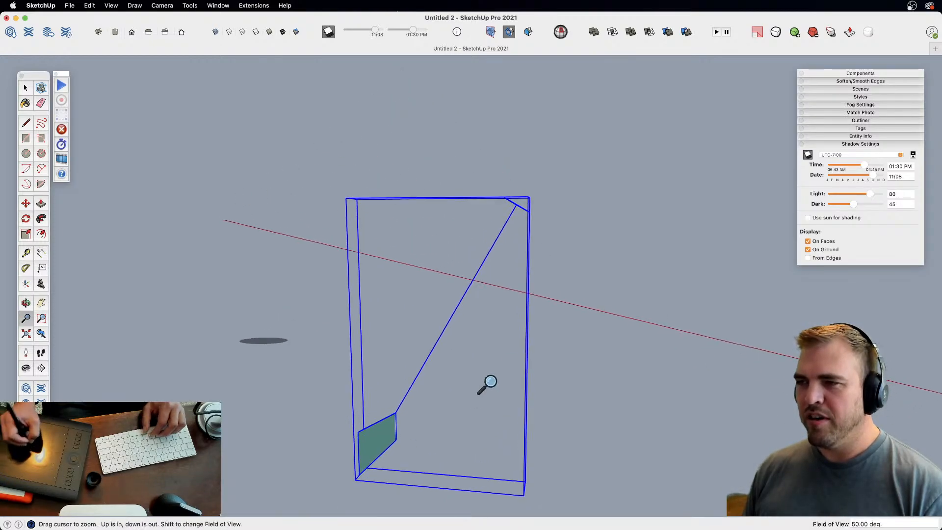
left_click_drag(487, 383, 525, 231)
key("q")
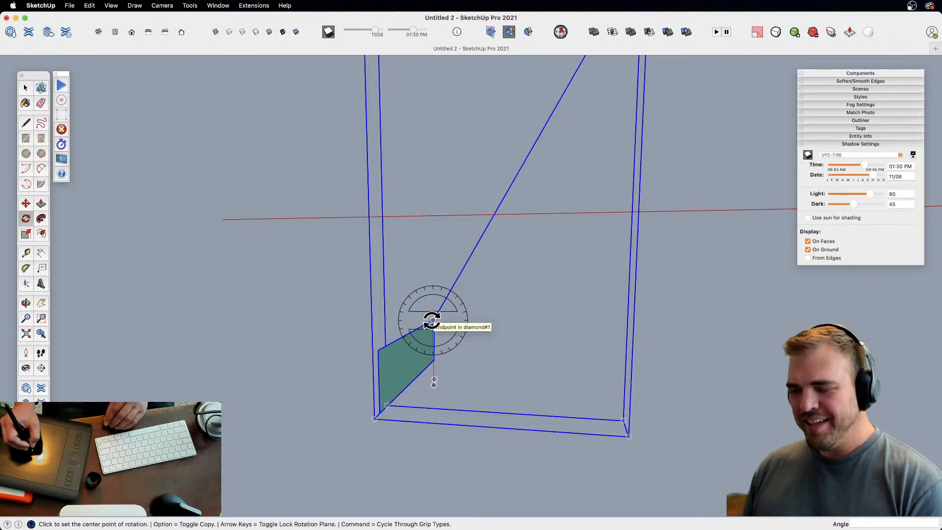
key("Down")
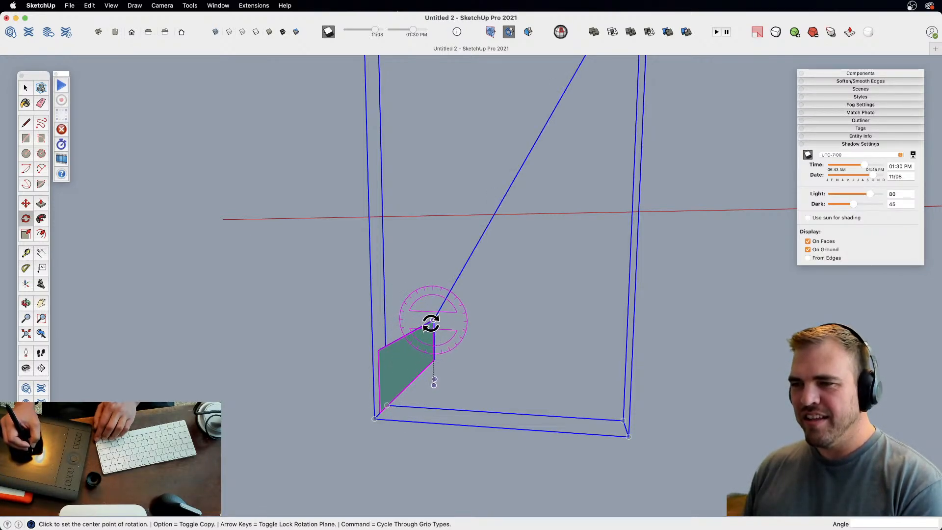
left_click(432, 322)
left_click(471, 257)
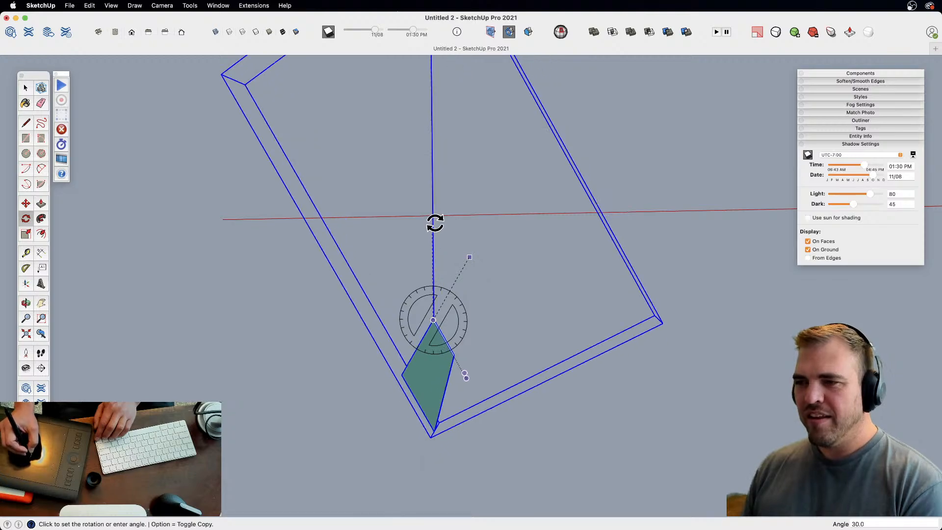
left_click(478, 233)
- Explode the rotated pendant assembly and make its parts into a new component with the default settings
middle_click_drag(497, 228, 547, 294)
key("space")
left_click(501, 338)
left_click(471, 383)
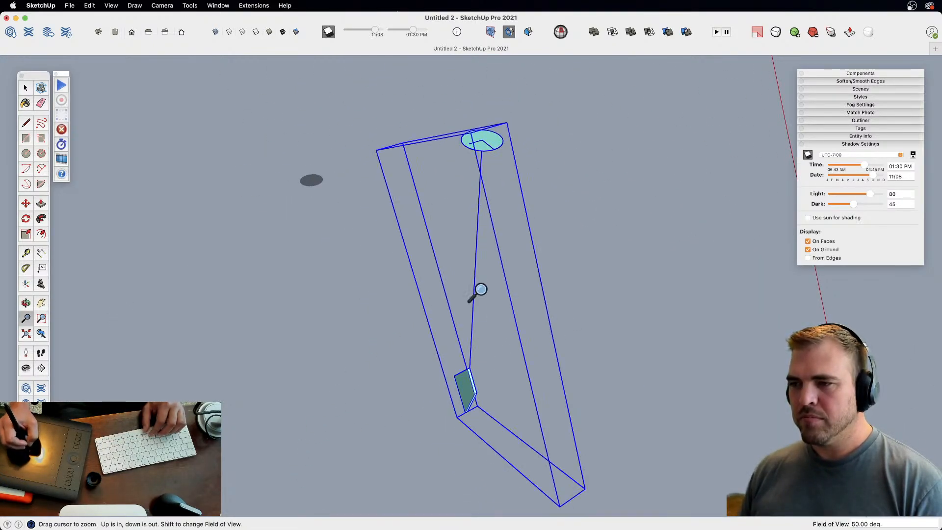
mouse_move(477, 289)
middle_mouse_down()
mouse_move(451, 301)
mouse_move(478, 282)
middle_mouse_up()
key("shift+g")
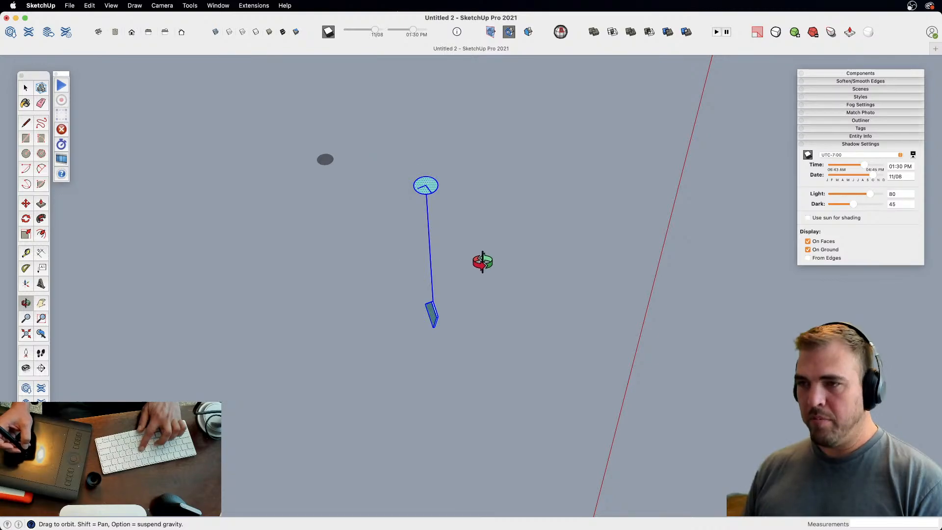
key("space")
key("g")
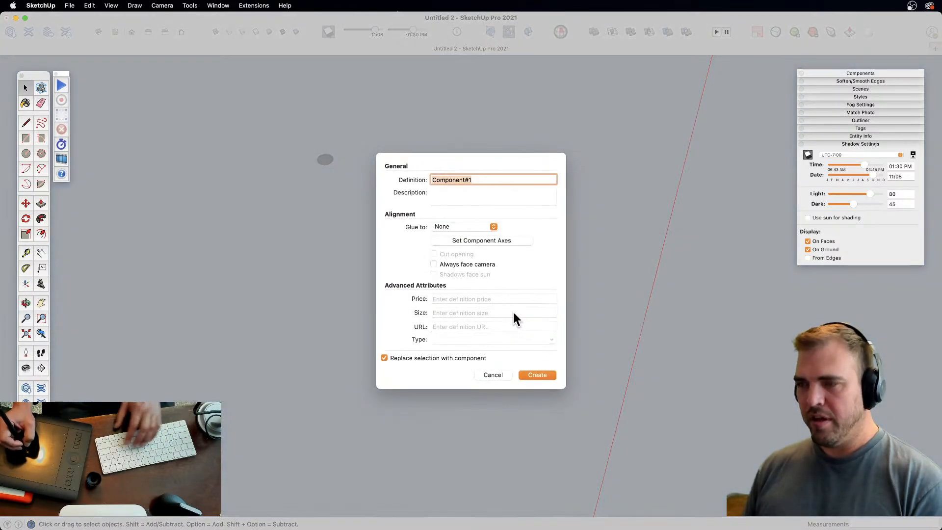
key("Return")
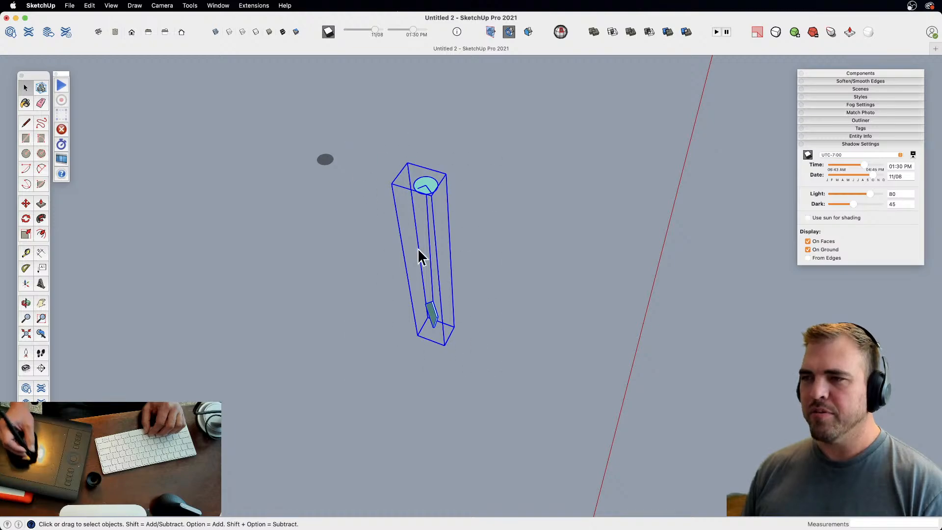
- Copy the pendant component three times, spreading the copies irregularly around the original at the same height
scroll(461, 304, "down", 2)
key("m")
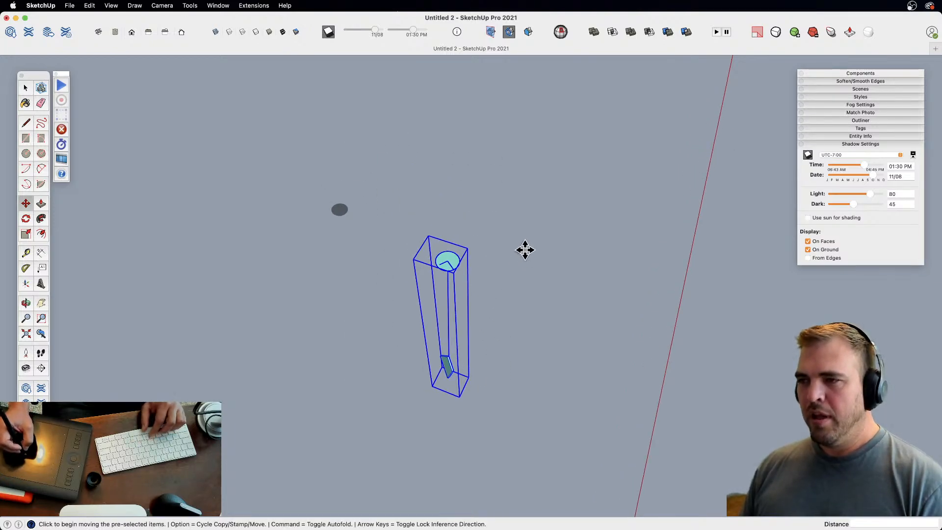
left_click(524, 250)
key("alt")
left_click(569, 250)
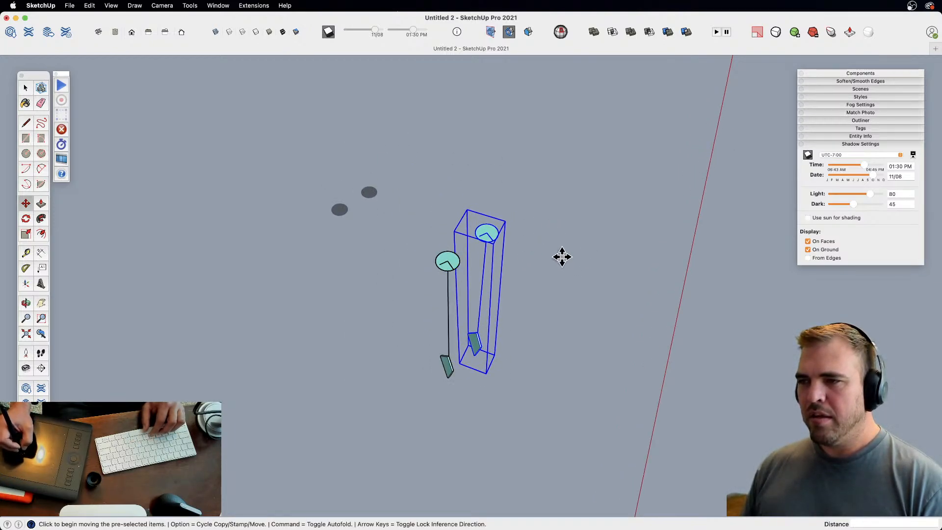
key("alt")
left_click(560, 257)
left_click(599, 278)
key("alt")
left_click(633, 278)
left_click(608, 328)
- Place three more pendant copies, one beside the front pendant and two along the cluster's side and back
key("alt")
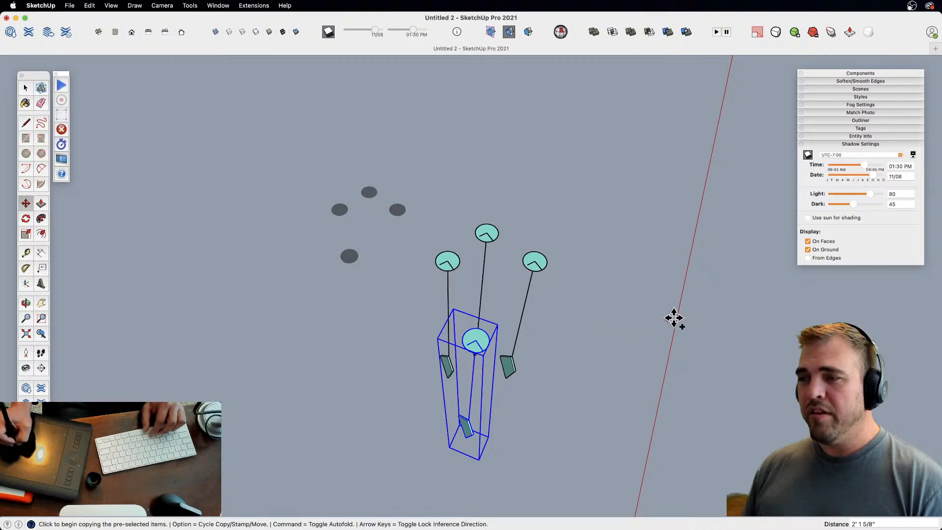
left_click(673, 318)
left_click(619, 317)
key("alt")
left_click(597, 320)
left_click(590, 256)
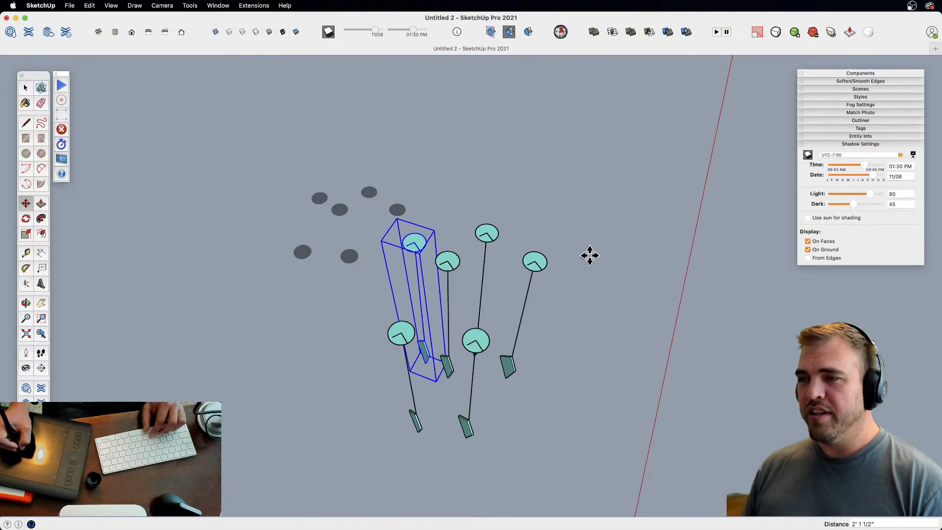
left_click(579, 237)
key("alt")
left_click(601, 197)
- Add three further pendant copies to widen the cluster on the side nearest the red axis
left_click(573, 182)
key("alt")
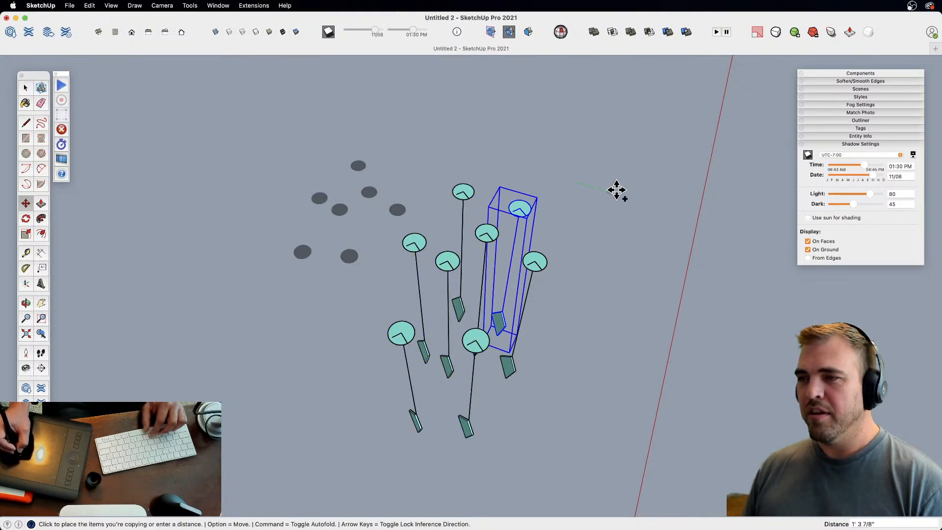
left_click(616, 190)
left_click(602, 179)
key("alt")
left_click(640, 240)
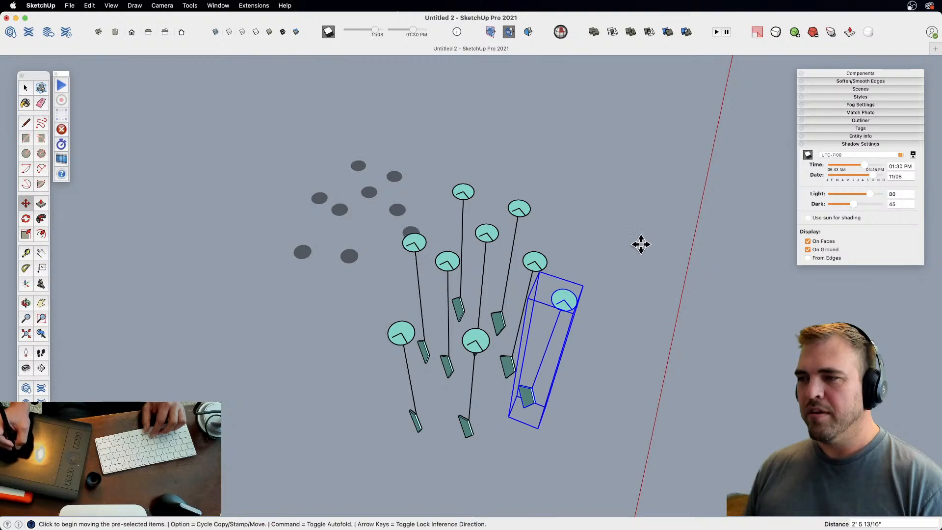
left_click(641, 244)
key("alt")
left_click(656, 216)
- Fill out the cluster with three last pendant copies, two at the back and one on the side farthest from the red axis
left_click(697, 218)
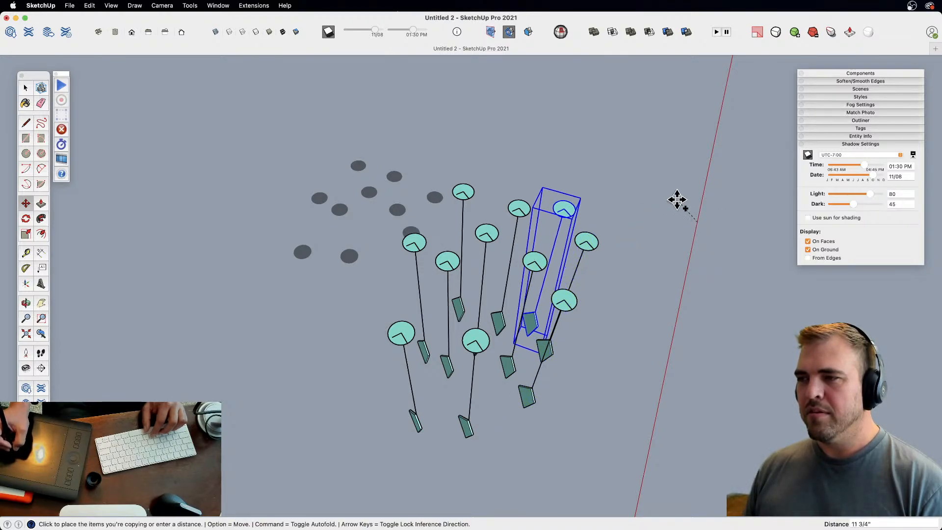
key("alt")
left_click(652, 163)
left_click(657, 145)
key("alt")
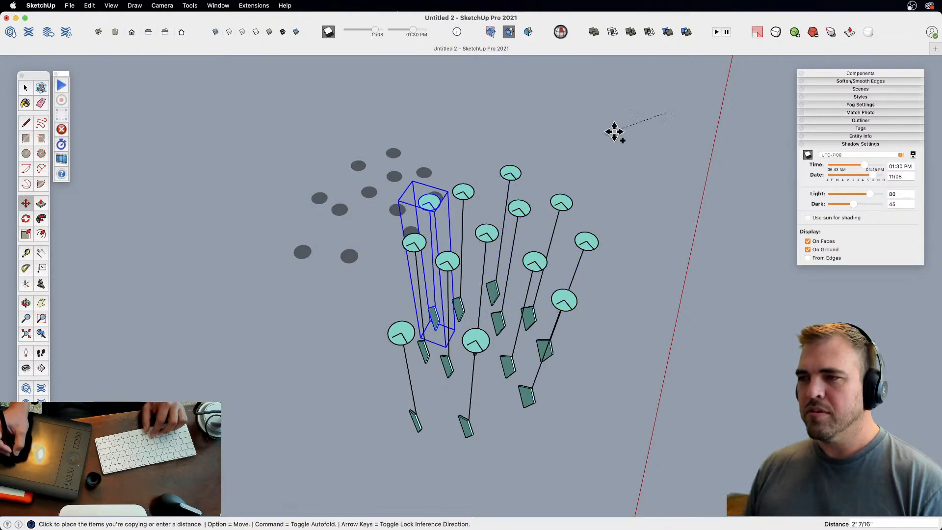
left_click(614, 169)
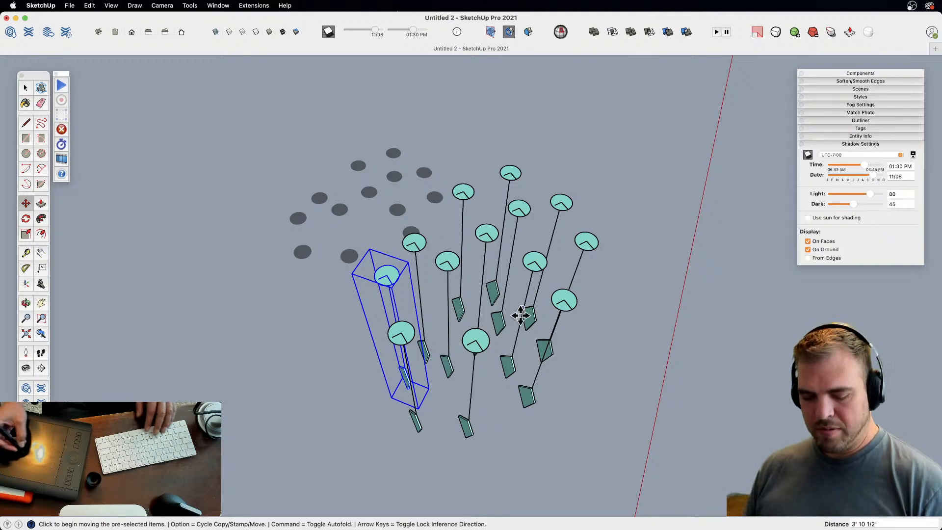
- Select two neighbouring pendants in the cluster and raise them vertically by about 8 inches
middle_click_drag(522, 315, 457, 161)
key("space")
left_click(455, 230)
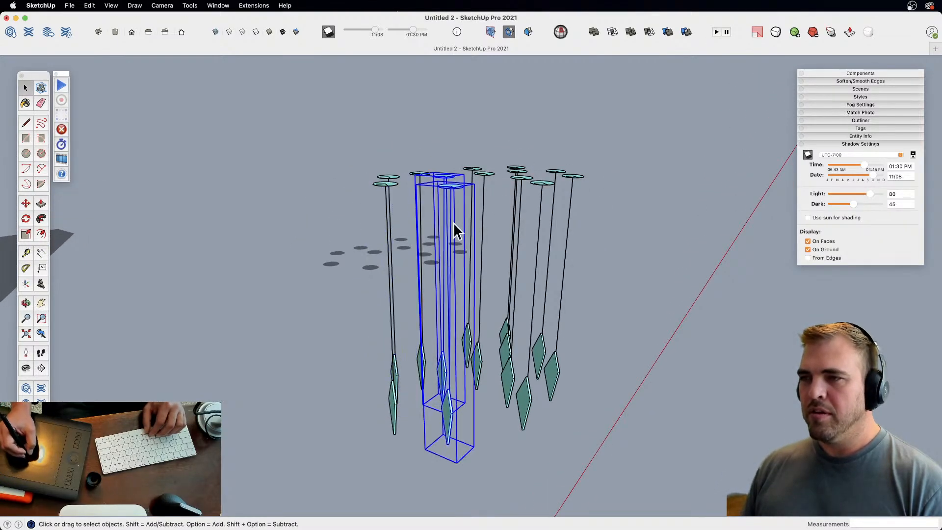
key("m")
left_click(446, 399)
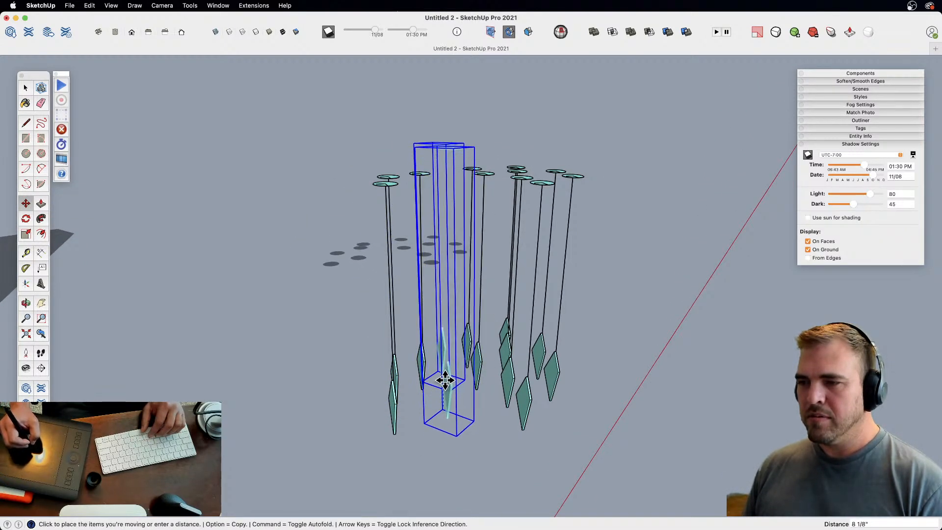
left_click(447, 379)
- Select three pendants spread around the cluster and lower them vertically by about 8 inches
key("space")
left_click(521, 354)
left_click(552, 369, "shift")
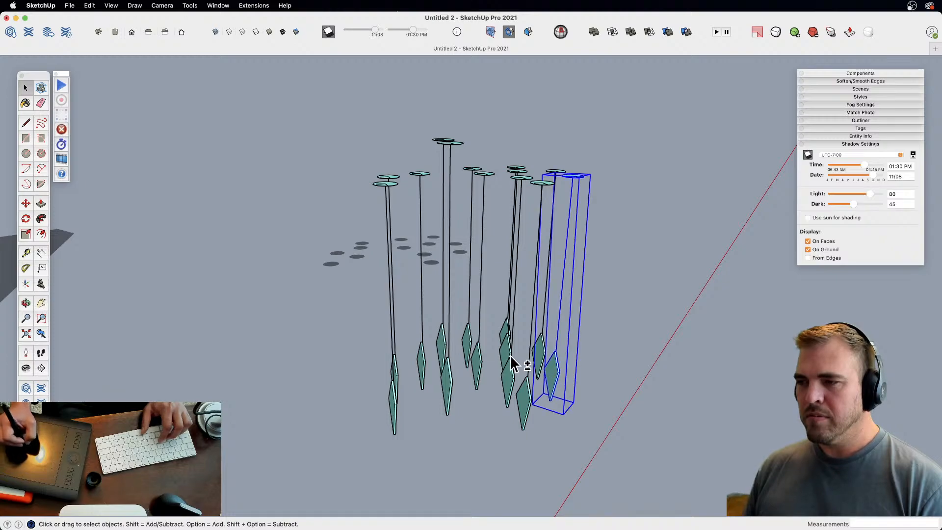
left_click(505, 329, "shift")
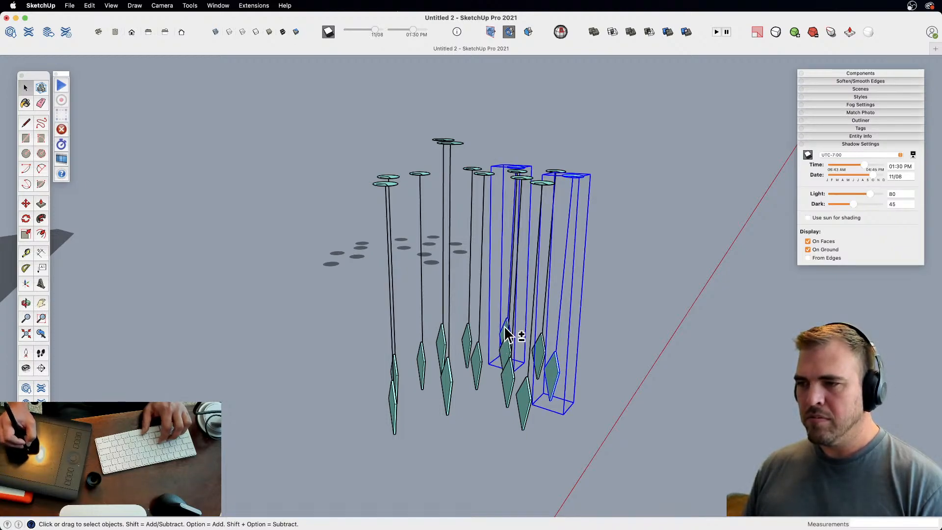
double_click(394, 409, "shift")
key("h")
middle_click_drag(524, 352, 544, 263)
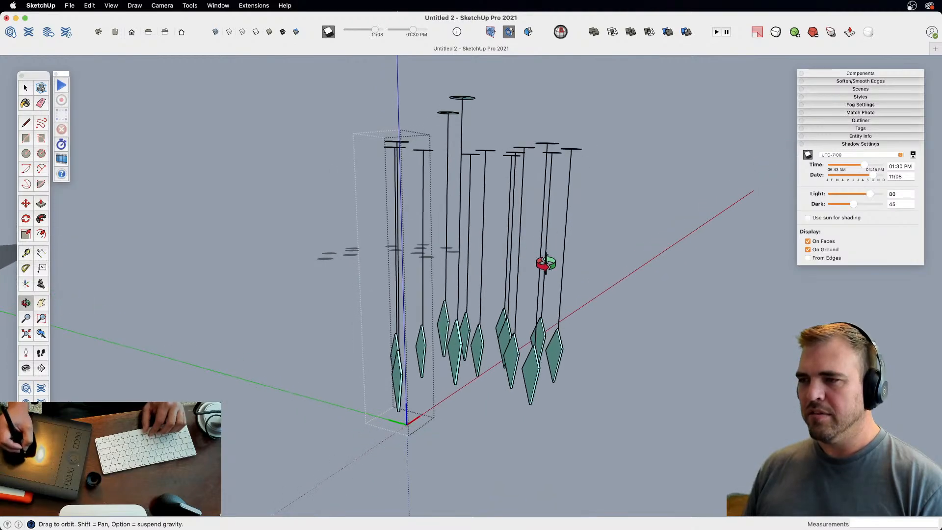
key("space")
left_click(593, 354)
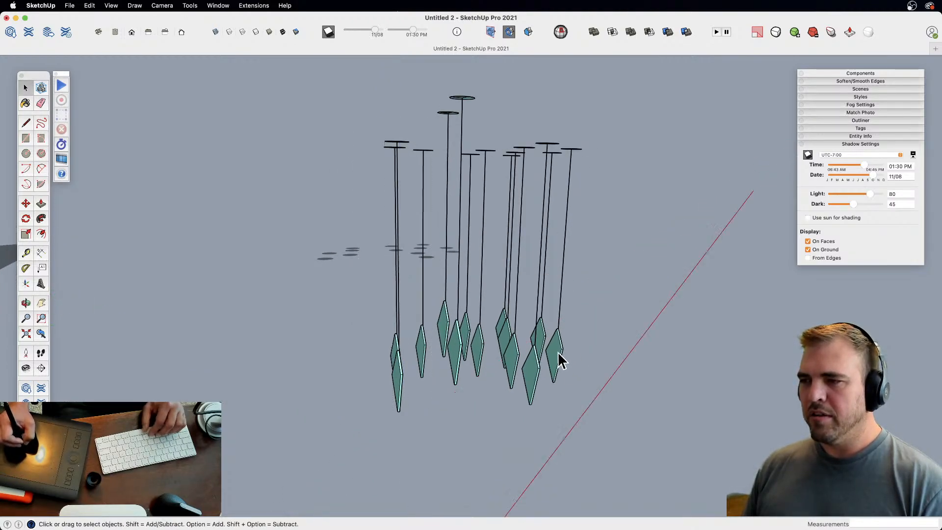
left_click(557, 354)
left_click(398, 383, "shift")
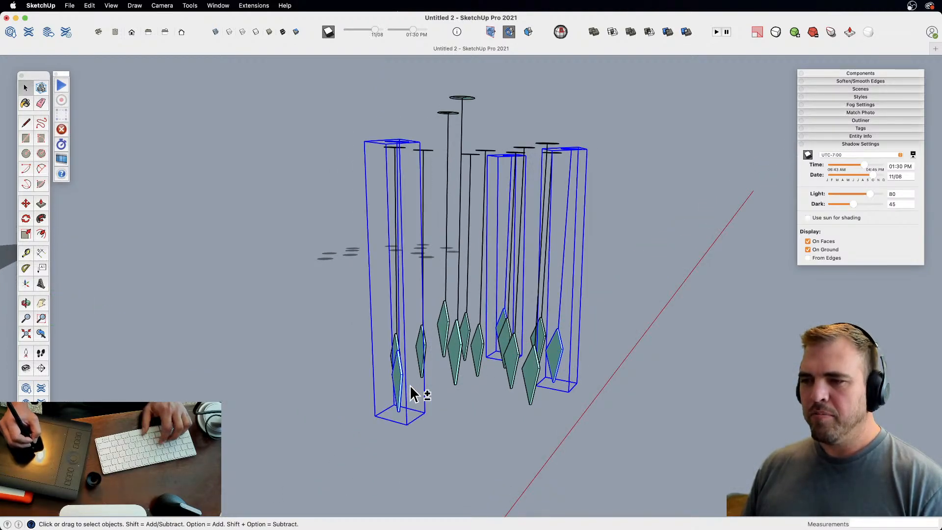
key("m")
left_click(554, 385)
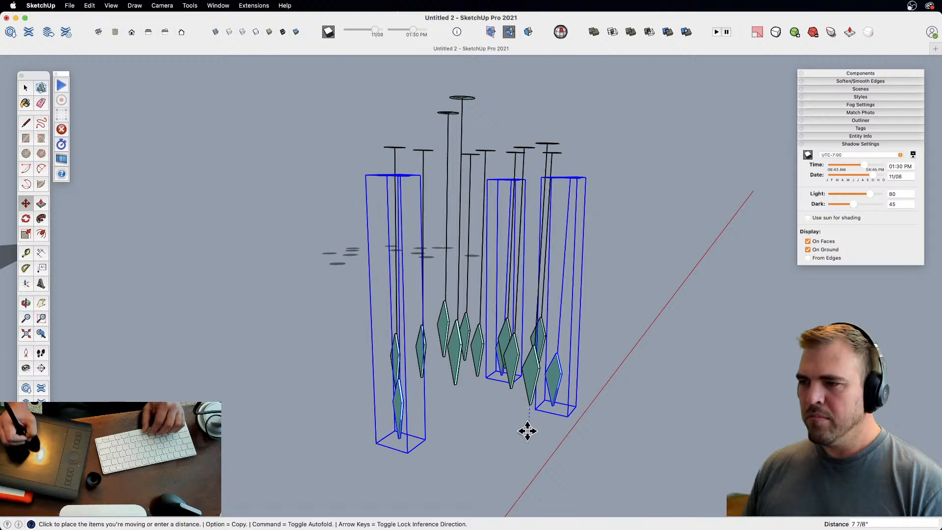
left_click(527, 431)
- Copy the pendant nearest the red axis to an open spot across that axis, away from the cluster
middle_click_drag(527, 289, 493, 456)
key("space")
scroll(560, 311, "down", 3)
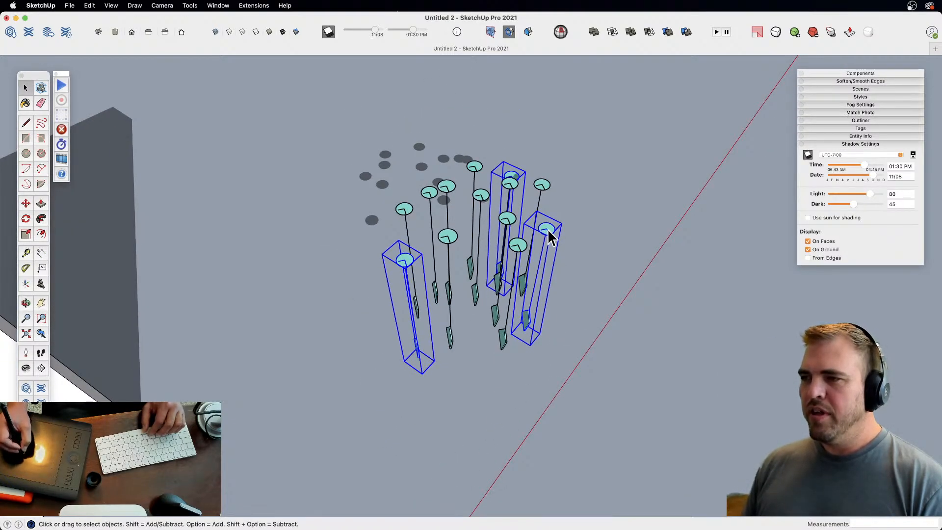
left_click(547, 228)
key("m")
left_click(597, 267)
key("alt")
left_click(751, 307)
key("space")
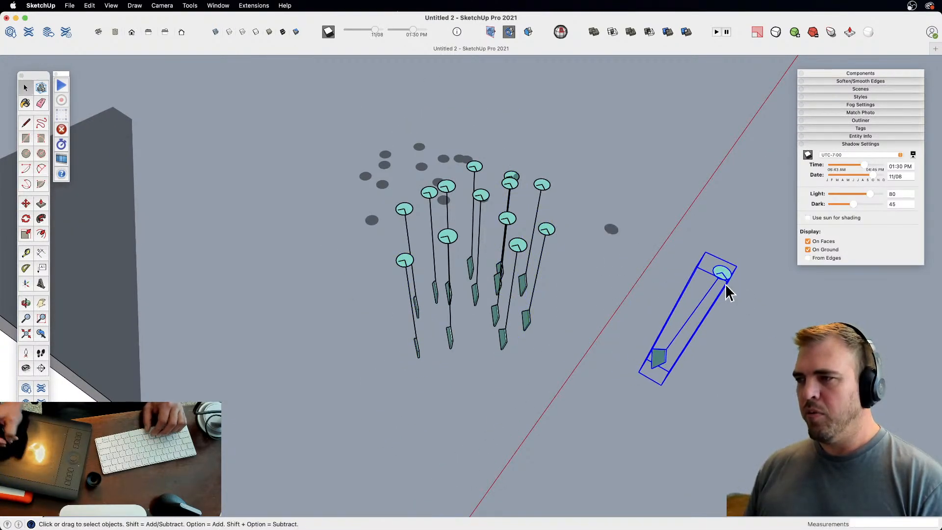
- Open the lone pendant component, select all its geometry, and try rotating it about its canopy
double_click(723, 273)
left_click_drag(626, 230, 748, 443)
middle_click_drag(720, 390, 630, 330, "shift")
key("q")
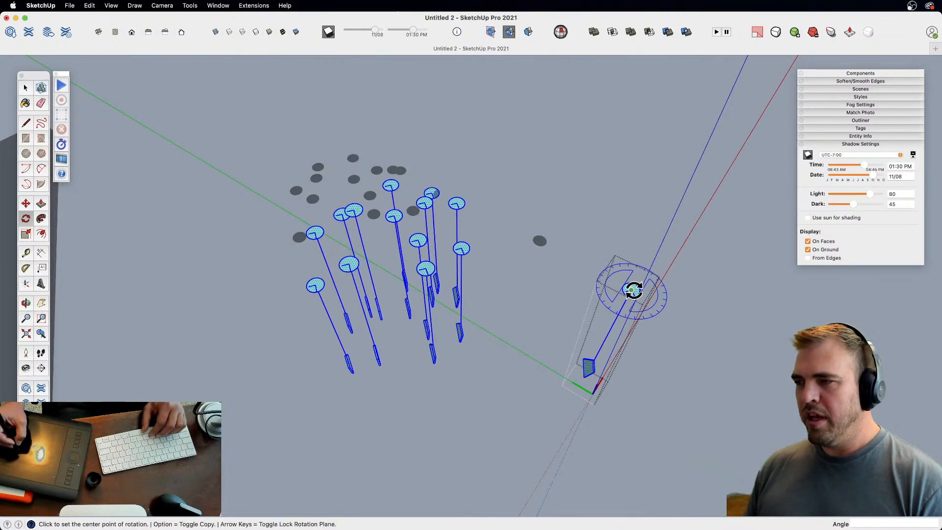
left_click(683, 316)
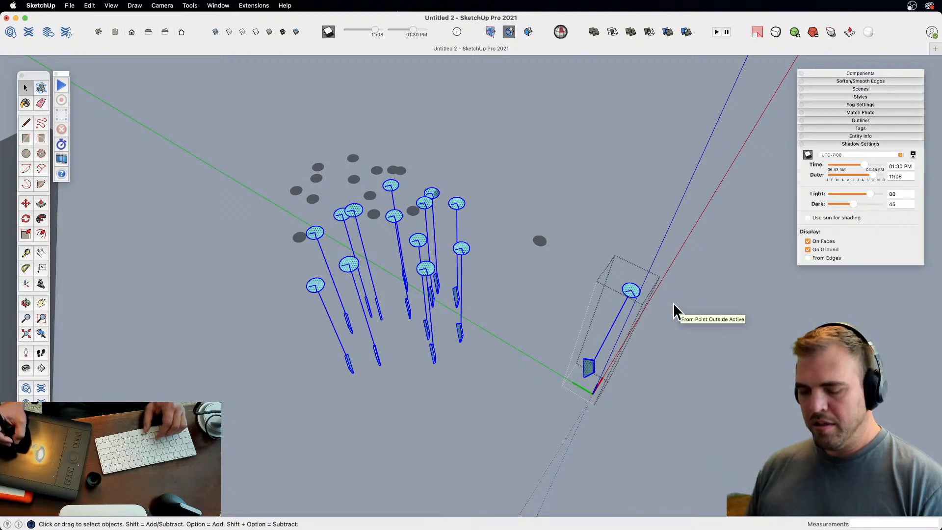
key("q")
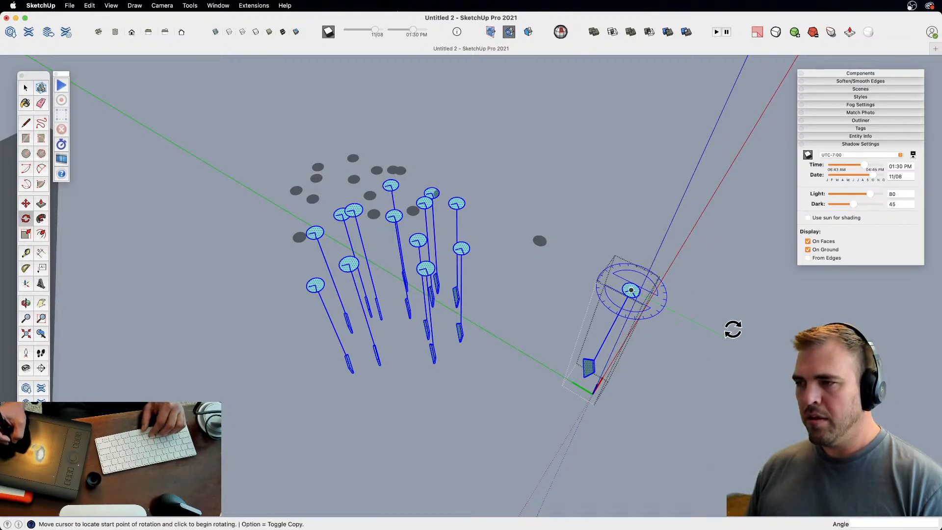
left_click(685, 223)
key("space")
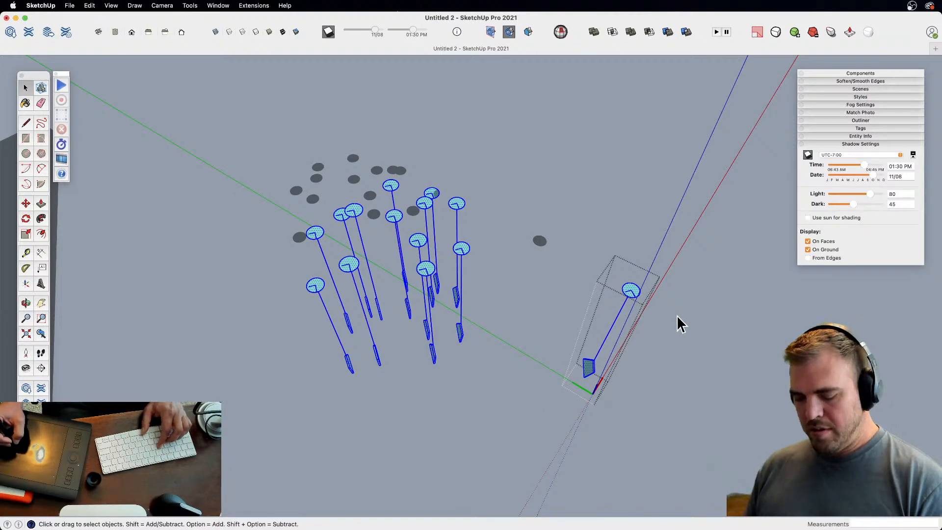
- Try rotating the lone pendant's geometry about an off-centre point beside its canopy so all copies swing together
key("q")
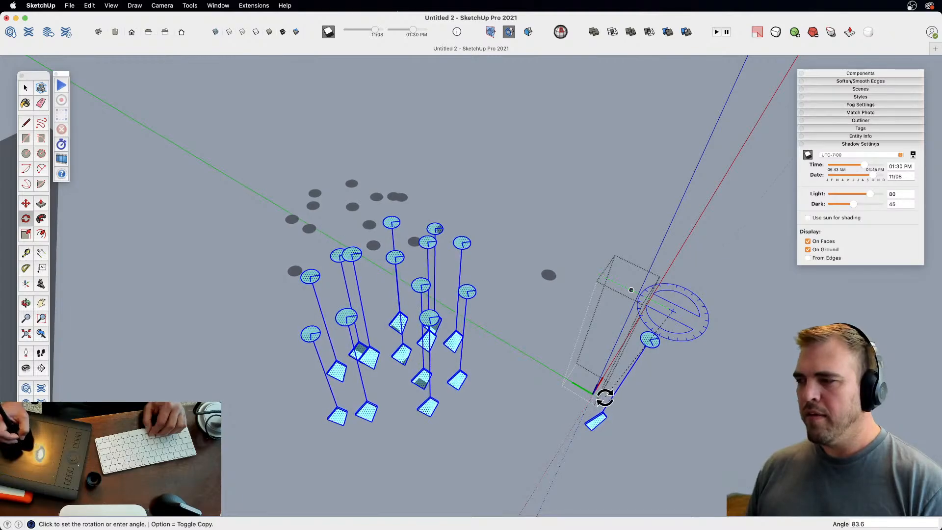
key("o")
left_click_drag(582, 348, 588, 201)
key("h")
left_click_drag(582, 314, 574, 251)
key("z")
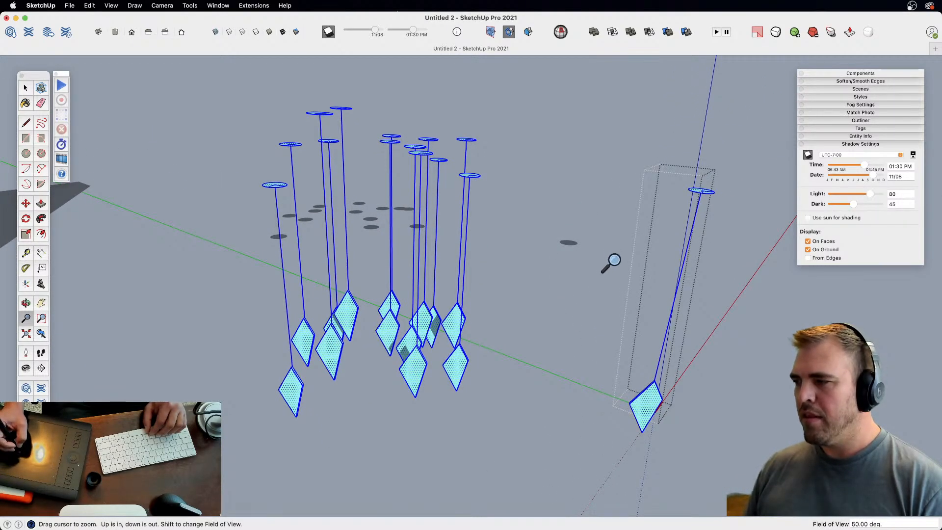
key("Escape")
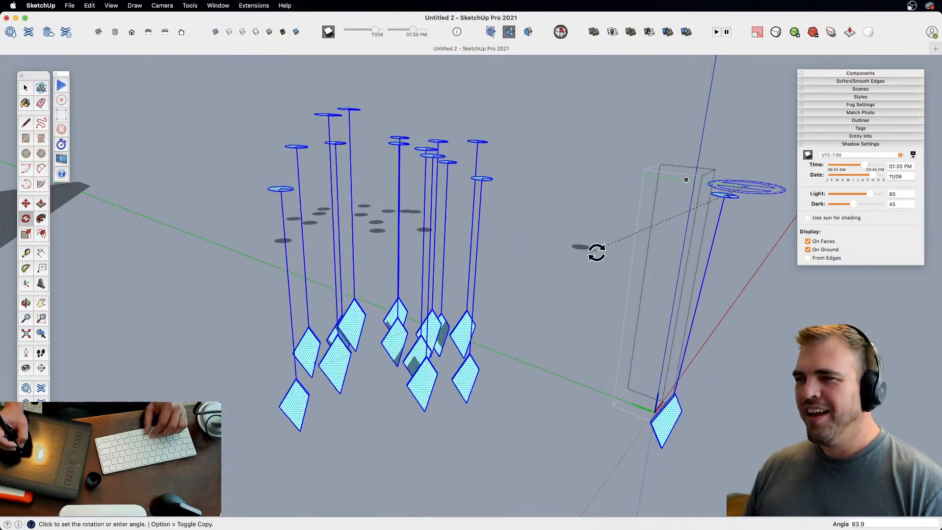
left_click(580, 200)
key("space")
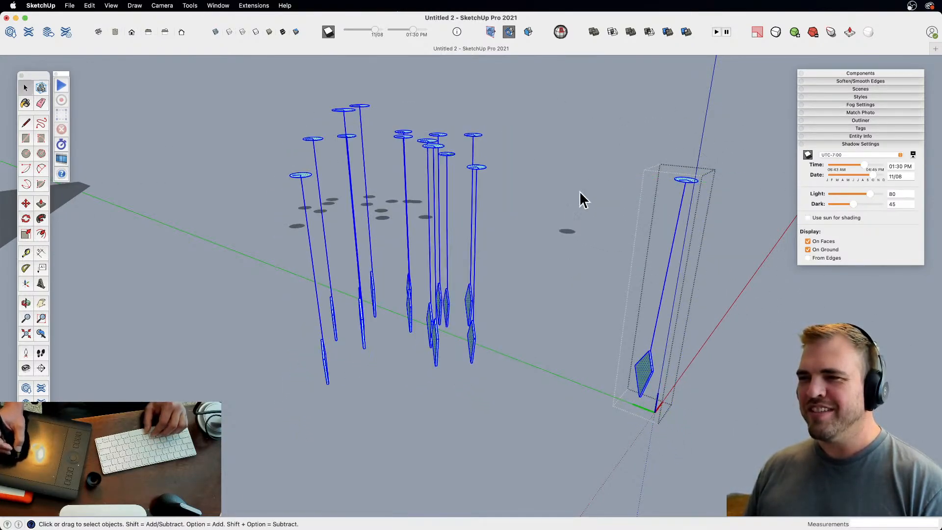
- Close the component, select four pendants in the cluster and mirror them with a green scale of -1
middle_click_drag(580, 199, 564, 397)
left_click(542, 256)
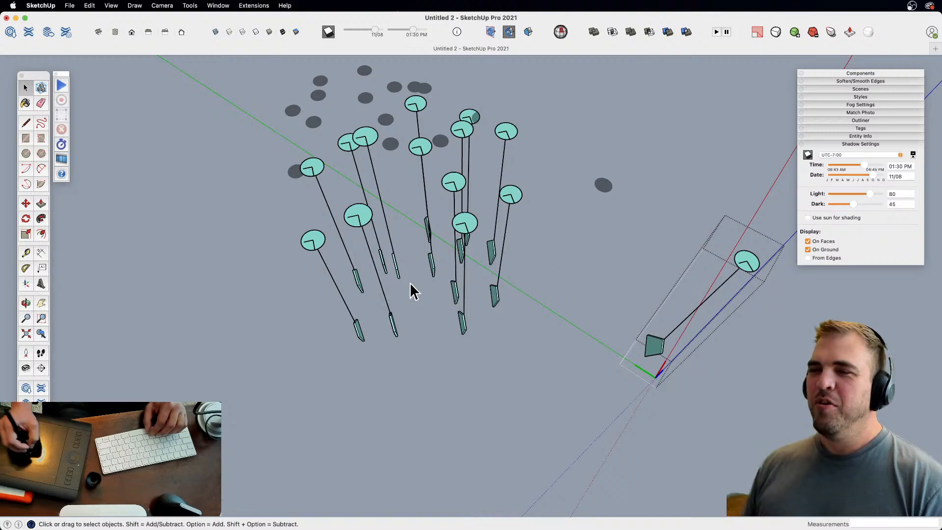
left_click(393, 321)
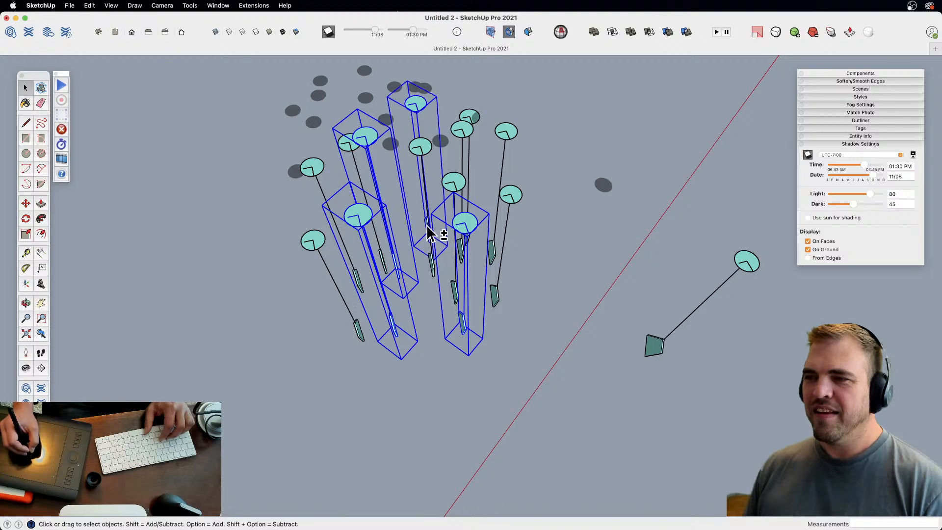
key("s")
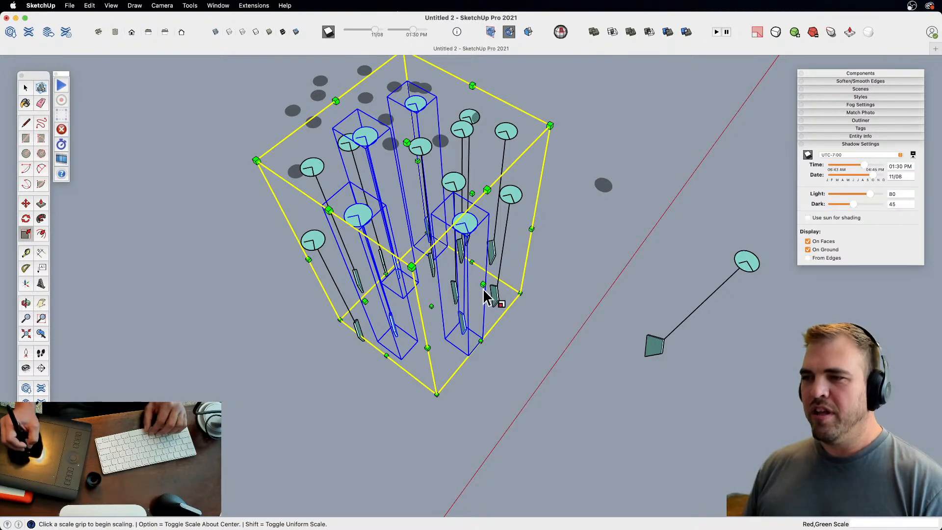
left_click_drag(483, 289, 374, 210)
type("-1")
key("Return")
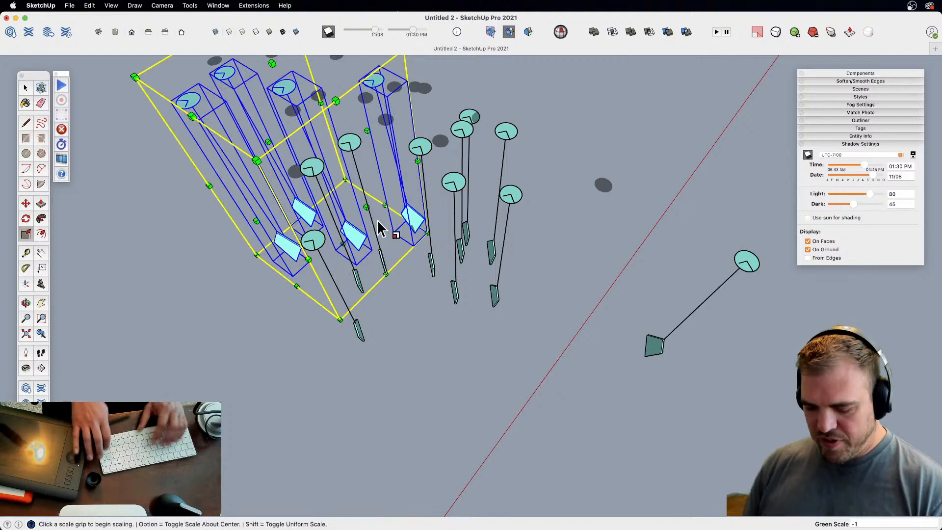
- Select the middle pendants of the cluster and rotate a copy of them by about 102 degrees
middle_click_drag(483, 338, 495, 441)
left_click_drag(535, 381, 419, 276)
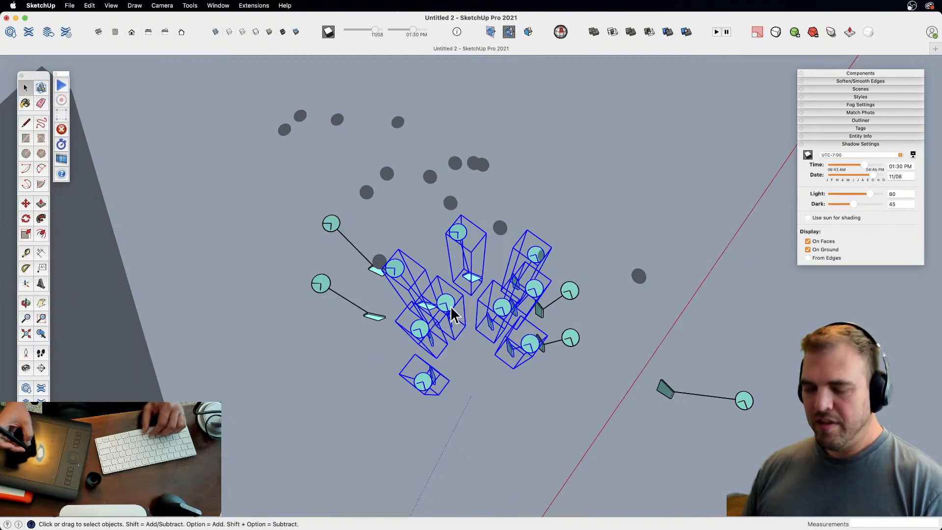
key("q")
left_click(465, 345)
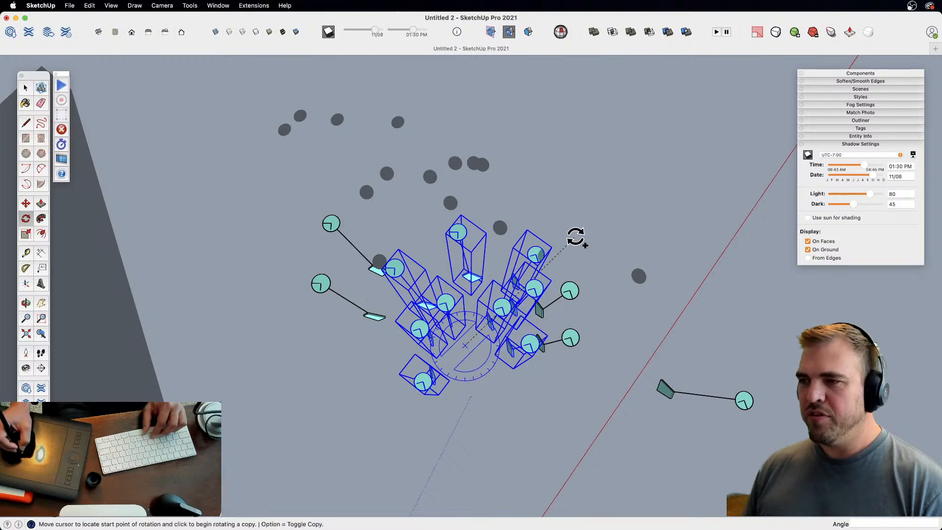
left_click(575, 238)
left_click(542, 467)
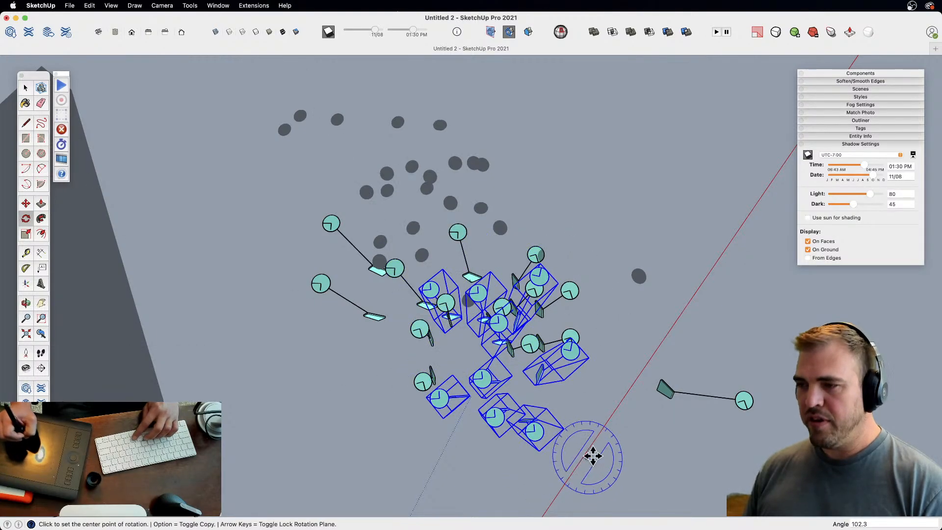
- Move the rotated copies about 2' 2" along the green axis into the cluster and deselect them
key("m")
left_click(591, 441)
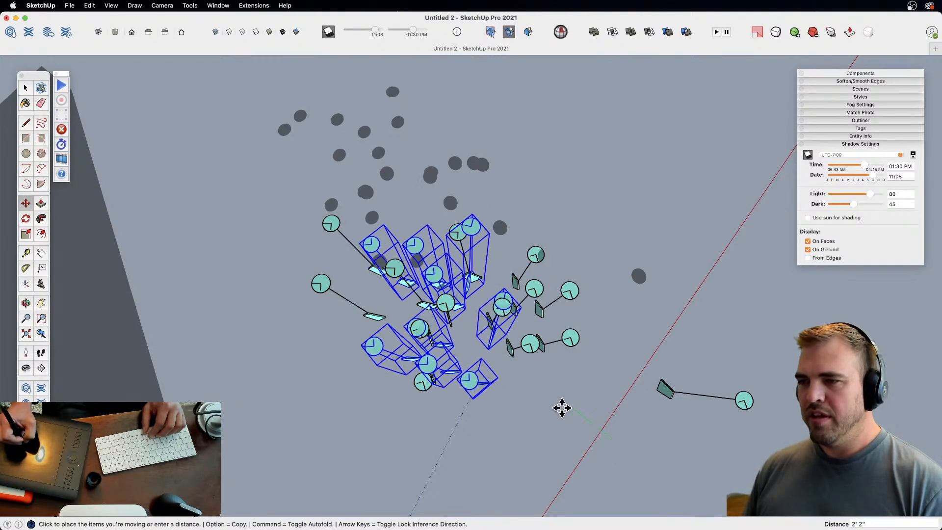
left_click(563, 403)
key("space")
left_click(603, 363)
- Open the lone pendant component and draw a short line segment away from its canopy, erasing the line that connects them
middle_click_drag(551, 374, 623, 266, "shift")
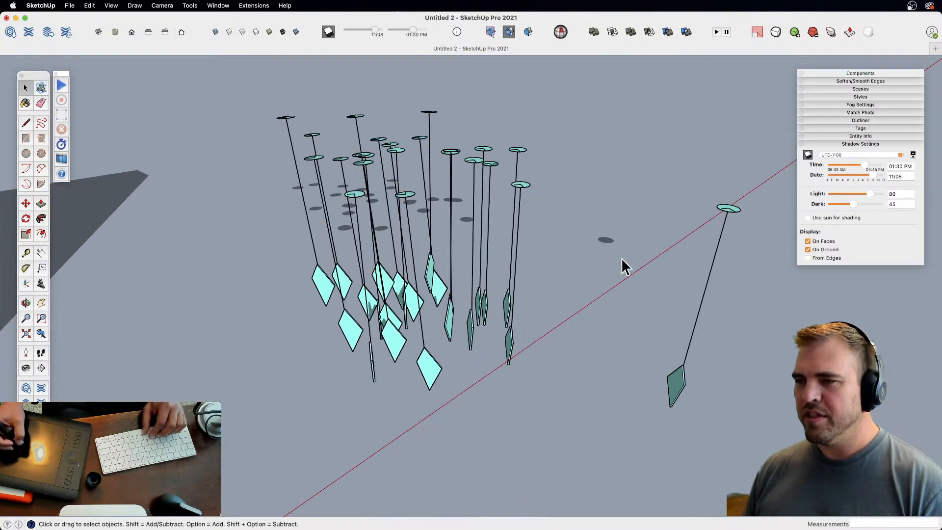
double_click(677, 386)
left_click_drag(666, 193, 756, 422)
middle_click_drag(667, 345, 709, 351)
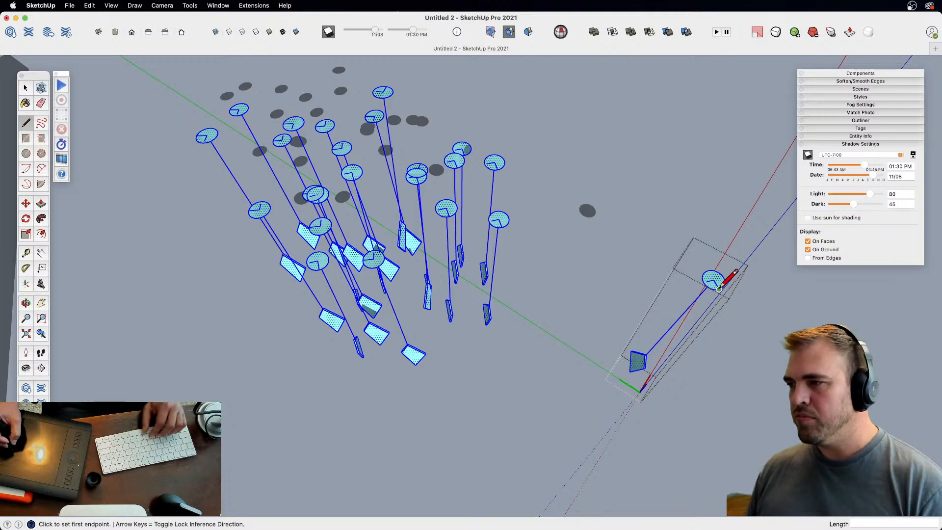
left_click(832, 350)
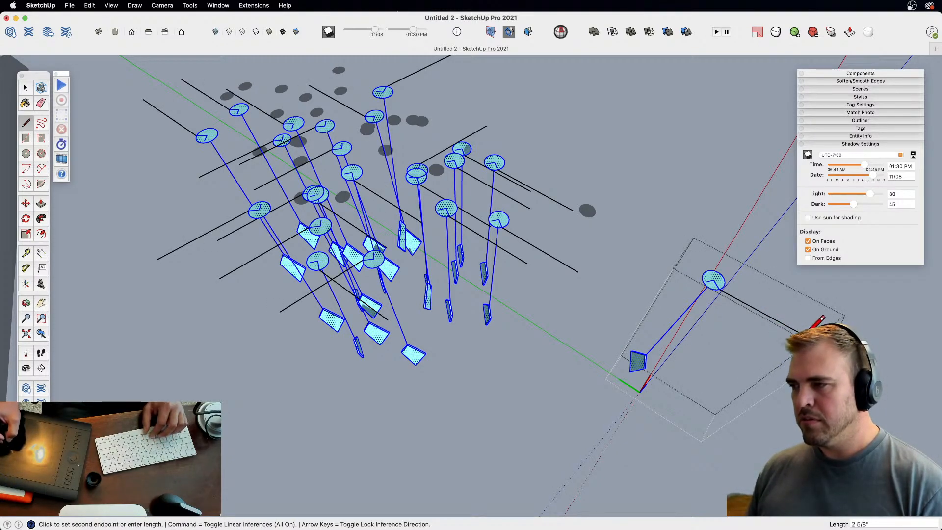
key("e")
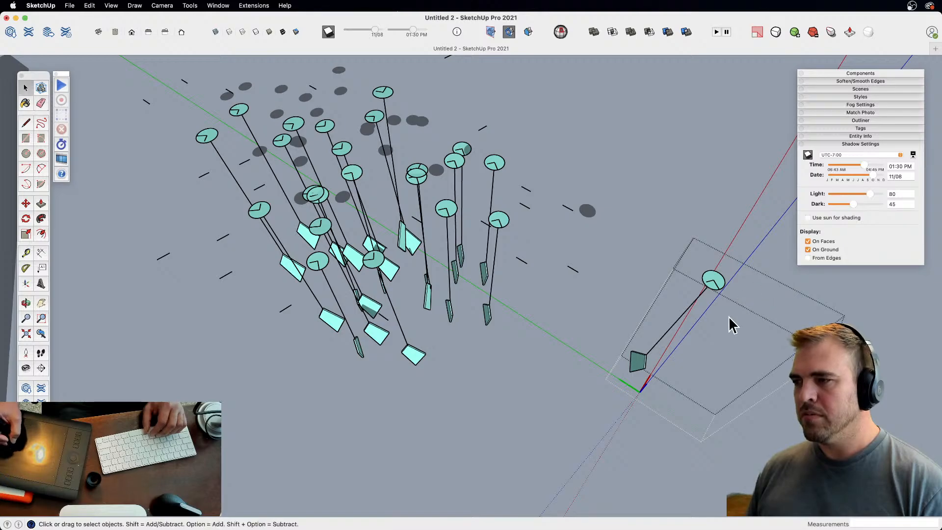
- Select everything in the open pendant component and try rotating it about the distant line segment
key("super+a")
middle_click_drag(631, 332, 631, 204)
key("q")
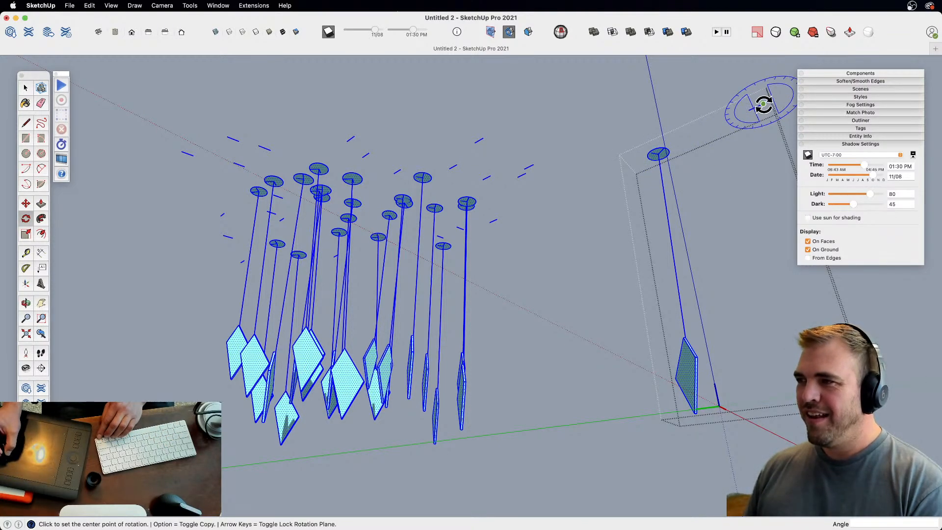
left_click(657, 149)
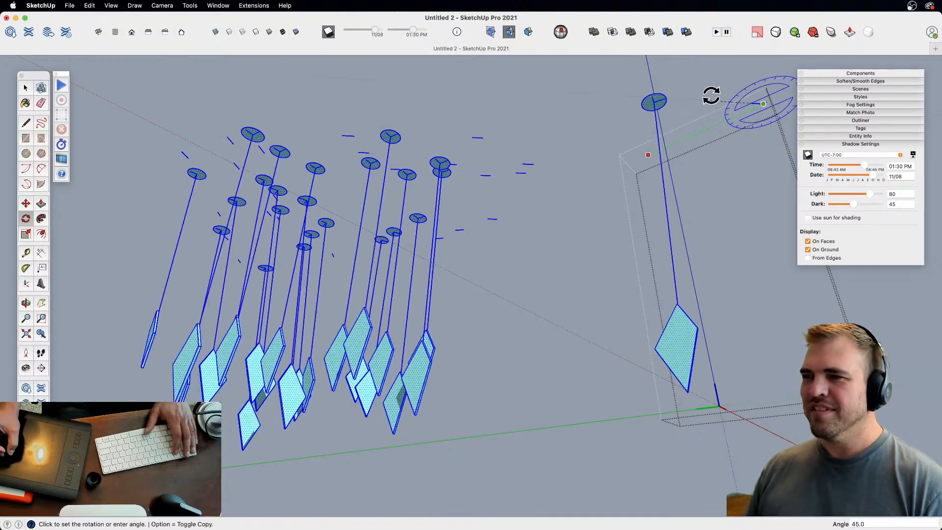
left_click(652, 132)
- Move the short line segment about 1' 6" along the green axis to sit next to the pendant's canopy
key("m")
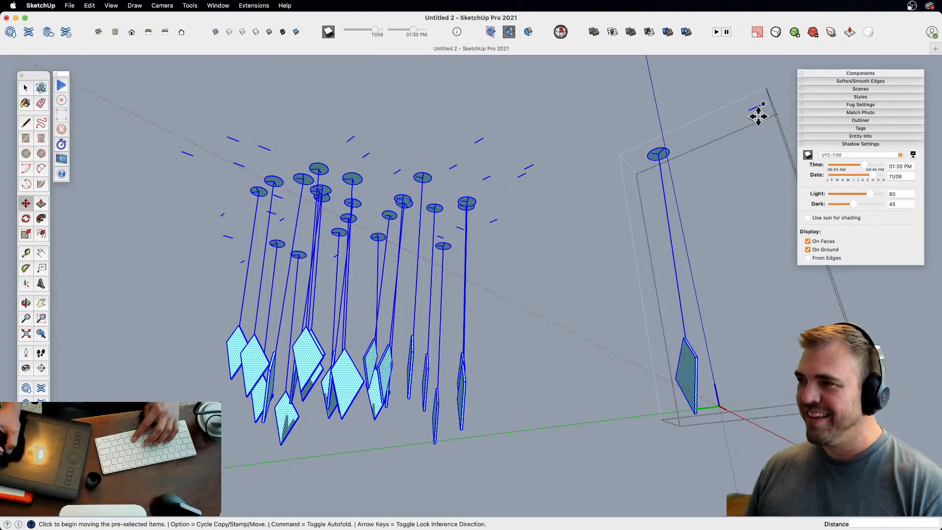
key("space")
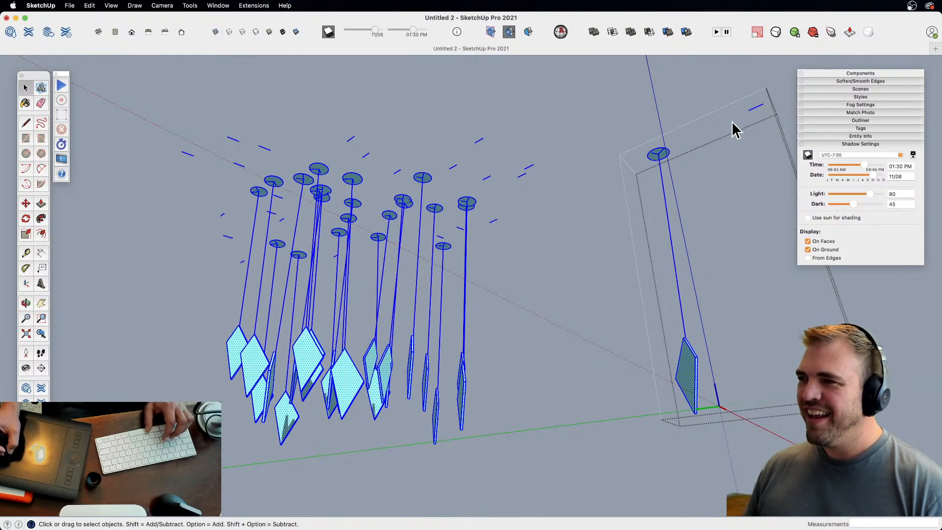
key("m")
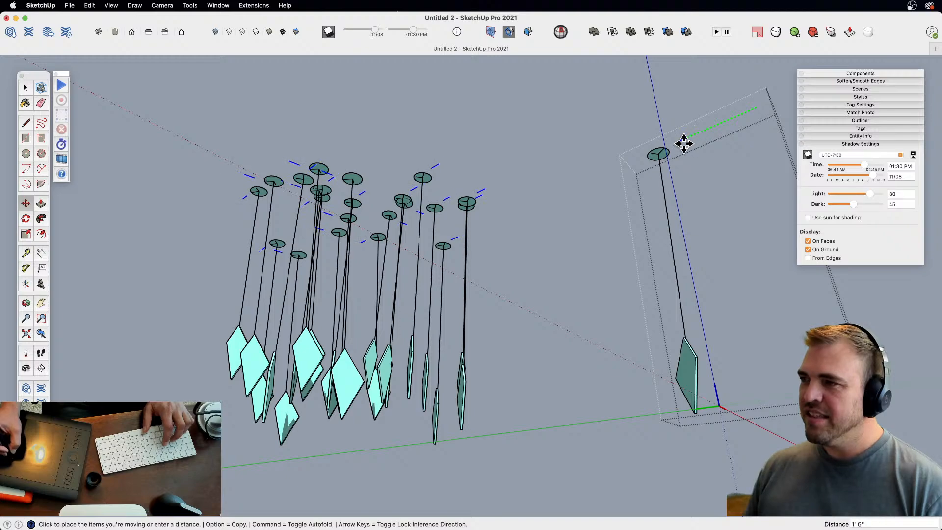
- Try rotating everything in the open pendant component about the line segment beside its canopy
key("space")
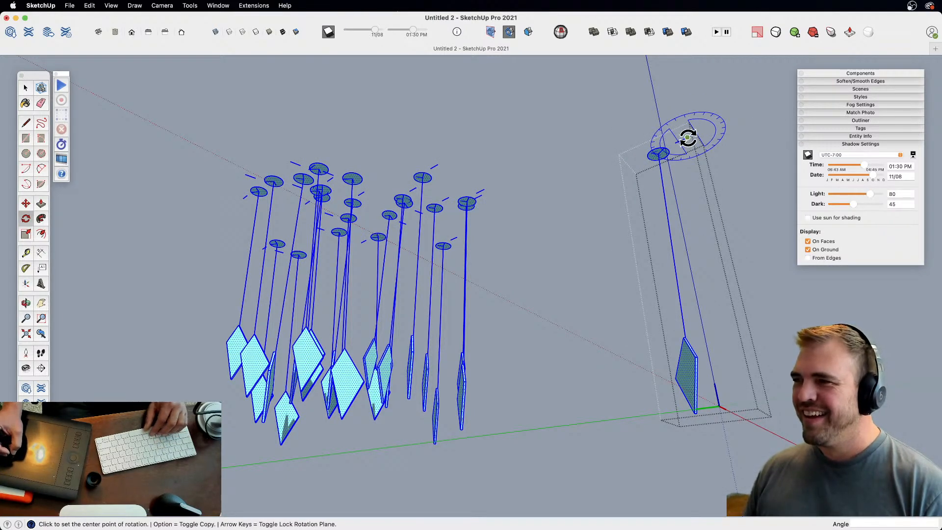
left_click(620, 158)
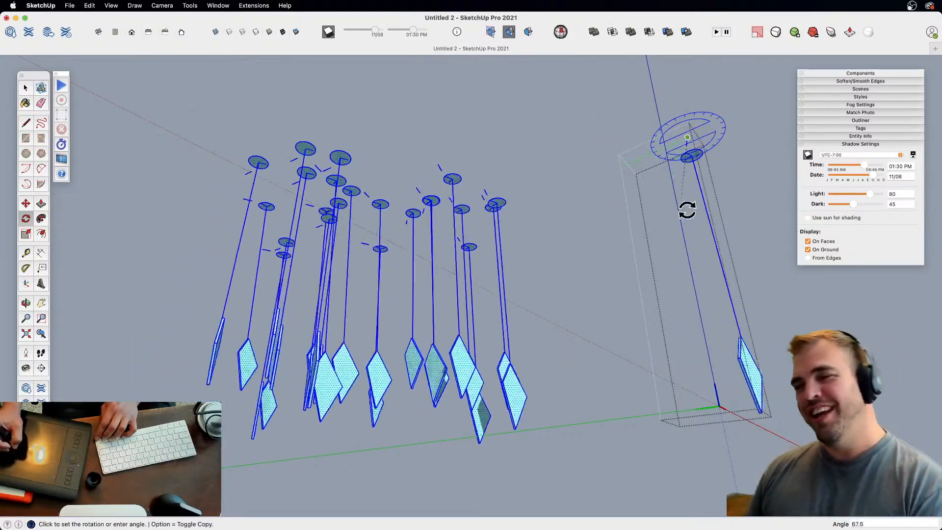
key("space")
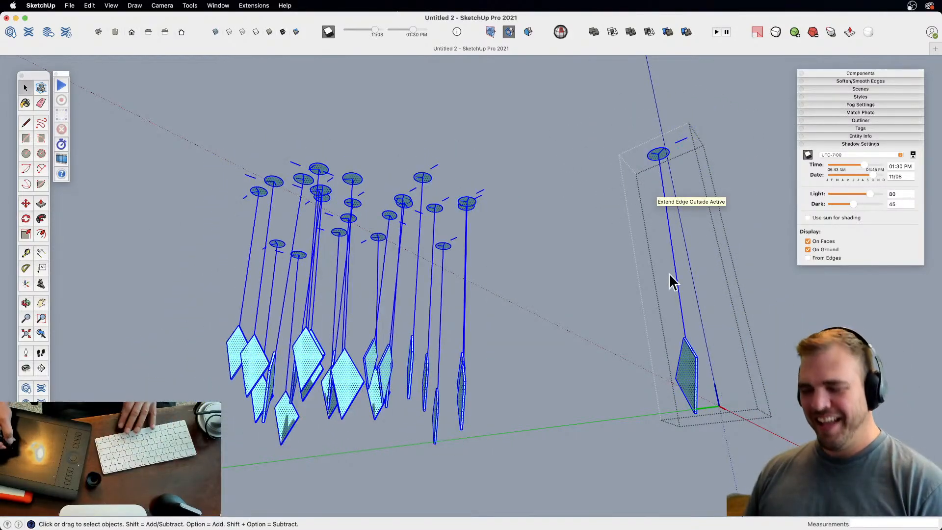
- Copy the diamond up the cord inside the open pendant component, repeating it as two evenly spaced copies (2x)
key("m")
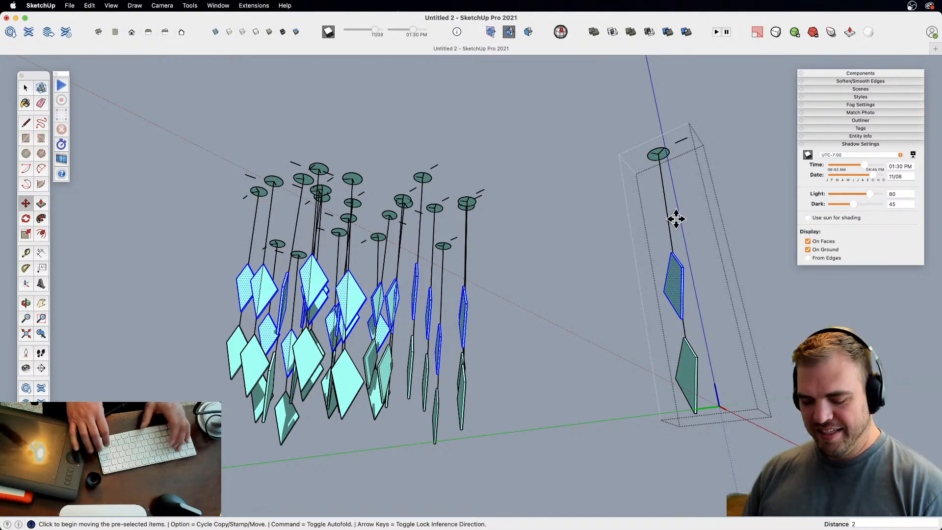
type("2x")
key("Return")
key("space")
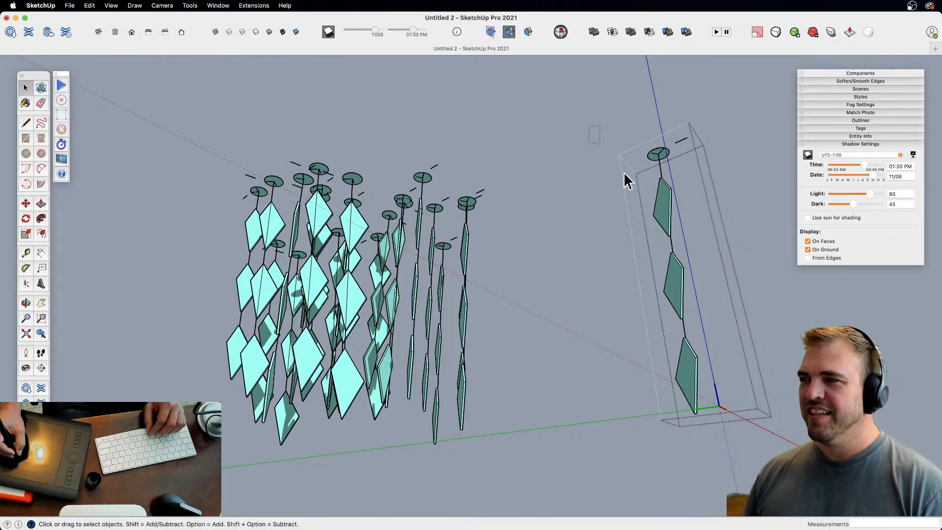
- Try rotating the whole three-diamond pendant about the short line segment next to its canopy
key("q")
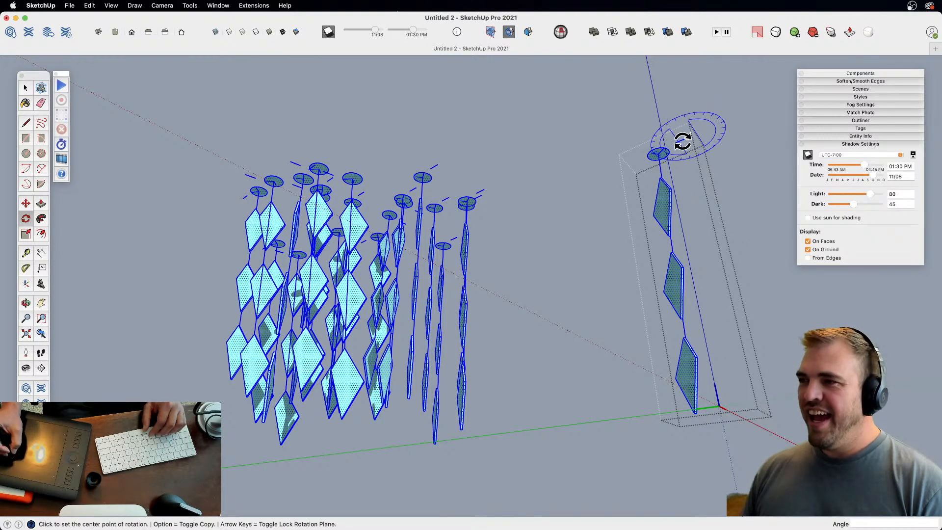
left_click(751, 113)
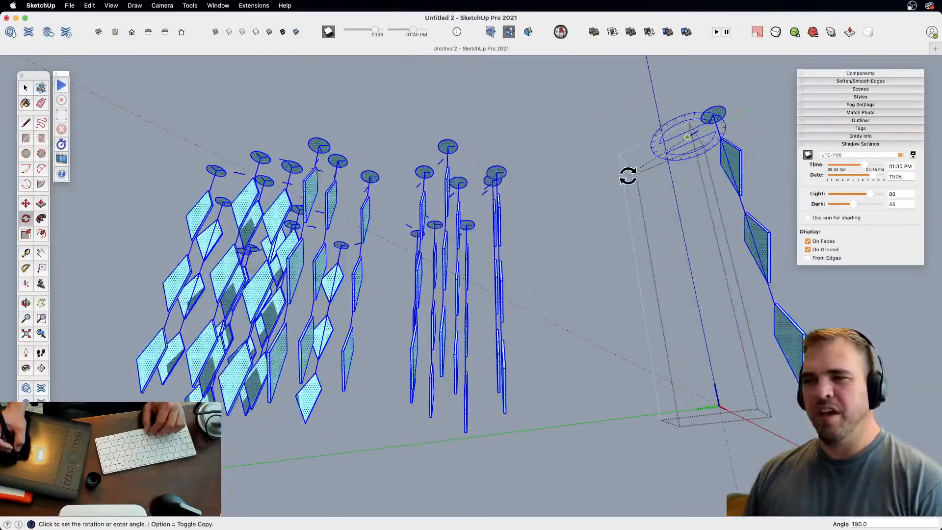
key("space")
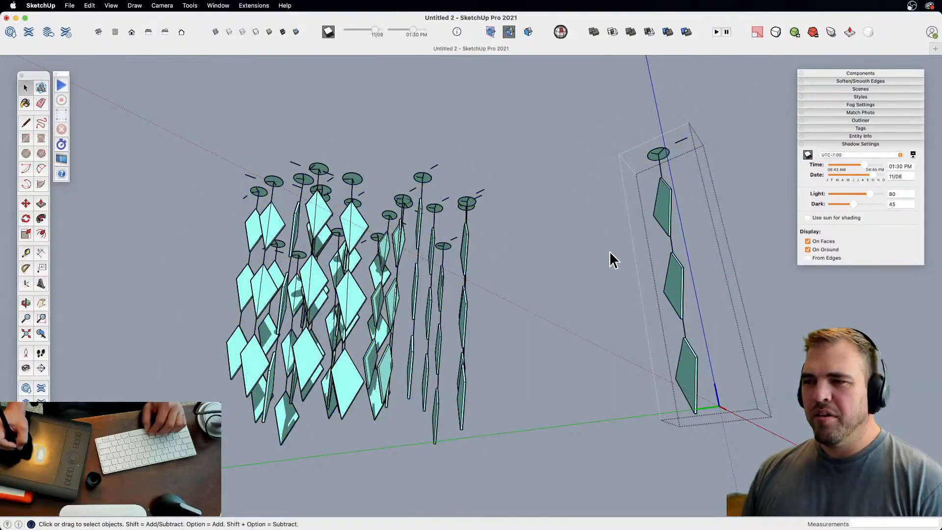
- Close the pendant component and examine the pendant cluster together with the hexagon-patterned wall panel
left_click(610, 254)
key("z")
left_click_drag(609, 255, 609, 350)
key("o")
left_click_drag(530, 382, 623, 314)
key("z")
key("h")
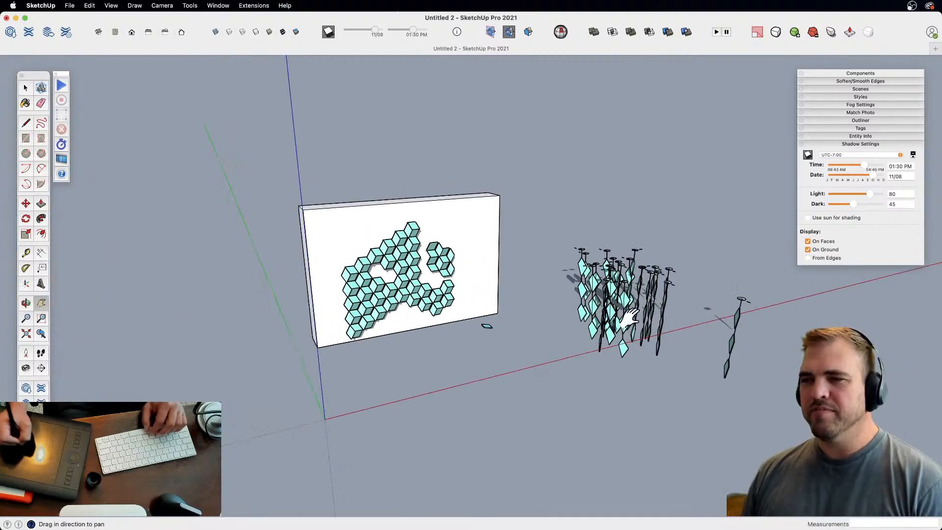
scroll(583, 331, "up", 6)
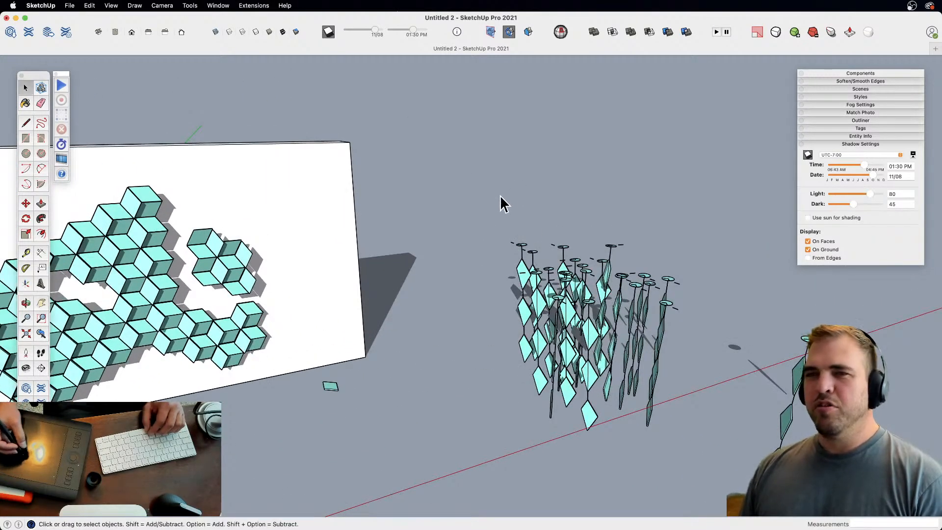
- Start a new model and delete the default board with the cut-size and material-size text
key("super+n")
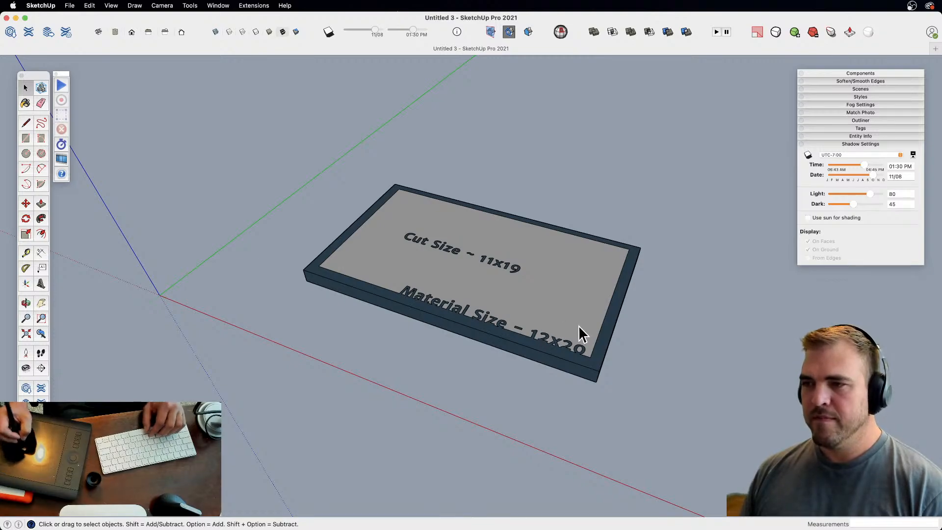
key("Delete")
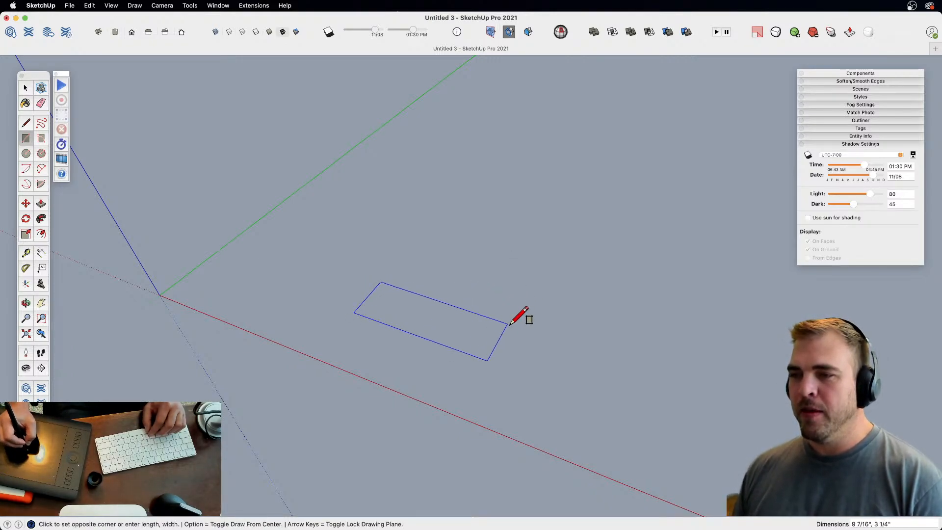
- Draw a ground rectangle about 1' 3 3/4" by 3 5/8" and push-pull it upward into a long, low box
left_click(608, 349)
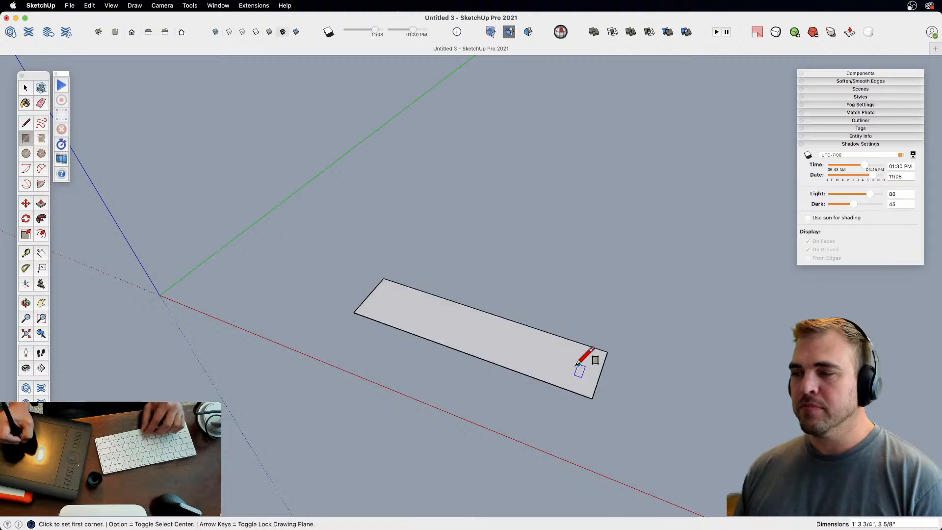
key("p")
left_click(572, 375)
left_click(573, 353)
key("space")
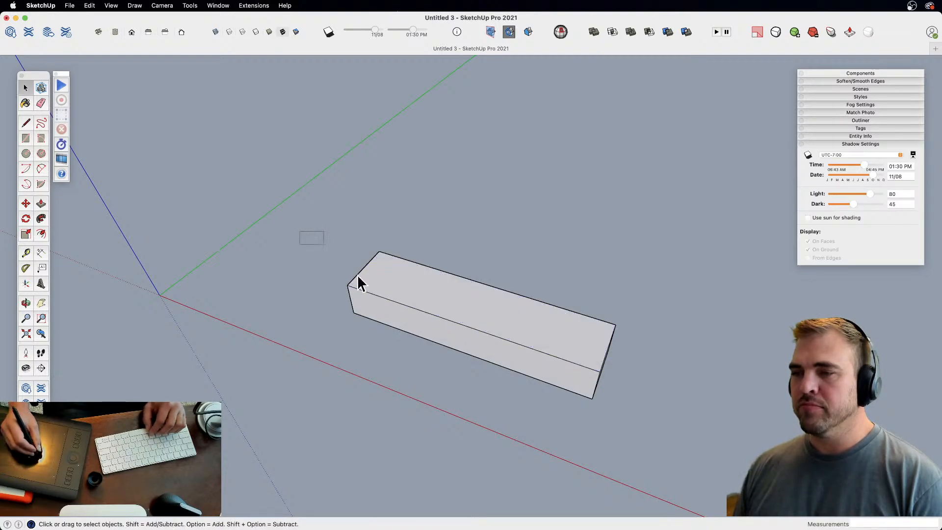
- Select the entire box and make it a component
left_click_drag(301, 235, 717, 419)
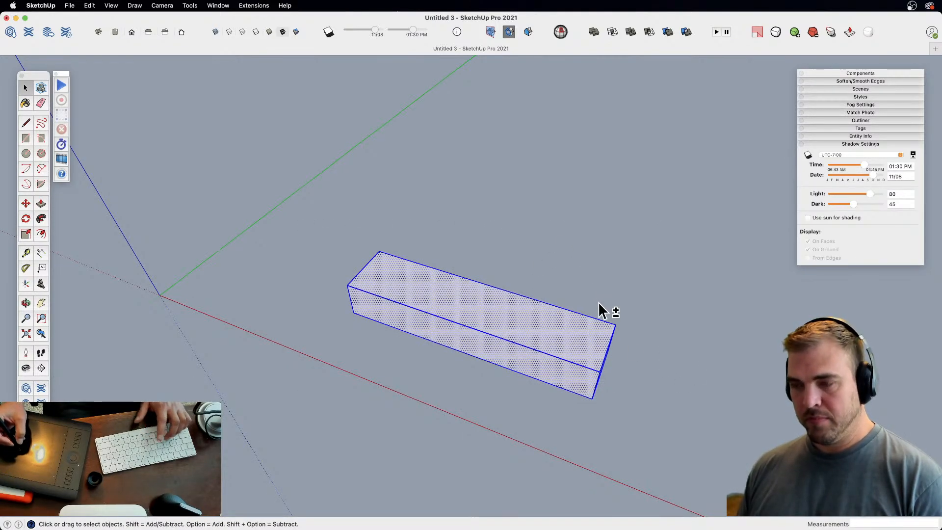
key("g")
key("Return")
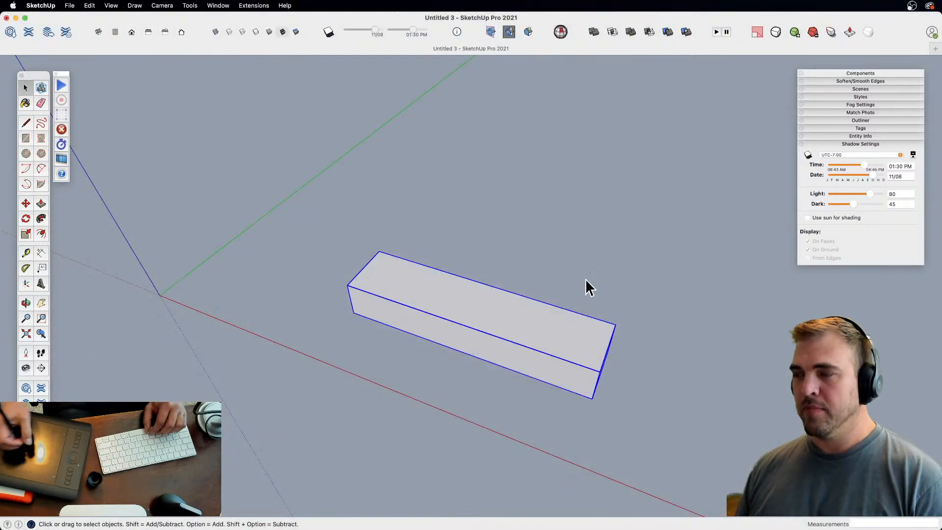
- Create a copy of the box component rotated 90° about its end corner to form an L shape
scroll(508, 432, "down", 3)
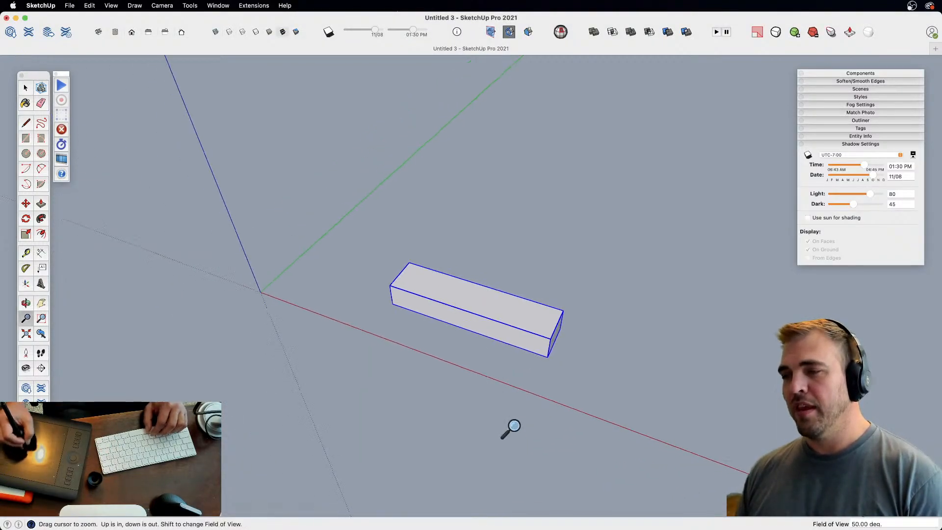
middle_click_drag(509, 431, 454, 354)
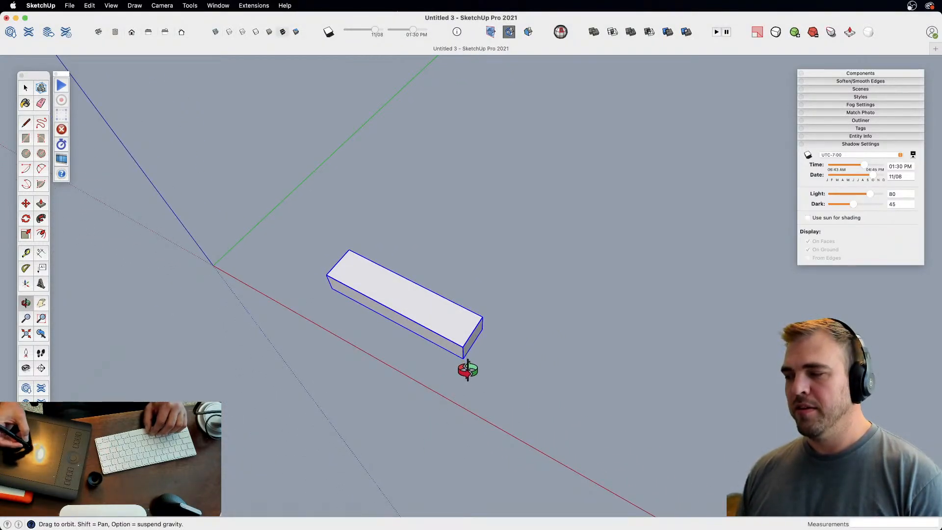
scroll(478, 324, "up", 3)
key("q")
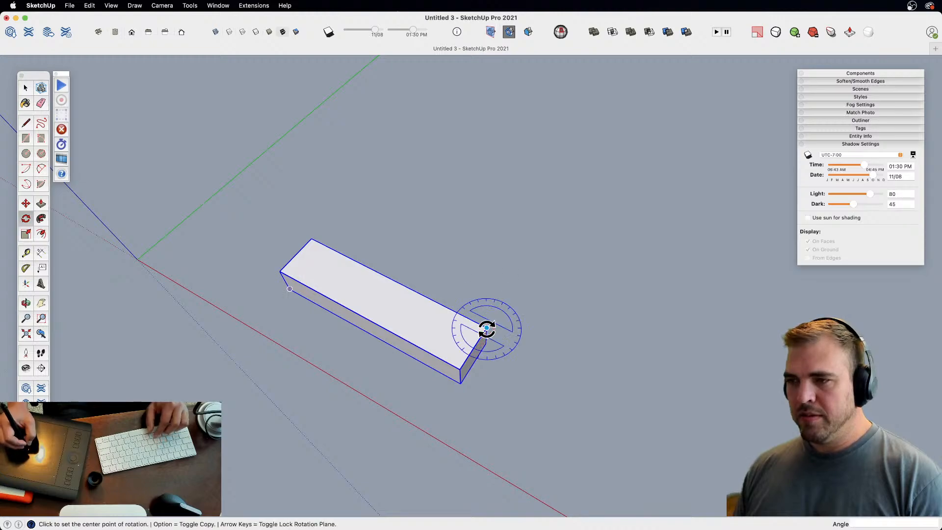
left_click(486, 327)
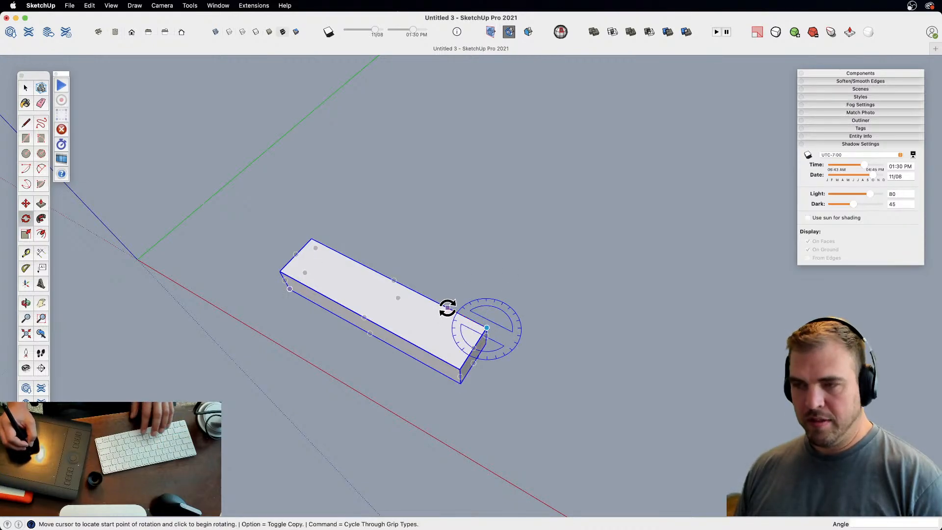
left_click(442, 305)
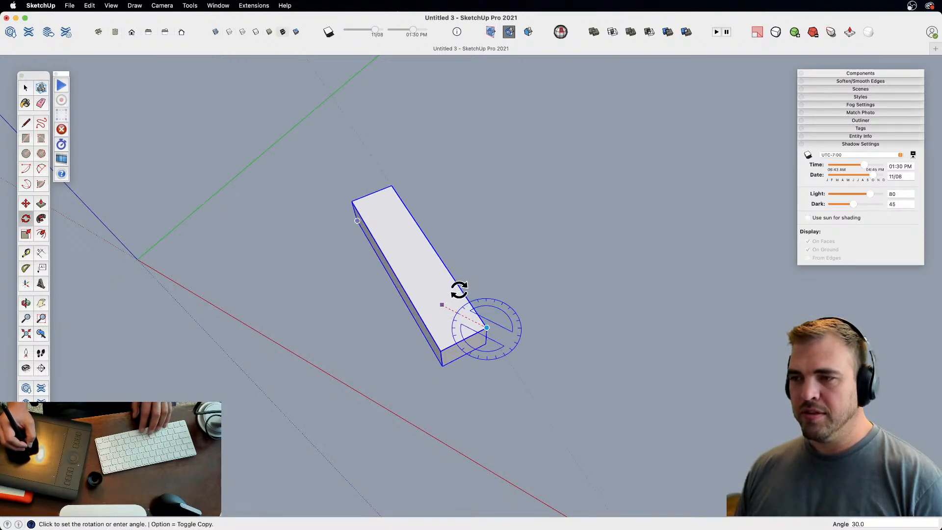
key("alt")
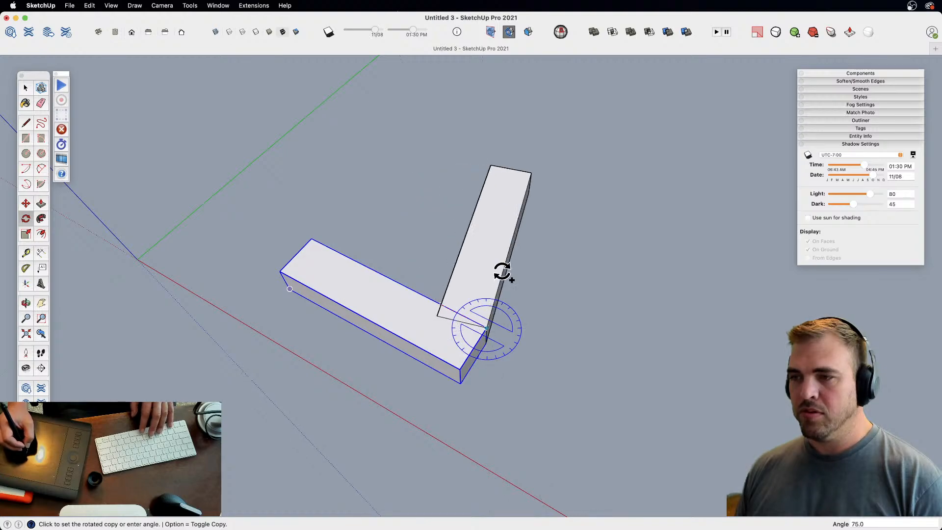
left_click(527, 266)
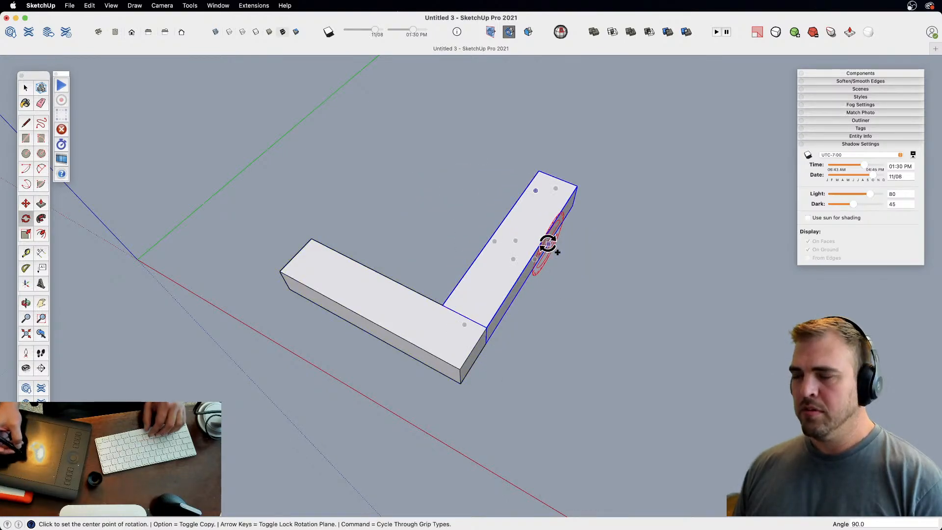
- Select both boxes and make a copy of the pair rotated 90° about the far corner of the second box
key("space")
left_click_drag(514, 371, 437, 318)
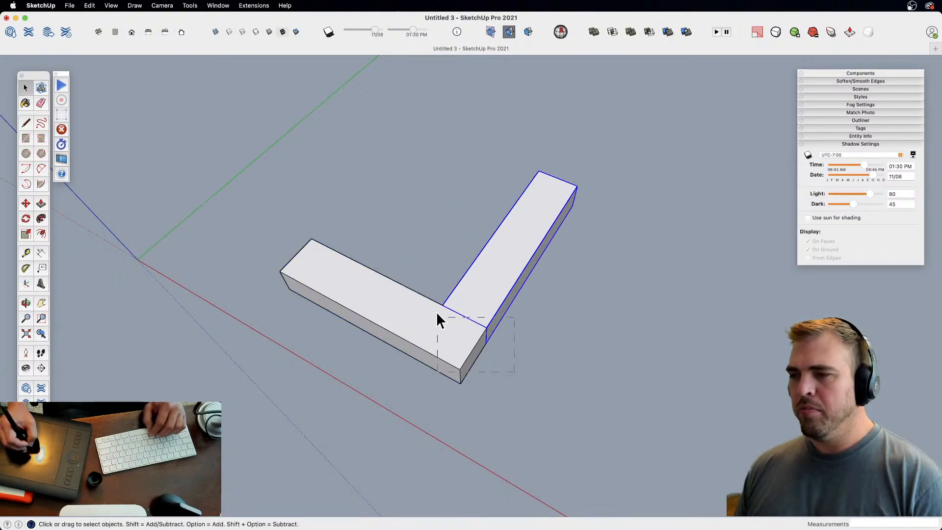
middle_click_drag(471, 294, 495, 435, "shift")
key("q")
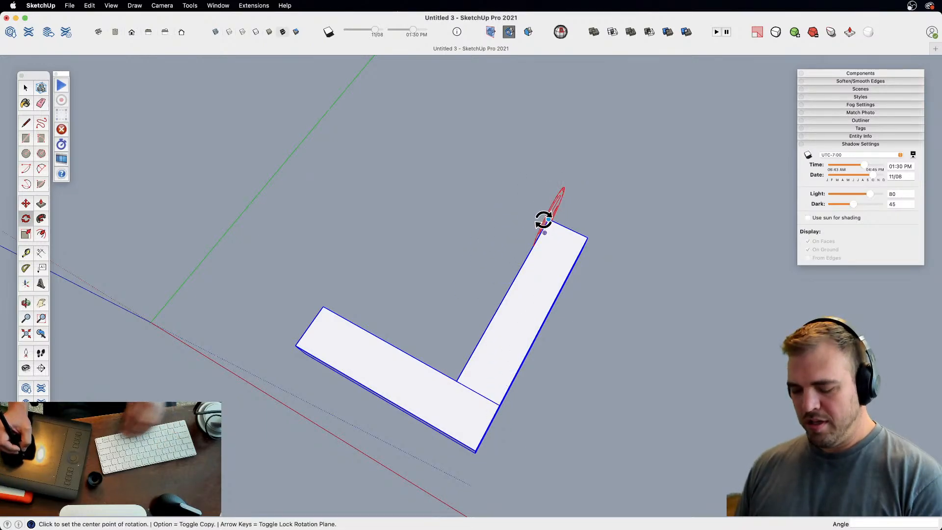
left_click(547, 219)
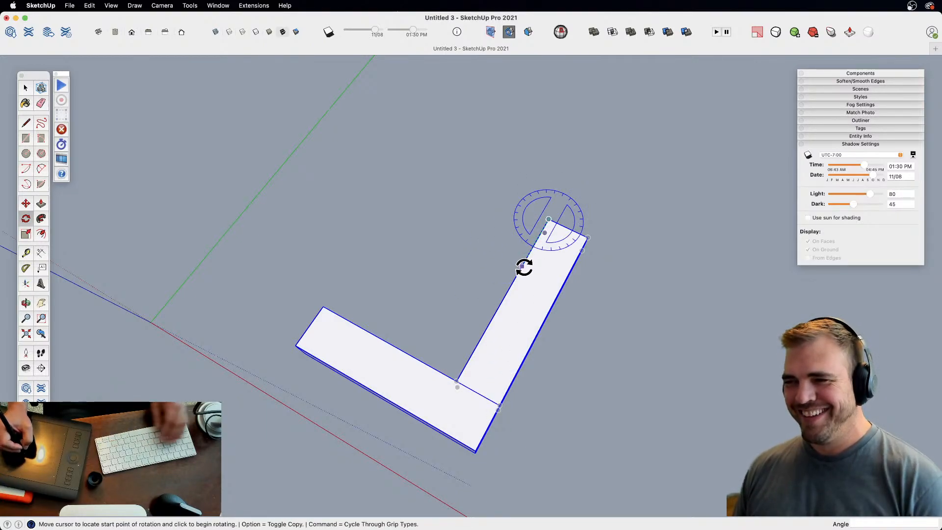
left_click(522, 267)
key("alt")
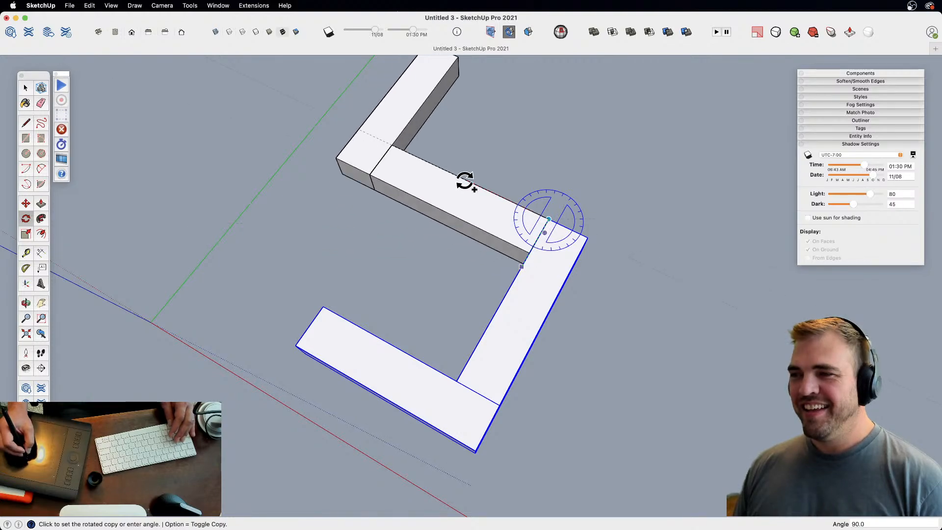
left_click(467, 176)
- Mirror the copied pair along the green axis by scaling it by -1
middle_click_drag(479, 185, 374, 161)
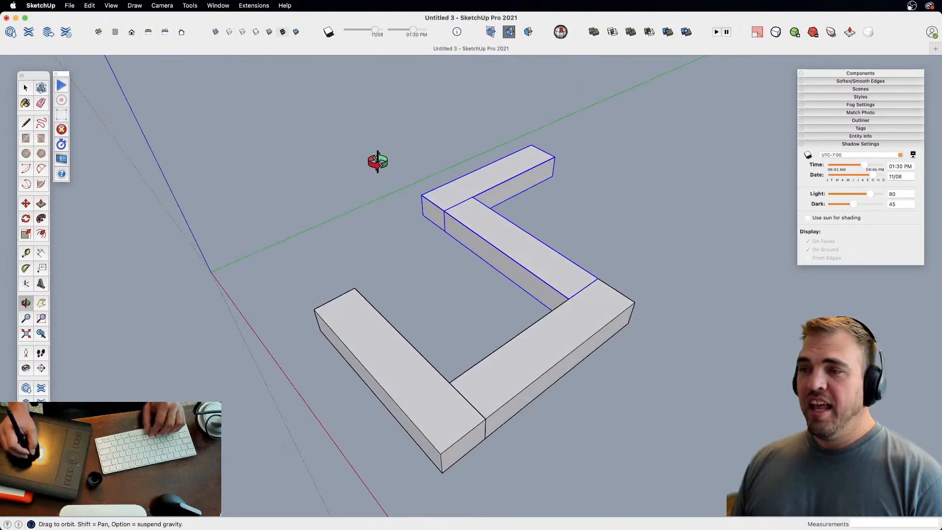
key("s")
left_click(596, 189)
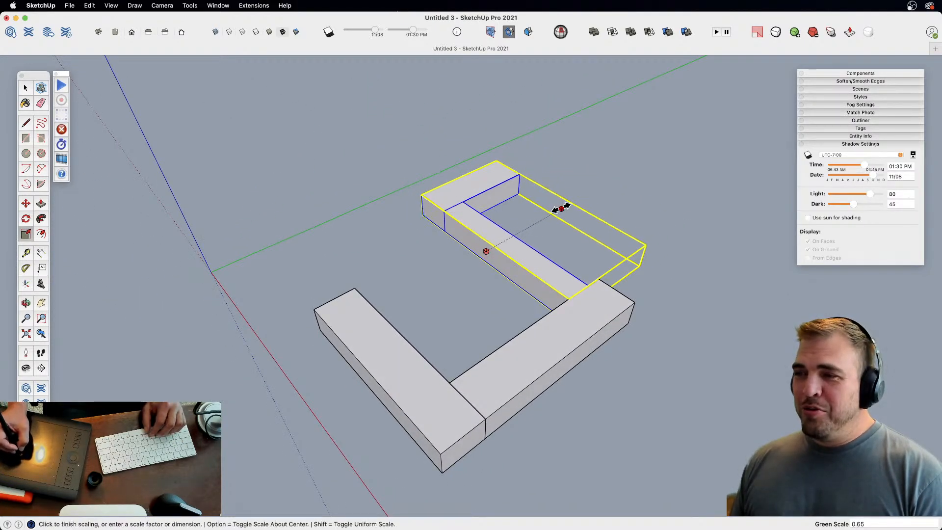
type("-1")
key("Return")
- Move the mirrored pair by its corner so it sits flush across the end of the original L shape
key("m")
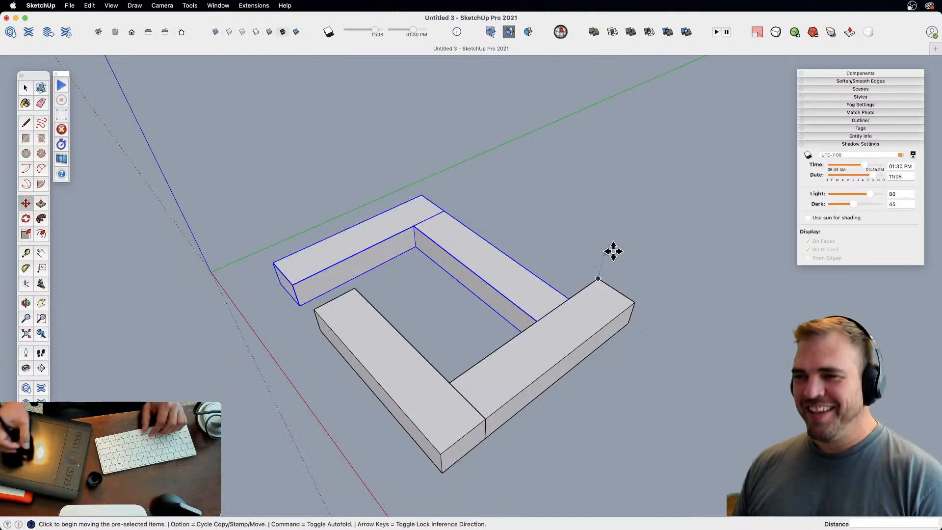
left_click(567, 299)
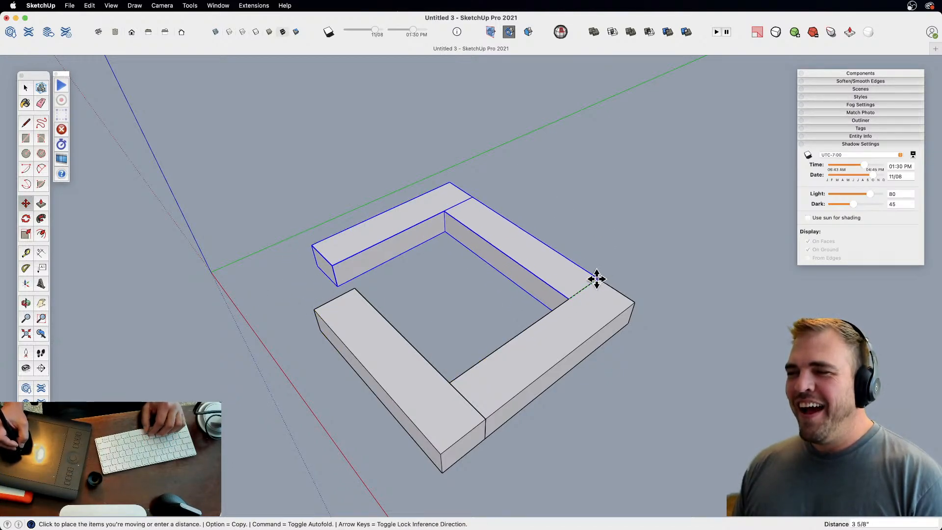
left_click(567, 296)
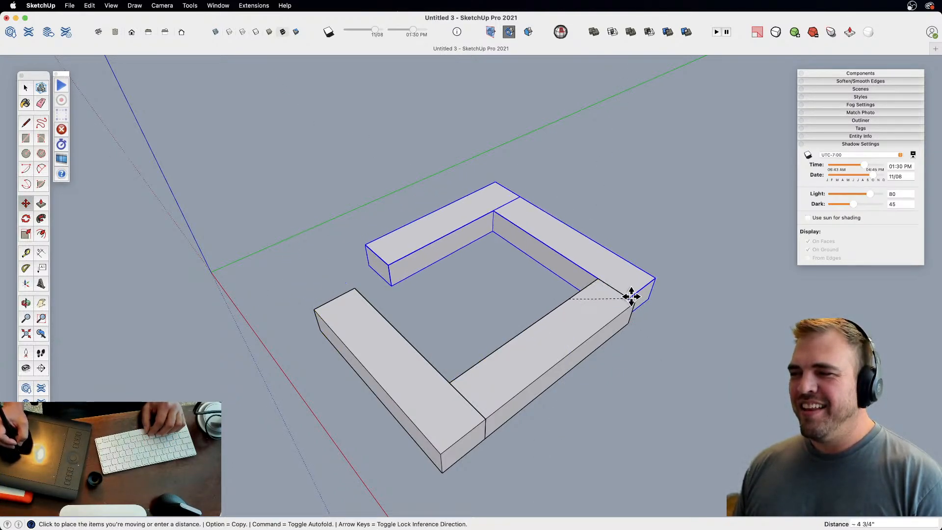
left_click(630, 300)
- Move the mirrored pair so its end butts against the inner side of the L shape's second box, flush with that box's far end
middle_click_drag(563, 269, 593, 317)
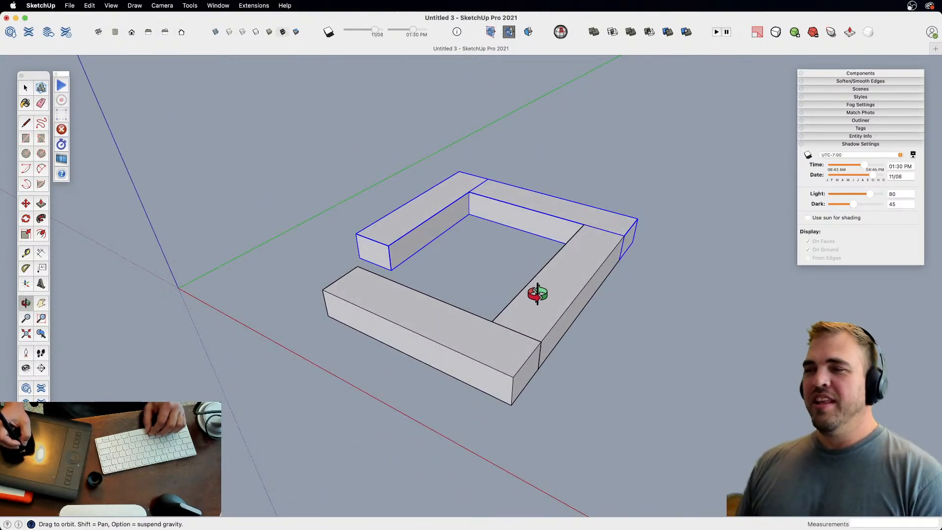
key("space")
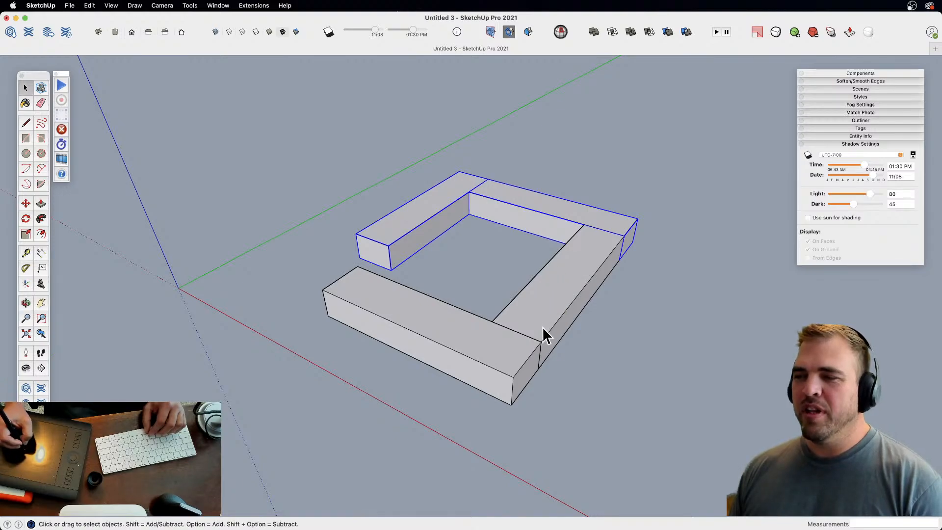
middle_click_drag(559, 321, 476, 301)
scroll(496, 387, "down", 4)
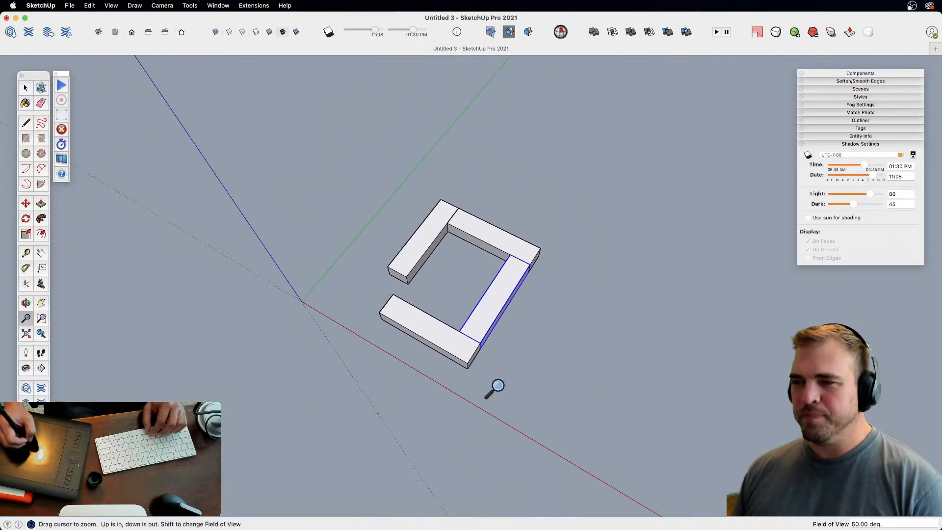
scroll(495, 343, "up", 3)
left_click_drag(410, 197, 409, 195)
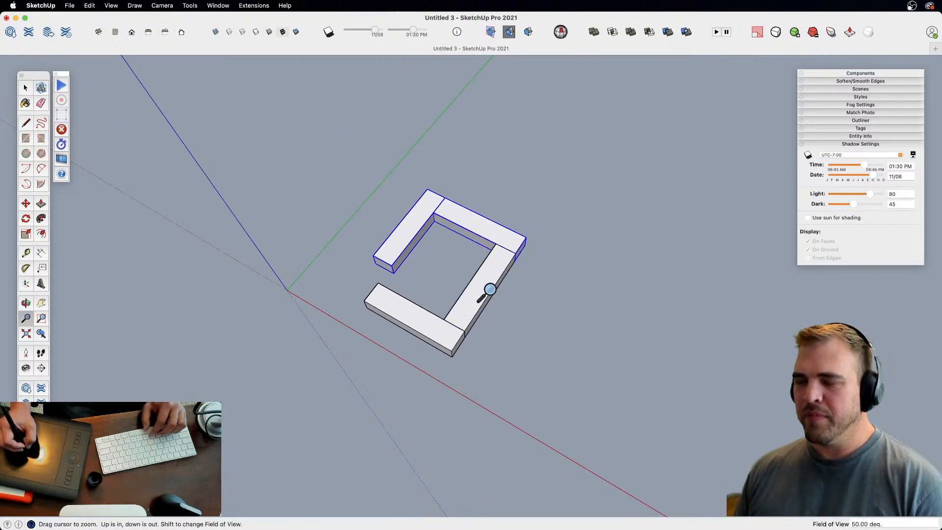
middle_click_drag(487, 290, 521, 189)
key("m")
left_click(540, 227)
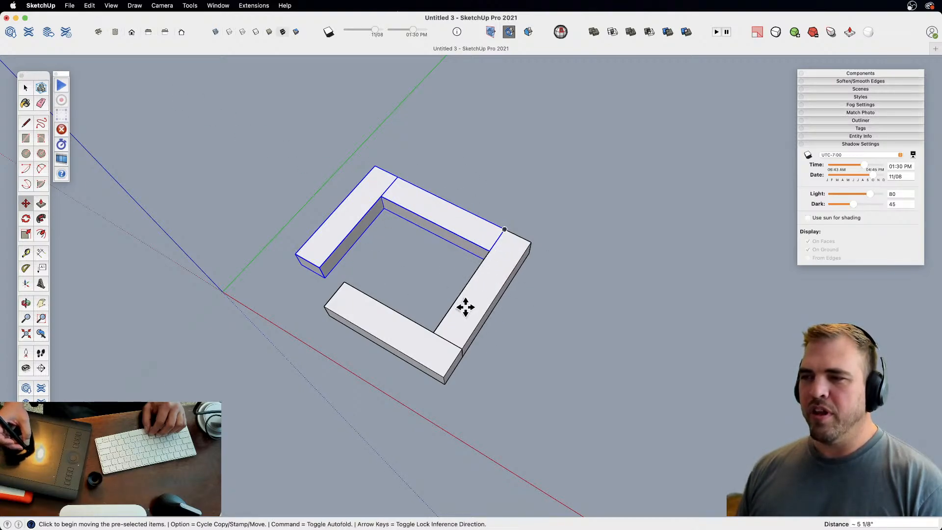
- Open the front box component and try to move its geometry about 3", leaving the component without keeping the shift
key("space")
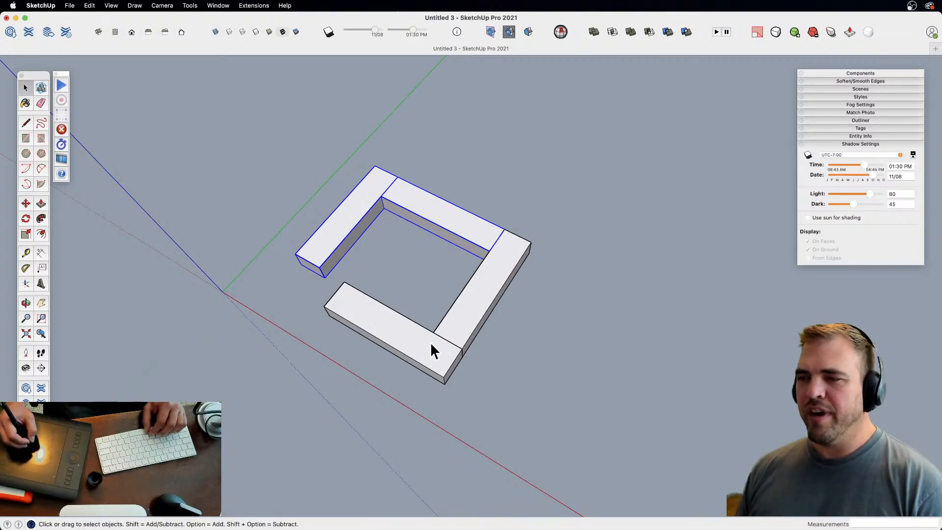
triple_click(428, 344)
key("m")
left_click(387, 368)
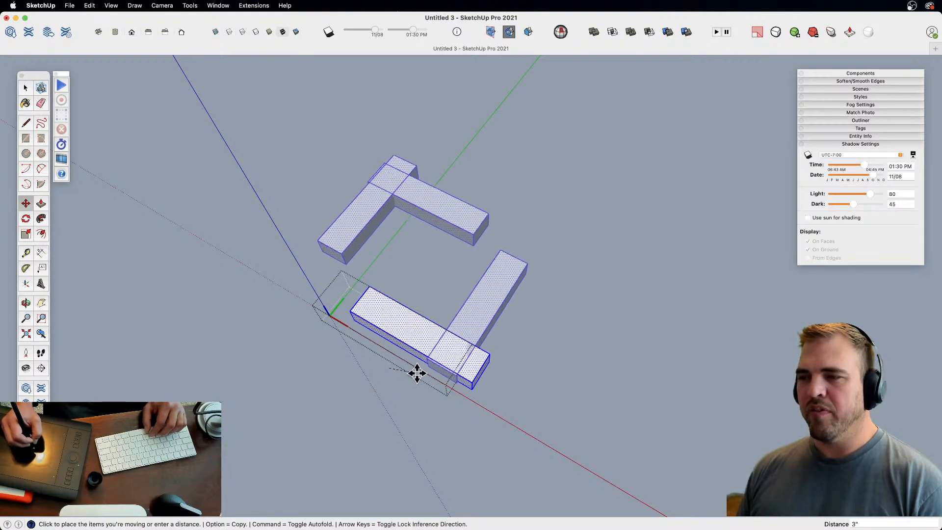
key("space")
left_click(493, 359)
- Select the two opposite boxes parallel to the green axis and move them straight up by one box height
key("h")
left_click_drag(466, 362, 479, 199)
key("o")
key("z")
left_click_drag(480, 314, 481, 263)
key("space")
left_click(505, 301)
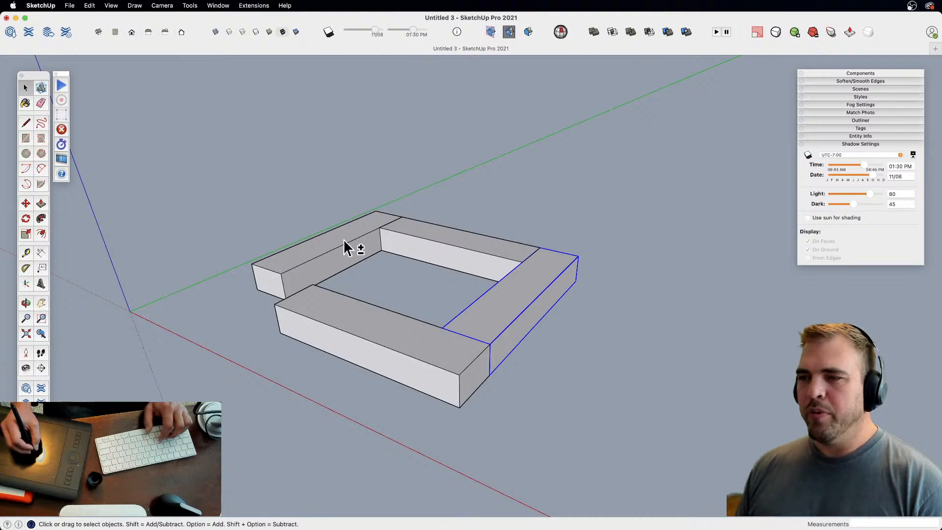
key("m")
left_click(496, 374)
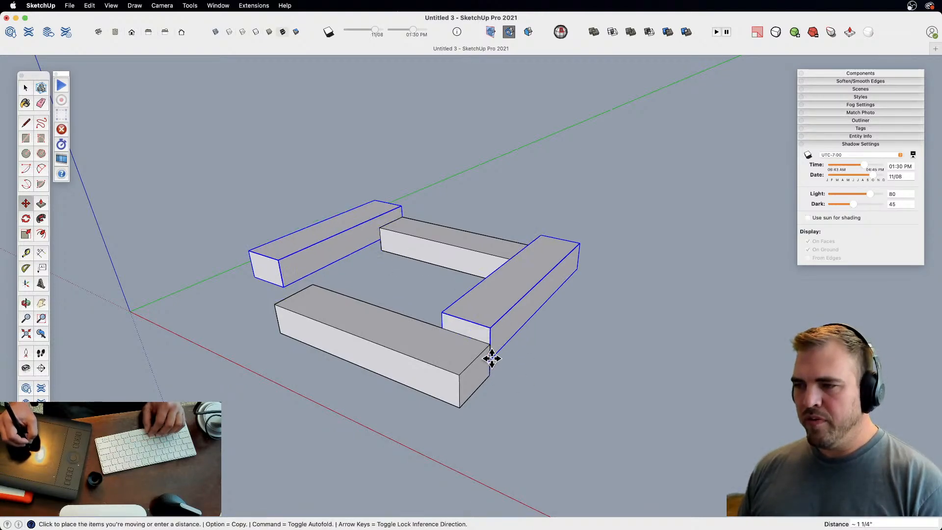
left_click(487, 346)
- Open the raised box component and try to shift its geometry relative to the component axes, without keeping the shift
key("space")
triple_click(482, 320)
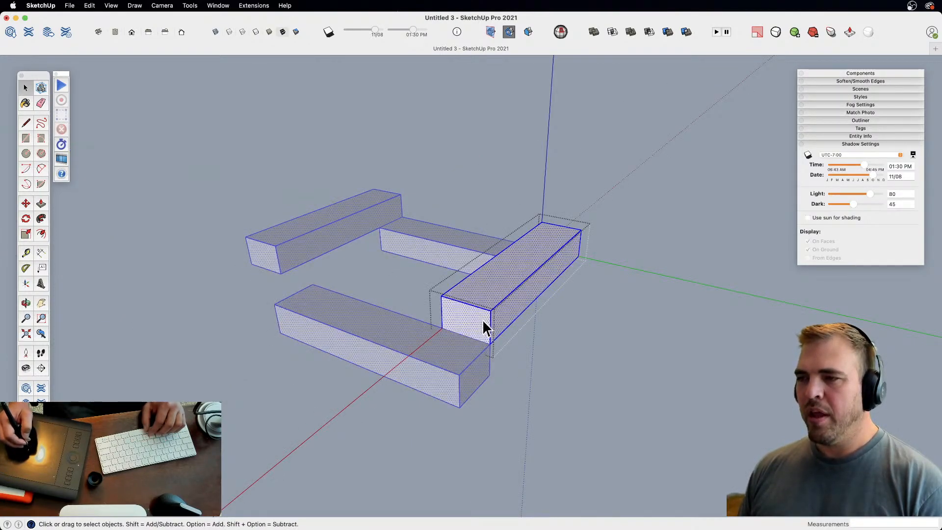
key("m")
left_click(517, 296)
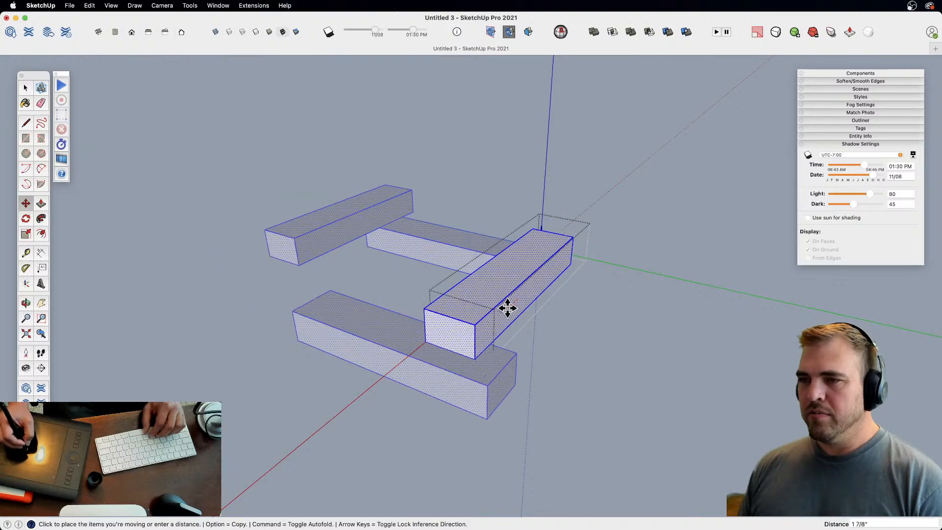
left_click(493, 315)
key("space")
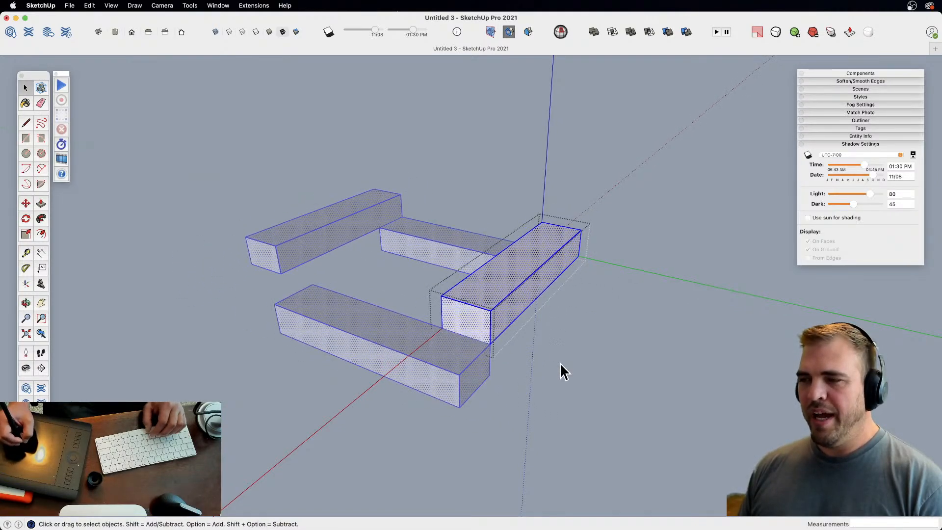
left_click(560, 364)
- Move the raised box near the front by its bottom corner onto the top outer corner of the lower front box
middle_click_drag(456, 318, 428, 413, "shift")
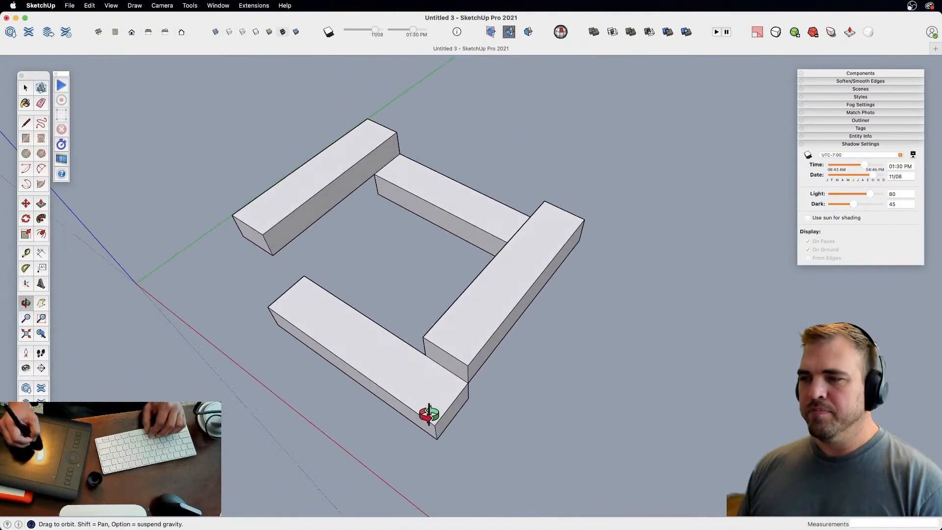
key("space")
left_click(455, 369)
middle_click_drag(455, 369, 428, 267)
key("m")
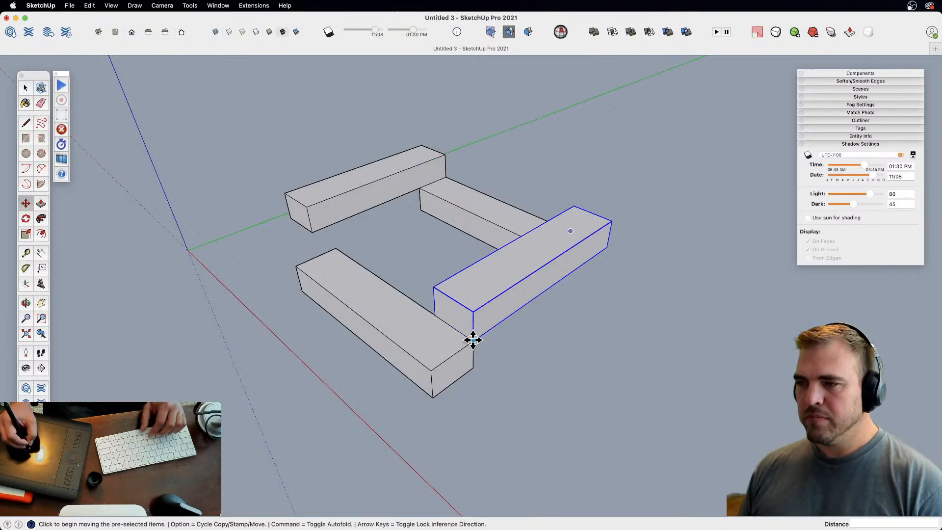
left_click(473, 339)
left_click(431, 360)
key("space")
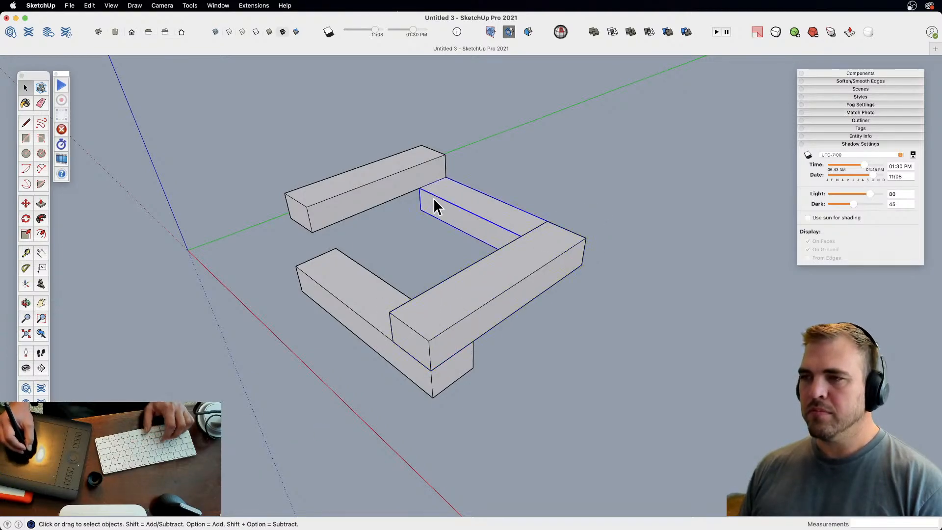
- Move the other lower box by its top end corner to meet the bottom corner at the free end of the raised box
middle_click_drag(557, 265, 571, 314)
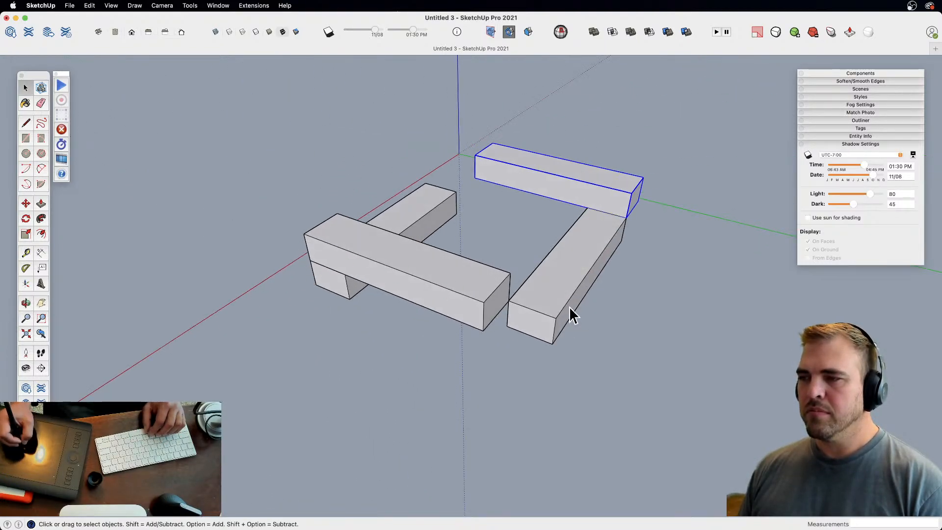
key("m")
left_click(554, 318)
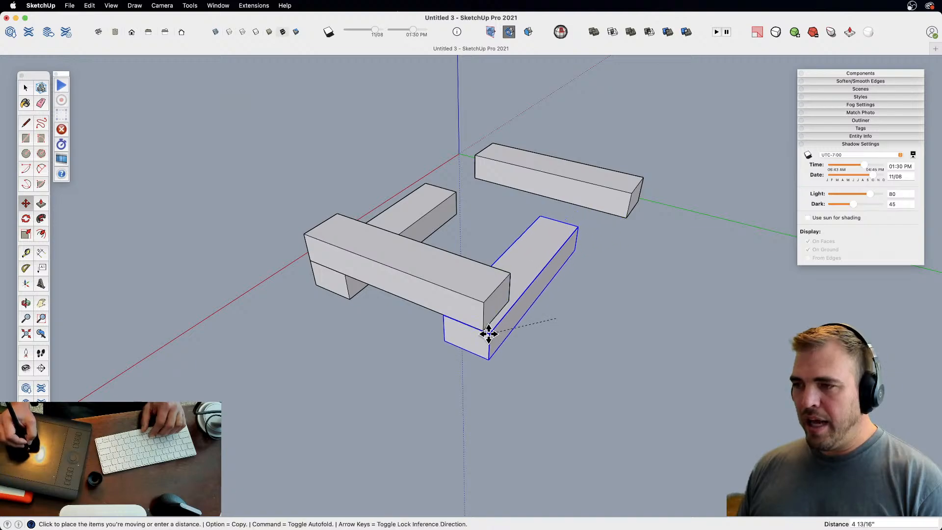
left_click(484, 330)
middle_click_drag(483, 330, 449, 298)
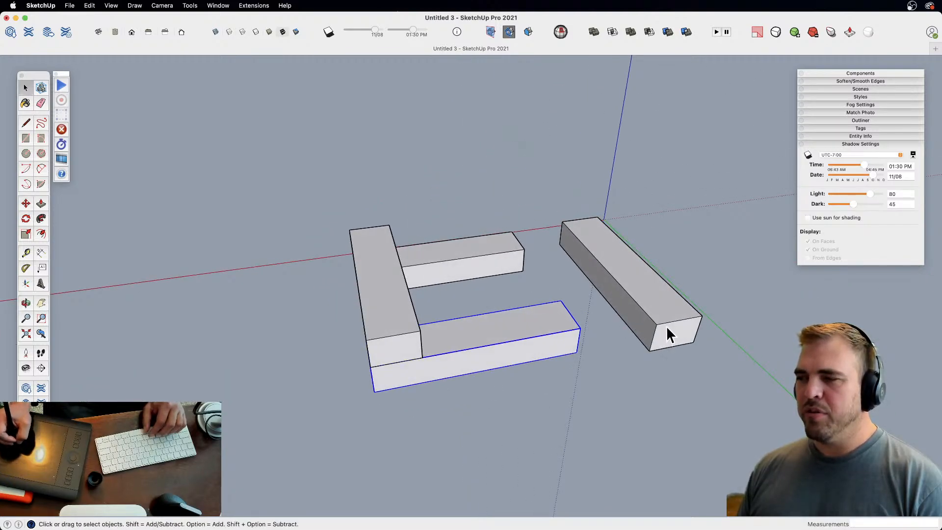
- Move the remaining raised box by its bottom corner onto the top corner at the free end of the lower boxes, completing the stacked square
middle_click_drag(640, 339, 520, 368)
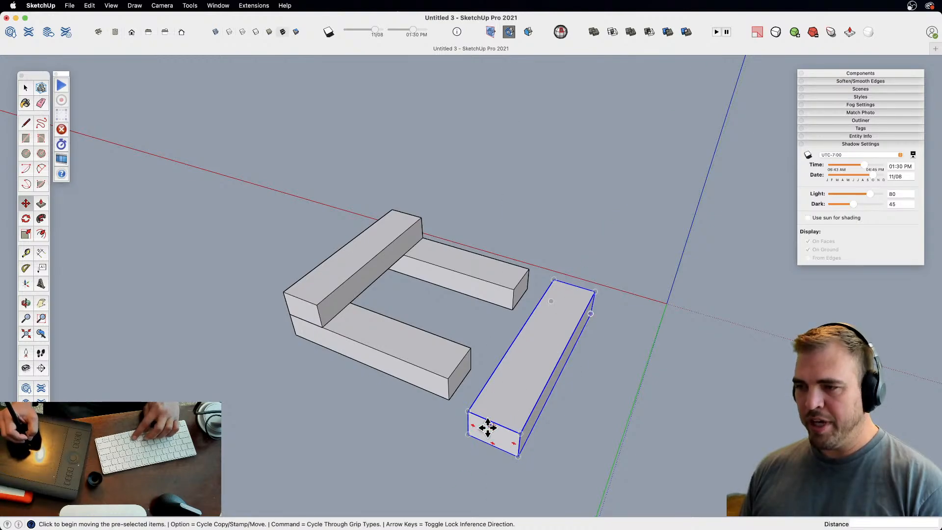
left_click(517, 455)
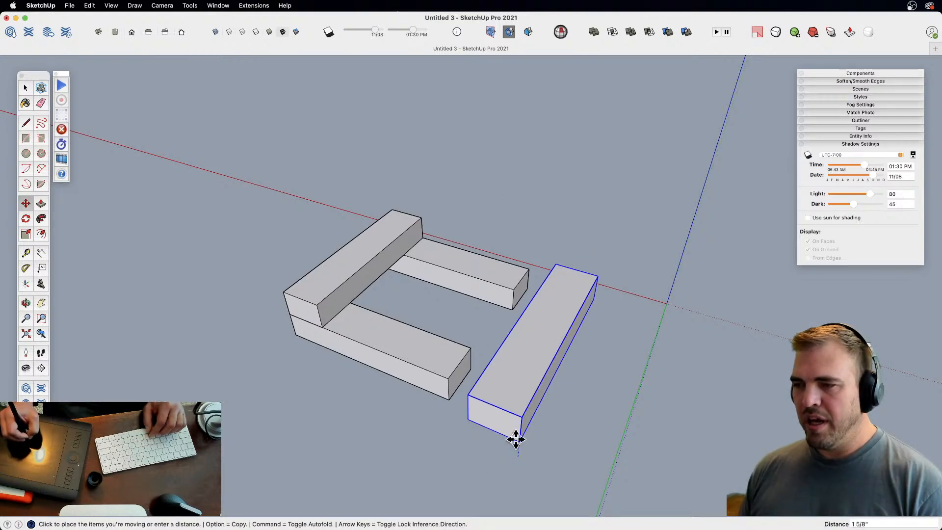
left_click(445, 378)
middle_click_drag(458, 368, 493, 375)
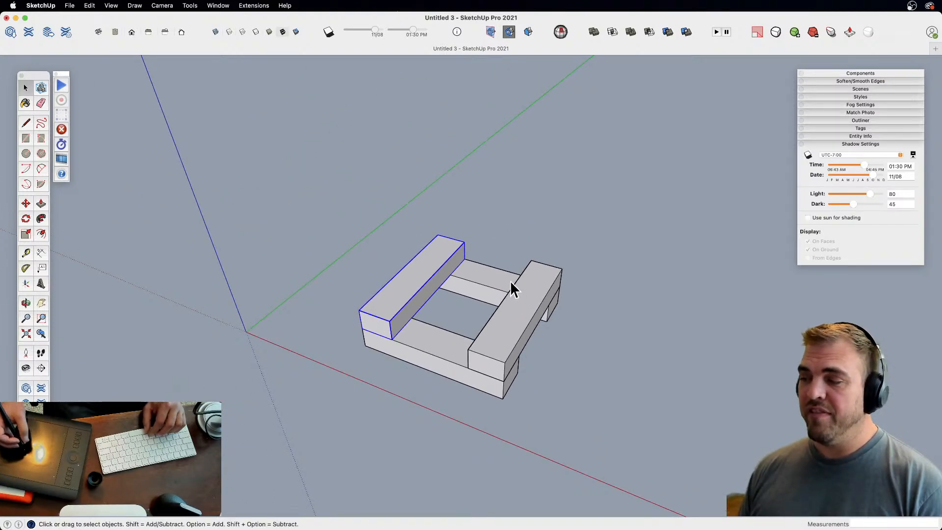
- Open an upper box of the stacked square and try to move the component's geometry, leaving without keeping the shift
middle_click_drag(511, 288, 489, 340)
double_click(501, 305)
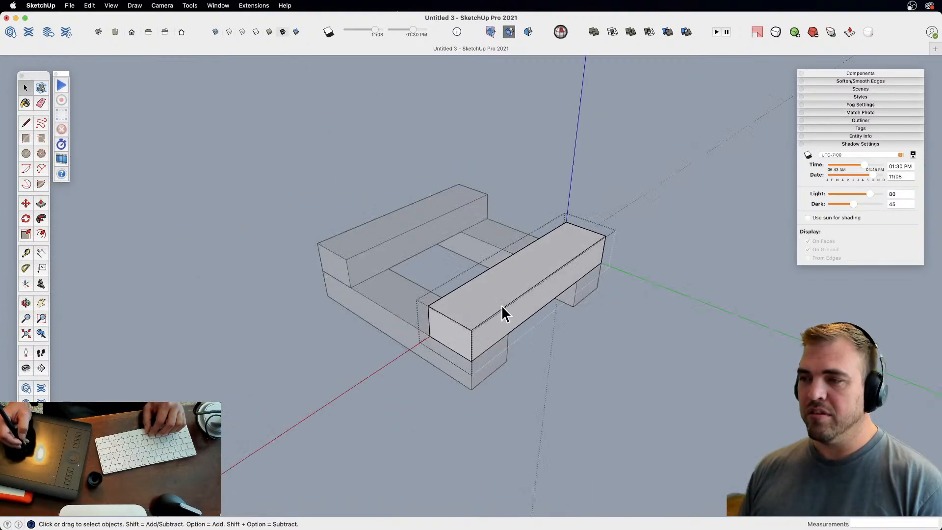
triple_click(501, 306)
key("m")
left_click(512, 283)
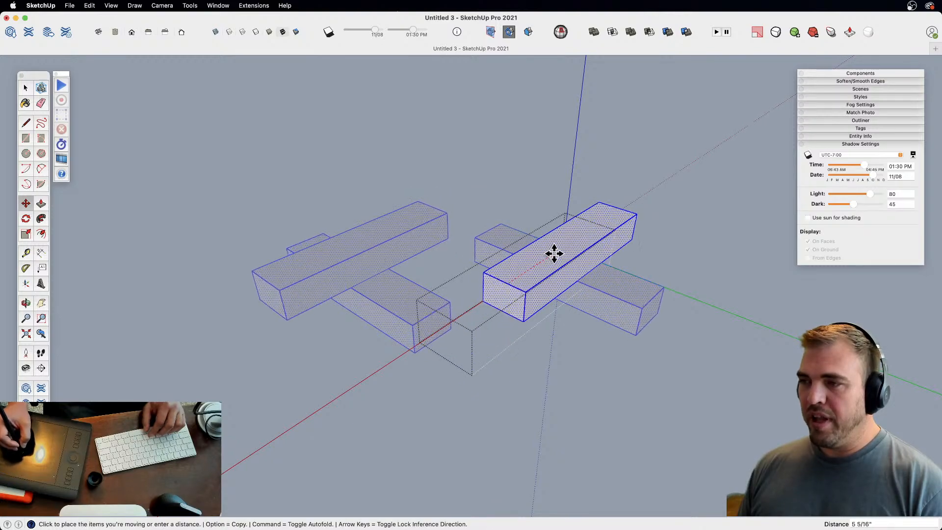
middle_click_drag(588, 229, 517, 296)
left_click(518, 297)
key("space")
left_click(579, 398)
- Select all four boxes, copy them vertically onto the top of the stack, and array the copy as 3x
key("z")
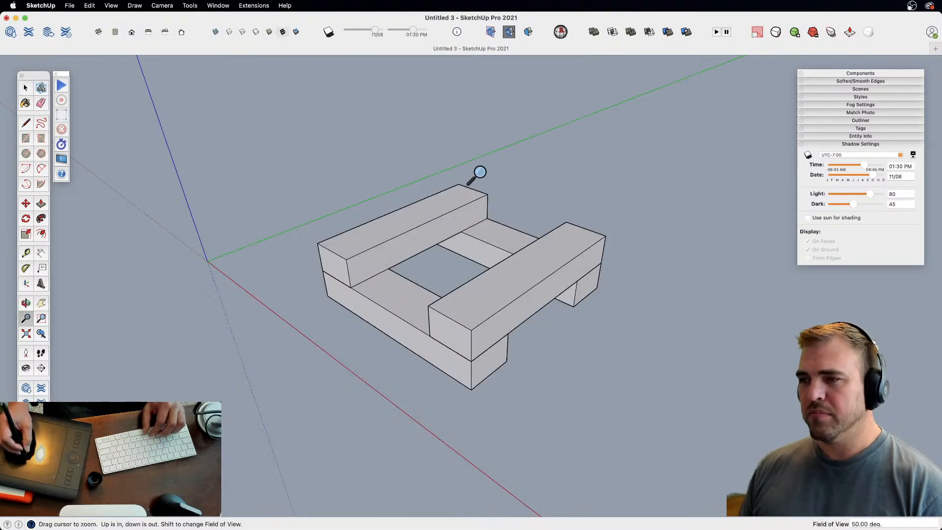
left_click_drag(477, 175, 513, 319)
key("space")
left_click_drag(372, 192, 371, 187)
key("z")
left_click_drag(489, 418, 479, 208)
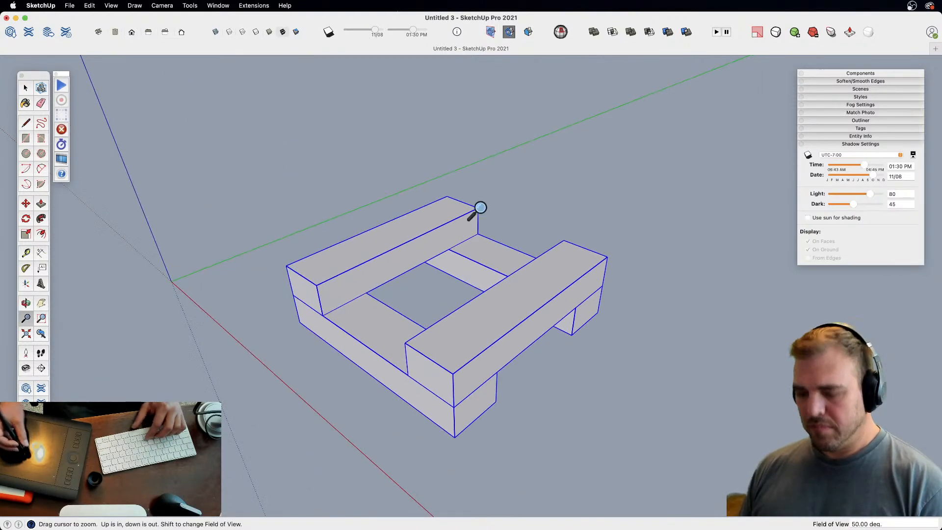
key("m")
key("alt")
left_click(456, 437)
type("3")
key("Return")
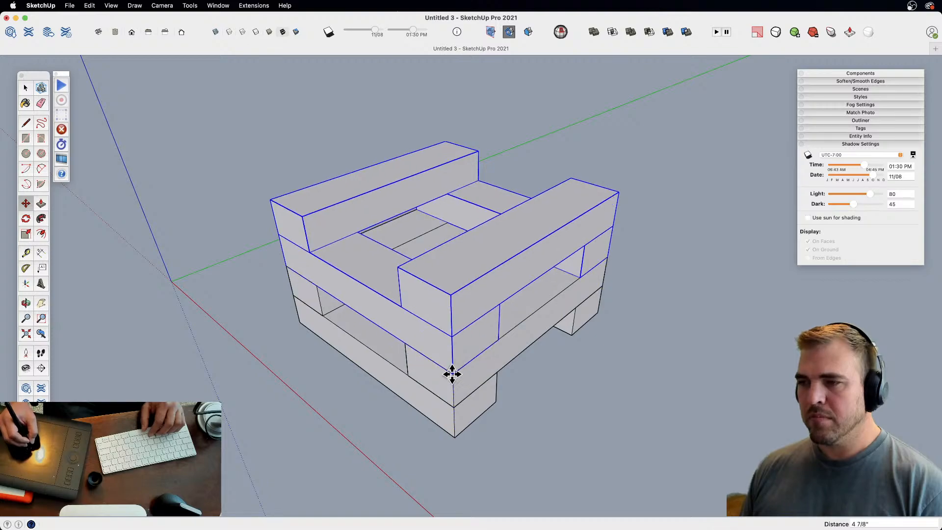
type("x")
key("Return")
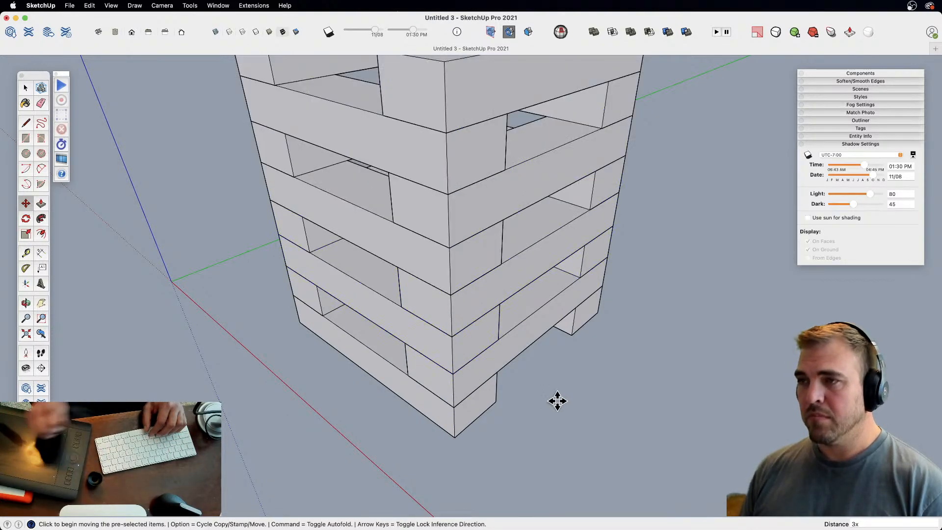
- Copy the lowest front box of the tower out to the open space beside it
key("space")
left_click(527, 330)
key("z")
left_click_drag(523, 287, 493, 361)
key("h")
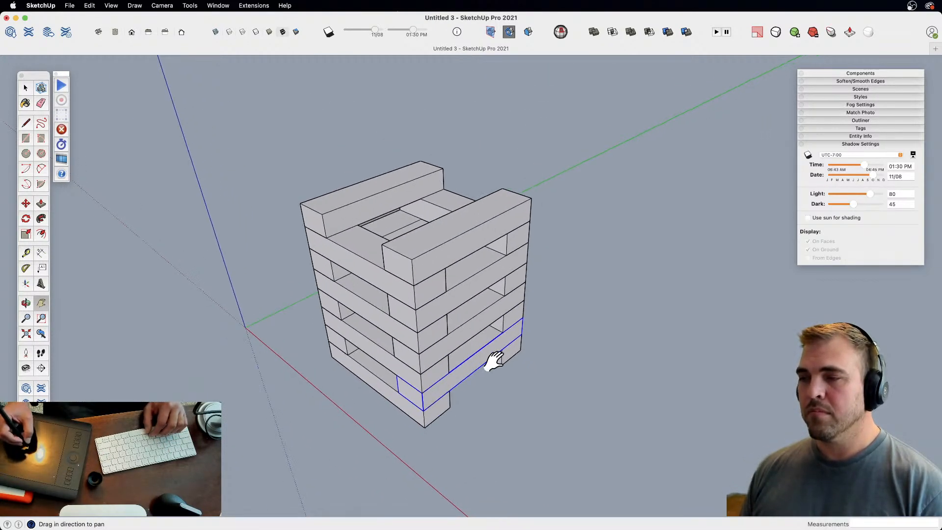
scroll(450, 372, "down", 3)
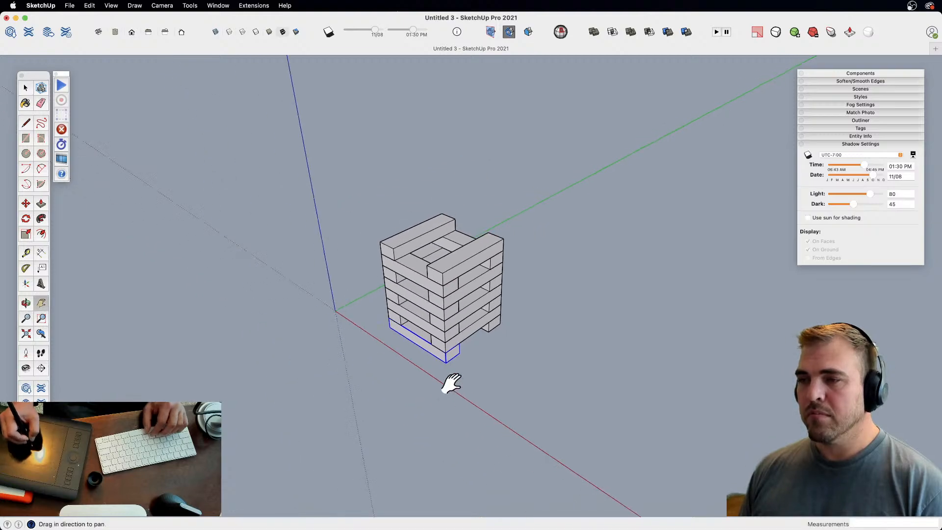
middle_click_drag(448, 384, 469, 361)
key("m")
left_click(483, 281)
key("alt")
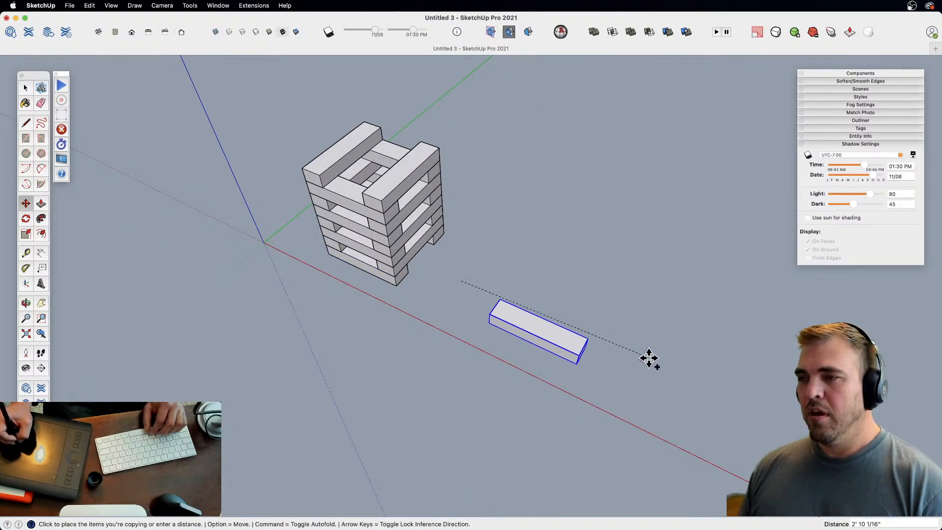
left_click(664, 375)
- Copy the top end box and the matching box two tiers below to the middle of the tower's width
key("z")
left_click_drag(487, 322, 588, 306)
key("h")
key("o")
left_click_drag(523, 402, 452, 284)
key("space")
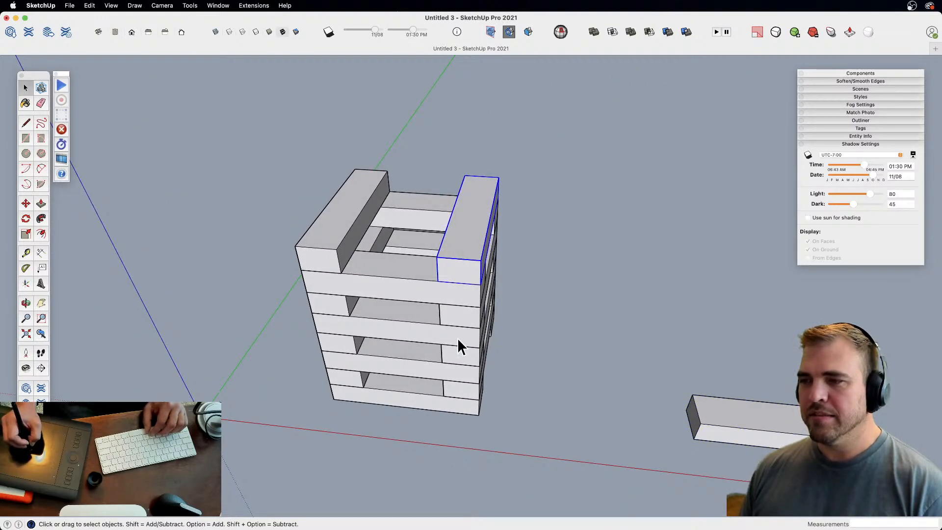
key("z")
key("h")
left_click_drag(452, 388, 509, 319)
key("m")
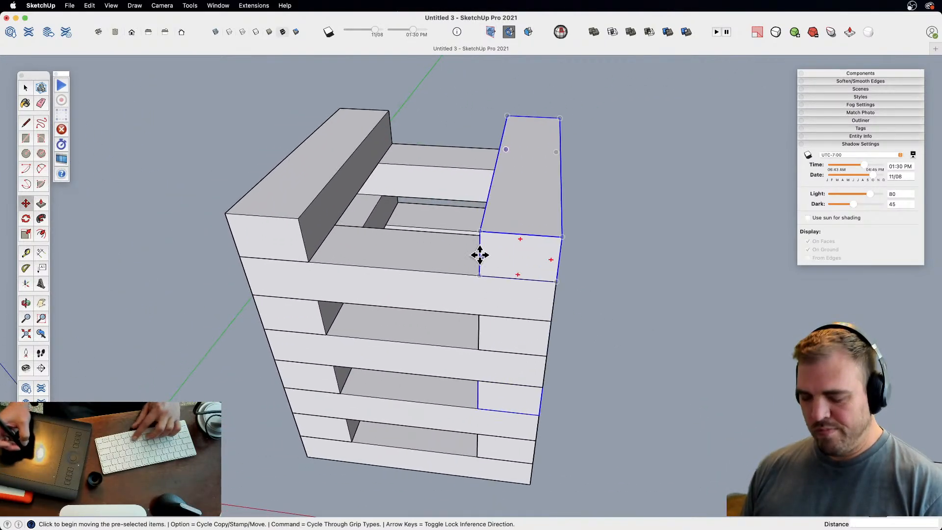
key("alt")
left_click(517, 280)
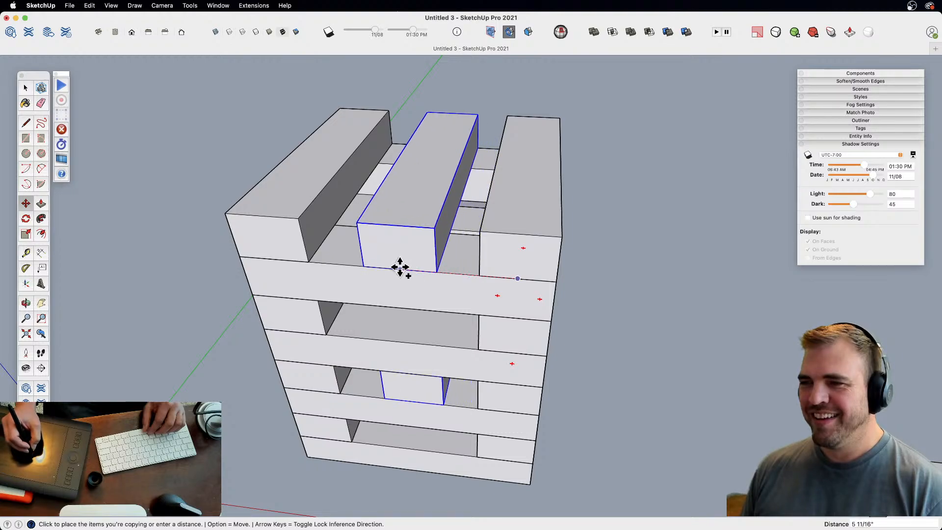
left_click(390, 269)
- Copy the crossing box in the second layer from the top and its match four layers below to the middle of that side
key("h")
left_click_drag(443, 296, 232, 263)
key("o")
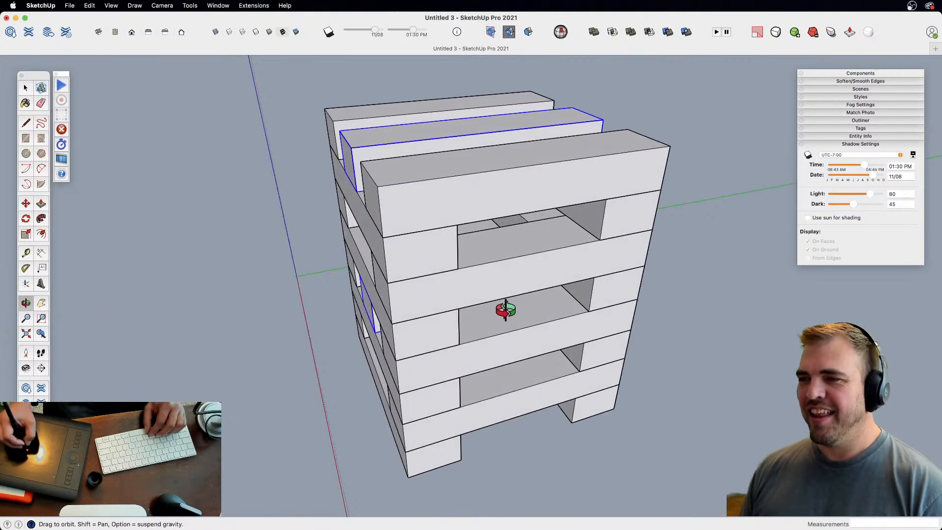
left_click(441, 398, "shift")
key("o")
left_click_drag(432, 357, 410, 339)
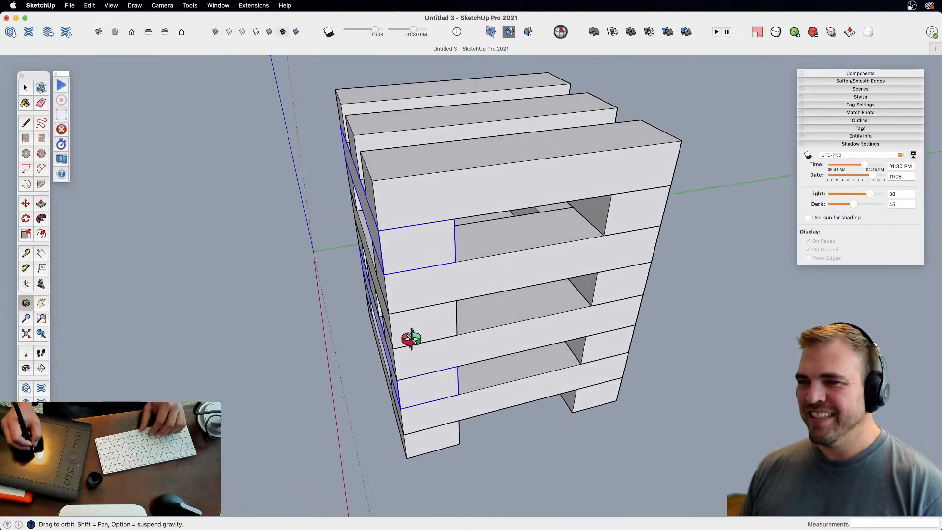
key("m")
key("alt")
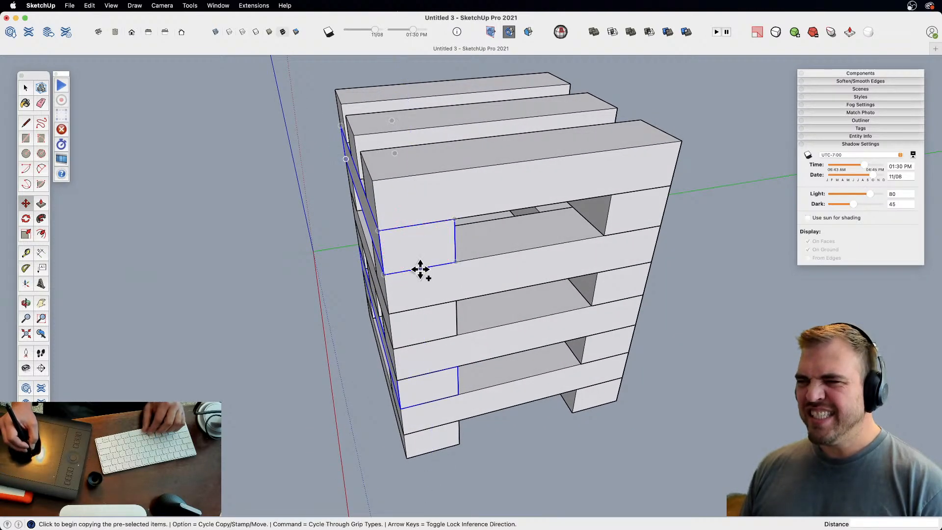
left_click(422, 268)
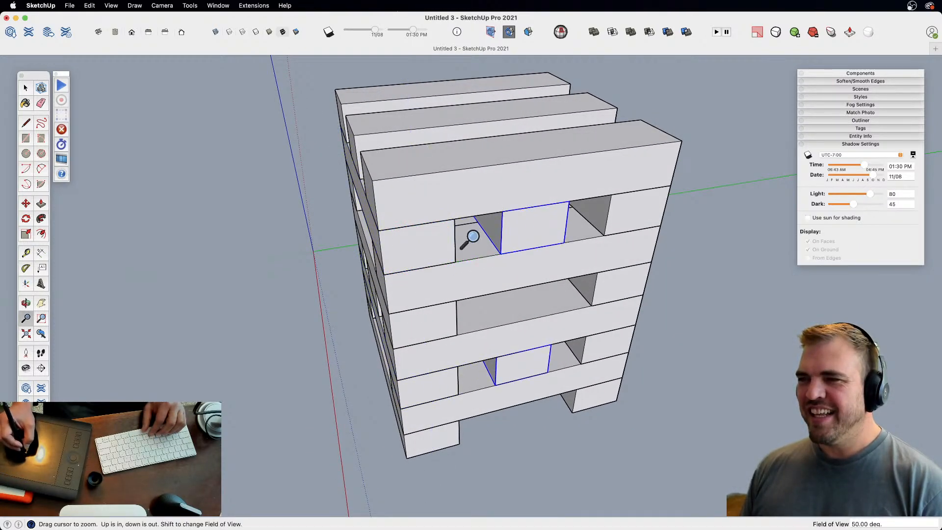
- Open the separate box, select all its geometry and try to shift it away from the component's axes
left_click_drag(469, 239, 441, 338)
key("o")
left_click_drag(366, 319, 511, 380)
key("z")
key("h")
left_click_drag(475, 343, 452, 314)
key("space")
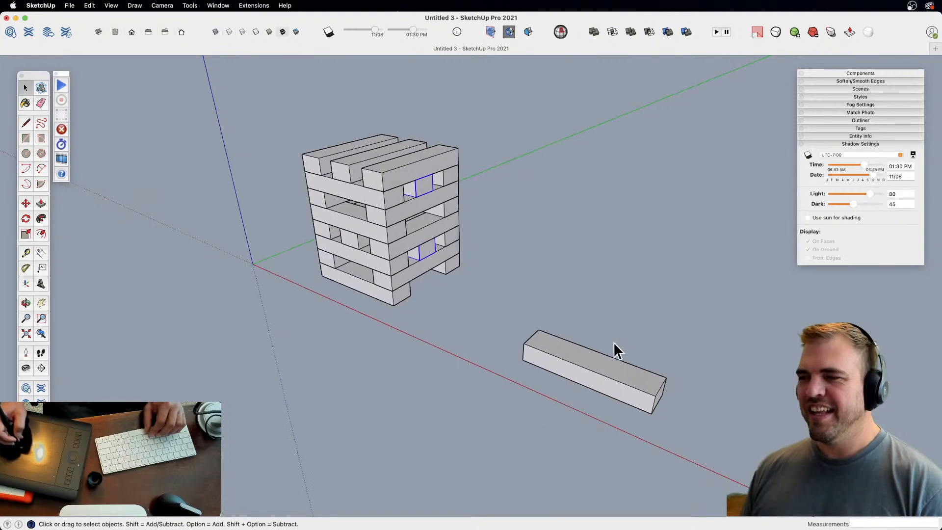
left_click(591, 363)
key("super+a")
key("o")
left_click_drag(590, 364, 555, 359)
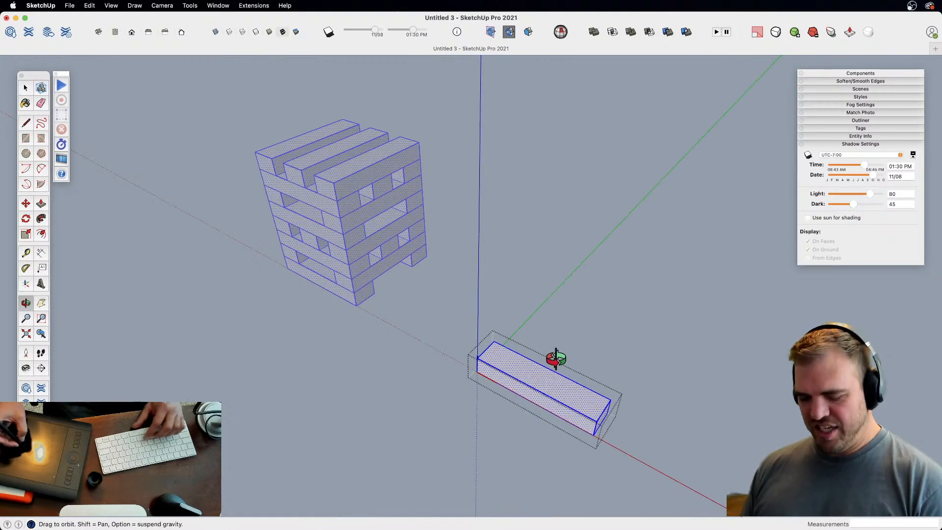
key("m")
left_click(593, 431)
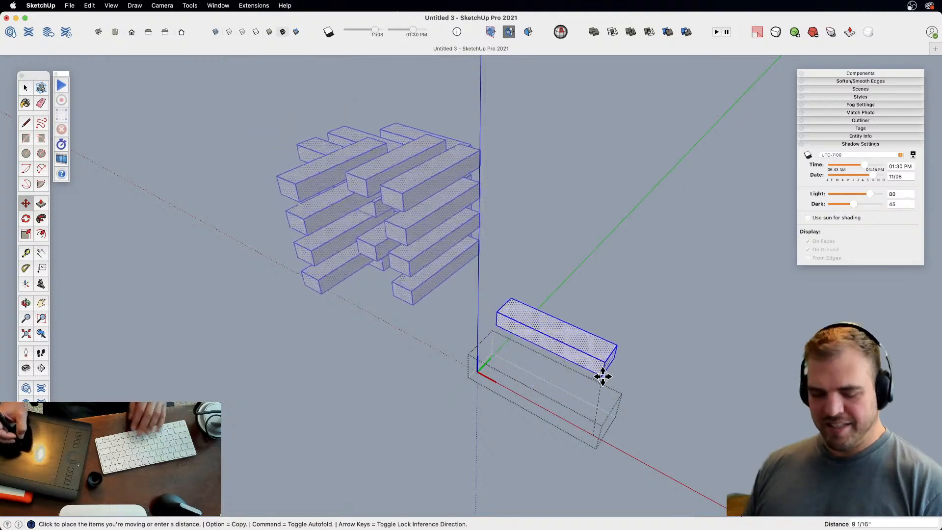
key("space")
left_click(572, 347)
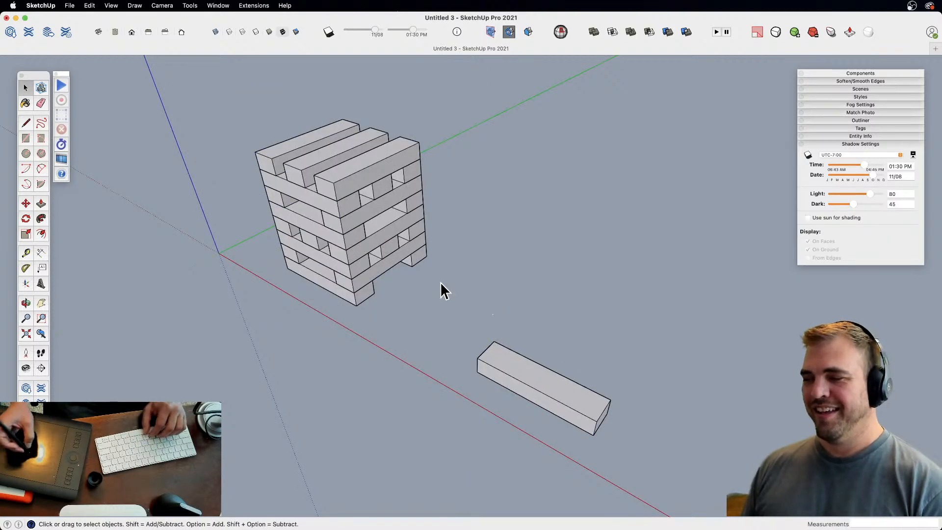
middle_click_drag(431, 336, 516, 343)
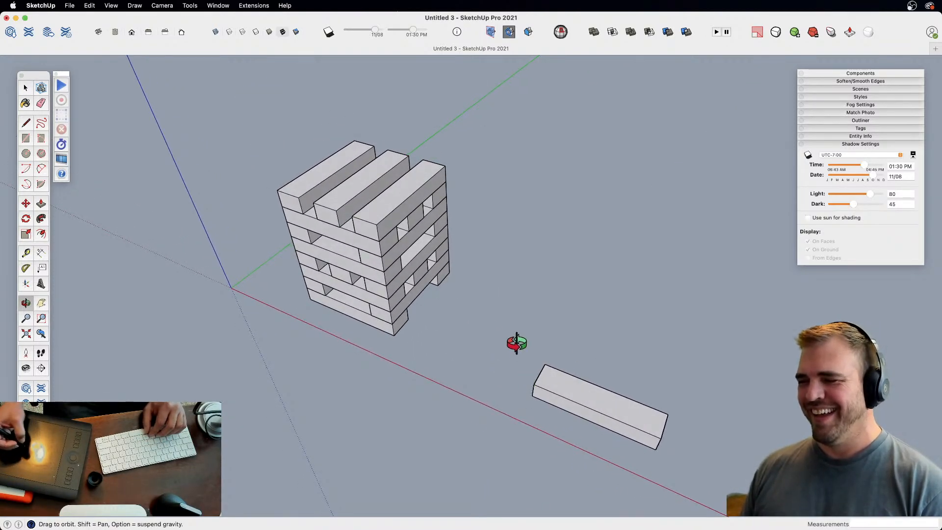
middle_click_drag(451, 297, 510, 367, "shift")
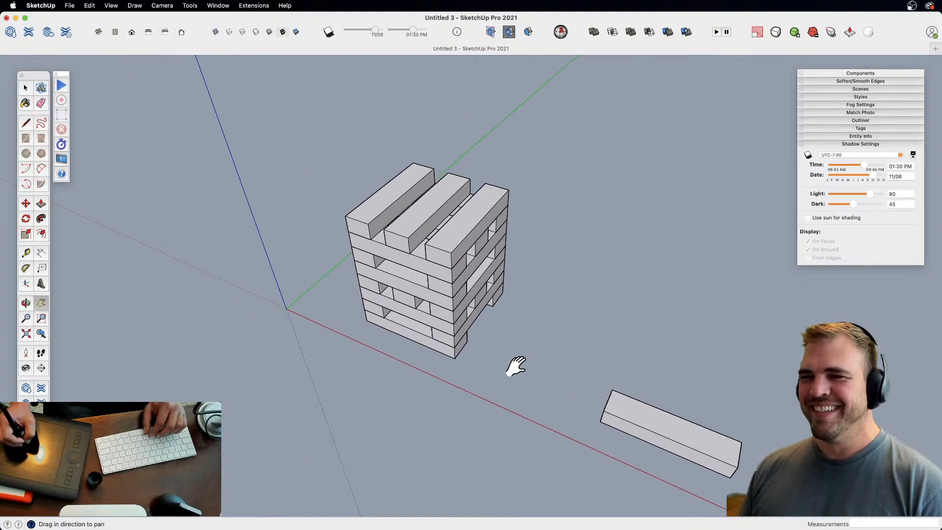
key("z")
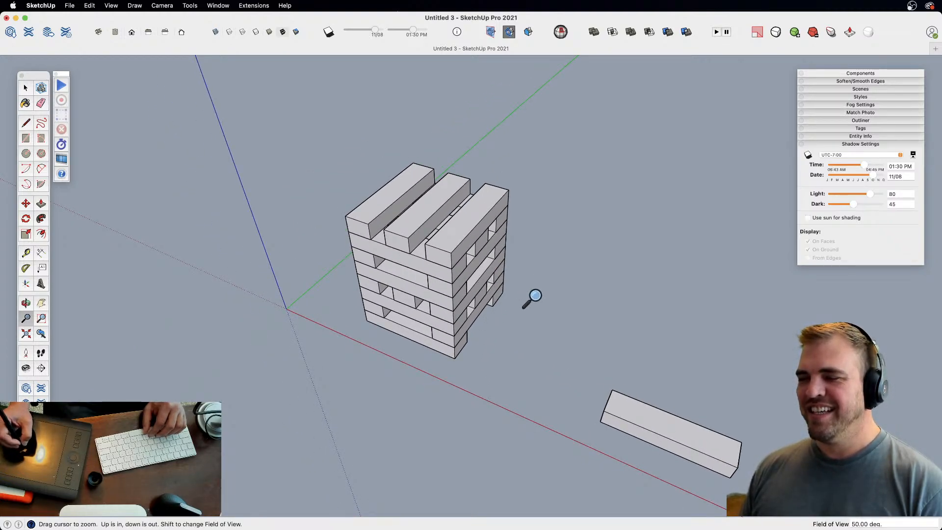
middle_click_drag(587, 330, 551, 304)
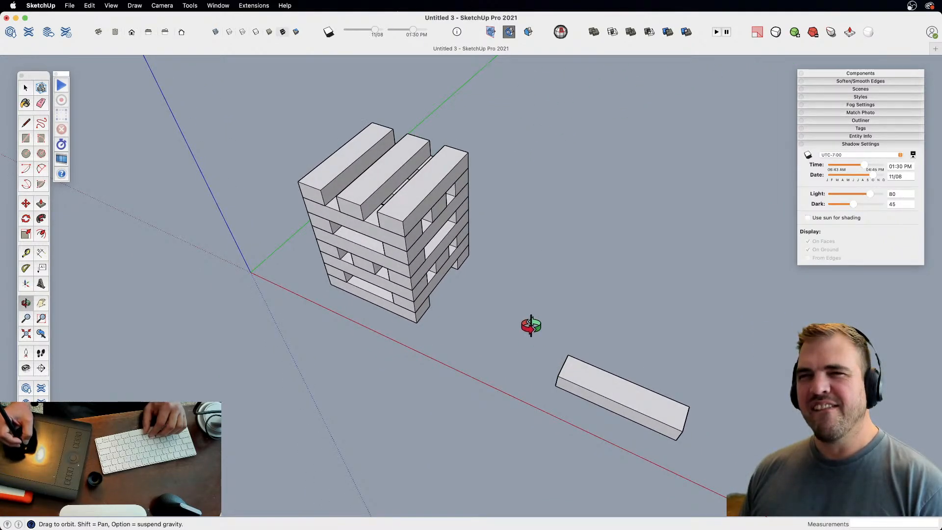
- Delete the tower's boxes, keeping one bottom box and the separate box beside it
middle_click_drag(430, 293, 505, 333)
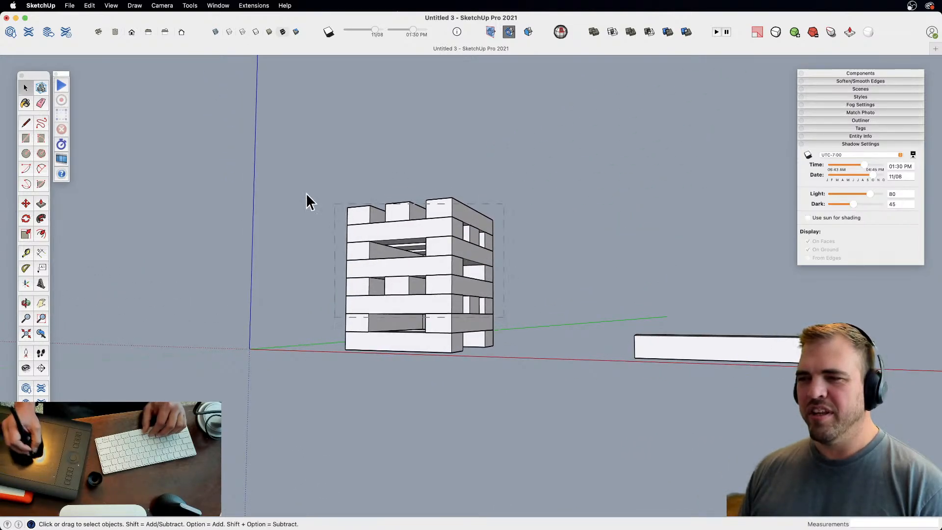
left_click_drag(305, 193, 269, 171)
key("Delete")
mouse_move(525, 445)
middle_mouse_down("shift")
mouse_move(425, 242)
mouse_move(447, 405)
mouse_move(395, 248)
mouse_move(358, 332)
middle_mouse_up("shift")
key("e")
left_click(409, 196)
- Copy the remaining bottom box about 1' 7" across the ground into the open space behind it
key("space")
left_click(399, 279)
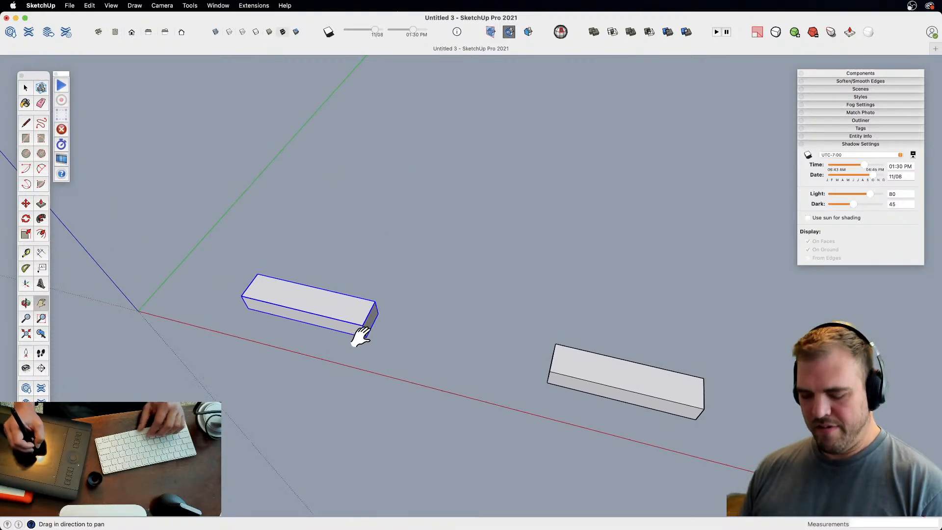
key("m")
key("alt")
left_click(404, 289)
left_click(490, 211)
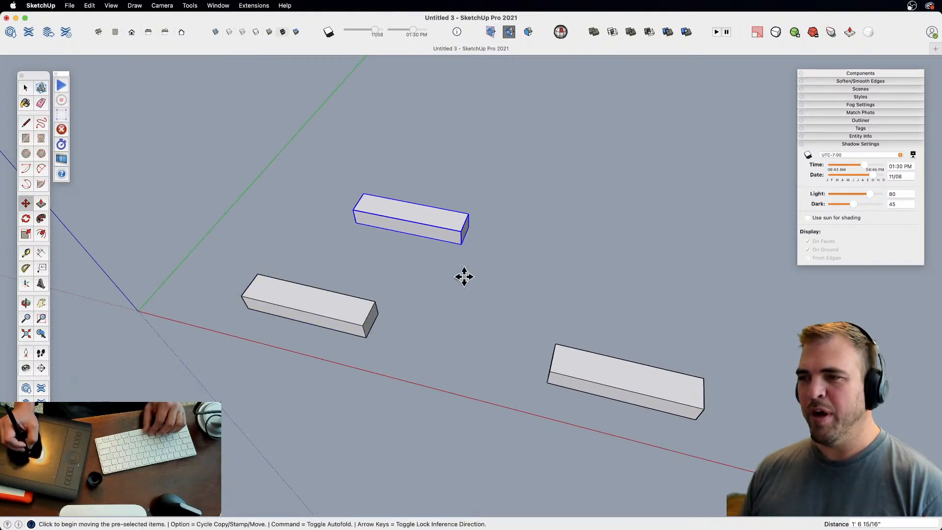
- Rotate the copied box a quarter turn to run along the green axis, and erase the original box near the origin
middle_click_drag(435, 277, 419, 290)
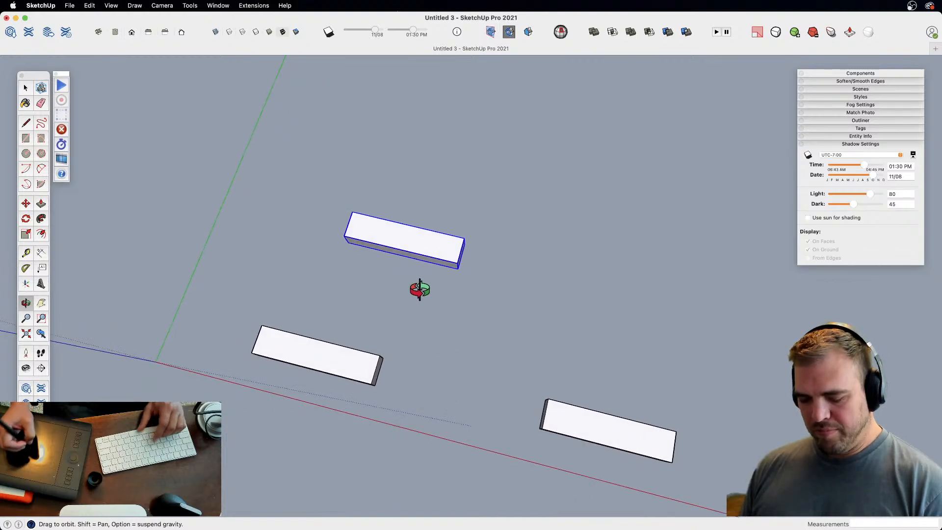
left_click(449, 247)
left_click(394, 269)
key("e")
left_click(388, 351)
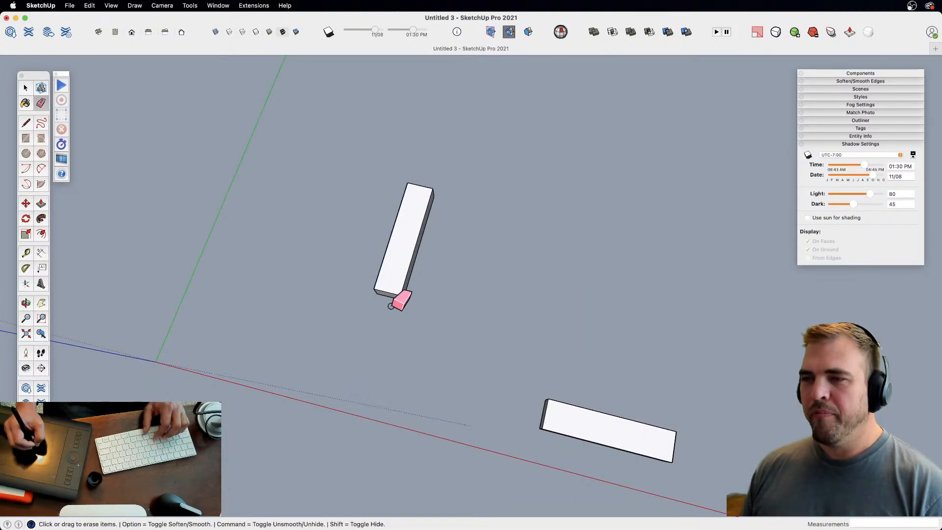
- Copy the rotated box sideways by its own width of 3 5/8" so the two boxes sit flush
key("space")
key("m")
key("alt")
left_click(376, 289)
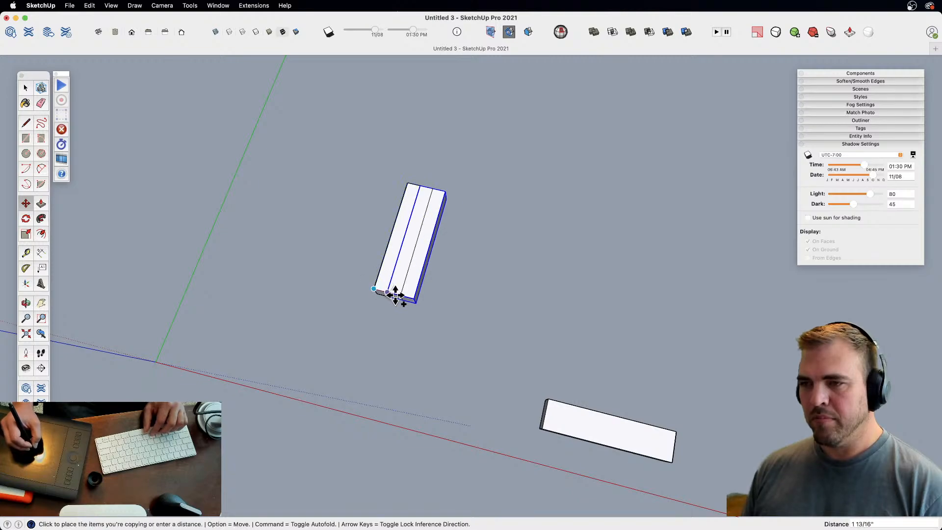
left_click(400, 295)
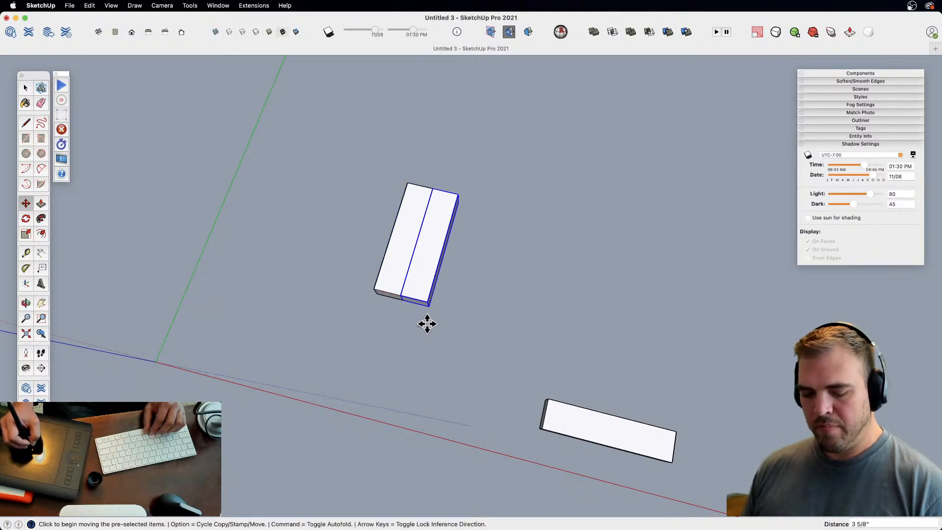
- Copy the first box two widths over, array the copy 5x, and erase the spacer box to leave an evenly gapped row
key("space")
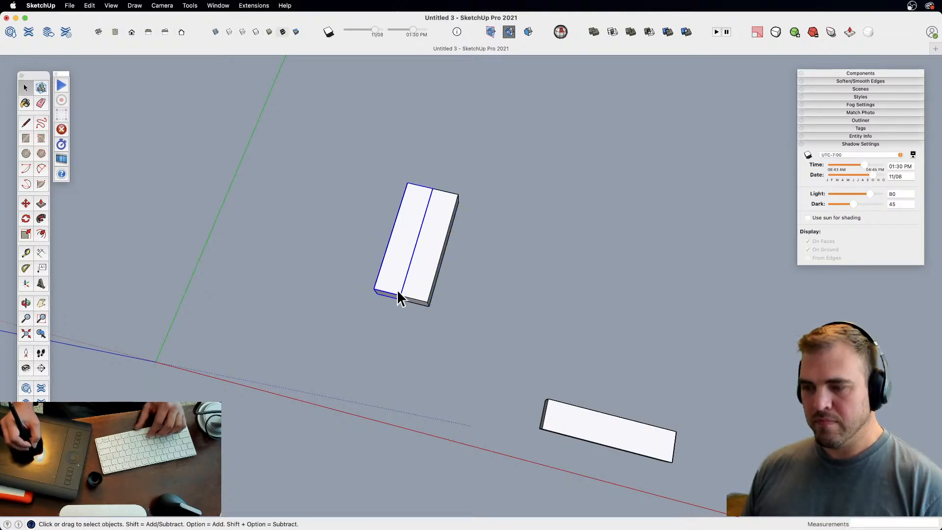
key("m")
key("alt")
left_click(425, 300)
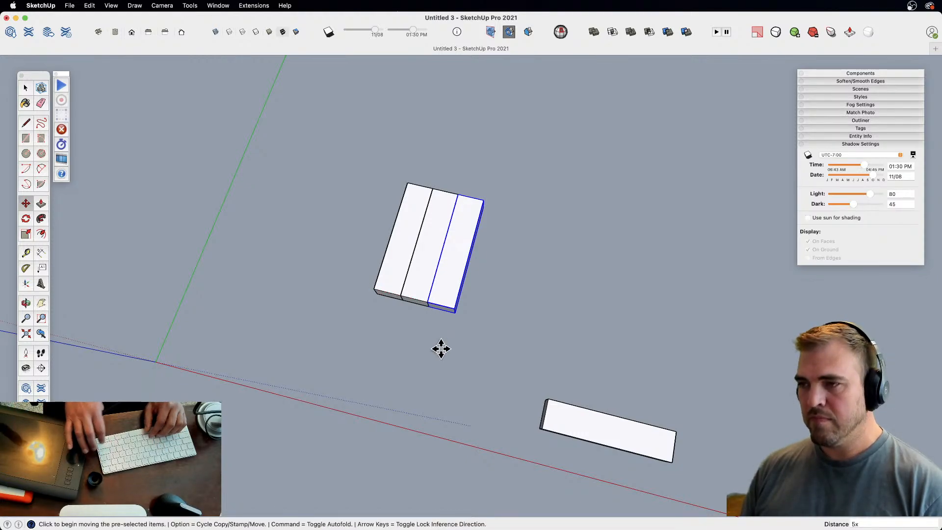
type("5x")
key("Return")
key("e")
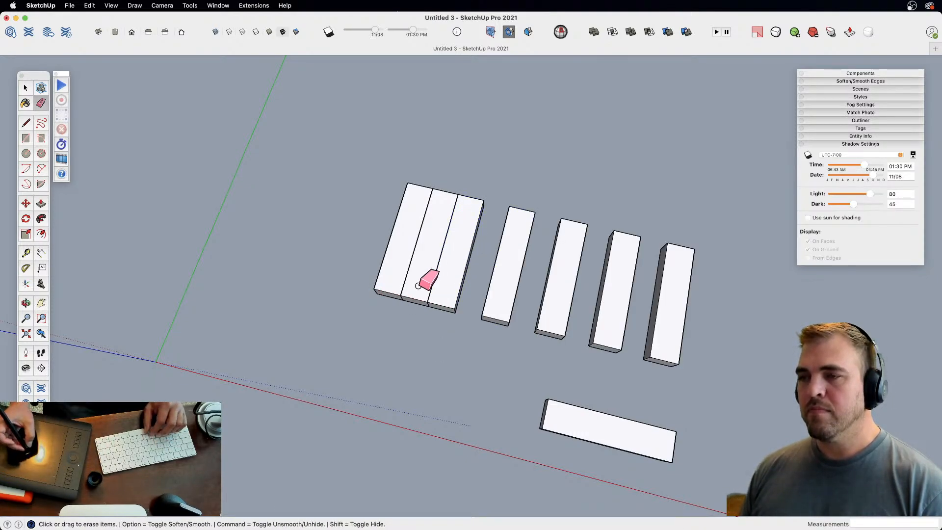
middle_click_drag(415, 296, 479, 378)
- Select the six parallel boxes and rotate a copy of them 90° upright about the front box's lower end corner
left_click_drag(429, 196, 428, 196)
middle_click_drag(429, 195, 572, 247)
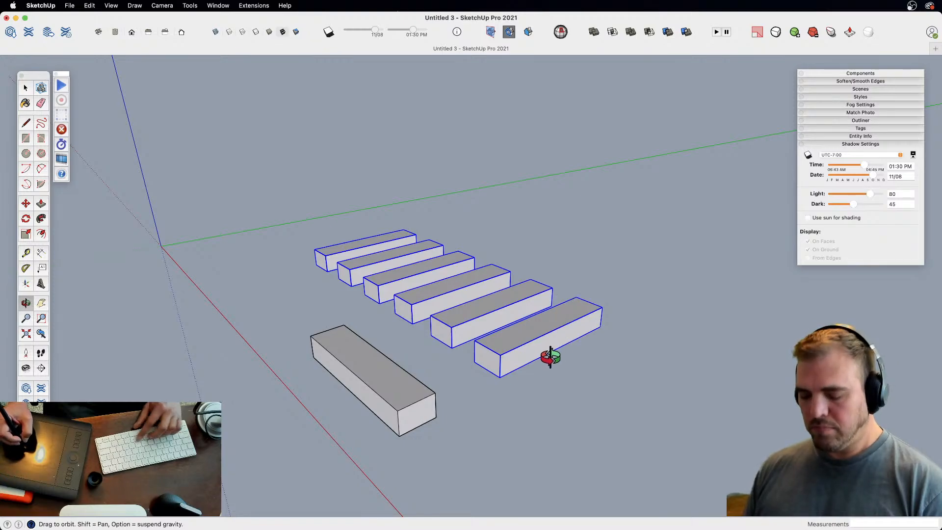
left_click(511, 372)
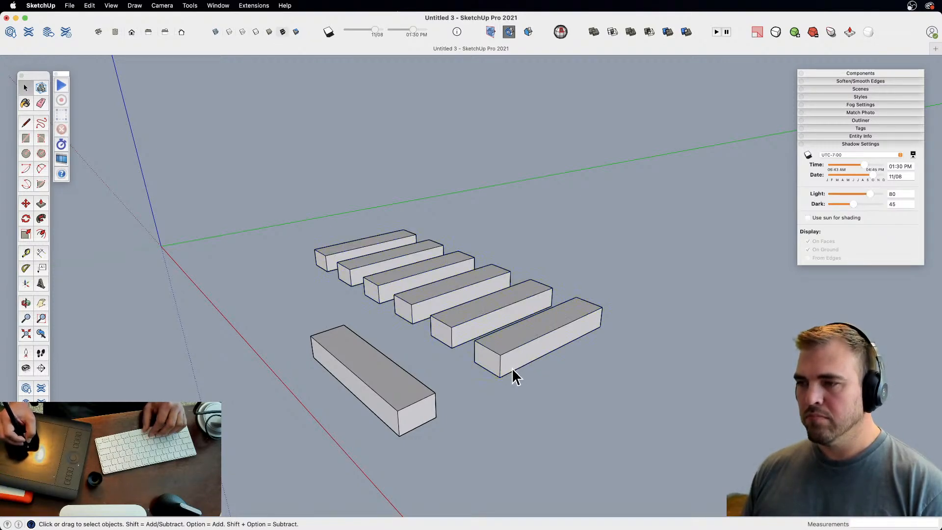
left_click(508, 368)
mouse_move(509, 368)
middle_mouse_down("shift")
mouse_move(478, 365)
mouse_move(483, 375)
mouse_move(515, 363)
mouse_move(441, 347)
middle_mouse_up("shift")
left_click_drag(442, 346, 412, 260)
middle_click_drag(412, 260, 525, 237)
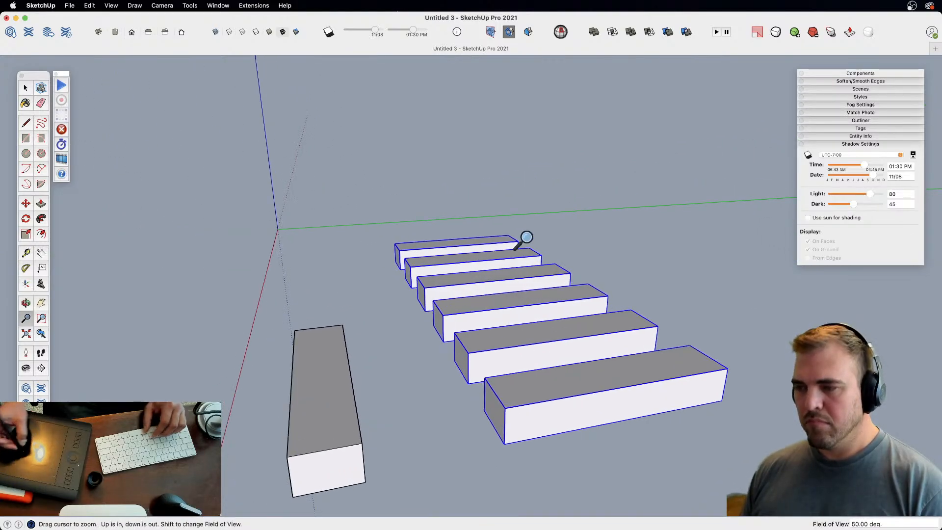
key("q")
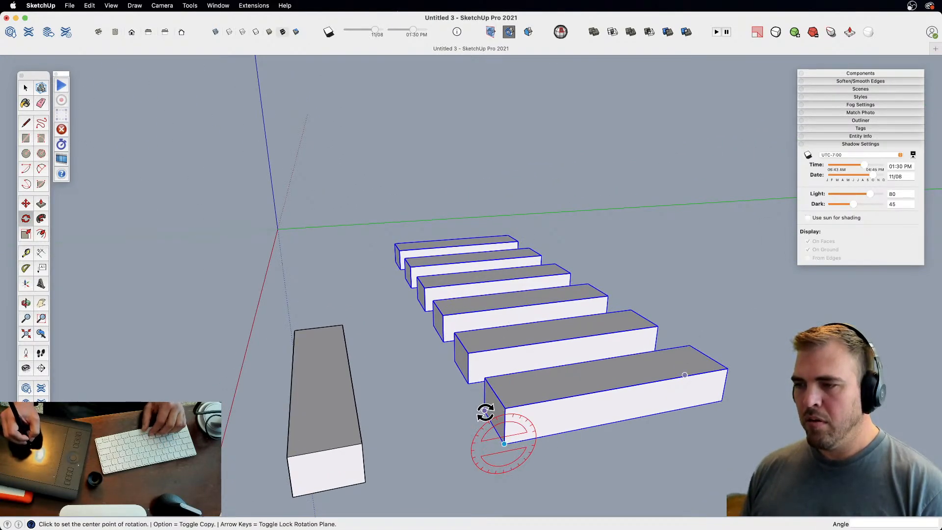
left_click(504, 444)
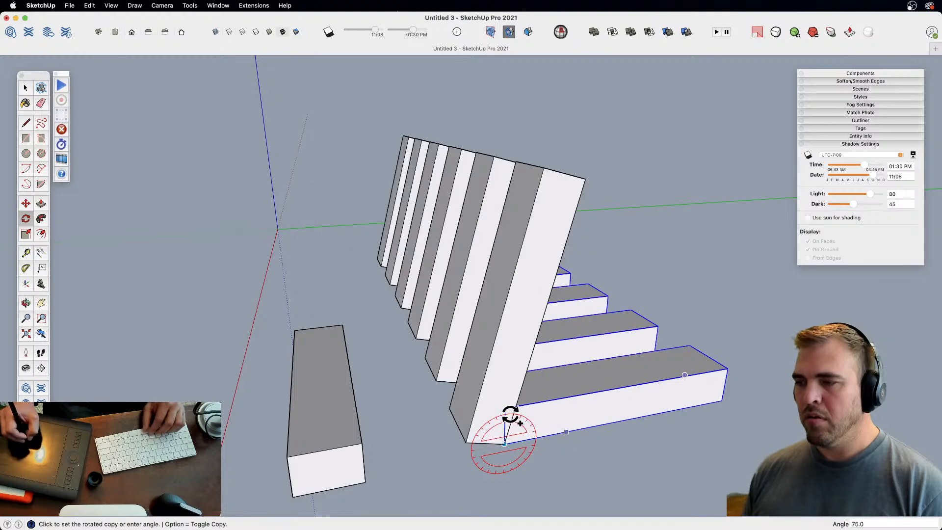
left_click(505, 413)
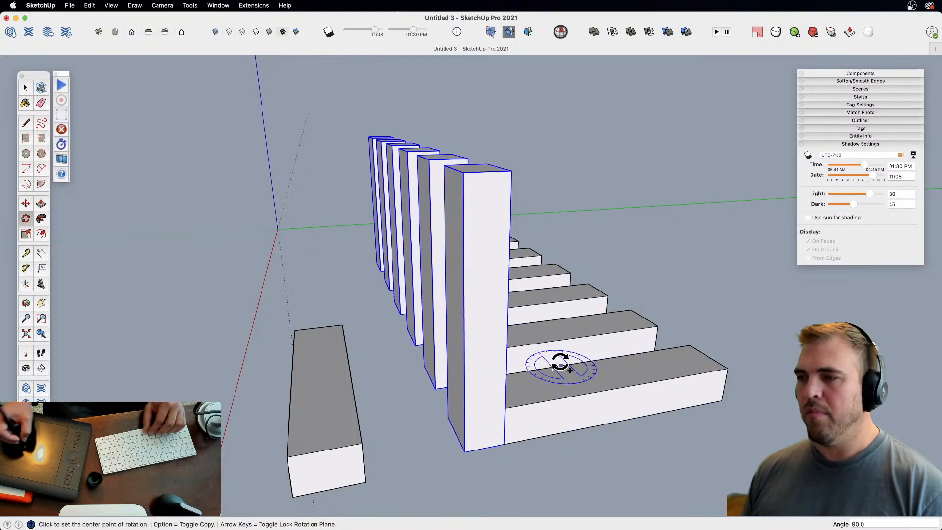
- Move the six upright boxes down about 6 13/16" along the ends of the horizontal boxes
key("m")
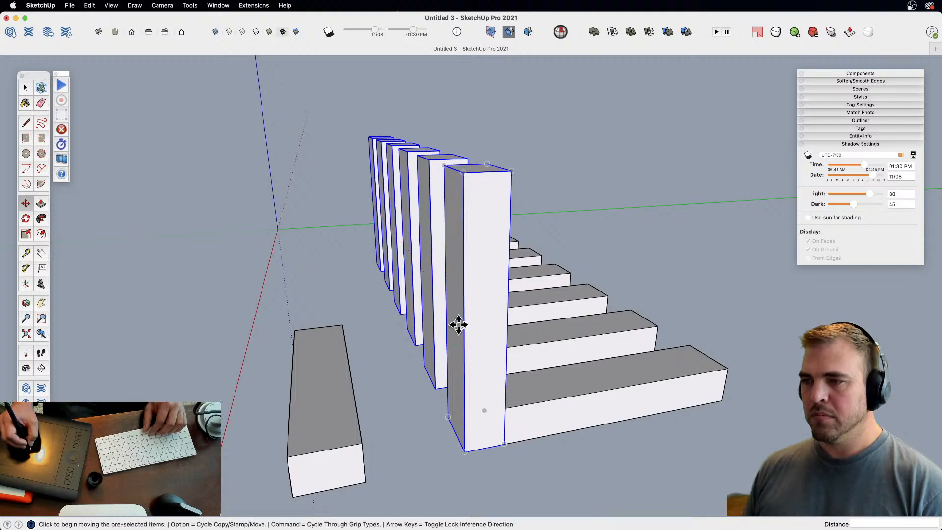
left_click(458, 322)
left_click(501, 425)
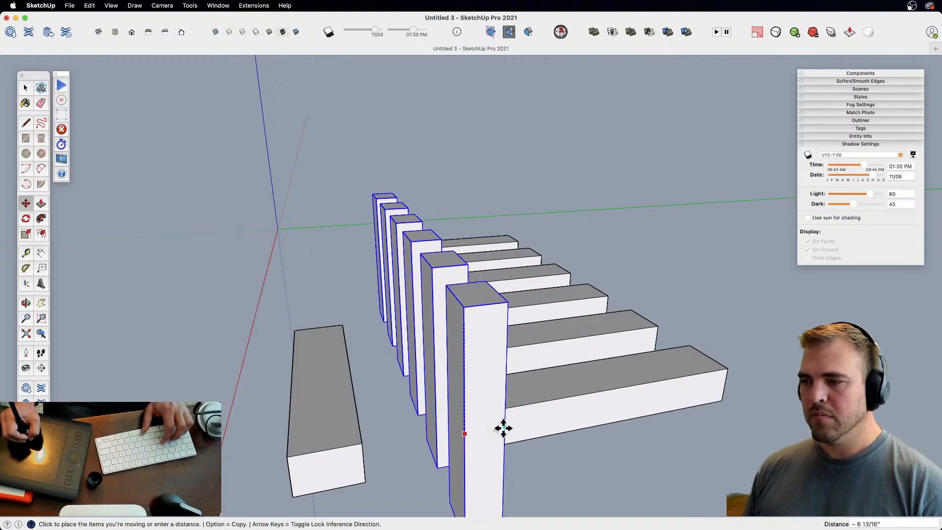
key("q")
scroll(508, 410, "down", 5)
mouse_move(509, 410)
middle_mouse_down()
mouse_move(467, 319)
mouse_move(507, 416)
middle_mouse_up()
- Move the separate box about 7" away from the row of upright boxes
key("space")
left_click(413, 398)
key("m")
left_click(416, 395)
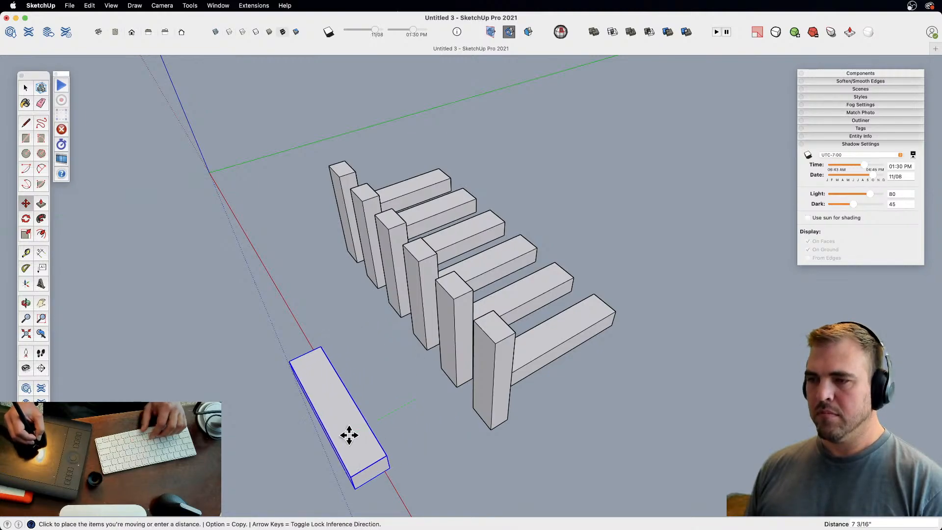
left_click(336, 443)
middle_click_drag(336, 444, 513, 299)
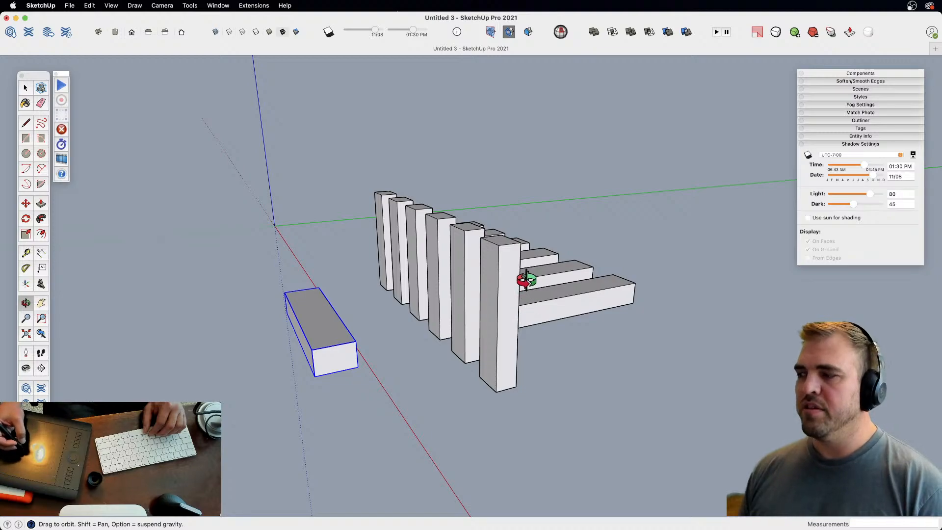
left_click_drag(539, 312, 580, 371)
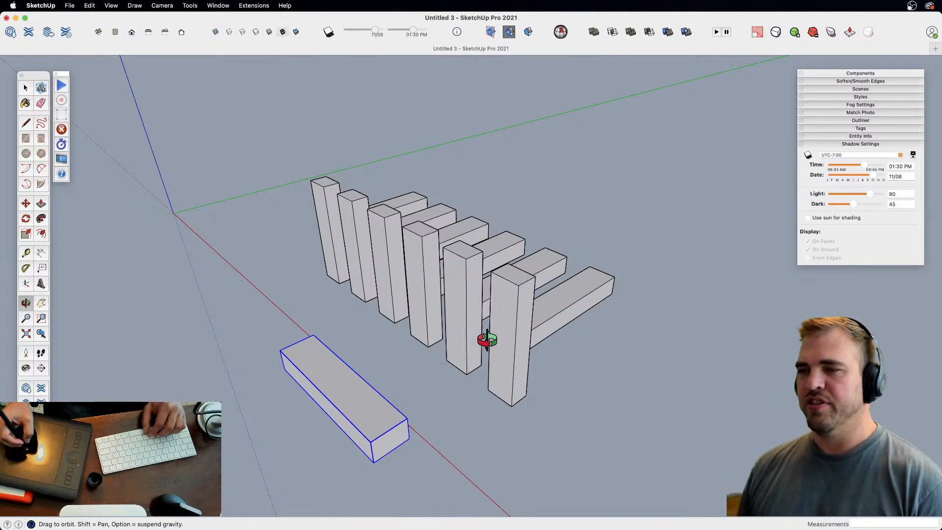
- Move the separate box another 6 1/2" away from the row, across the red axis
key("z")
left_click_drag(371, 371, 391, 425)
key("o")
key("space")
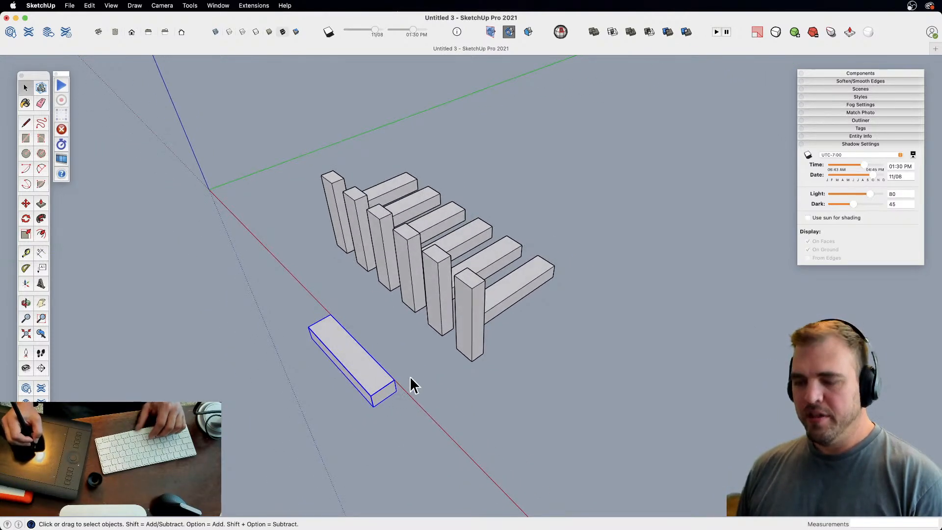
key("m")
left_click(425, 376)
left_click(387, 390)
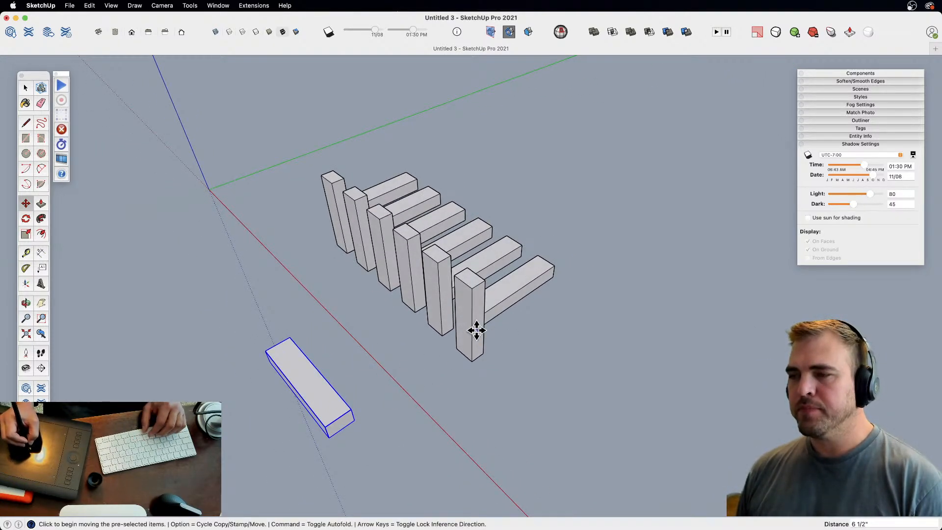
- Copy the six horizontal boxes about 1' 3/4" onto the upright boxes, centred on the tops of the uprights
key("o")
left_click_drag(466, 319, 382, 197)
left_click_drag(465, 336, 447, 365)
key("space")
key("o")
left_click_drag(411, 226, 464, 299)
key("m")
key("alt")
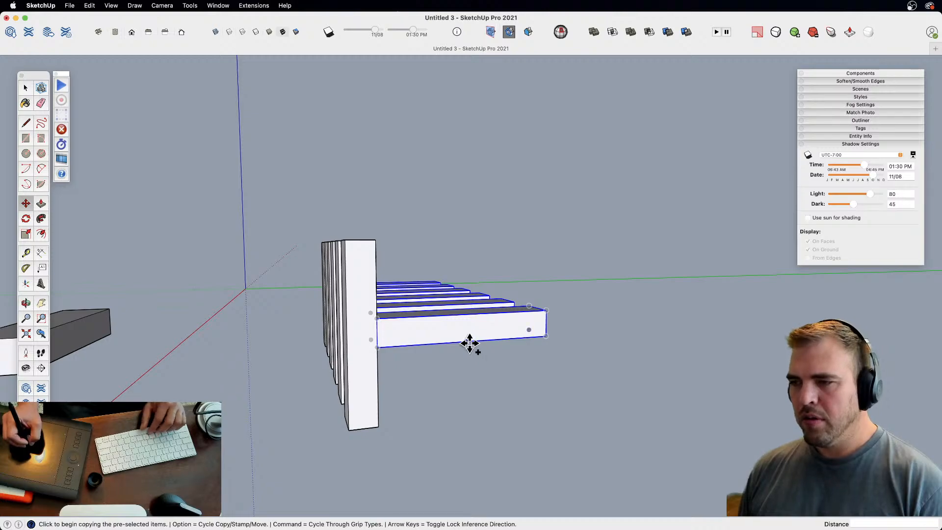
left_click(466, 341)
left_click(359, 241)
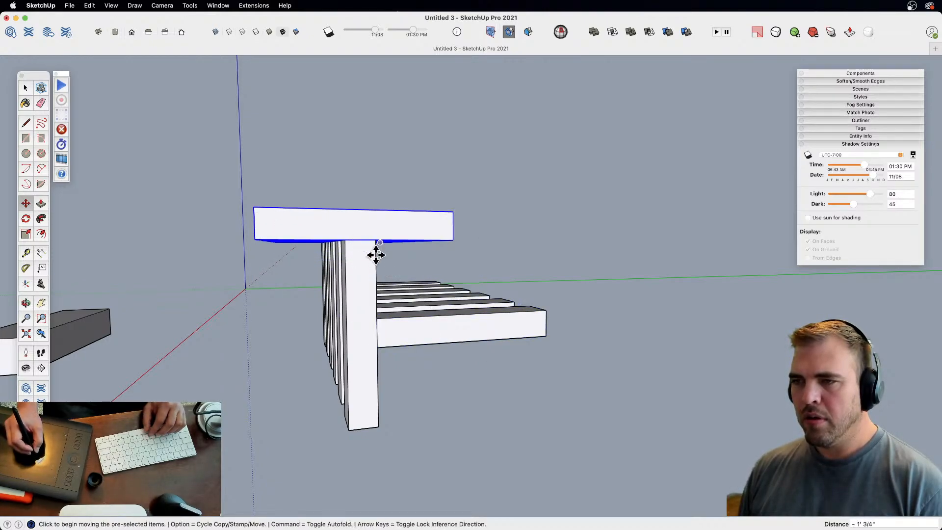
- Open the front top box component and try moving all its geometry to shift every instance
key("o")
left_click_drag(384, 302, 468, 364)
key("space")
double_click(472, 307)
key("super+a")
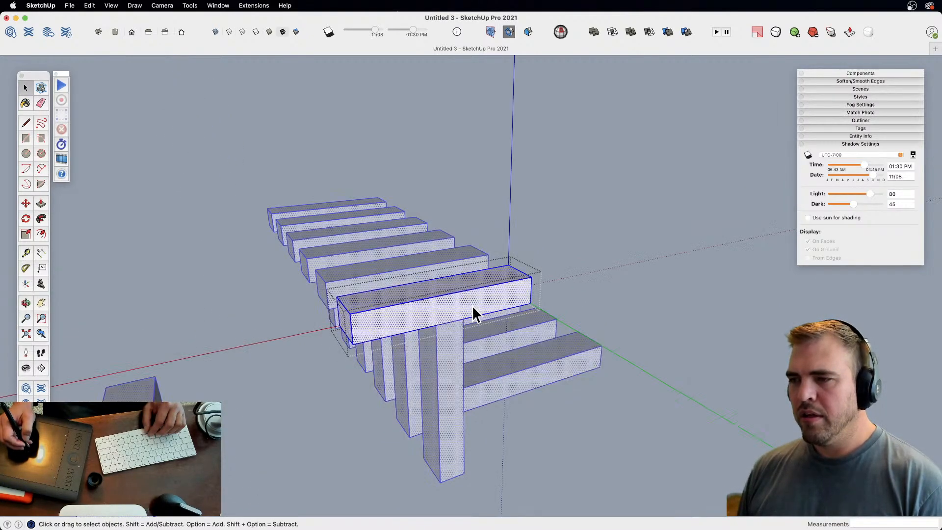
key("m")
left_click(466, 293)
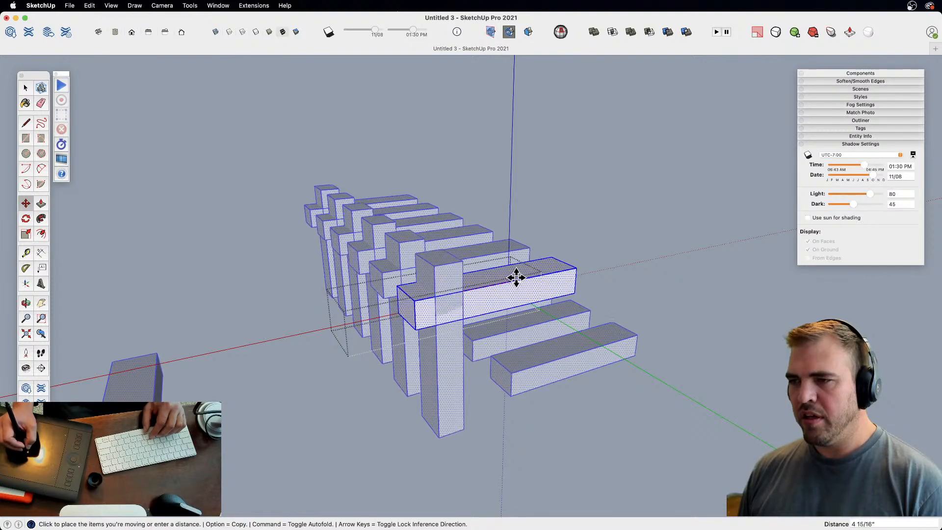
key("space")
middle_click_drag(507, 281, 376, 192)
left_click(450, 441)
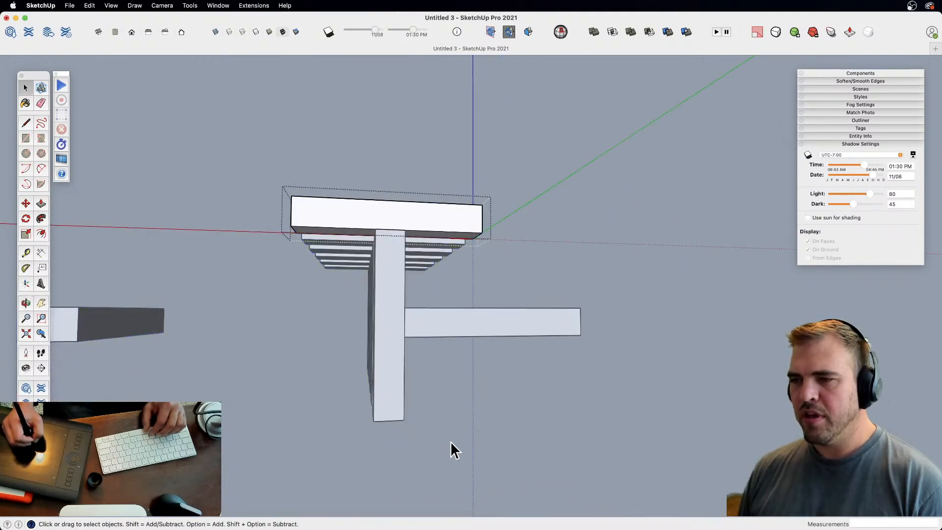
- Select the six upright boxes and flip them upside down with a negative blue-axis scale
left_click(471, 416)
left_click_drag(424, 433, 338, 364)
middle_click_drag(354, 373, 521, 411)
key("s")
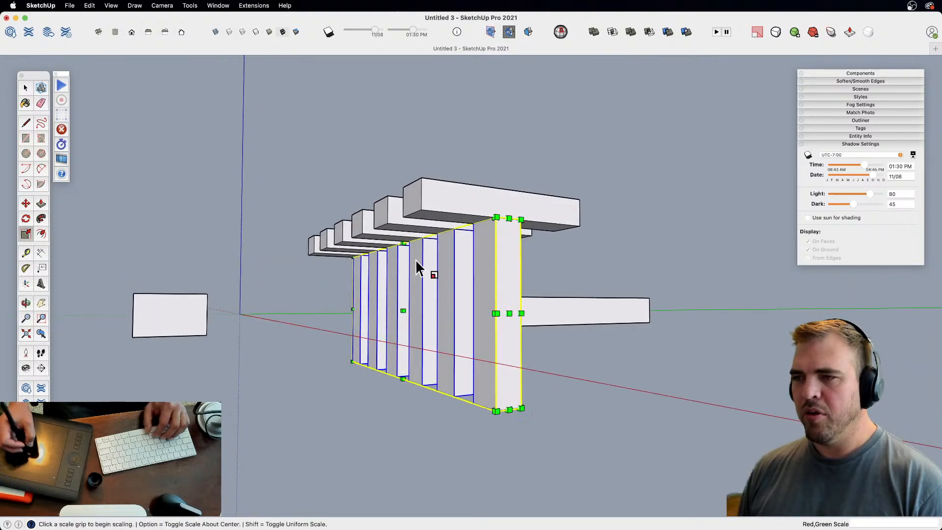
left_click(412, 240)
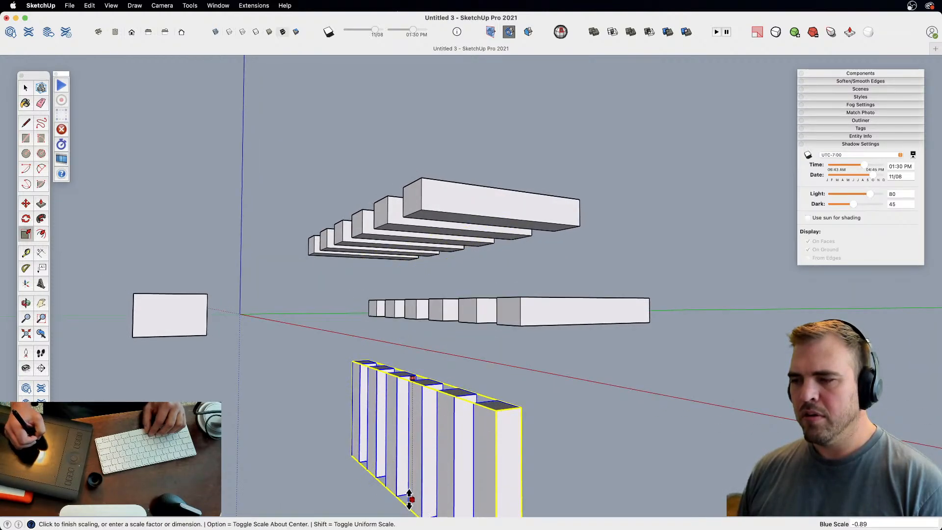
left_click(410, 487)
- Move the flipped upright boxes up 1' 3 3/4" so they meet the underside of the top boxes
key("m")
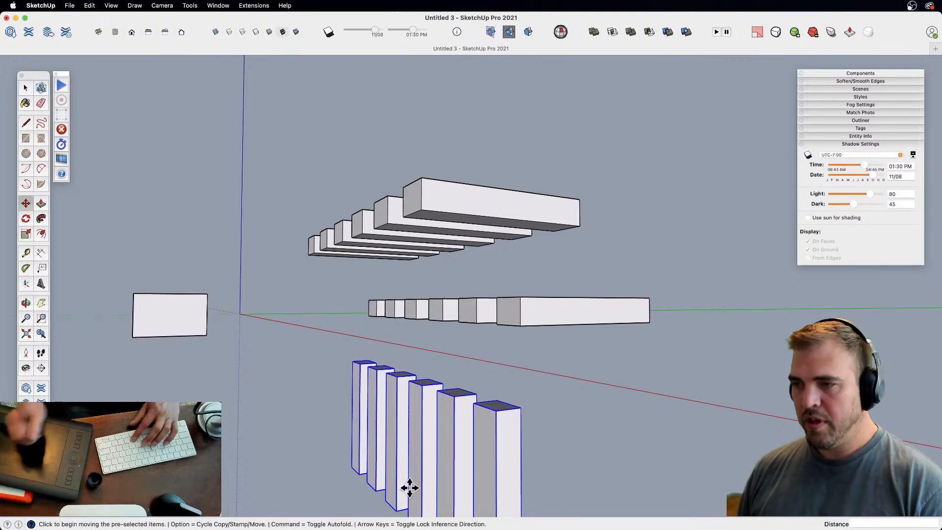
left_click(522, 410)
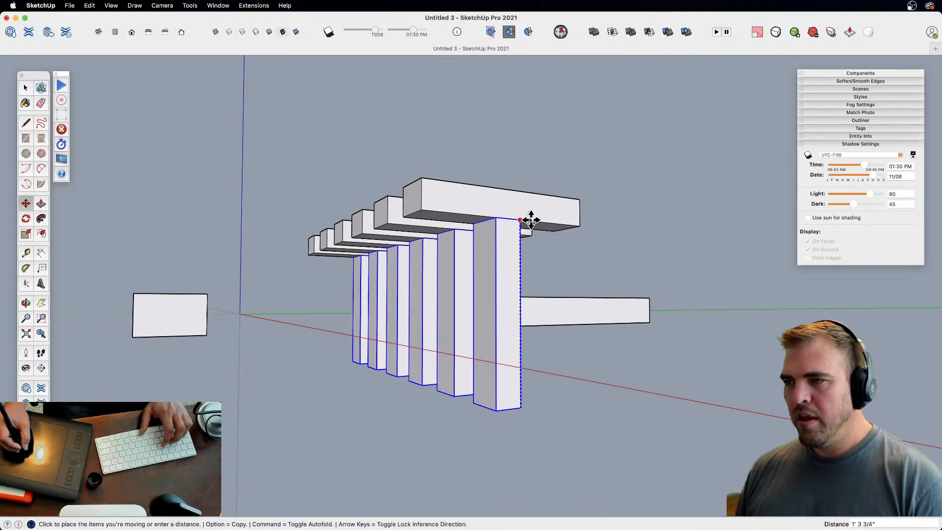
left_click(533, 223)
- Open the front lower horizontal box component and try moving all its geometry
middle_click_drag(533, 223, 581, 330)
key("space")
double_click(525, 349)
triple_click(528, 347)
key("m")
left_click(521, 351)
key("space")
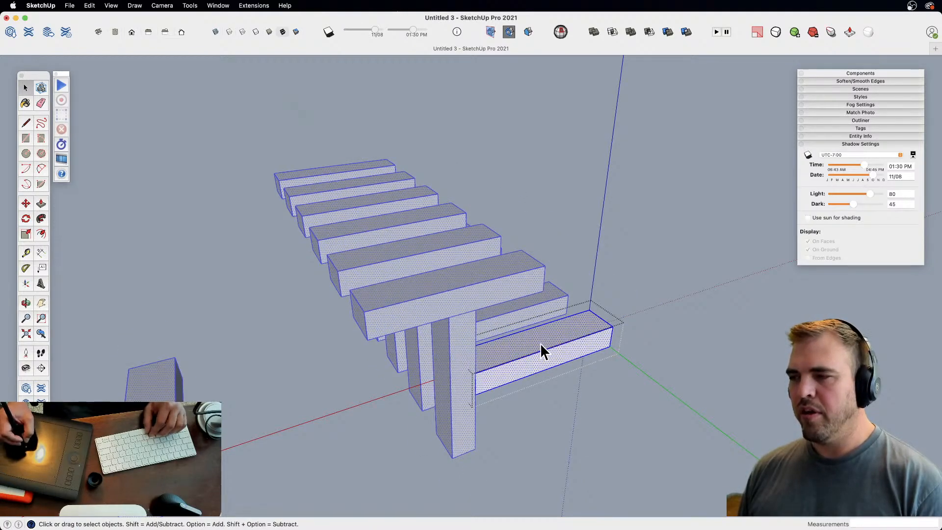
key("m")
left_click(525, 348)
middle_click_drag(526, 348, 497, 247)
key("space")
- Select the six top boxes and flip them in the green direction about their centre with a scale of -1
left_click(457, 225)
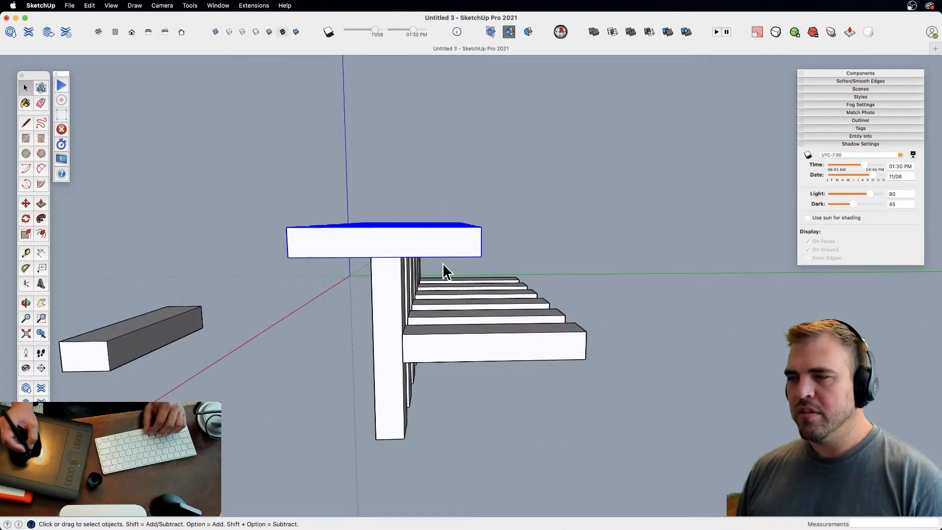
middle_click_drag(443, 269, 498, 264)
key("s")
left_click(487, 259)
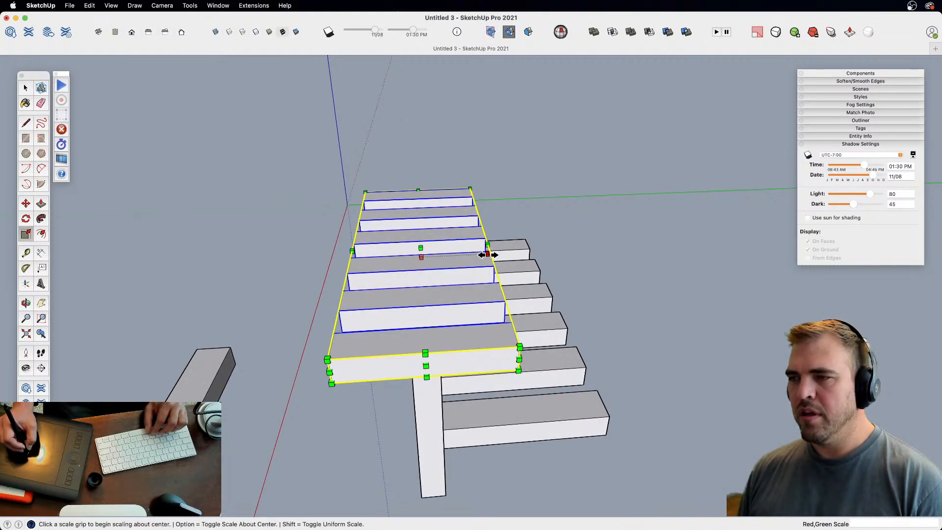
left_click(355, 262)
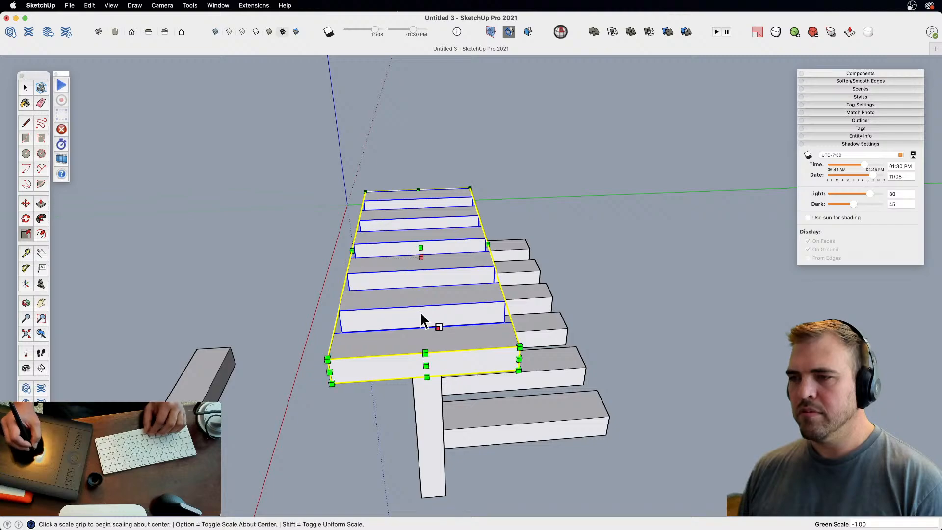
- Copy the six upright boxes along the green axis to the far ends of the top boxes, opposite the lower boxes
middle_click_drag(420, 311, 445, 290)
key("space")
left_click(416, 310)
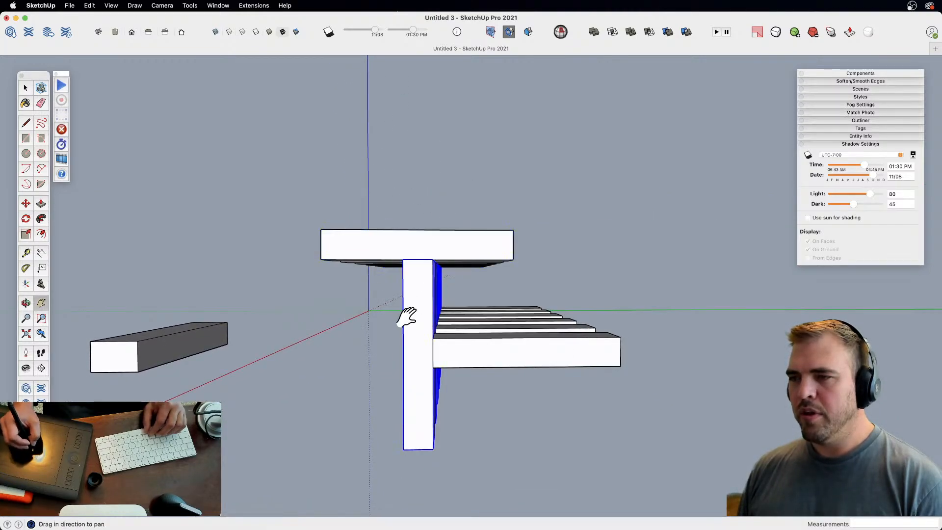
middle_click_drag(407, 318, 374, 323)
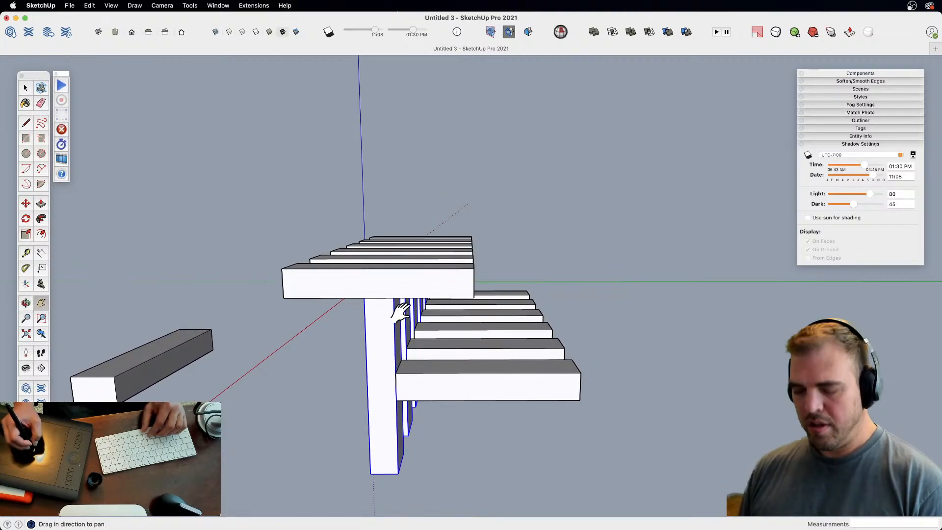
key("m")
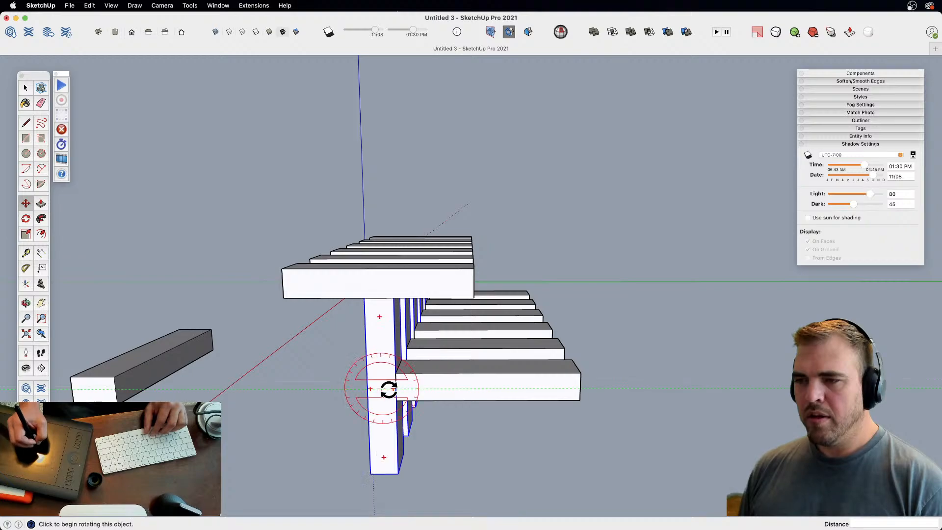
key("alt")
left_click(398, 389)
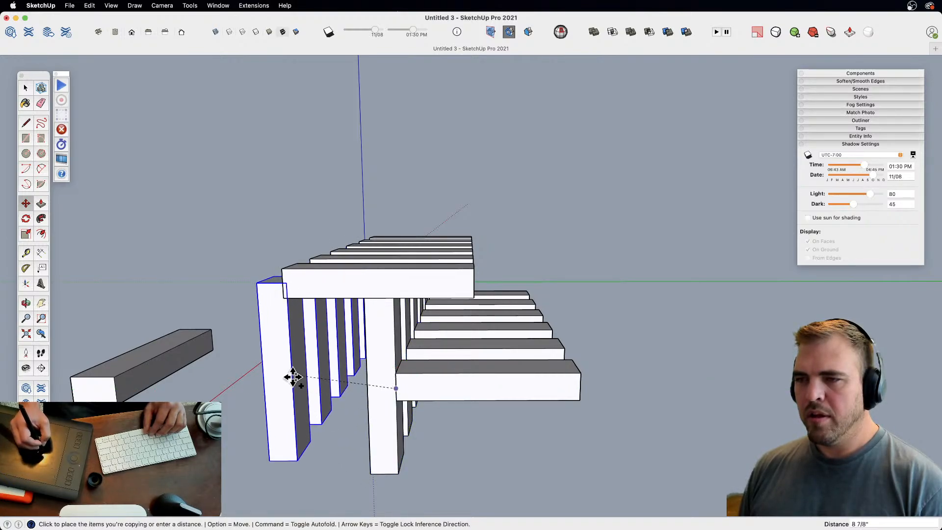
left_click(302, 389)
- Try moving all the geometry inside the front lower box component with both rows of uprights in place
middle_click_drag(410, 340, 568, 395)
key("space")
key("super+a")
key("m")
left_click(580, 359)
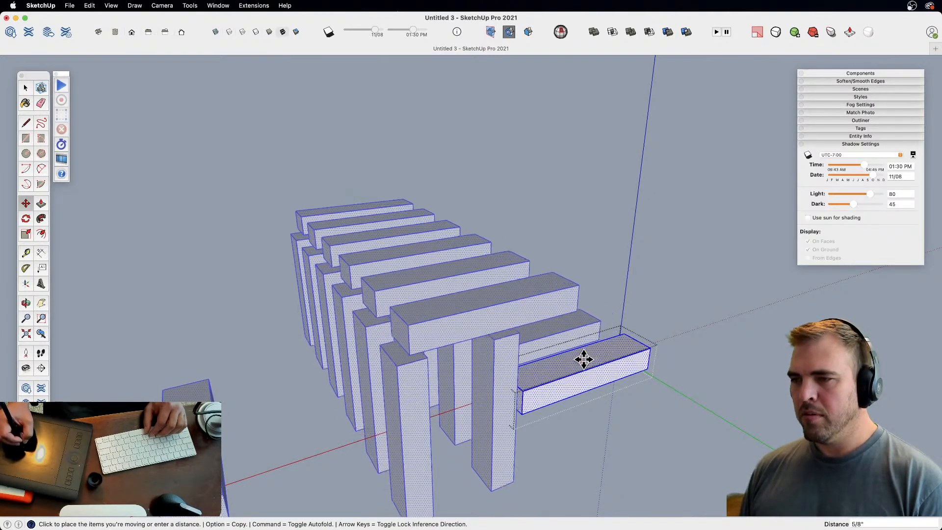
middle_click_drag(618, 346, 590, 439)
left_click(637, 430)
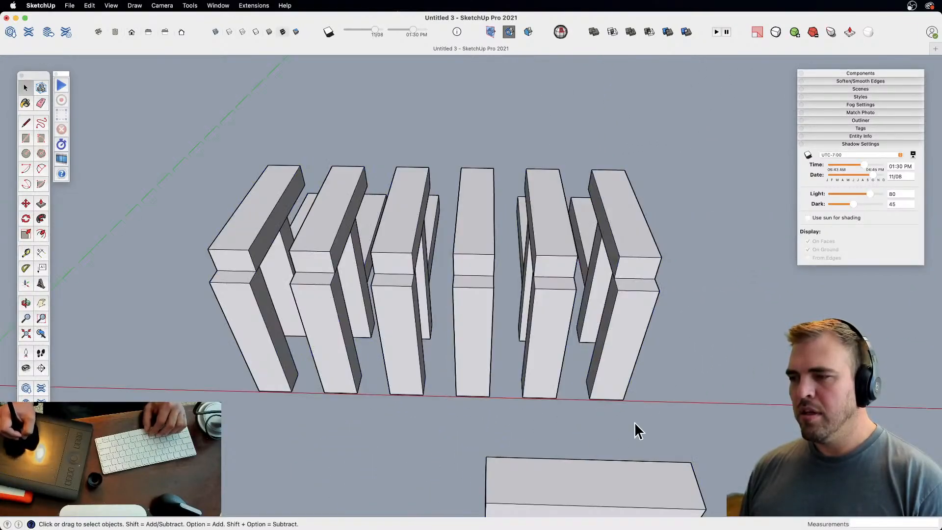
- Move the copied row of upright boxes across the structure to the side with the lower horizontal boxes
middle_click_drag(392, 397, 467, 420)
key("m")
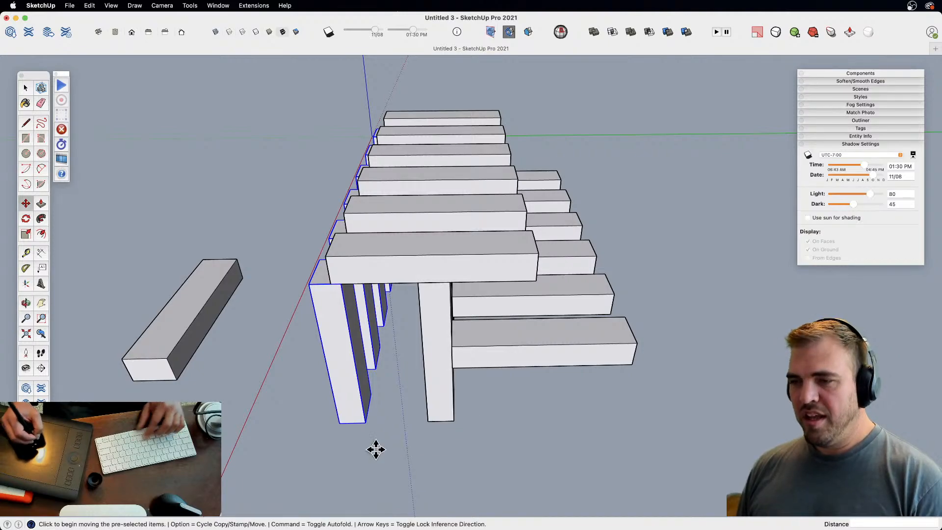
left_click(364, 422)
left_click(544, 417)
- Shift the moved row of upright boxes 3 5/8" sideways so they stand beside the lower horizontal boxes
middle_click_drag(583, 370, 427, 389)
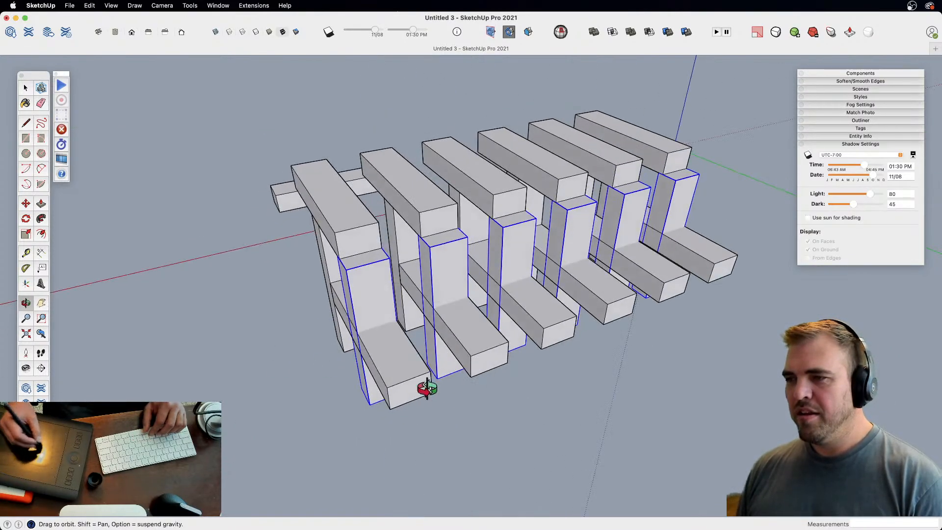
left_click(369, 403)
left_click(425, 372)
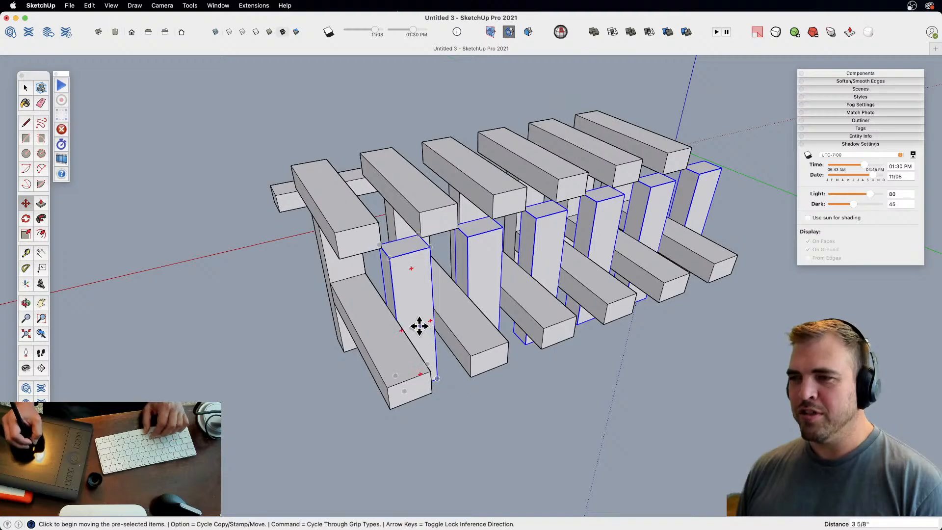
- Open the front top box component and try nudging all its geometry about 5/8"
middle_click_drag(418, 326, 446, 275)
key("space")
key("super+a")
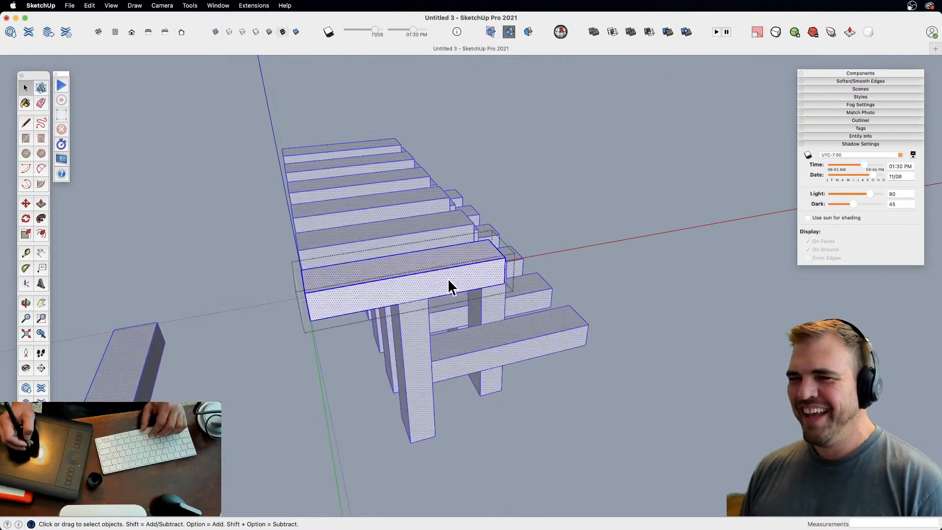
key("m")
left_click(451, 281)
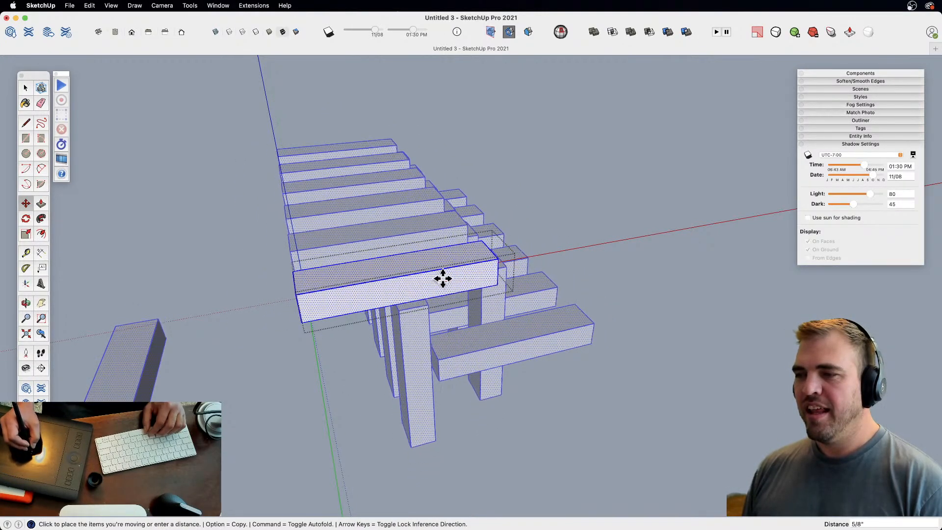
key("space")
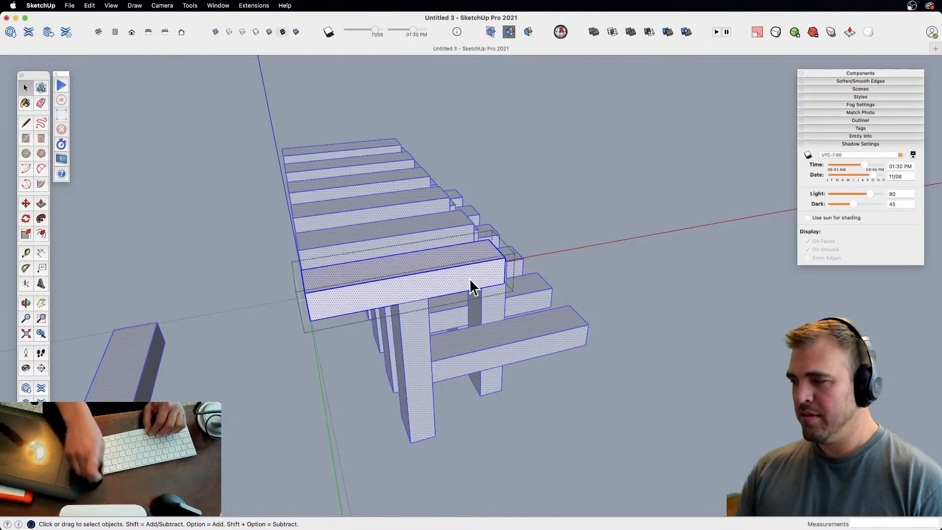
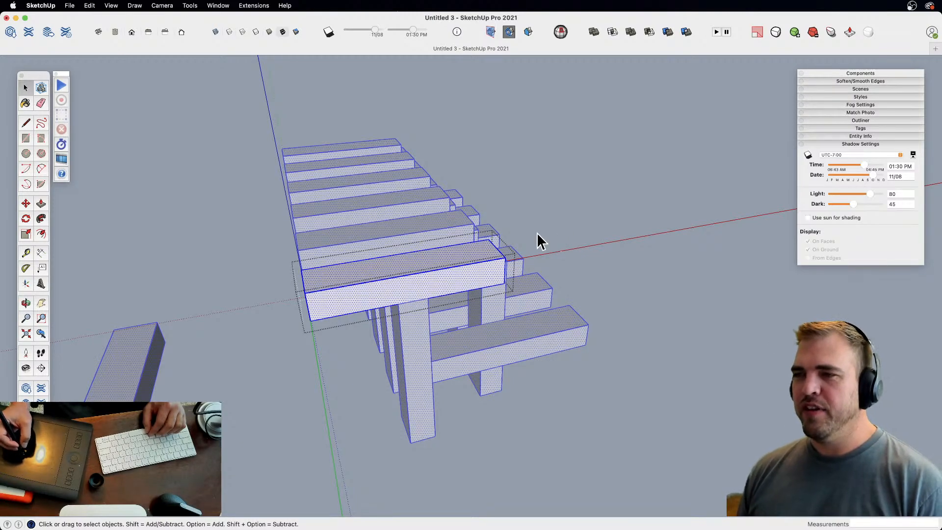
- Reopen the front top box component and try moving all its geometry about 4 7/16" along the red axis
left_click(575, 294)
middle_click_drag(575, 294, 478, 389)
double_click(448, 296)
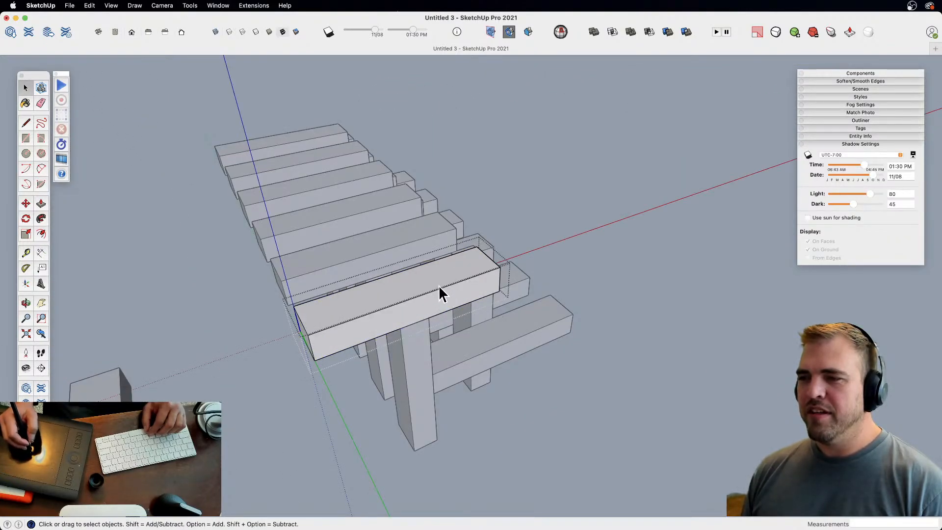
key("super+a")
key("m")
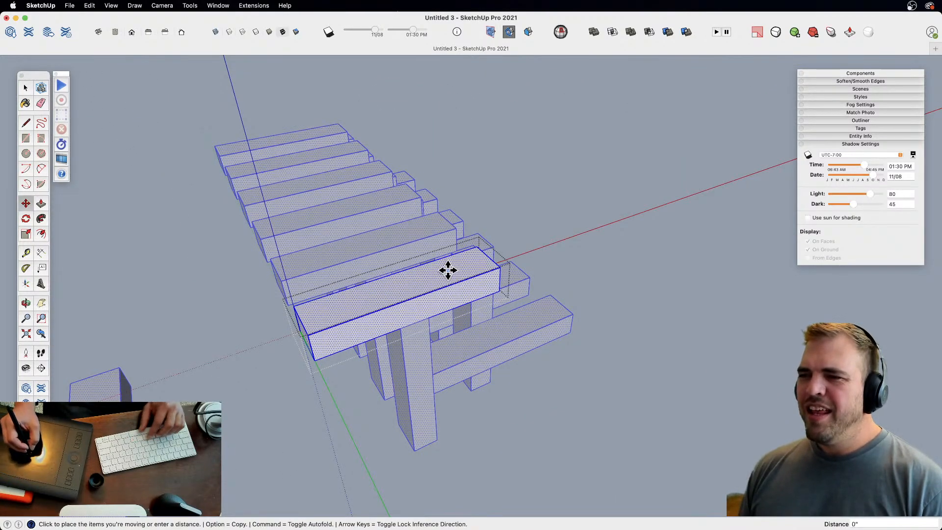
left_click(448, 269)
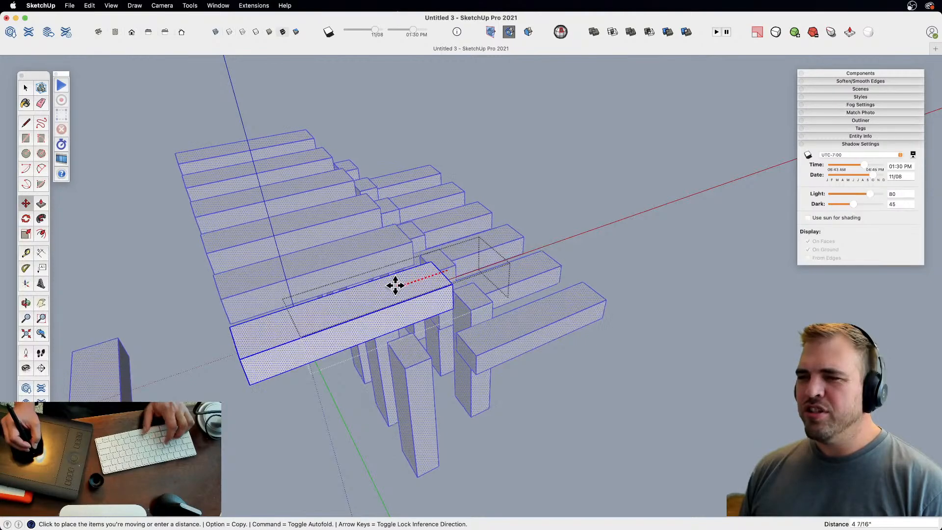
left_click(402, 276)
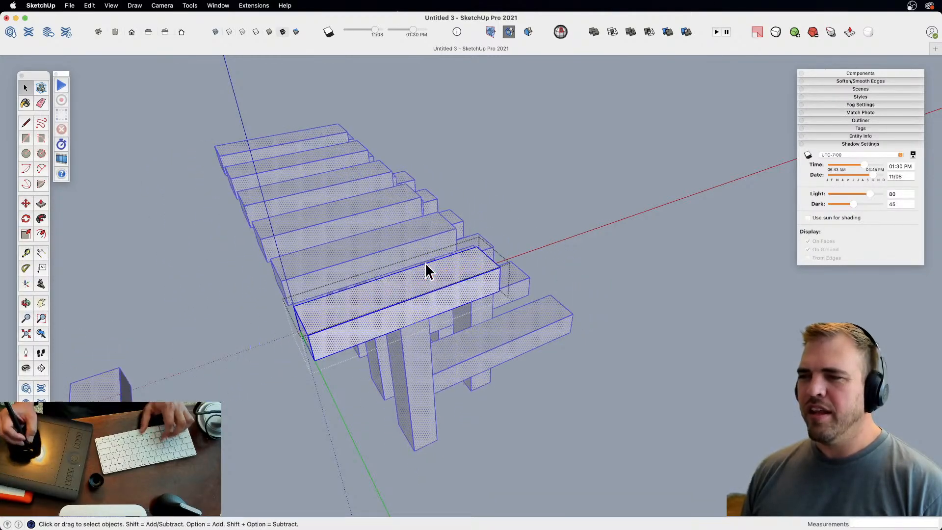
- Leave the component and move the separate box well clear of the structure, out beyond the end of the row
middle_click_drag(427, 269, 584, 286)
scroll(446, 347, "down", 5)
left_click(480, 424)
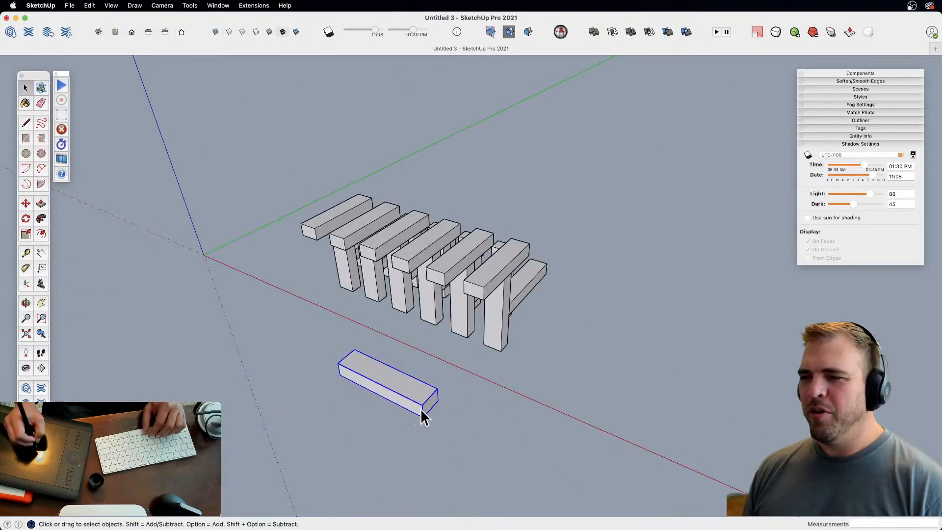
middle_click_drag(344, 353, 440, 357)
key("m")
left_click(499, 396)
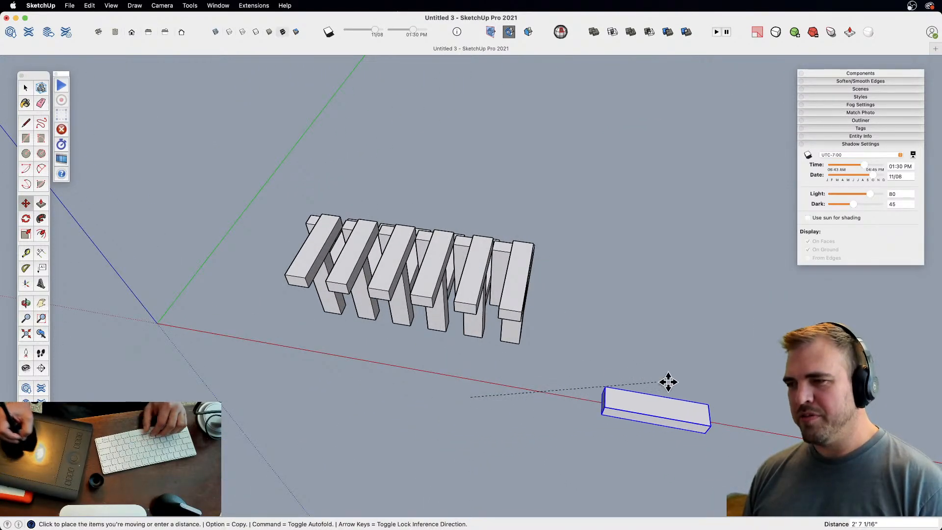
- Open the front upright box component and offset the outline of its wide outer face inward by 1"
middle_click_drag(754, 376, 488, 307)
middle_click_drag(424, 329, 513, 346)
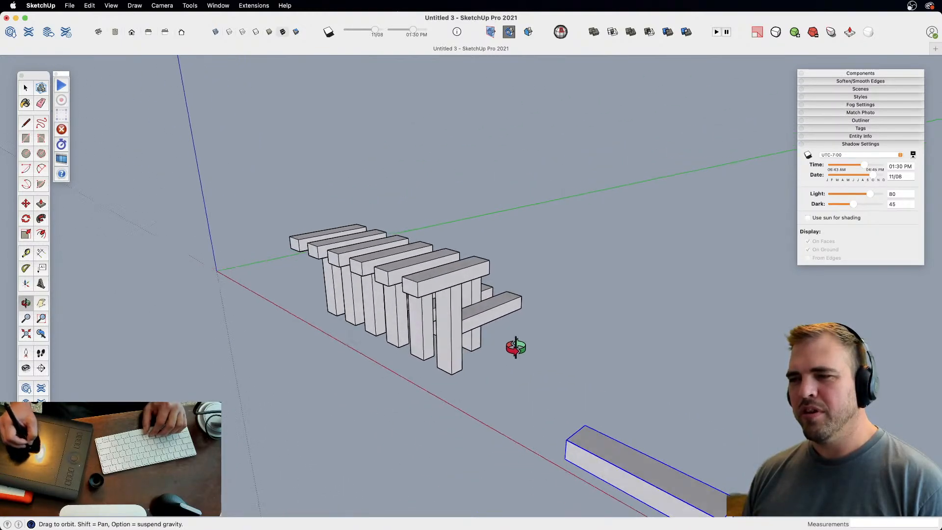
scroll(490, 204, "up", 8)
middle_click_drag(490, 250, 519, 331)
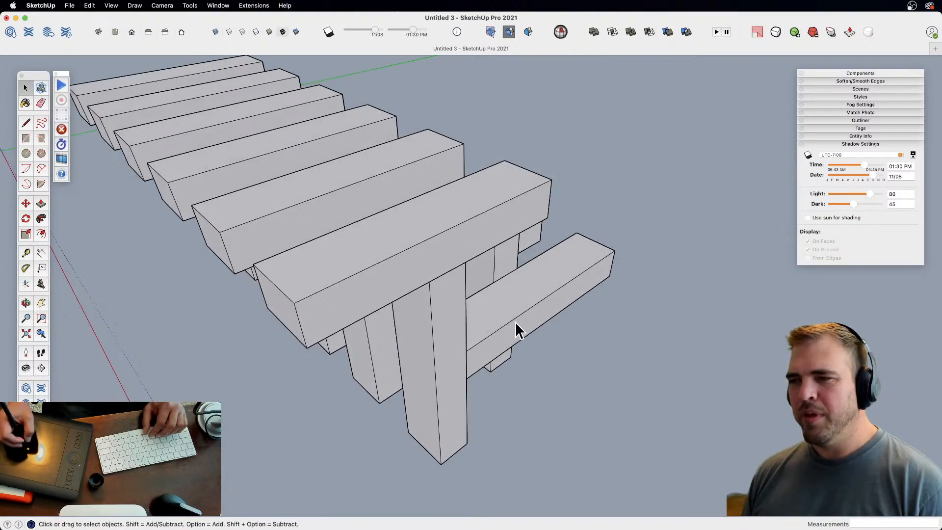
left_click(430, 349)
middle_click_drag(431, 337, 505, 270)
scroll(517, 210, "up", 5)
middle_click_drag(517, 211, 483, 275)
key("f")
left_click(479, 282)
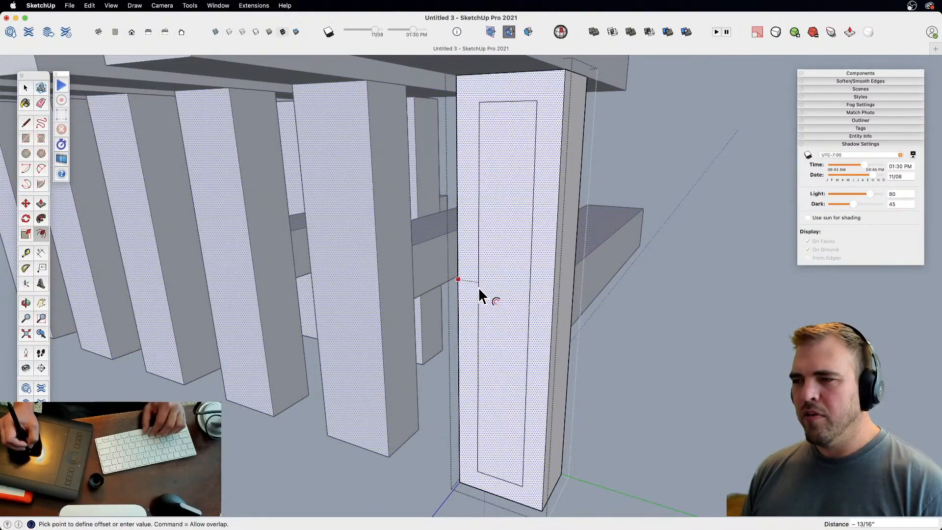
type("1")
key("Return")
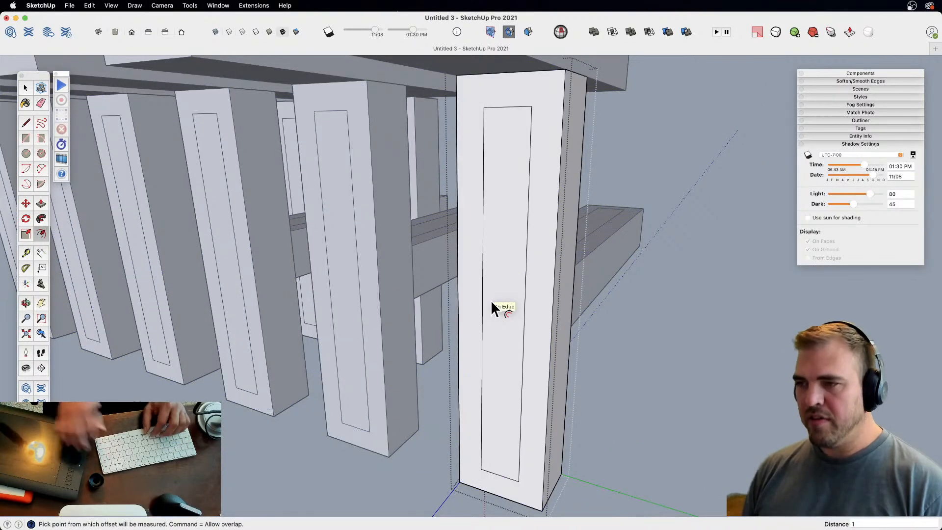
- Push the inset face of the upright box all the way through to cut an open slot
middle_click_drag(441, 320, 405, 397)
key("p")
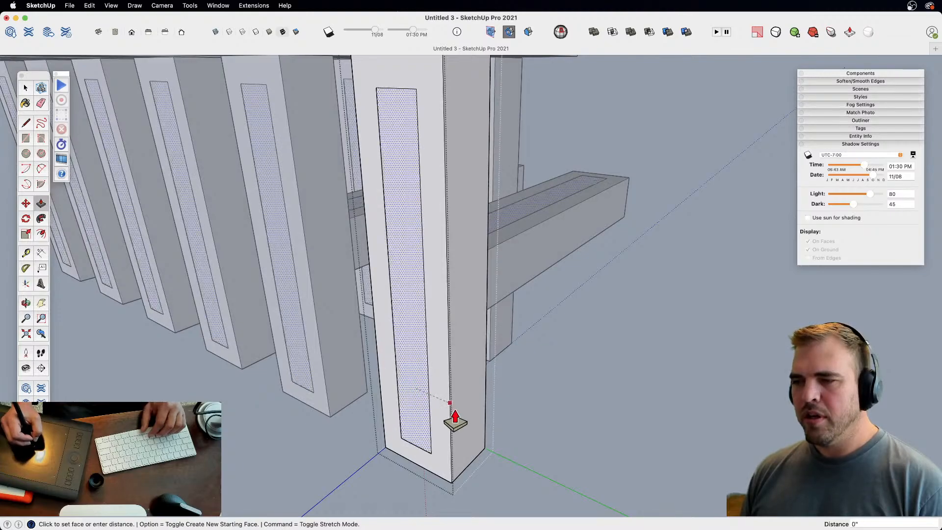
left_click(487, 452)
- Open the lower horizontal box component and offset its end face inward by about 1/2"
key("space")
triple_click(510, 283)
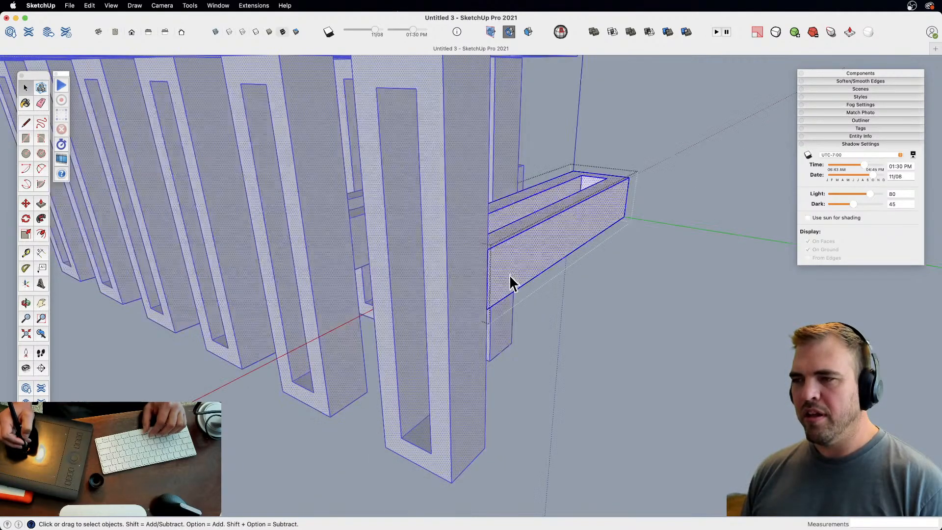
middle_click_drag(510, 283, 582, 283)
scroll(546, 353, "up", 5)
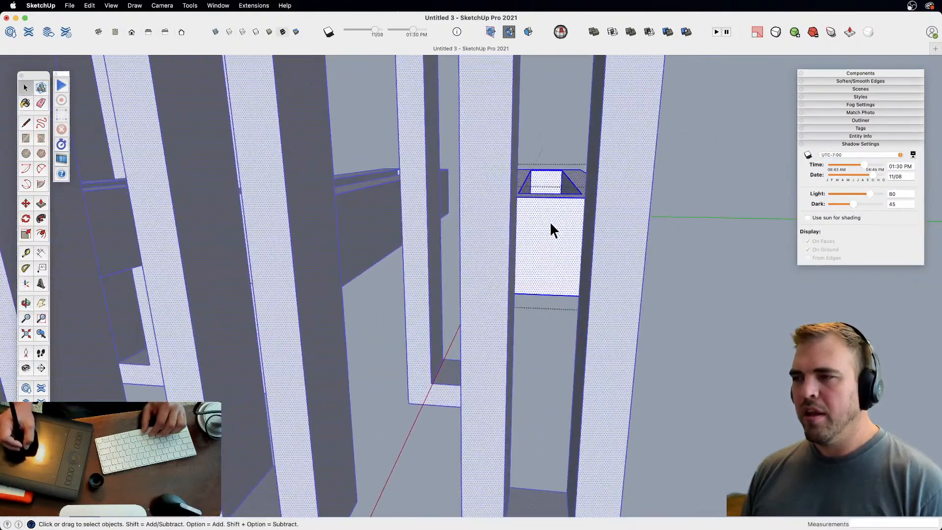
key("f")
left_click(542, 207)
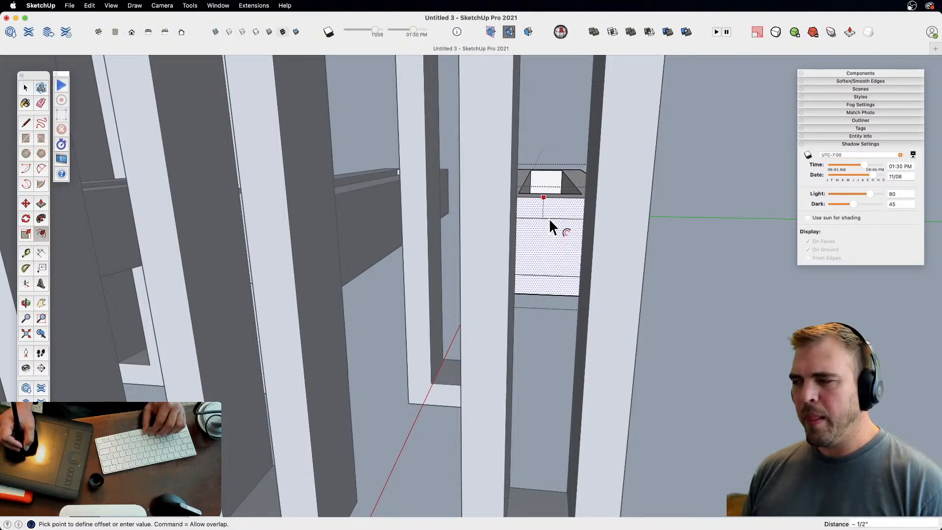
left_click(548, 218)
key("space")
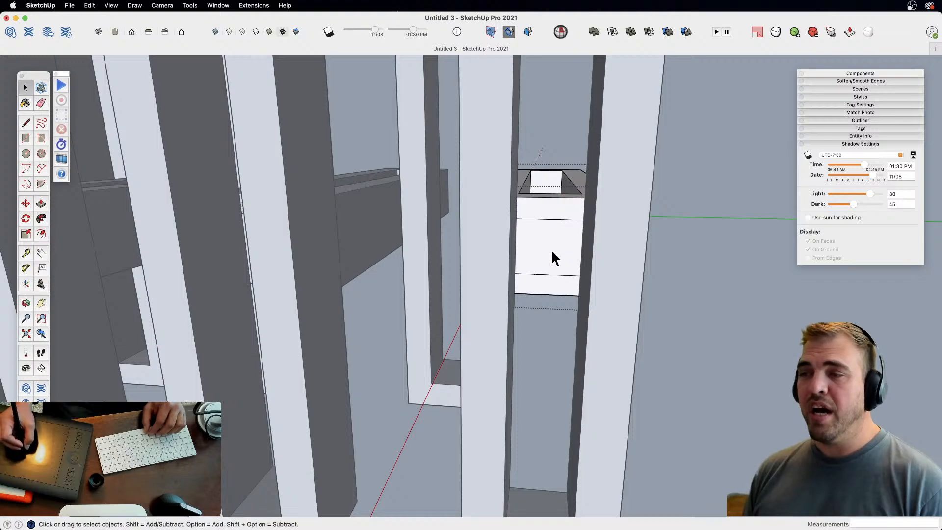
middle_click_drag(551, 253, 495, 273)
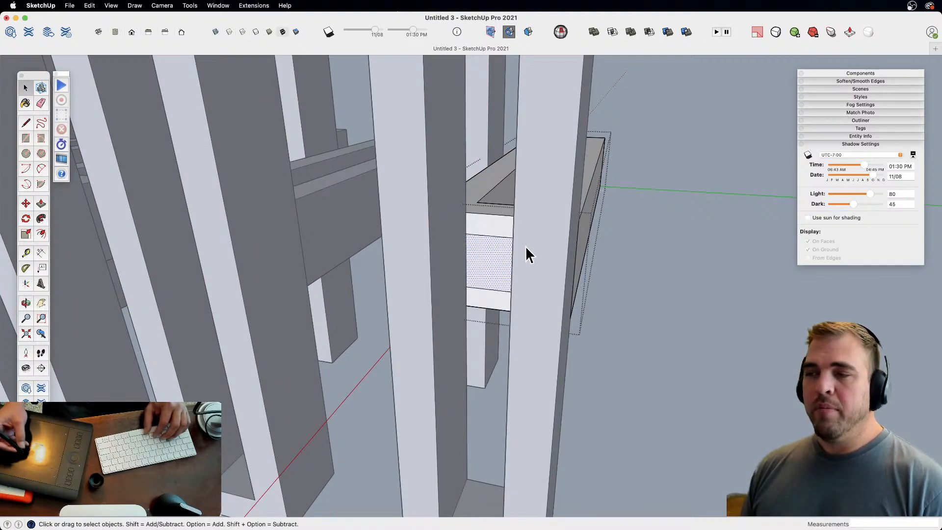
key("s")
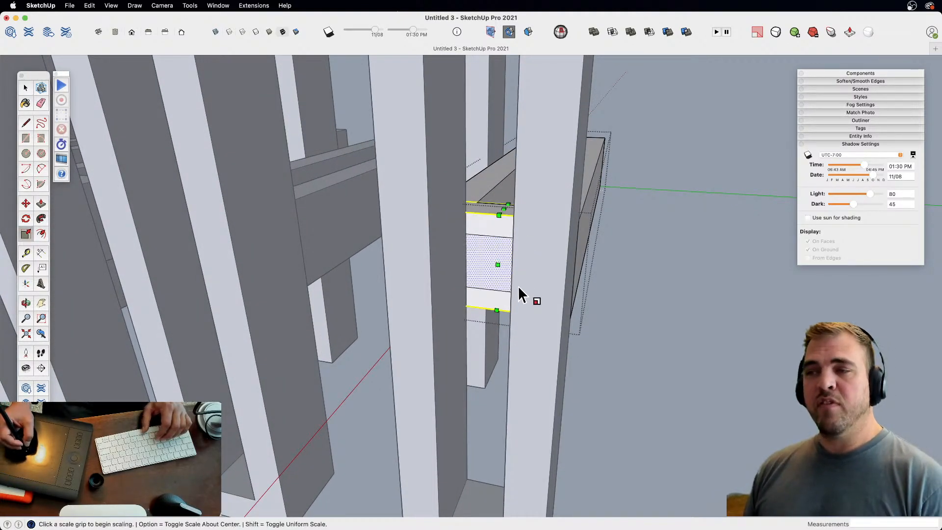
key("space")
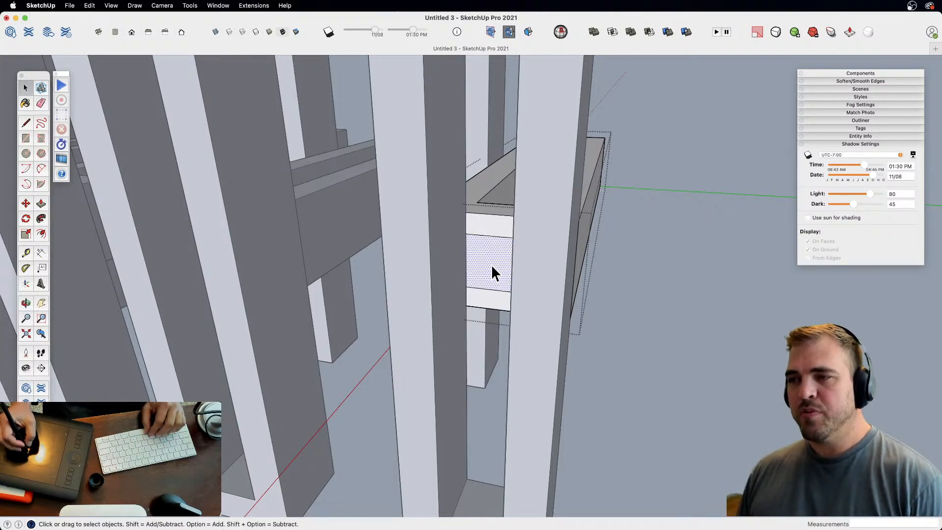
- Extrude the middle panel of the lower box's end face outward by 7 9/16"
key("z")
left_click_drag(491, 266, 466, 408)
left_click_drag(486, 296, 492, 374)
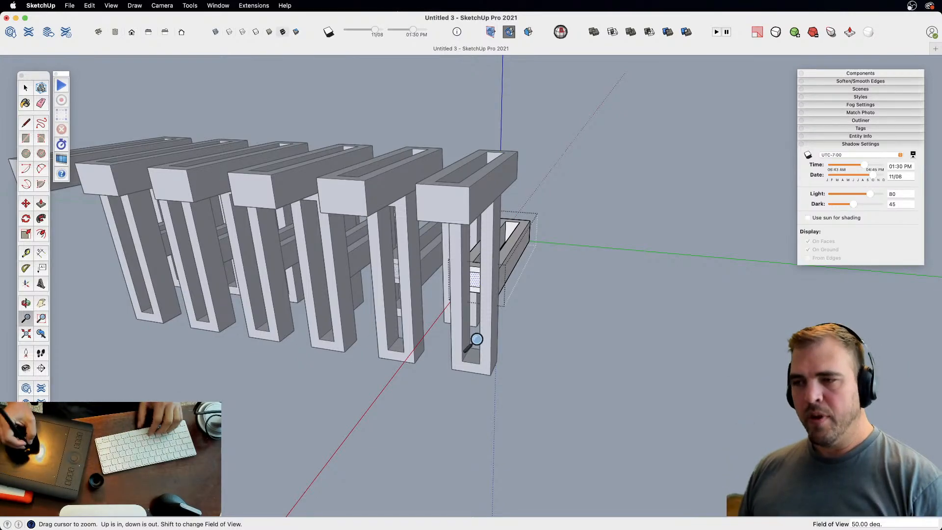
key("h")
mouse_move(480, 290)
left_mouse_down()
mouse_move(492, 271)
mouse_move(432, 351)
left_mouse_up()
key("o")
key("z")
left_click_drag(486, 339, 521, 204)
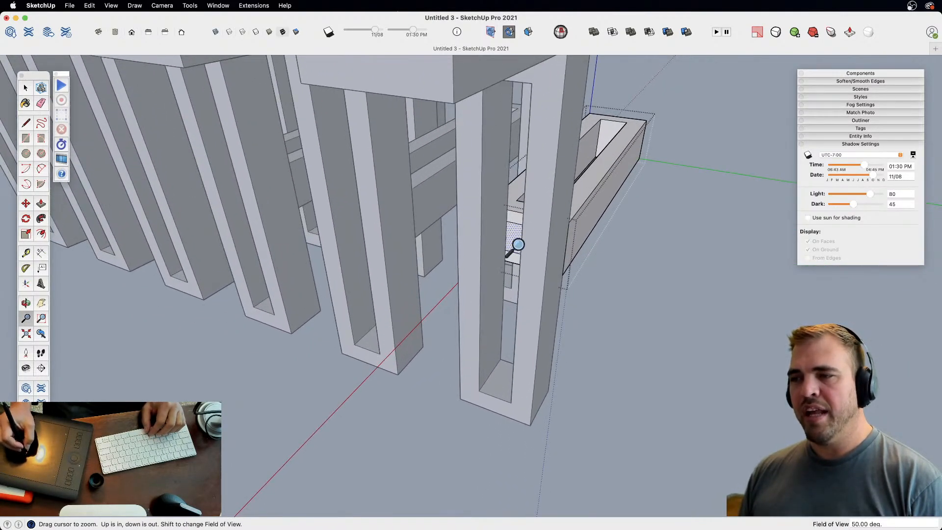
key("p")
left_click_drag(515, 252, 453, 360)
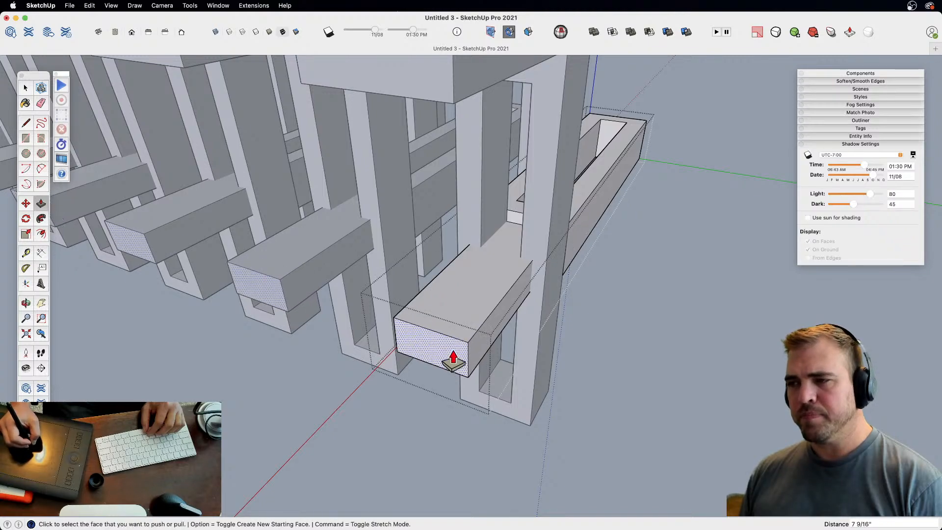
- Push the long faces of the extruded end piece inward so it becomes a slimmer bar
key("o")
left_click_drag(523, 257, 585, 322)
key("p")
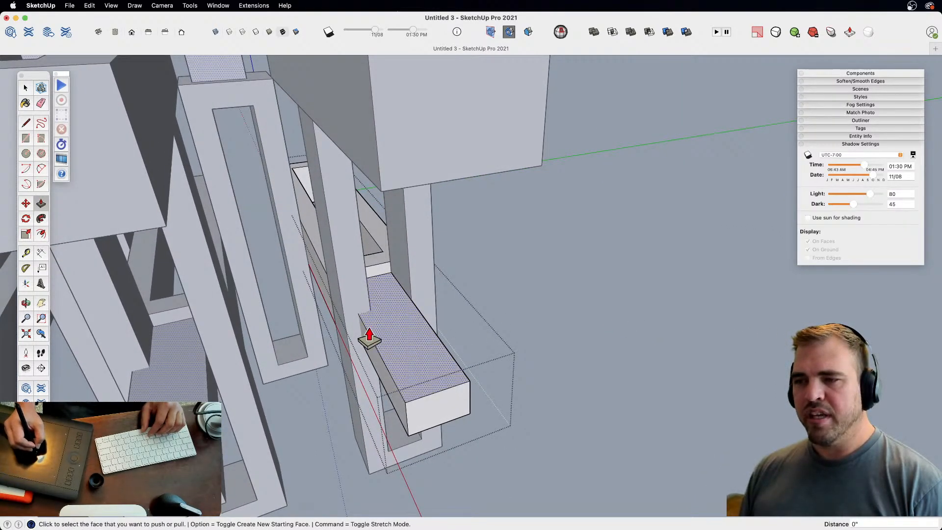
key("z")
left_click_drag(408, 309, 245, 334)
key("o")
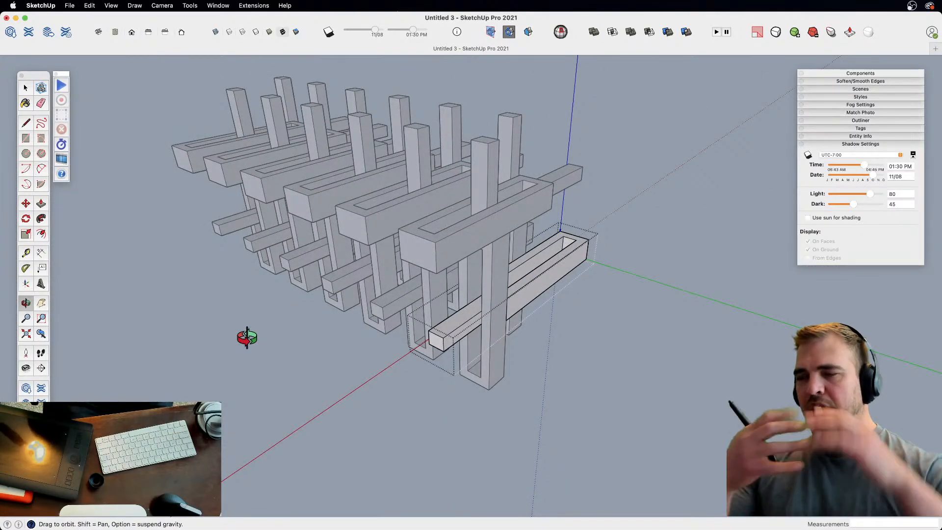
left_click_drag(515, 264, 433, 294, "shift")
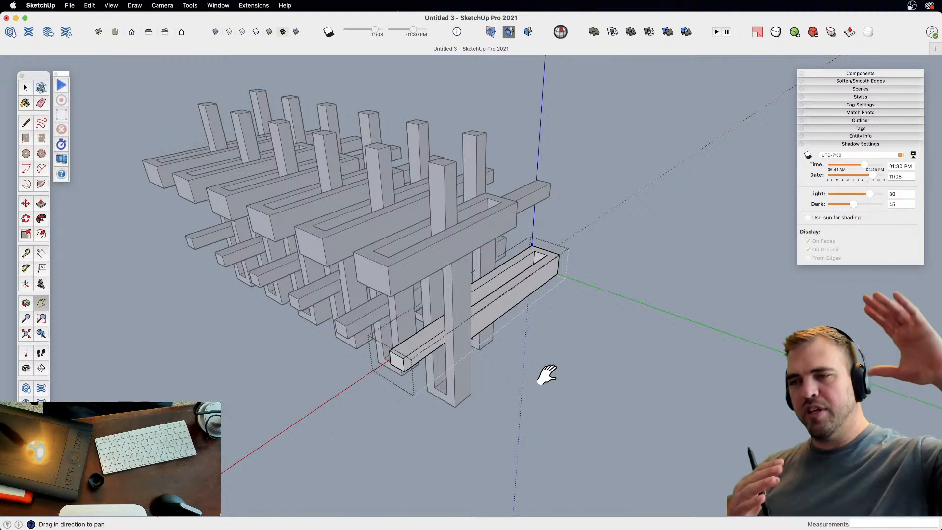
scroll(500, 252, "down", 3)
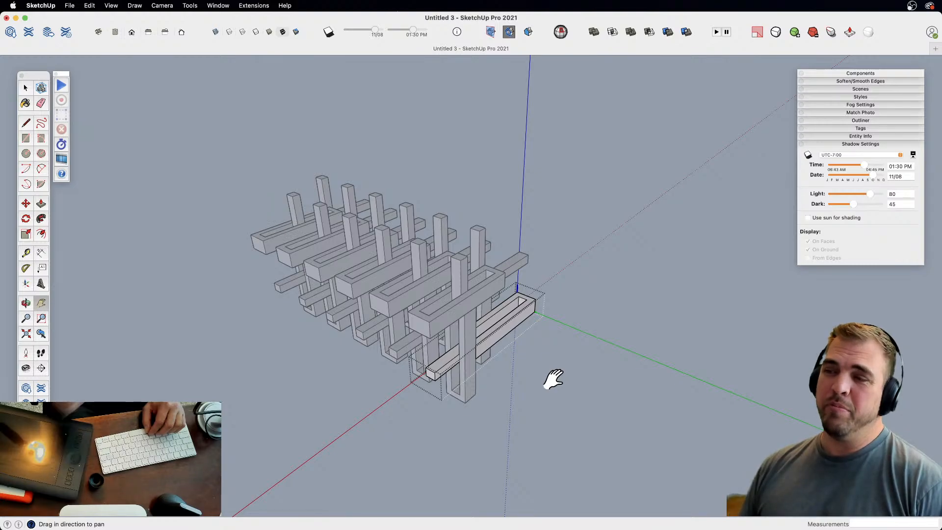
- Close the component, open the front top box and shift all its geometry lengthwise, away from its slim extended end
middle_click_drag(515, 258, 437, 298)
key("space")
left_click(547, 356)
double_click(486, 246)
key("super+a")
scroll(492, 281, "up", 5)
key("m")
left_click(549, 294)
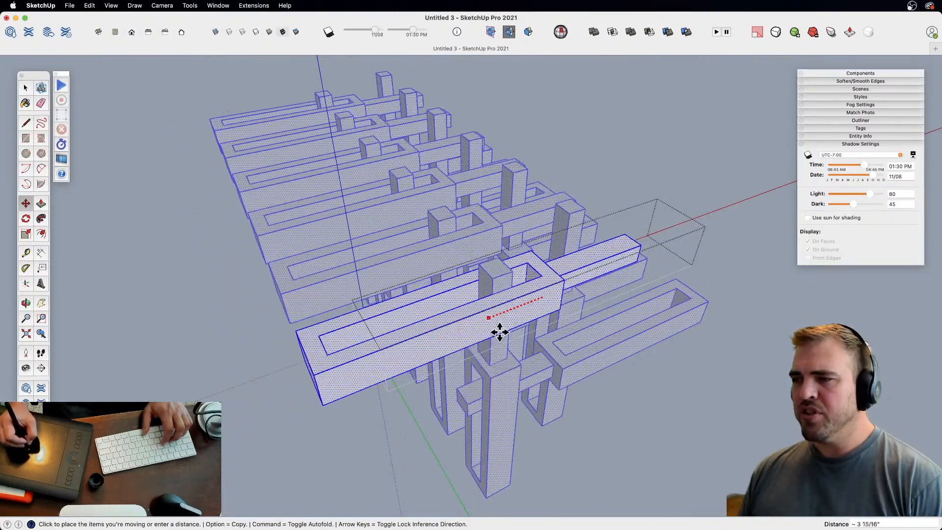
left_click(539, 286)
middle_click_drag(539, 286, 704, 364)
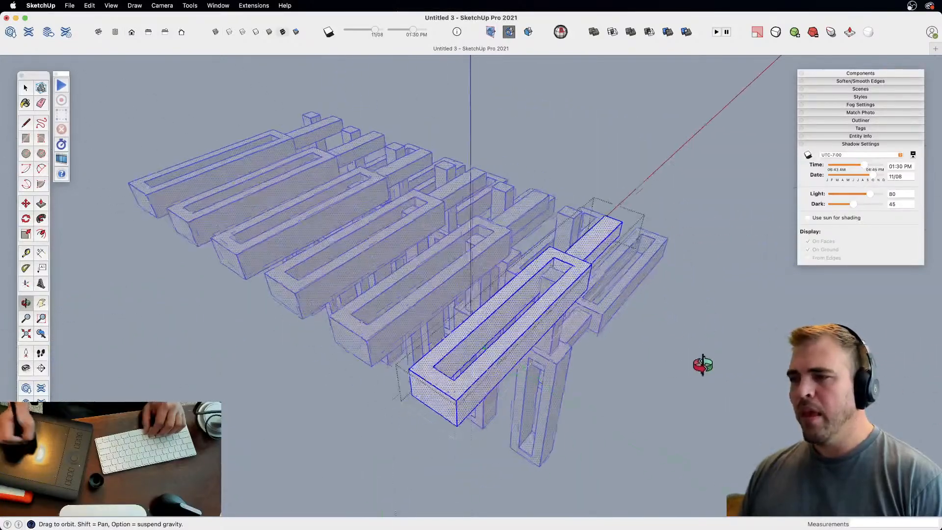
key("z")
left_click_drag(704, 364, 538, 399)
middle_click_drag(538, 399, 624, 325)
- Leave the component, select the whole structure without the separate box, and raise it vertically
key("space")
left_click(569, 350)
key("super+a")
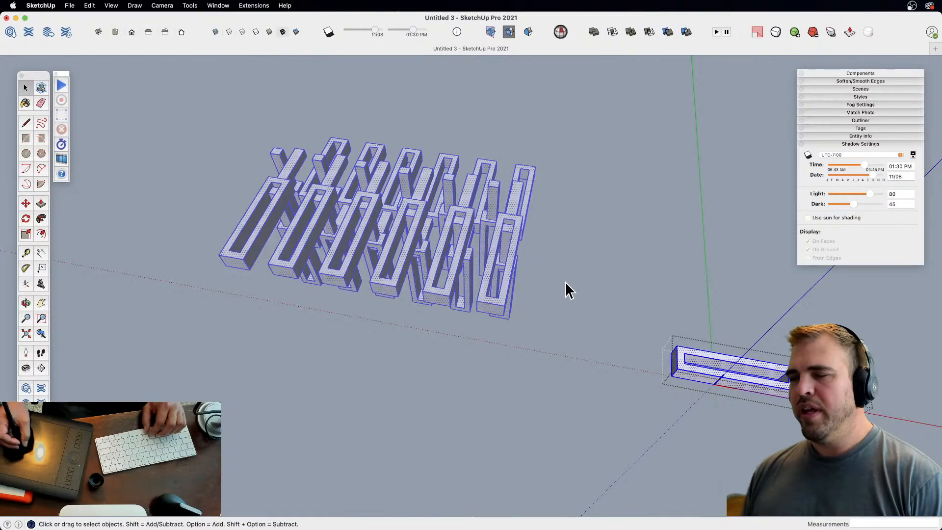
left_click(578, 328)
key("z")
left_click_drag(578, 328, 542, 417)
middle_click_drag(542, 416, 551, 373, "shift")
left_click_drag(551, 373, 367, 240)
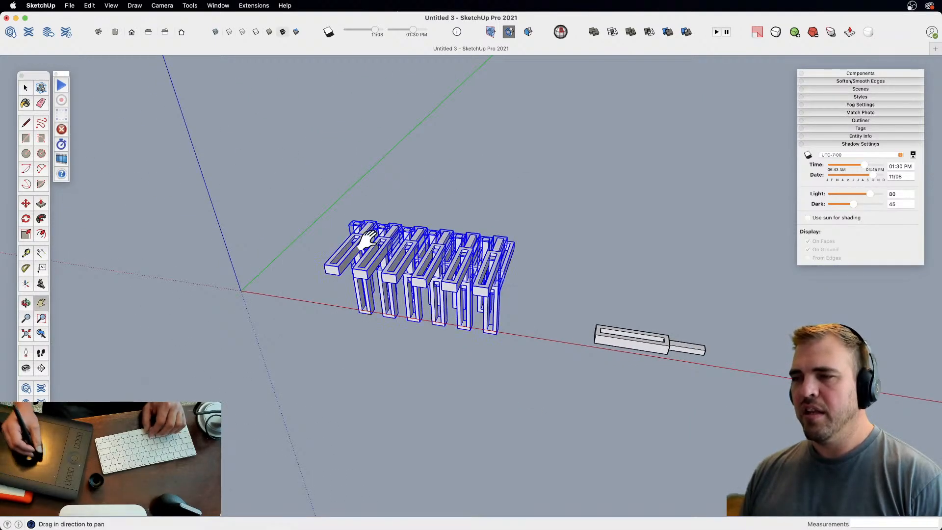
middle_click_drag(366, 240, 342, 215)
key("m")
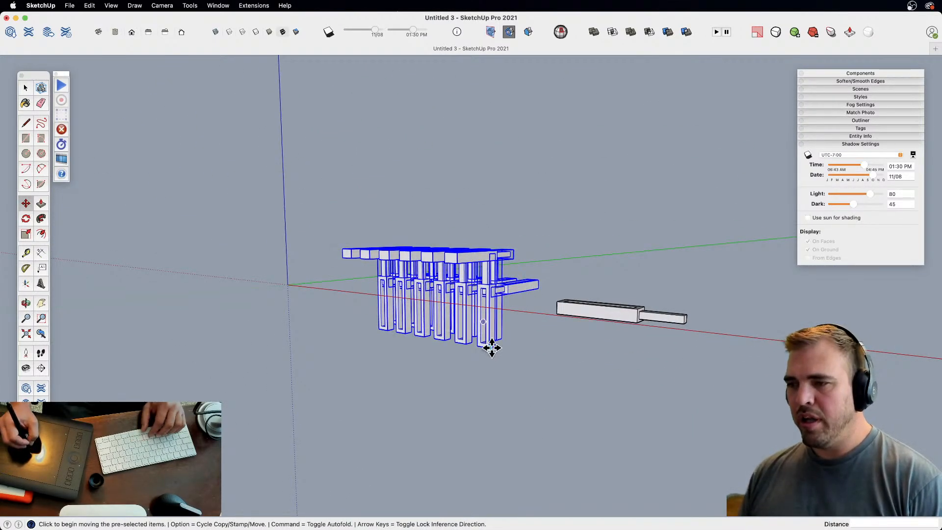
left_click(489, 348)
left_click(486, 259)
middle_click_drag(531, 283, 511, 424)
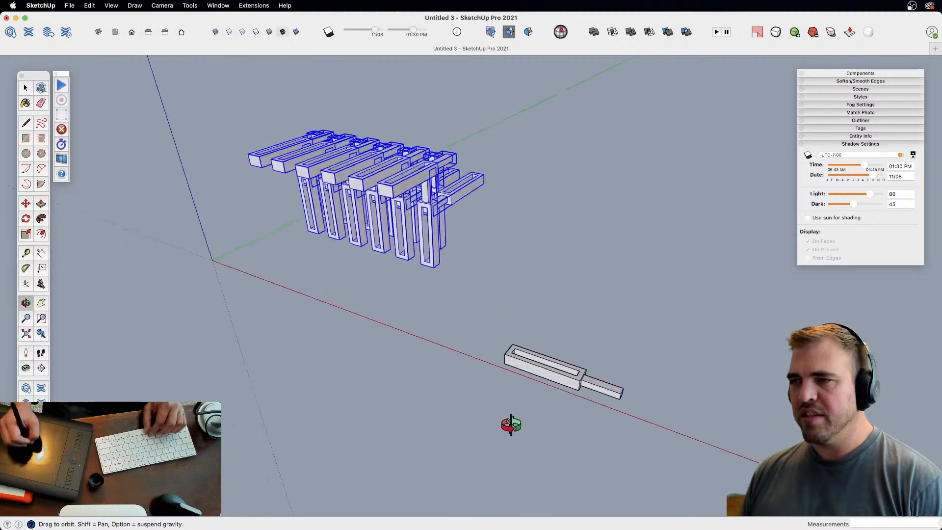
- Open the separate box component and try moving all its geometry about 3" along the red axis
key("space")
double_click(551, 377)
middle_click_drag(652, 433, 555, 451)
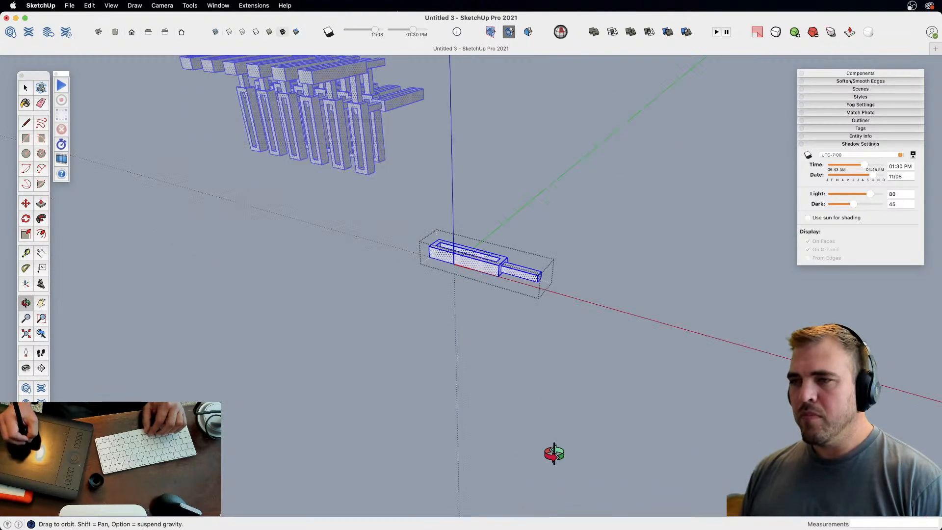
middle_click_drag(542, 365, 587, 435, "shift")
middle_click_drag(567, 467, 567, 380)
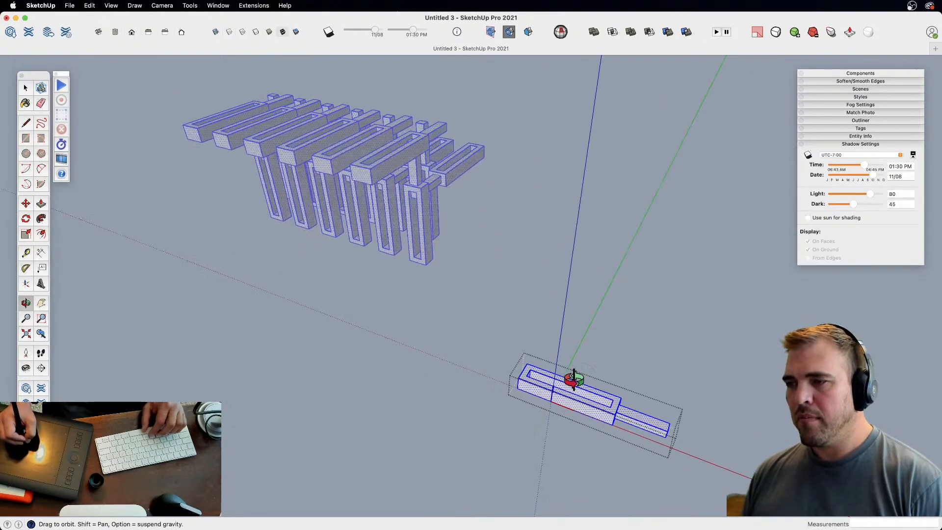
key("m")
left_click(581, 408)
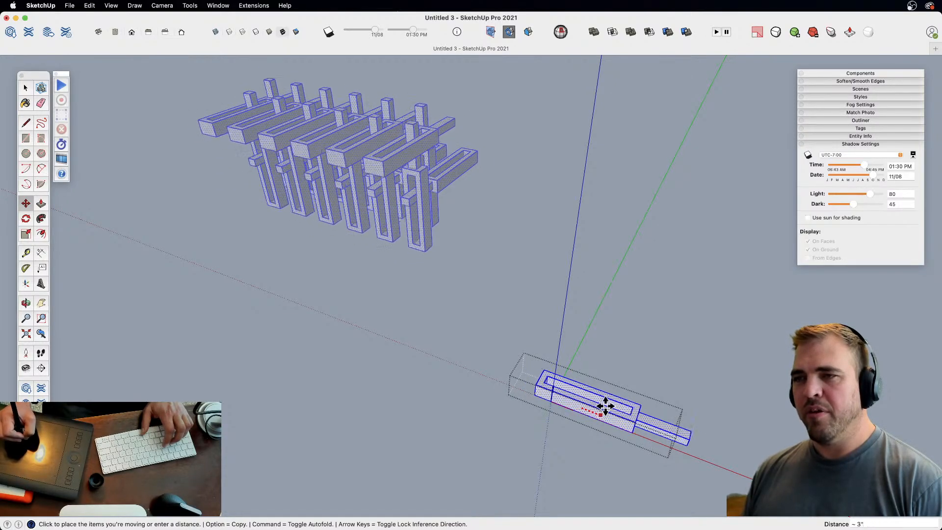
key("space")
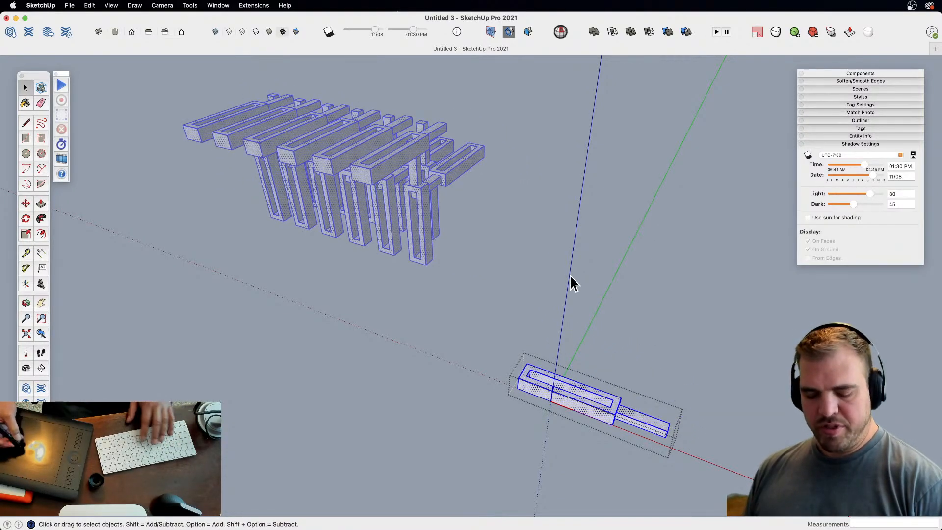
- Leave the component and move the separate box about 3' 7" back to lie in front of the raised structure
middle_click_drag(590, 362, 604, 449)
key("m")
left_click(607, 430)
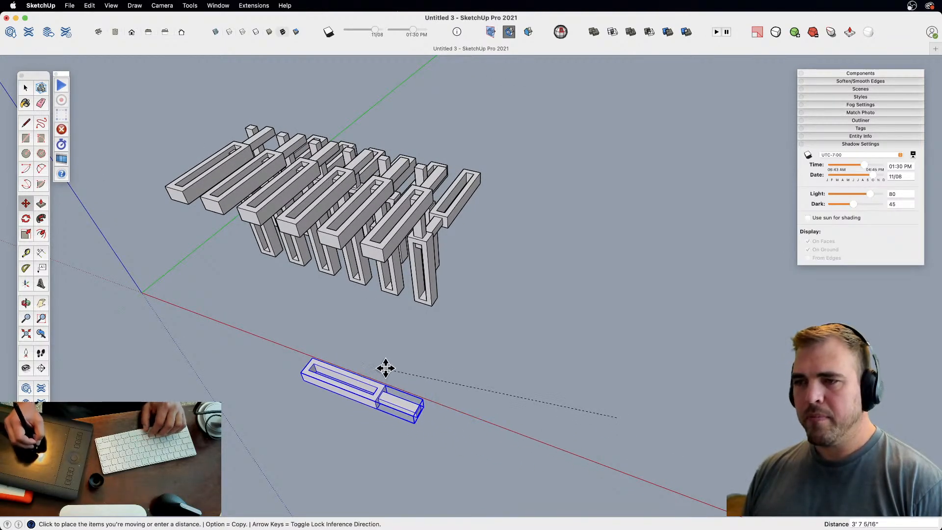
middle_click_drag(370, 343, 397, 374)
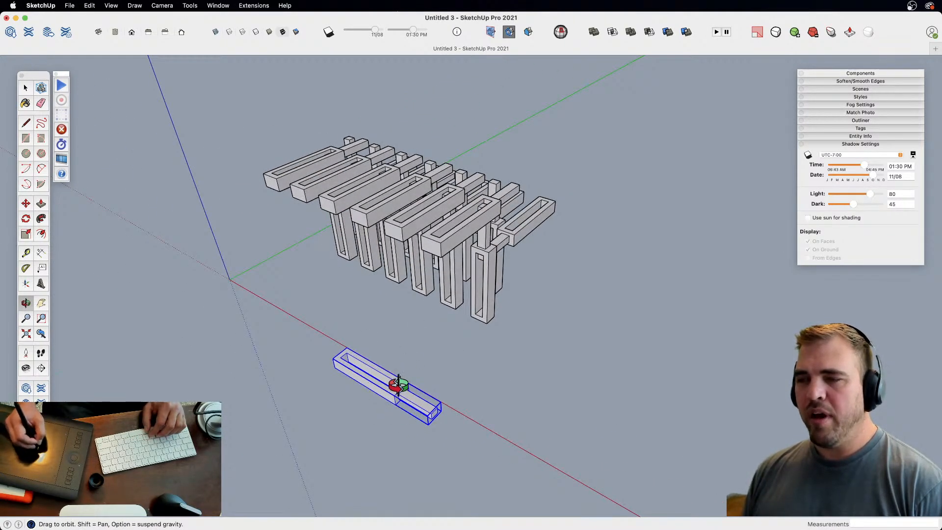
- Turn on shadows so the structure and the separate box cast them on faces and on the ground
key("shift+s")
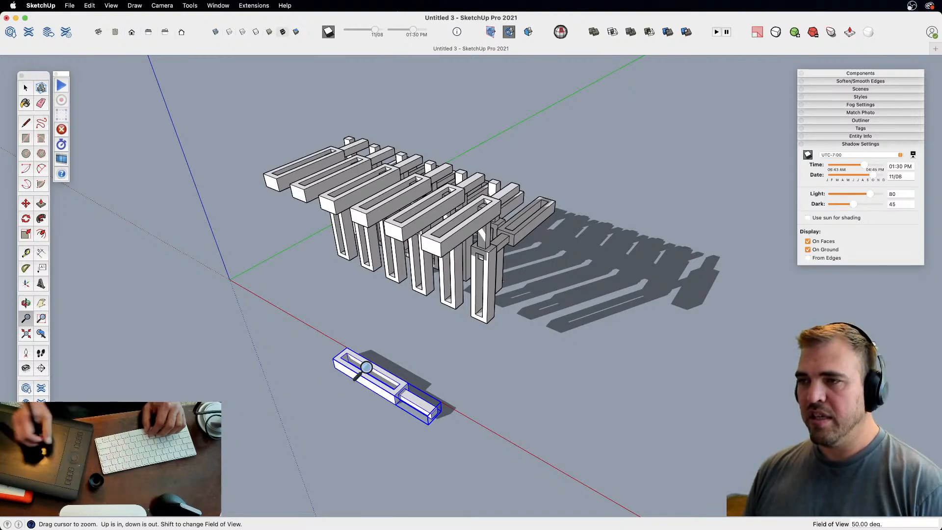
mouse_move(460, 380)
middle_mouse_down("shift")
mouse_move(446, 384)
mouse_move(359, 195)
mouse_move(441, 337)
mouse_move(444, 374)
mouse_move(458, 381)
middle_mouse_up("shift")
scroll(452, 340, "up", 5)
middle_click_drag(452, 340, 473, 345, "shift")
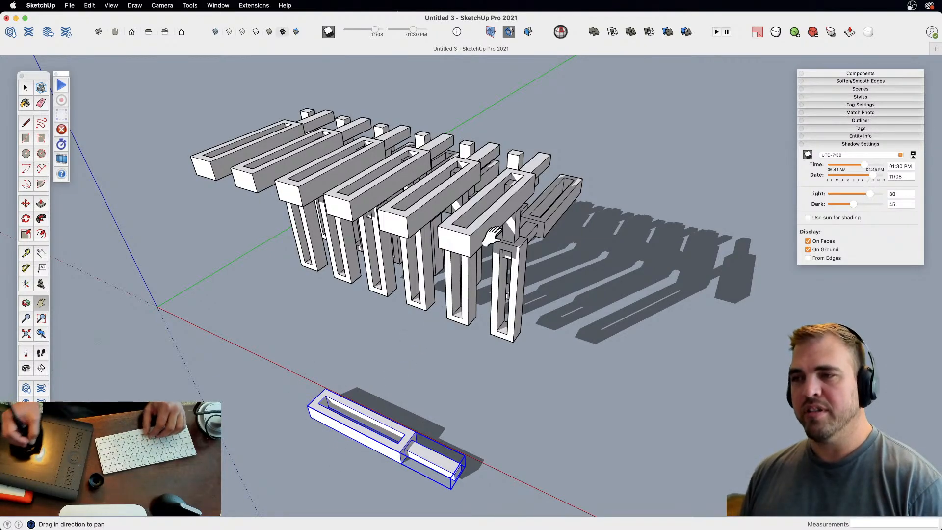
left_click_drag(423, 443, 435, 414)
middle_click_drag(435, 414, 456, 373)
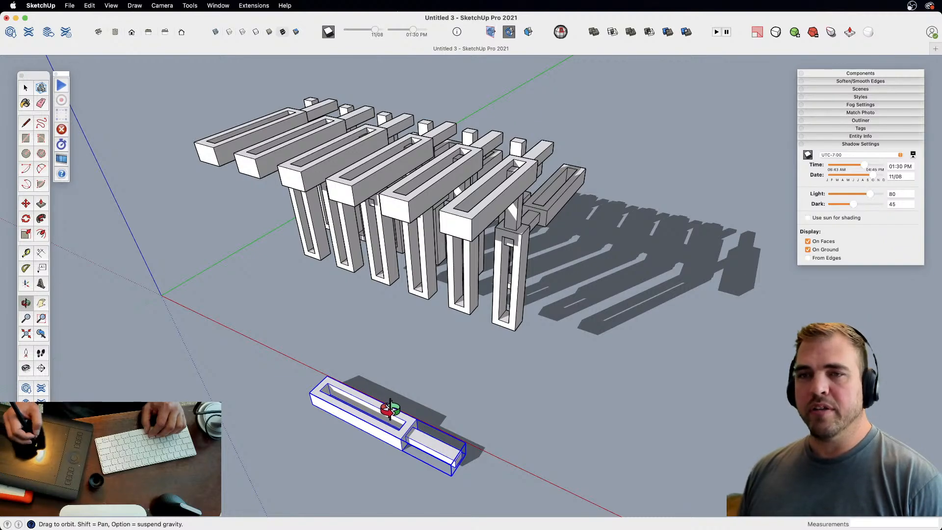
key("space")
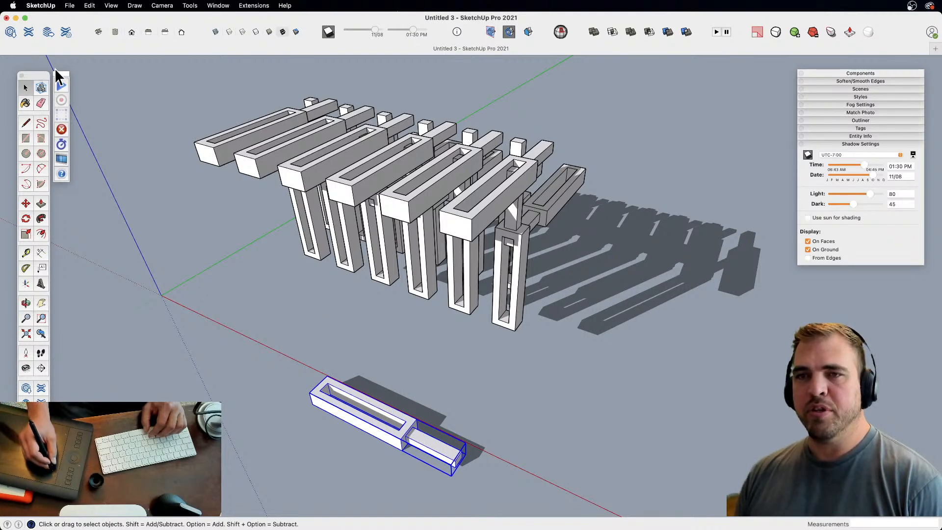
- Reposition the animation toolbar away from the tool palette and add three new scenes to the model
left_click_drag(63, 78, 73, 112)
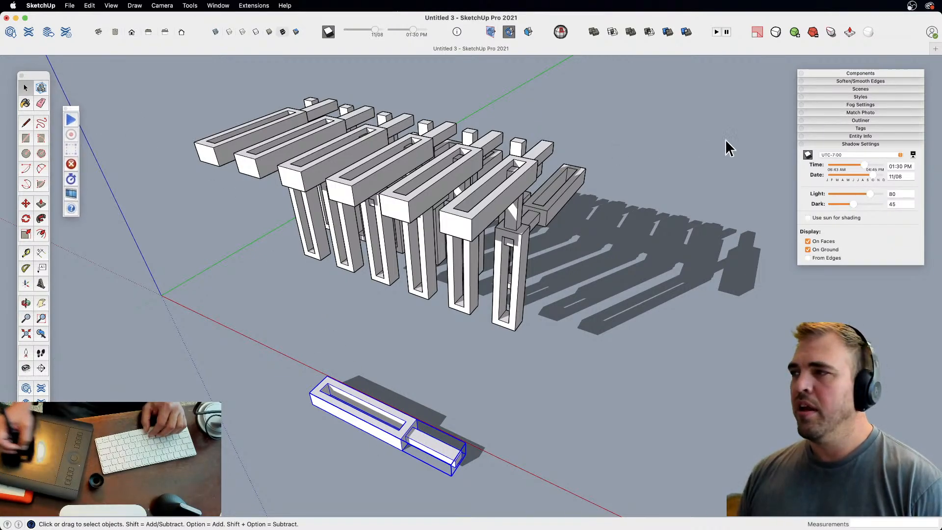
left_click(881, 88)
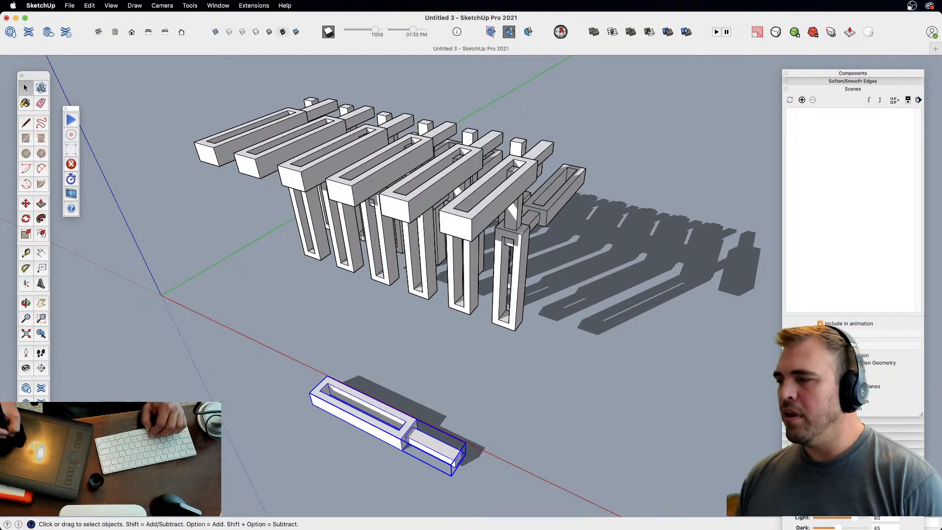
left_click(802, 101)
left_click(801, 100)
left_click(802, 100)
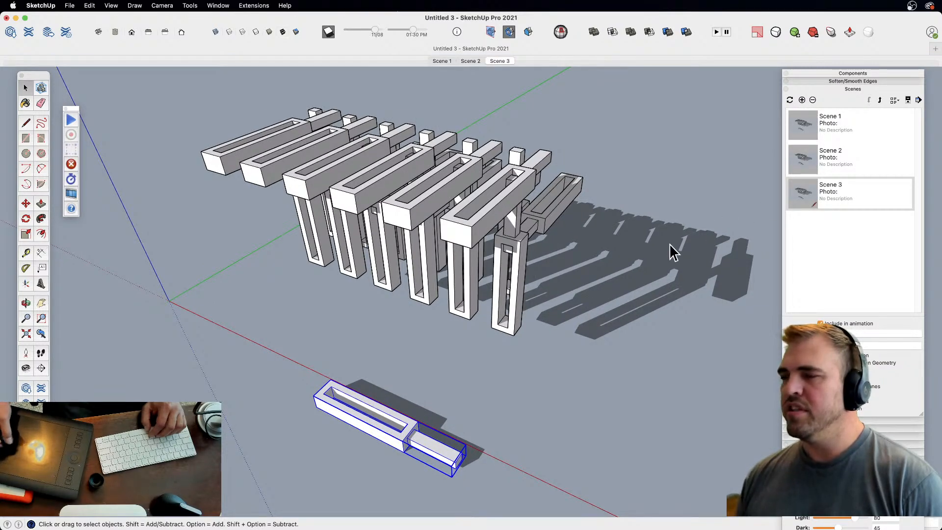
left_click(578, 319)
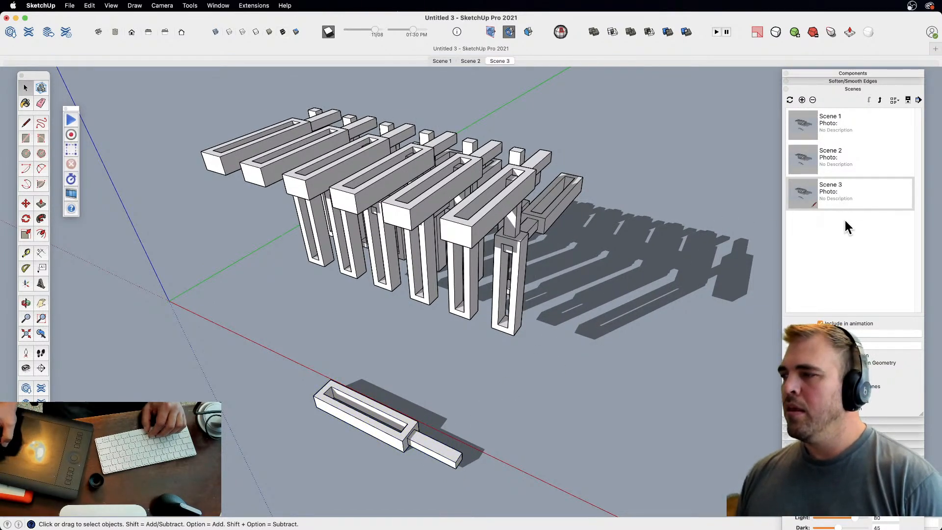
- Activate Scene 1 and try to record the position of all loose geometry selected inside the separate box component
triple_click(390, 438)
key("h")
left_click_drag(424, 440, 400, 399)
left_click(854, 118)
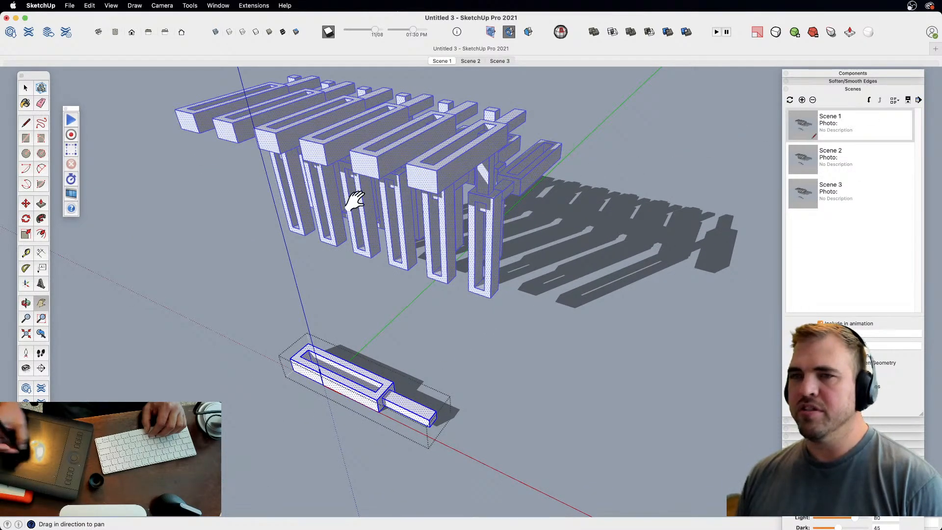
left_click(69, 135)
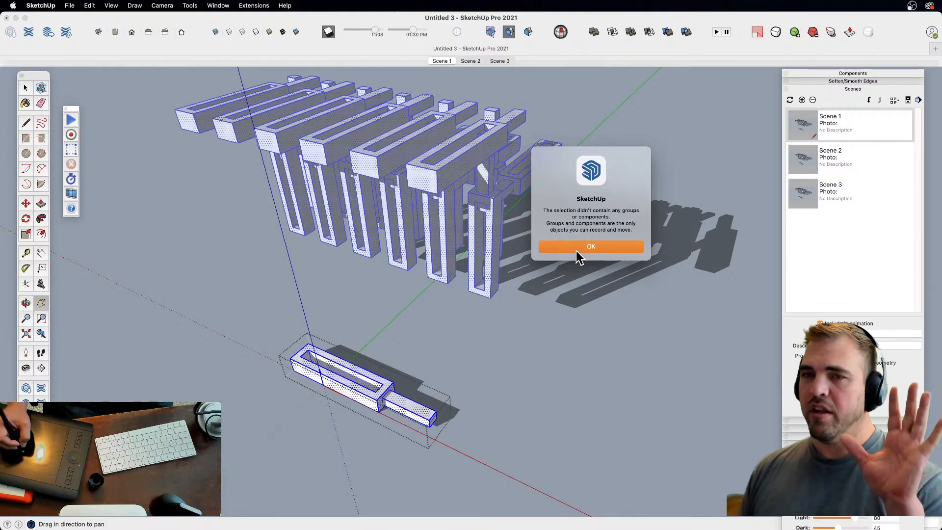
left_click(593, 246)
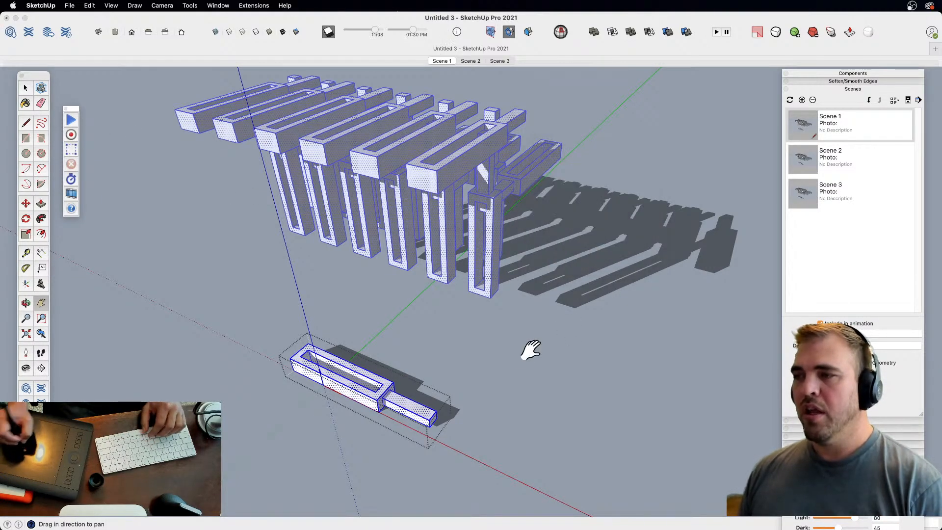
- Leave the component and try moving the whole separate box a short distance
left_click(426, 384)
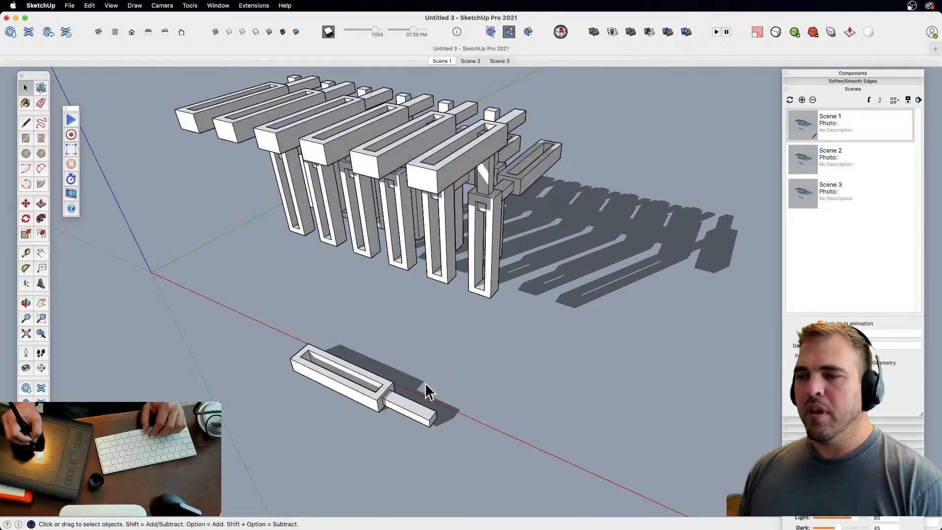
key("m")
left_click(409, 392)
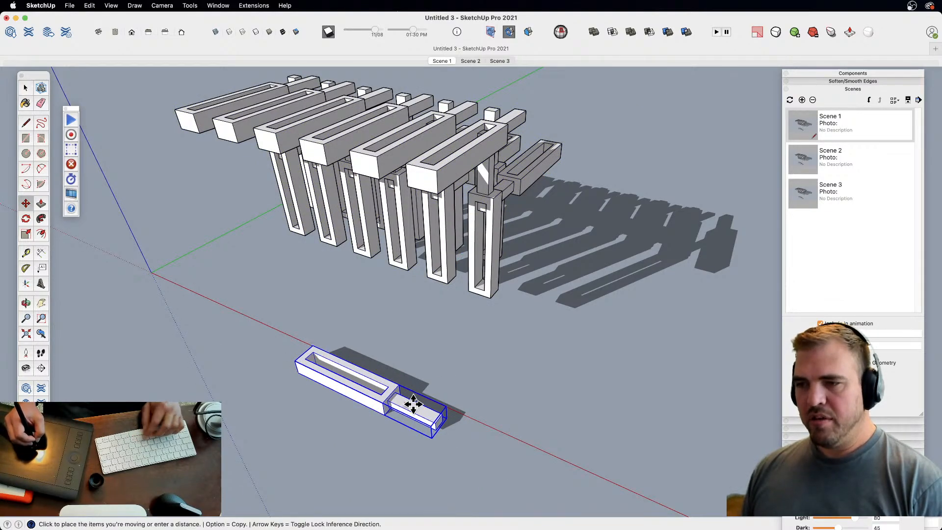
left_click(400, 403)
key("space")
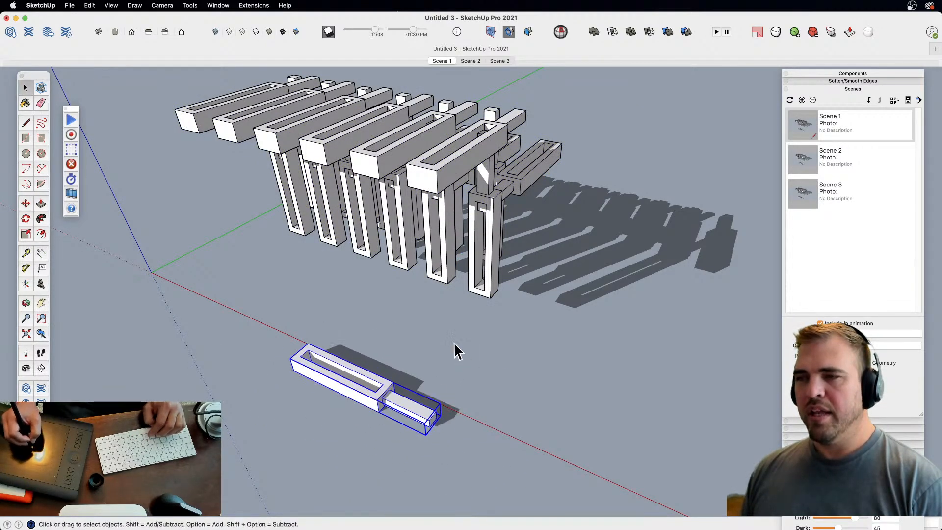
- Open the separate box component and combine all its geometry into one nested component
double_click(385, 392)
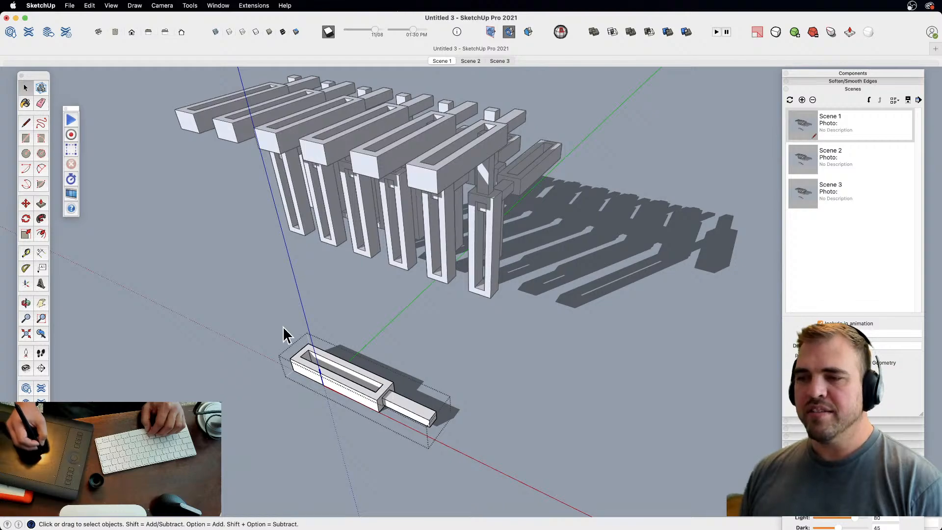
key("super+a")
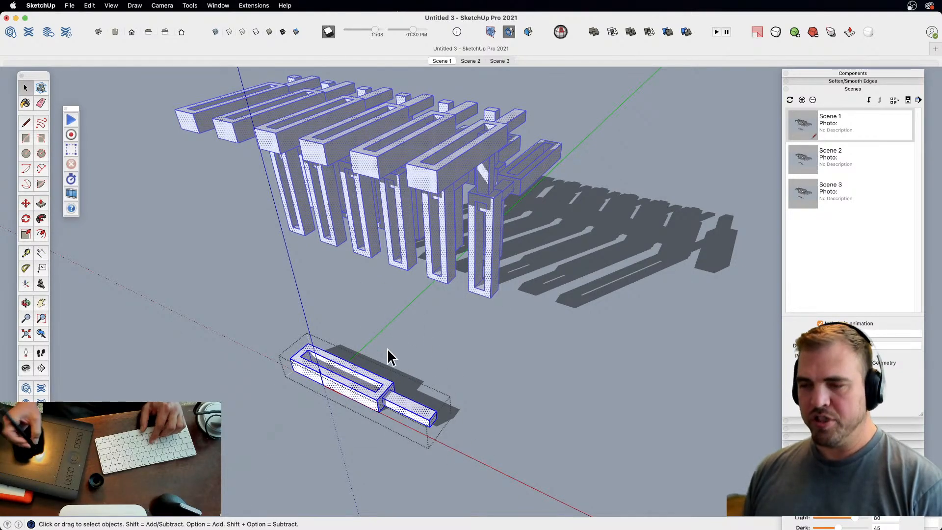
key("g")
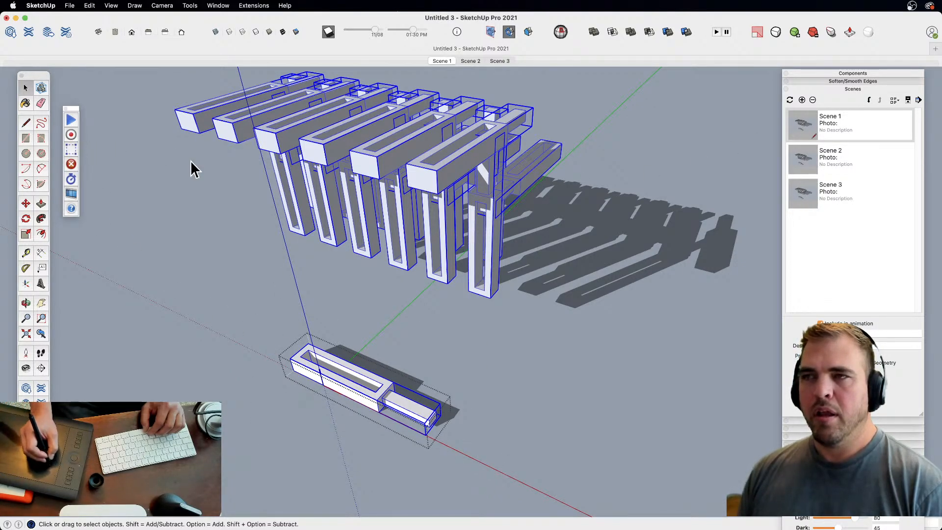
- Try shifting the nested component forward along the red axis, and move it back near its starting point
key("m")
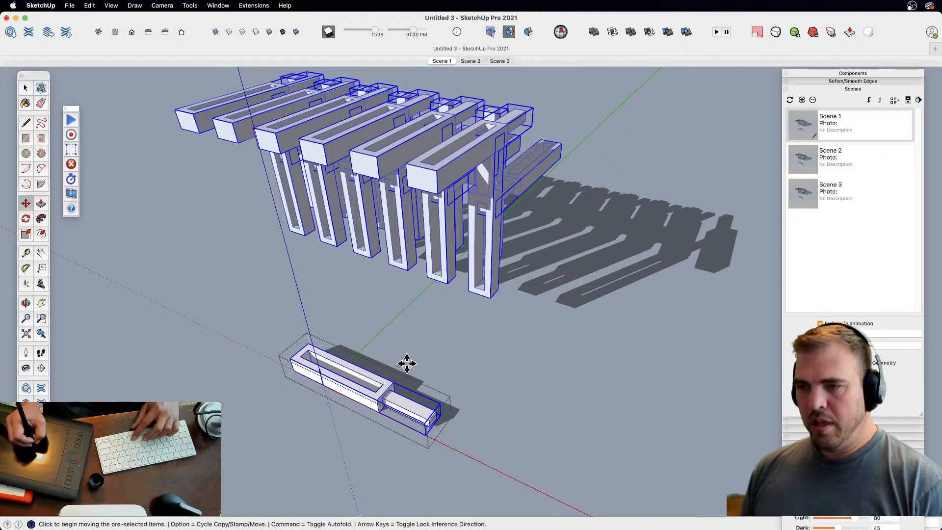
left_click(406, 363)
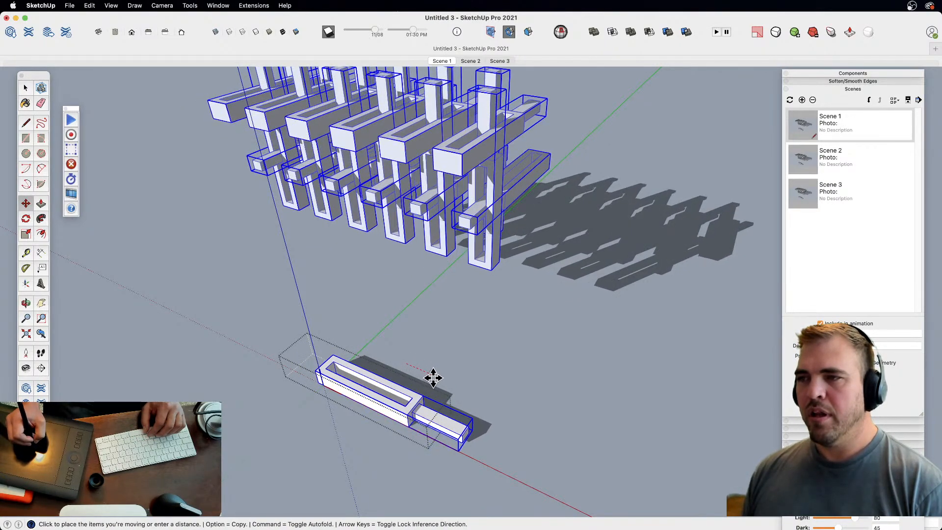
left_click(439, 380)
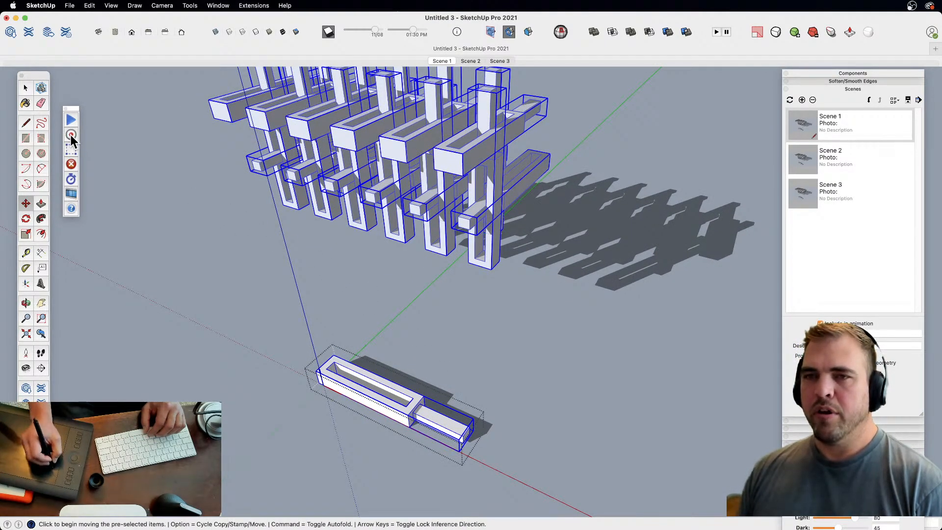
left_click(463, 367)
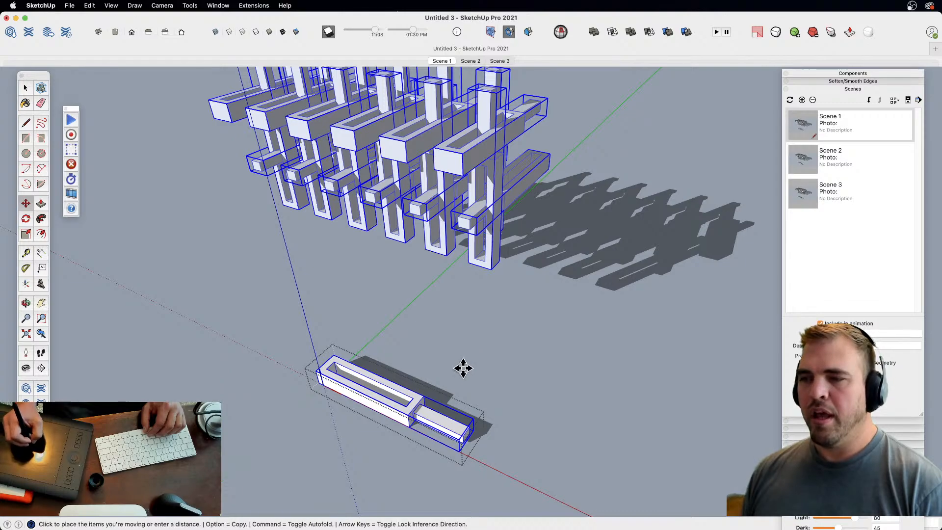
left_click(431, 353)
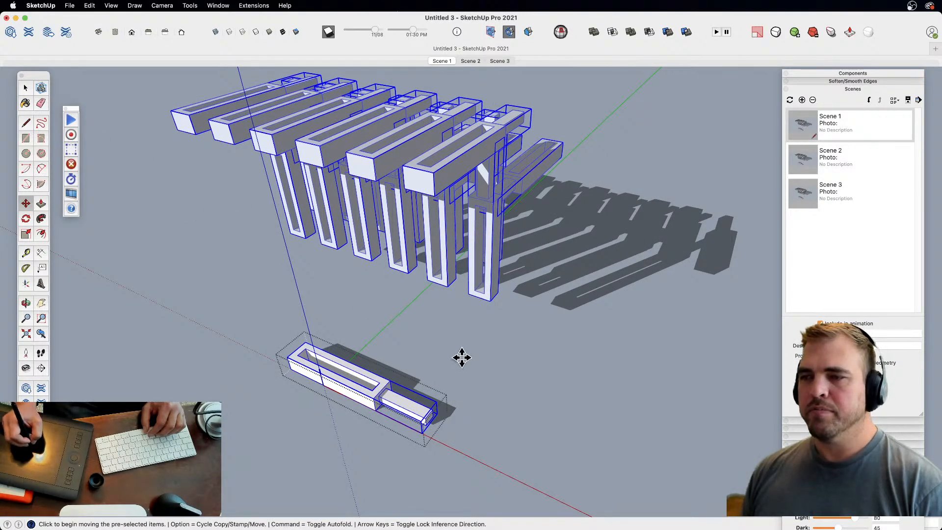
- Close the component and examine how the slotted members of the structure interlock from several viewpoints
key("space")
left_click(486, 353)
middle_click_drag(427, 290, 347, 316)
scroll(388, 291, "up", 3)
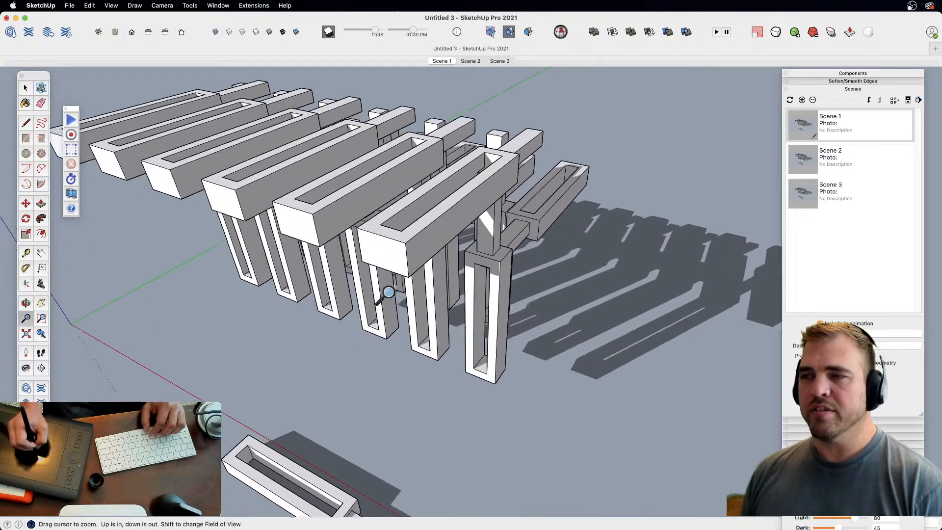
scroll(388, 292, "down", 3)
middle_click_drag(388, 292, 417, 324)
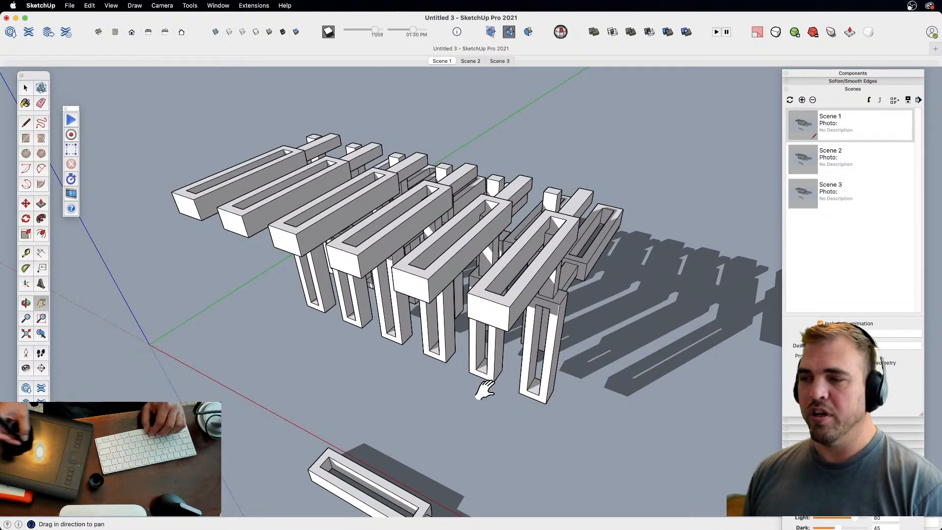
scroll(437, 414, "down", 3)
middle_click_drag(436, 414, 420, 372)
- Reopen the separate box component, select everything inside and shift it forward along the red axis for Scene 1
key("space")
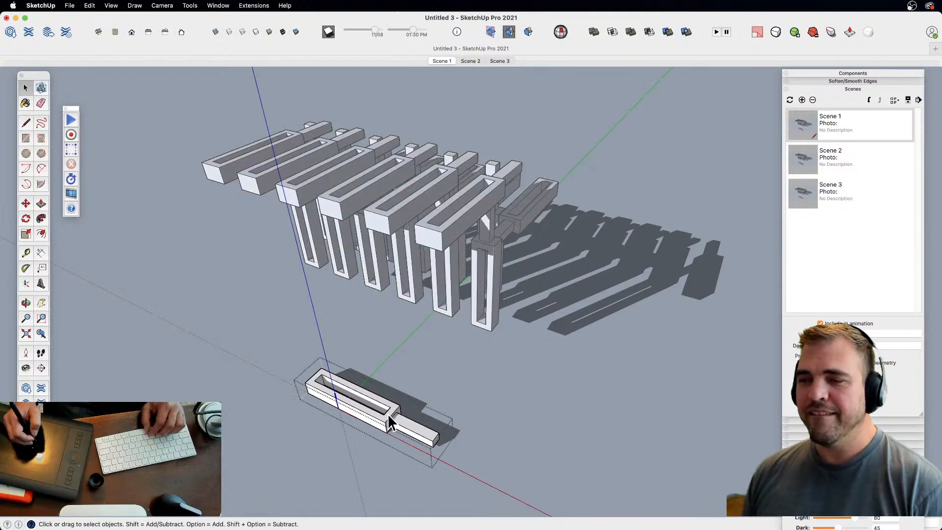
mouse_move(287, 350)
left_mouse_down()
mouse_move(434, 432)
mouse_move(423, 418)
left_mouse_up()
key("super+a")
key("z")
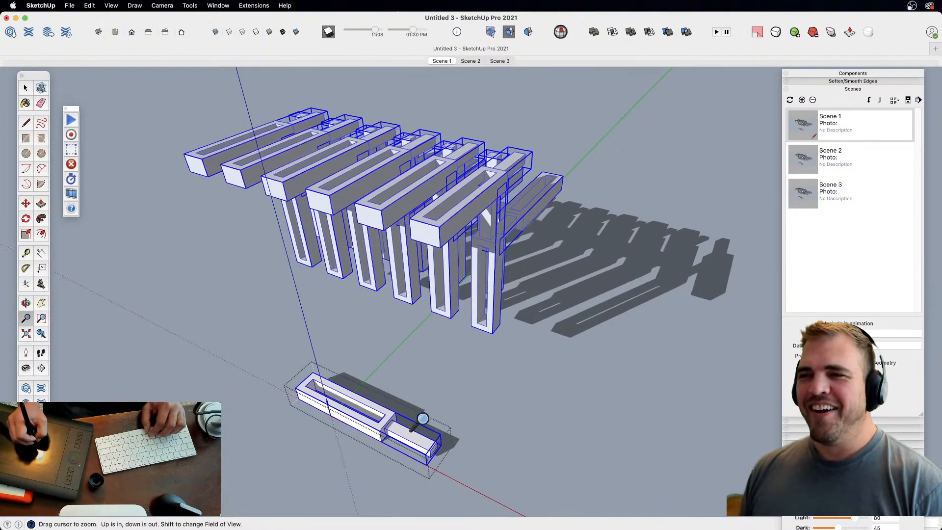
middle_click_drag(422, 419, 413, 347)
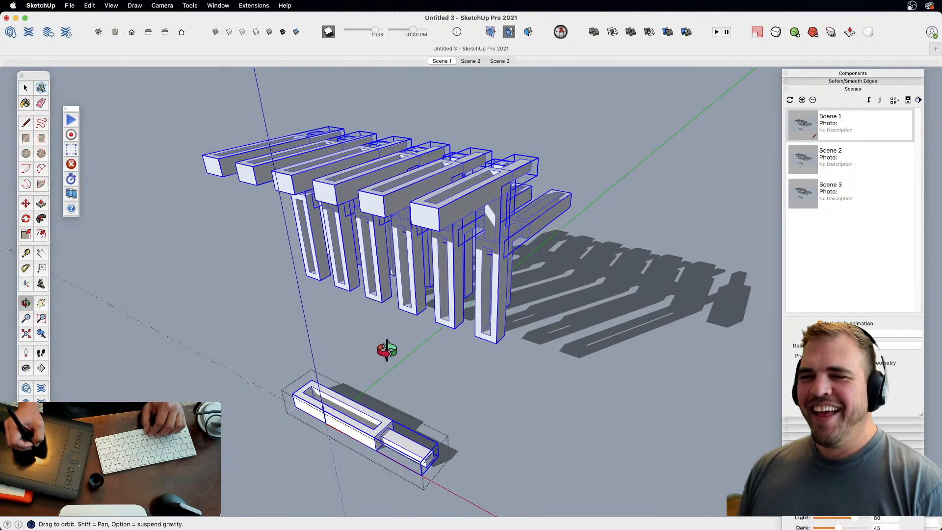
key("m")
left_click(414, 387)
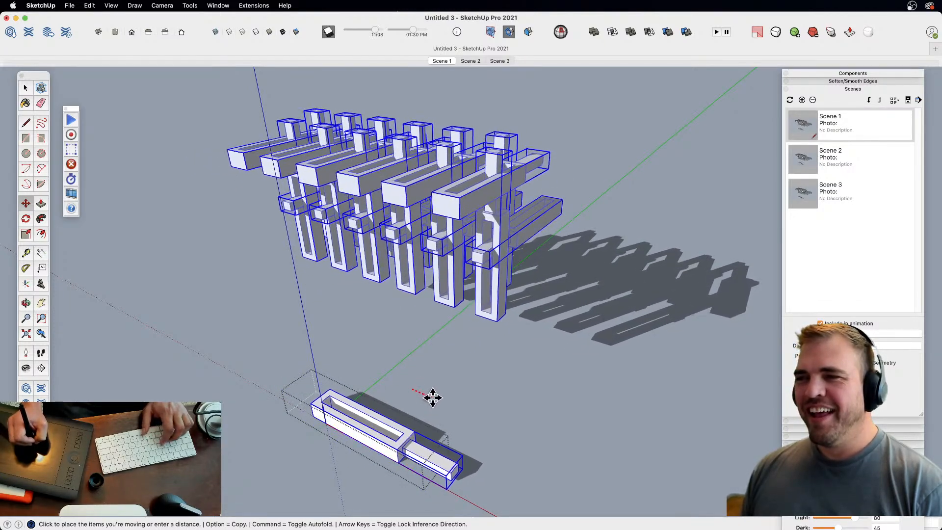
left_click(439, 395)
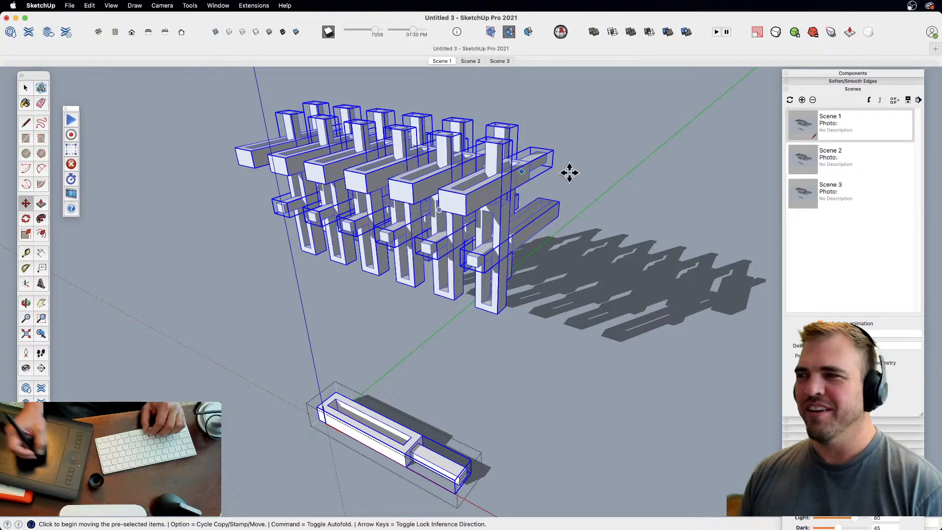
- Activate Scene 2 and move the nested component partway back along the red axis
left_click(840, 156)
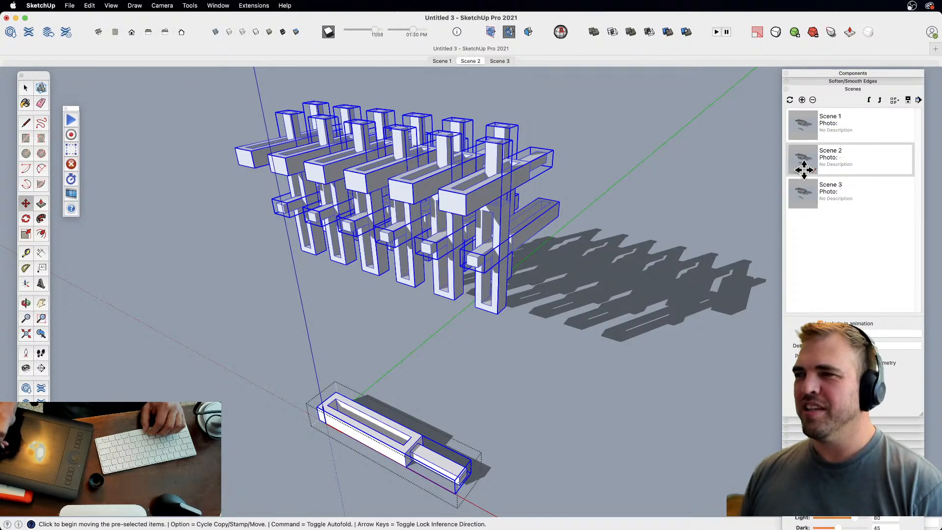
left_click(412, 404)
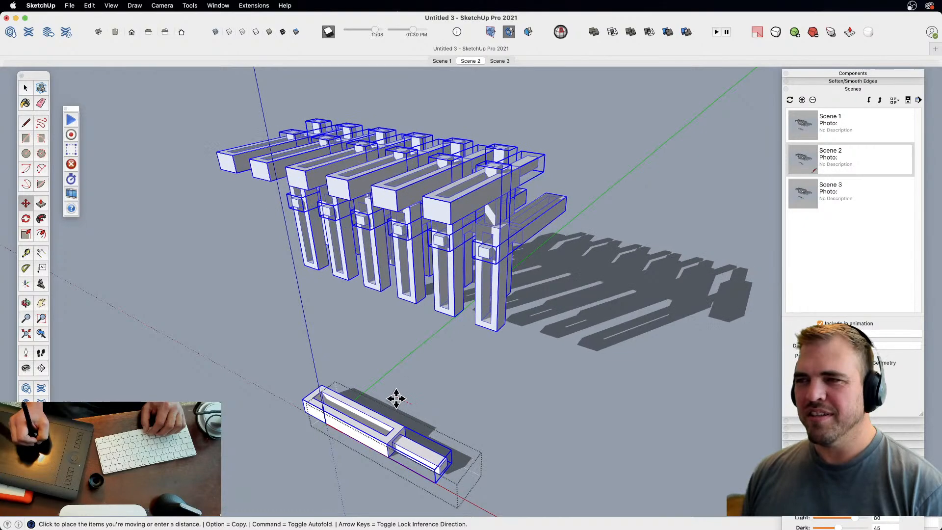
left_click(409, 393)
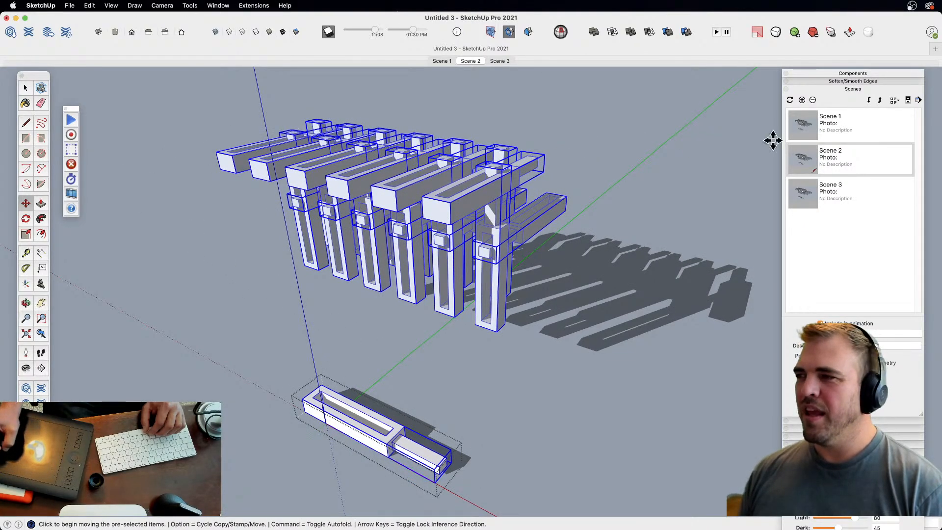
- Try moving the nested component forward and back along the red axis, undoing a trial move
left_click(401, 384)
left_click(423, 394)
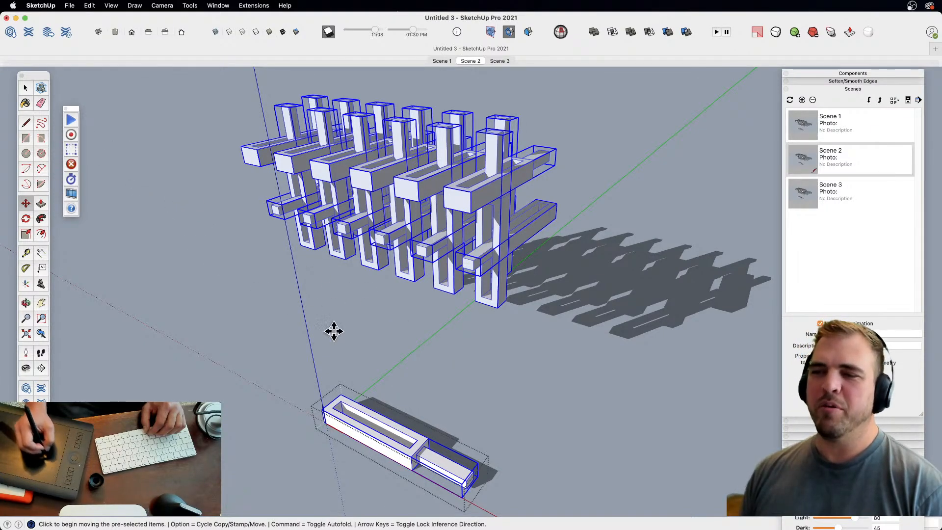
left_click(442, 403)
left_click(423, 388)
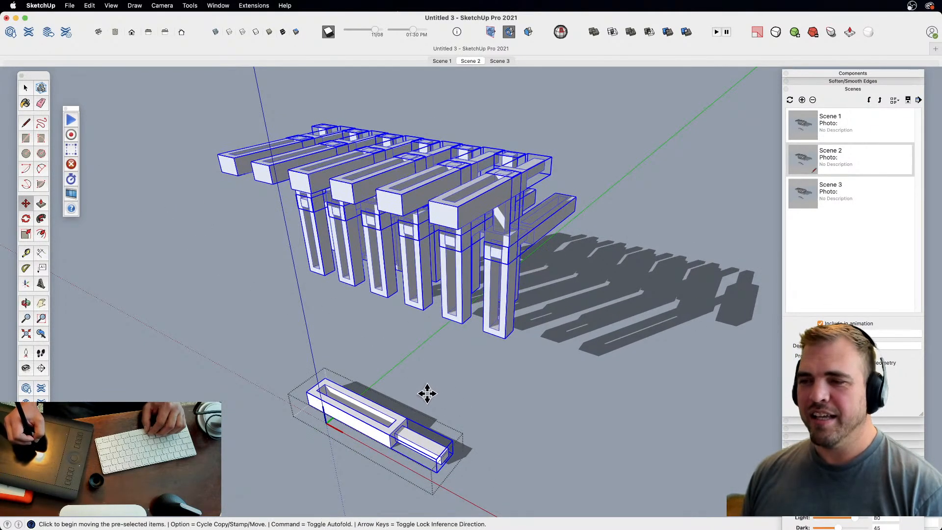
key("super+z")
left_click(439, 402)
left_click(417, 396)
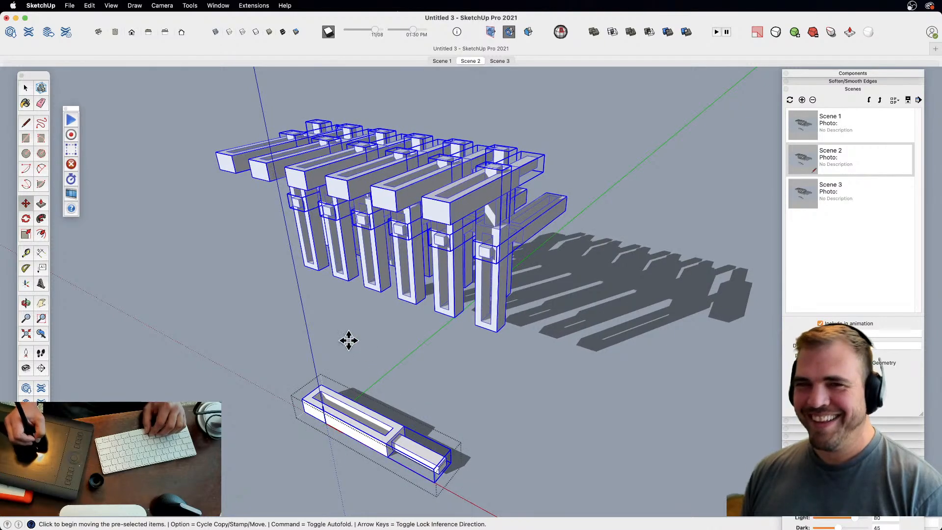
- Activate Scene 3 and shift the nested component far forward along the red axis
left_click(832, 193)
left_click(368, 376)
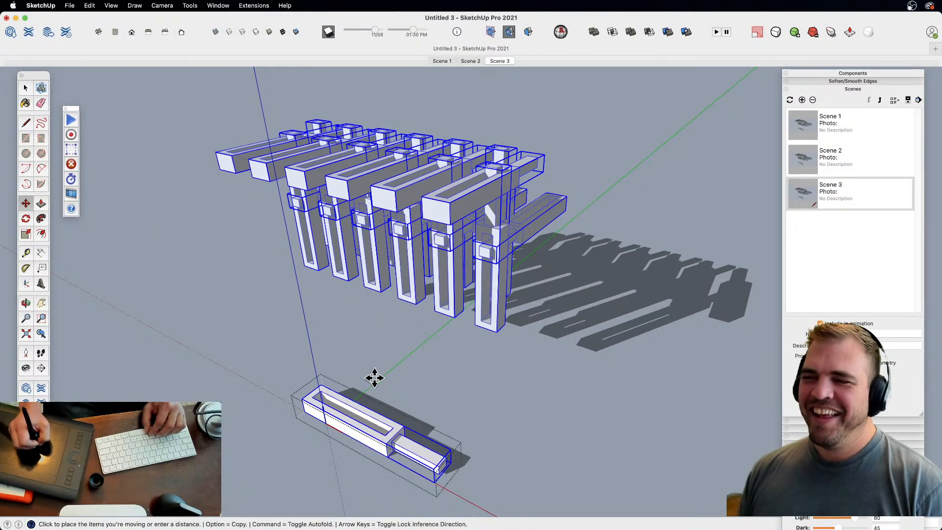
left_click(395, 389)
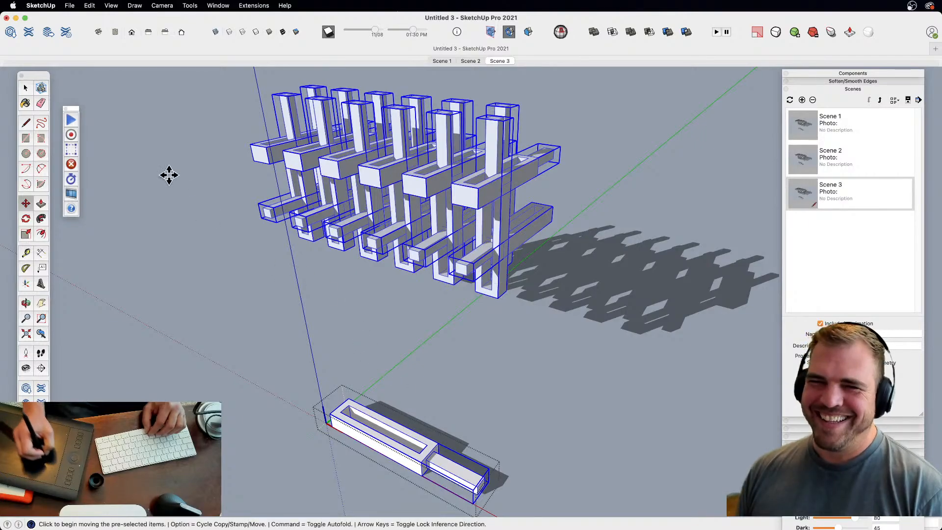
- Leave the nested component's editing context, frame the whole structure closely and activate Scene 1
key("space")
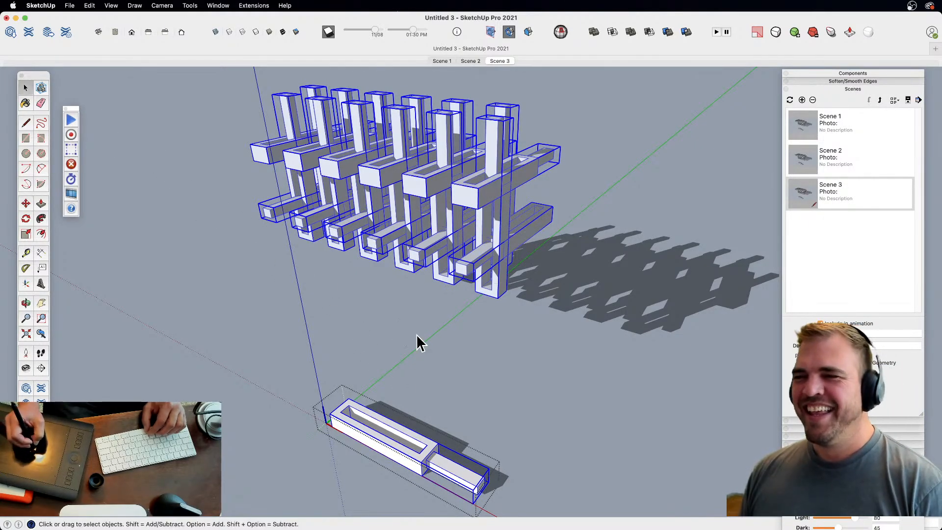
left_click(420, 335)
middle_click_drag(425, 383, 450, 373, "shift")
scroll(441, 427, "up", 5)
scroll(438, 428, "up", 5)
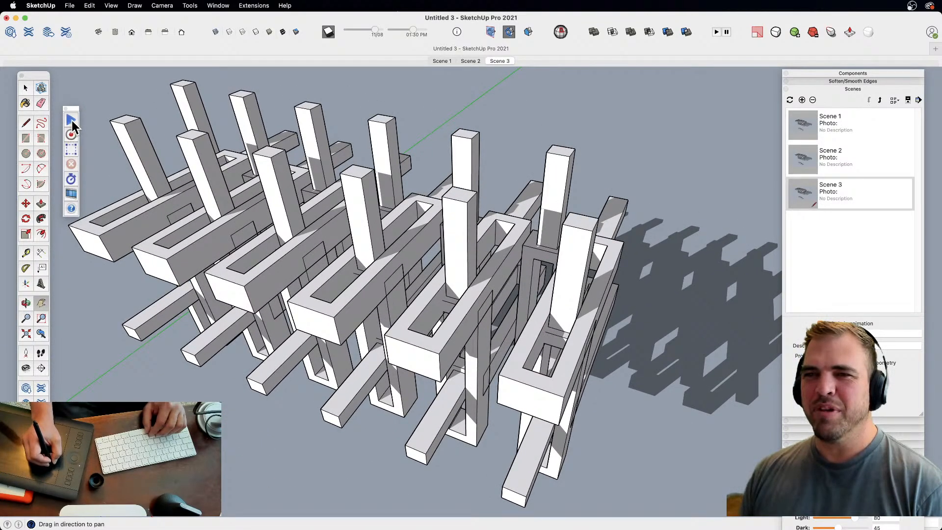
left_click(448, 61)
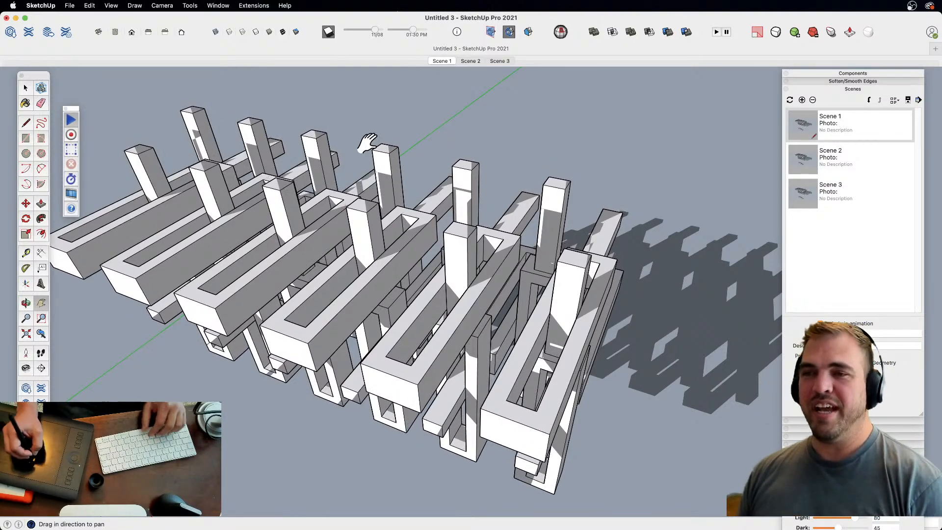
- Set the scene transition time to 5 seconds in the model's animation settings
left_click(135, 6)
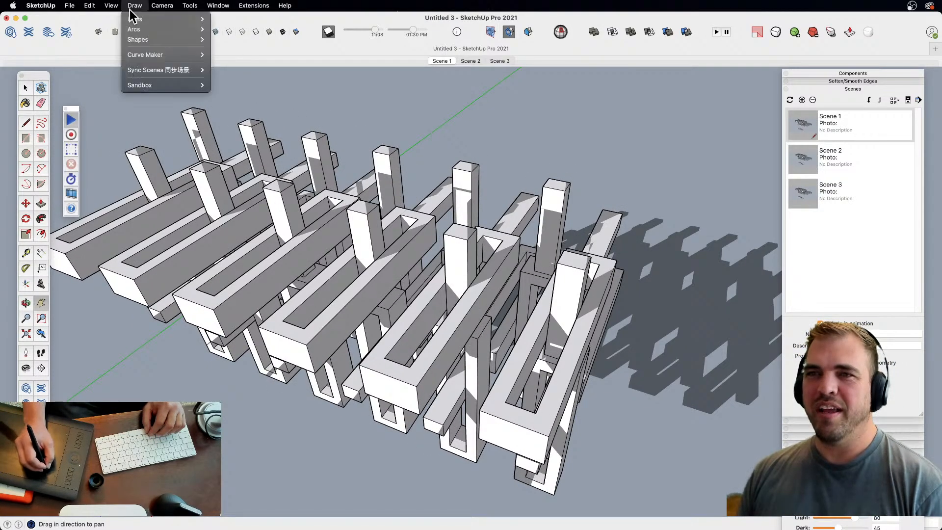
mouse_move(110, 6)
mouse_move(174, 182)
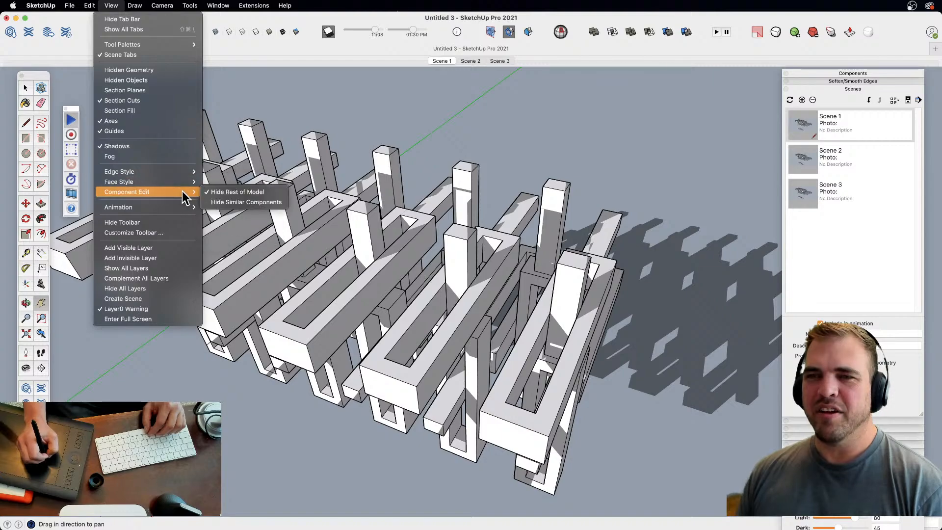
mouse_move(176, 206)
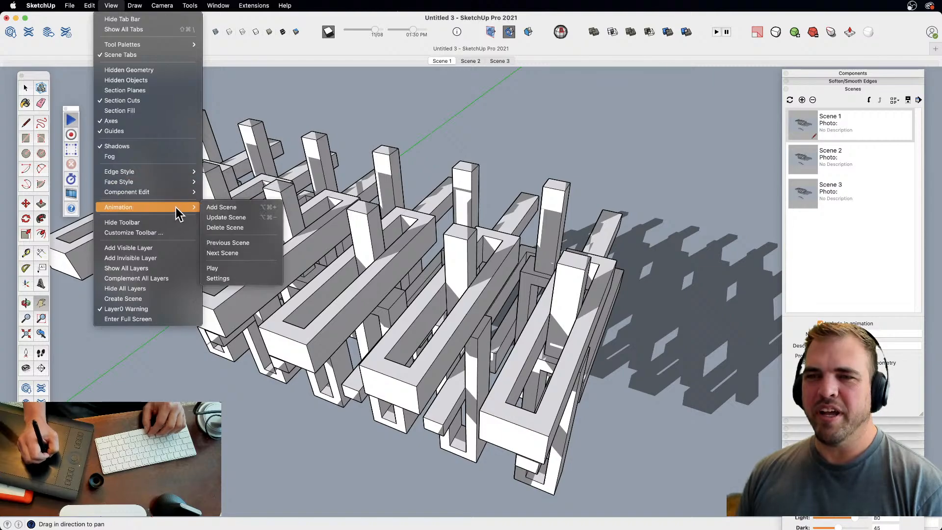
left_click(238, 279)
left_click(622, 124)
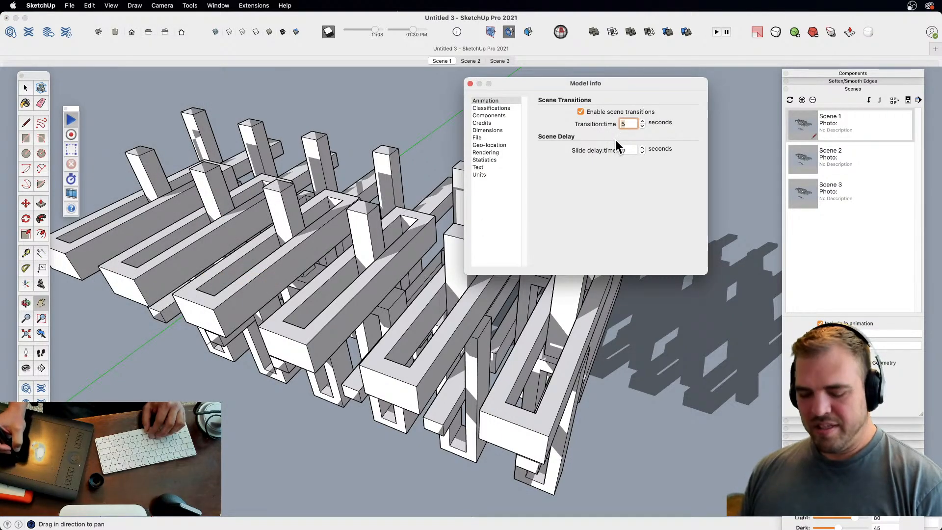
left_click(470, 84)
- Switch through Scene 2, Scene 3, Scene 1, Scene 3 and Scene 2 to examine the animated transitions between the variations
left_click(471, 62)
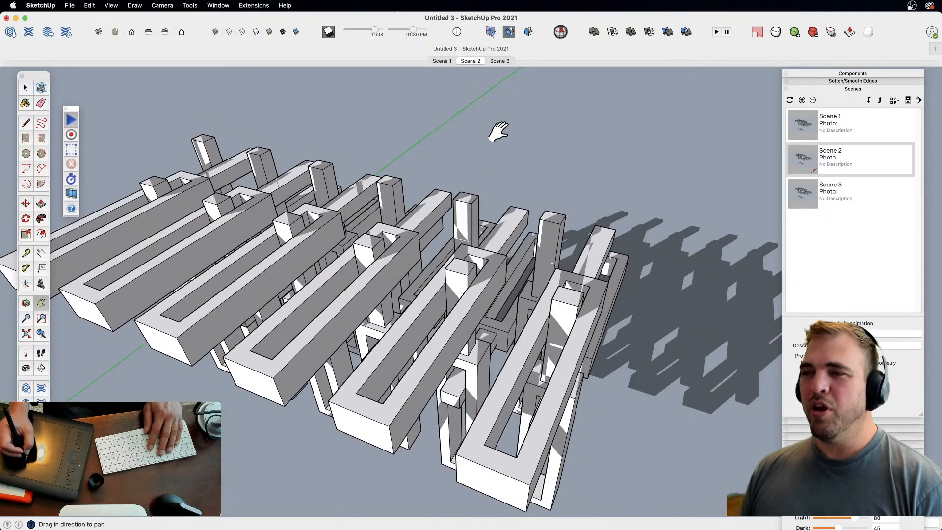
left_click(500, 62)
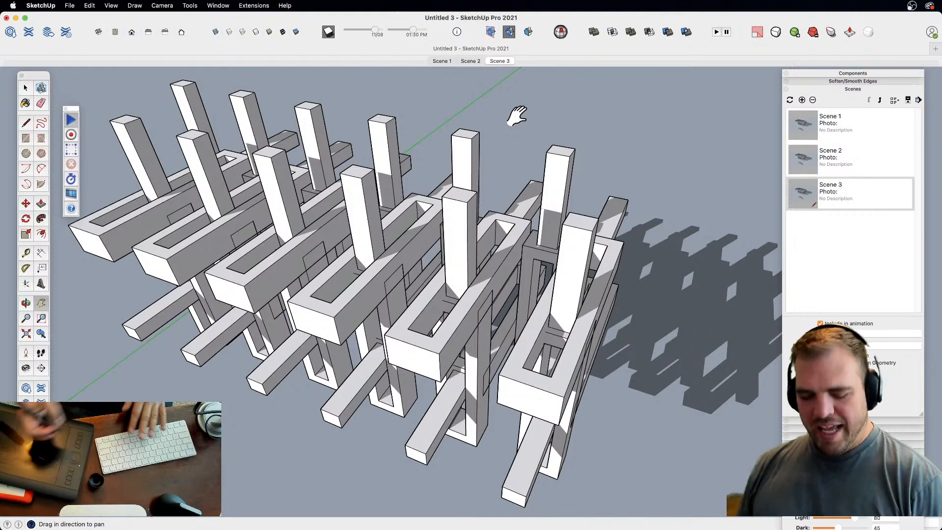
left_click(440, 61)
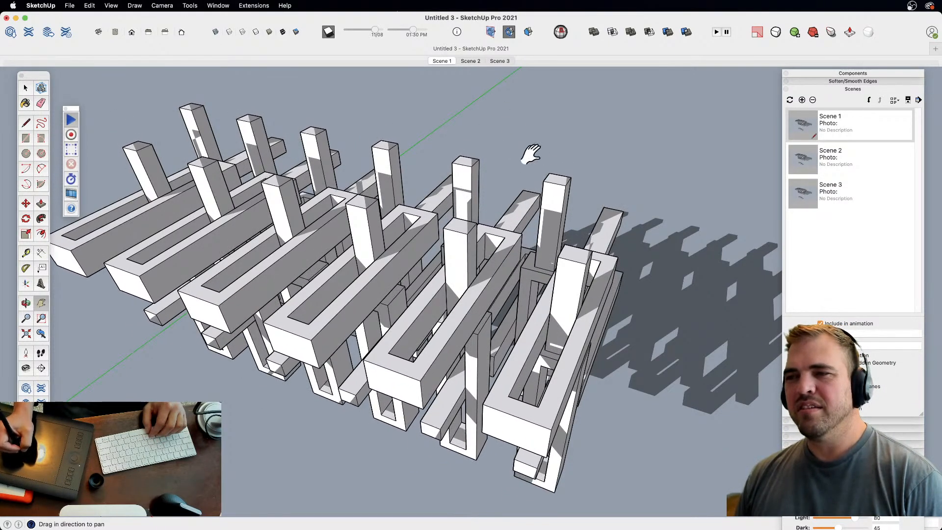
left_click(498, 61)
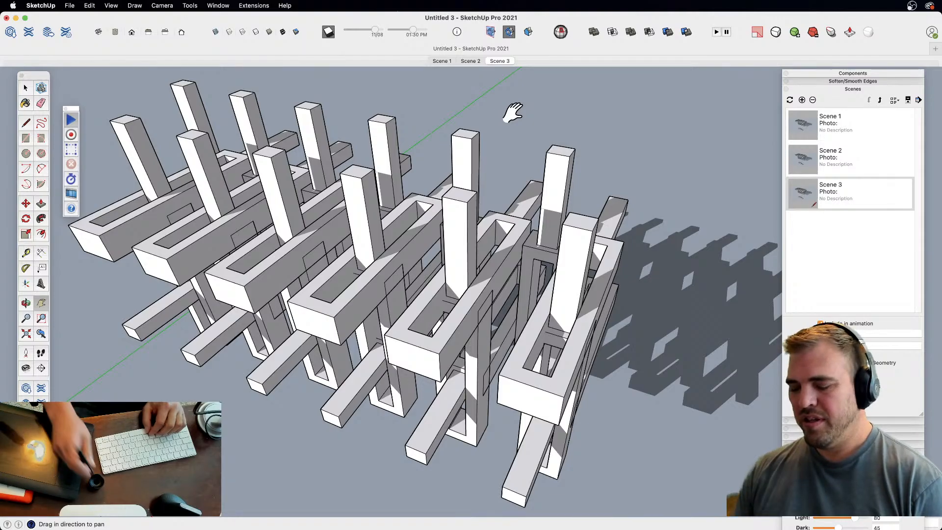
left_click(471, 62)
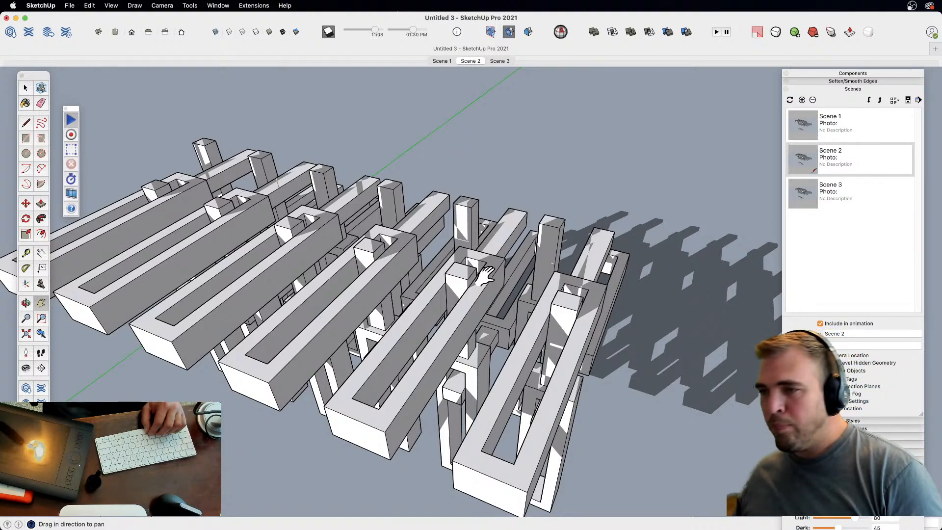
- Examine the transition from Scene 1 to Scene 3 with both the structure and the separate box component in view
key("space")
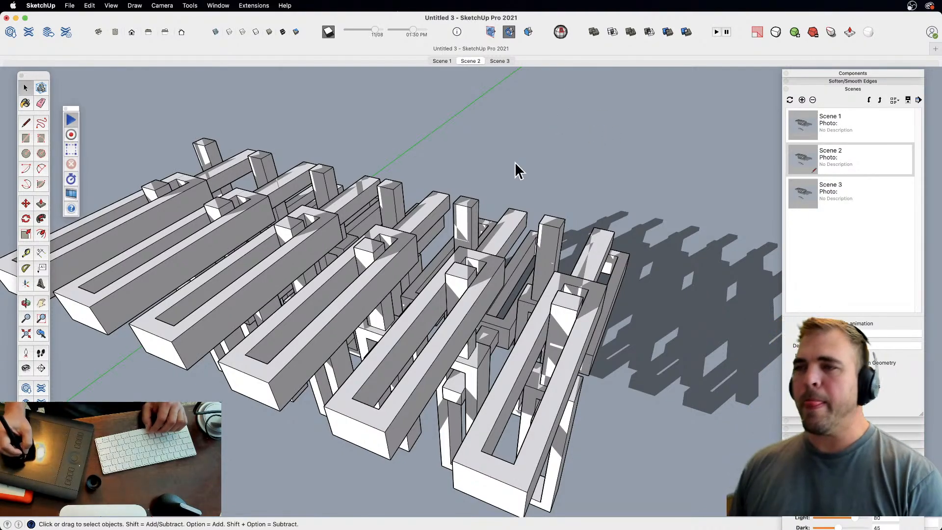
key("z")
left_click_drag(561, 202, 494, 383)
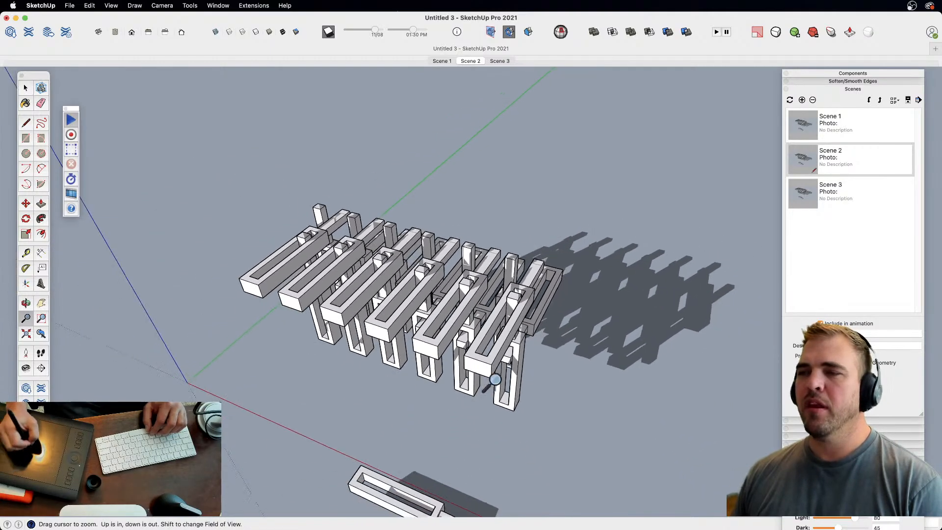
key("o")
left_click_drag(492, 436, 449, 300)
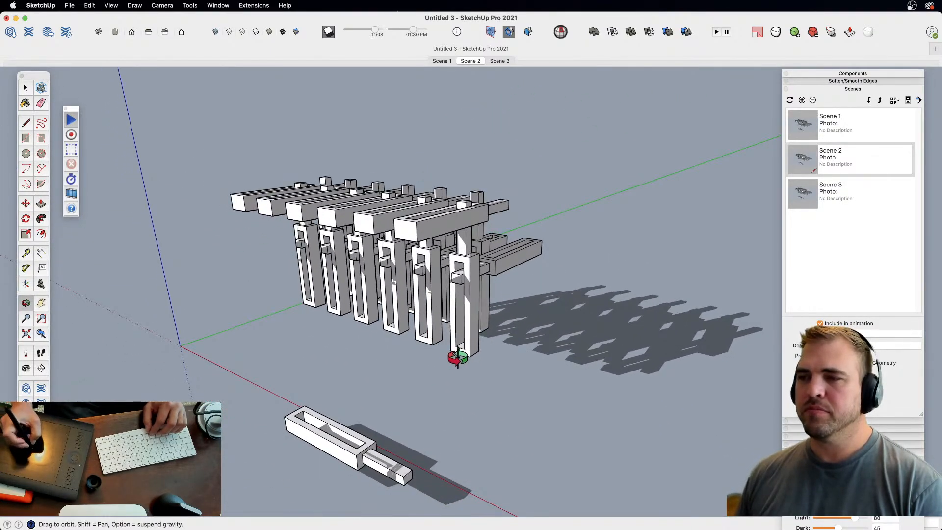
left_click_drag(456, 358, 470, 223)
left_click(438, 62)
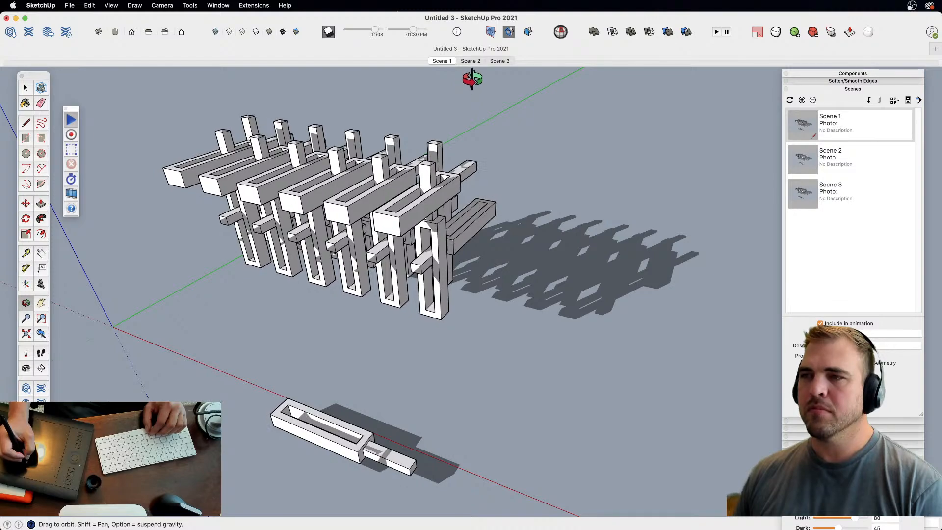
left_click(500, 61)
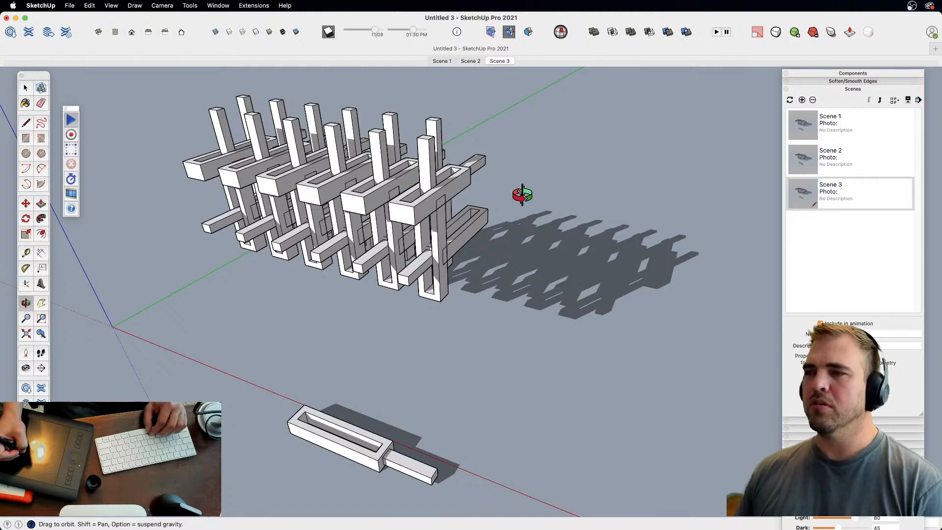
key("space")
middle_click_drag(430, 299, 462, 336)
key("z")
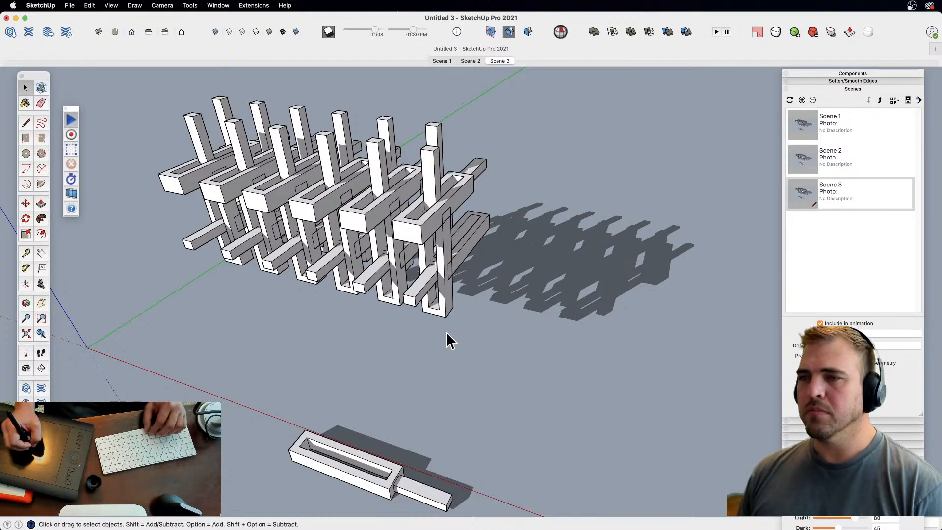
key("h")
key("space")
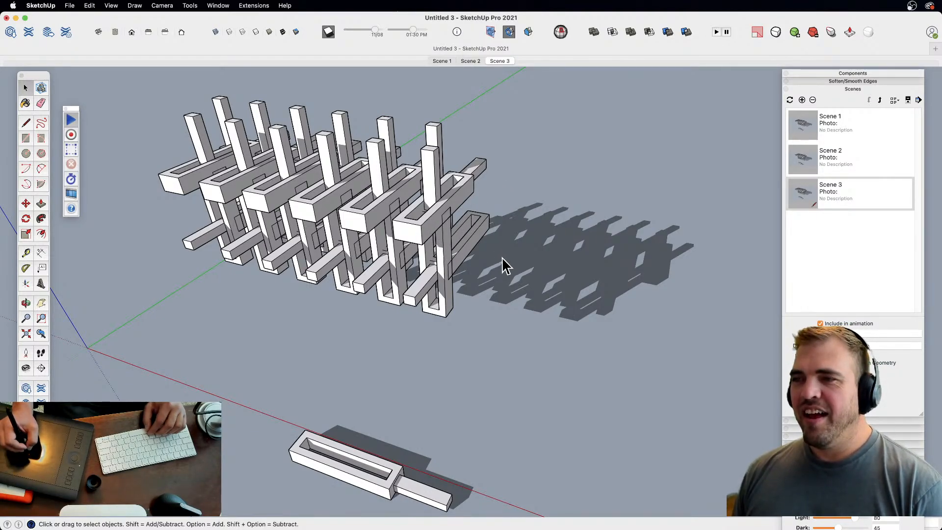
middle_click_drag(502, 260, 533, 325)
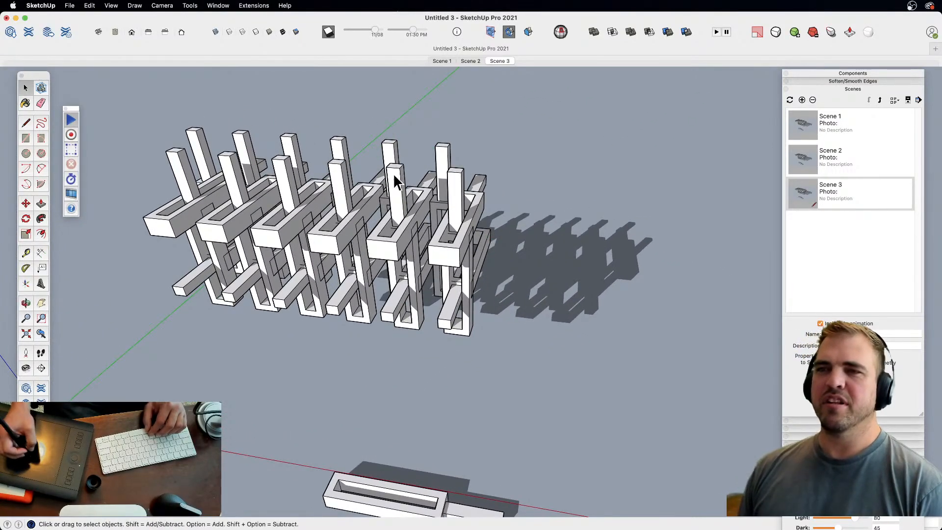
- Start a new model and delete the template's default sheet with the Cut Size 11x19 text
key("super+s")
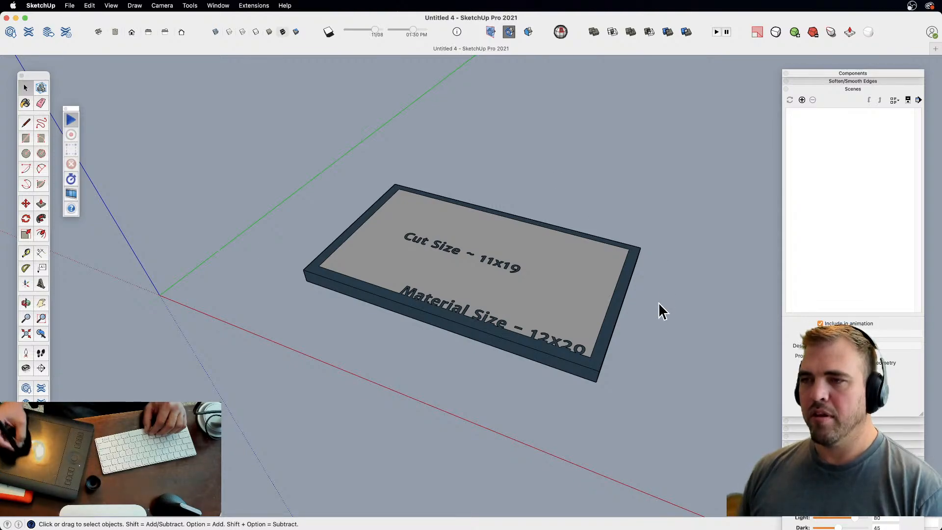
key("Delete")
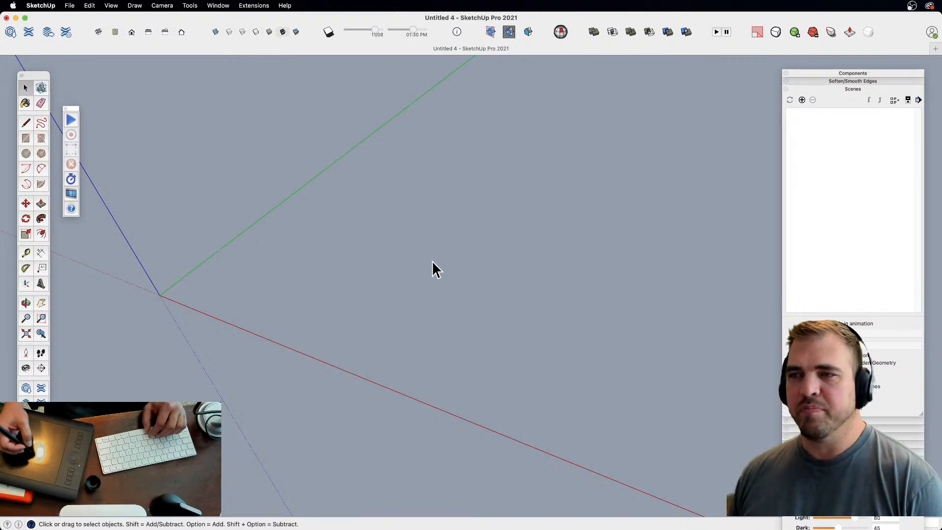
key("z")
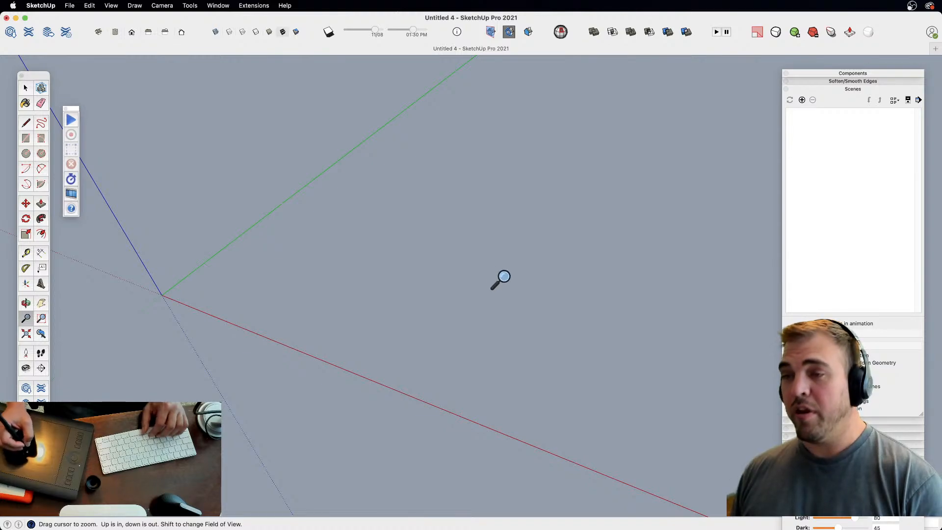
- Draw a short straight line on the ground and continue it with two tangent arcs into a flowing S-shaped curve
key("a")
left_click(448, 371)
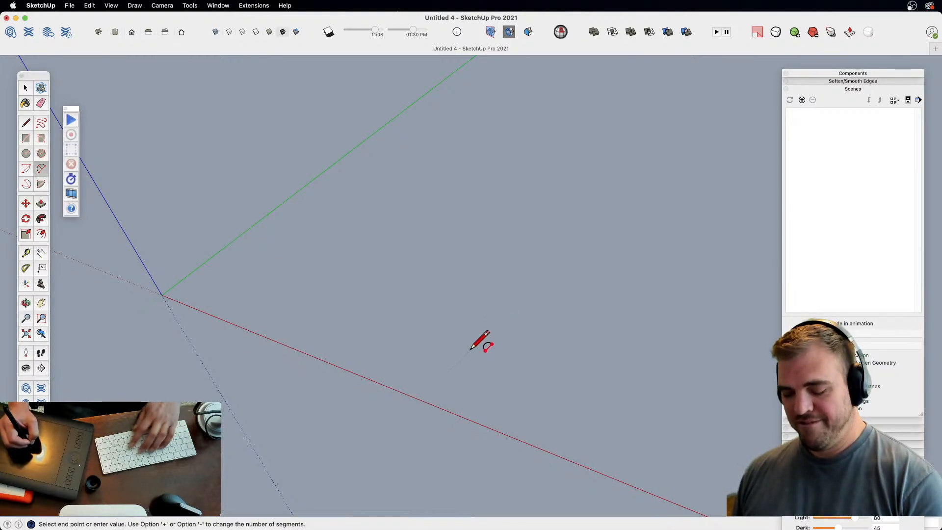
key("l")
left_click(440, 375)
left_click(475, 321)
key("a")
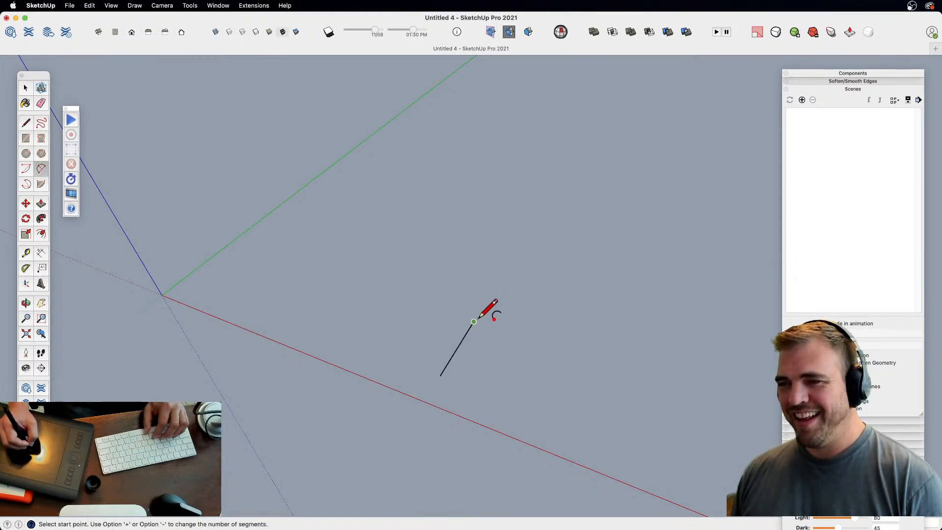
left_click(473, 321)
left_click(605, 188)
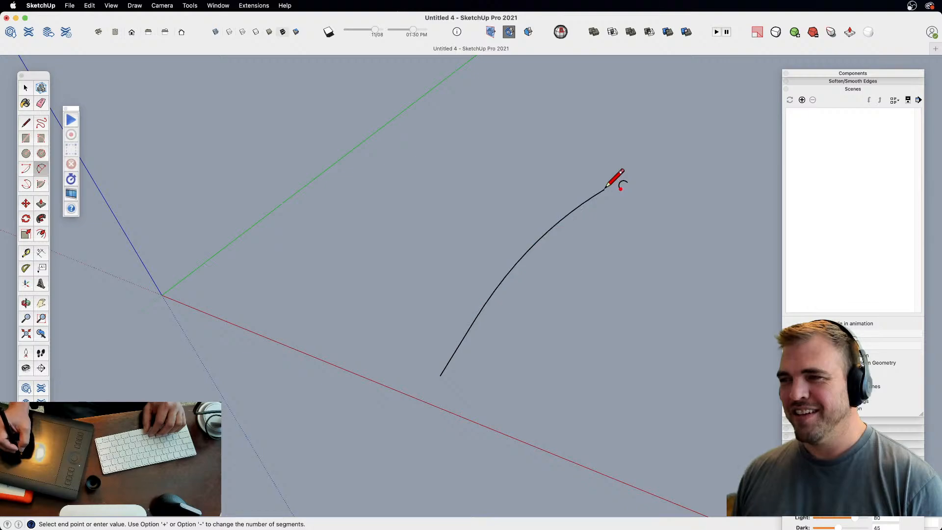
left_click(604, 189)
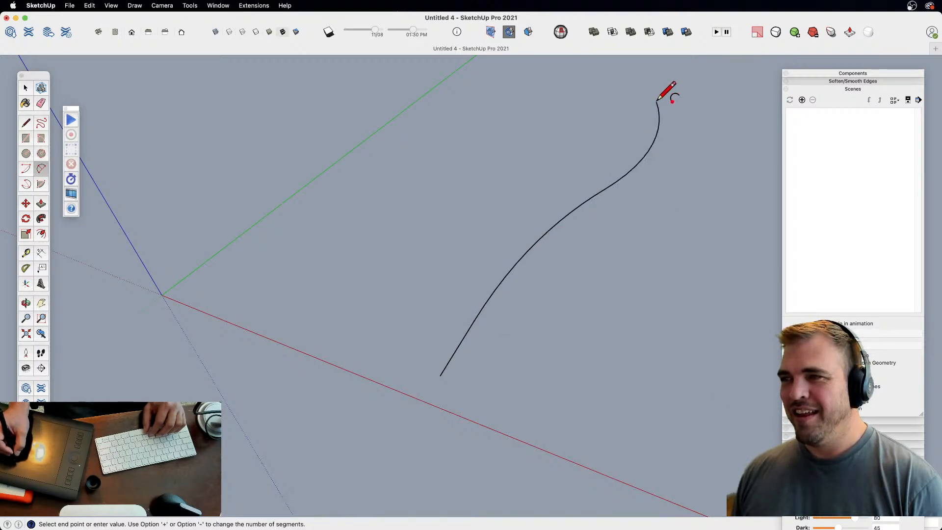
key("Escape")
key("space")
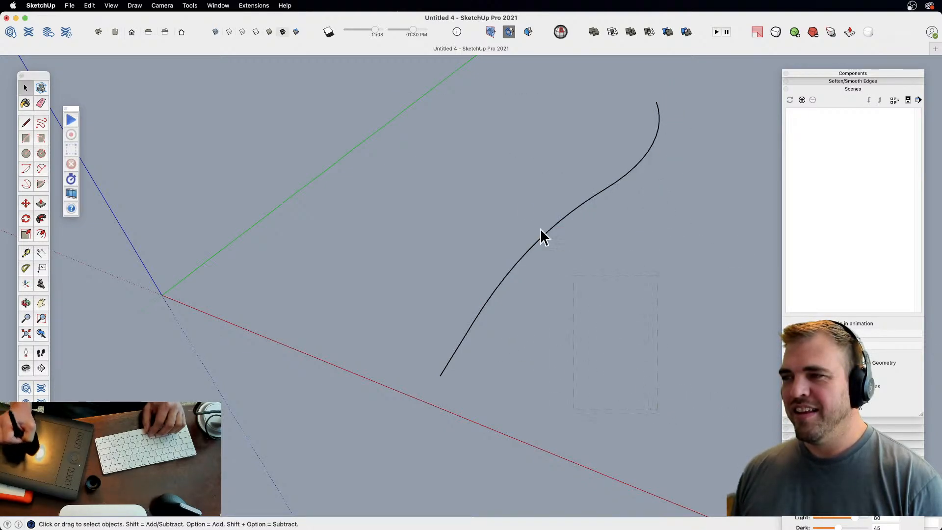
- Offset the whole S-shaped curve a short distance toward its outer side as a parallel copy
key("f")
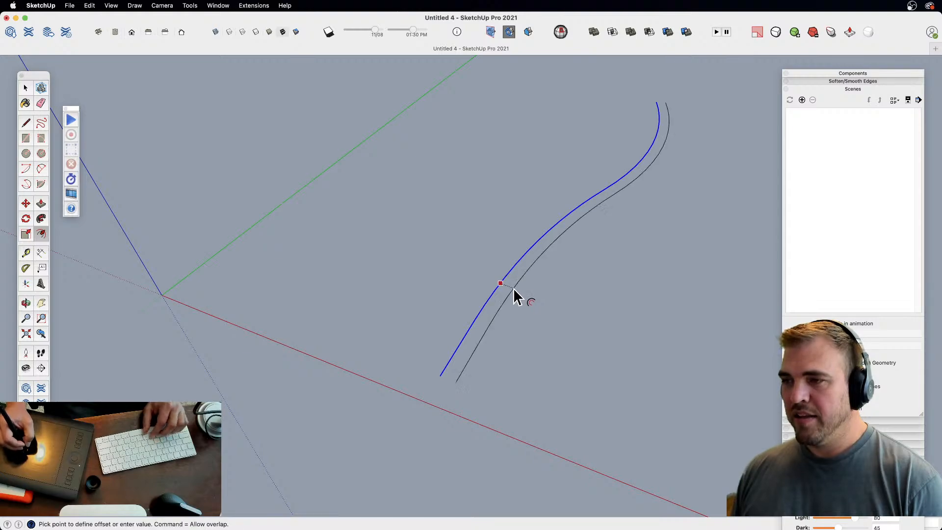
left_click(514, 287)
key("space")
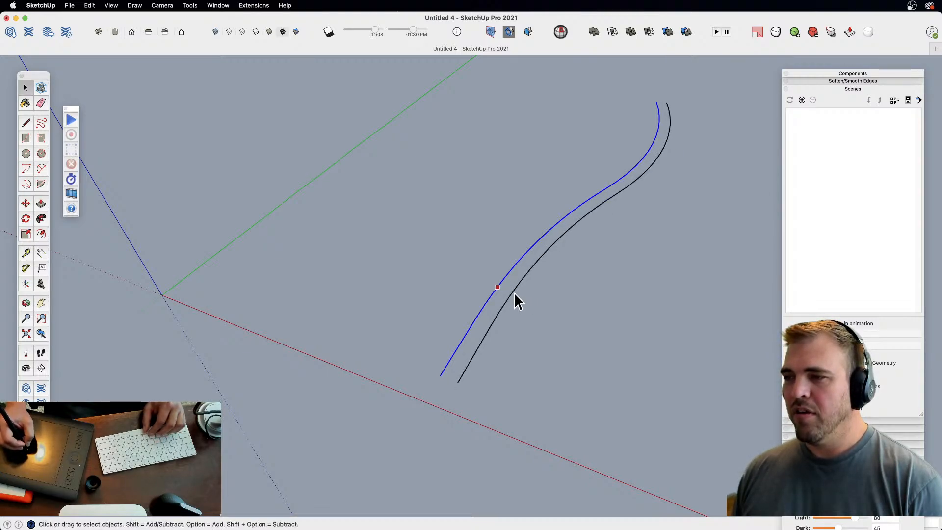
- Rotate the offset curve slightly about its near endpoint so the gap to the original narrows toward the far end
left_click(514, 293)
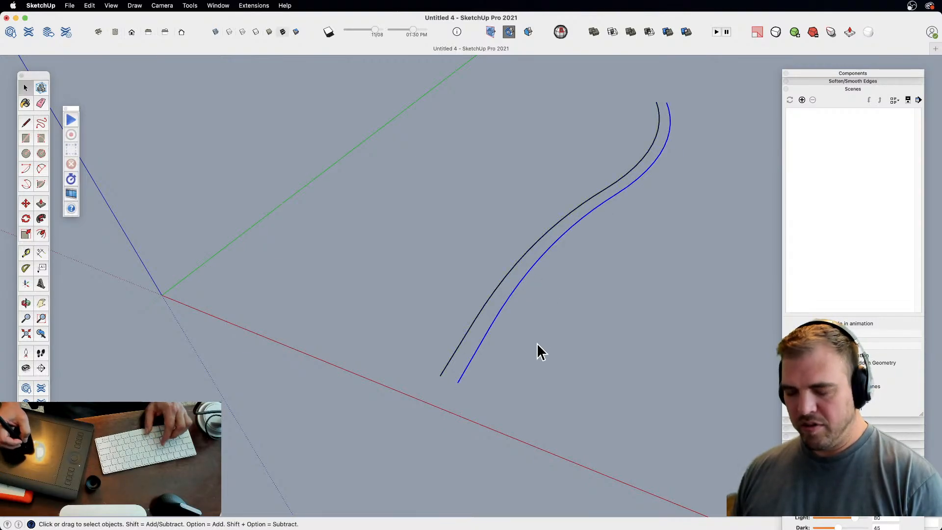
key("q")
left_click(457, 382)
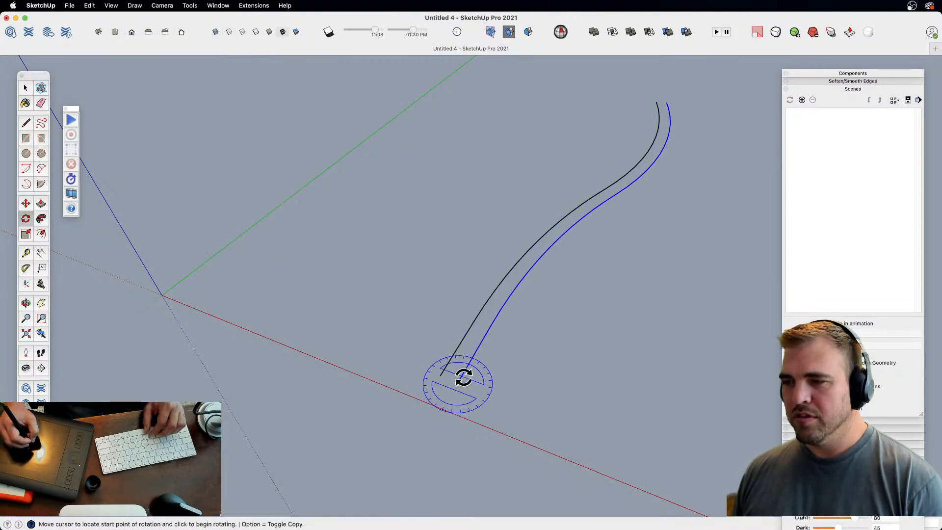
left_click(702, 70)
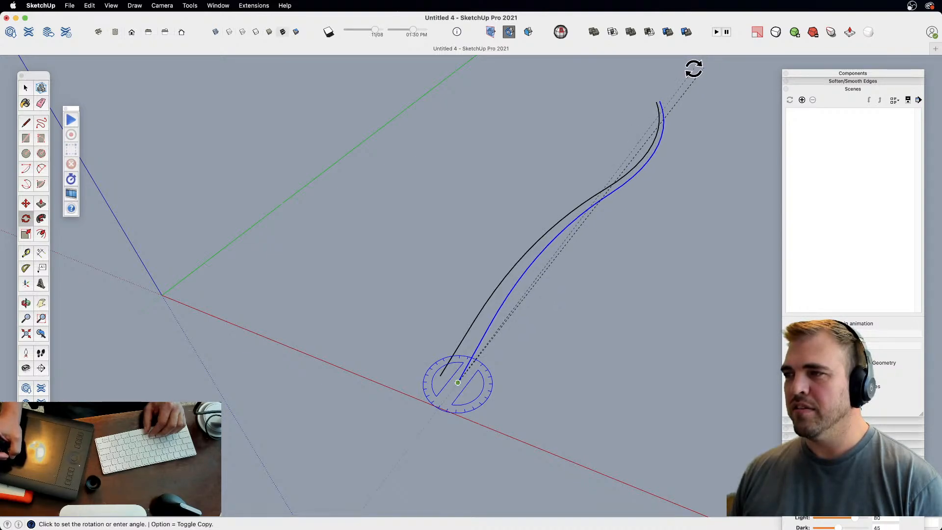
key("Escape")
- Close both ends of the two S-shaped curves with short straight lines so they form one tapered face
key("l")
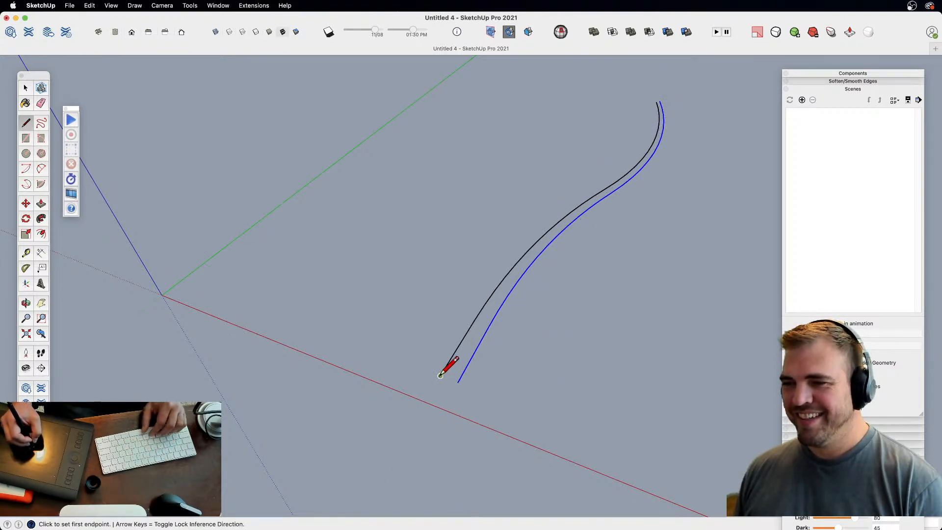
left_click(440, 376)
scroll(516, 321, "up", 10)
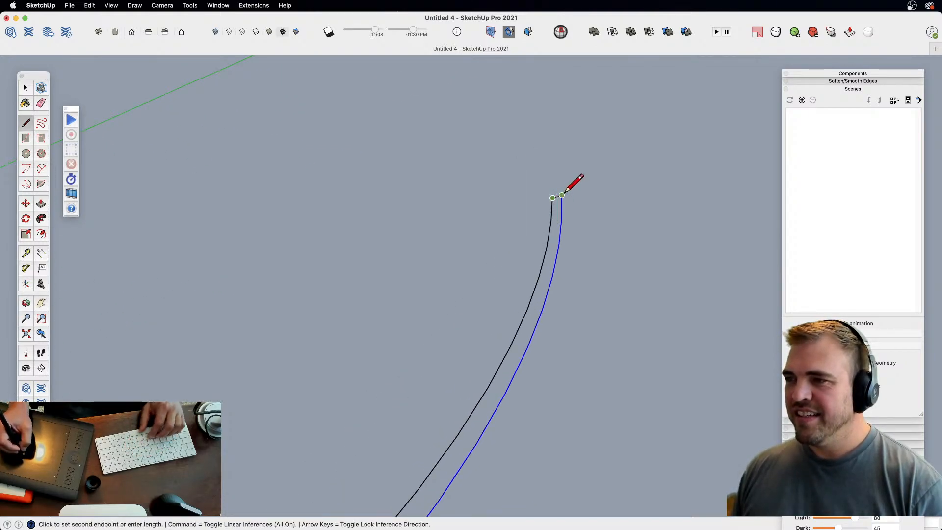
left_click(561, 197)
key("z")
scroll(425, 431, "down", 5)
scroll(528, 286, "down", 3)
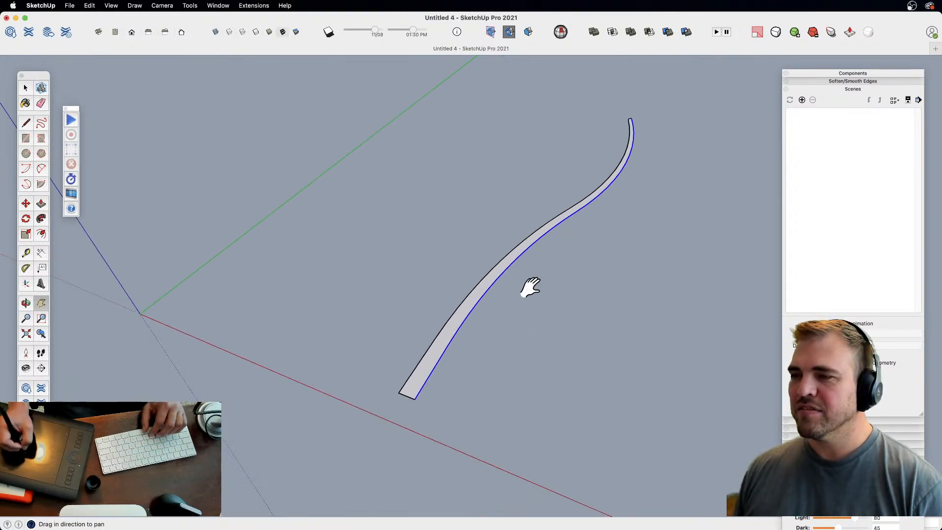
- Push/Pull the tapered curving face upward a short distance into a thin solid strip
middle_click_drag(527, 286, 457, 281)
key("p")
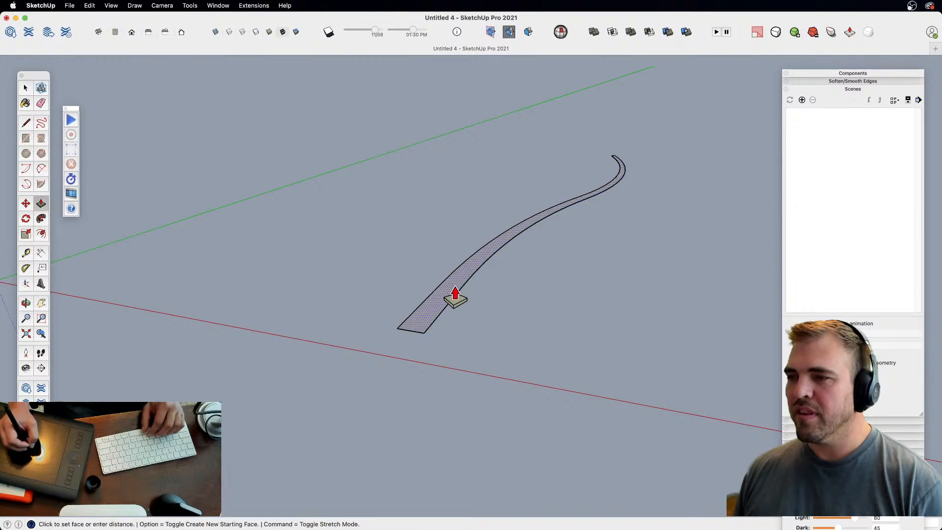
left_click(456, 293)
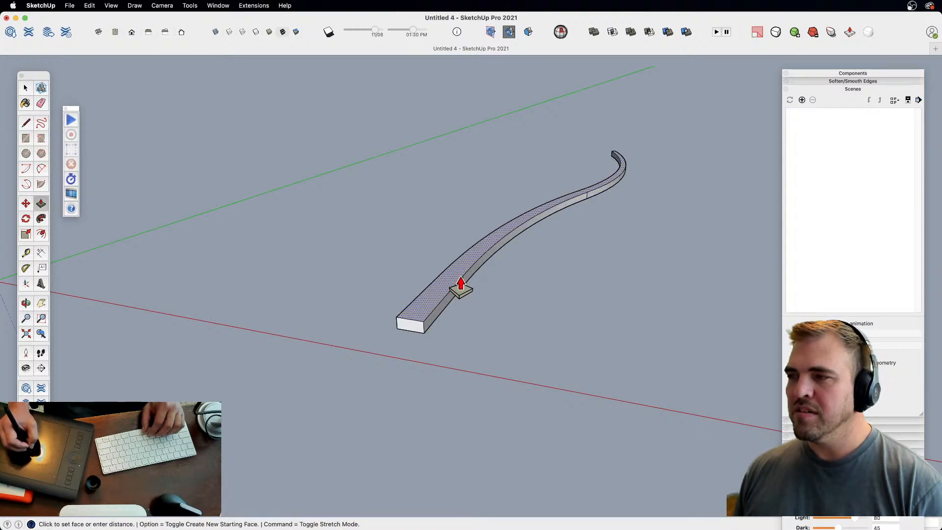
left_click(458, 289)
- Select all the geometry of the extruded strip and make it a component
key("space")
double_click(456, 282)
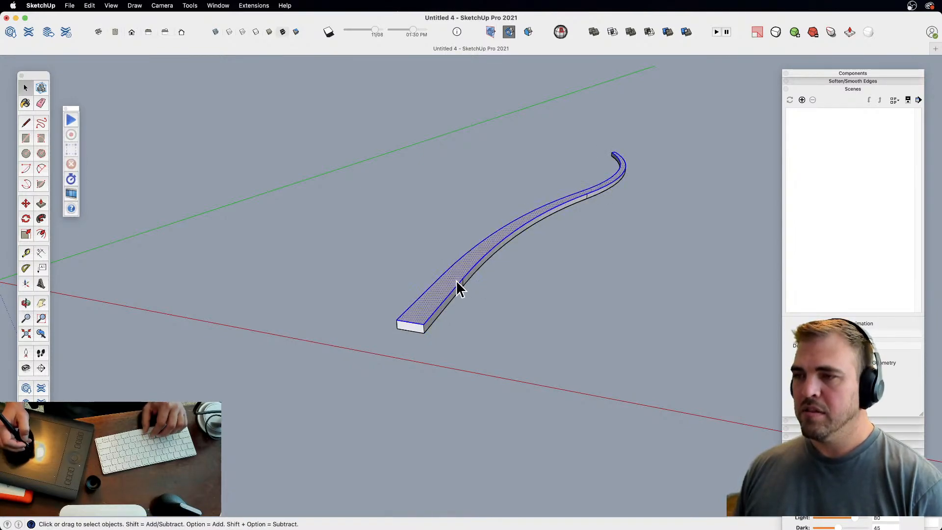
key("g")
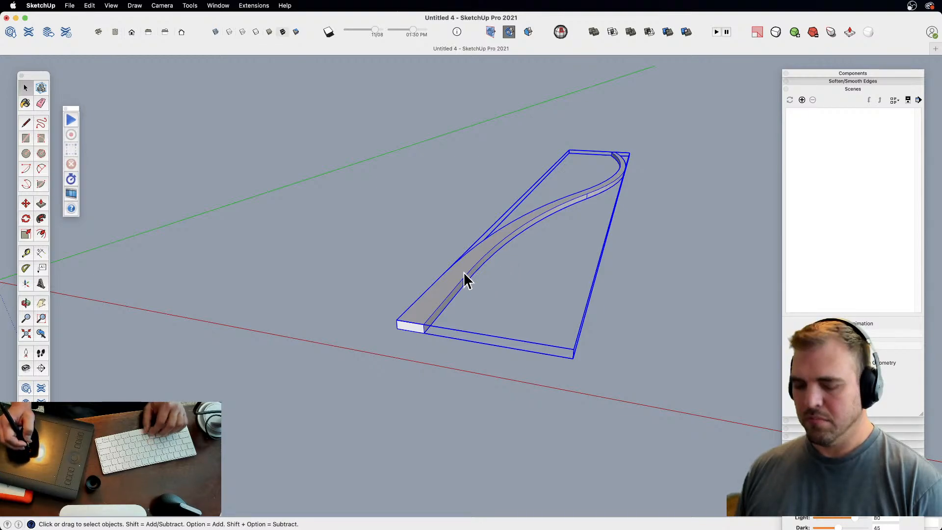
key("g")
key("Return")
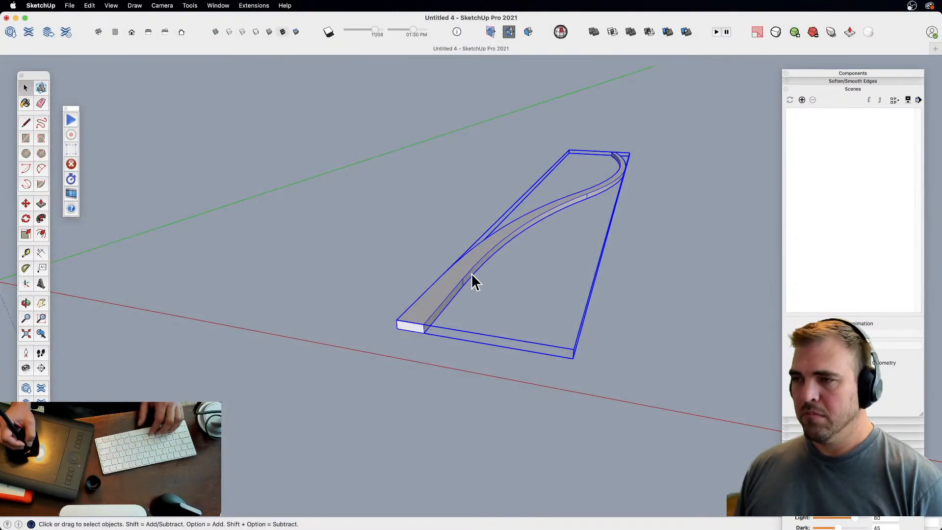
- Rotate the flat curved strip a quarter turn about its side so it stands upright
middle_click_drag(515, 246, 397, 327)
middle_click_drag(525, 310, 429, 324, "shift")
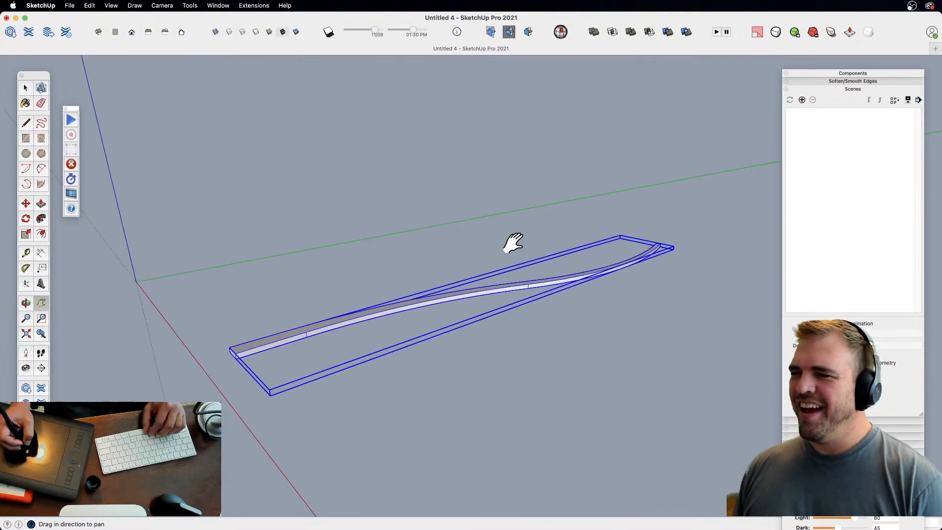
key("m")
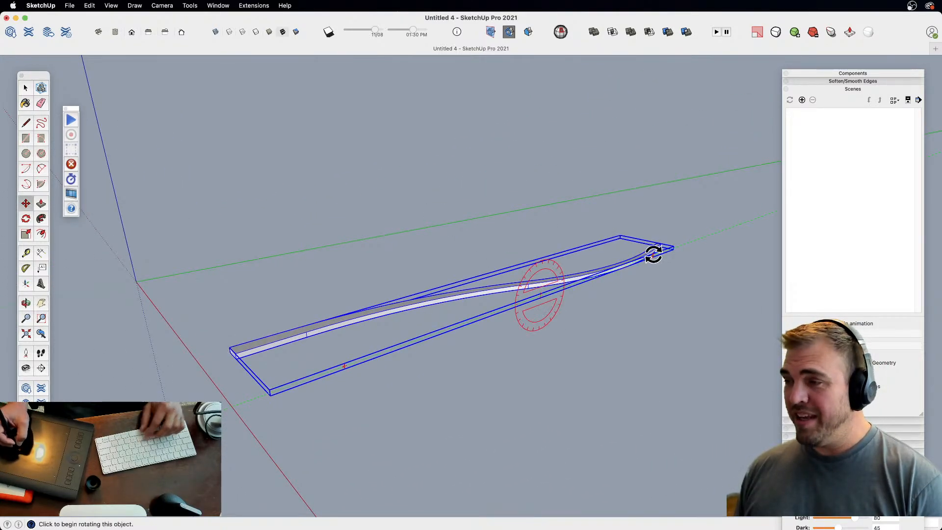
left_click(652, 256)
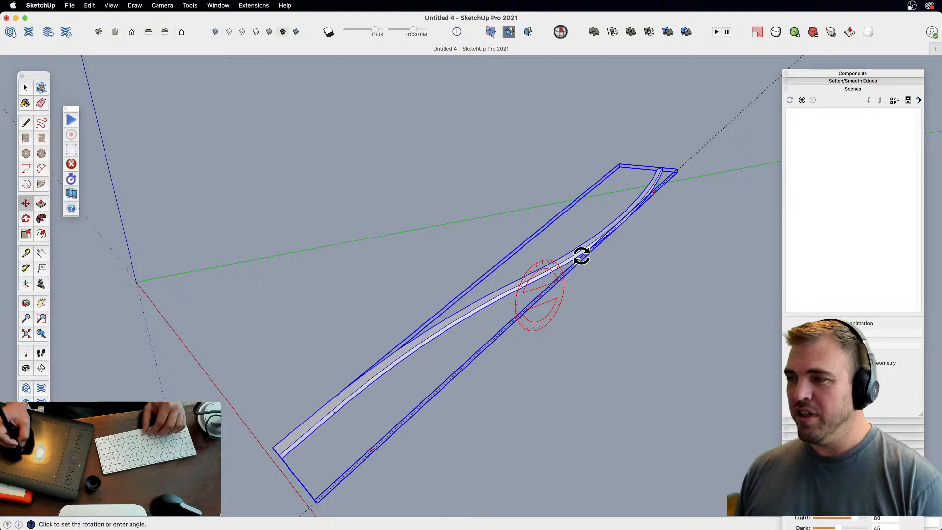
left_click(540, 263)
- Move the upright curved piece vertically from its bottom corner to the level of the origin
scroll(504, 383, "down", 3)
middle_click_drag(504, 383, 520, 403)
left_click(499, 397)
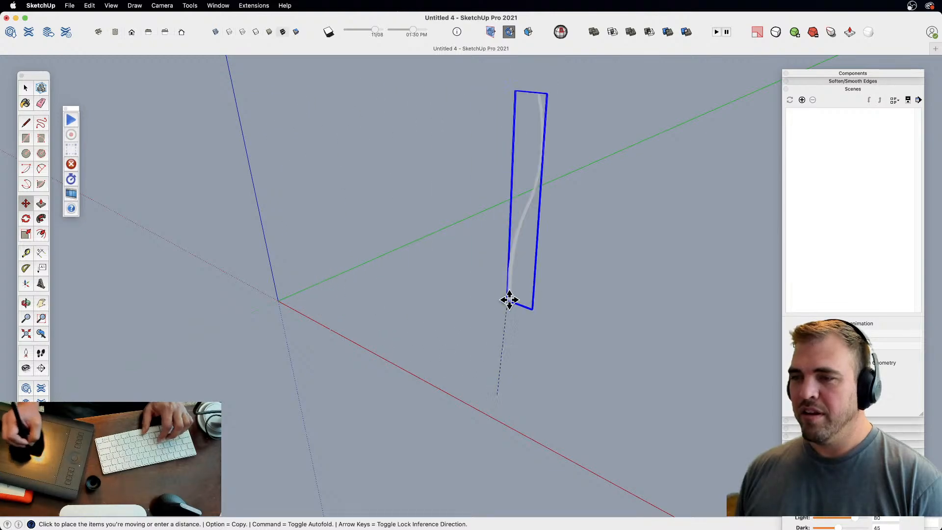
left_click(290, 300)
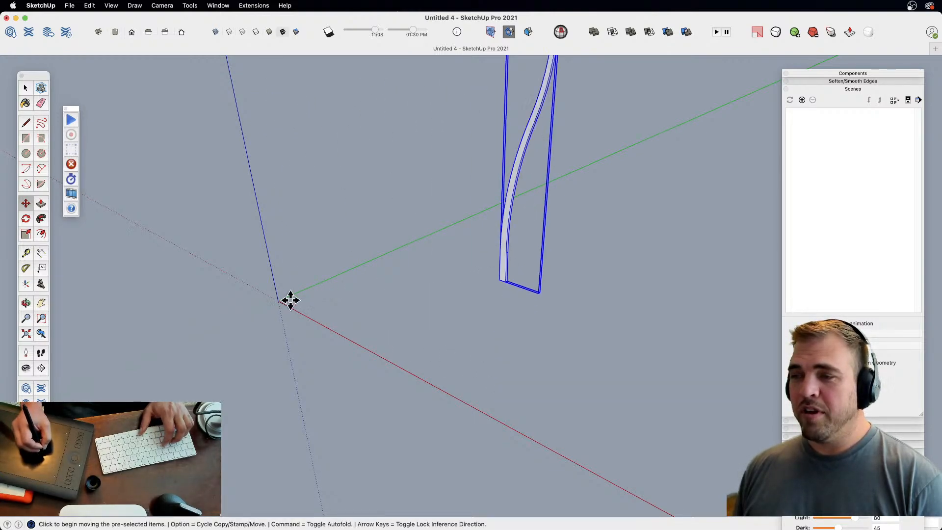
- Draw a straight line horizontally outward from the bottom corner of the upright curved piece, away from its bulging side
key("z")
key("h")
left_click_drag(530, 334, 533, 414)
left_click_drag(485, 391, 524, 460)
key("o")
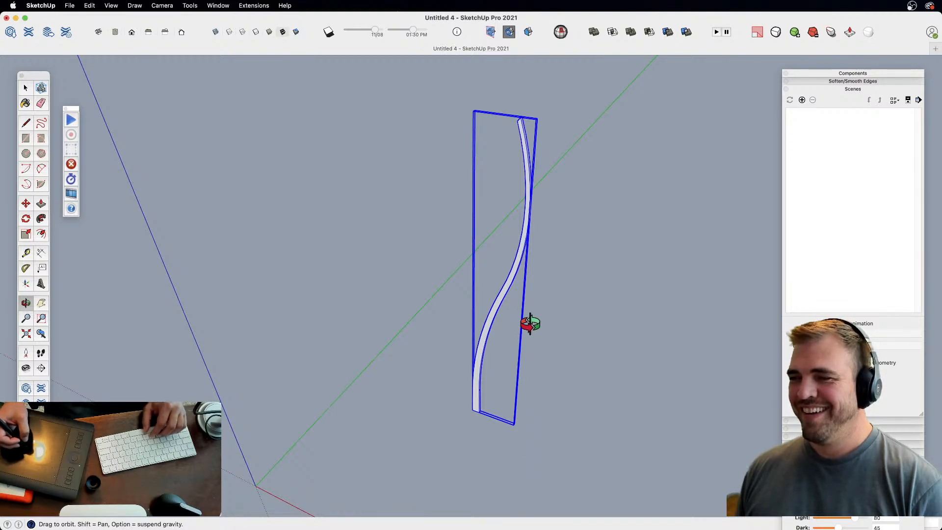
left_click_drag(530, 324, 541, 401)
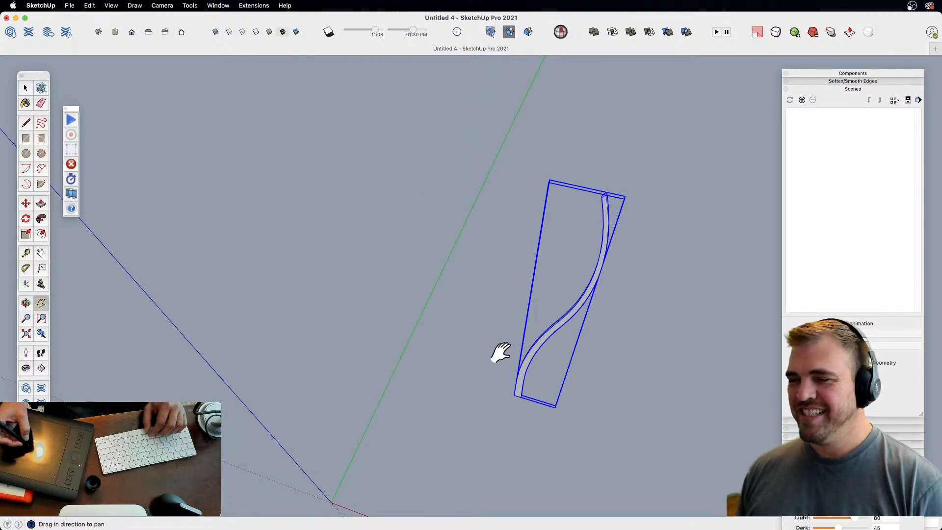
key("z")
left_click_drag(502, 352, 511, 320)
key("l")
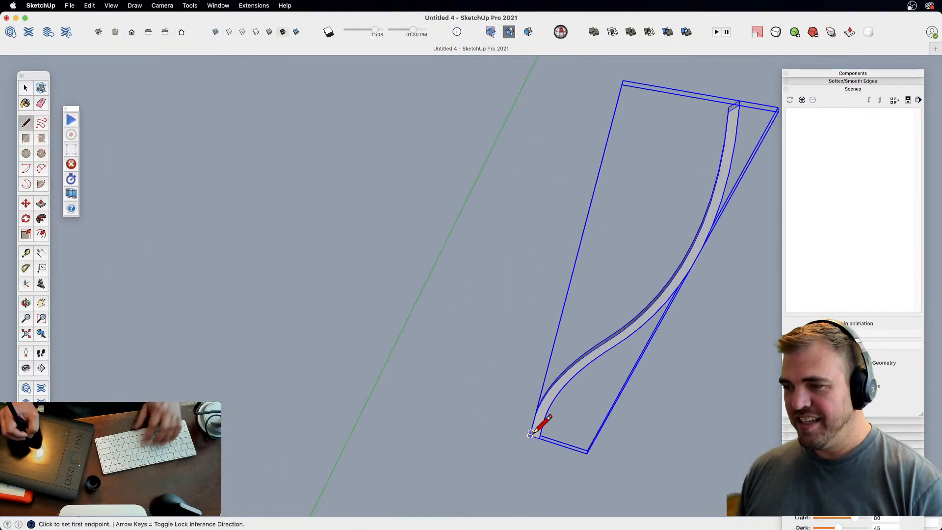
key("space")
key("l")
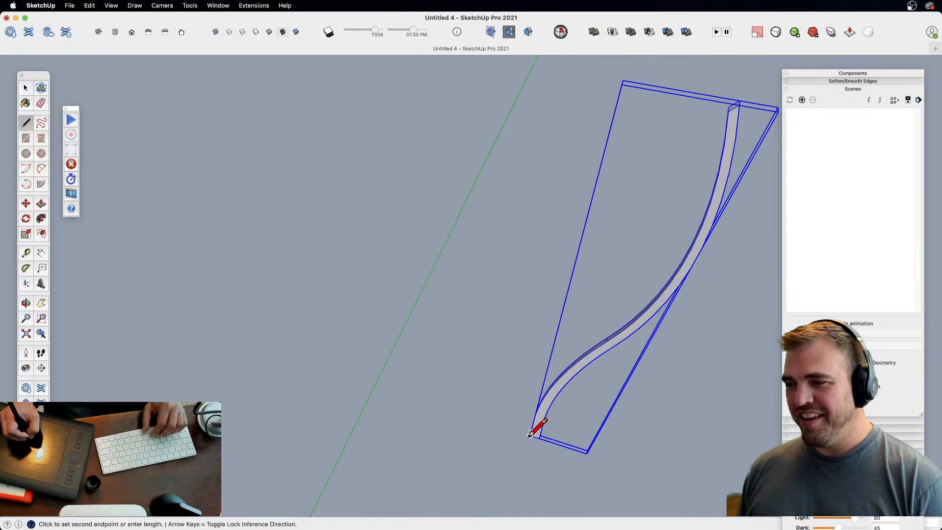
left_click(431, 408)
key("space")
left_click(456, 413)
- Rotate-copy the curved piece a quarter turn about the line's free end and array it with 3x
key("z")
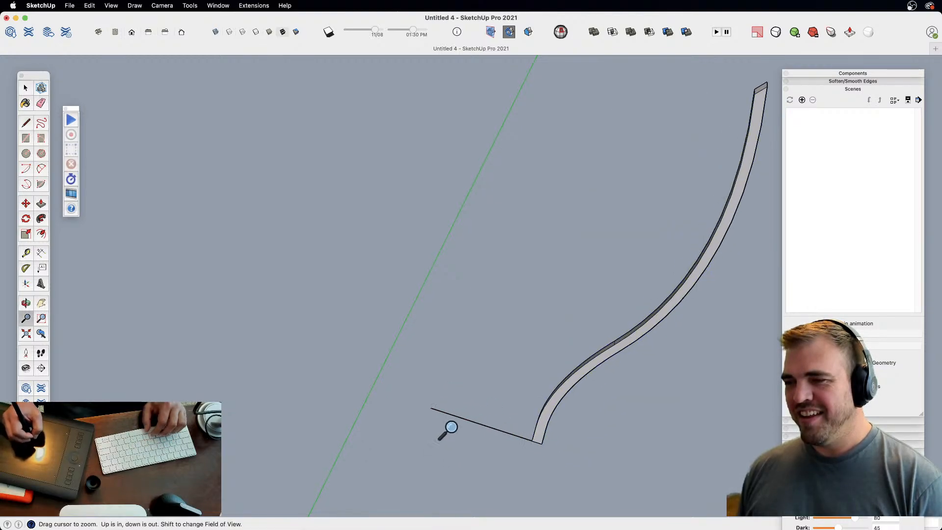
key("o")
left_click_drag(452, 426, 460, 439)
key("space")
left_click(528, 410)
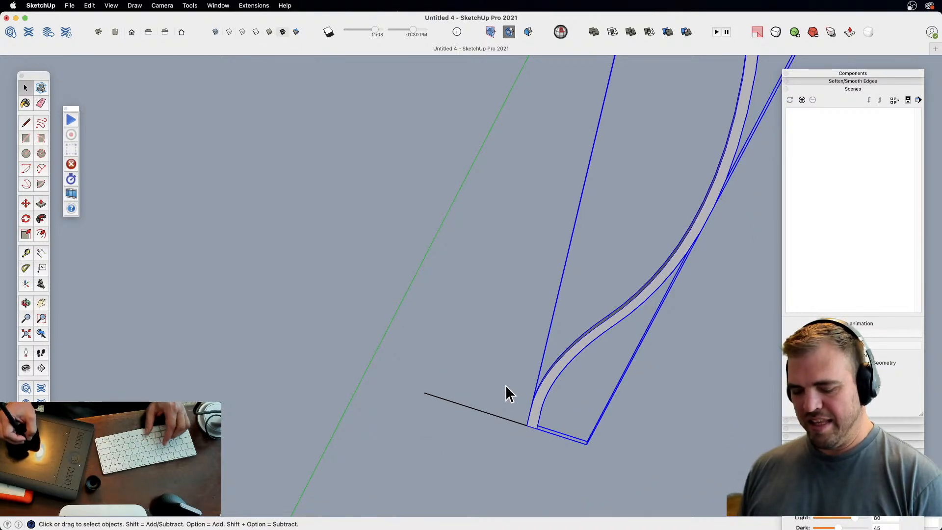
key("q")
left_click(424, 392)
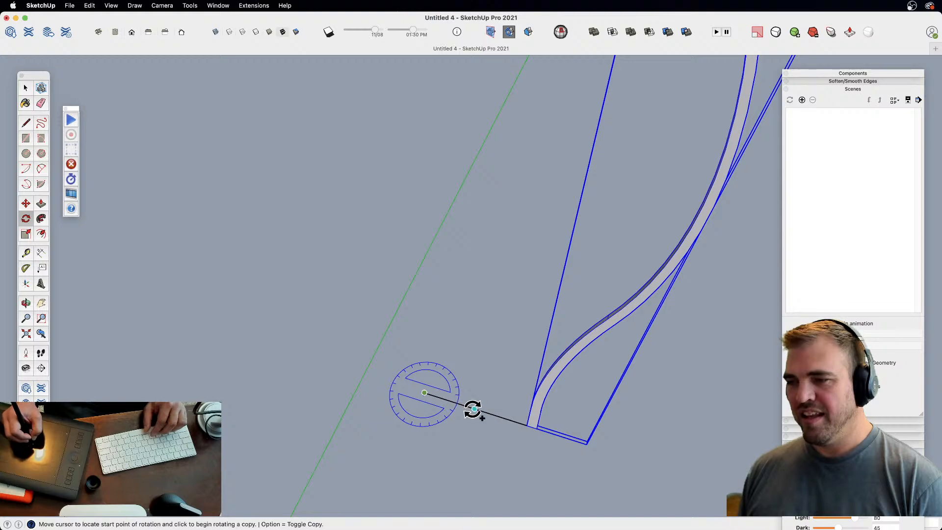
left_click(474, 409)
left_click(449, 361)
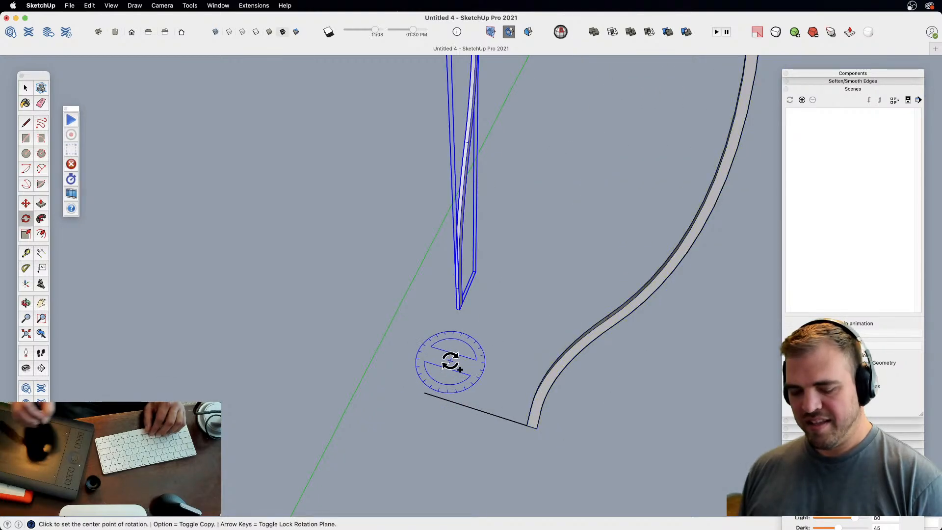
type("3x")
key("Return")
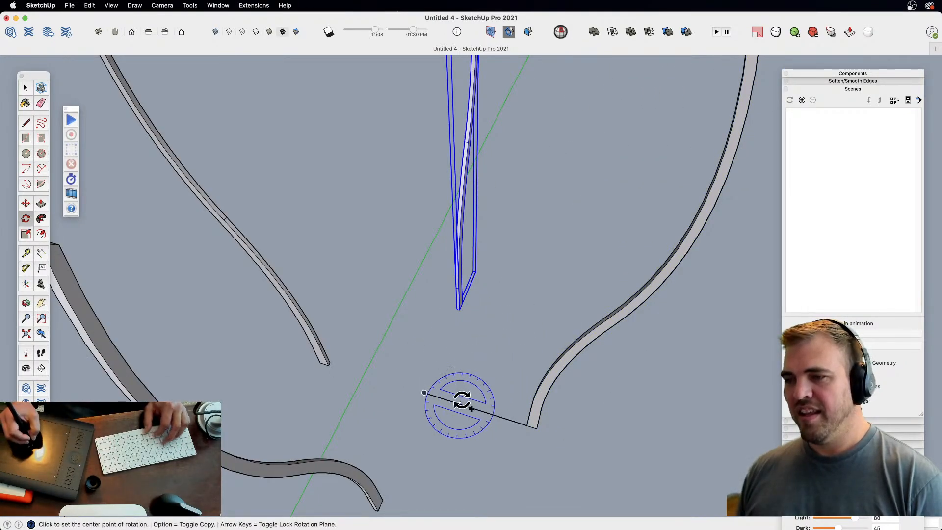
- Draw a second line from the first line's free end toward the neighbouring curved copy
key("e")
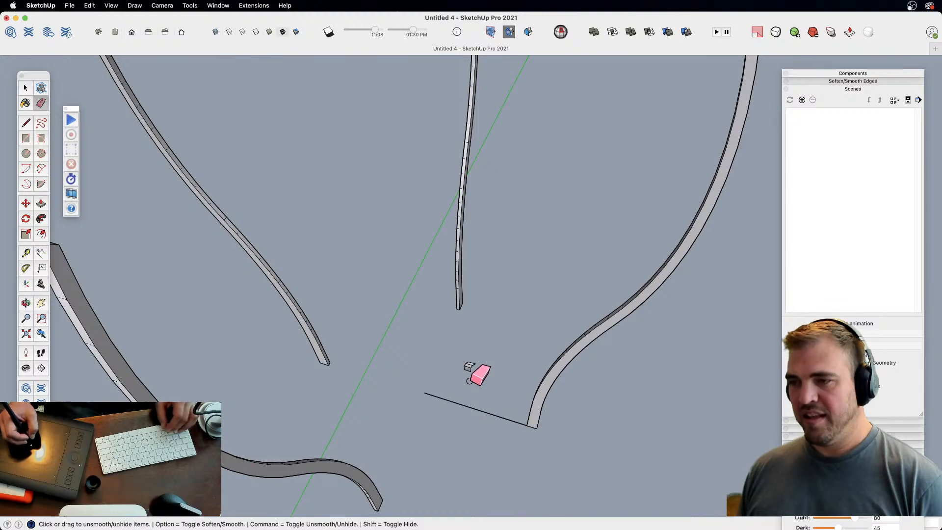
key("l")
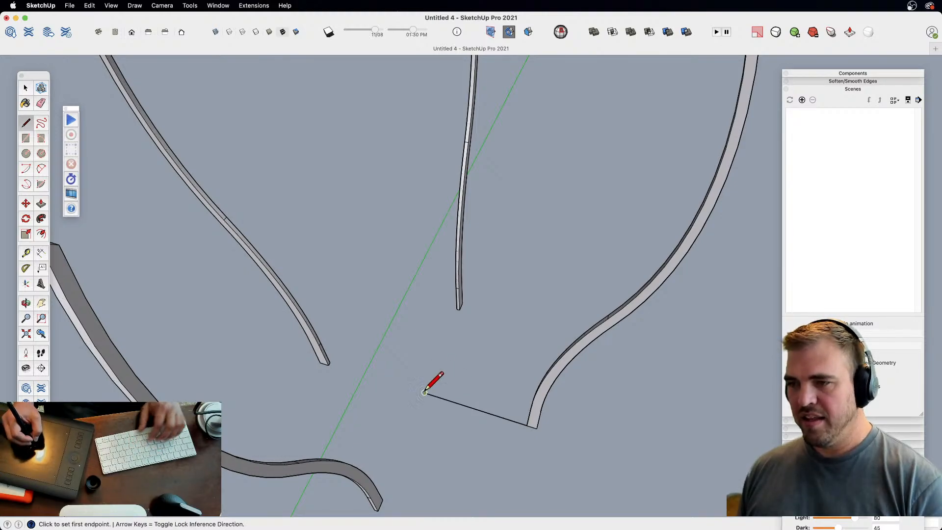
left_click(424, 393)
left_click(446, 341)
key("space")
- Draw a long flat rectangle in the empty space beside the curved legs
key("o")
left_click_drag(459, 309, 513, 267)
key("h")
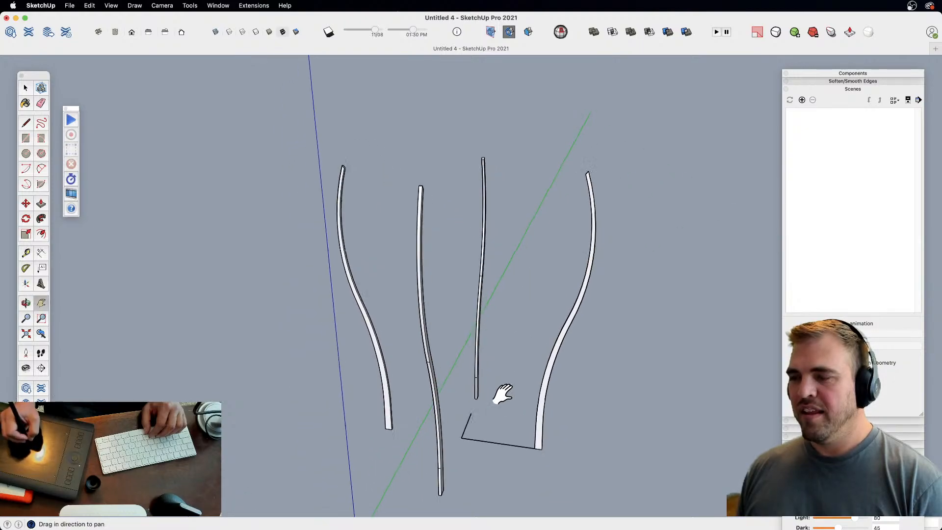
left_click_drag(502, 395, 412, 310)
key("space")
key("o")
left_click_drag(468, 380, 467, 341)
key("z")
key("o")
key("r")
left_click(441, 378)
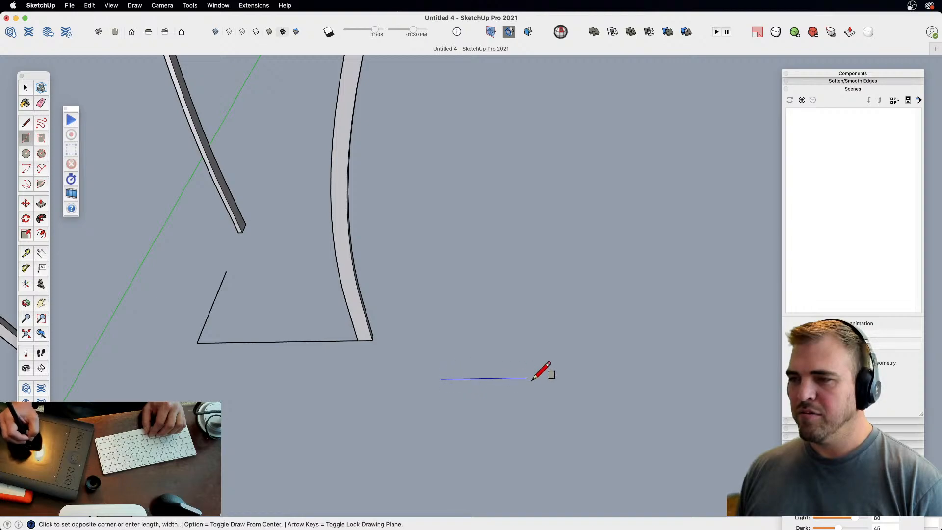
left_click(741, 451)
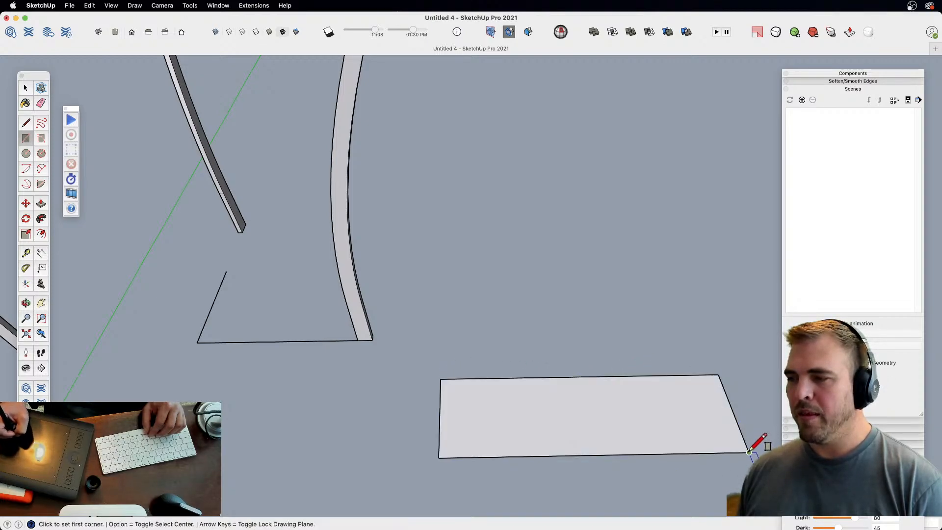
- Draw a circle at the middle of the rectangle, nearly filling its width
key("o")
left_click_drag(730, 439, 505, 433)
key("c")
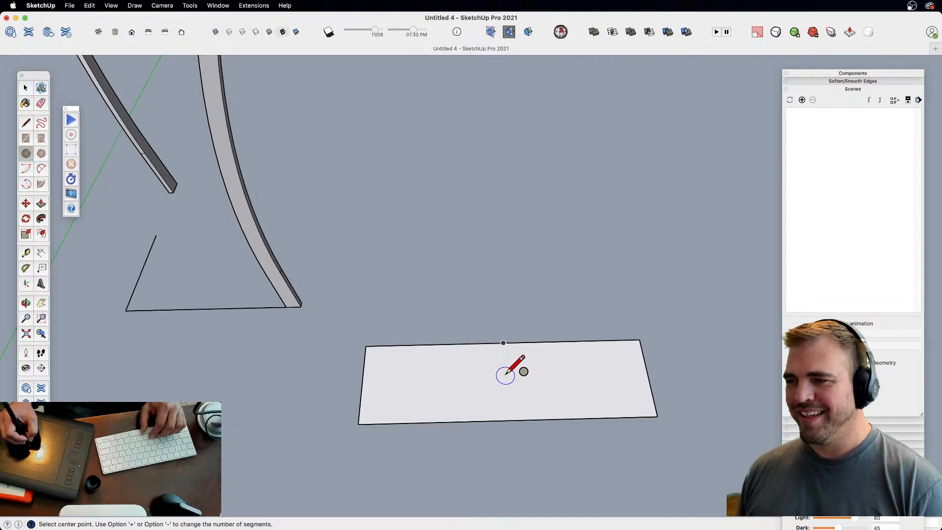
left_click(538, 374)
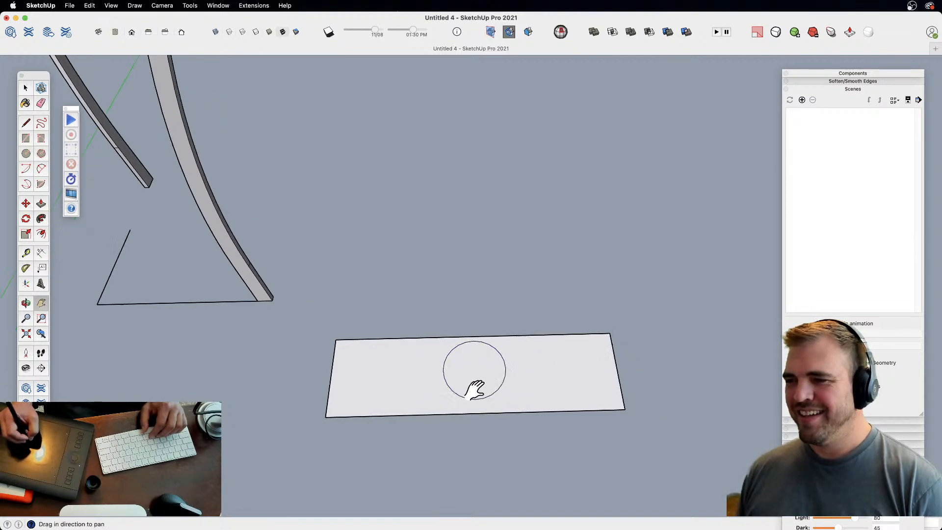
- Draw two sagging two-point arcs from the circle to the rectangle's far short edge, converging to a narrow gap
scroll(473, 301, "up", 3)
key("a")
left_click(462, 368)
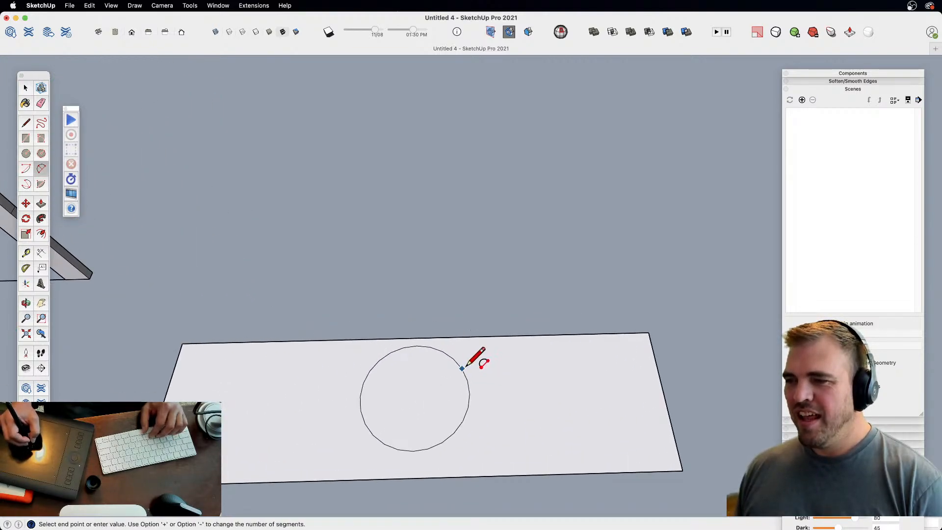
left_click(664, 396)
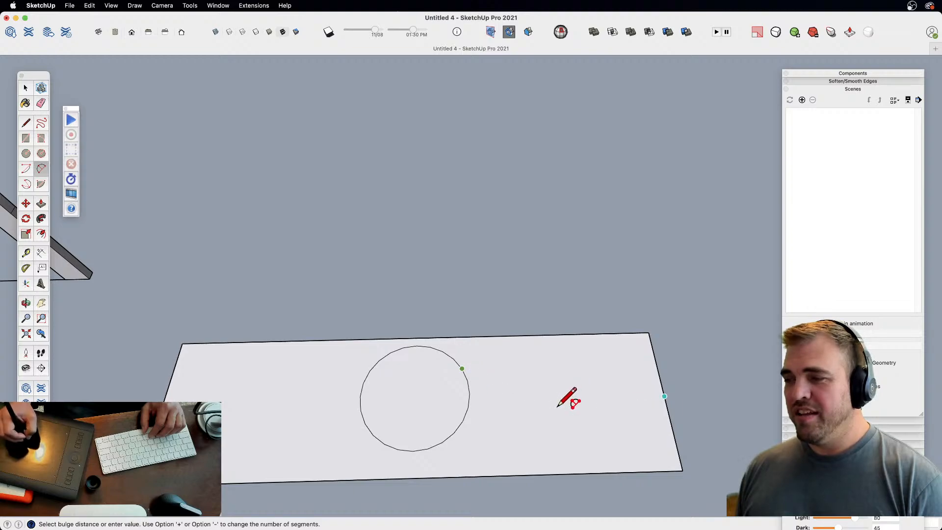
left_click(559, 412)
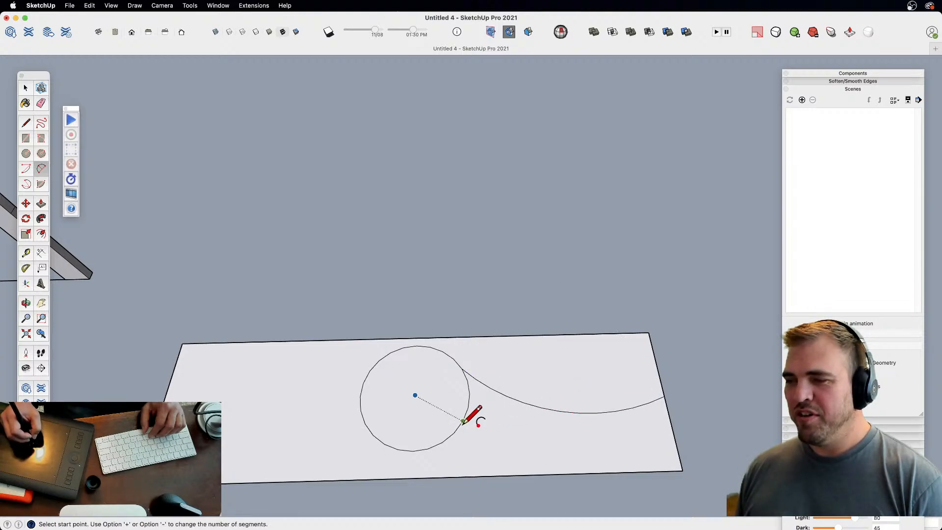
left_click(463, 420)
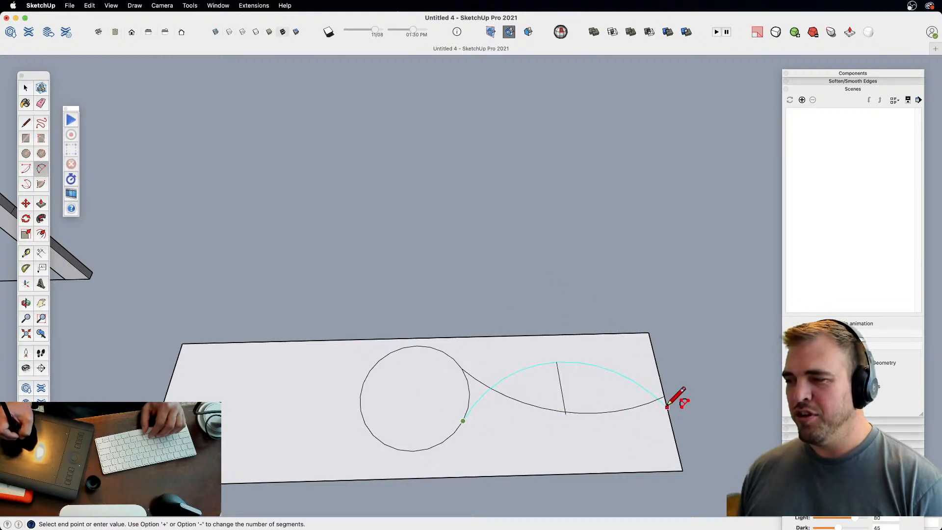
left_click(666, 407)
left_click(577, 432)
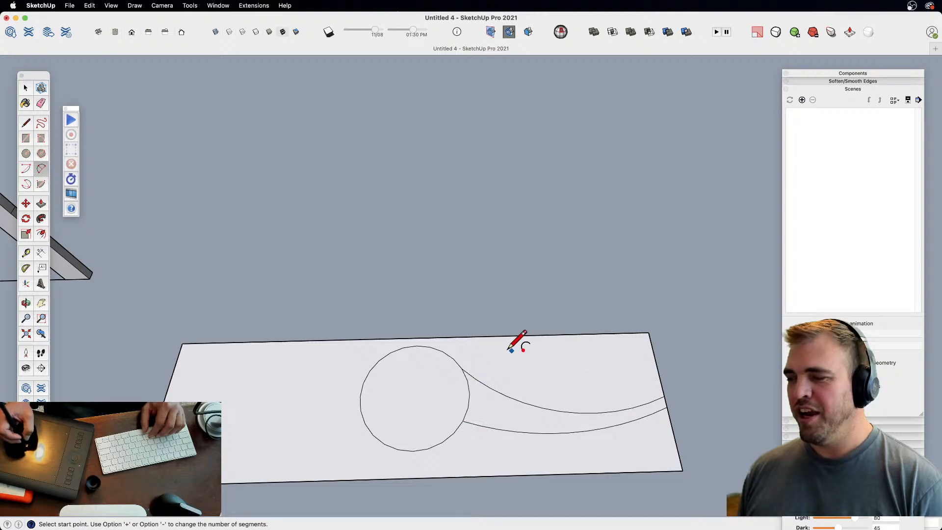
- Try a straight line from the circle to the rectangle's short edge nearest the curved legs, then undo it
key("h")
left_click_drag(444, 403, 597, 382)
key("l")
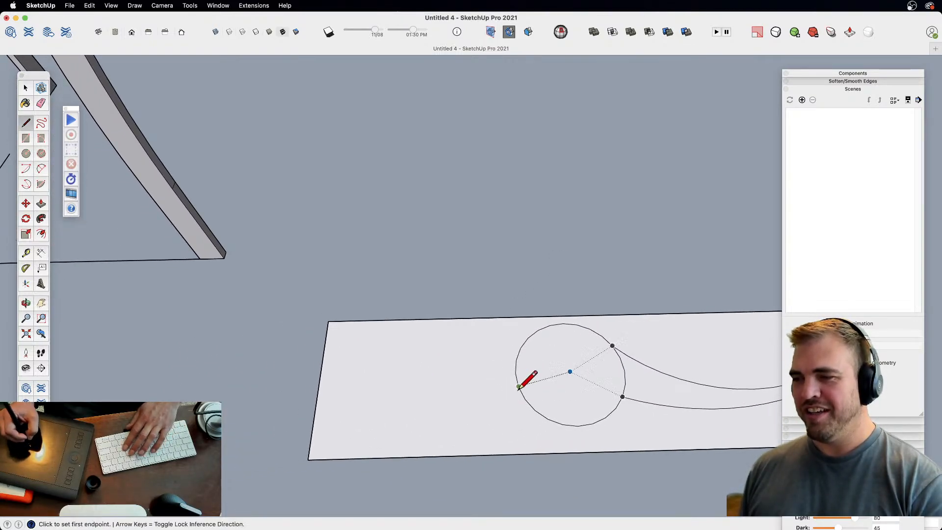
left_click(515, 372)
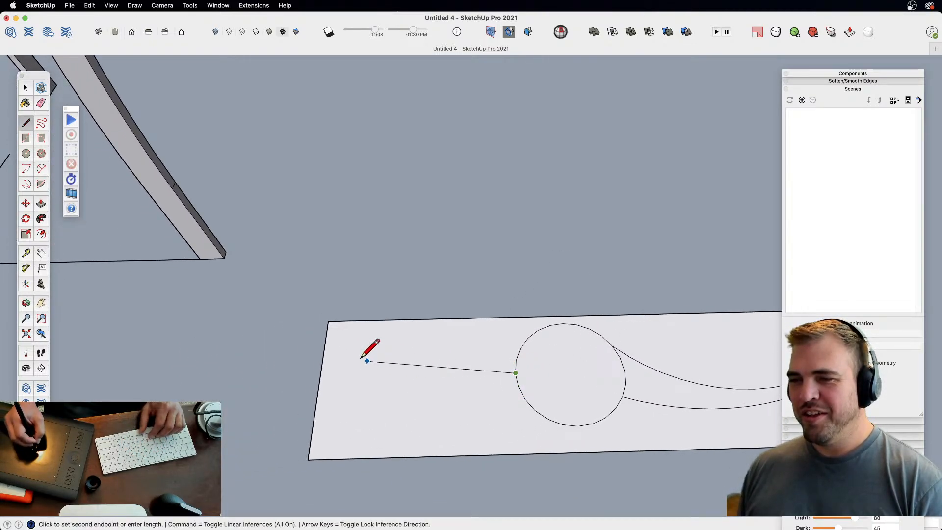
left_click(326, 334)
key("super+z")
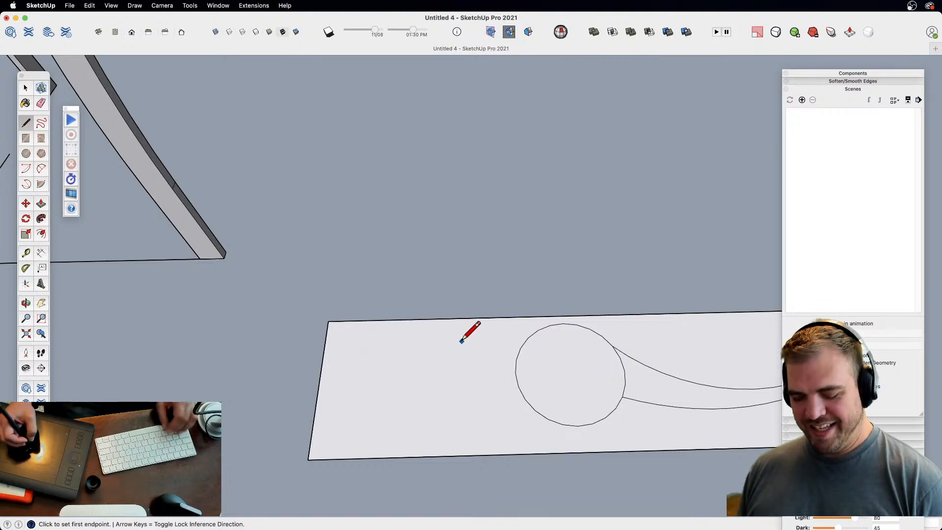
- Draw two sagging arcs from the rectangle's short edge nearest the legs to the circle, one ending at its side and one at its underside
key("a")
left_click(326, 334)
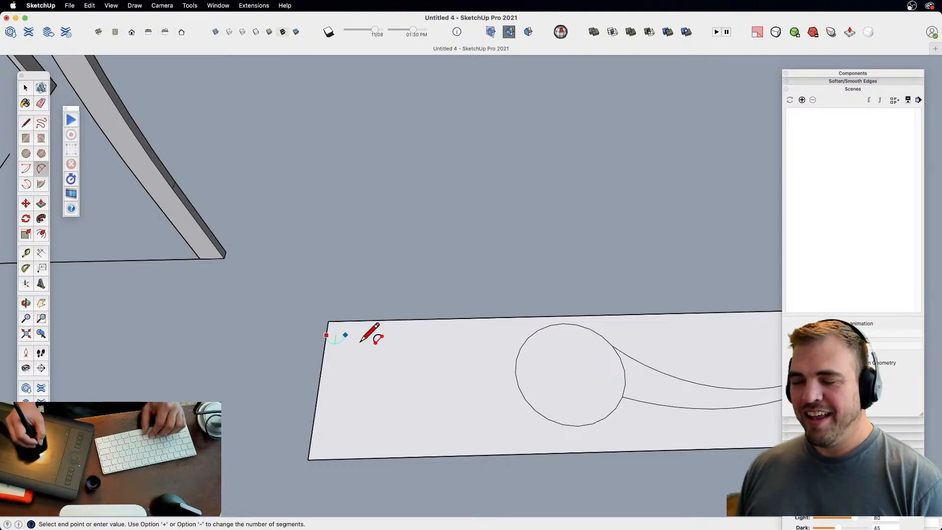
left_click(515, 373)
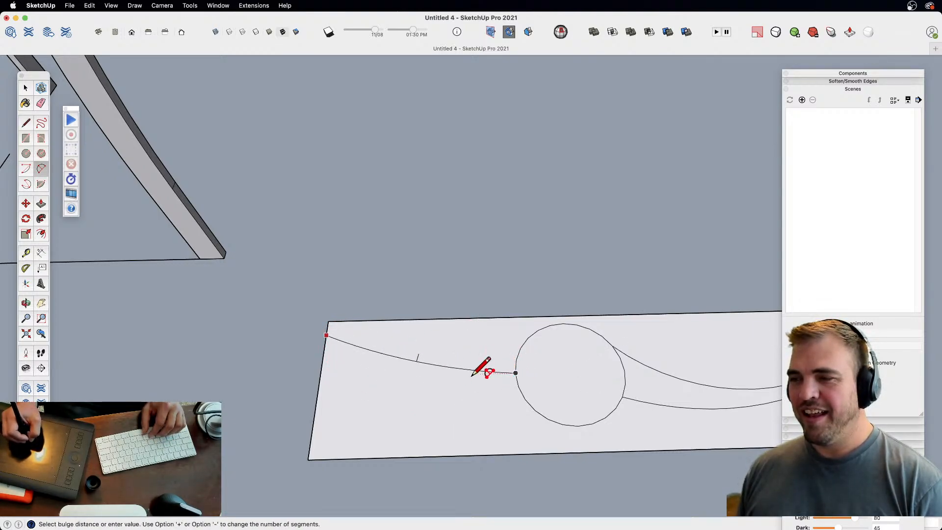
left_click(443, 373)
left_click(325, 343)
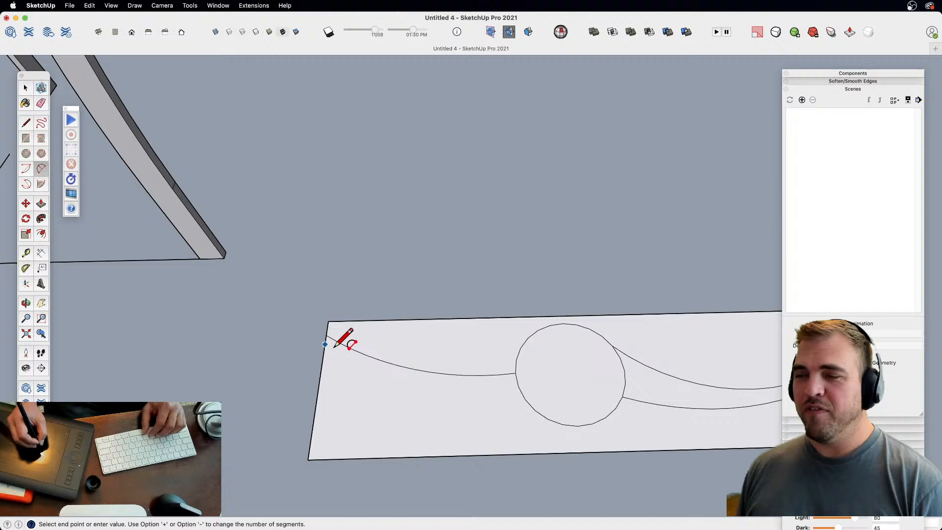
left_click(578, 426)
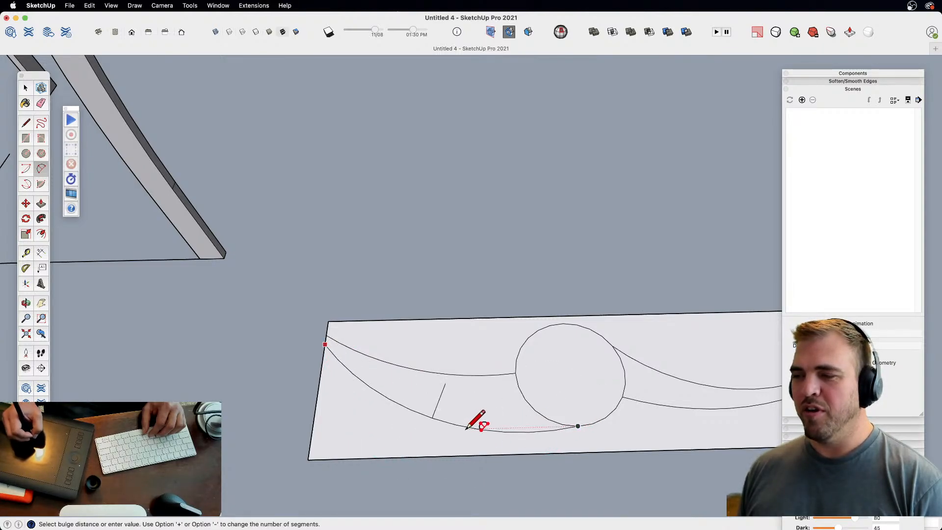
left_click(478, 423)
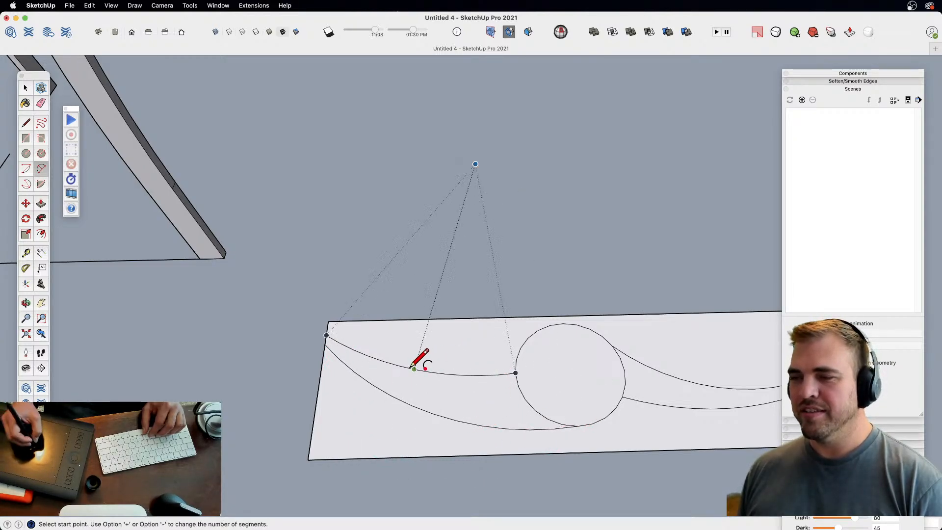
- Draw a sagging two-point arc as a notch along the upper arc beside the circle and erase the arc segment spanning it
left_click(507, 374)
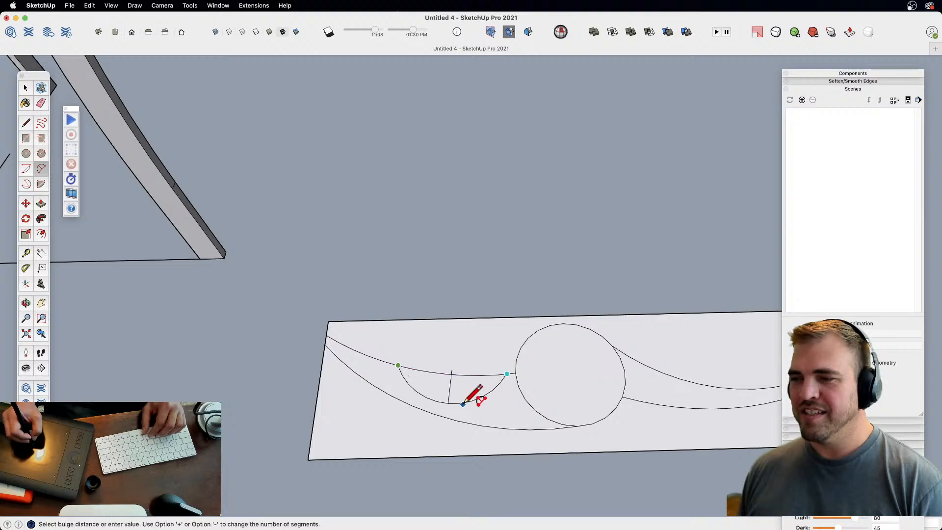
left_click(471, 392)
key("e")
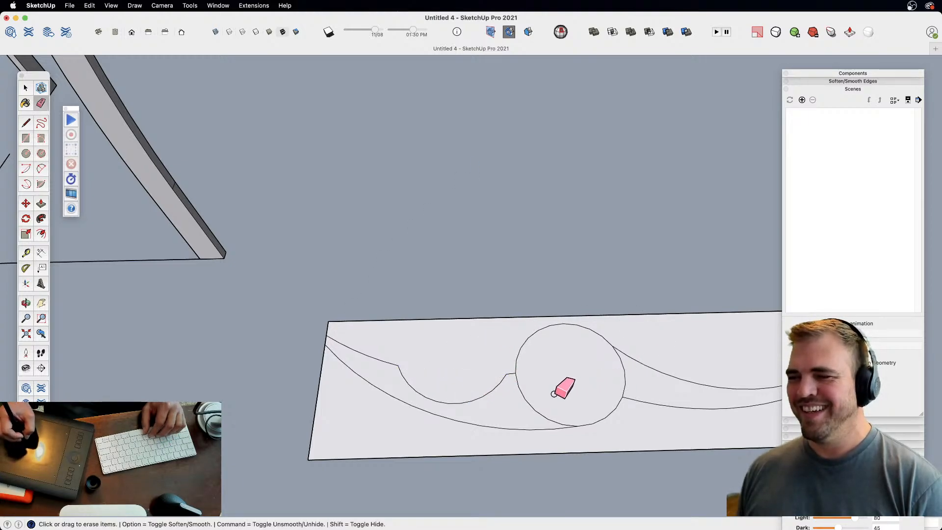
- Offset the circle slightly inward and delete its inner face to leave a thin ring
key("z")
left_click_drag(490, 353, 591, 406)
key("space")
left_click(539, 323)
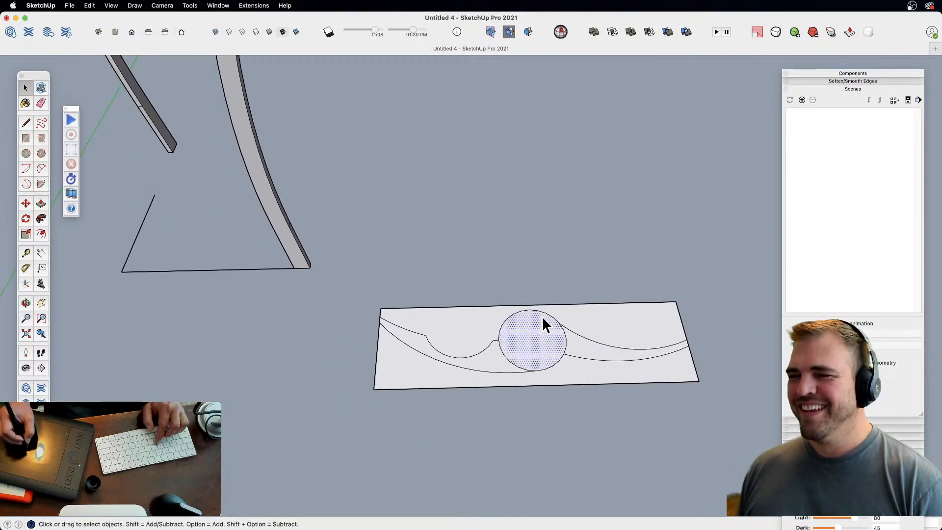
key("f")
left_click(542, 319)
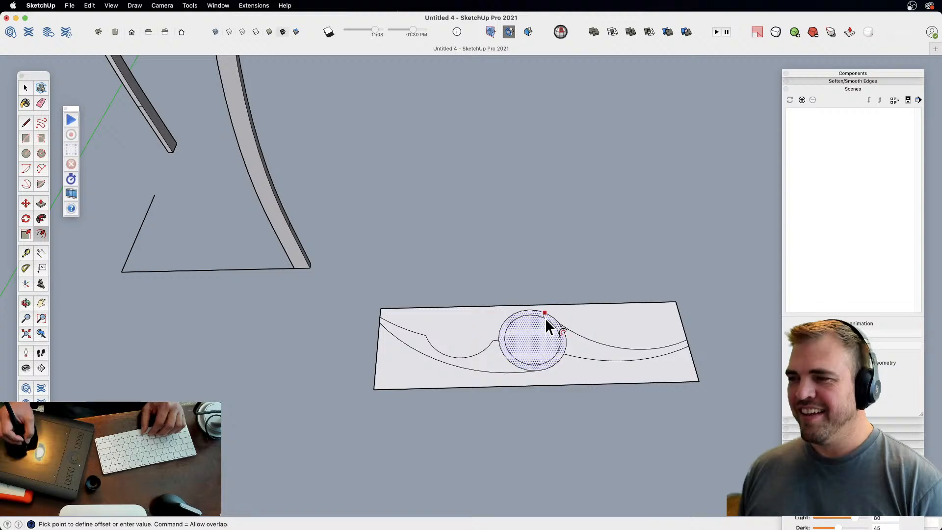
left_click(545, 319)
key("space")
left_click(542, 339)
key("Delete")
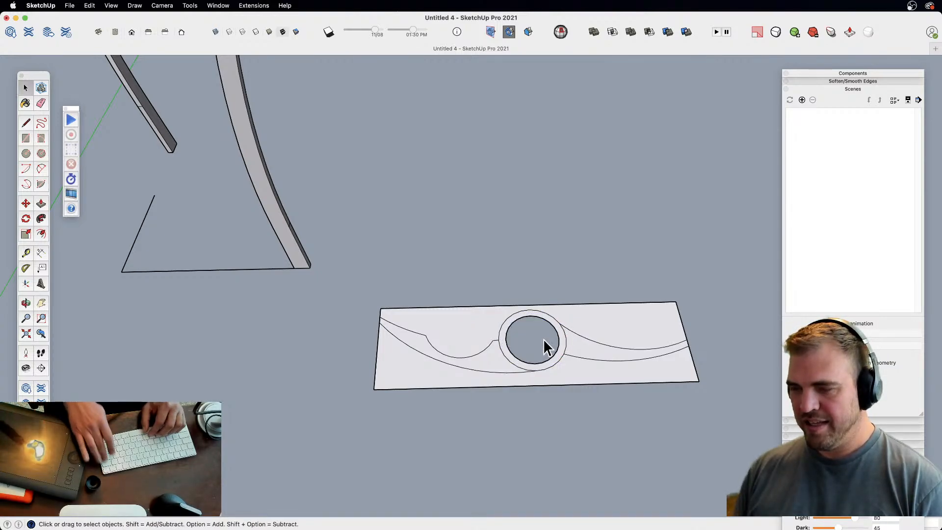
- Erase the rectangle's outline and leftover edges so only the ring and its two curved wings remain
key("e")
mouse_move(373, 377)
left_mouse_down()
mouse_move(397, 398)
mouse_move(401, 302)
mouse_move(703, 376)
left_mouse_up()
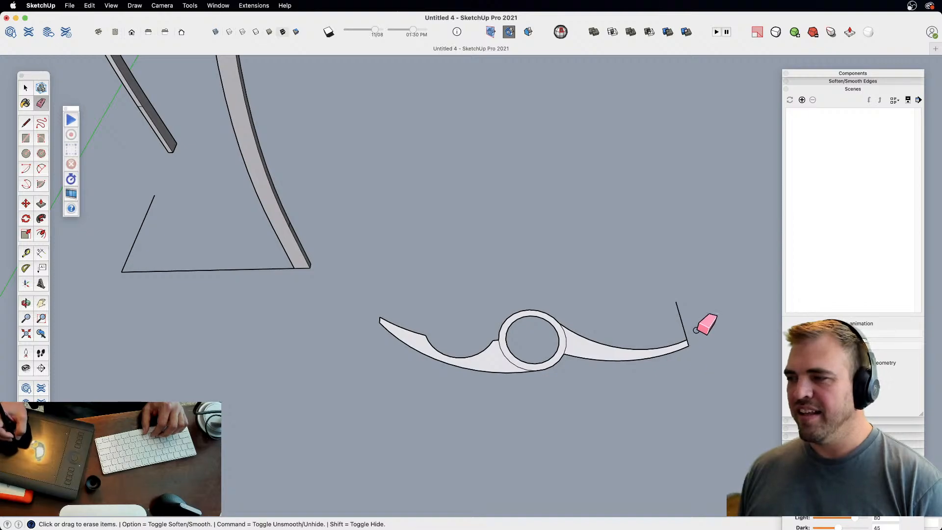
key("h")
mouse_move(534, 355)
left_mouse_down()
mouse_move(474, 305)
mouse_move(501, 201)
left_mouse_up()
key("z")
key("e")
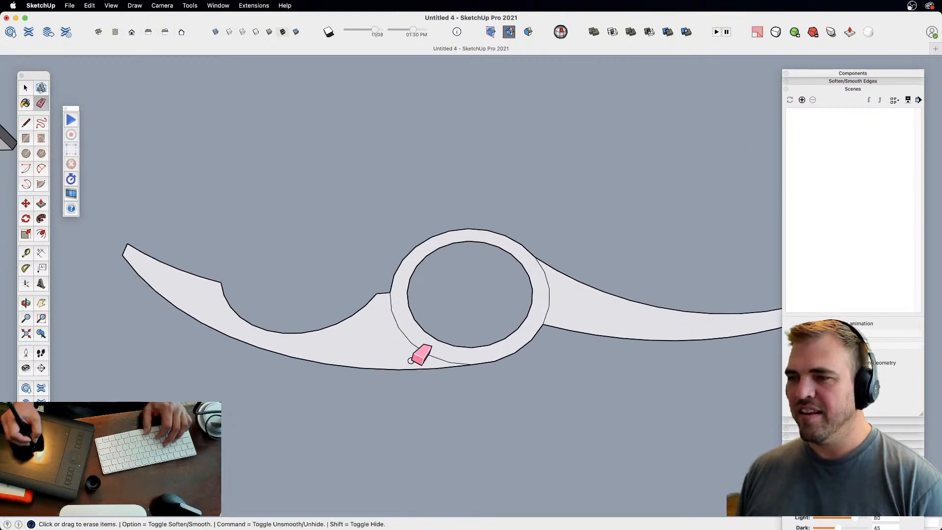
- Push/Pull the ring upward and extrude both curved wings to a slightly smaller thickness than the ring
key("h")
middle_click_drag(447, 349, 373, 208)
key("p")
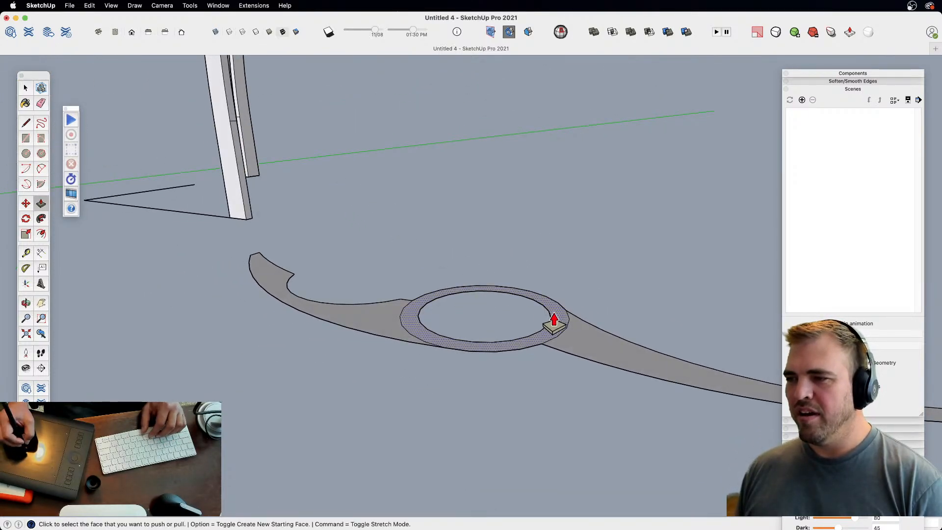
left_click(555, 306)
left_click(557, 309)
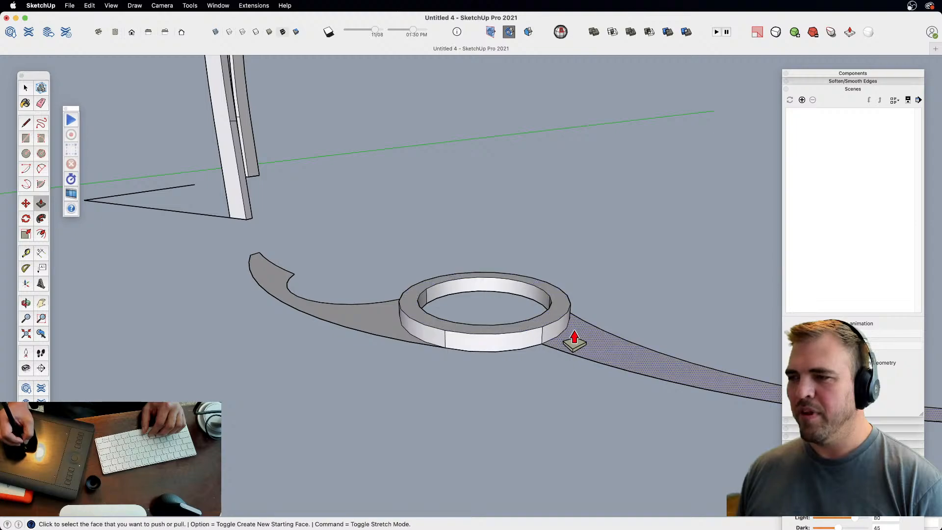
left_click(574, 338)
left_click(571, 334)
double_click(387, 319)
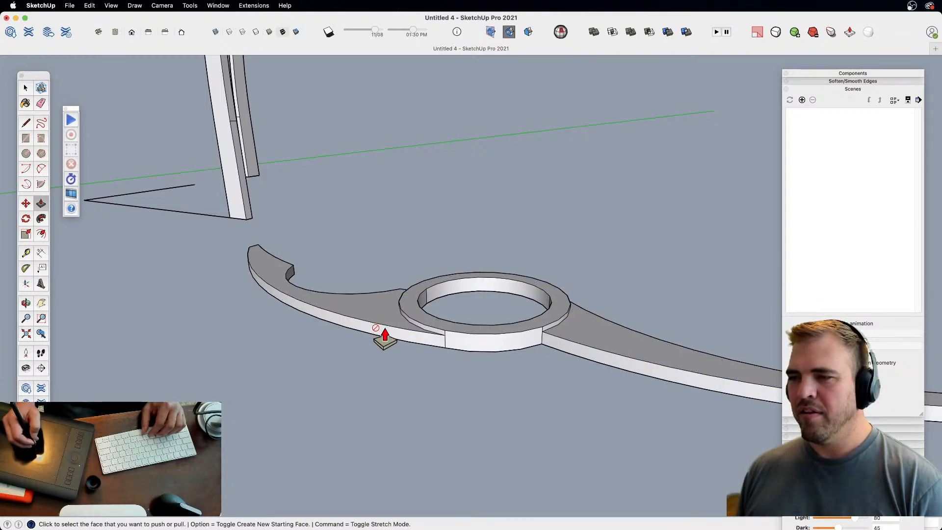
- Select the whole winged ring and make it a component with the default settings
key("space")
scroll(485, 362, "down", 4)
triple_click(519, 316)
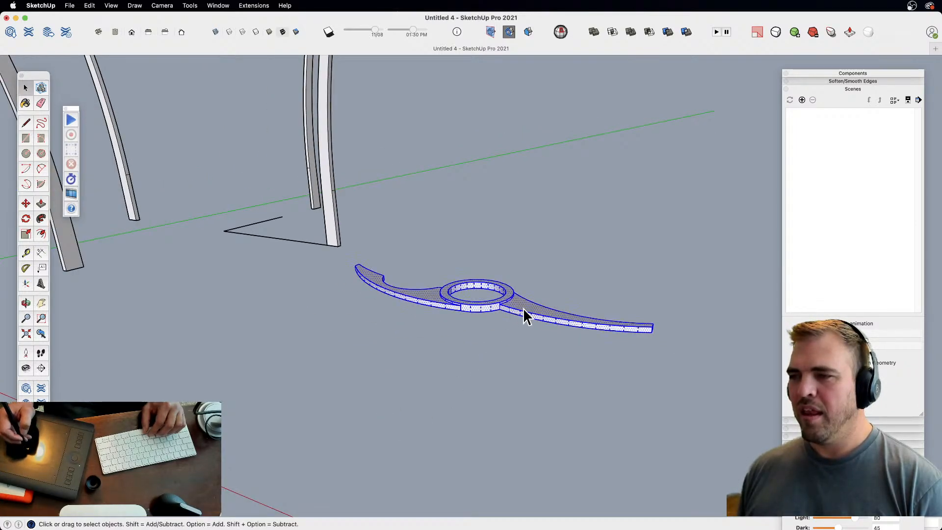
key("g")
key("Return")
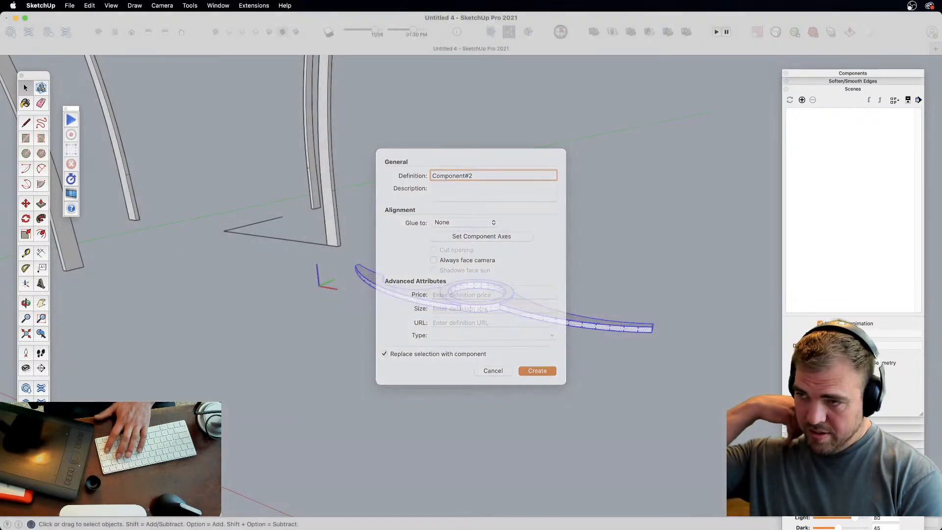
- Move the winged ring component to the foot of the nearest curved leg so the ring encircles it
key("z")
left_click_drag(417, 218, 444, 331)
middle_click_drag(443, 331, 563, 414)
key("m")
left_click(606, 430)
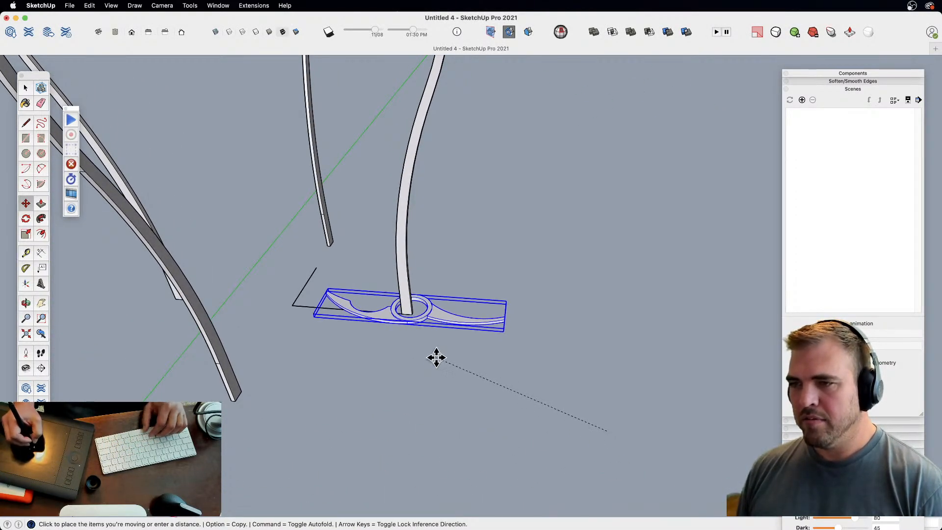
left_click(431, 357)
- Switch to the front view in parallel projection, framing the winged ring and the full height of its leg
key("h")
left_click_drag(432, 301, 443, 392)
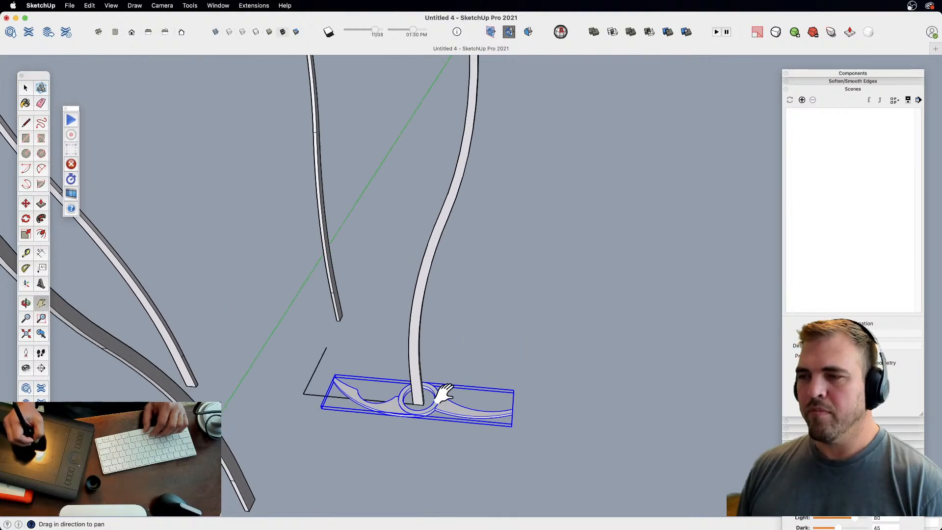
key("o")
mouse_move(443, 358)
left_mouse_down()
mouse_move(460, 322)
mouse_move(467, 342)
left_mouse_up()
key("z")
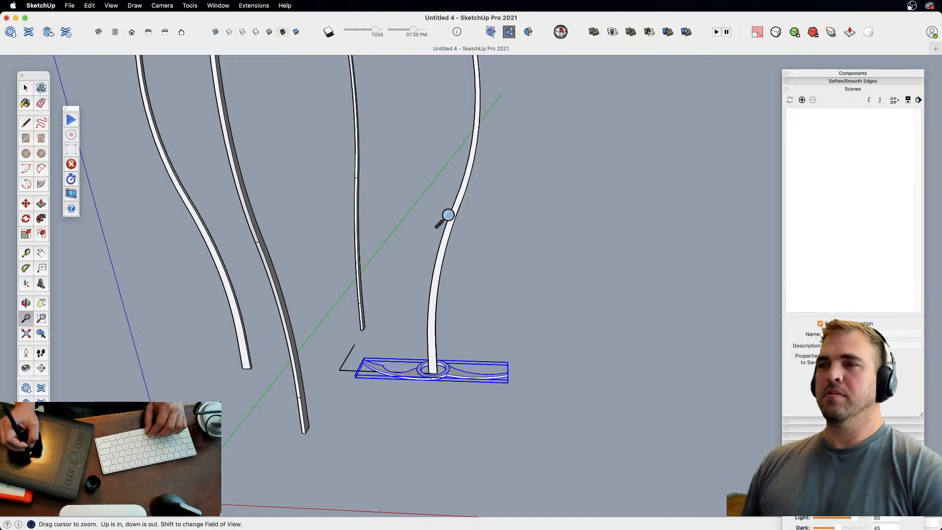
left_click(131, 34)
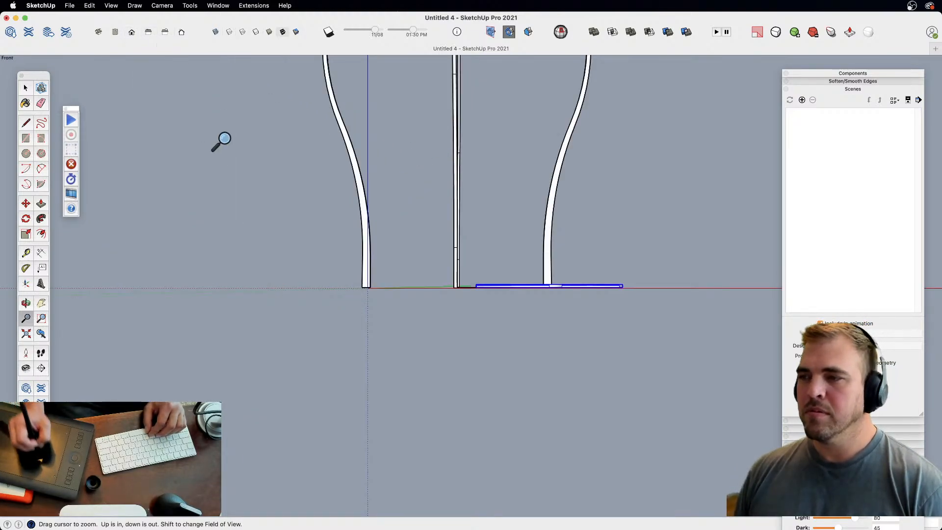
key("h")
left_click_drag(549, 397, 512, 420)
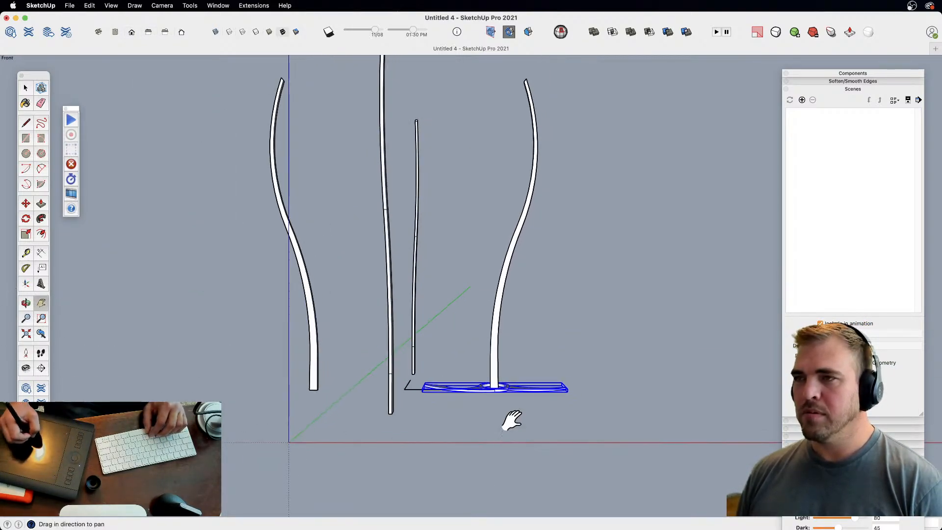
key("shift+p")
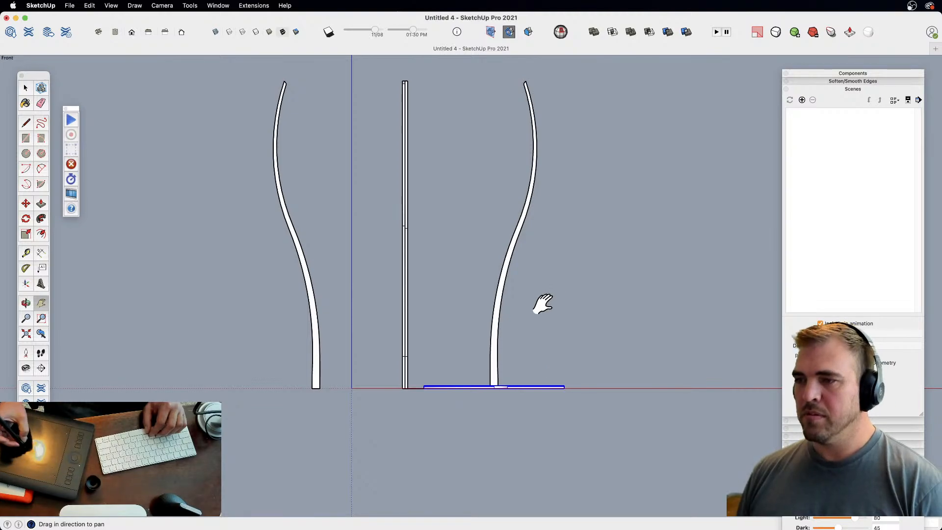
left_click_drag(526, 349, 512, 378)
scroll(513, 378, "up", 5)
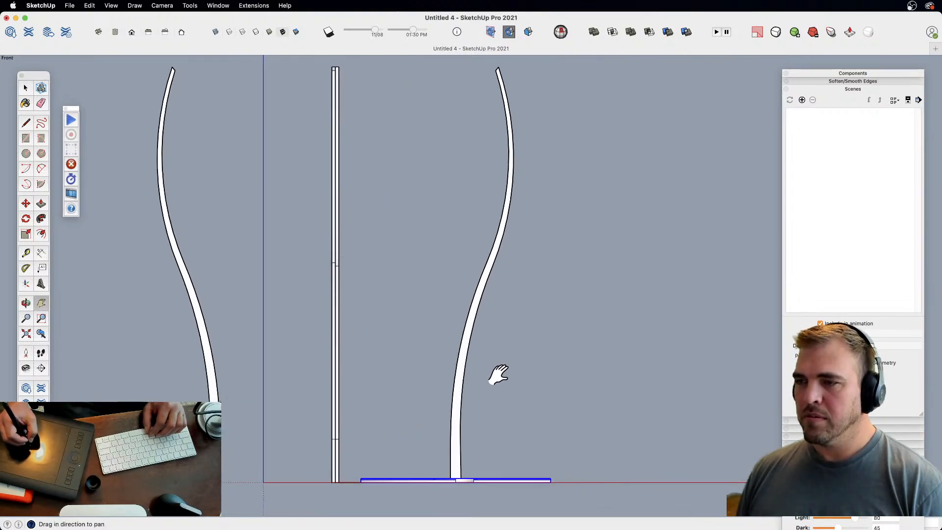
- Copy the winged ring a short distance straight up and array it vertically, trying 9x before settling on 12x
key("m")
left_click(529, 418)
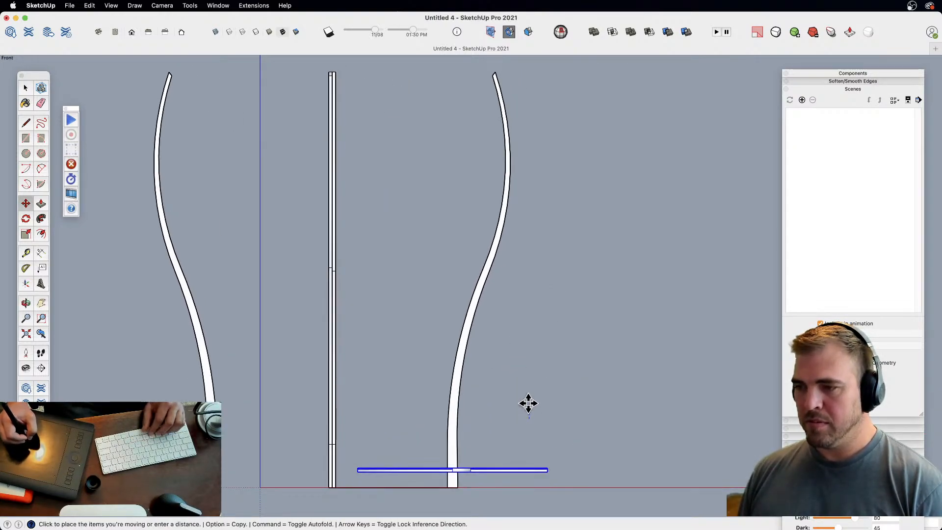
key("alt")
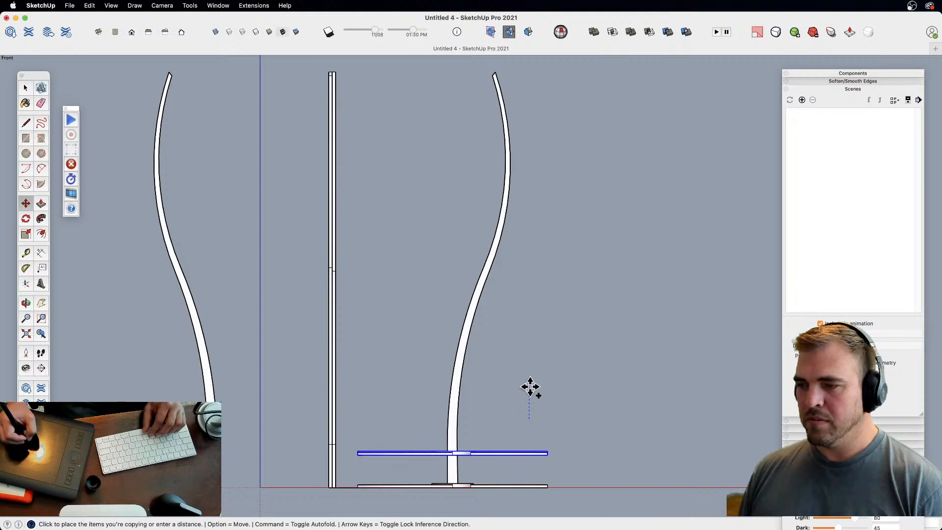
key("Escape")
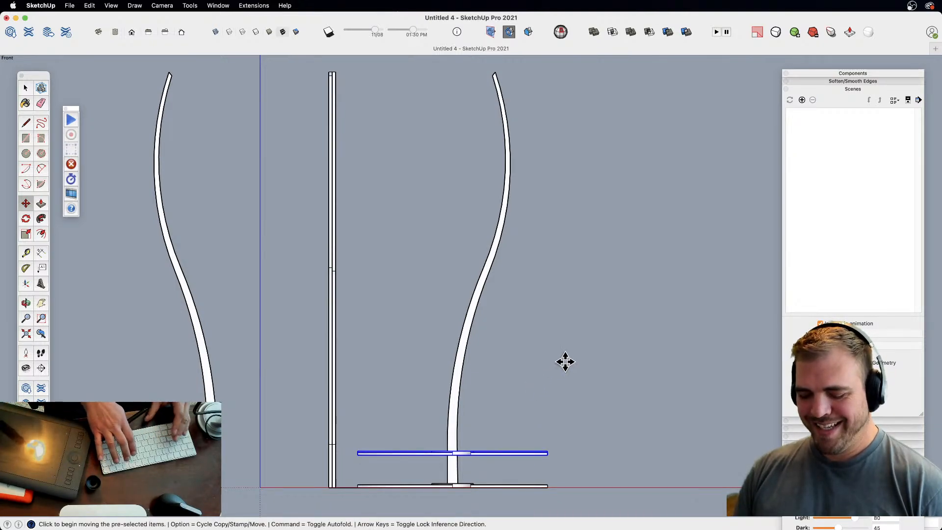
type("9x")
key("Return")
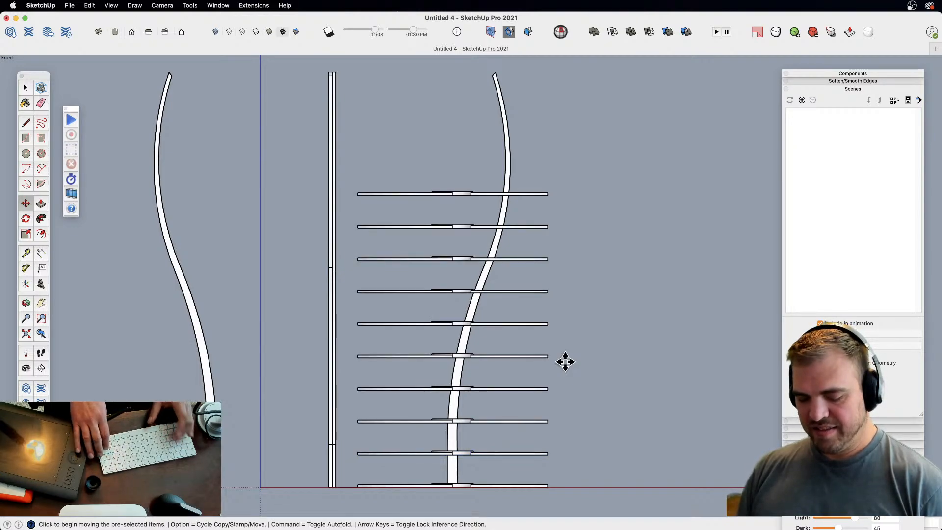
type("12x")
key("Return")
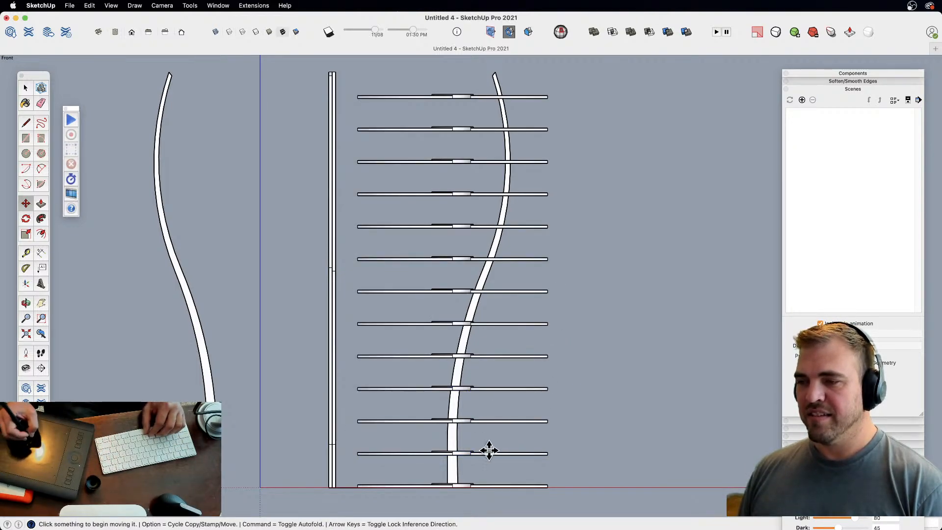
- Collapse the Scenes panel and slide the topmost winged ring sideways so that it encircles the curved leg
middle_click_drag(500, 336, 450, 420)
left_click_drag(451, 421, 450, 424)
key("v")
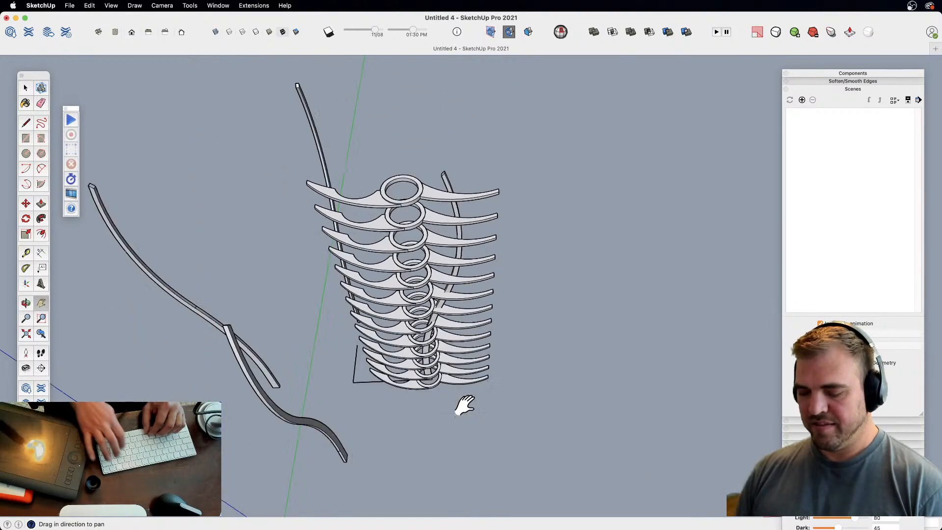
scroll(465, 395, "up", 5)
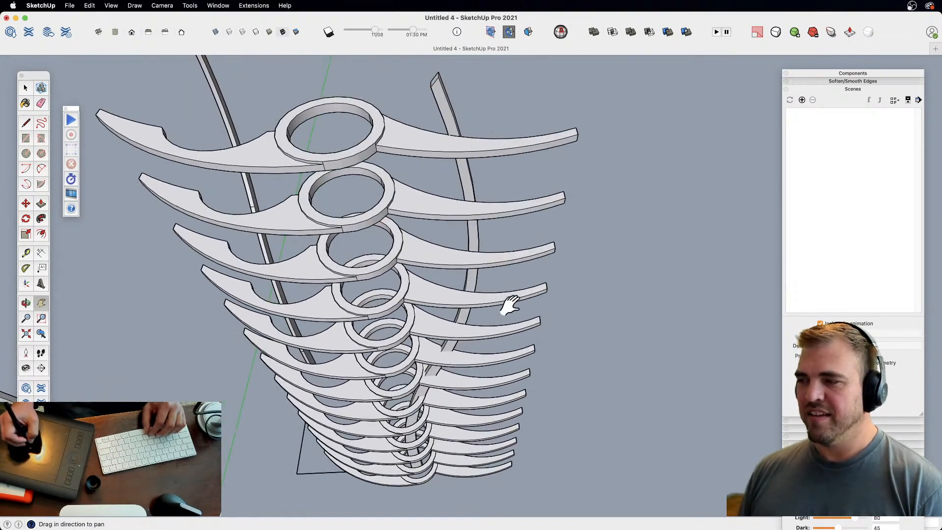
left_click(829, 88)
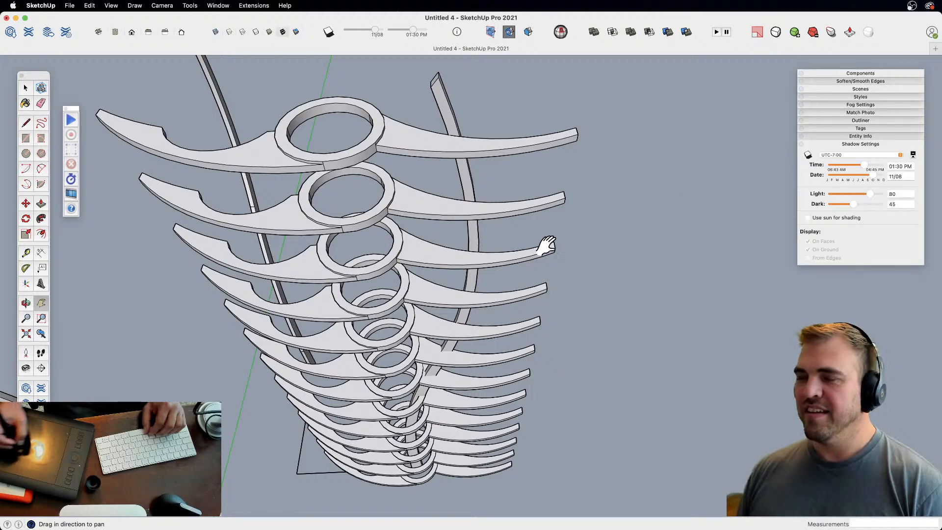
key("space")
left_click(370, 151)
middle_click_drag(399, 178, 470, 319)
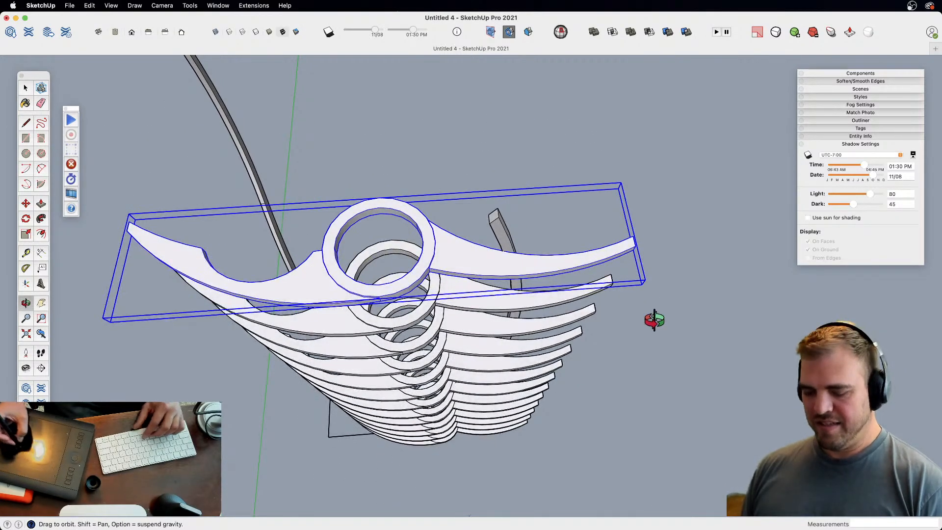
middle_click_drag(654, 320, 431, 295)
- Slide the second and third winged rings from the top along the red axis until each encircles the leg
left_click(377, 195)
key("m")
left_click(605, 282)
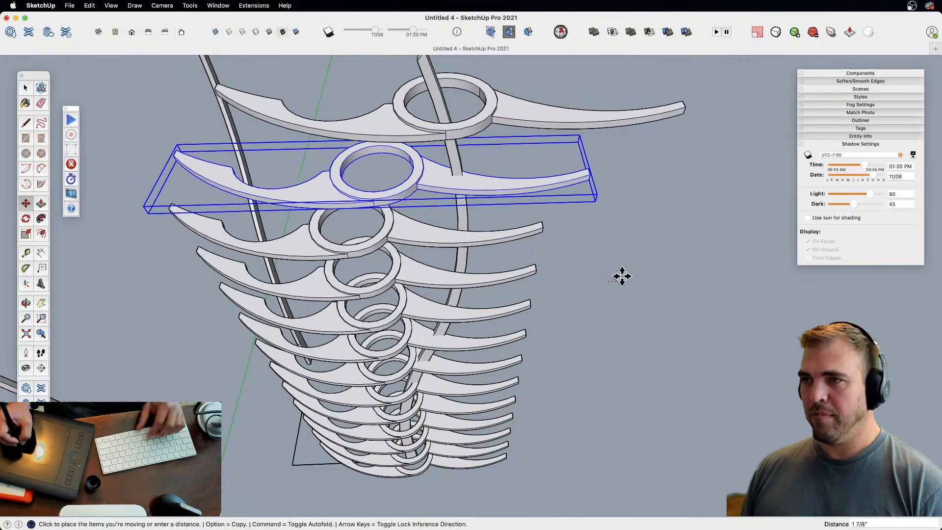
key("space")
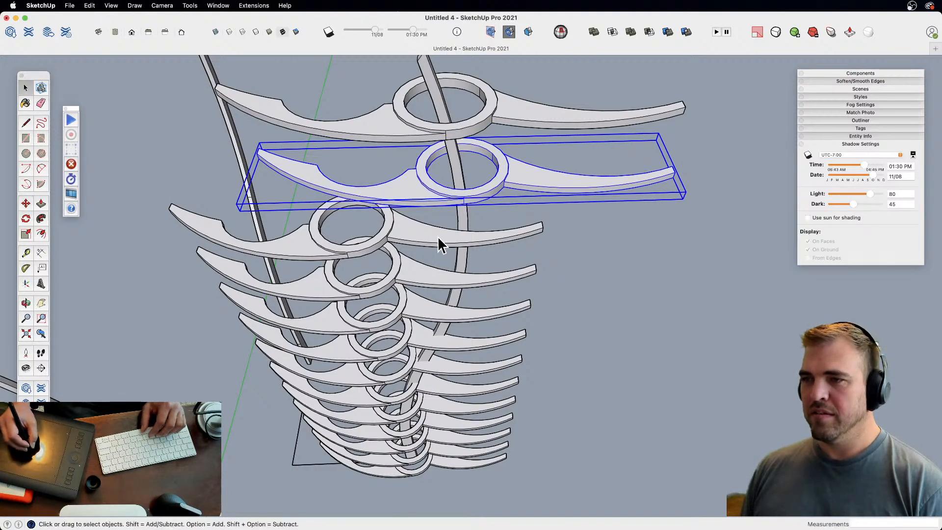
left_click(510, 257)
left_click(481, 240)
key("m")
left_click(493, 237)
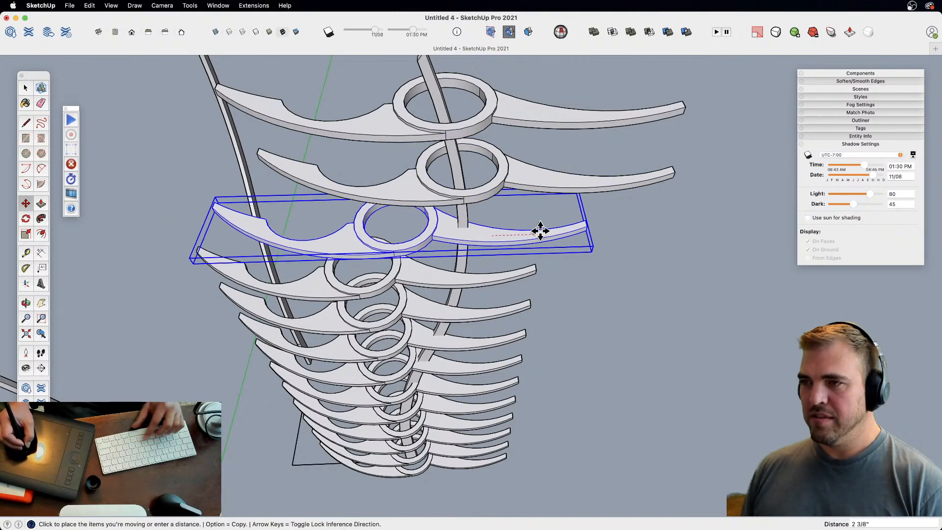
left_click(606, 228)
- Slide the fourth and fifth winged rings from the top along the red axis onto the curved leg
key("space")
left_click(493, 290)
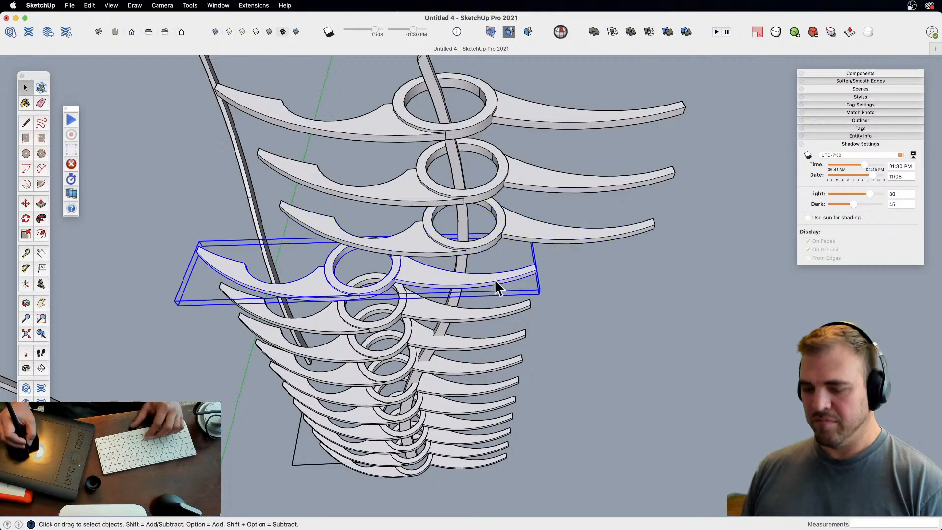
key("m")
left_click(498, 284)
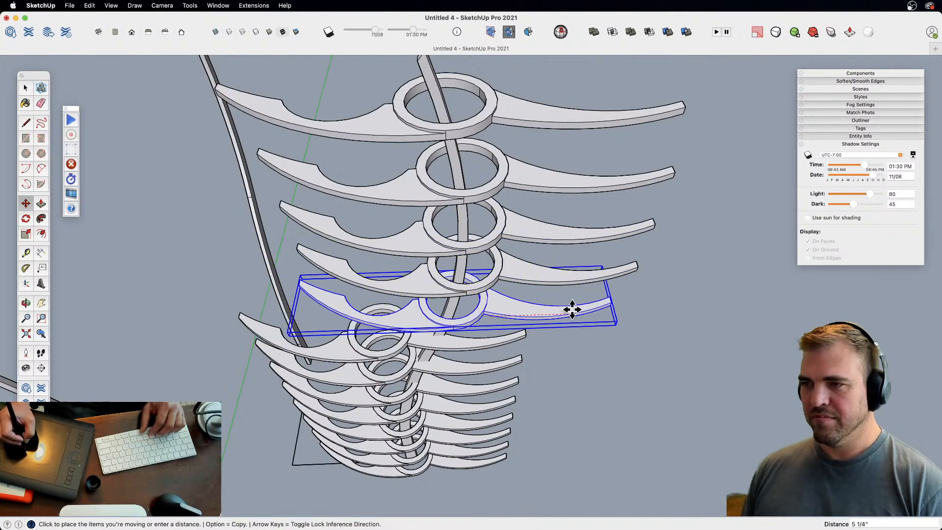
left_click(569, 309)
- Slide the sixth winged ring from the top along the red axis to follow the leg's curve
key("space")
key("super+z")
key("m")
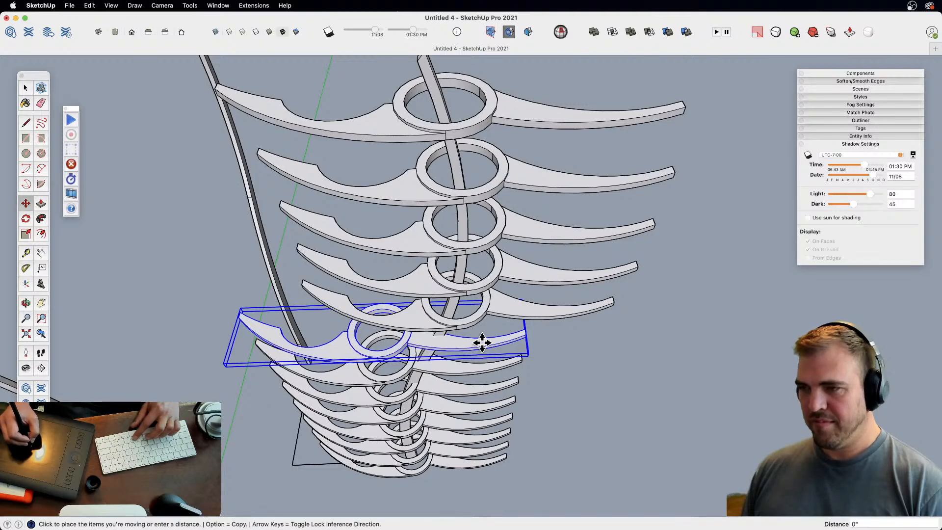
left_click(484, 343)
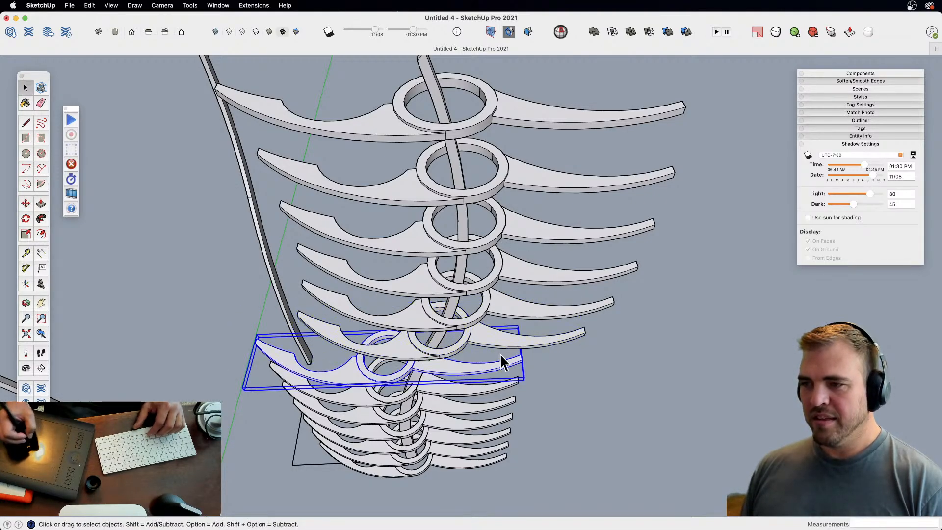
- Slide the seventh and eighth winged rings from the top along the red axis until each encircles the curved leg
left_click(473, 342)
left_click(512, 371)
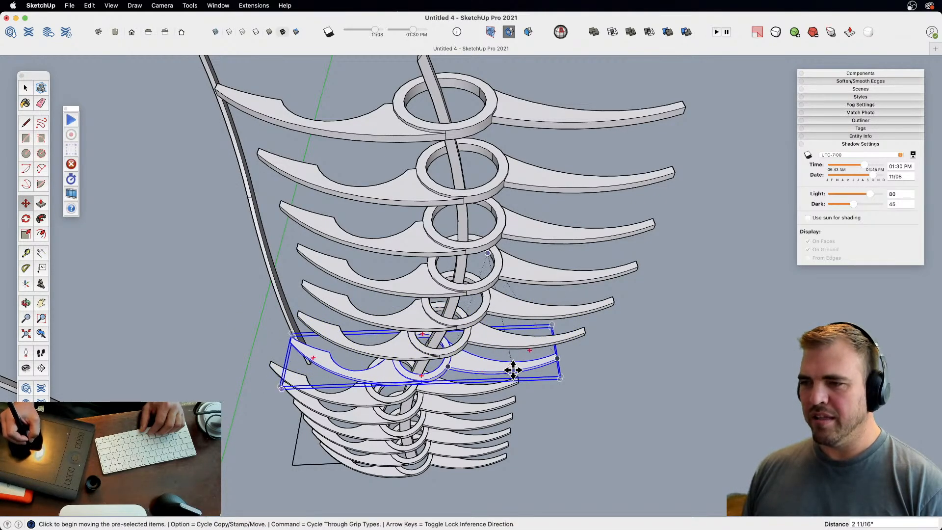
middle_click_drag(511, 370, 470, 338)
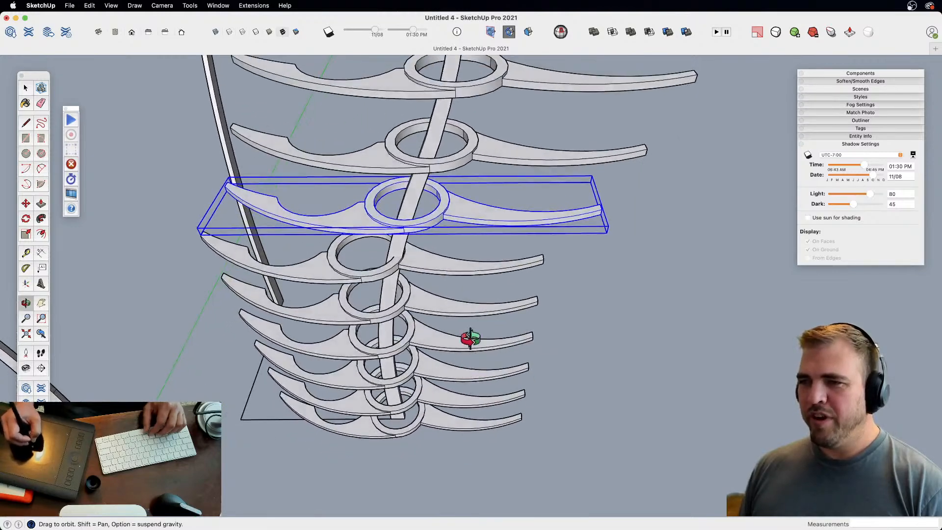
key("m")
left_click(461, 271)
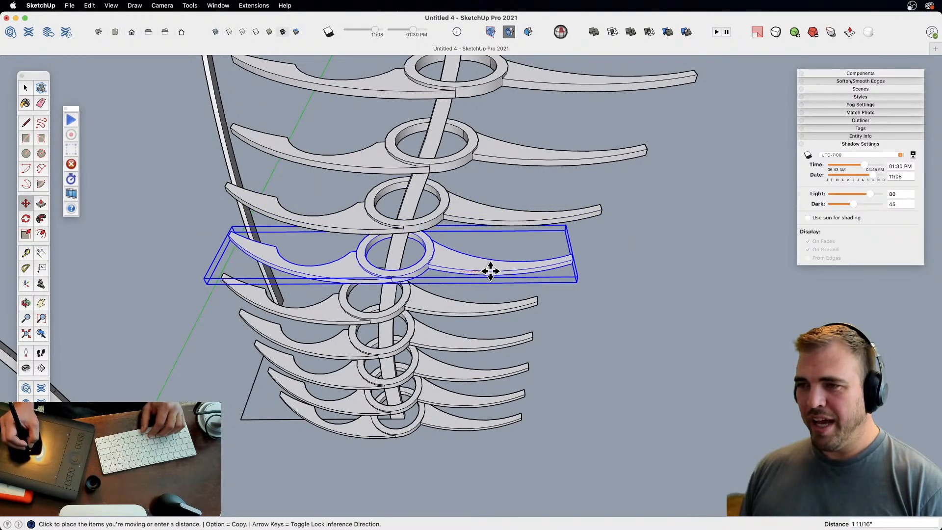
left_click(494, 271)
- Slide the ninth winged ring from the top along the red axis to centre it around the leg
key("space")
left_click(460, 313)
key("m")
left_click(462, 308)
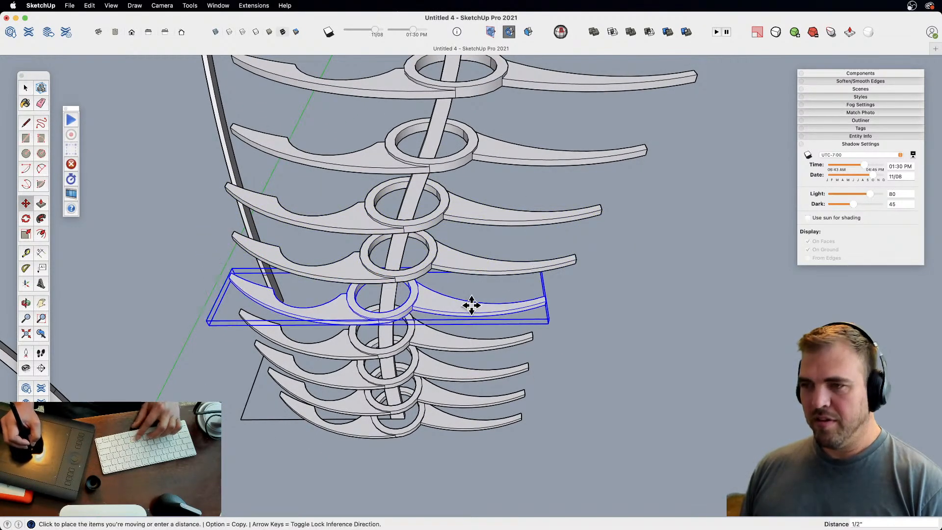
left_click(473, 307)
- Shift the tenth winged ring from the top slightly along the red axis to follow the leg's curve
key("space")
middle_click_drag(440, 346, 462, 312, "shift")
middle_click_drag(462, 312, 478, 344)
key("z")
left_click_drag(480, 347, 481, 328)
key("space")
left_click(481, 336)
key("m")
left_click(473, 326)
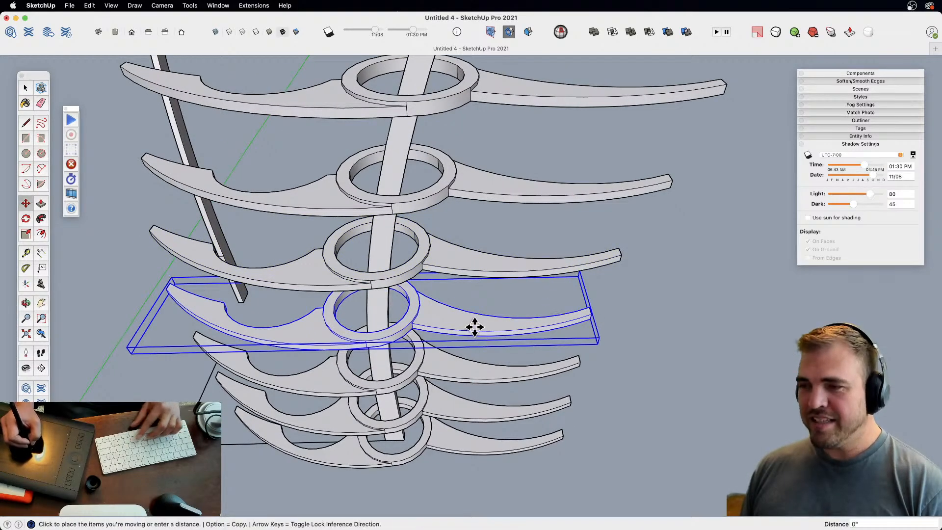
- Slide the eleventh and twelfth winged rings from the top along the red axis so they line up with the leg
middle_click_drag(483, 363, 481, 333)
key("m")
left_click(496, 334)
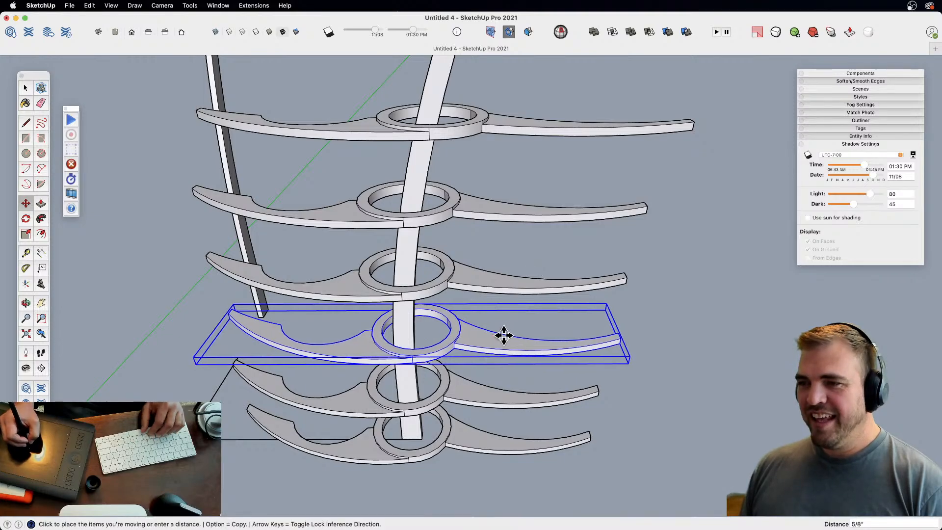
left_click(495, 338)
middle_click_drag(494, 338, 478, 332)
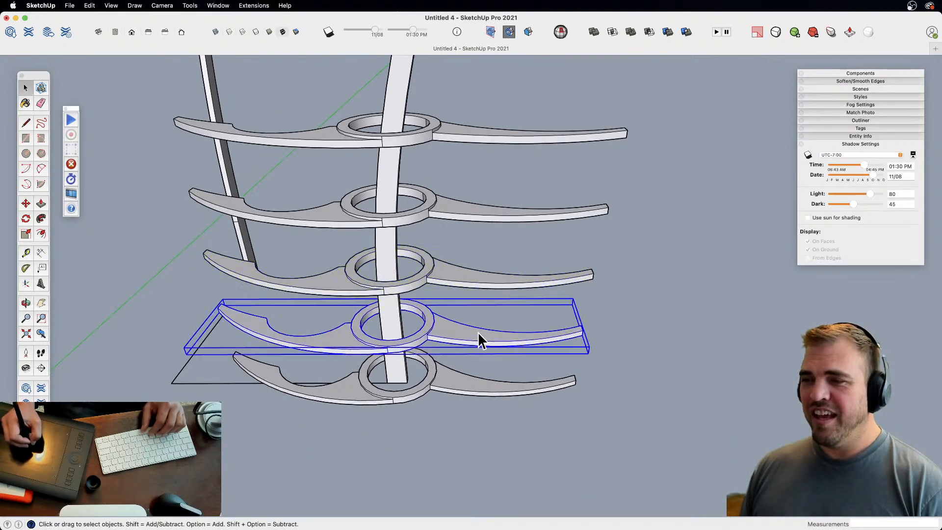
left_click(483, 337)
left_click(479, 341)
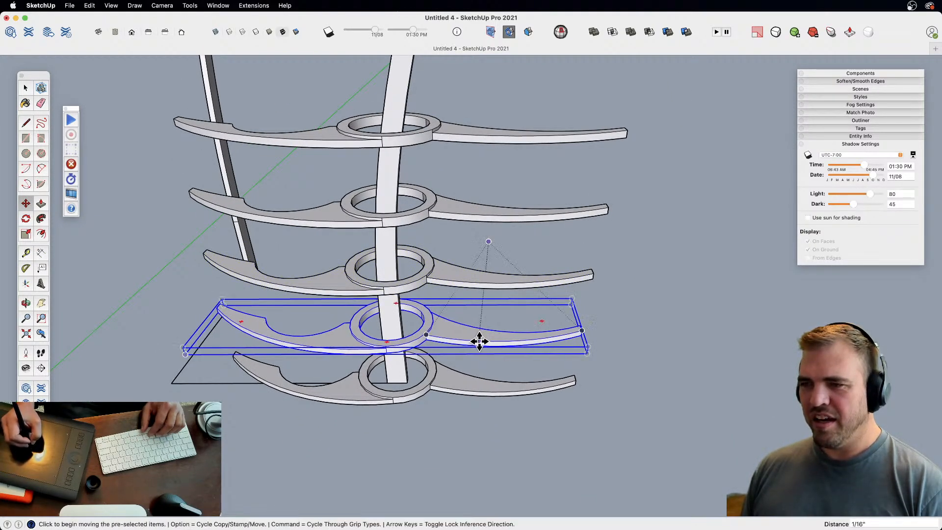
- Inspect the whole stack of winged rings for its alignment with the curved leg
key("z")
left_click_drag(443, 162, 441, 390)
middle_click_drag(441, 390, 490, 375)
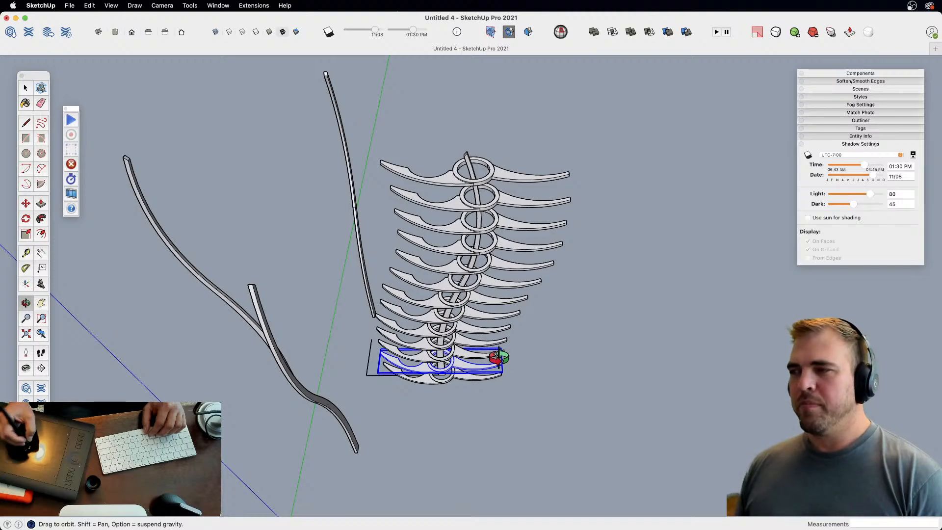
key("z")
left_click_drag(480, 450, 469, 345)
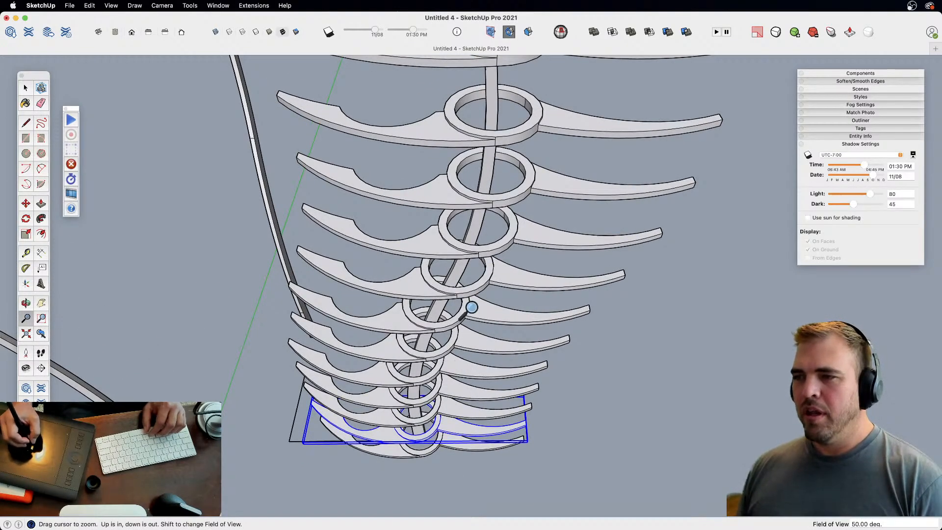
left_click_drag(472, 307, 456, 431)
middle_click_drag(456, 431, 540, 422)
- Cut all the winged rings and paste them in place inside the curved leg component
key("space")
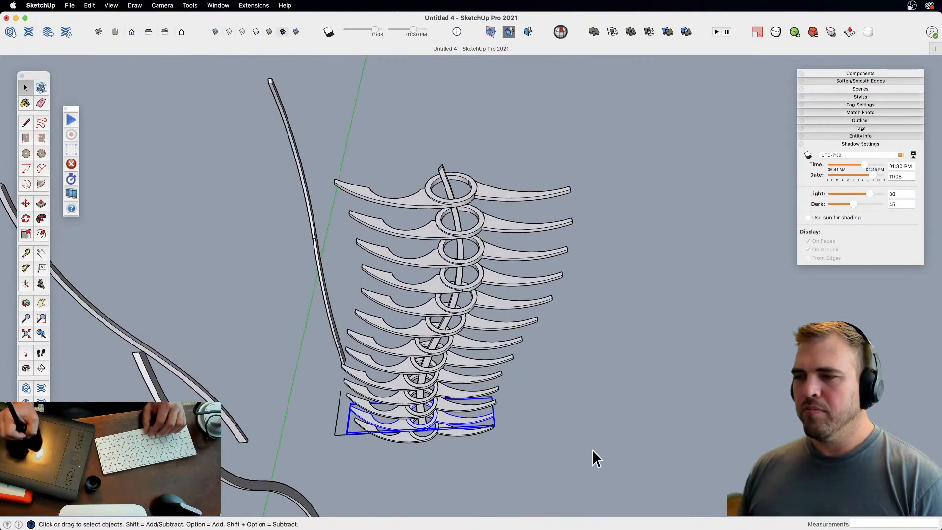
left_click_drag(487, 172, 487, 173)
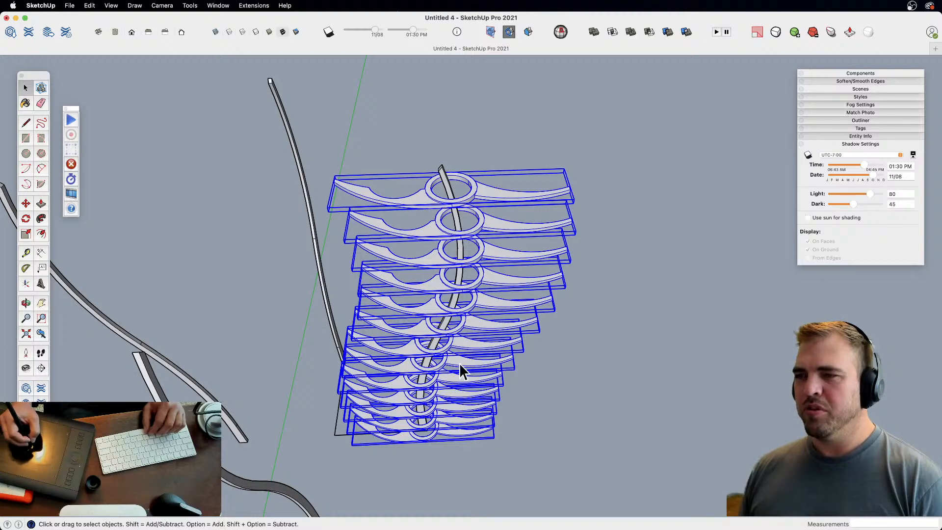
mouse_move(461, 372)
middle_mouse_down()
mouse_move(441, 332)
mouse_move(389, 346)
mouse_move(456, 389)
middle_mouse_up()
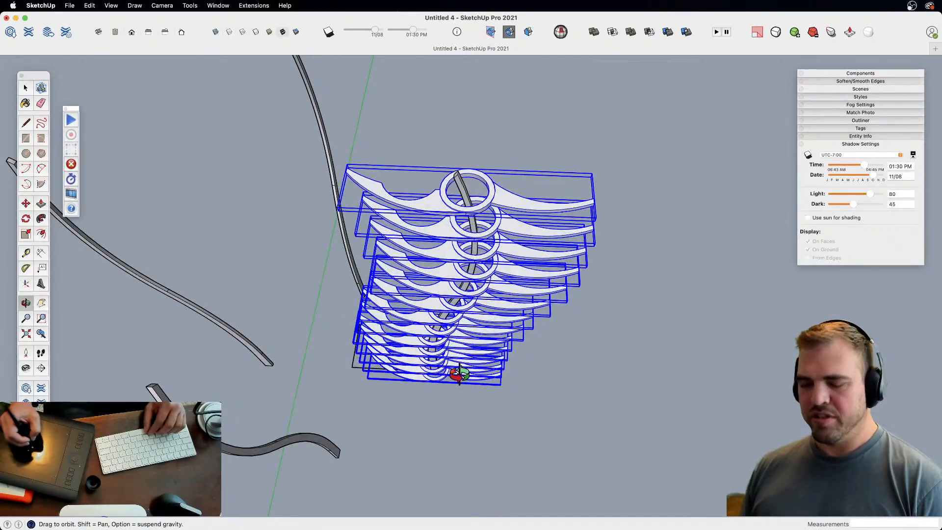
key("Delete")
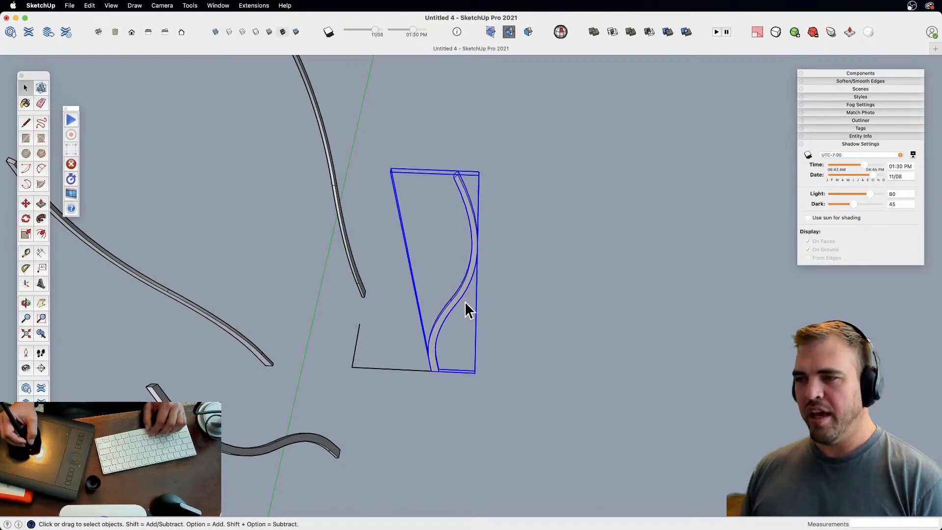
double_click(463, 299)
key("alt+shift+v")
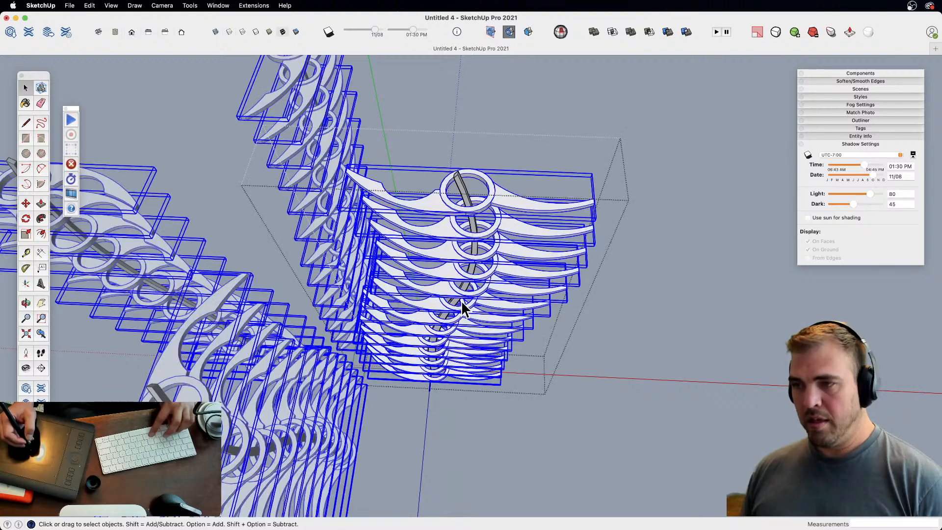
- Examine the winged rings repeated on all four legs from a lower angle and clear the selection
key("z")
left_click_drag(475, 378, 465, 435)
middle_click_drag(463, 436, 490, 259)
left_click_drag(491, 258, 421, 259)
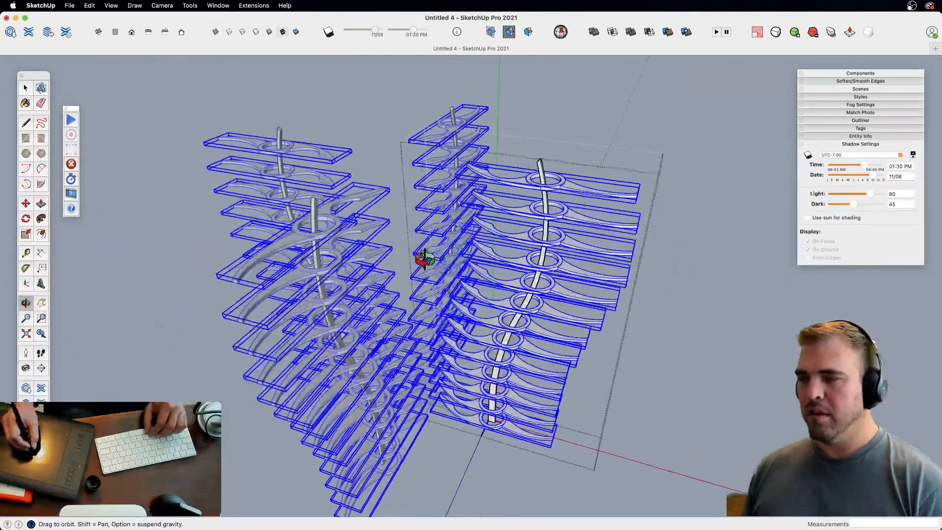
key("h")
left_click_drag(506, 361, 461, 312)
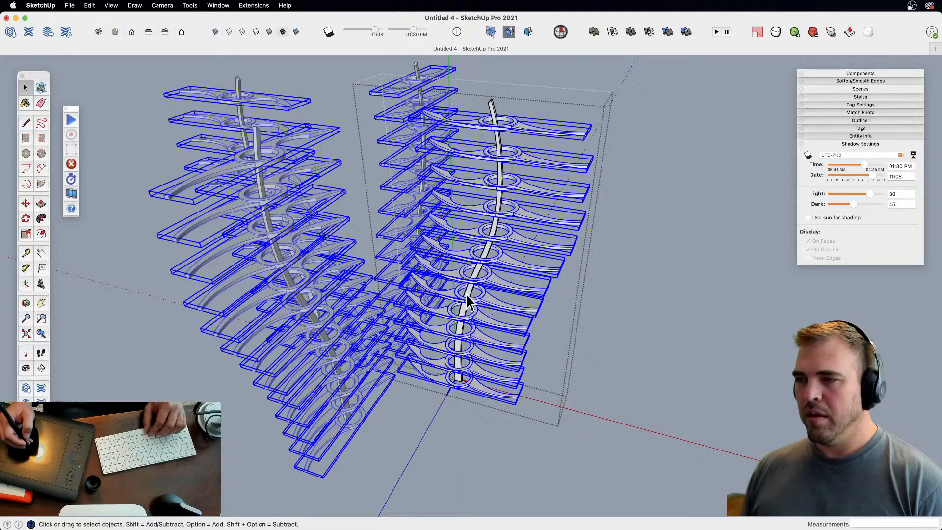
key("super+shift+i")
key("z")
left_click_drag(474, 314, 500, 211)
key("super+g")
left_click_drag(510, 274, 598, 380)
key("space")
left_click(604, 361)
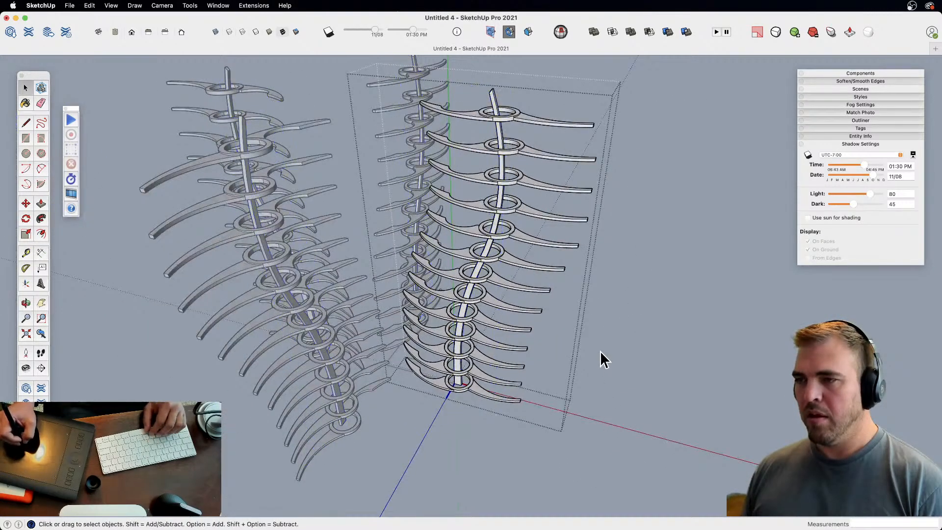
- Copy the lowest winged ring from the leg component and paste it in place outside that component
left_click(510, 317)
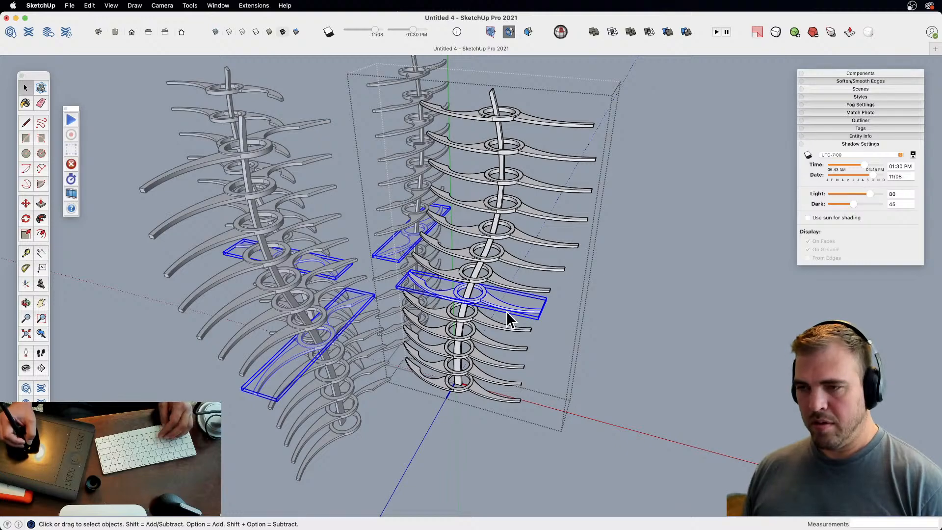
left_click(493, 405)
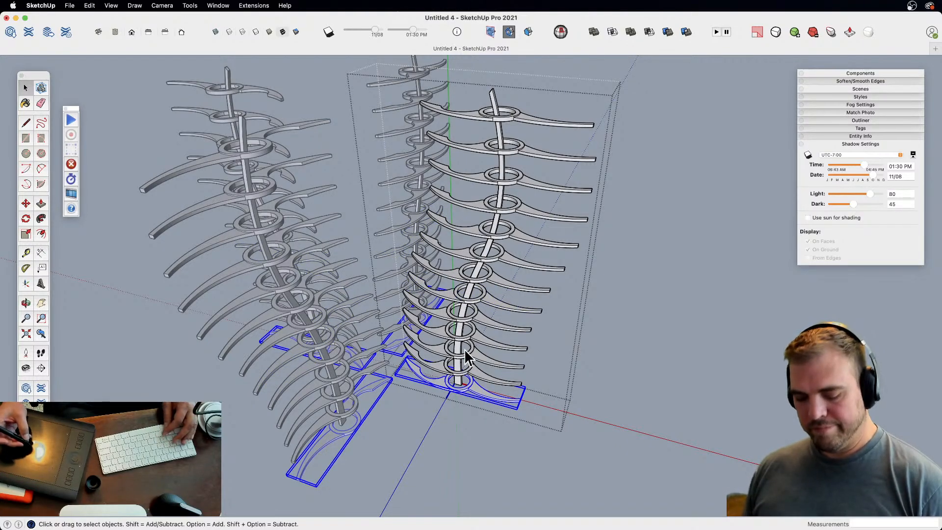
key("Delete")
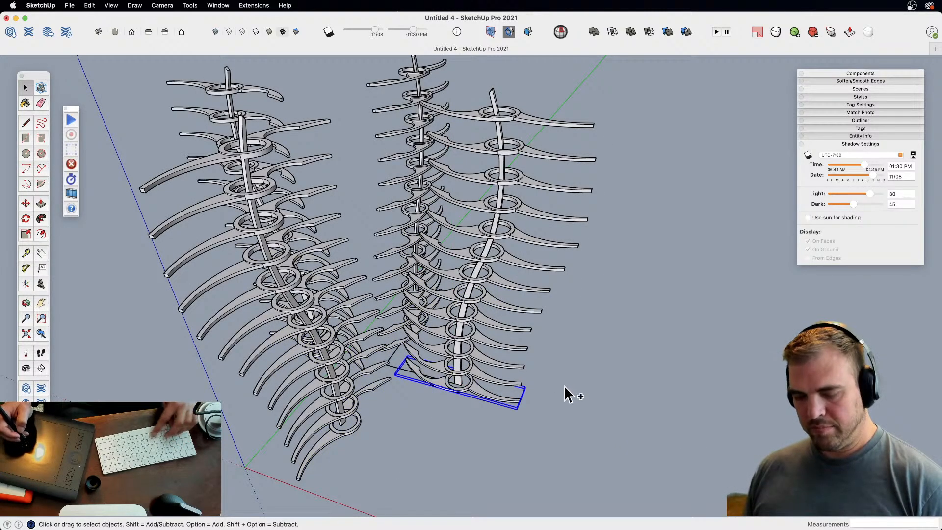
- Move the pasted winged ring clear of the legs along the red axis, about 1' 9" and another 7 3/8"
key("m")
key("alt")
left_click(559, 445)
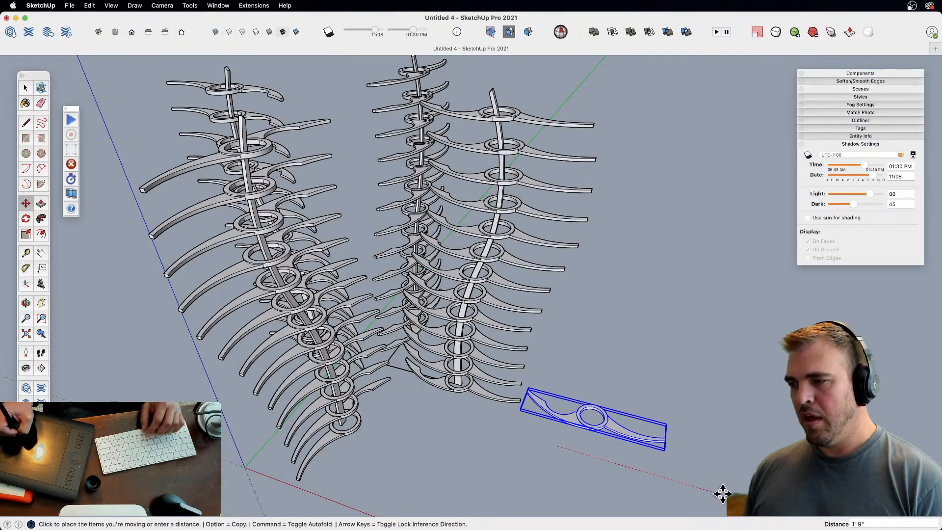
left_click(721, 492)
left_click_drag(594, 450, 645, 460)
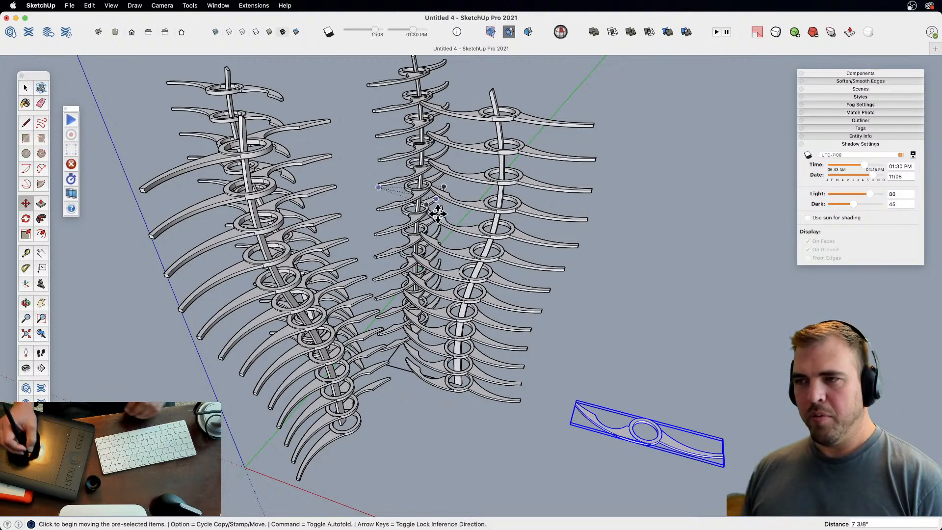
middle_click_drag(403, 274, 619, 443)
double_click(642, 434)
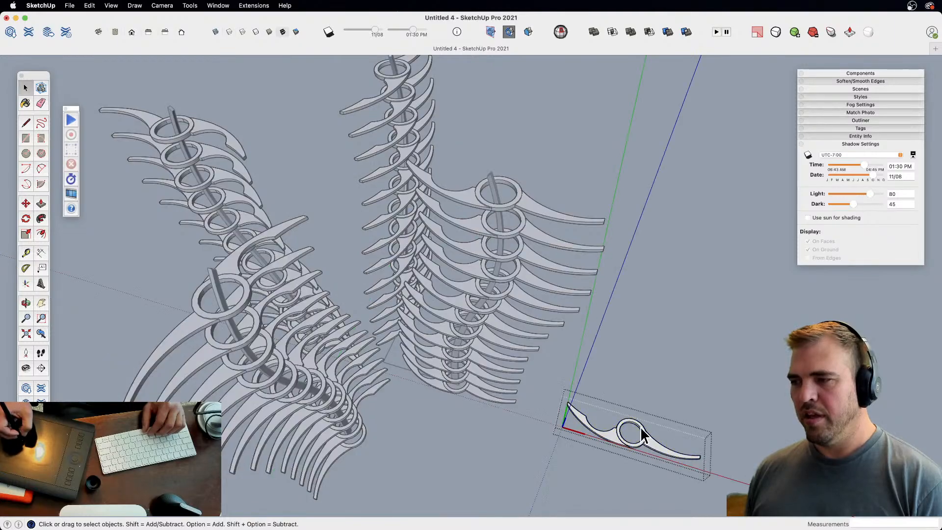
left_click_drag(559, 397, 727, 493)
key("q")
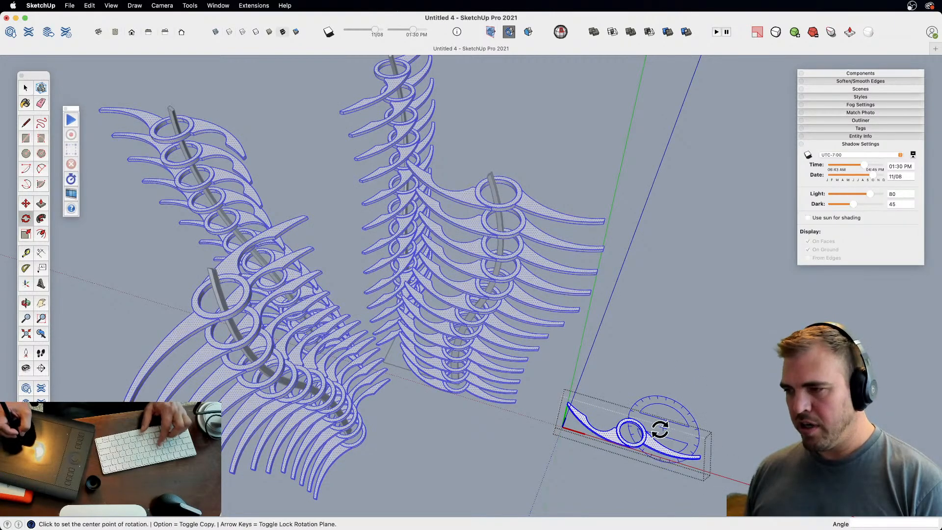
left_click(631, 432)
left_click(746, 465)
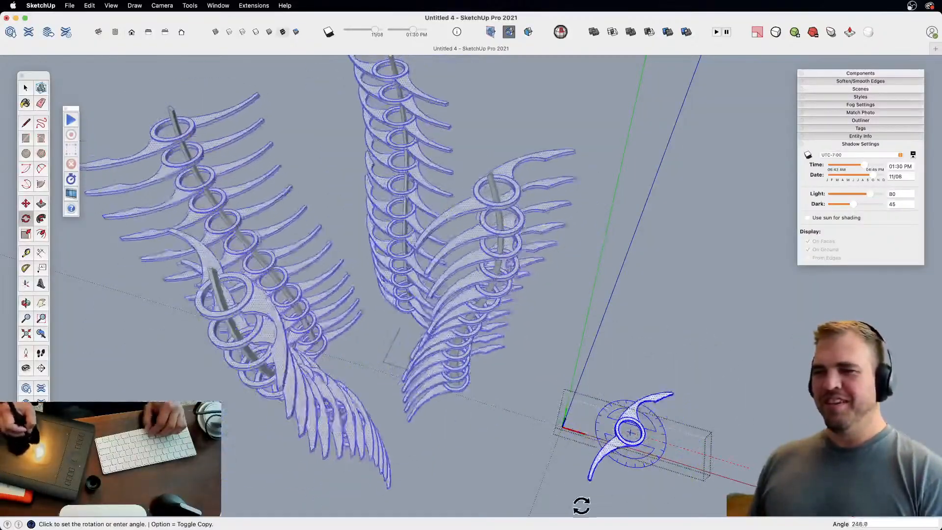
key("space")
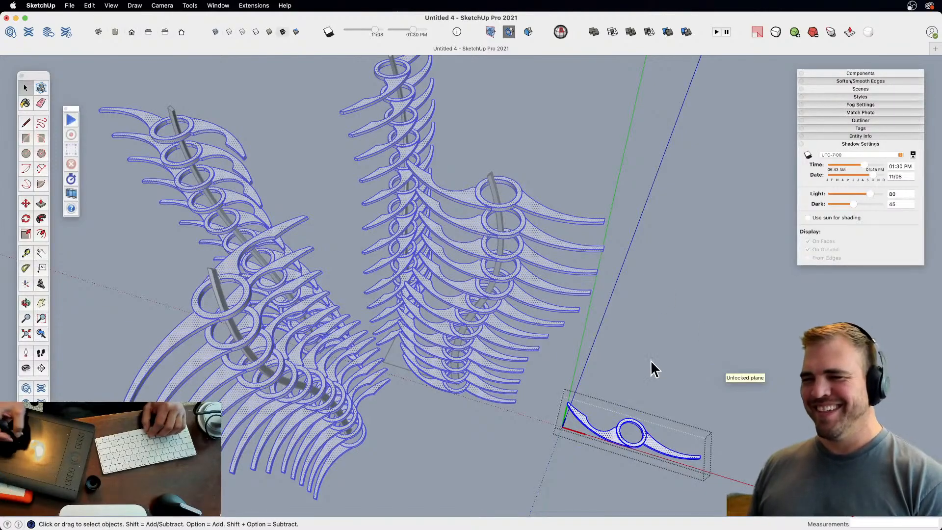
middle_click_drag(559, 427, 422, 287)
left_click(621, 322)
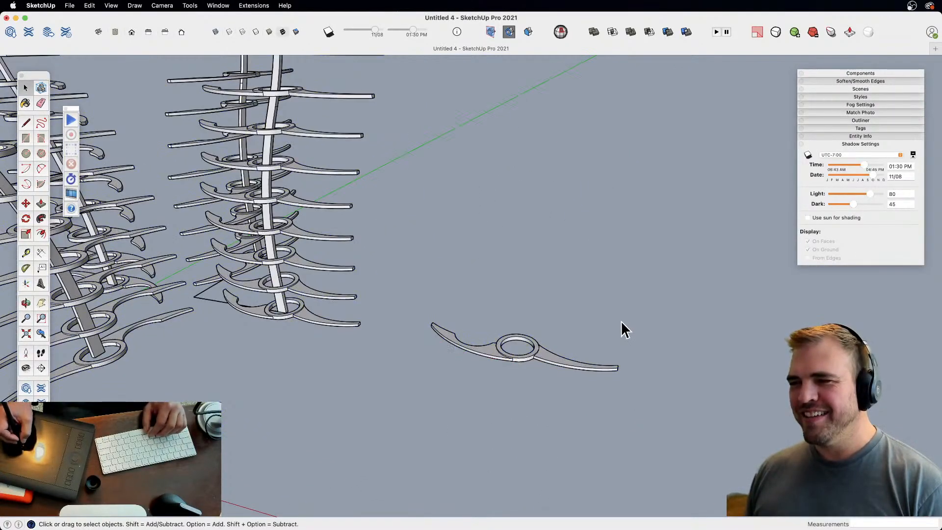
- Open the separate winged ring component and draw a circle about 3 15/16" in radius on the wing's square end face
middle_click_drag(492, 372, 441, 281, "ctrl+shift")
middle_click_drag(453, 395, 490, 295, "shift")
middle_click_drag(490, 294, 562, 300)
double_click(485, 358)
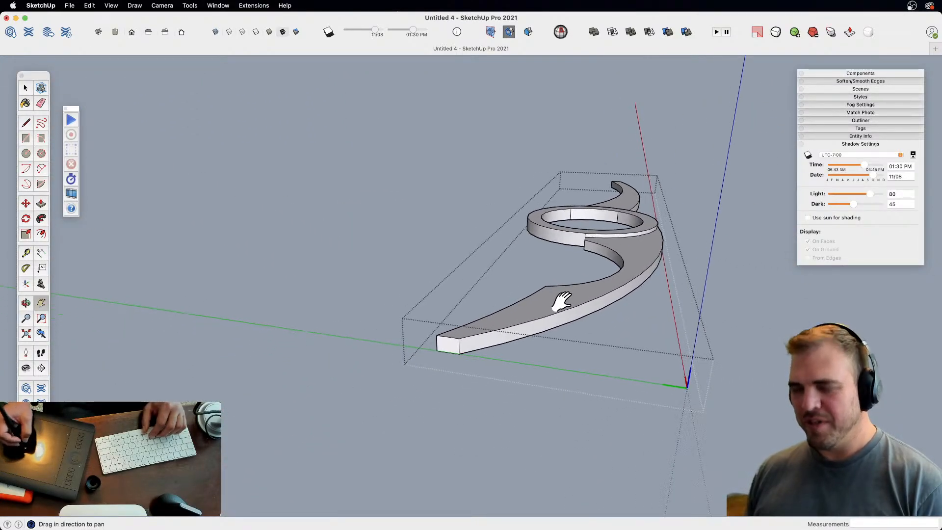
key("c")
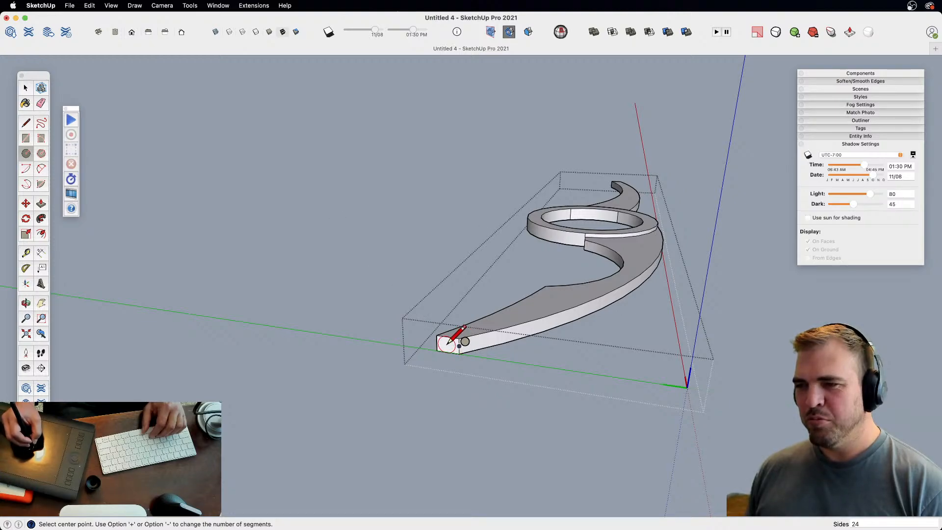
left_click(681, 369)
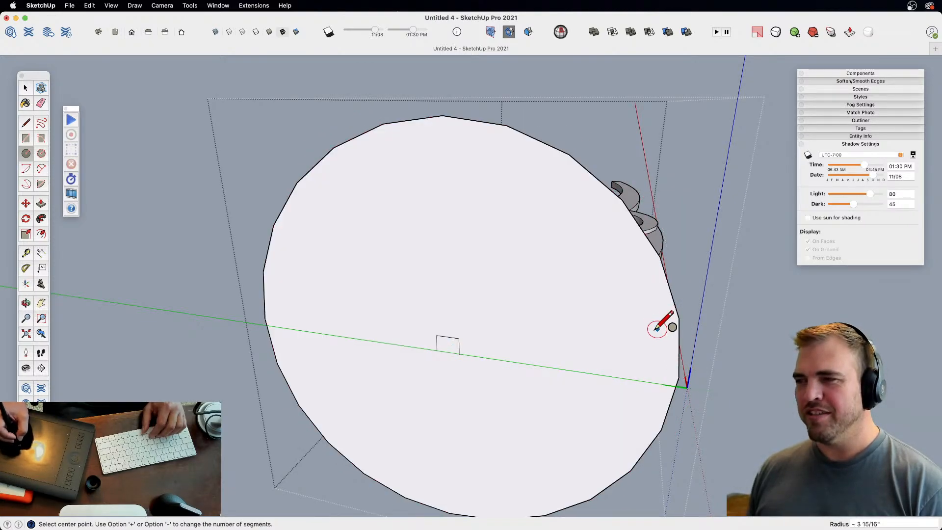
middle_click_drag(657, 328, 637, 320)
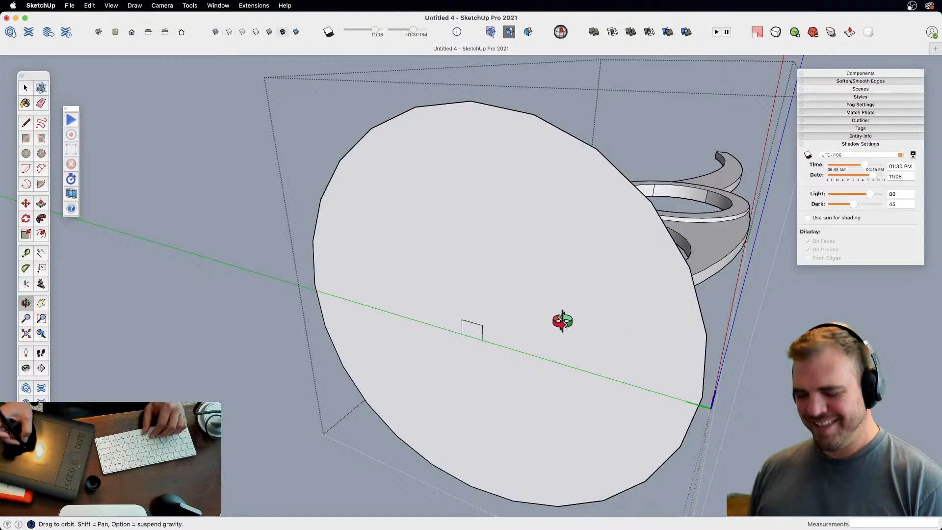
key("space")
left_click(657, 304)
key("f")
left_click(675, 300)
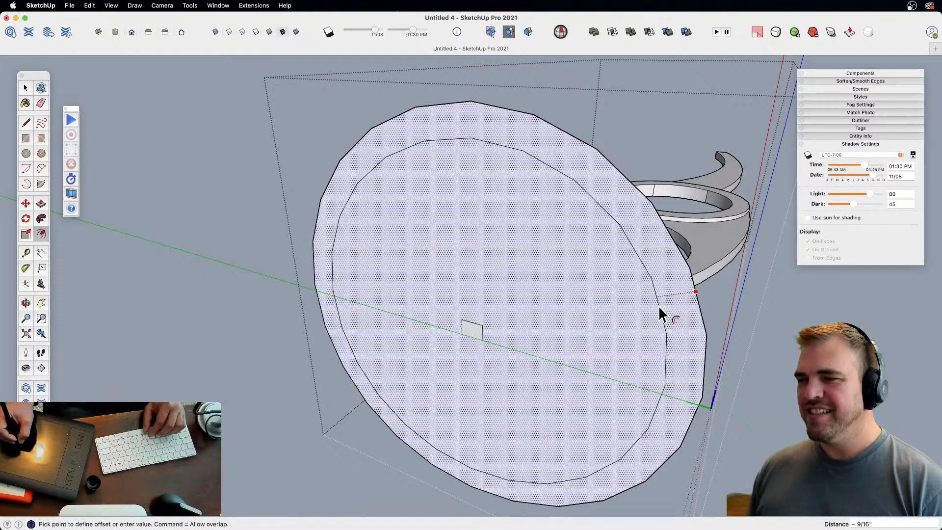
key("h")
- Extrude the large circular face 1/8" into a thin disc and fill in its small square recess
middle_click_drag(583, 322, 532, 363)
key("p")
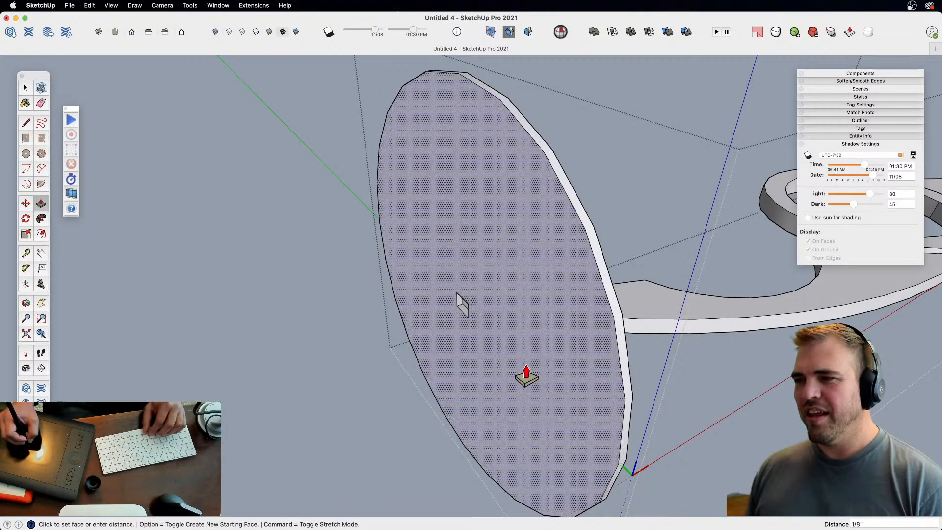
left_click(525, 374)
key("e")
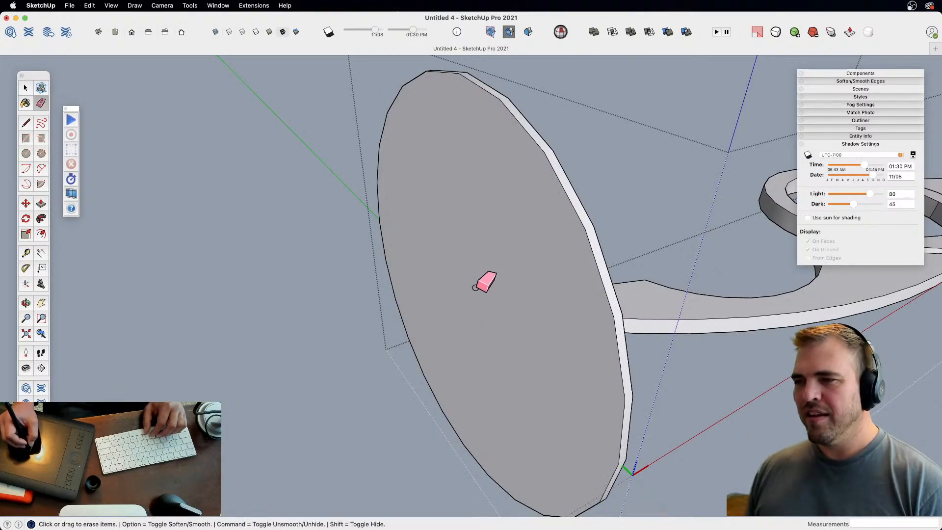
- Inspect the wing tip through the disc in X-ray view and offset the disc's outer face edge inward
middle_click_drag(471, 270, 492, 293)
scroll(467, 308, "up", 5)
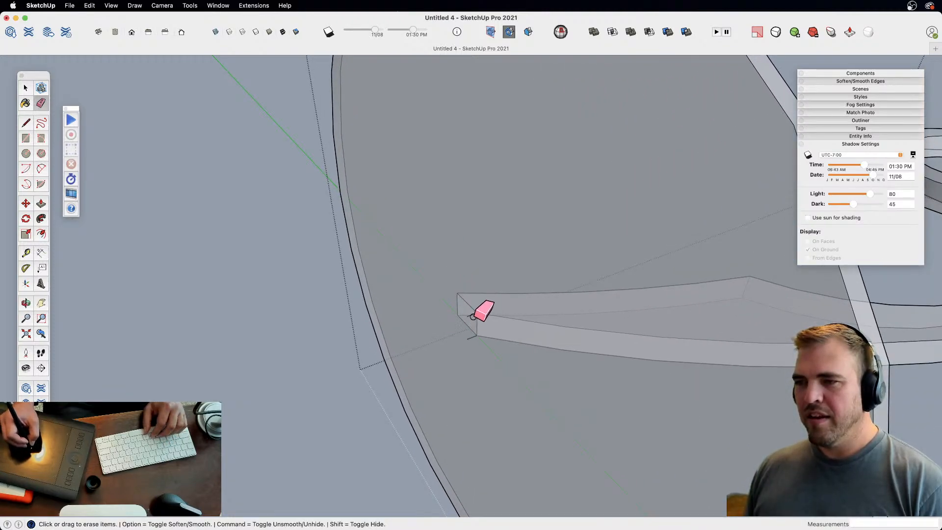
scroll(478, 318, "up", 2)
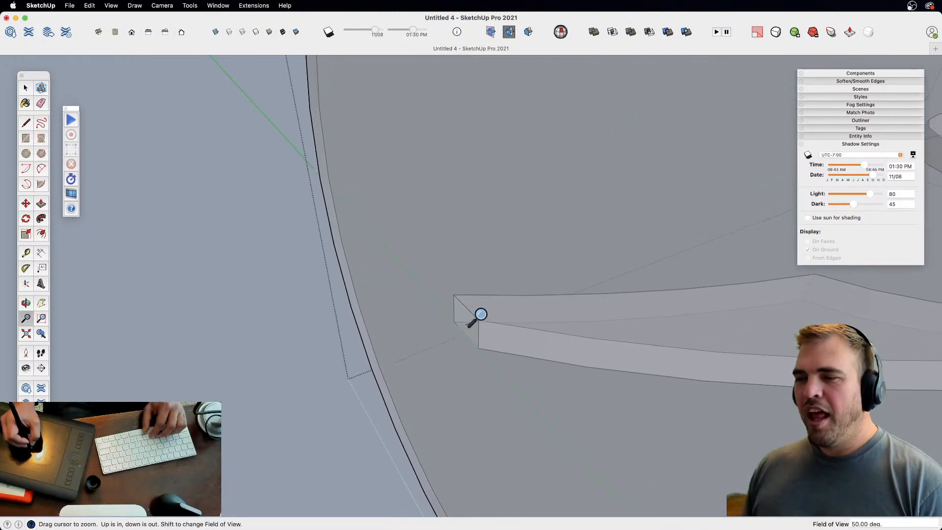
mouse_move(480, 318)
middle_mouse_down()
mouse_move(497, 327)
mouse_move(475, 319)
middle_mouse_up()
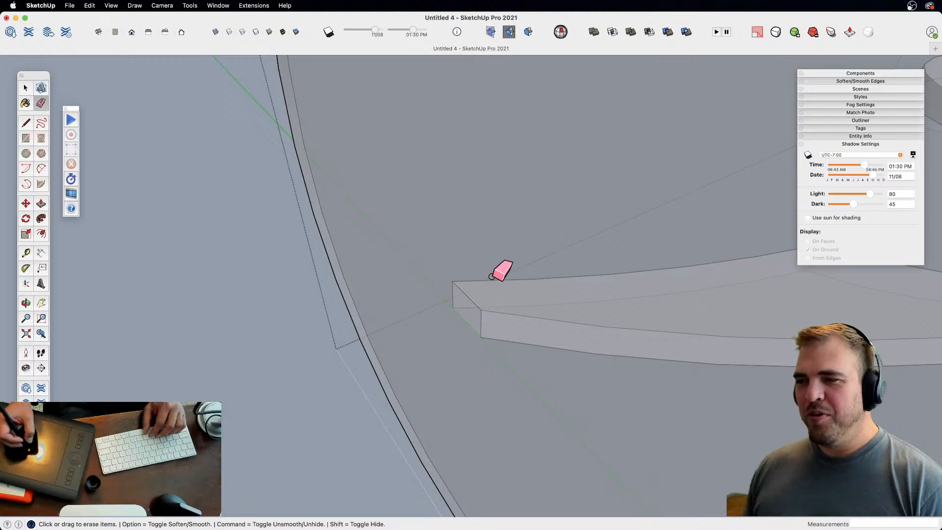
scroll(505, 221, "down", 5)
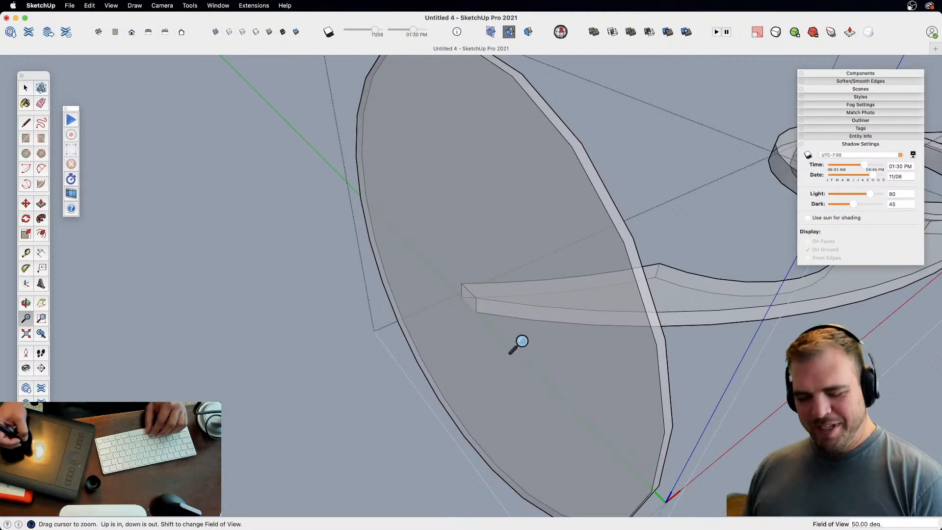
key("x")
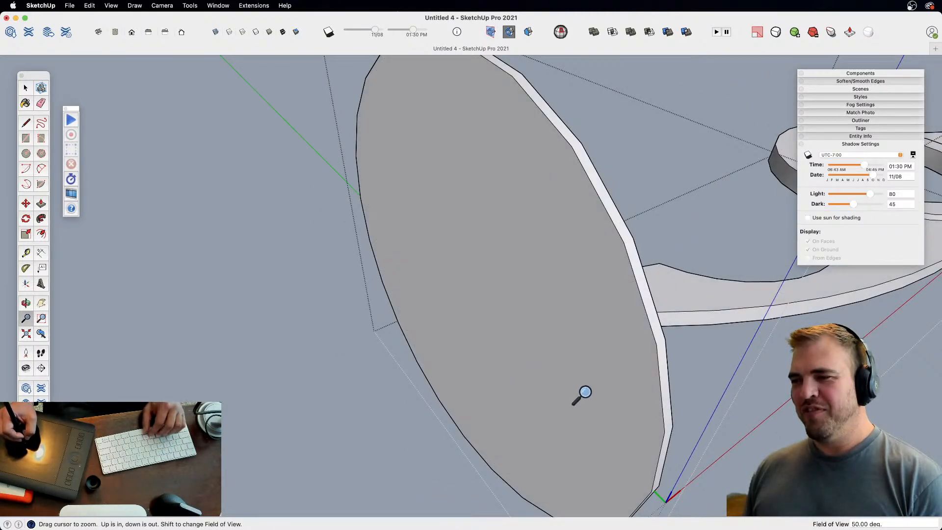
key("f")
left_click(643, 425)
left_click(633, 425)
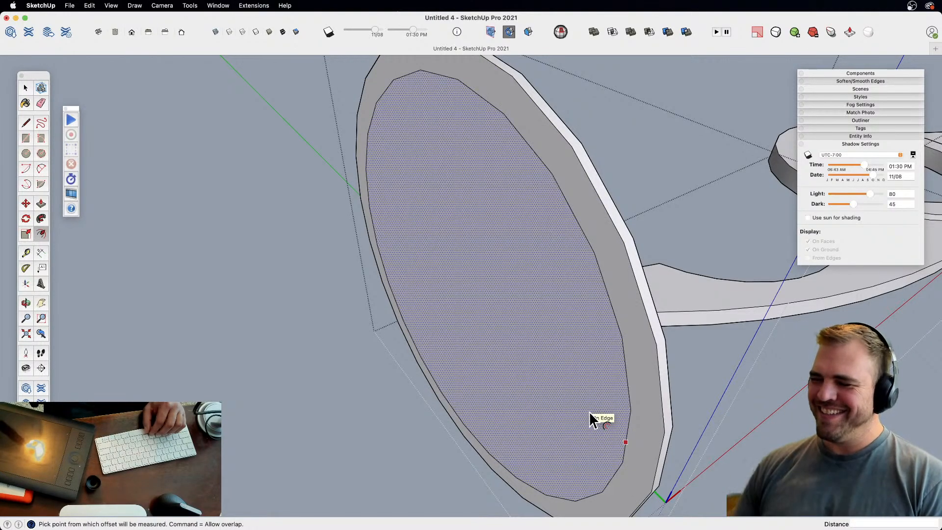
- Move the inner circular face outward 1/4" to give the disc a sloped first tier
middle_click_drag(496, 368, 502, 338)
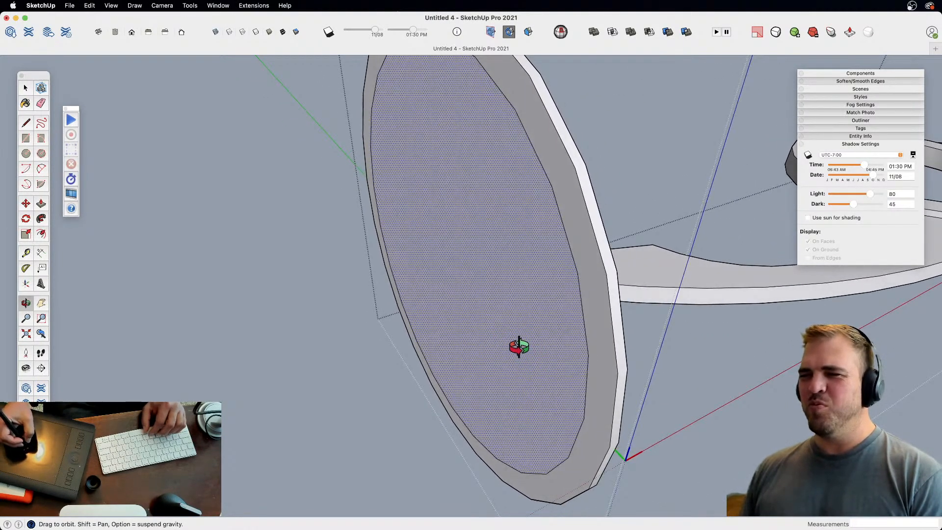
key("m")
left_click(530, 365)
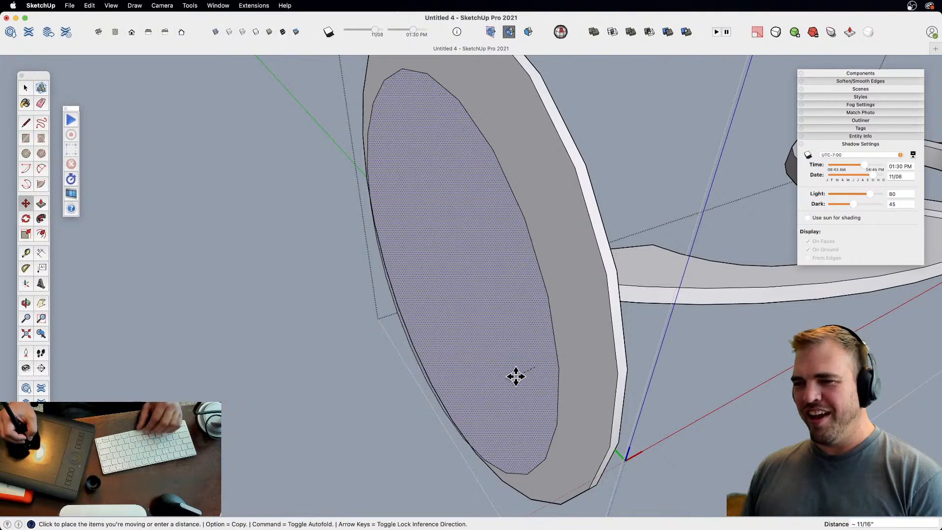
left_click(523, 369)
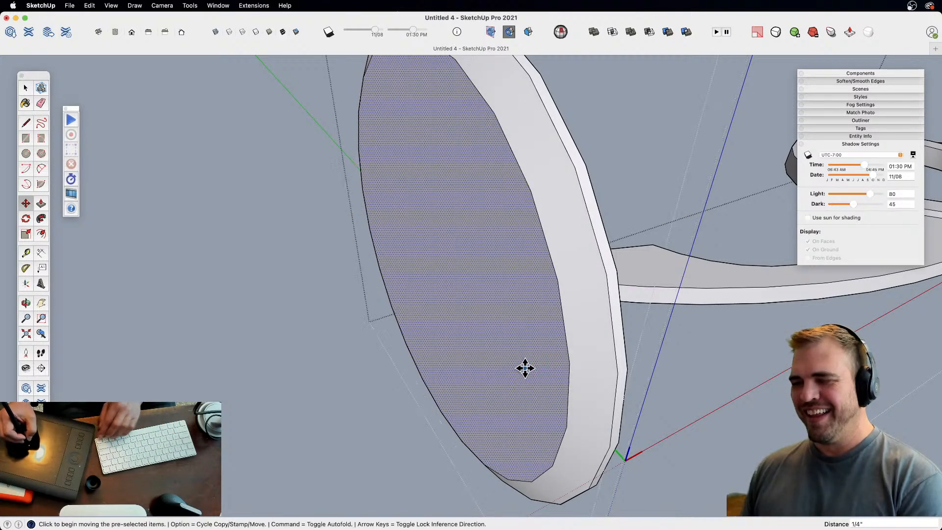
- Offset the raised face inward about 1" and move the new inner circle outward to form a second tier
key("f")
left_click(522, 361)
left_click(522, 371)
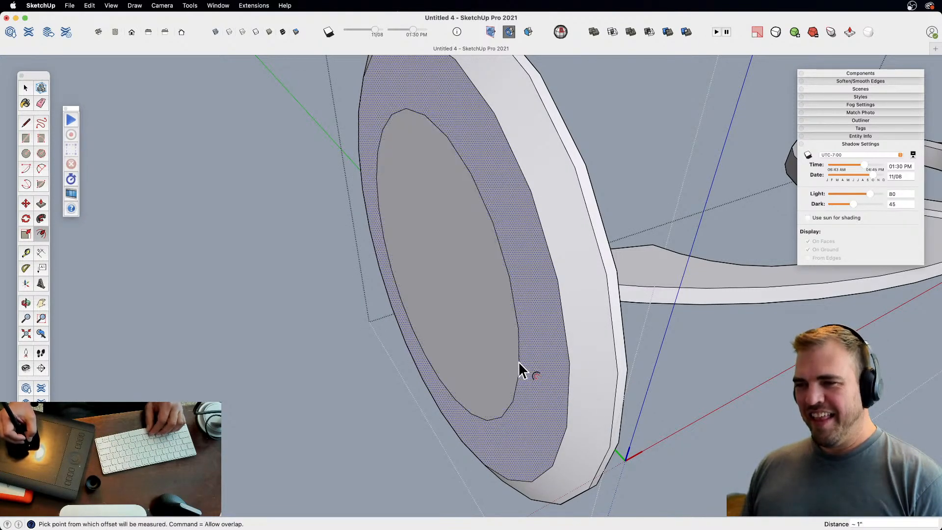
key("space")
left_click(499, 368)
key("m")
left_click(494, 356)
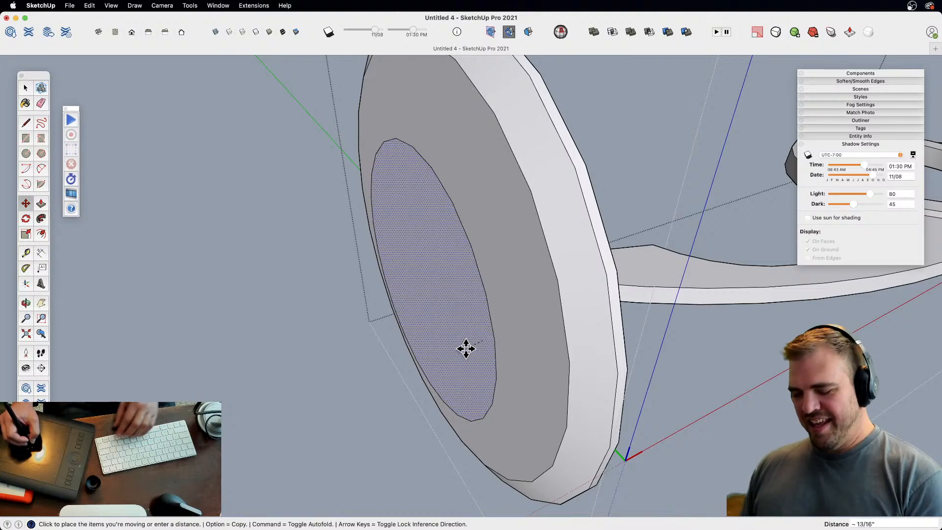
left_click(464, 346)
- Add a smaller third tier 1/4" outward at the disc's centre and smooth the concentric edges into a dome
key("space")
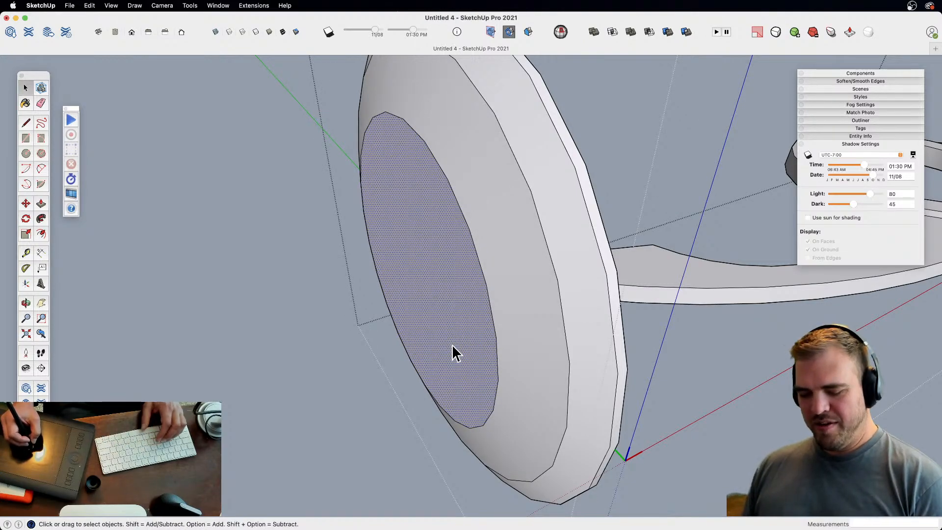
left_click(454, 337)
key("space")
left_click(450, 326)
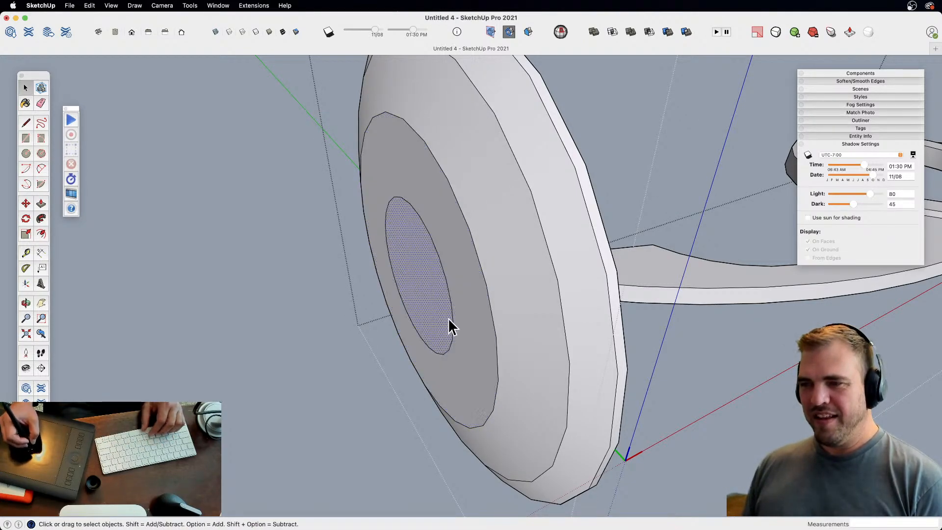
key("m")
left_click(436, 313)
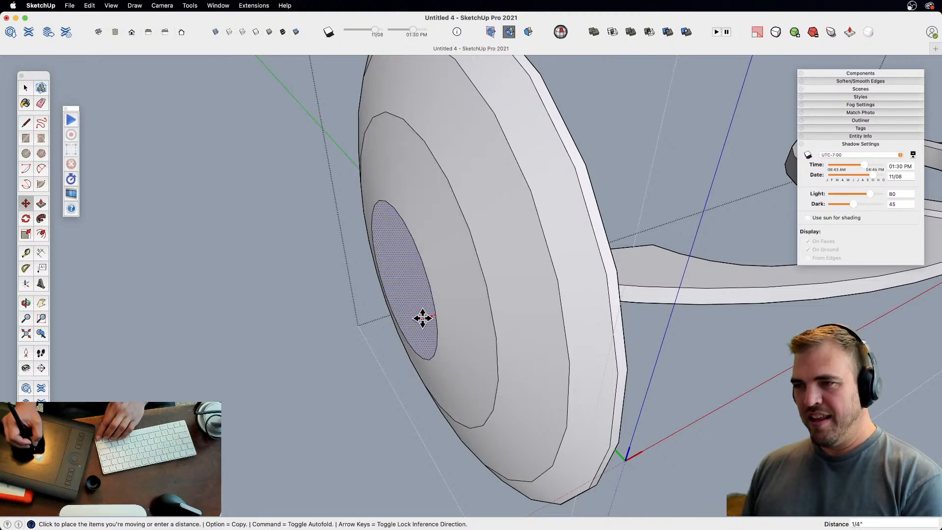
left_click(425, 316)
key("e")
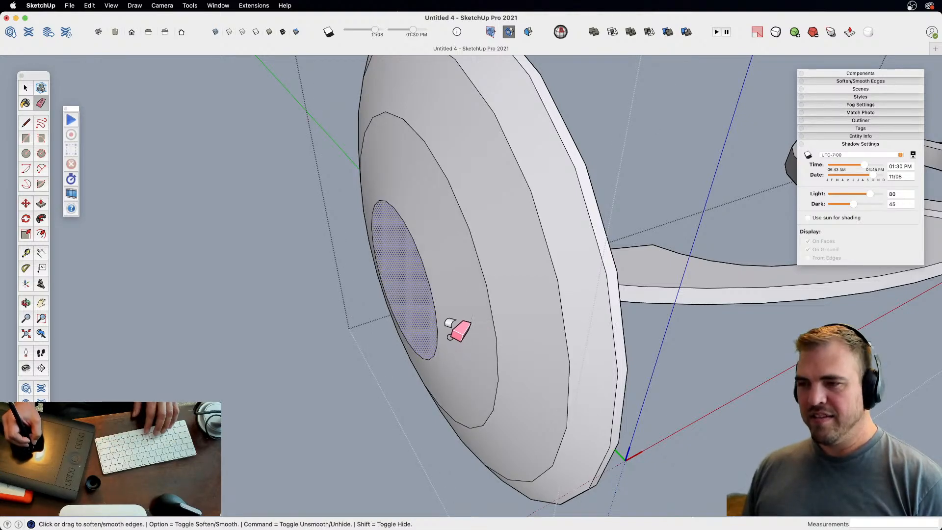
mouse_move(449, 337)
left_mouse_down("alt")
mouse_move(507, 349)
mouse_move(572, 336)
left_mouse_up("alt")
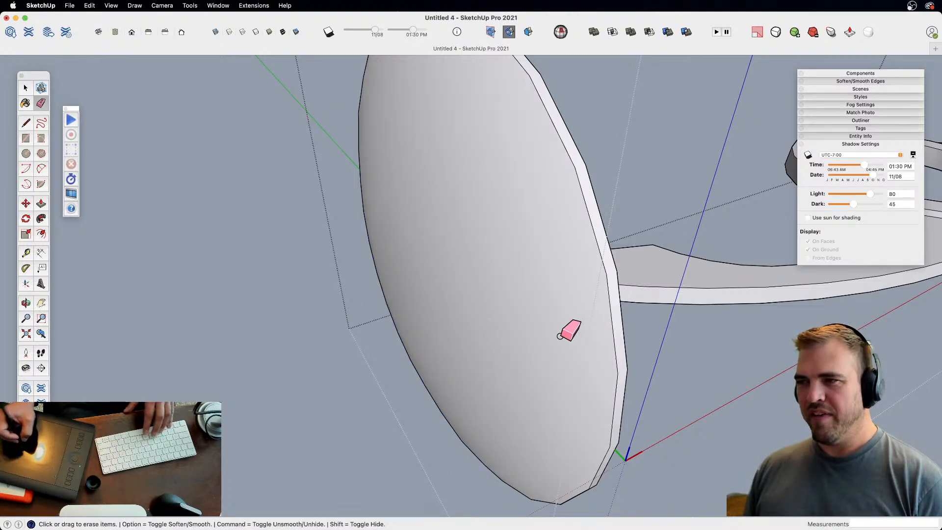
- Offset the edge of the disc's flat wing-side face inward and push the inner circle into the disc
scroll(511, 296, "down", 5)
middle_click_drag(490, 384, 435, 336)
scroll(502, 273, "up", 5)
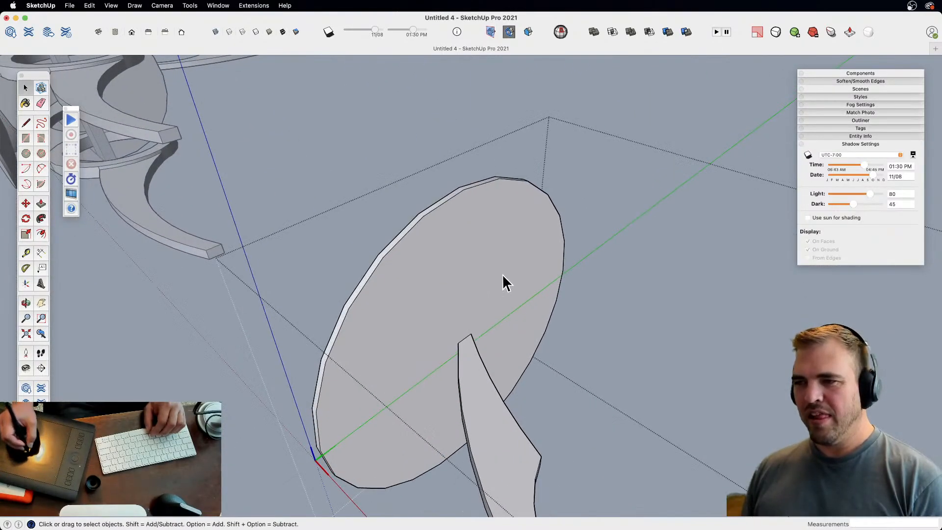
left_click(497, 264)
left_click(485, 242)
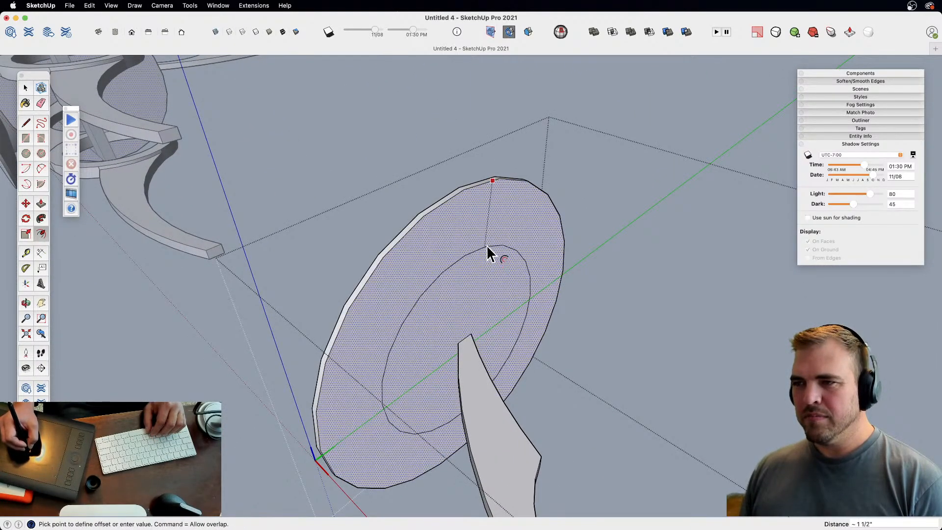
left_click(497, 219)
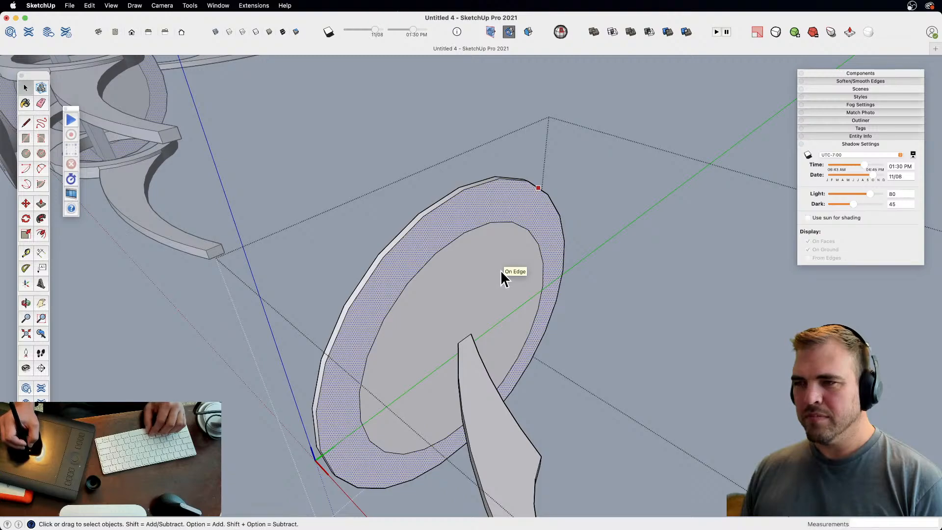
left_click(514, 281)
key("p")
left_click(511, 295)
left_click(500, 288)
- Scale the recessed circular face down uniformly about its centre, to roughly 0.8, to taper the recess
key("space")
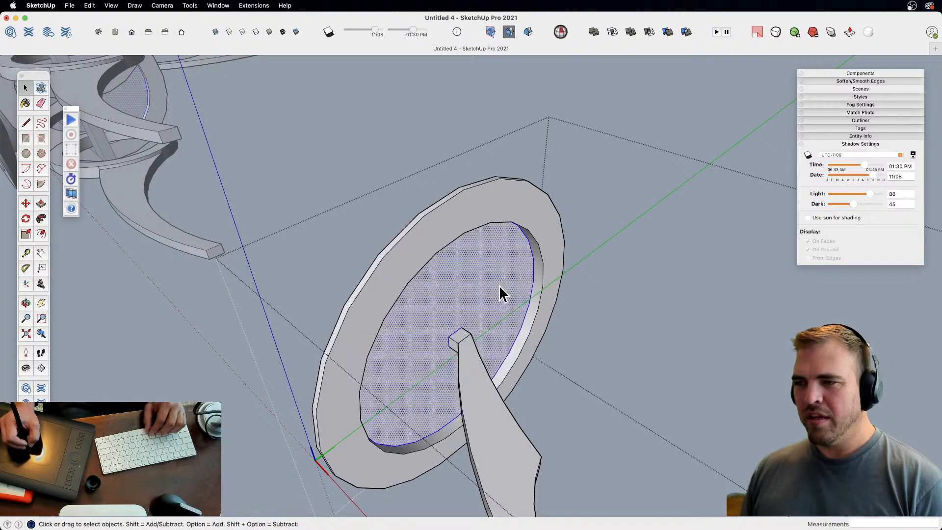
key("s")
left_click(543, 179)
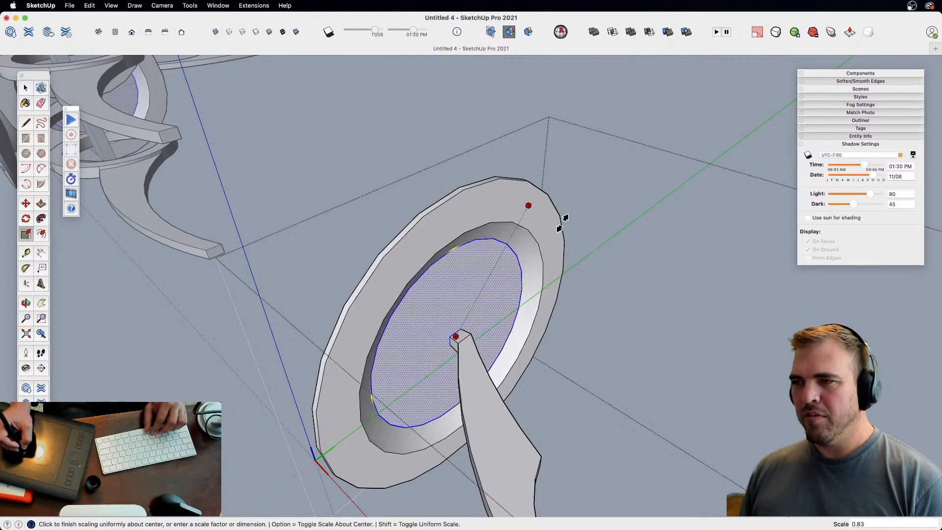
left_click(555, 231)
- Examine how the dished disc repeats on the rings of the legs
key("z")
left_click_drag(495, 314, 444, 483)
key("h")
left_click_drag(385, 340, 515, 387)
key("o")
left_click_drag(510, 363, 495, 235)
key("h")
left_click_drag(534, 309, 451, 259)
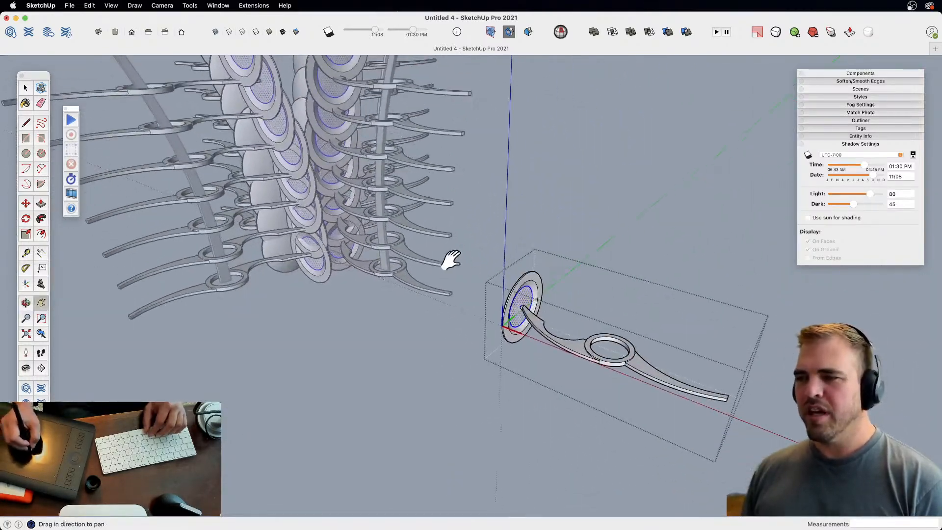
- Copy the dished disc a short distance away from the wing tip along the red axis
key("z")
left_click_drag(555, 381, 547, 179)
key("o")
left_click_drag(540, 312, 643, 338)
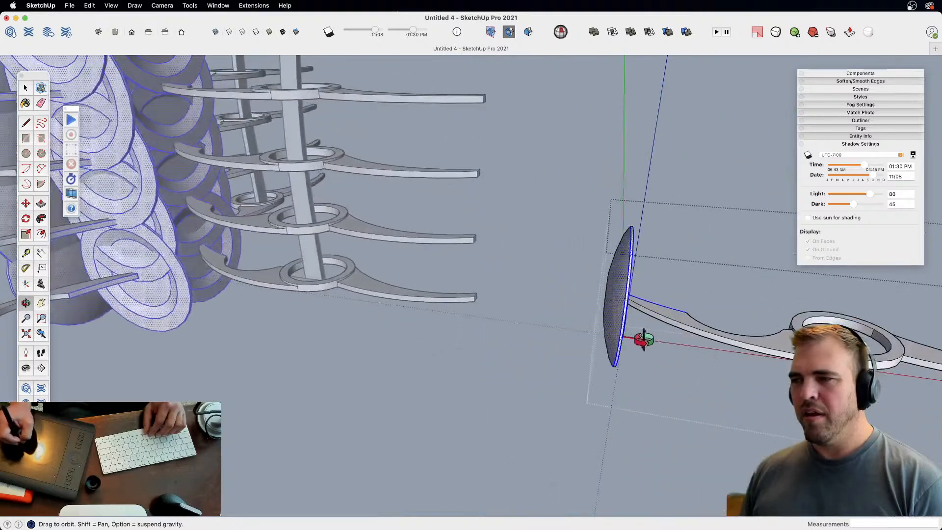
key("h")
left_click_drag(603, 263, 571, 382)
key("o")
left_click_drag(564, 377, 481, 354)
key("m")
key("o")
- Delete the original dished disc joined to the wing, keeping the wing and the detached copy
key("space")
left_click(475, 305)
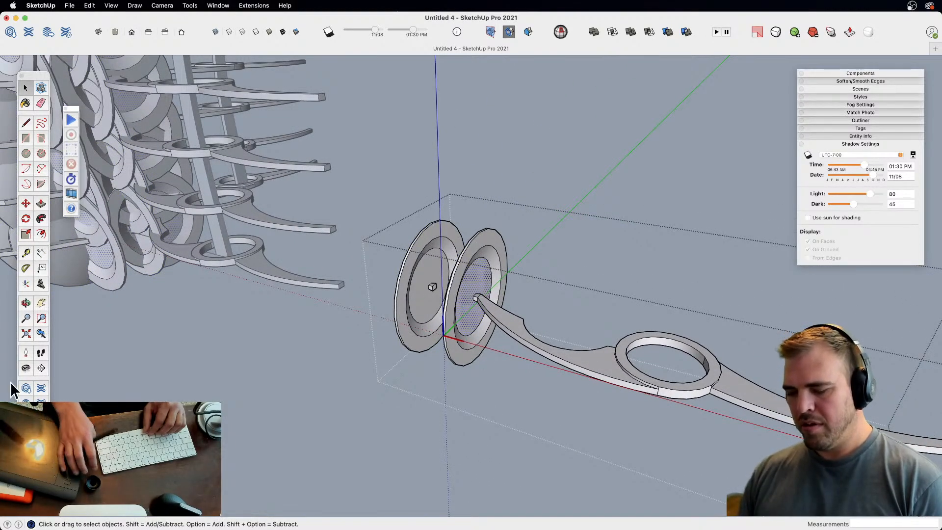
key("Delete")
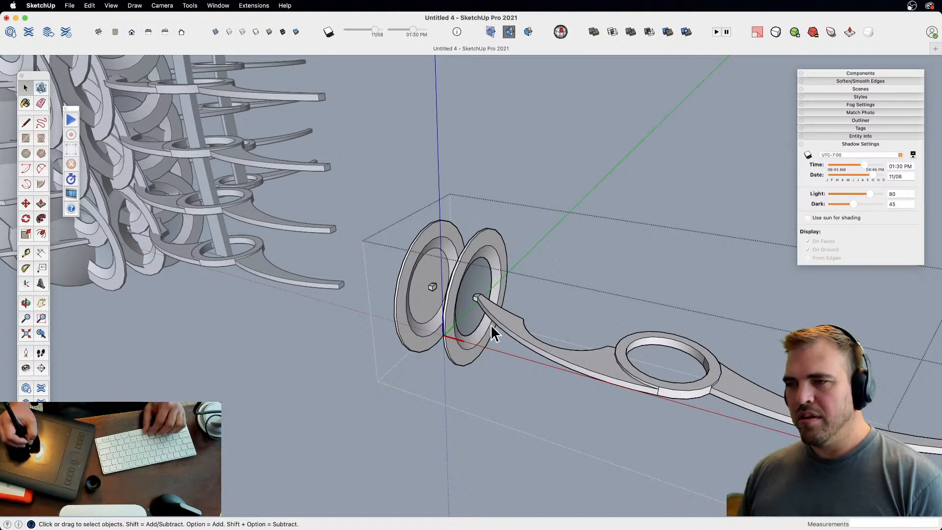
triple_click(484, 341)
key("Delete")
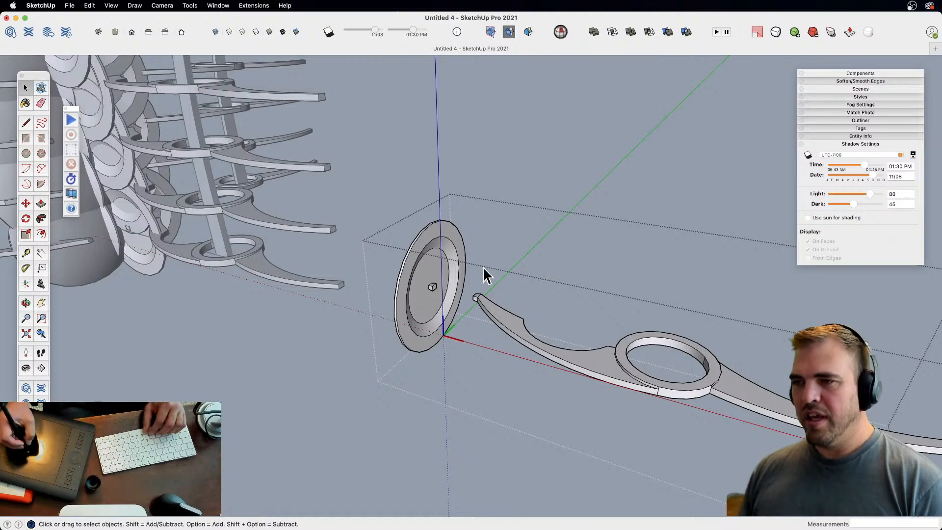
- Turn the detached disc into its own component and move it along the red axis against the wing tip
triple_click(437, 283)
key("g")
key("o")
left_click_drag(431, 294, 495, 317)
key("z")
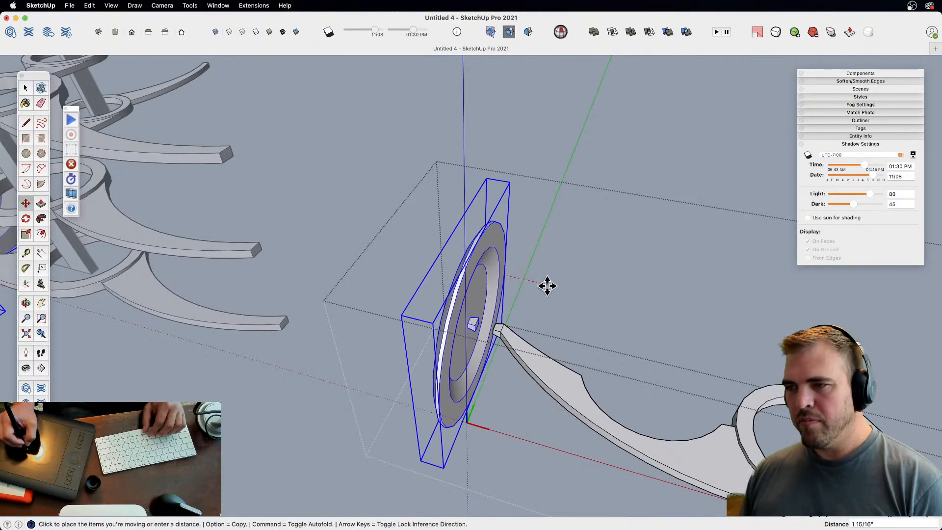
left_click(562, 290)
- Scale the disc component down uniformly about its centre
key("s")
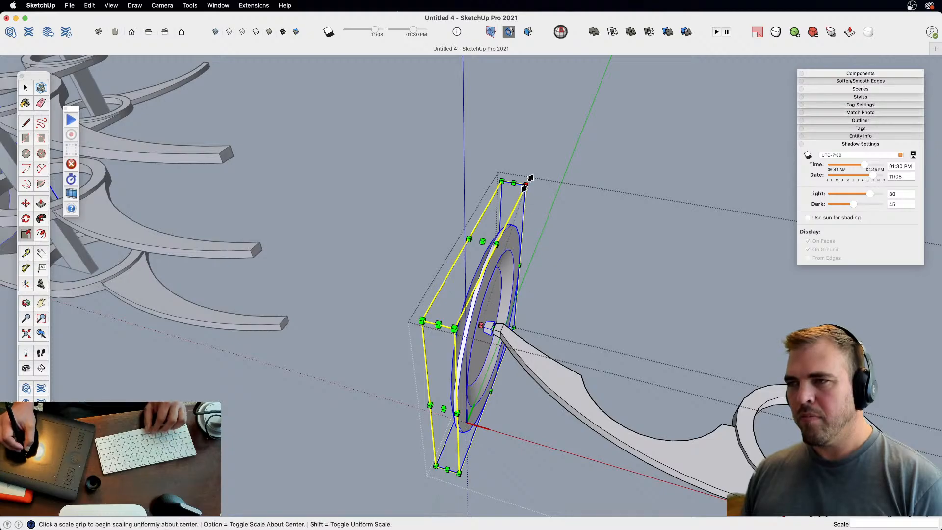
left_click(526, 181)
left_click(521, 240)
- Examine the size of the scaled discs on the separate winged ring and on the legs
middle_click_drag(521, 235, 473, 322)
scroll(435, 278, "up", 3)
scroll(435, 278, "down", 3)
middle_click_drag(437, 221, 427, 262)
scroll(468, 344, "down", 3)
middle_click_drag(467, 344, 420, 256)
scroll(454, 181, "up", 3)
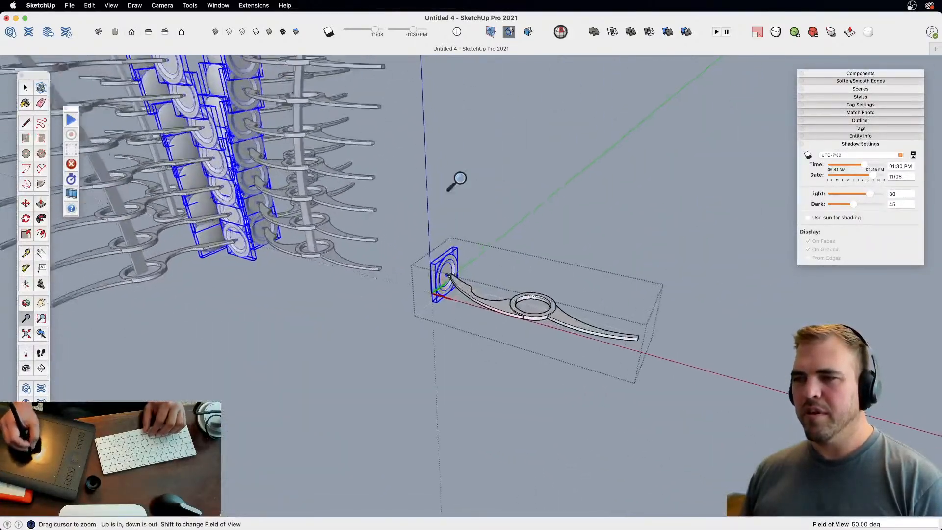
middle_click_drag(454, 181, 522, 330)
scroll(487, 297, "up", 3)
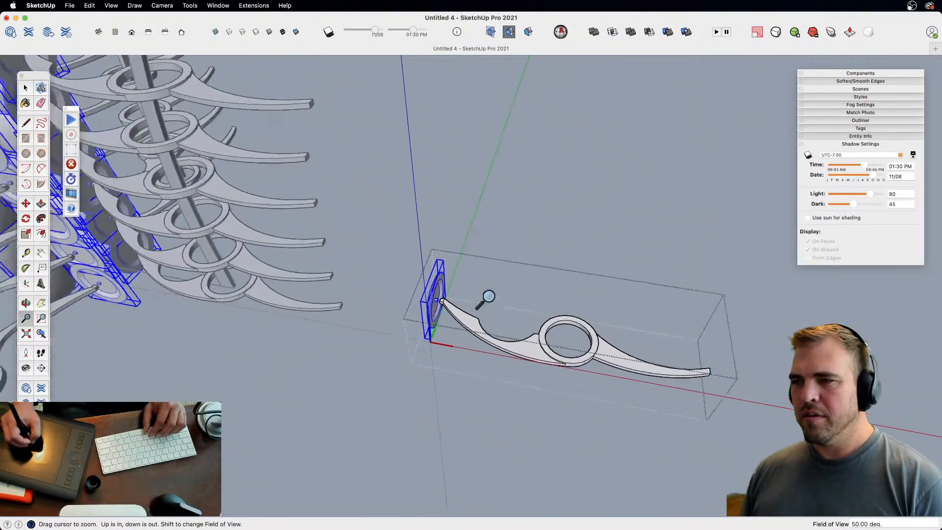
- Rotate a copy of the disc component around the ring's centre toward the opposite wing
key("q")
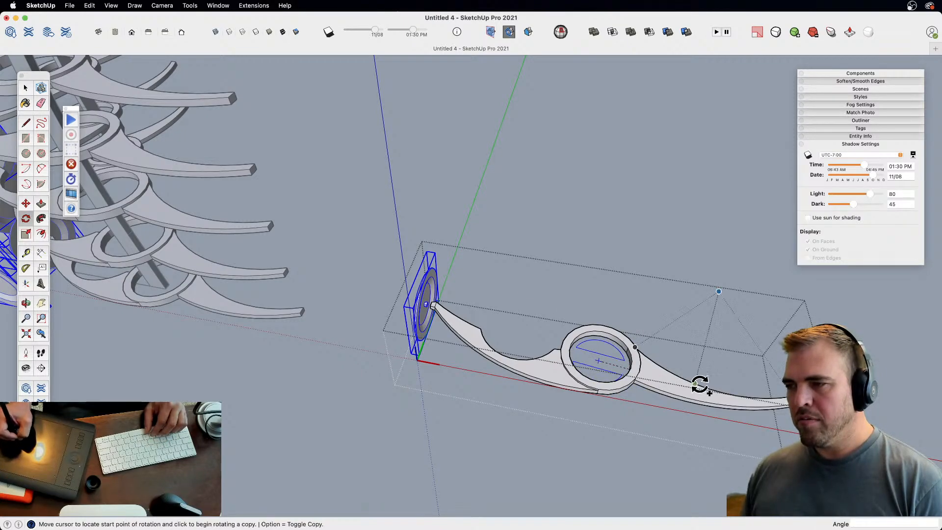
left_click(461, 382)
middle_click_drag(535, 333, 400, 378)
scroll(499, 332, "up", 3)
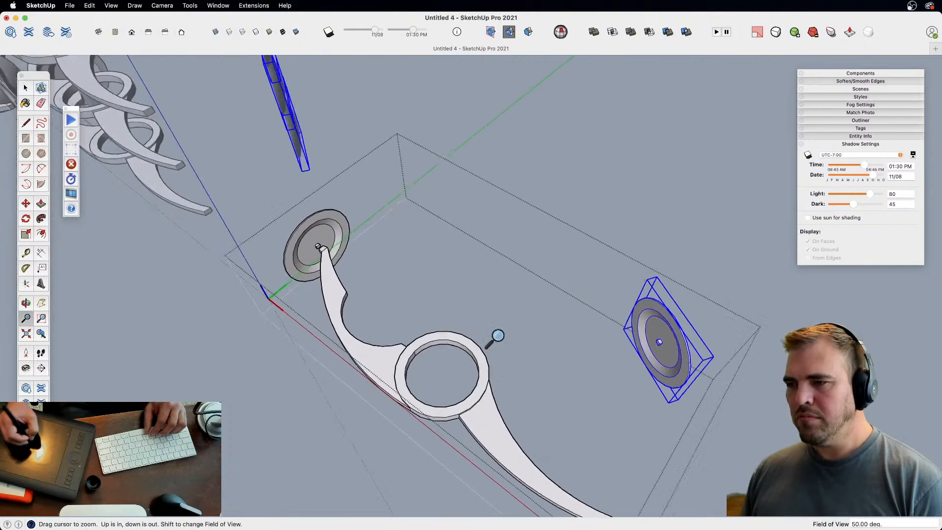
middle_click_drag(498, 332, 479, 233, "shift")
- Rotate a copy of the plain wing about 50 degrees around the ring's centre so its tip reaches the second disc
key("space")
left_click(505, 307)
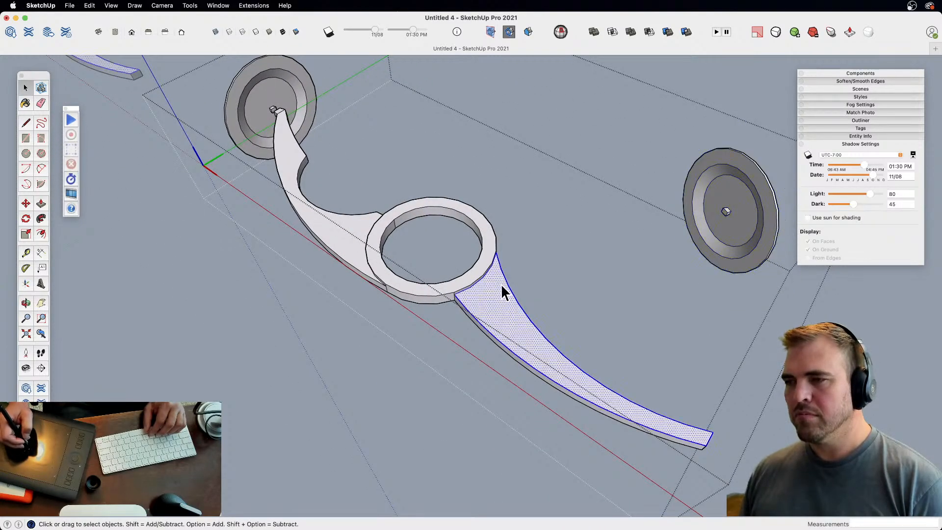
middle_click_drag(503, 294, 491, 338)
scroll(491, 338, "down", 3)
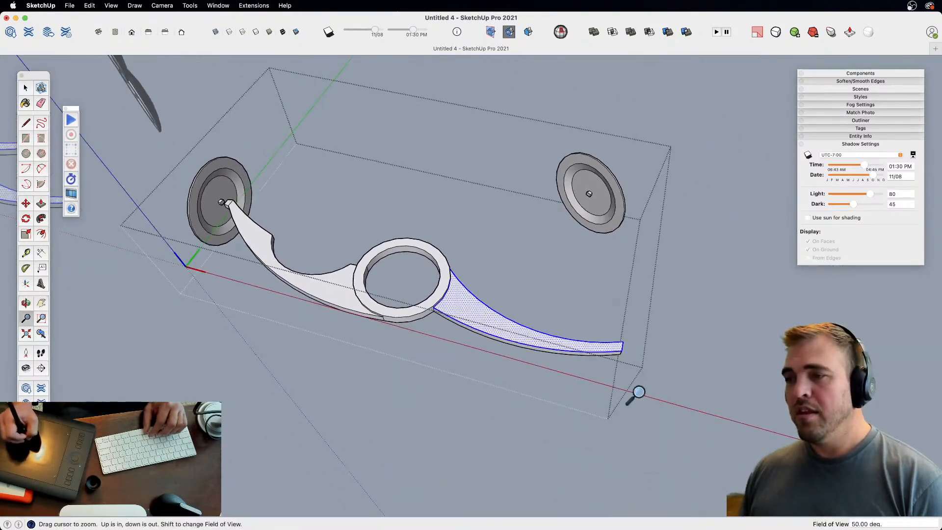
middle_click_drag(496, 296, 493, 340)
scroll(493, 340, "up", 3)
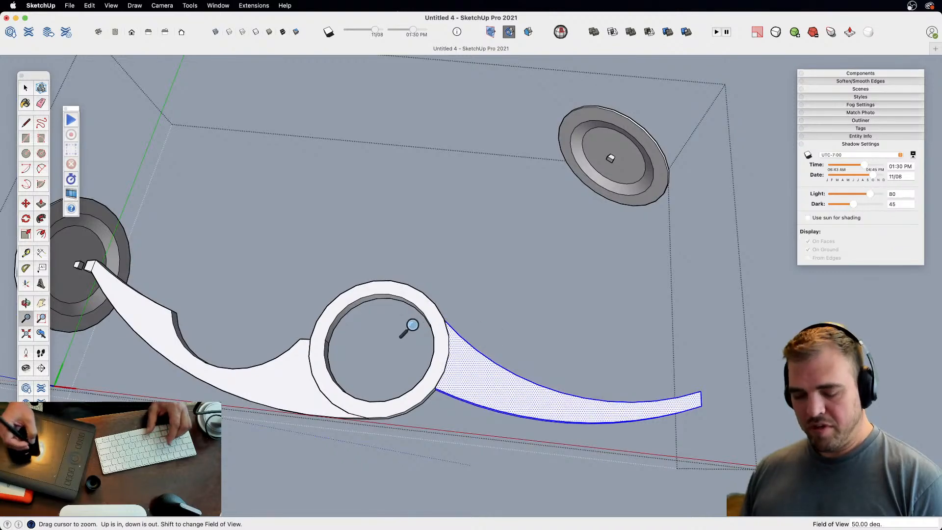
key("q")
left_click(382, 351)
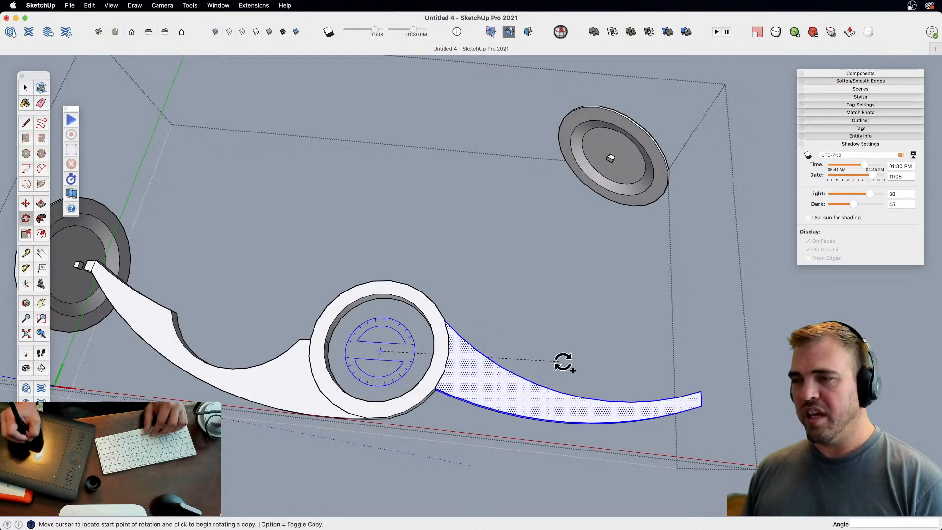
left_click(564, 361)
key("alt")
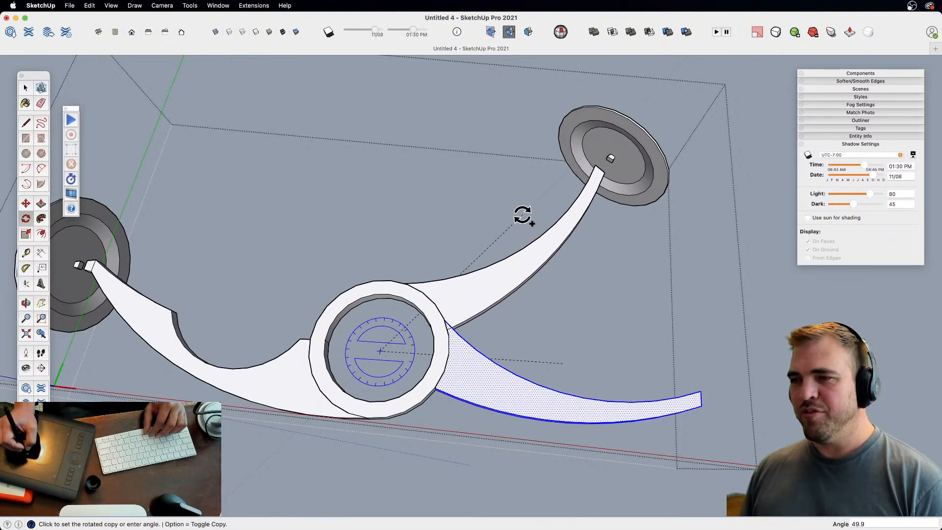
left_click(526, 210)
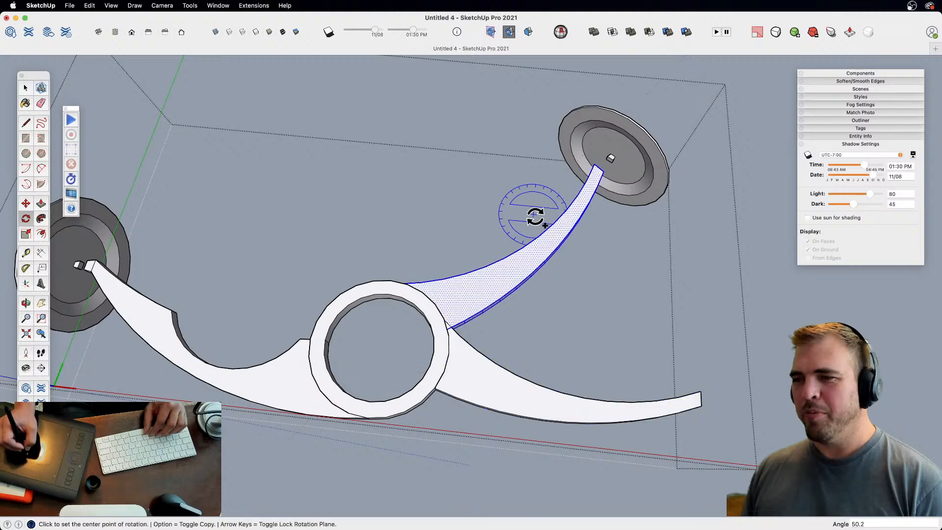
scroll(547, 309, "down", 5)
- Shorten the original plain wing by moving its end face inward toward the ring
key("space")
middle_click_drag(546, 309, 574, 340)
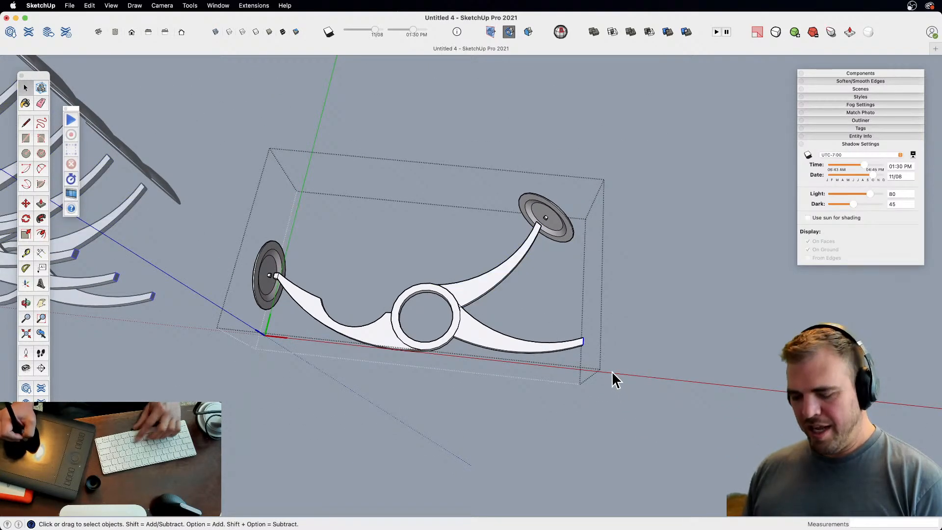
key("m")
left_click(612, 372)
key("z")
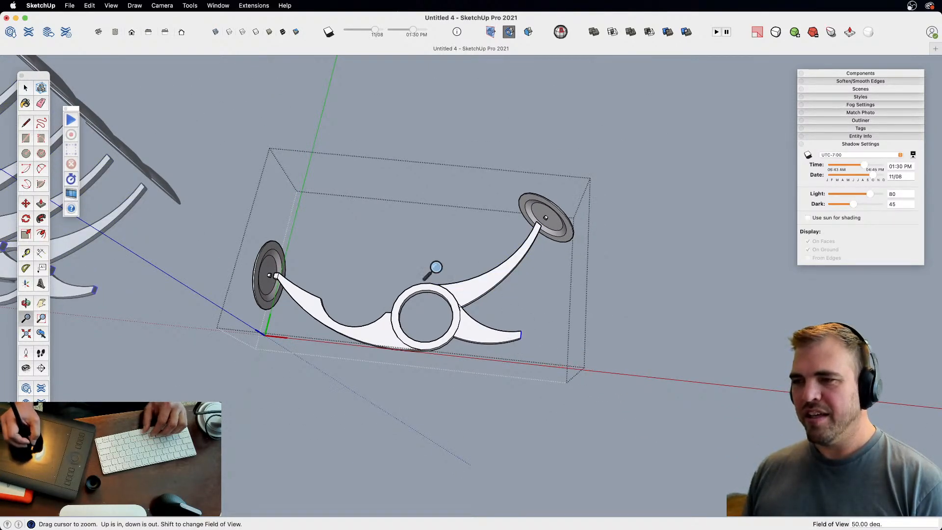
- Move the second disc inside the separate ring component so it sits against the tip of the copied wing
scroll(450, 314, "down", 5)
middle_click_drag(451, 314, 491, 345)
key("space")
scroll(567, 404, "up", 10)
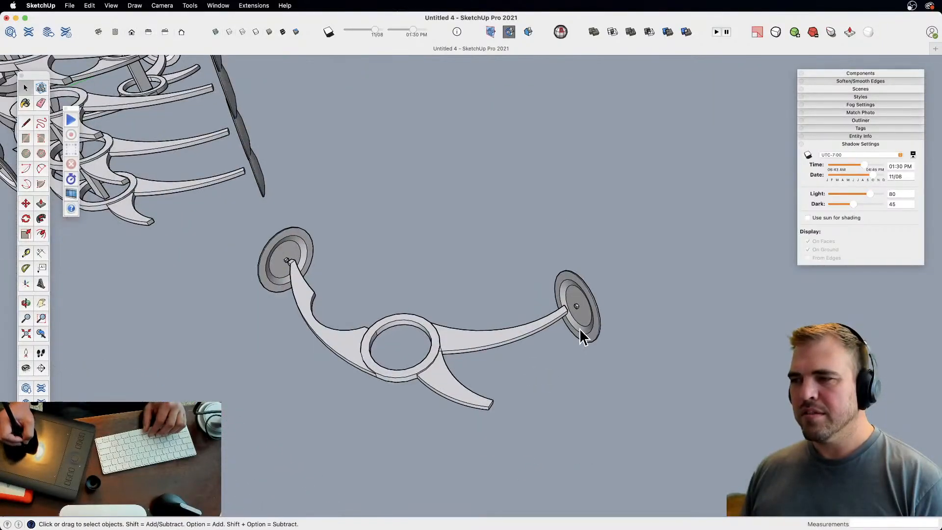
left_click(582, 328)
double_click(582, 320)
left_click(584, 325)
scroll(573, 344, "up", 5)
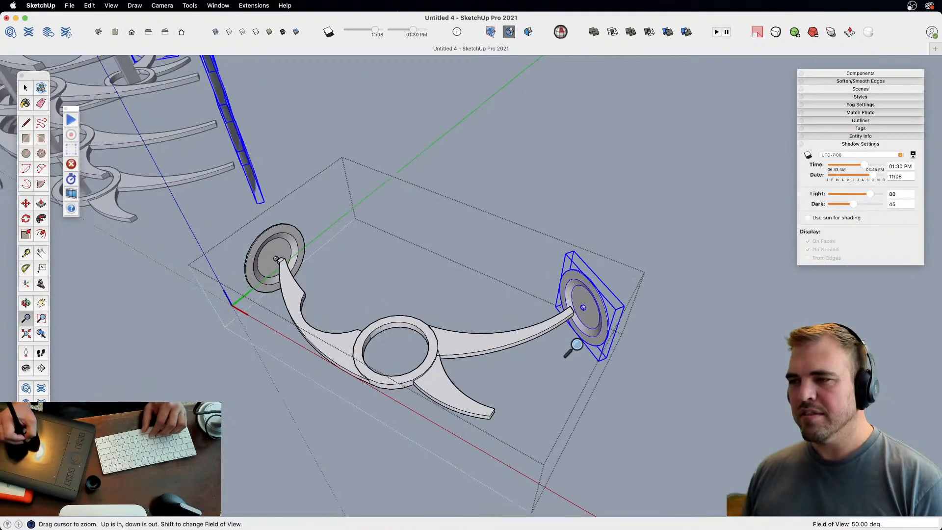
key("m")
left_click(596, 379)
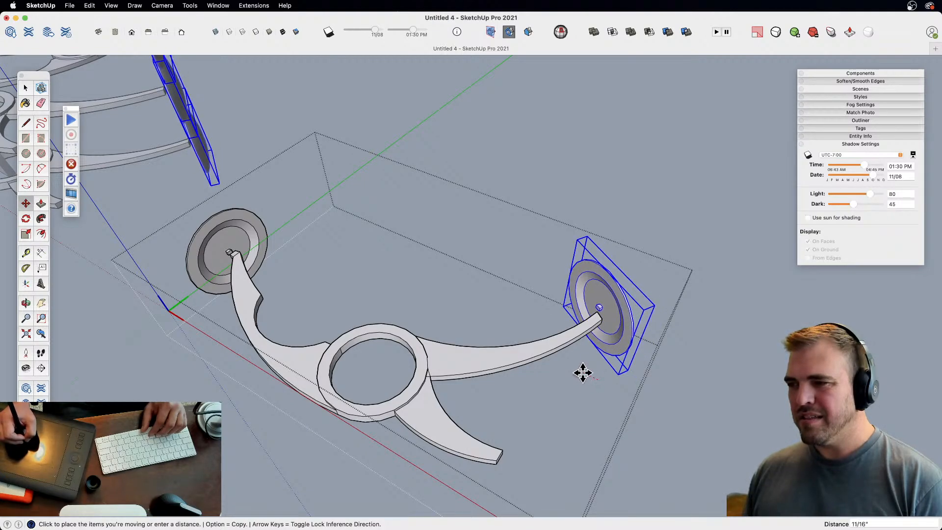
left_click(592, 376)
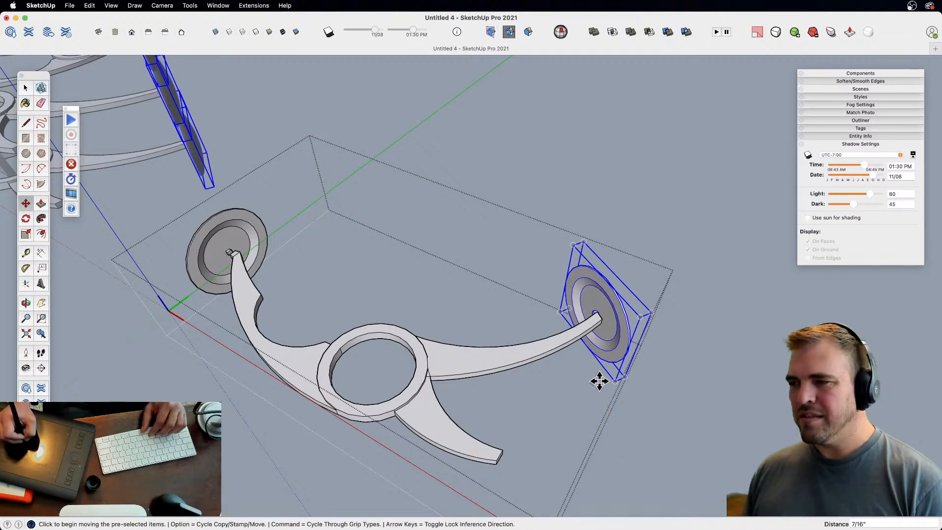
left_click(599, 381)
left_click(605, 385)
- Scale the second disc down uniformly about its centre
key("s")
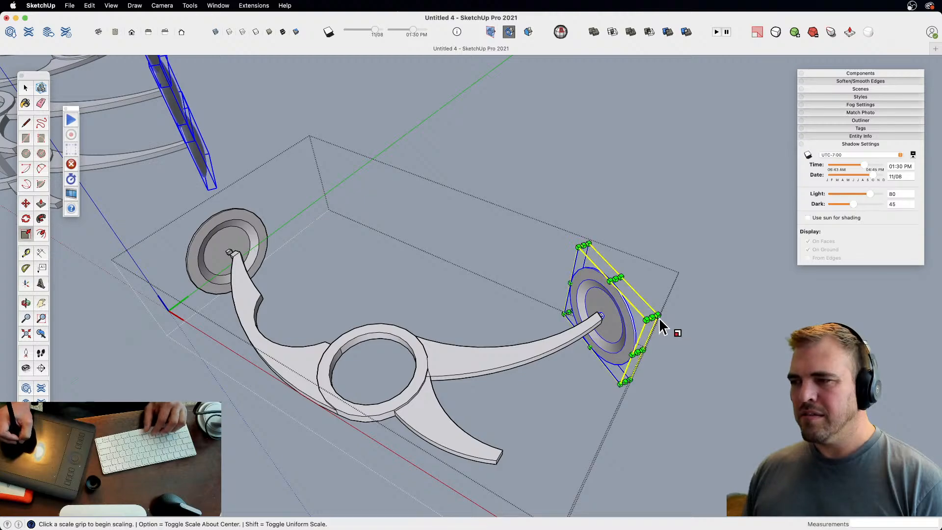
left_click(660, 318)
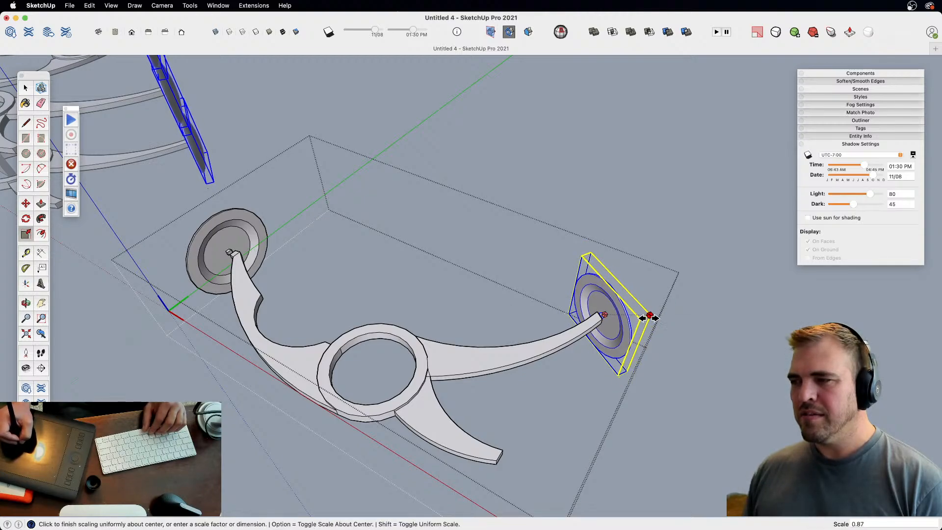
left_click(631, 324)
key("space")
left_click(587, 410)
- Examine the three-winged rings and resized discs on the curved legs from several angles
key("z")
left_click_drag(558, 240, 483, 415)
key("space")
key("z")
left_click_drag(409, 214, 417, 314)
middle_click_drag(430, 398, 587, 456, "shift")
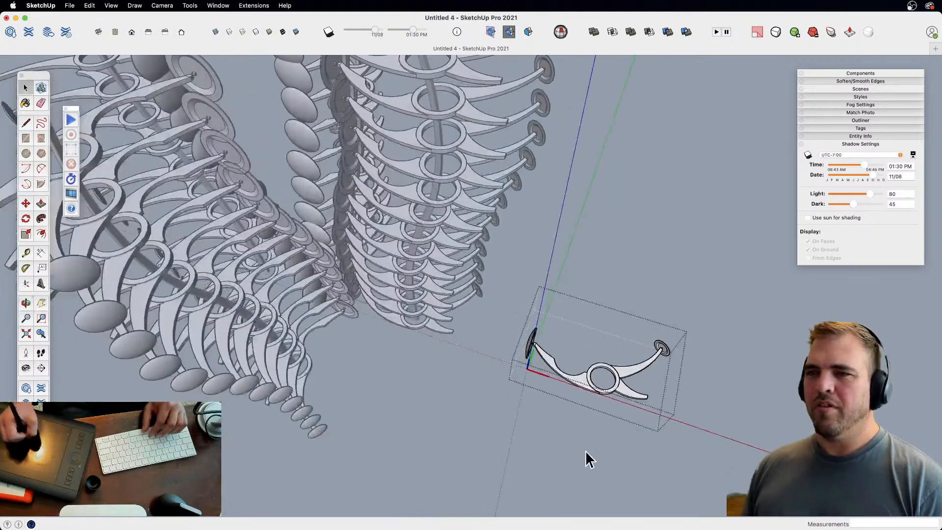
left_click(567, 428)
middle_click_drag(563, 425, 585, 389)
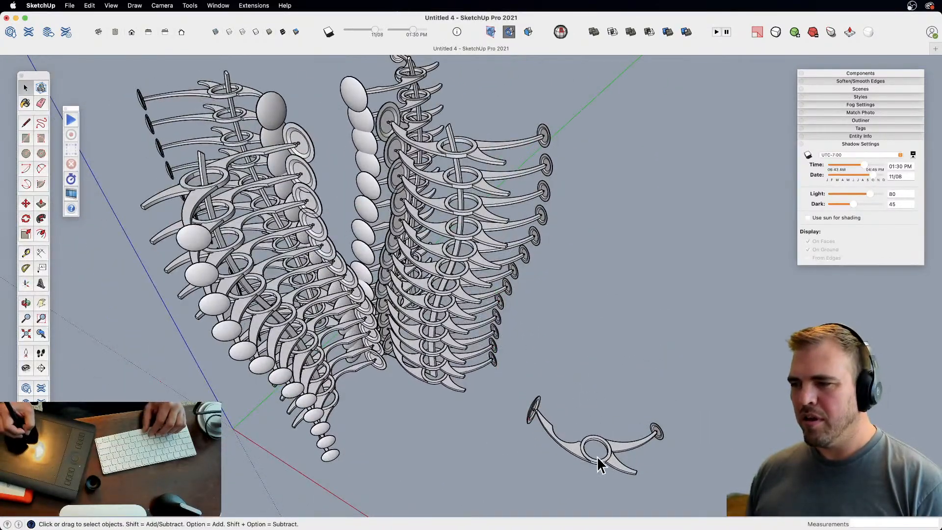
triple_click(613, 469)
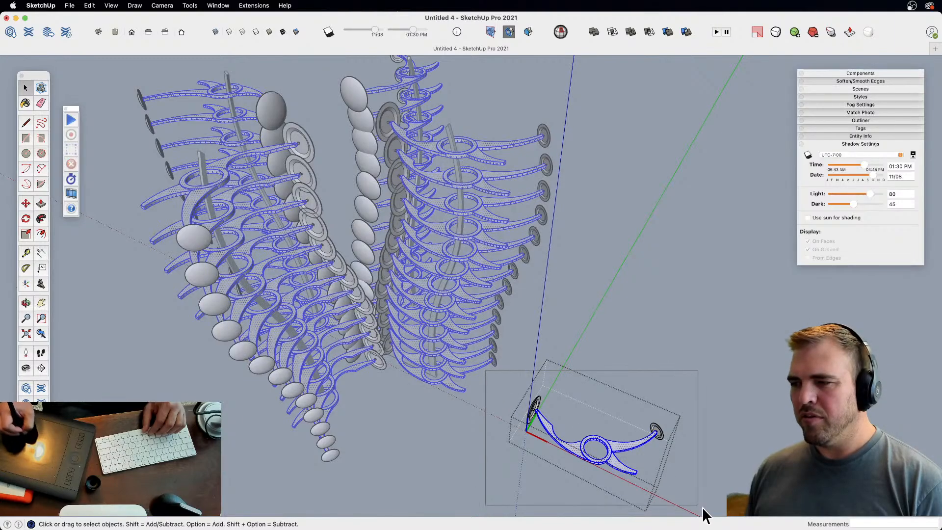
key("q")
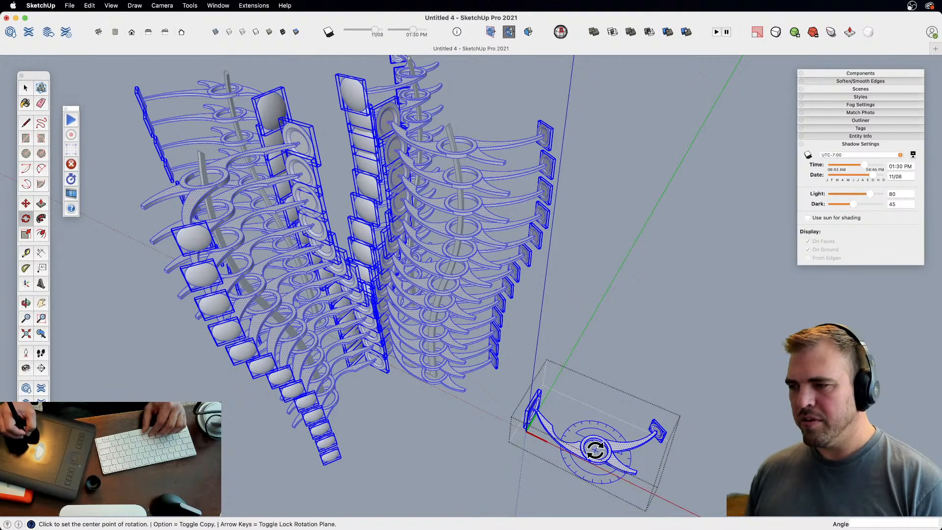
left_click(595, 449)
left_click(707, 490)
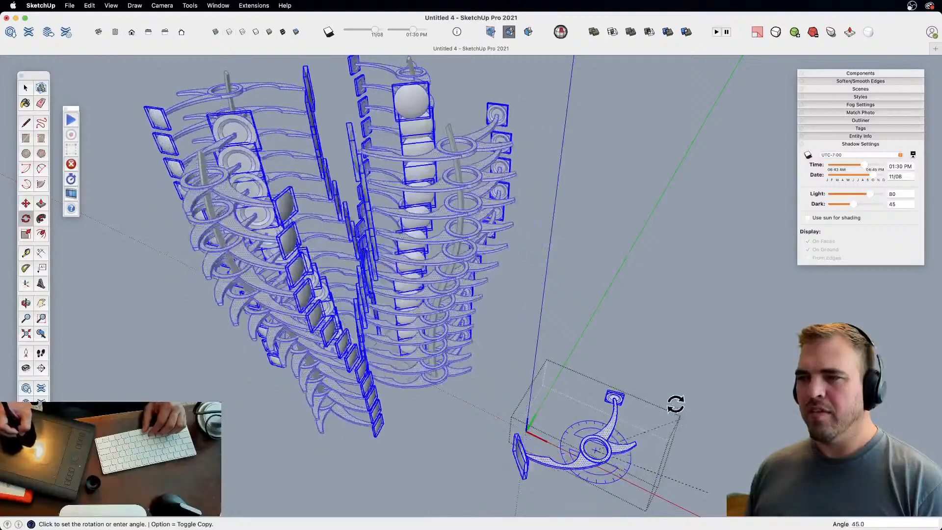
key("space")
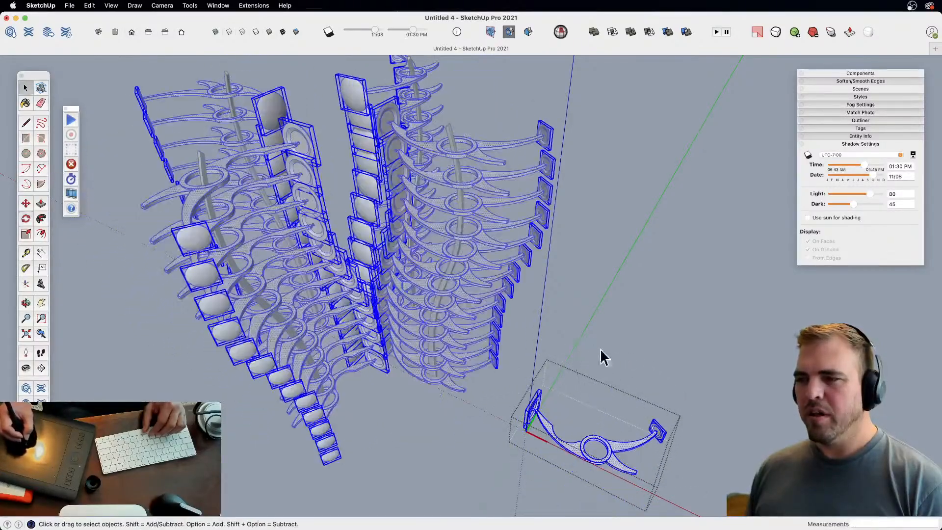
left_click(647, 365)
middle_click_drag(499, 333, 502, 367)
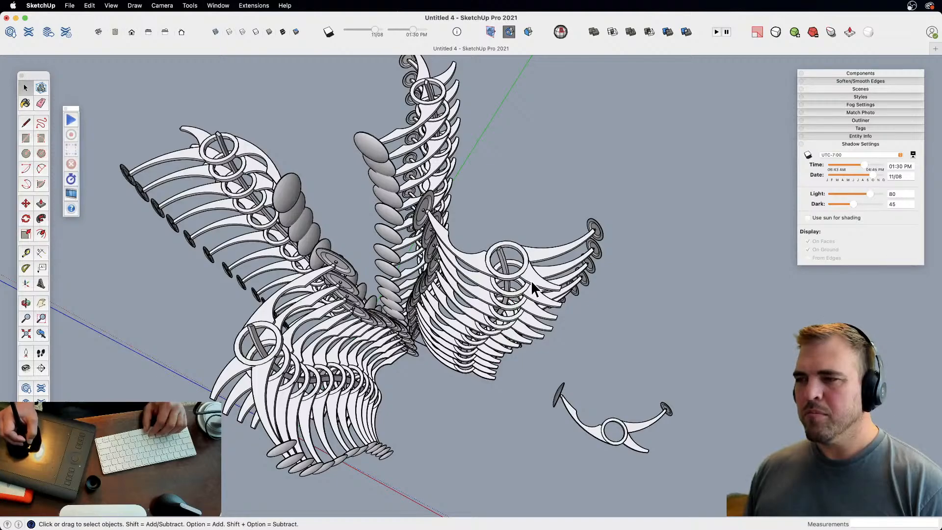
double_click(542, 287)
middle_click_drag(539, 285, 508, 243, "shift")
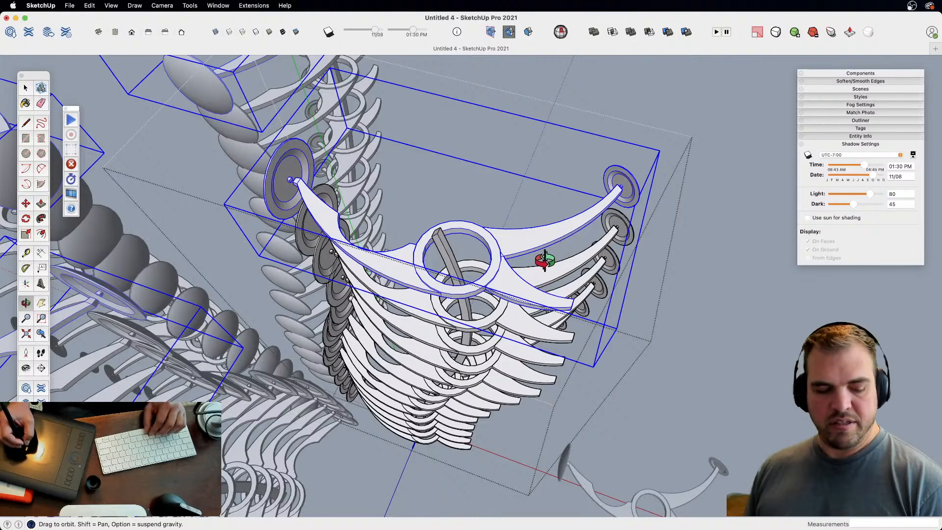
key("m")
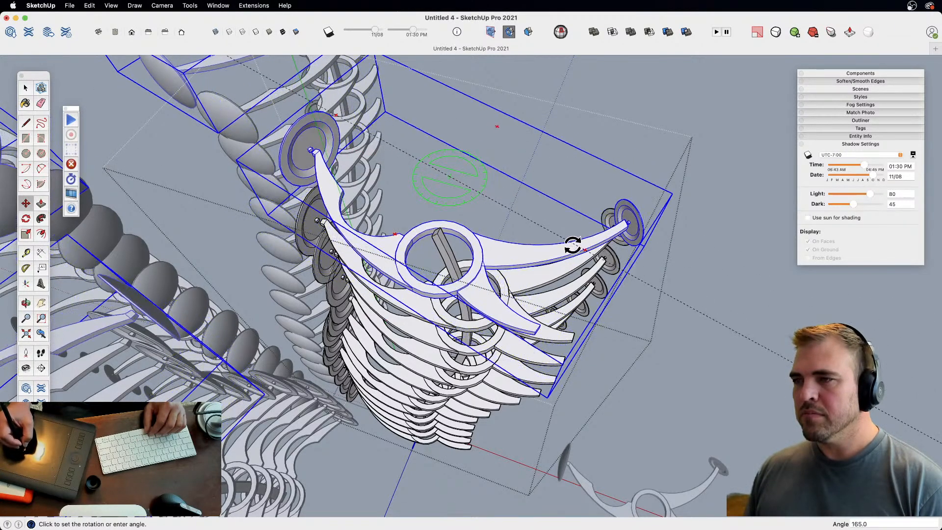
left_click(577, 245)
key("space")
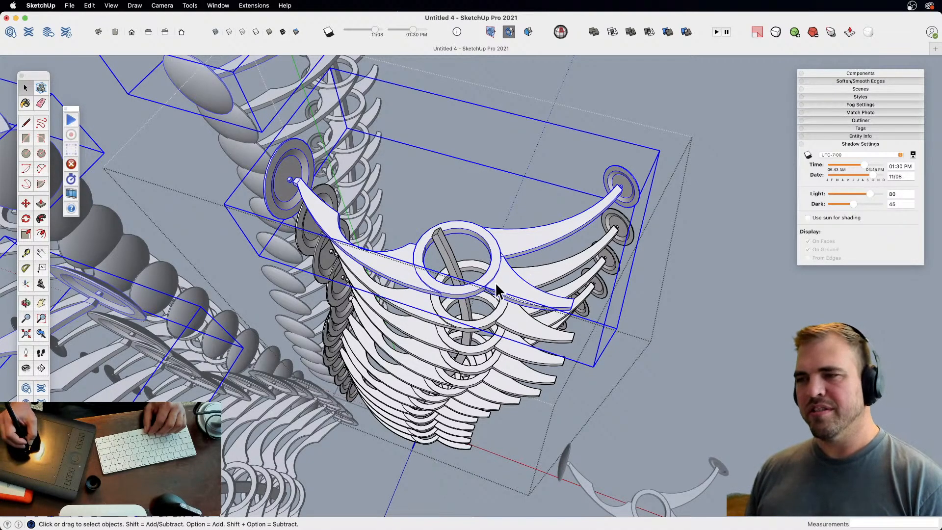
- Close the separate ring's opening with a face by drawing lines across it, including a full diameter and a radius from the centre
key("z")
left_click_drag(504, 305, 481, 437)
key("h")
left_click_drag(535, 415, 410, 292)
key("z")
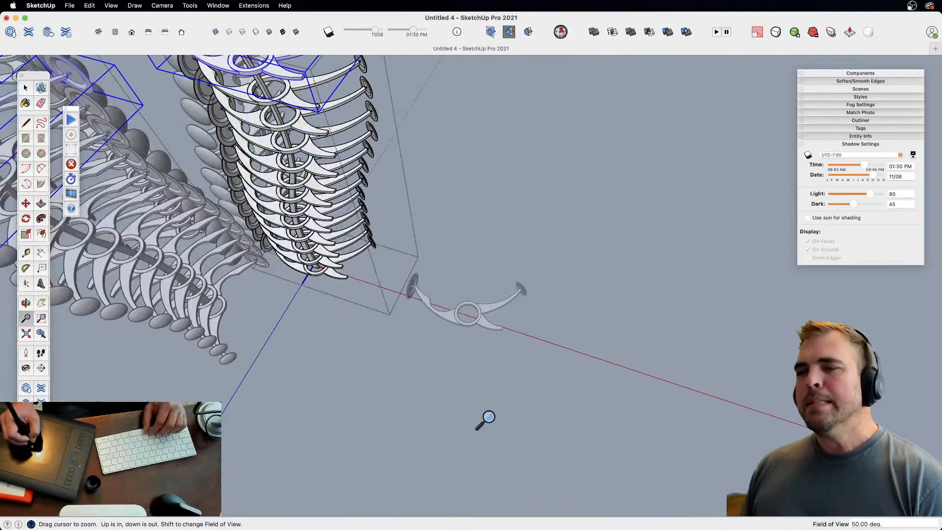
key("h")
left_click_drag(484, 419, 486, 256)
key("space")
key("z")
left_click_drag(485, 294, 456, 179)
key("h")
left_click_drag(494, 322, 492, 294)
key("l")
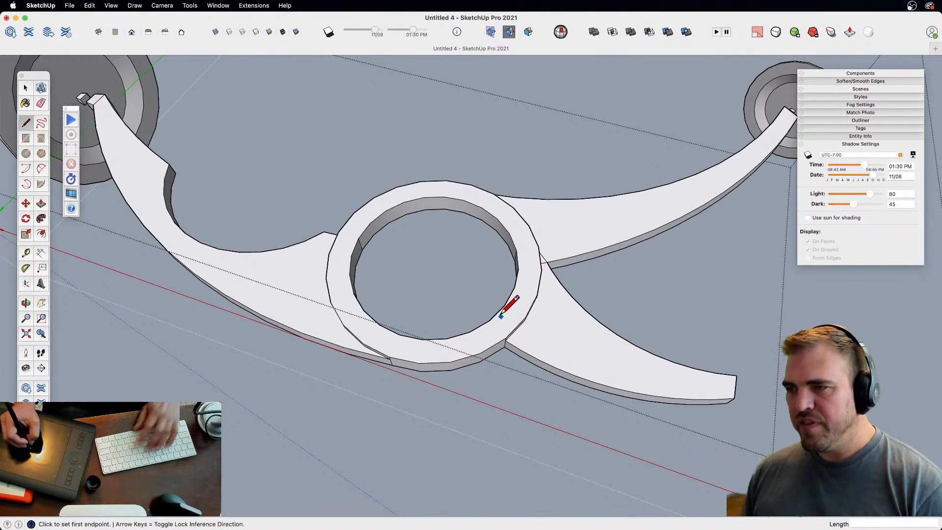
left_click(504, 305)
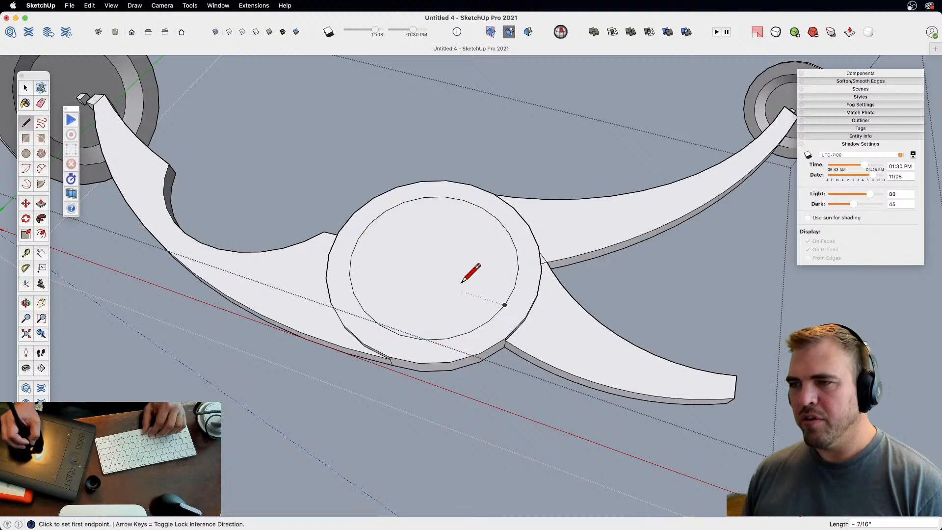
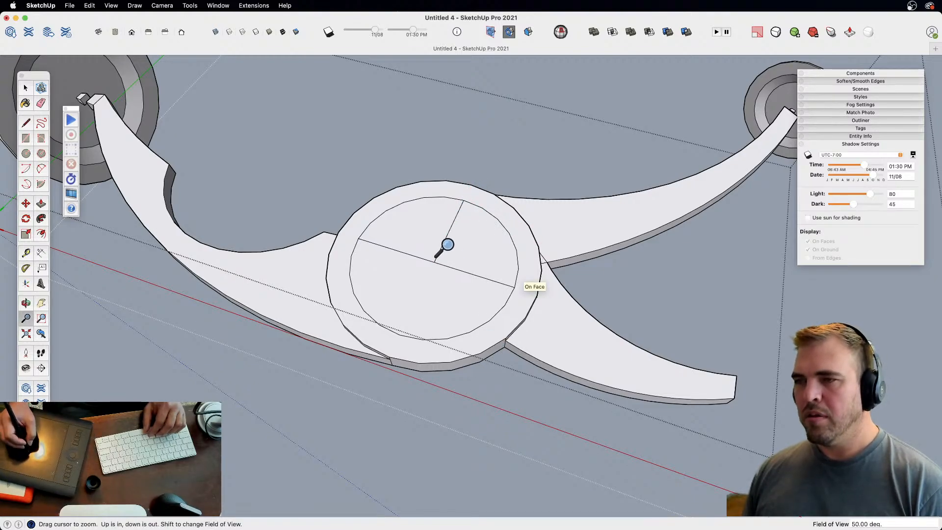
- Rotate a copy of the radius line 15 degrees about the ring's centre and array it 23 times around the circle
key("q")
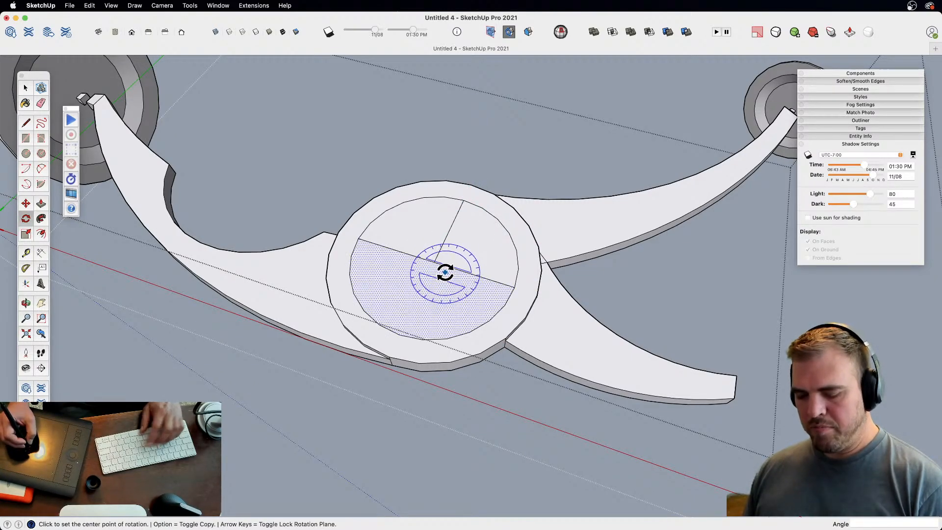
middle_click_drag(443, 269, 466, 320)
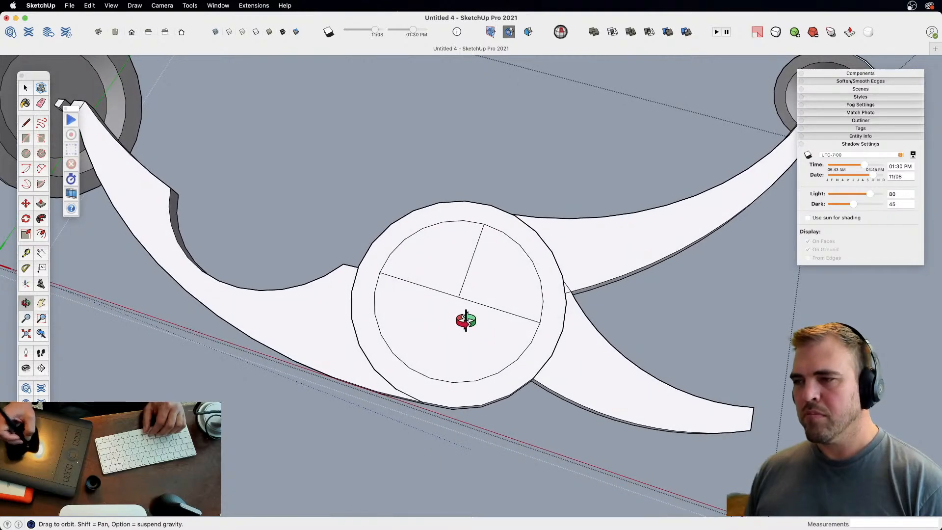
left_click(486, 299)
key("q")
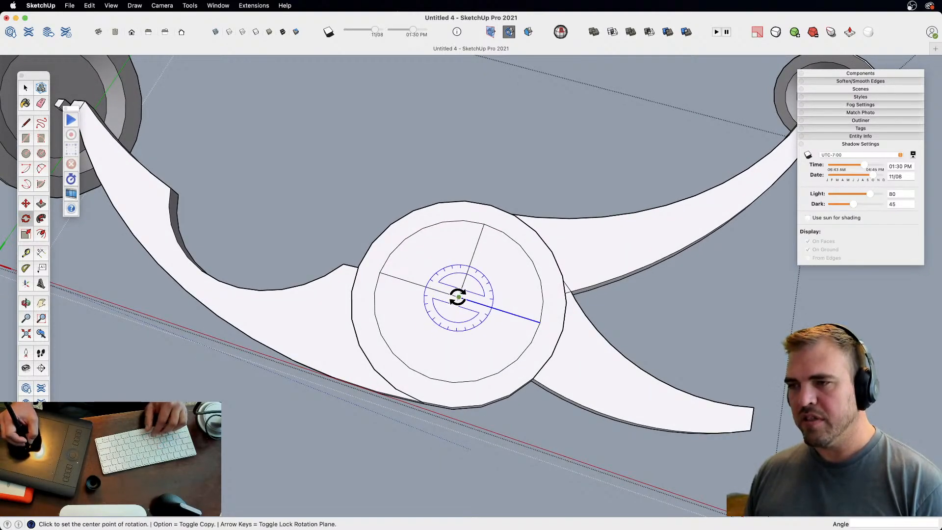
left_click(543, 301)
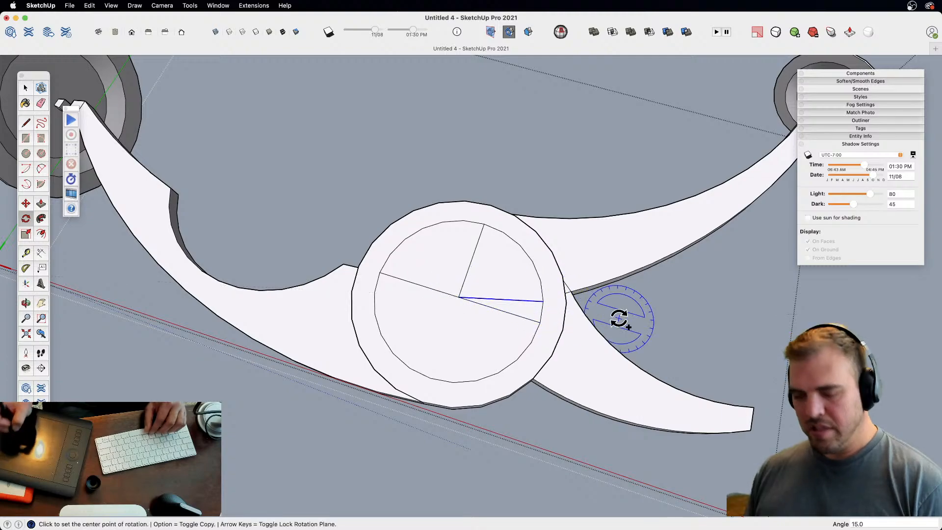
key("Return")
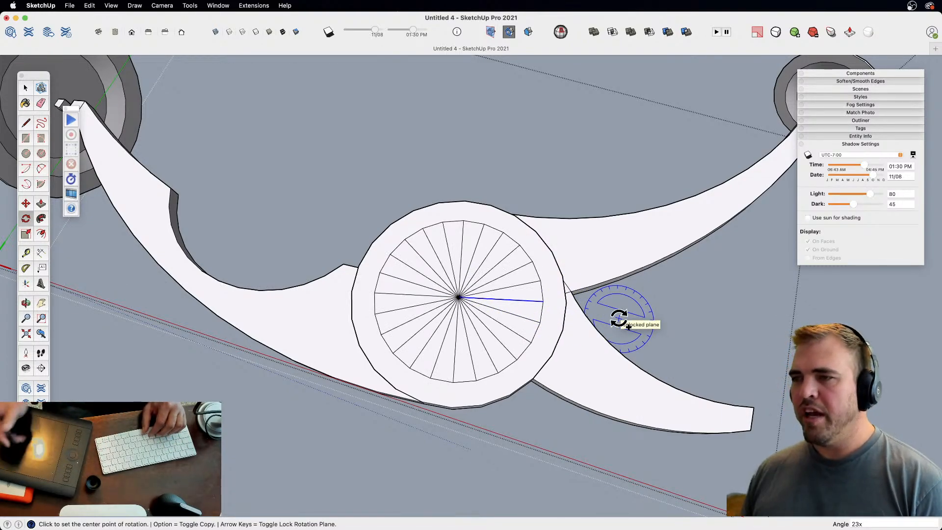
key("space")
key("z")
left_click_drag(441, 44, 490, 267)
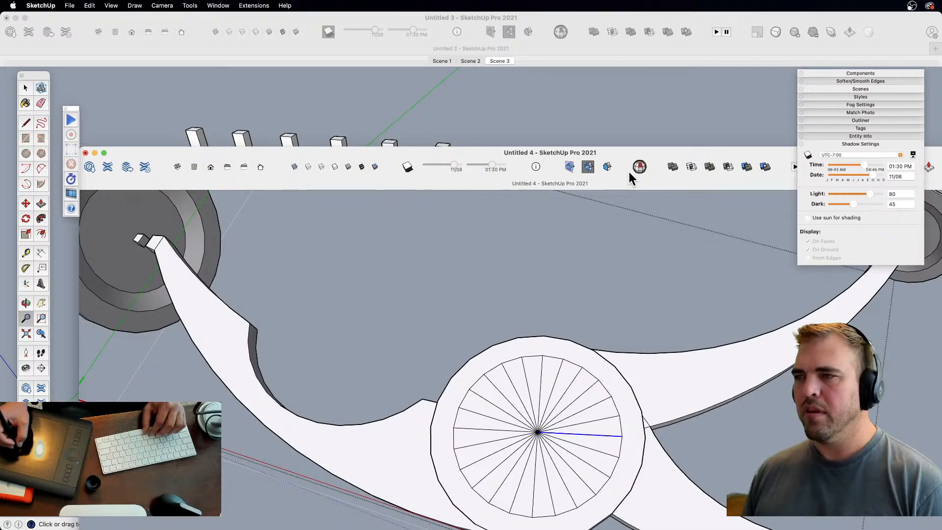
left_click_drag(630, 179, 551, 15)
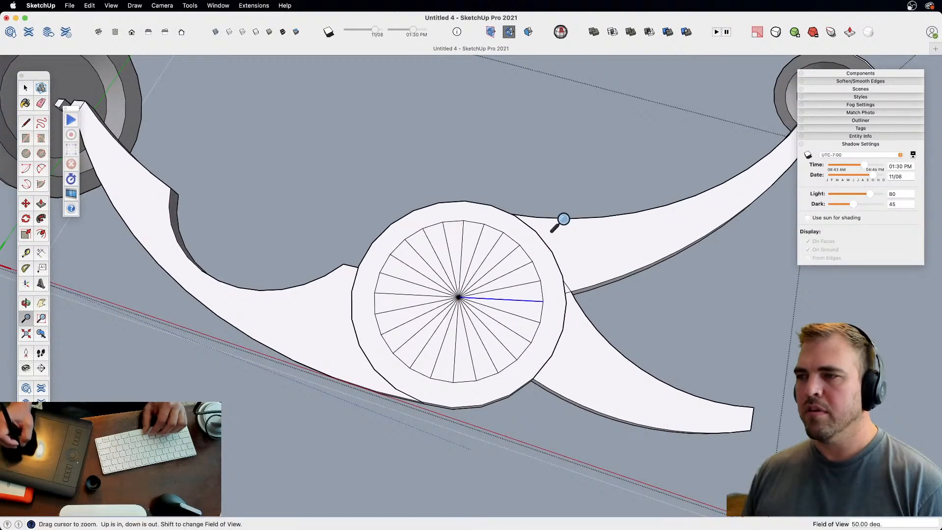
- Finish editing the separate spoked ring and return to the full model
left_click_drag(563, 219, 437, 400)
key("space")
middle_click_drag(368, 254, 340, 428, "shift")
left_click(507, 160)
key("z")
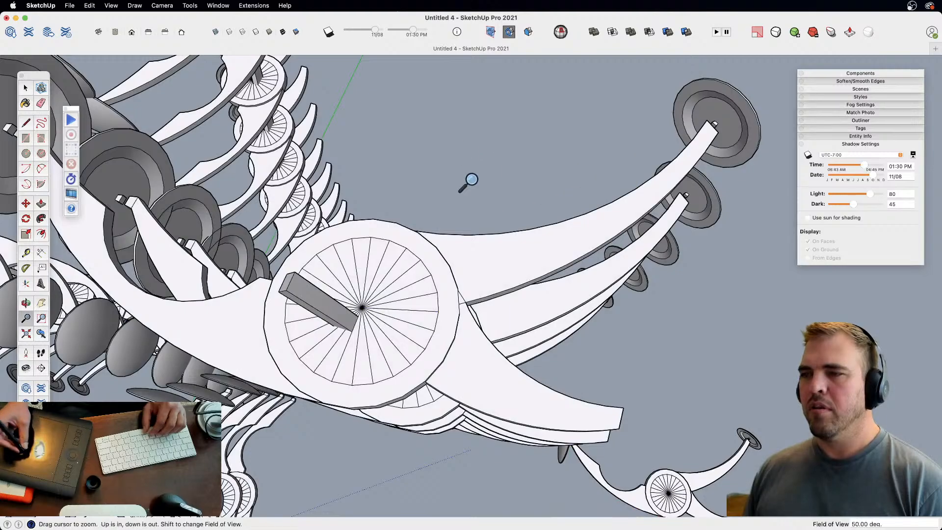
- Copy one complete stacked-ring leg along the red axis into the open space beyond the separate ring
left_click_drag(468, 182, 427, 446)
key("space")
left_click(461, 308)
key("z")
middle_click_drag(406, 390, 286, 359, "shift")
key("m")
left_click(429, 260)
key("alt")
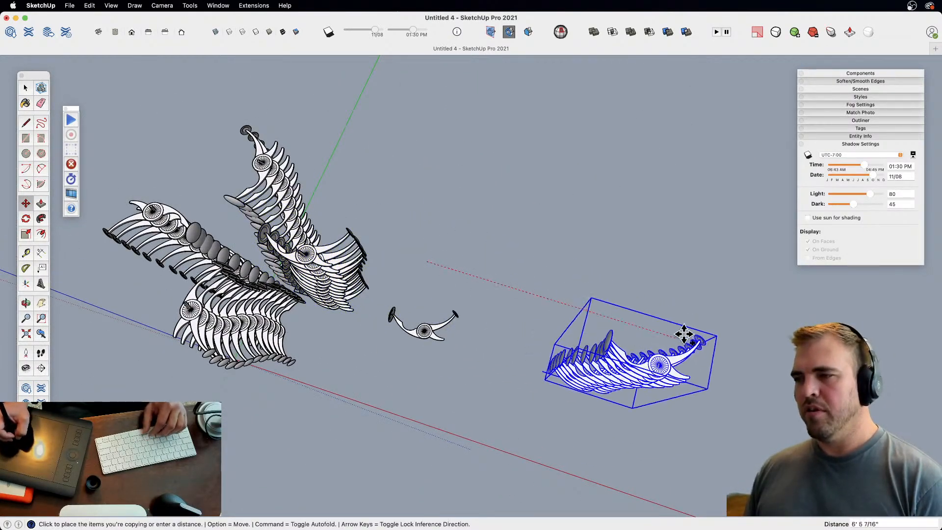
left_click(694, 319)
- Open the copied leg for editing
middle_click_drag(587, 364, 442, 314, "shift")
middle_click_drag(441, 314, 539, 255)
key("space")
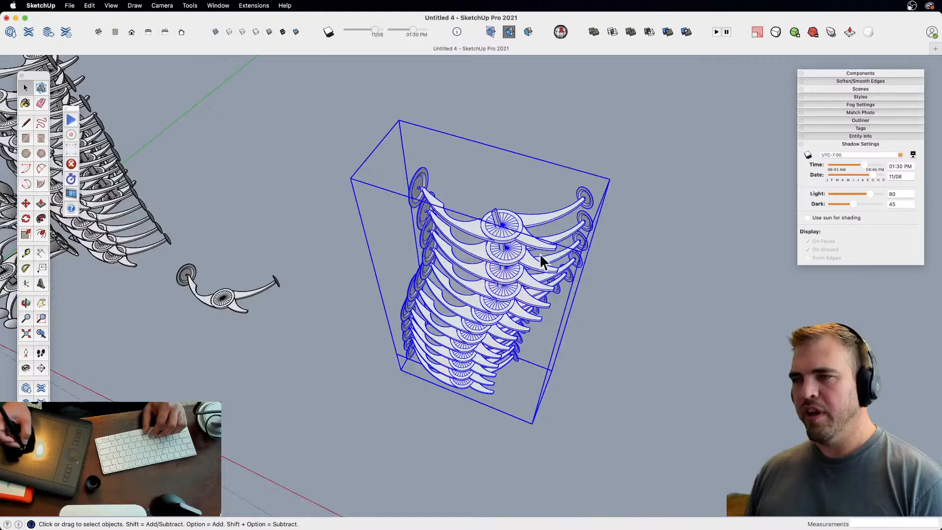
double_click(513, 232)
- Rotate the copied leg's top ring 15 degrees about its centre
left_click(512, 226)
middle_click_drag(503, 284, 484, 392)
key("z")
left_click_drag(484, 392, 486, 208)
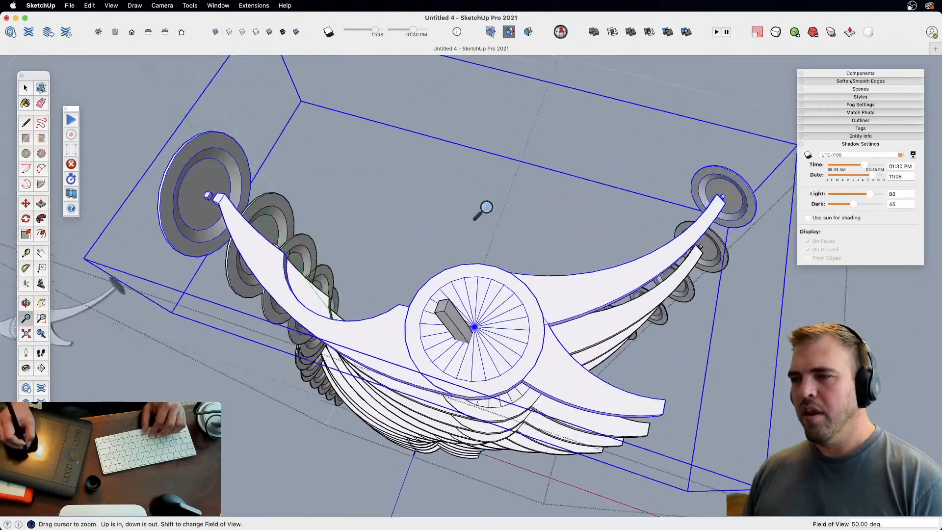
middle_click_drag(486, 208, 499, 385)
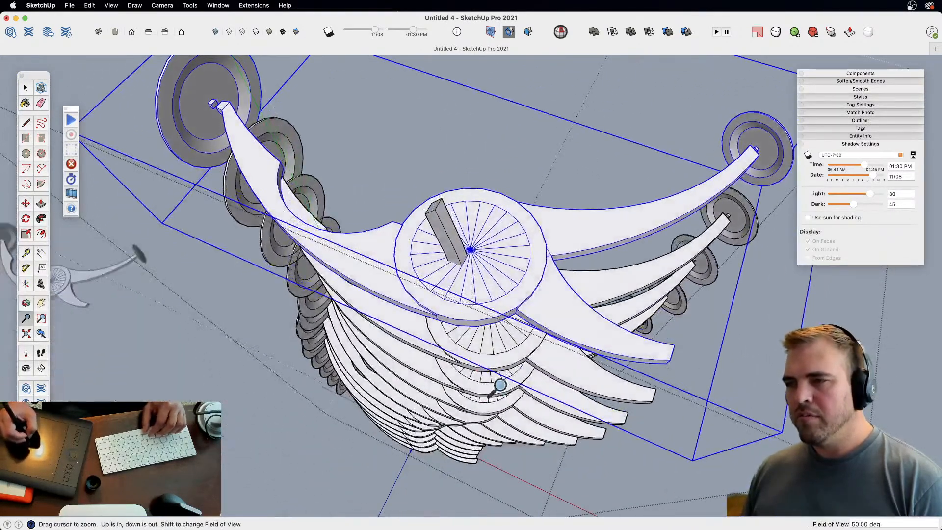
left_click_drag(499, 385, 488, 258)
key("q")
left_click(471, 242)
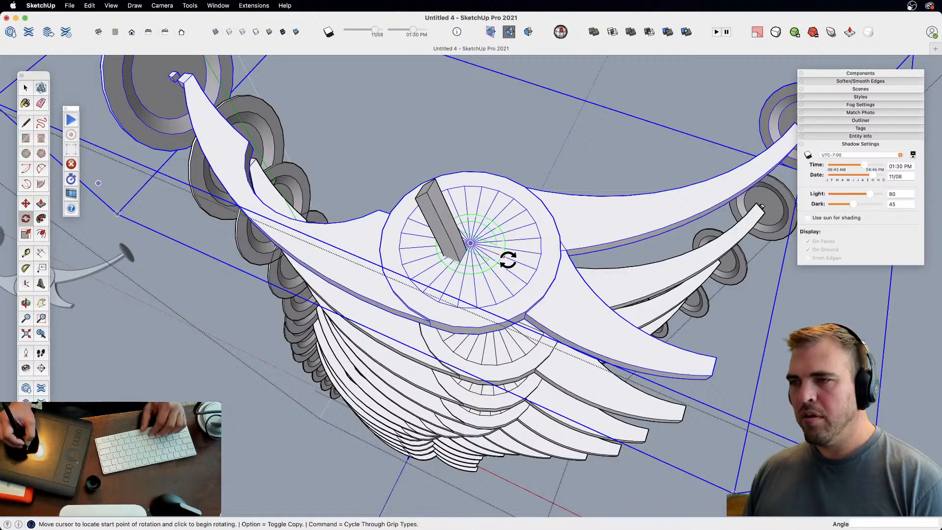
left_click(536, 270)
left_click(542, 254)
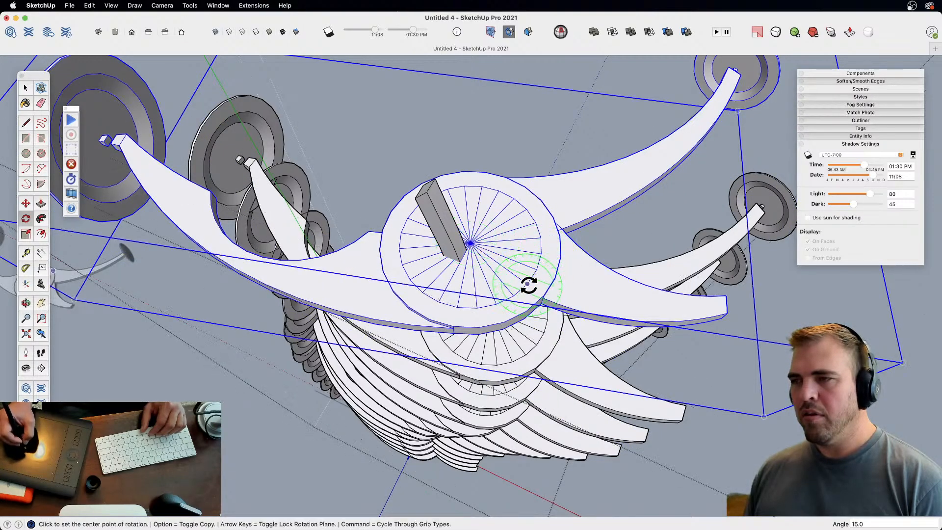
- Rotate the second ring from the top of the copied leg about its spoke centre
key("space")
middle_click_drag(524, 352, 487, 311)
left_click(479, 296)
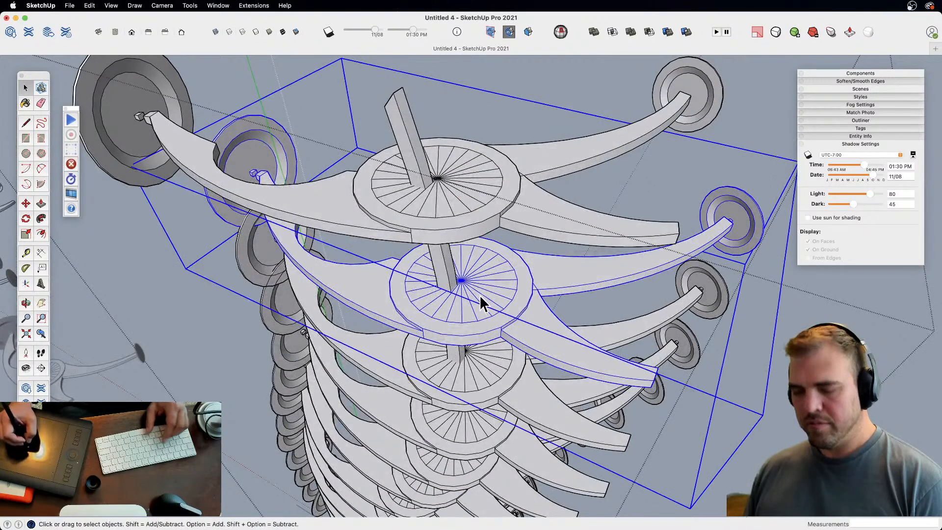
key("q")
left_click(461, 281)
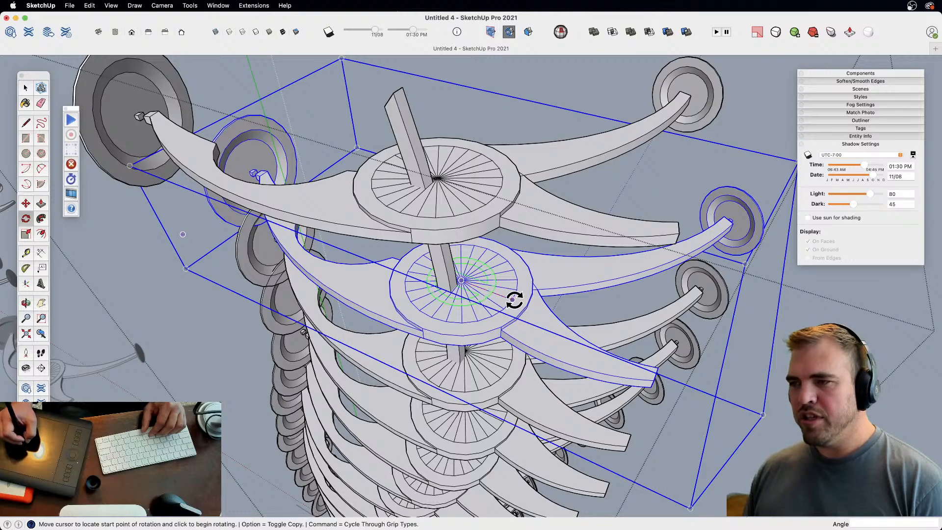
left_click(514, 300)
left_click(517, 280)
- Delete the straight bar running through the centres of the copied leg's rings
middle_click_drag(487, 323, 471, 290, "shift")
scroll(471, 245, "up", 5)
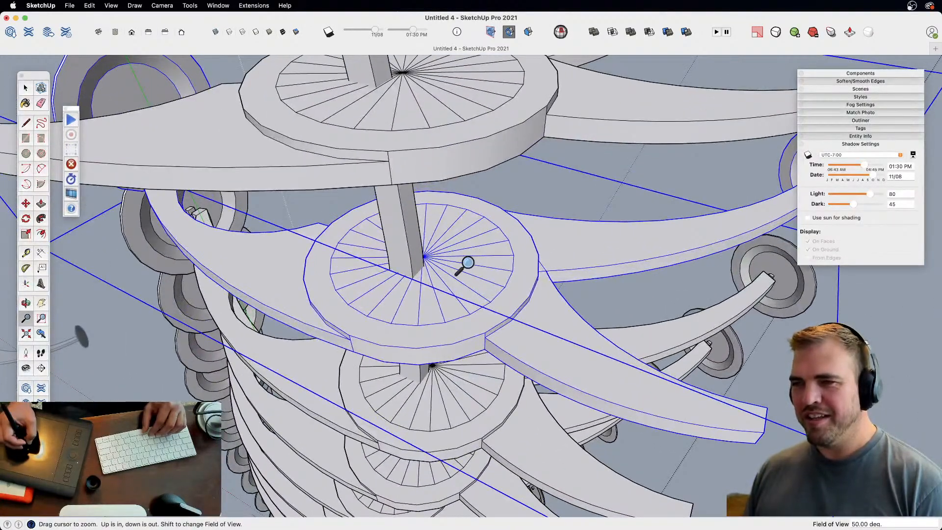
key("space")
left_click(414, 254)
key("Delete")
- Rotate the third ring from the top of the copied leg about its spoke centre
left_click(467, 281)
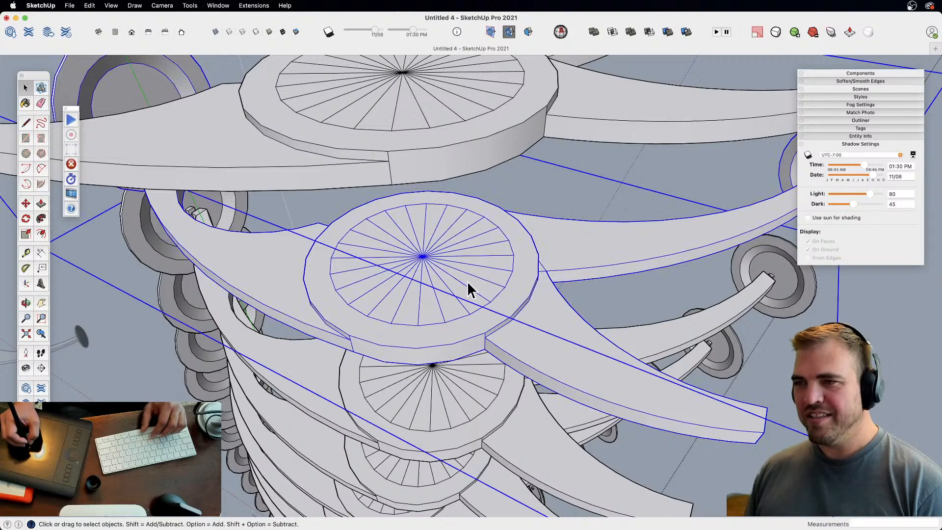
key("q")
left_click(423, 256)
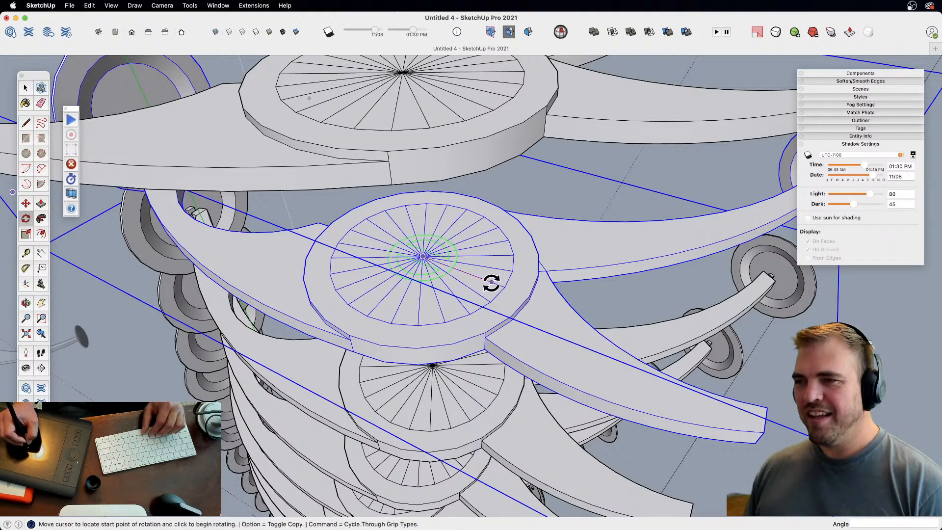
left_click(502, 240)
- Rotate the fourth ring from the top about its centre, further than the ring above it
key("space")
middle_click_drag(479, 399, 458, 235)
scroll(446, 255, "up", 3)
key("q")
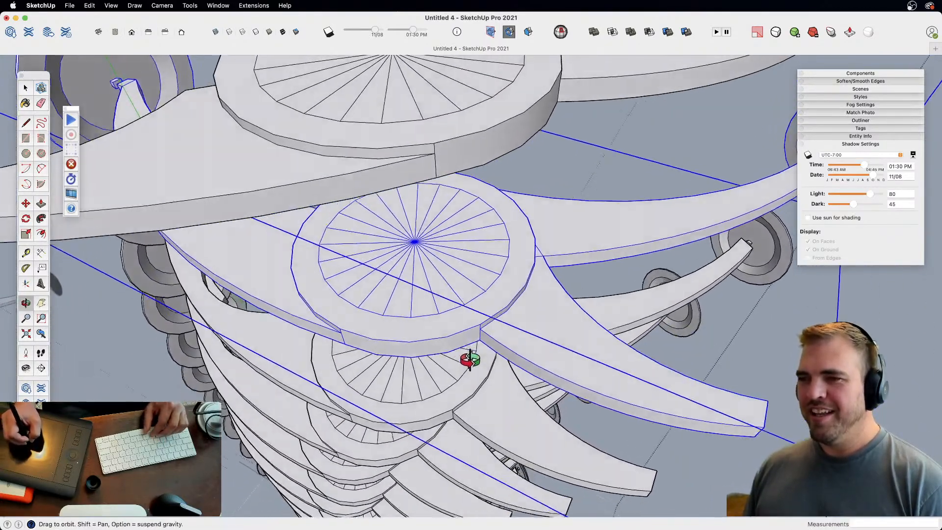
left_click(413, 240)
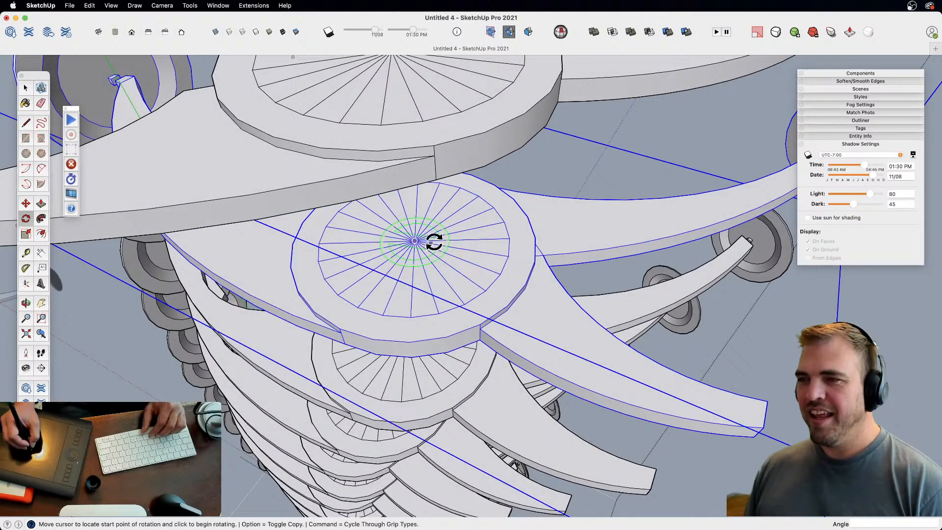
left_click(498, 274)
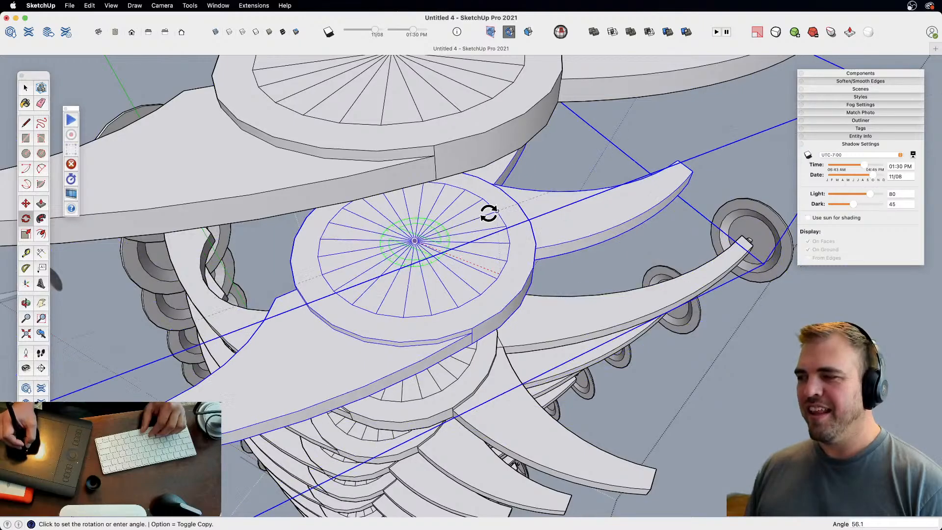
left_click(478, 211)
- Rotate the fifth ring from the top about its centre, continuing the progressive twist down the copied leg
middle_click_drag(473, 313, 463, 236, "shift")
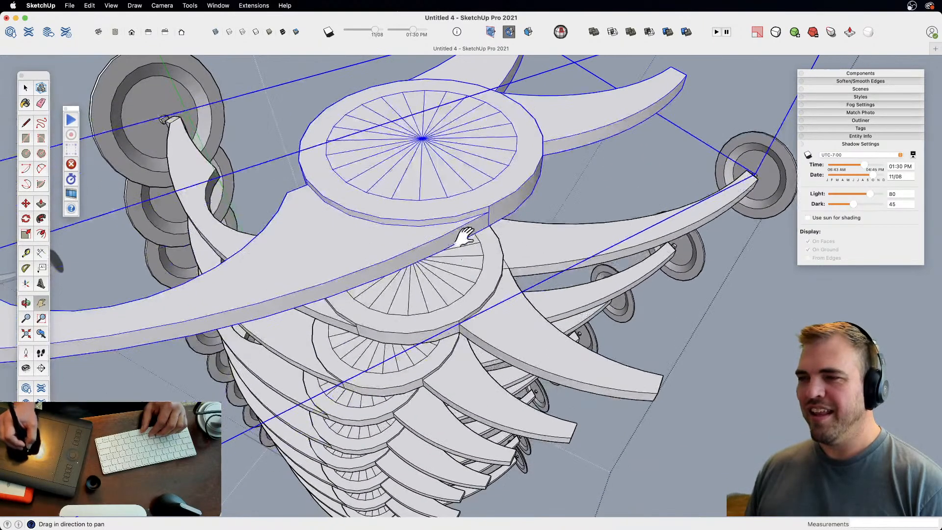
key("space")
left_click(447, 309)
middle_click_drag(447, 309, 428, 258)
scroll(420, 273, "up", 5)
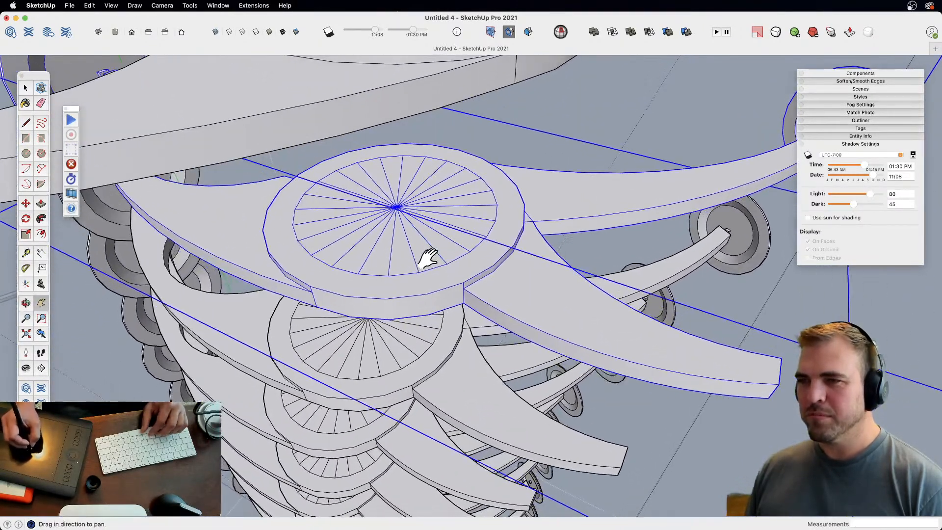
key("q")
left_click(396, 207)
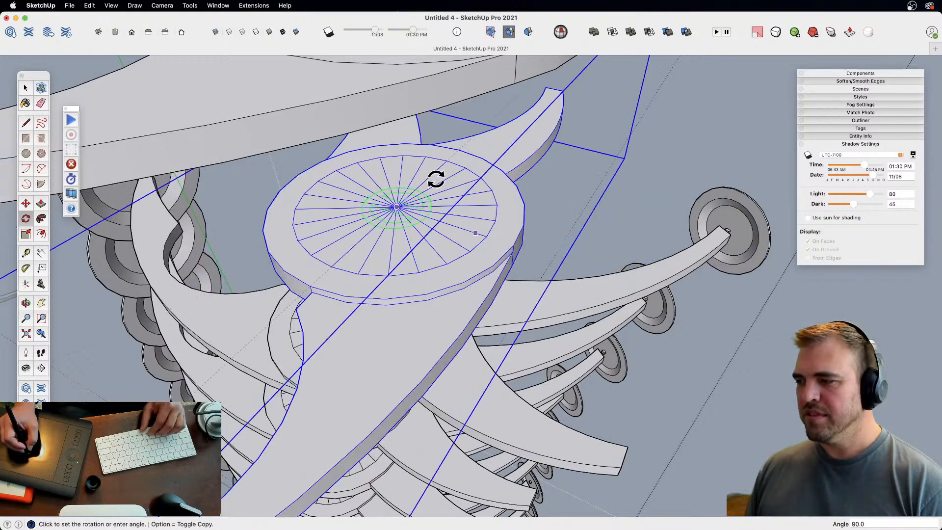
left_click(454, 180)
- Rotate the sixth ring from the top of the copied leg 90 degrees about its centre
middle_click_drag(446, 296, 436, 200, "shift")
key("space")
middle_click_drag(426, 248, 399, 225)
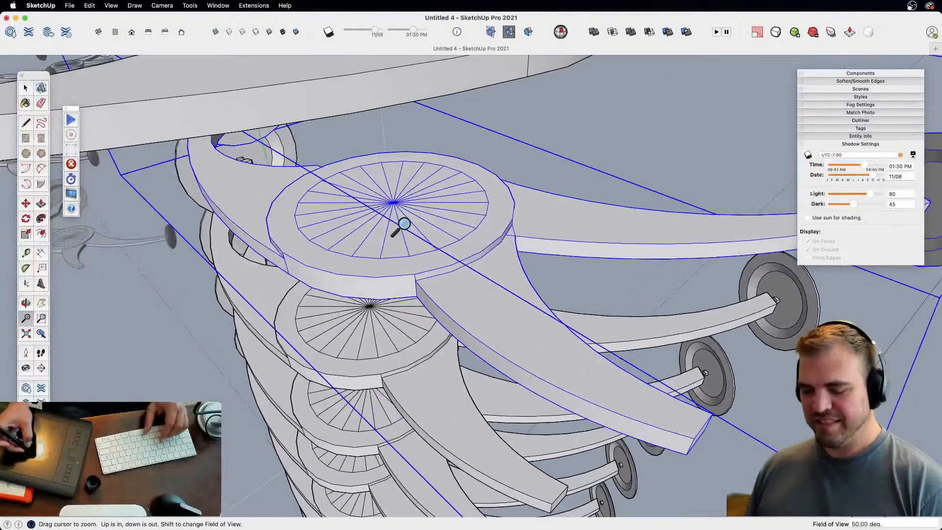
key("q")
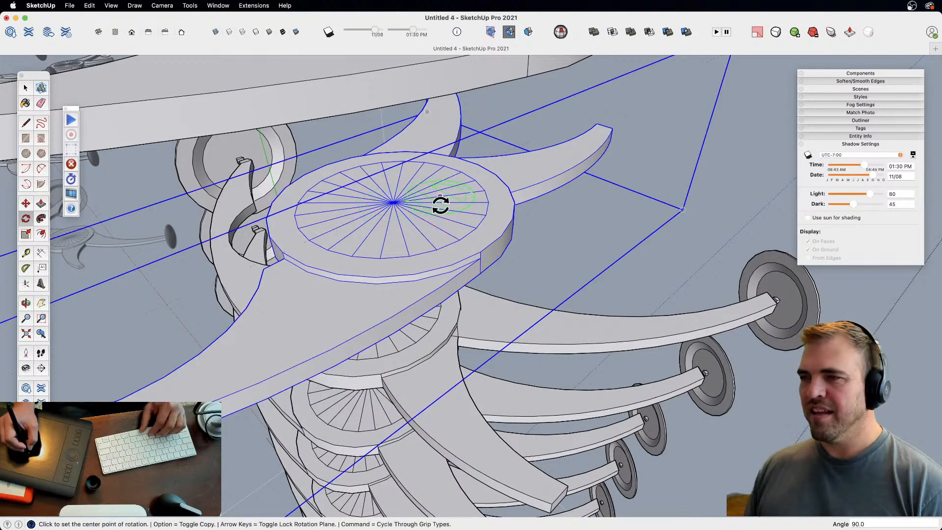
- Rotate the seventh ring from the top about its centre, continuing the twist of the copied leg
middle_click_drag(426, 241, 430, 125, "shift")
key("space")
left_click(410, 227)
key("z")
left_click_drag(409, 240, 402, 216)
key("space")
left_click(404, 234)
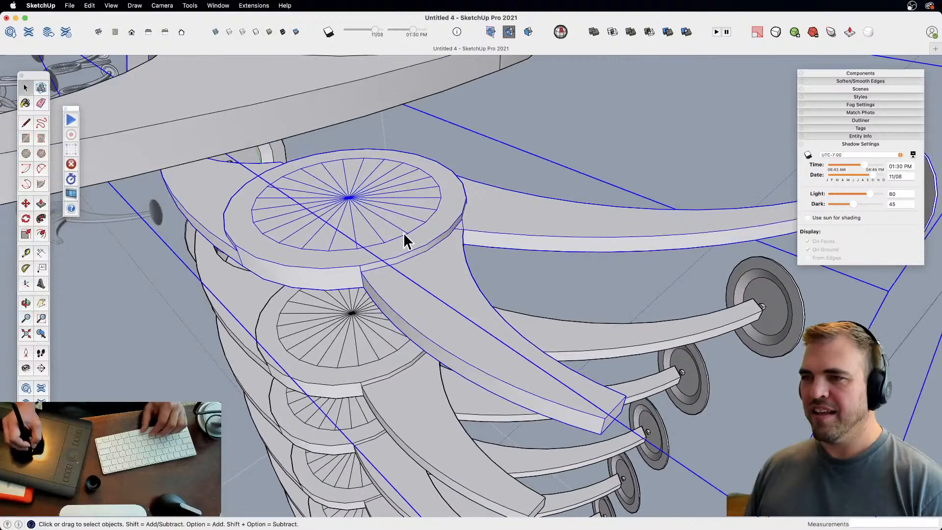
middle_click_drag(403, 239, 441, 283, "shift")
key("q")
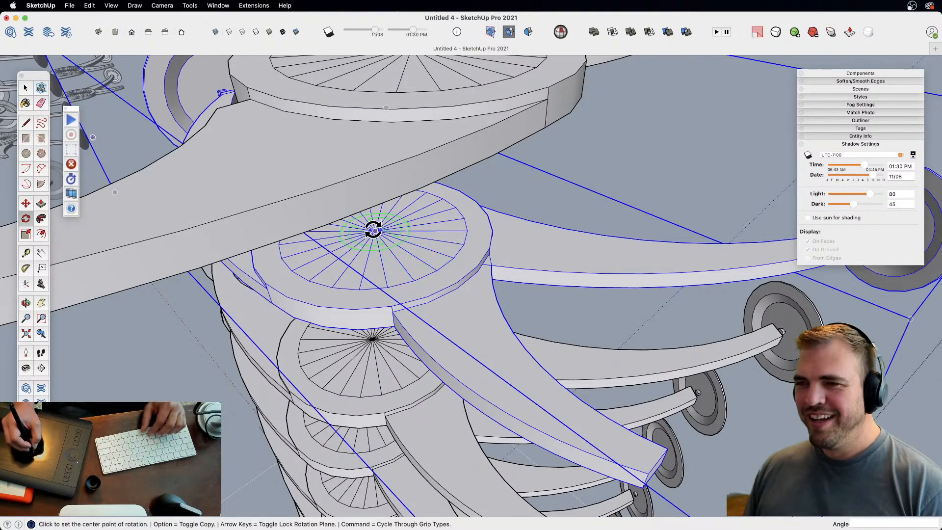
left_click(419, 259)
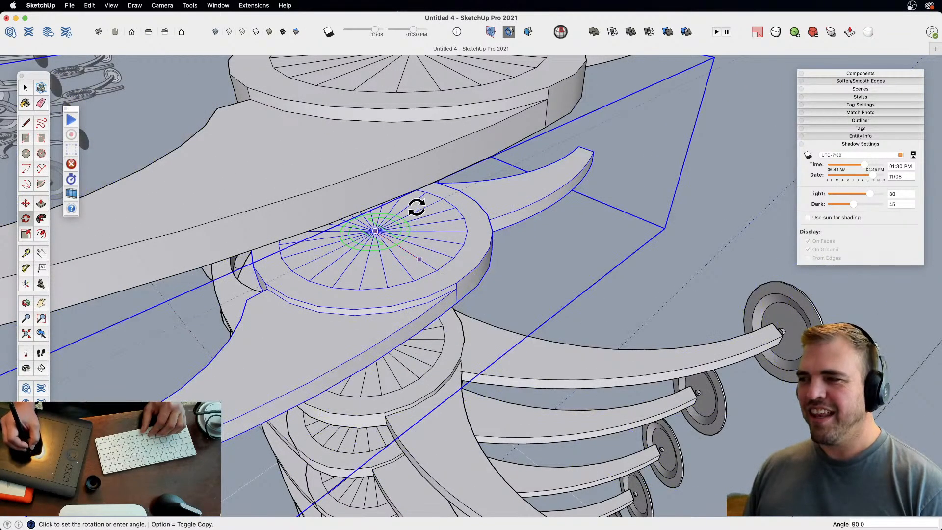
- Rotate the eighth ring from the top of the copied leg about its spoke centre
middle_click_drag(408, 287, 422, 97, "shift")
scroll(387, 207, "up", 3)
mouse_move(410, 267)
middle_mouse_down("shift")
mouse_move(388, 235)
mouse_move(408, 235)
mouse_move(424, 257)
middle_mouse_up("shift")
left_click(386, 206)
key("q")
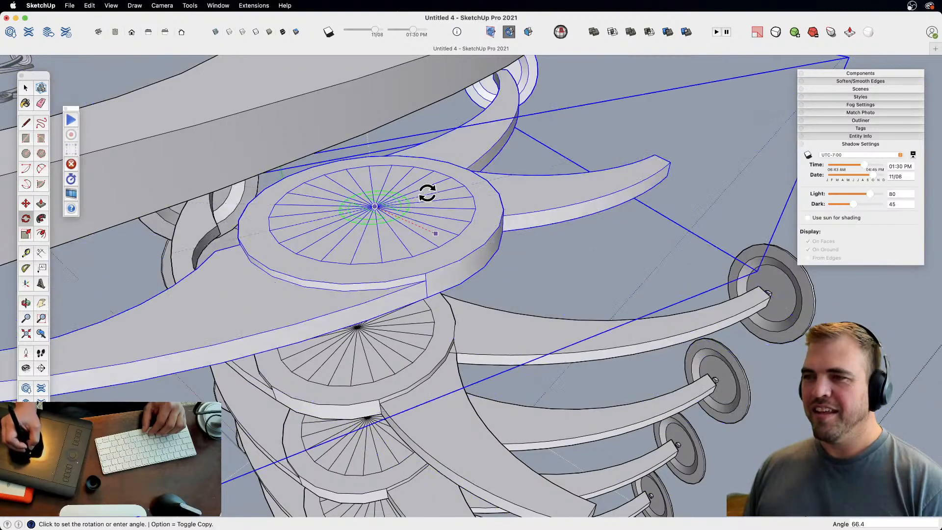
left_click(391, 197)
- Rotate the ninth ring from the top 135 degrees about its centre, and turn the tenth ring about its own centre
middle_click_drag(390, 198, 459, 246)
key("space")
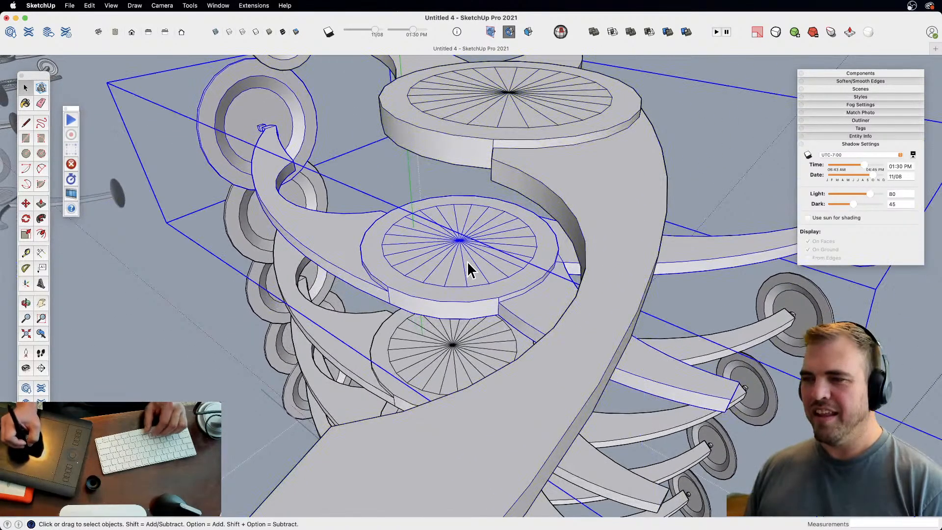
key("q")
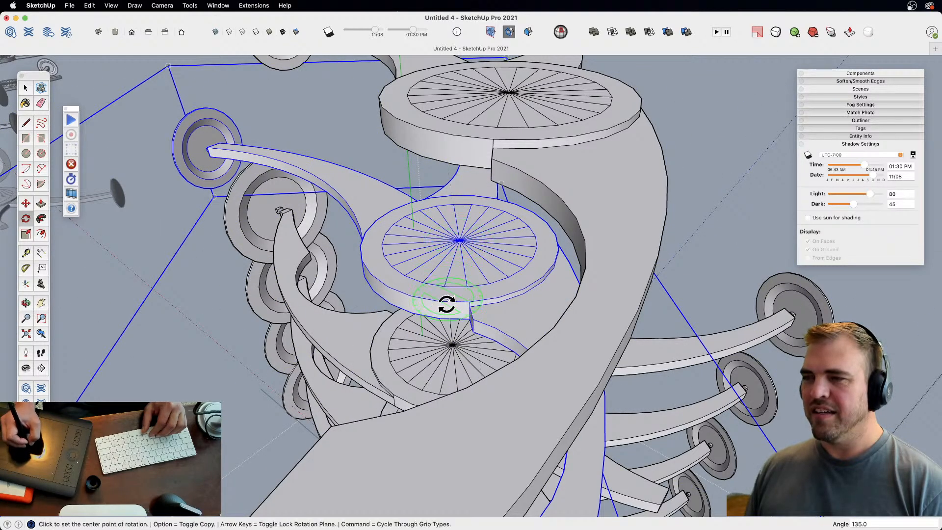
middle_click_drag(455, 371, 499, 291)
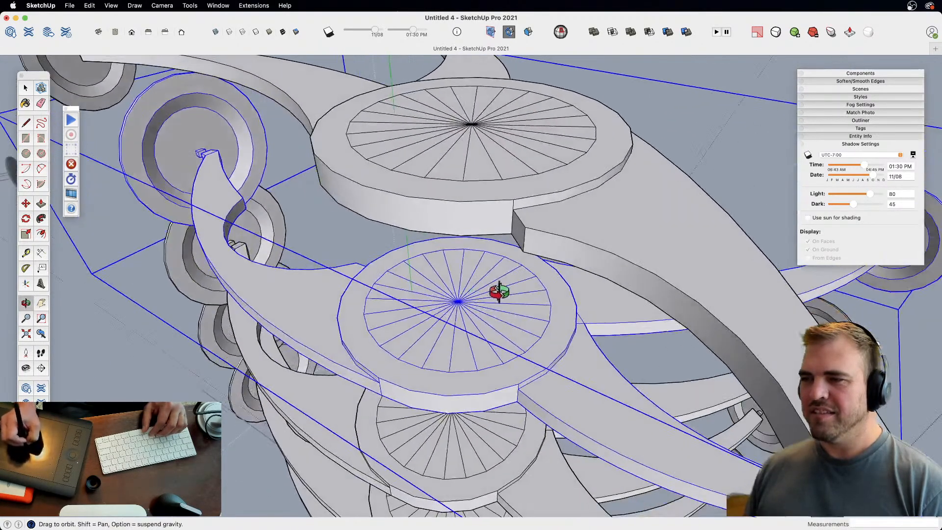
left_click(499, 321)
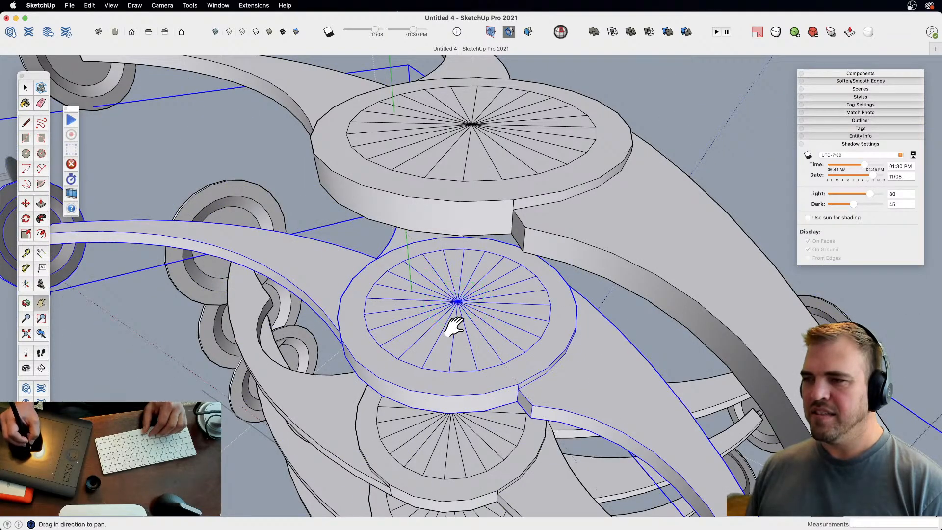
- Rotate the eleventh ring from the top 165 degrees and the twelfth 180 degrees, each about its own centre
middle_click_drag(454, 326, 467, 212)
key("space")
key("q")
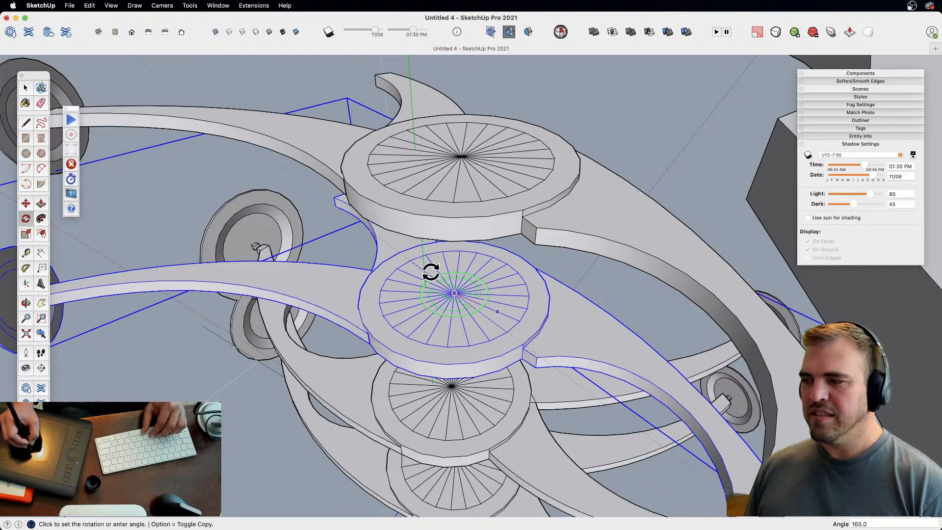
middle_click_drag(456, 305, 490, 267, "shift")
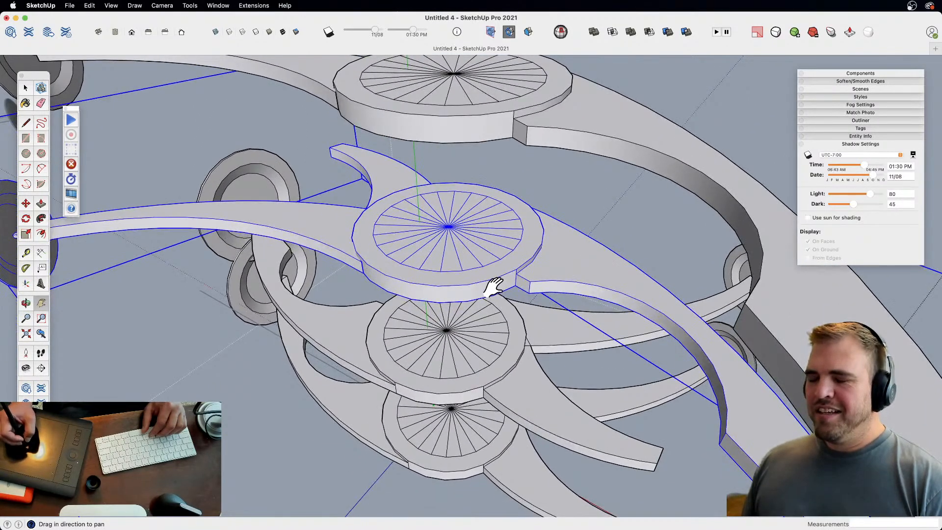
middle_click_drag(500, 371, 479, 293)
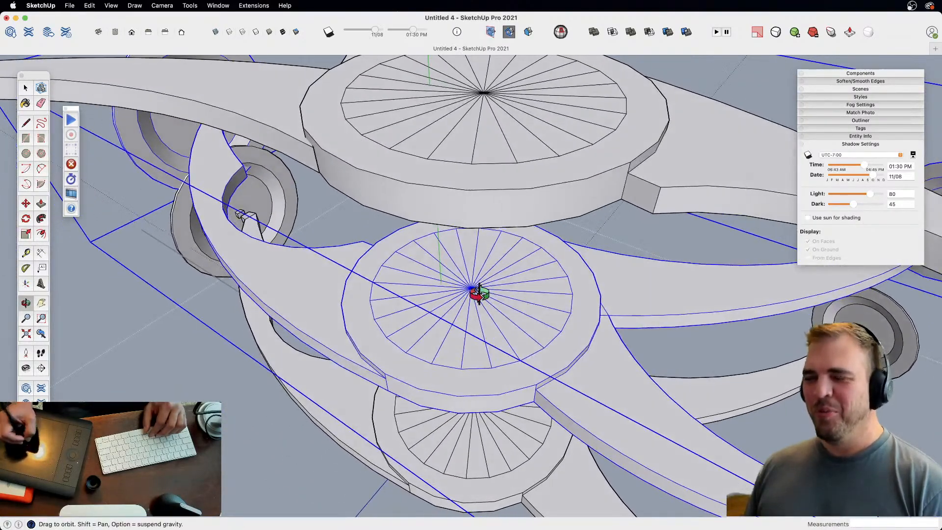
key("q")
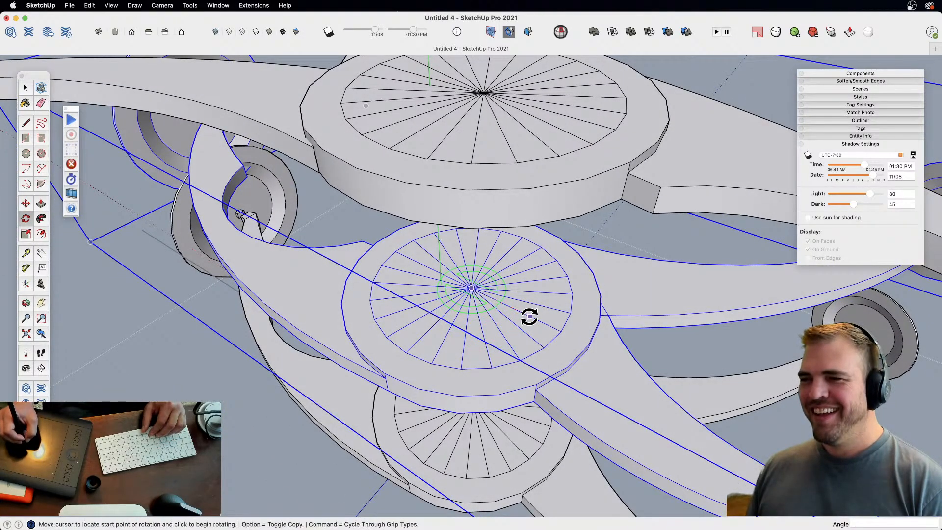
left_click(529, 316)
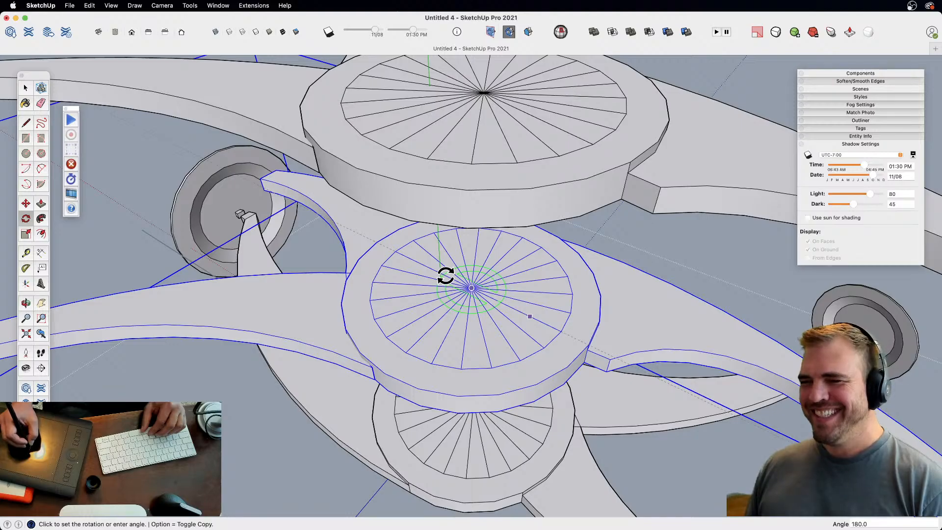
- Rotate the bottom ring of the copied leg 195 degrees about its spoke centre and leave the leg's edit mode
middle_click_drag(445, 275, 475, 366)
scroll(466, 293, "up", 3)
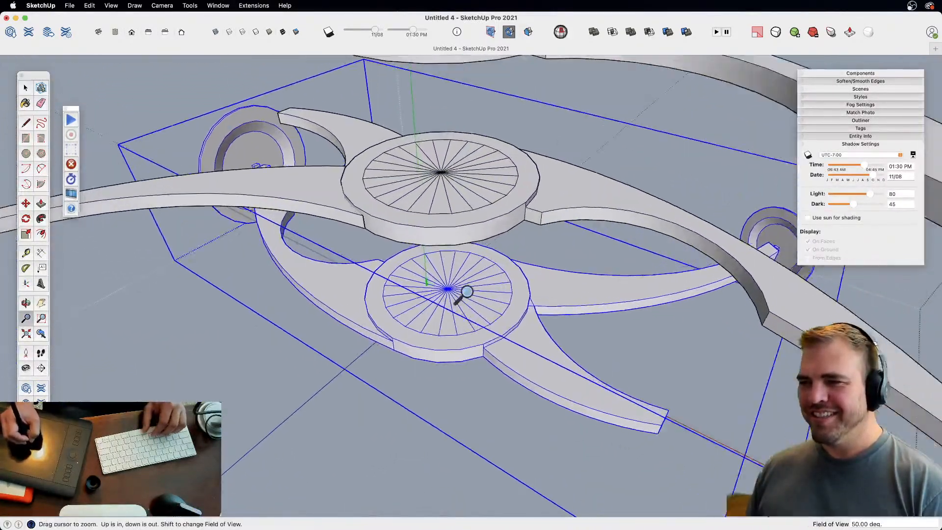
scroll(466, 293, "up", 2)
key("q")
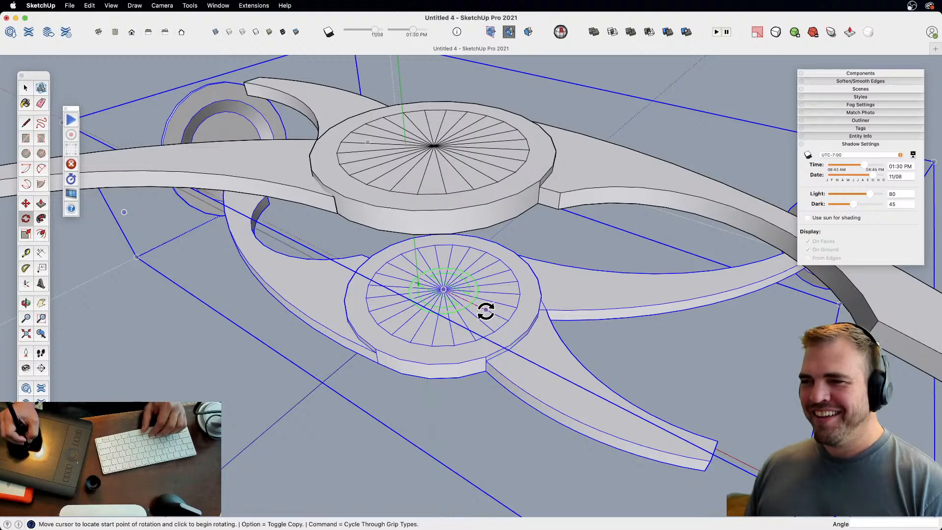
left_click(486, 309)
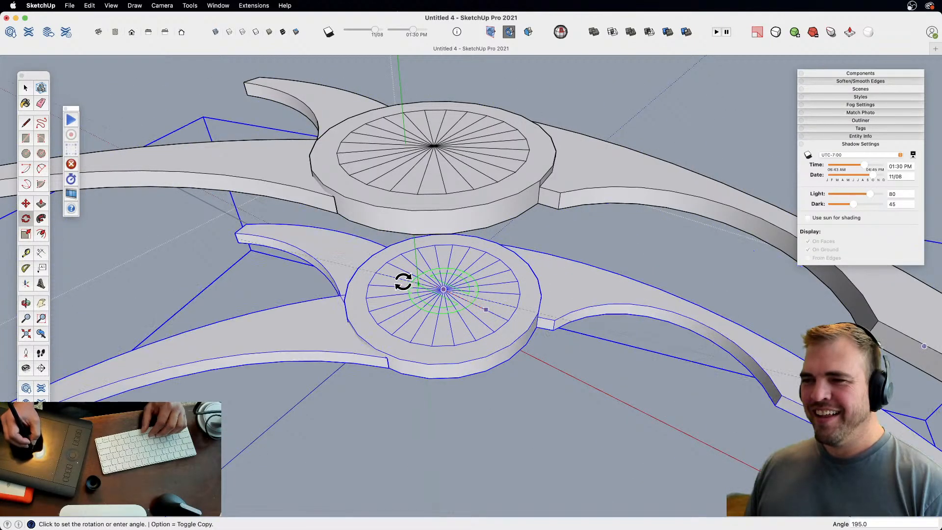
left_click_drag(490, 180, 446, 293)
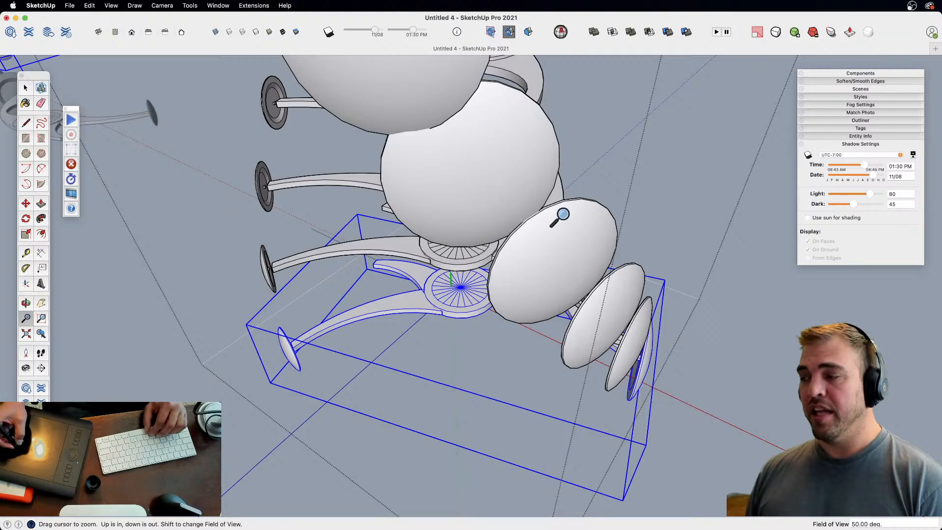
left_click_drag(541, 185, 532, 367)
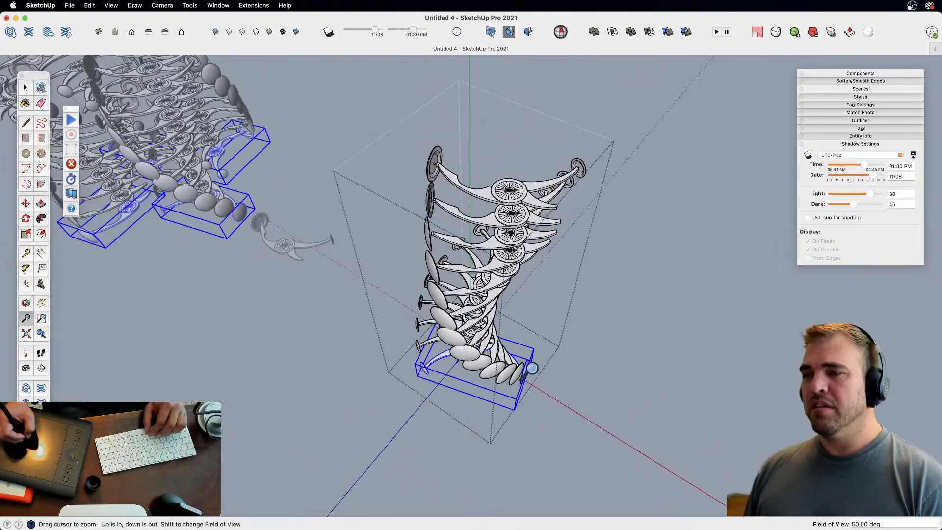
left_click(600, 322)
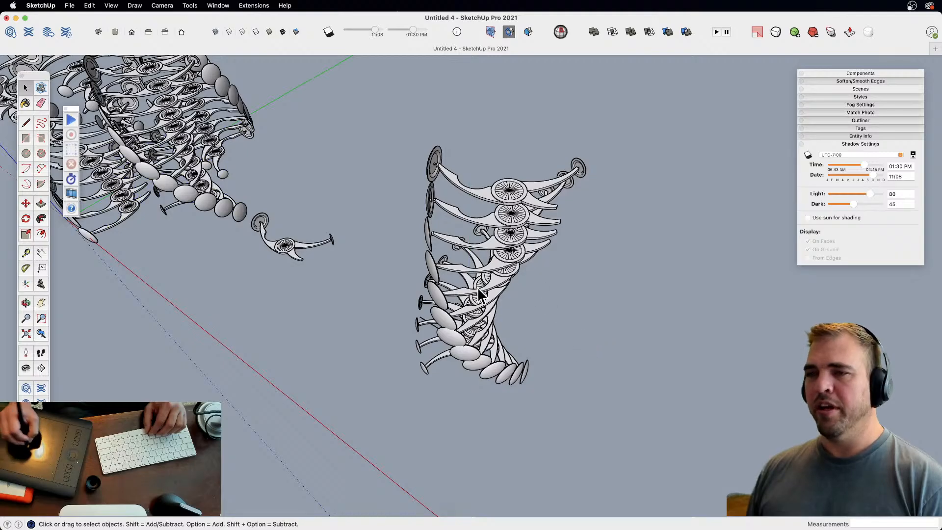
- Turn on shadows for the model with the four twisted legs
middle_click_drag(440, 293, 542, 391, "shift")
scroll(567, 398, "up", 8)
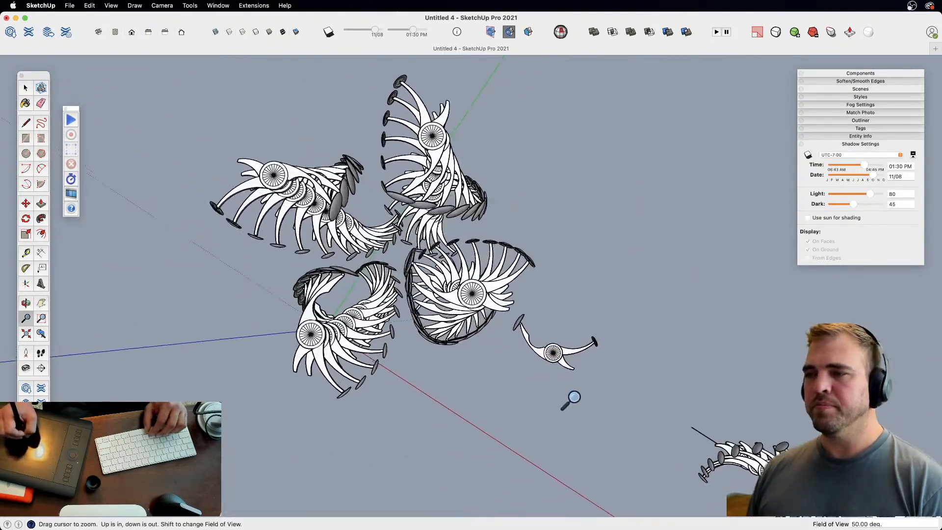
mouse_move(597, 365)
middle_mouse_down("shift")
mouse_move(639, 411)
mouse_move(600, 364)
middle_mouse_up("shift")
scroll(640, 411, "down", 3)
key("shift+s")
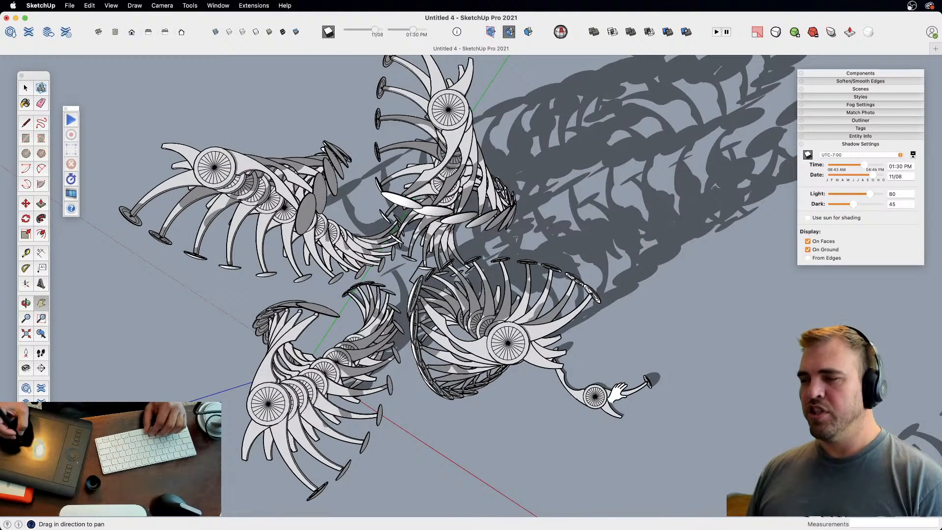
- Move the single loose winged ring farther away from the four legs
key("m")
left_click(582, 428)
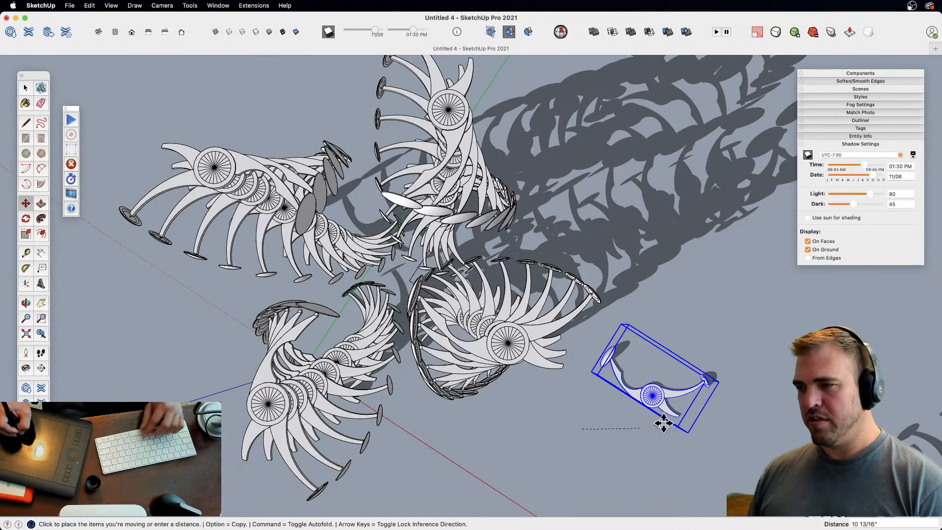
left_click(665, 420)
key("space")
- Try rotating all the geometry inside the single ring component about its hub to preview the pattern across the four legs
double_click(687, 397)
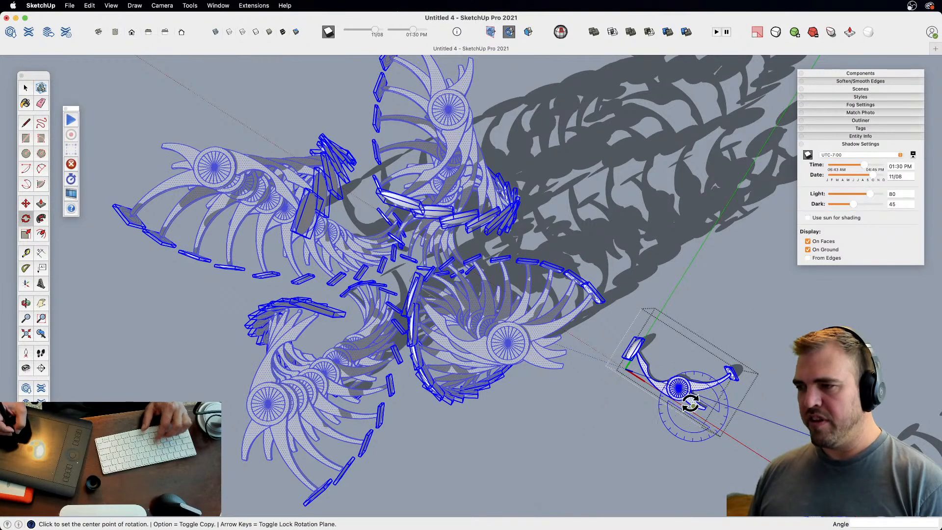
left_click(758, 428)
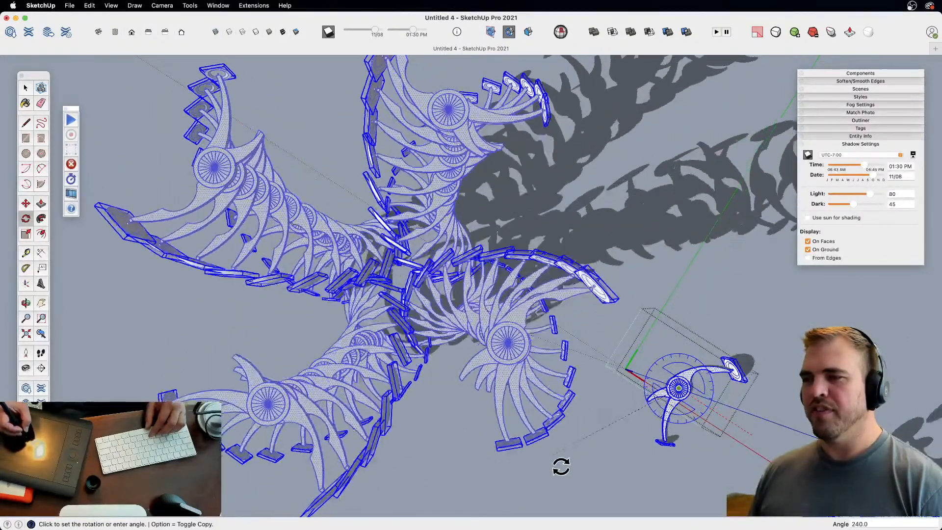
middle_click_drag(540, 358, 657, 316)
scroll(658, 315, "up", 3)
middle_click_drag(667, 214, 572, 265)
scroll(622, 198, "up", 3)
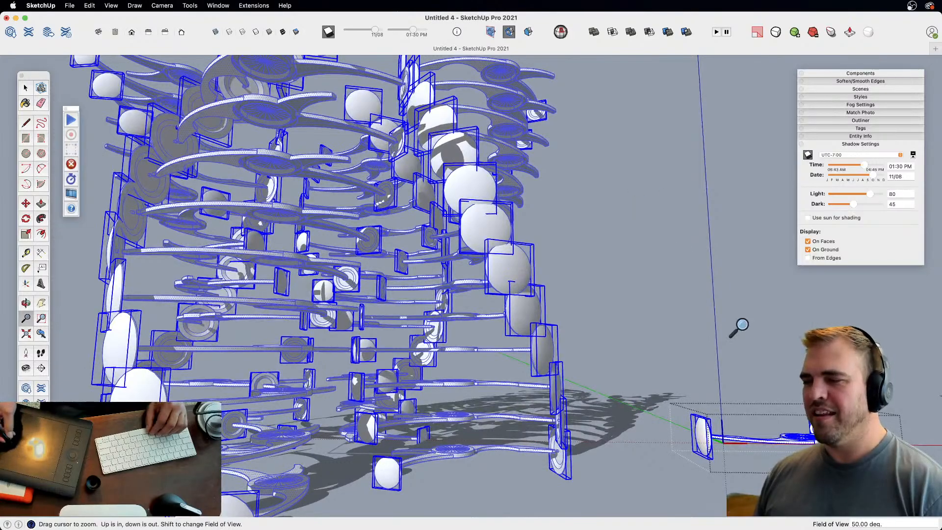
key("space")
- Tilt the single ring upright about its long axis
left_click(758, 410)
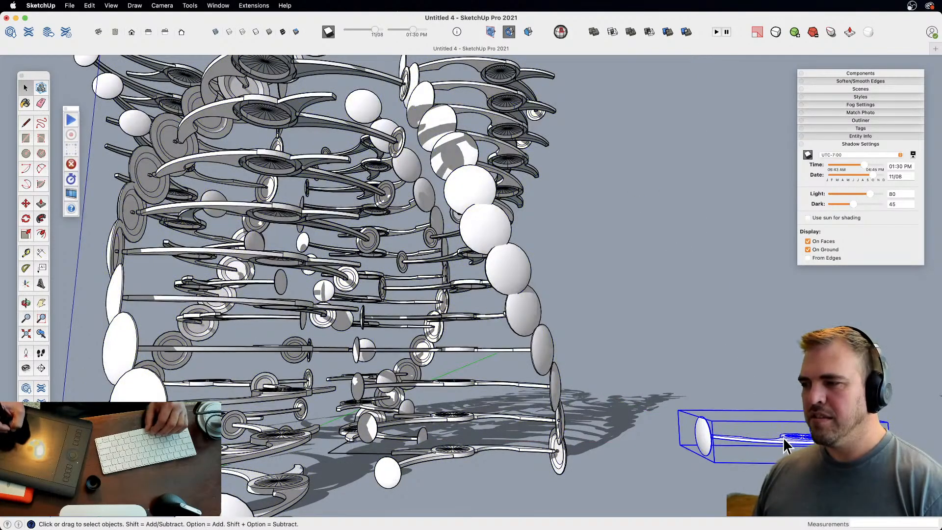
key("m")
left_click(696, 427)
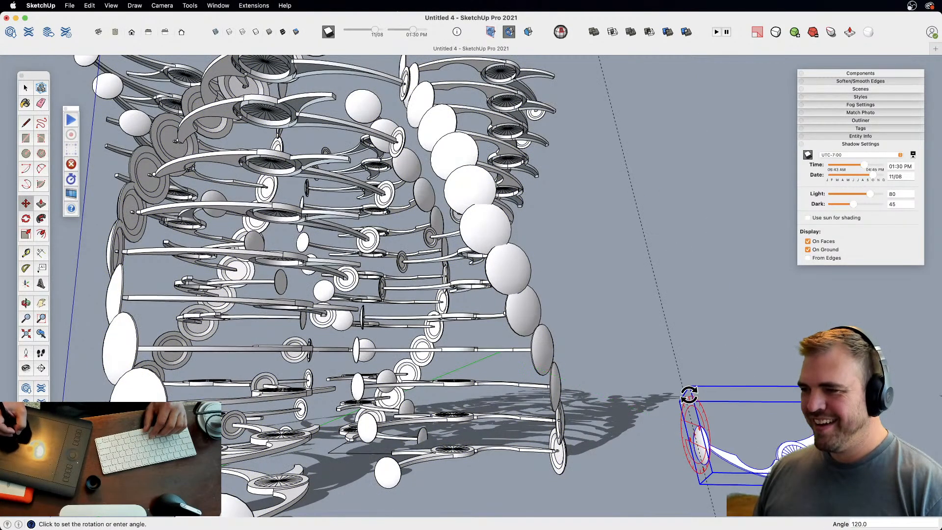
left_click(692, 394)
key("space")
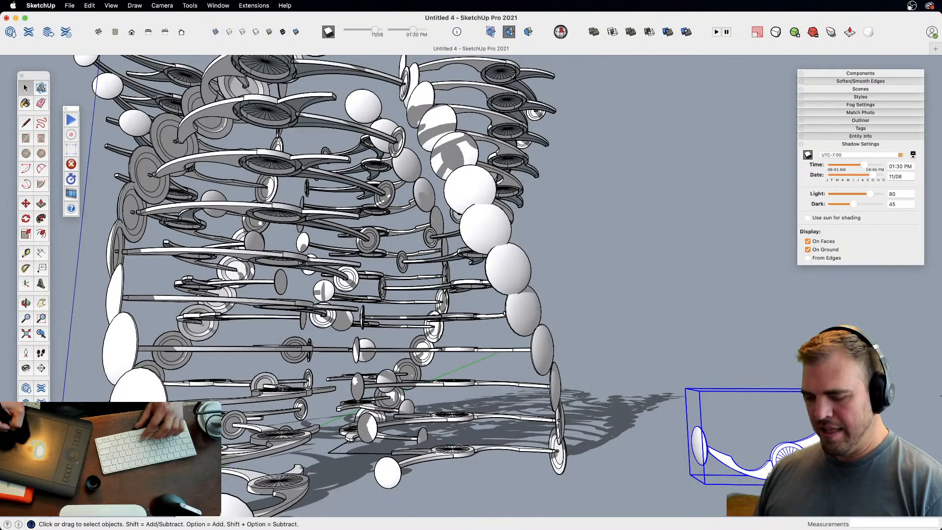
- Raise the upright single ring about 9 3/4" above the ground
key("m")
left_click(790, 449)
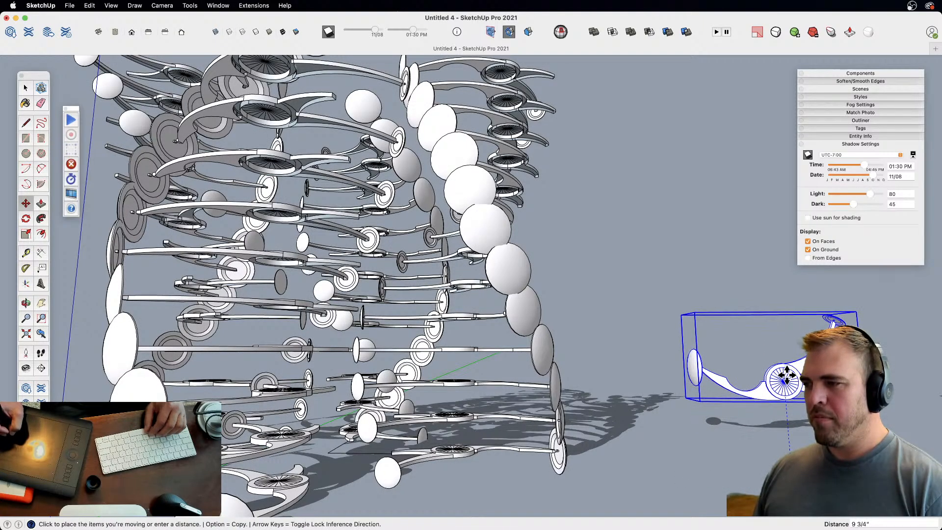
left_click(785, 381)
key("space")
- Try spinning the upright ring's contents up to about 150 degrees about its hub, previewing the change in every leg
double_click(787, 394)
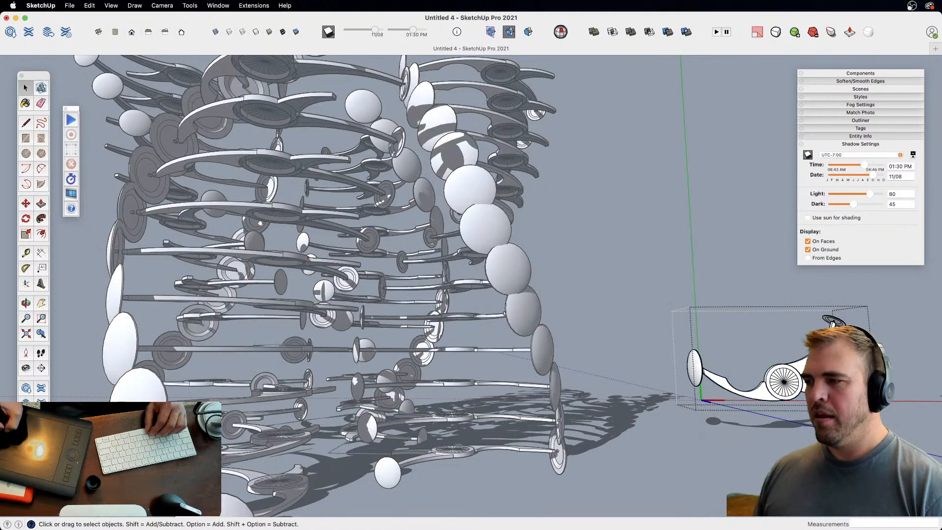
key("super+a")
key("q")
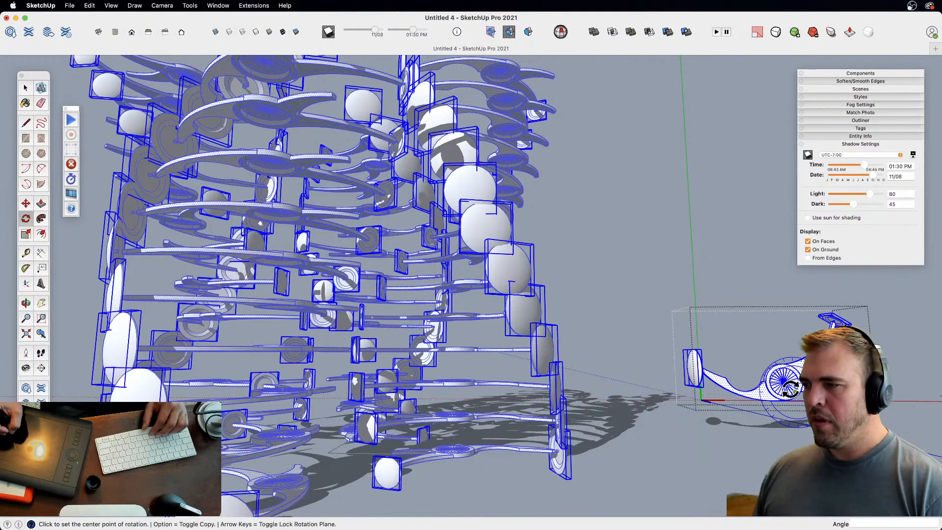
left_click(845, 391)
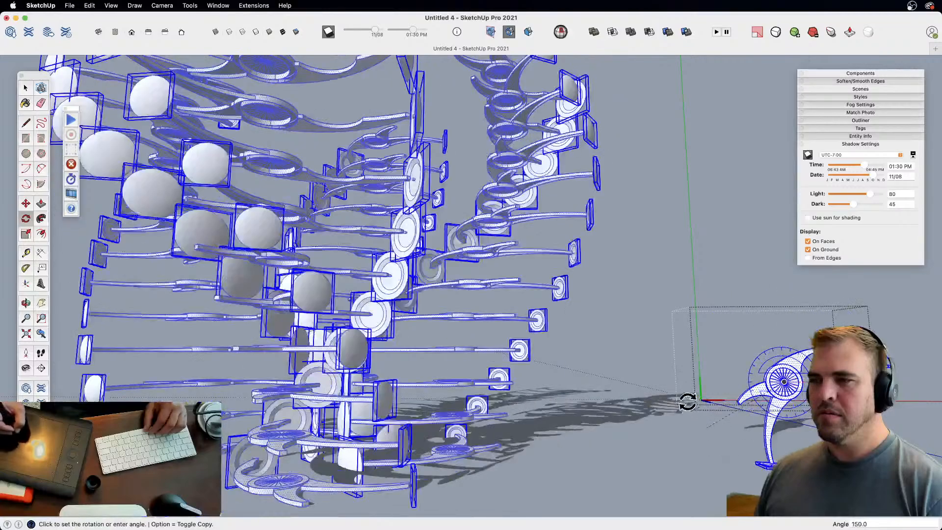
key("space")
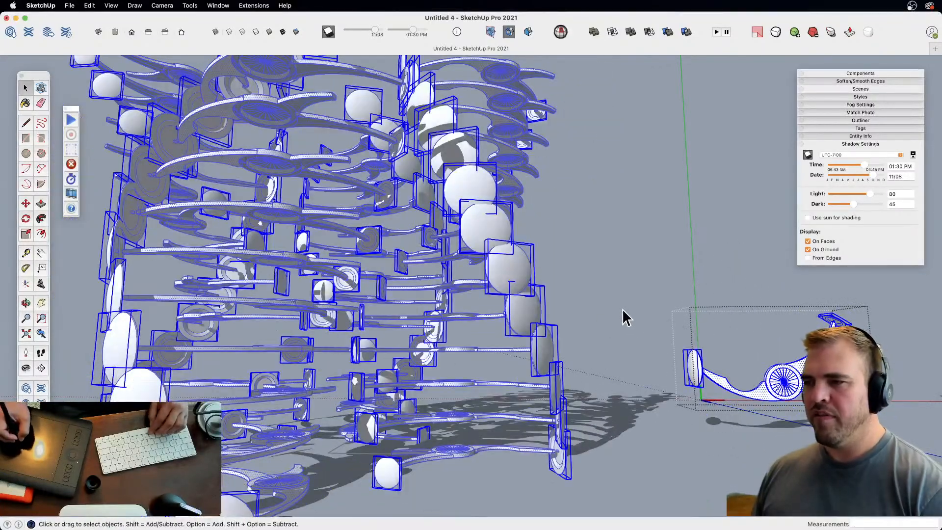
left_click(579, 294)
- Open the leg nearest the single ring and unhide all hidden geometry
left_click(528, 310)
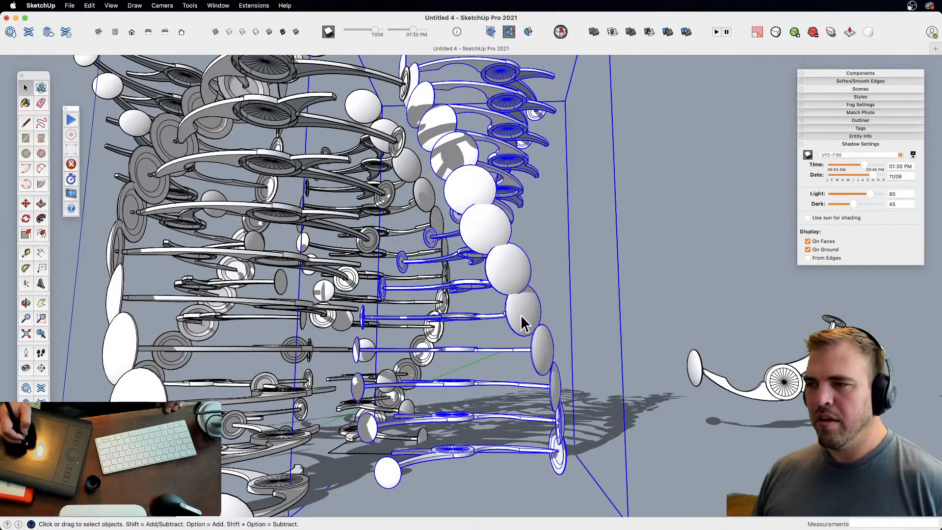
double_click(520, 314)
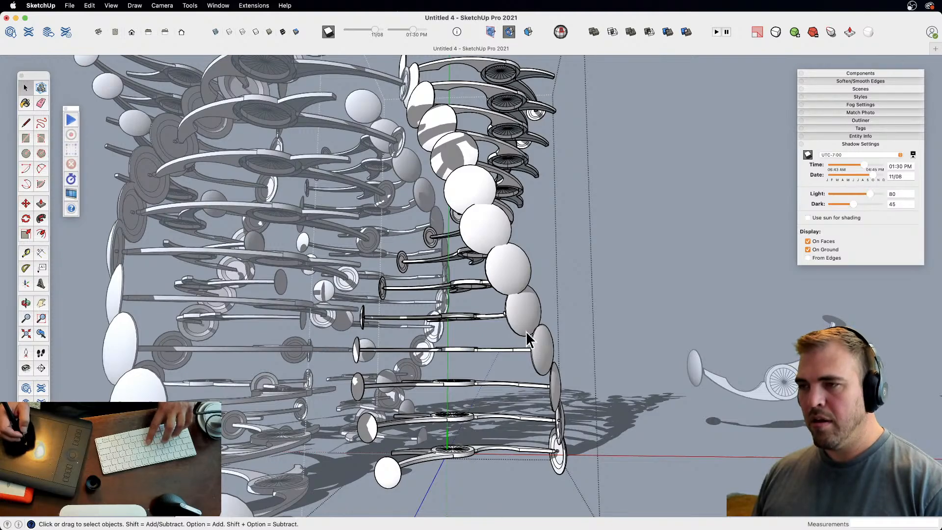
left_click(90, 6)
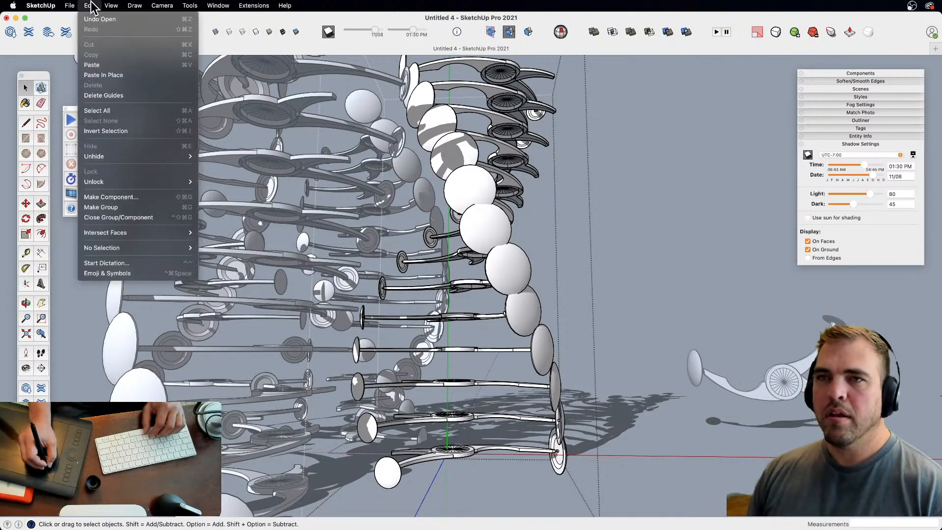
mouse_move(182, 160)
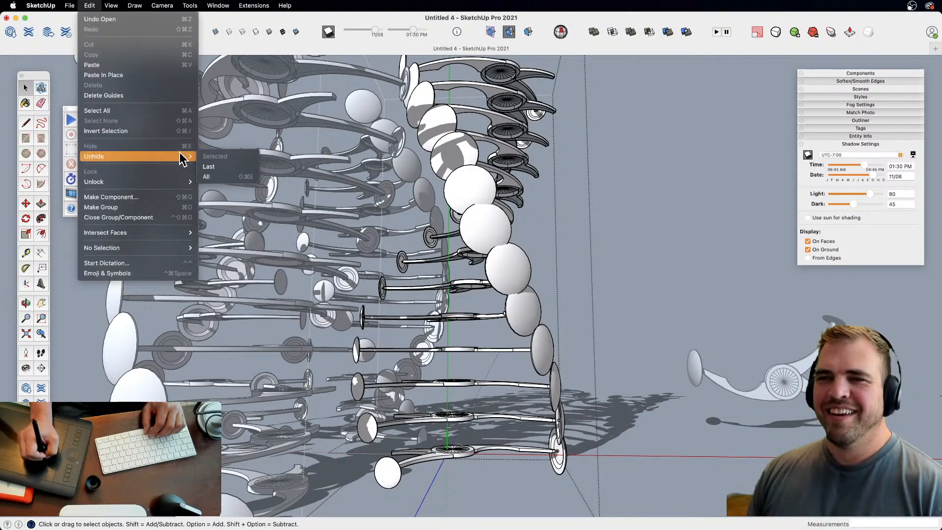
left_click(211, 177)
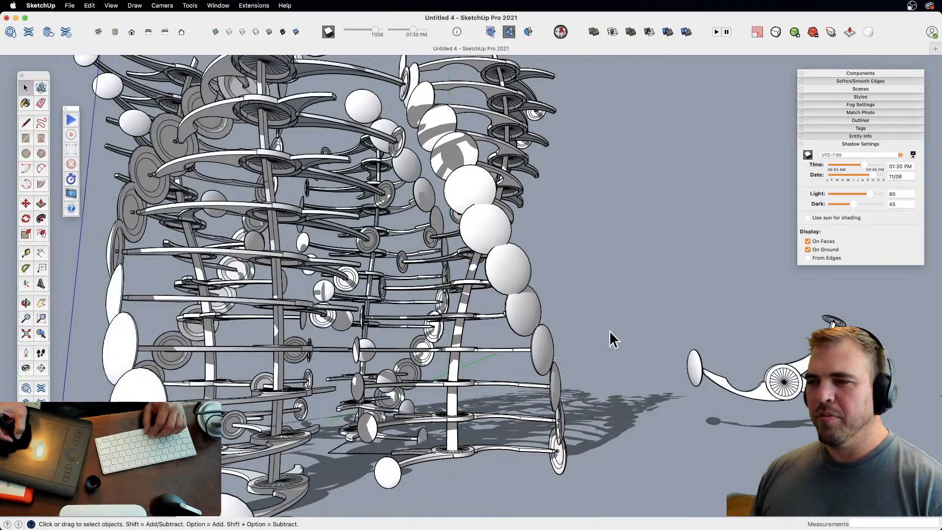
- Open the leg nearest the single ring for editing and select all of its contents
left_click(470, 274)
key("z")
key("h")
left_click_drag(468, 294, 452, 479)
key("o")
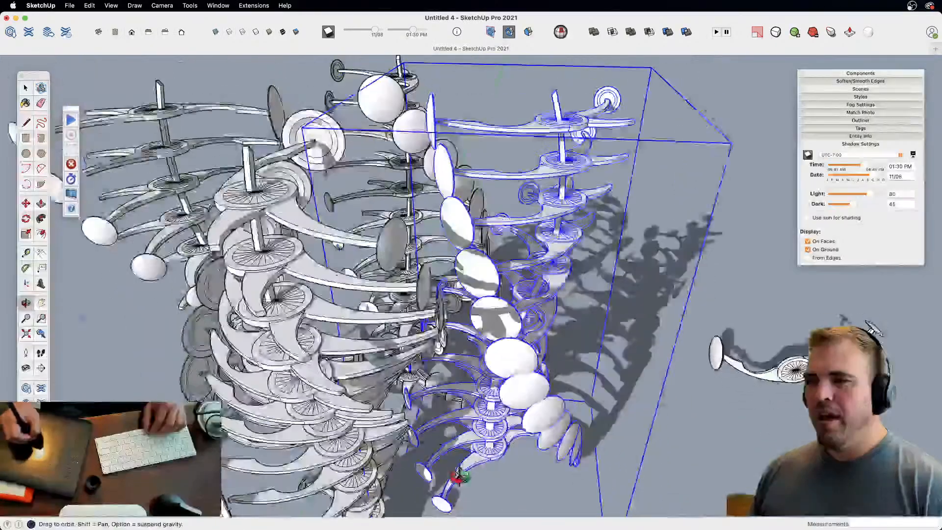
key("z")
left_click_drag(463, 353, 469, 444)
key("o")
left_click_drag(466, 356, 486, 440)
key("space")
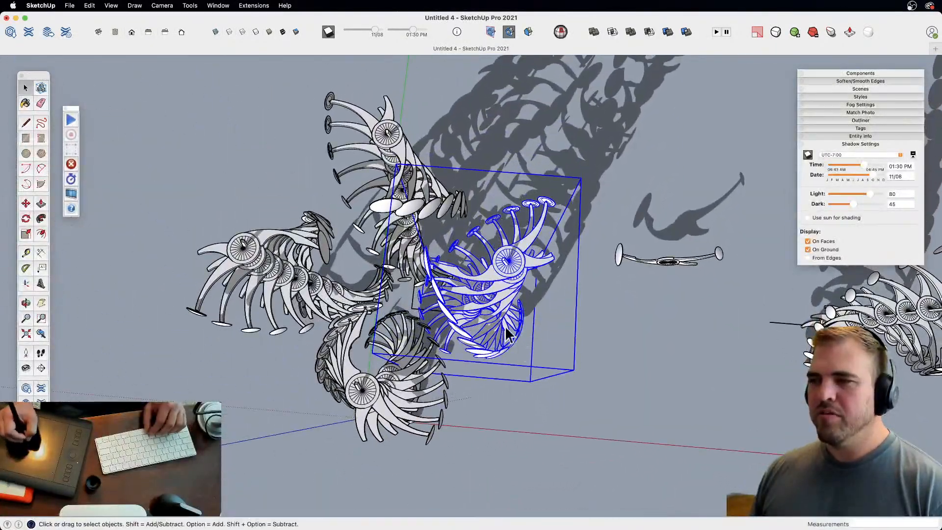
double_click(508, 260)
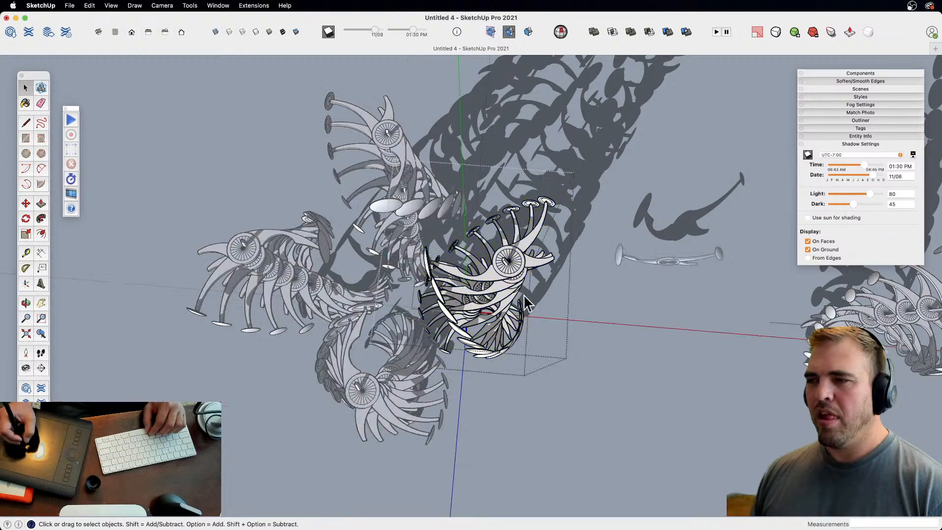
key("super+a")
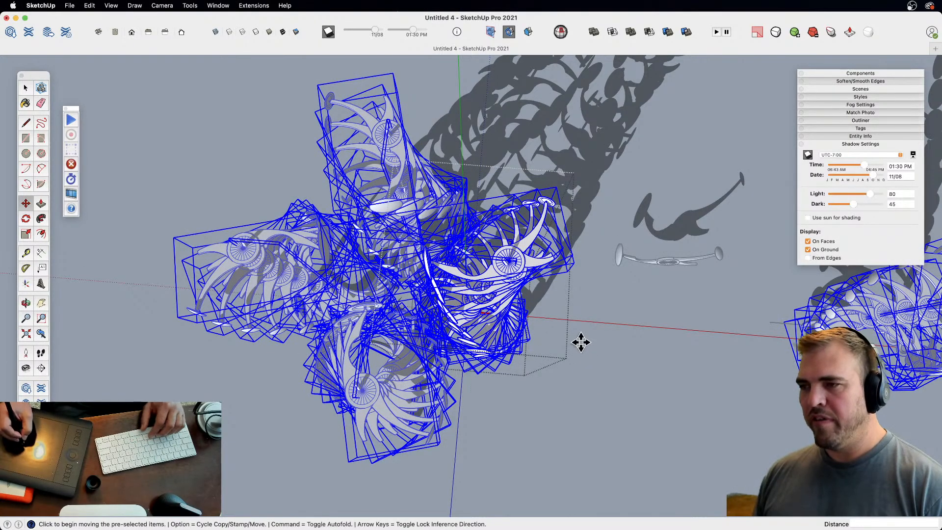
left_click(581, 342)
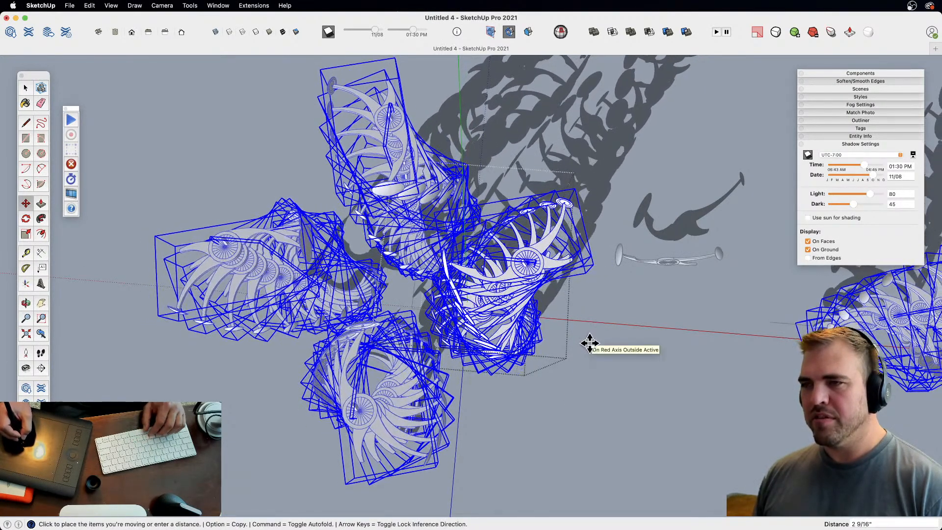
key("space")
- Switch to a parallel-projection top view framing the opened leg
left_click(115, 33)
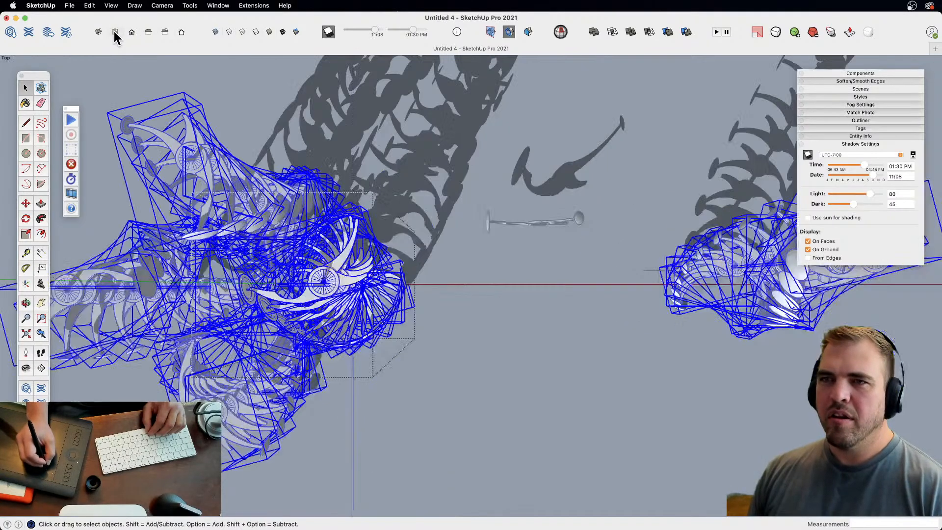
key("shift+p")
key("h")
left_click_drag(384, 358, 528, 368)
key("z")
left_click_drag(520, 365, 495, 237)
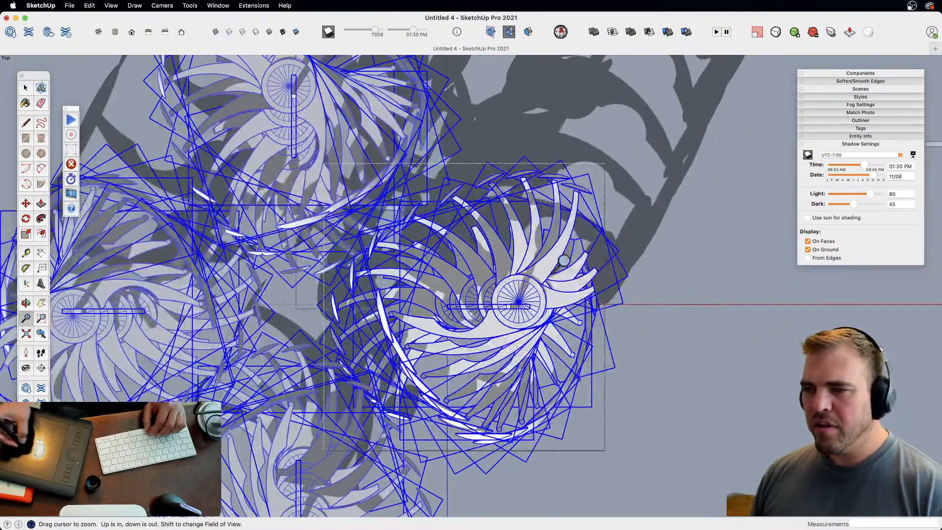
- Move the opened leg's selected contents about 1 3/16" outward along the red axis and close the leg
left_click(663, 308)
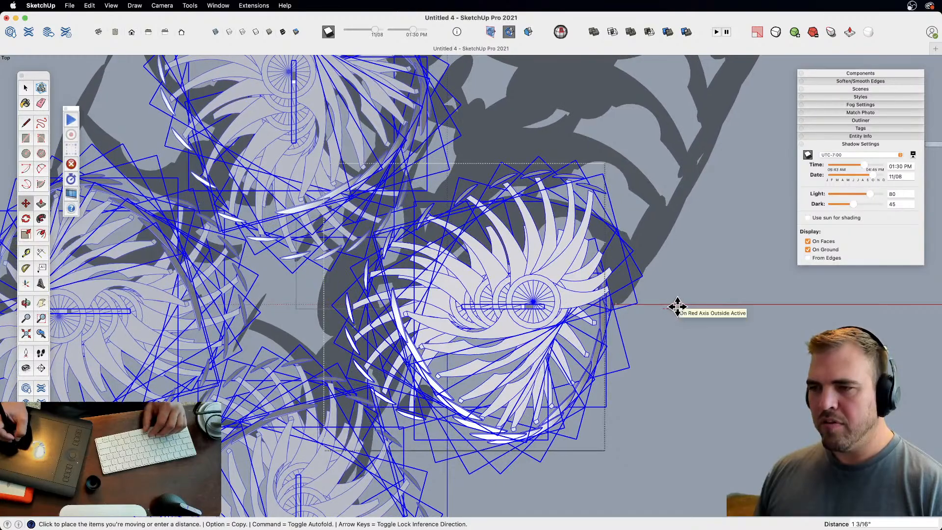
left_click(677, 307)
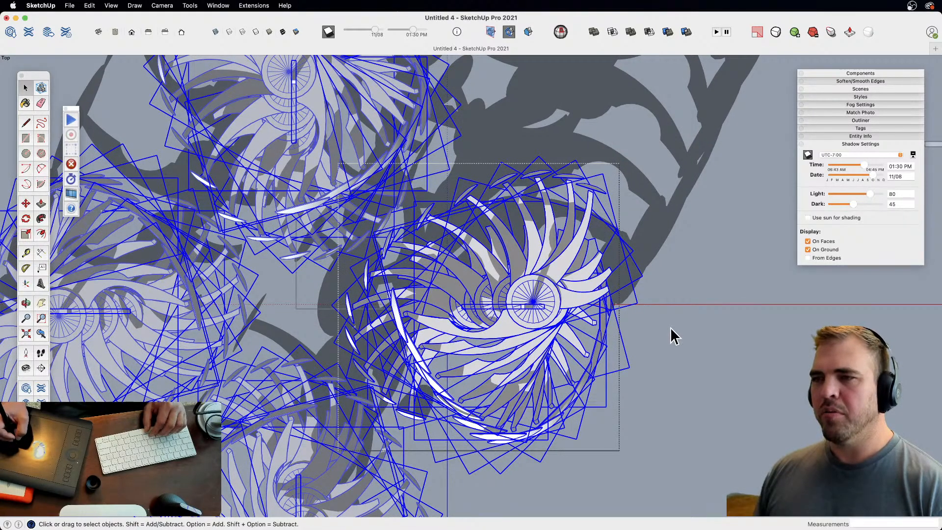
left_click(672, 336)
key("z")
left_click_drag(510, 273, 473, 362)
middle_click_drag(547, 315, 515, 246)
key("space")
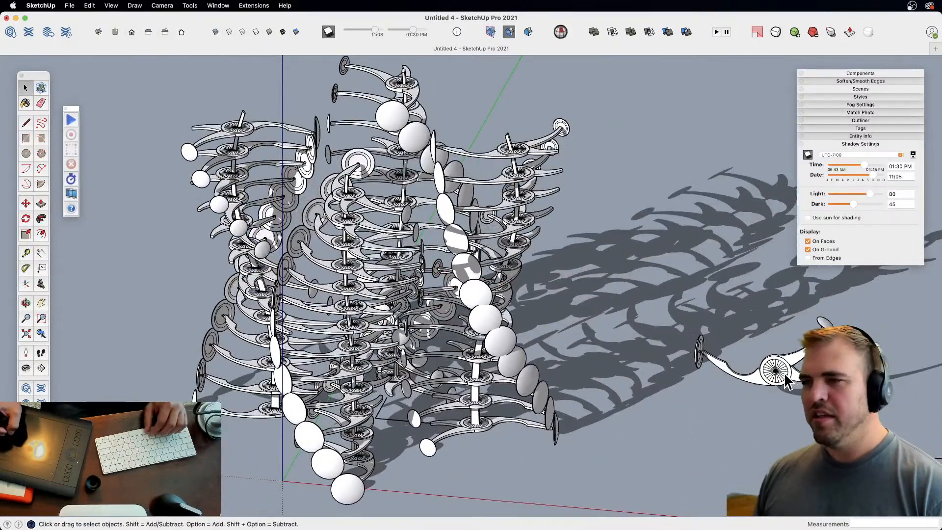
- Switch the view back to perspective and frame the legs together with the single ring
key("shift+p")
key("z")
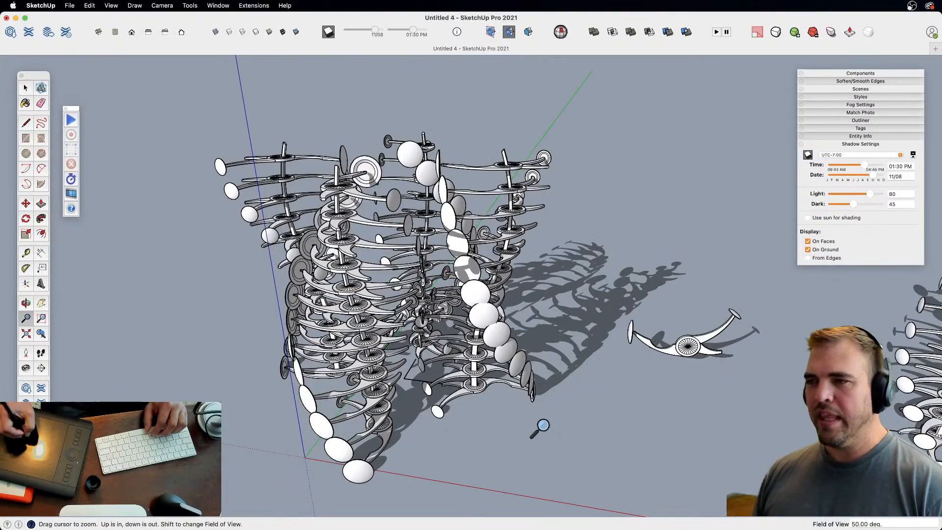
left_click_drag(540, 427, 537, 343)
middle_click_drag(537, 343, 496, 317, "shift")
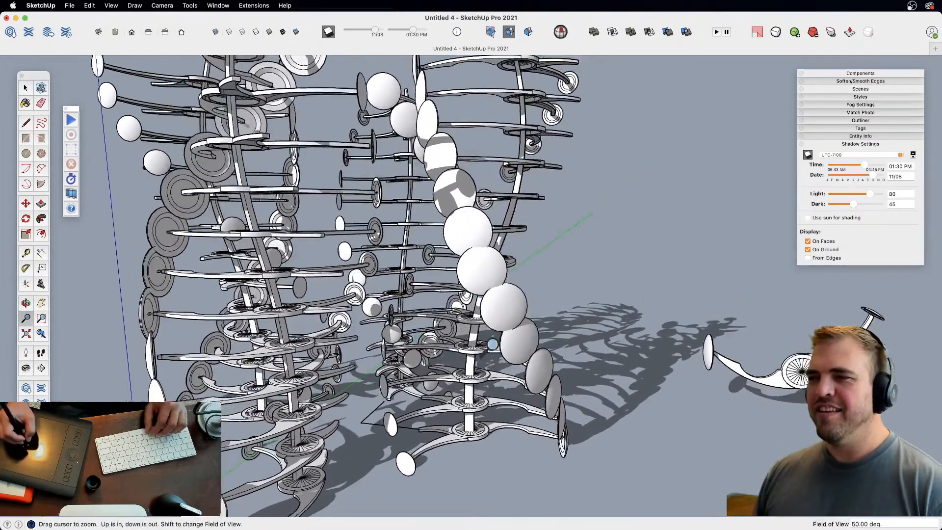
mouse_move(505, 346)
left_mouse_down()
mouse_move(509, 383)
mouse_move(510, 363)
left_mouse_up()
key("space")
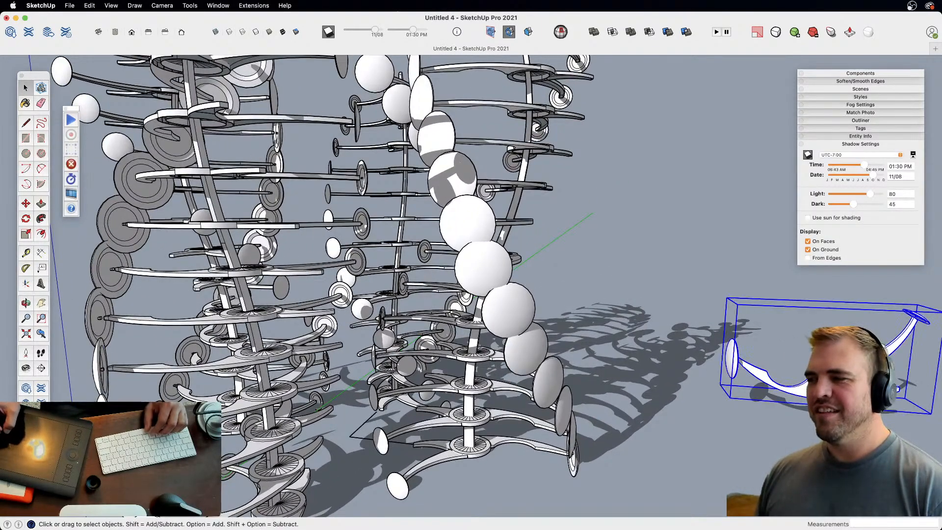
- Try rotating the single ring's entire contents about its hub inside the component
key("Return")
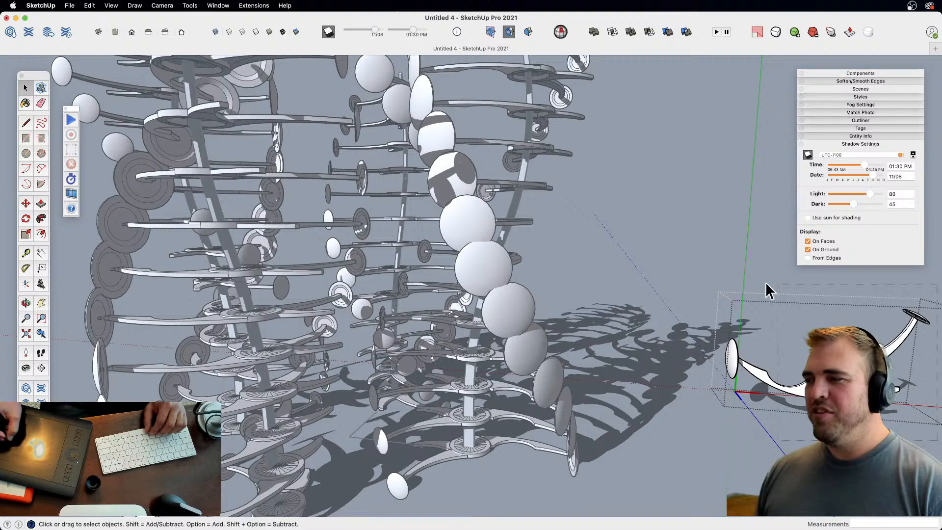
key("super+a")
key("q")
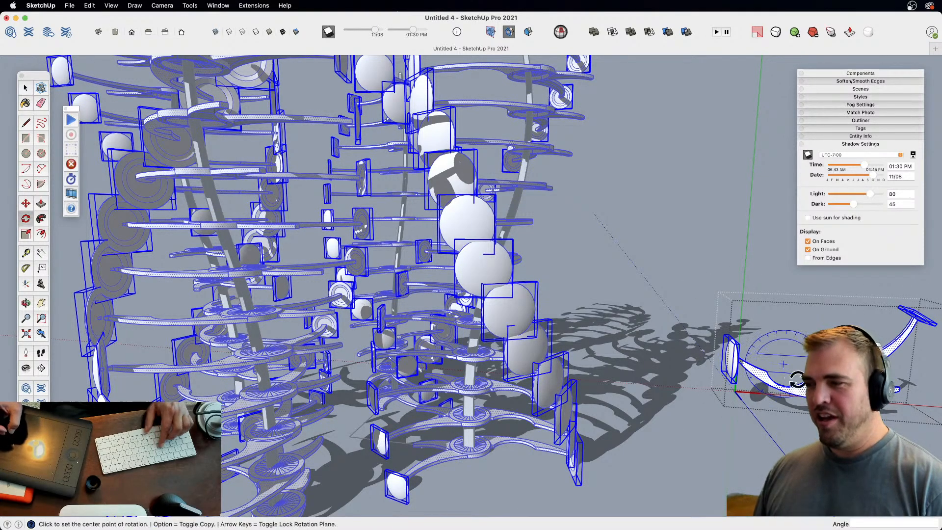
left_click(696, 351)
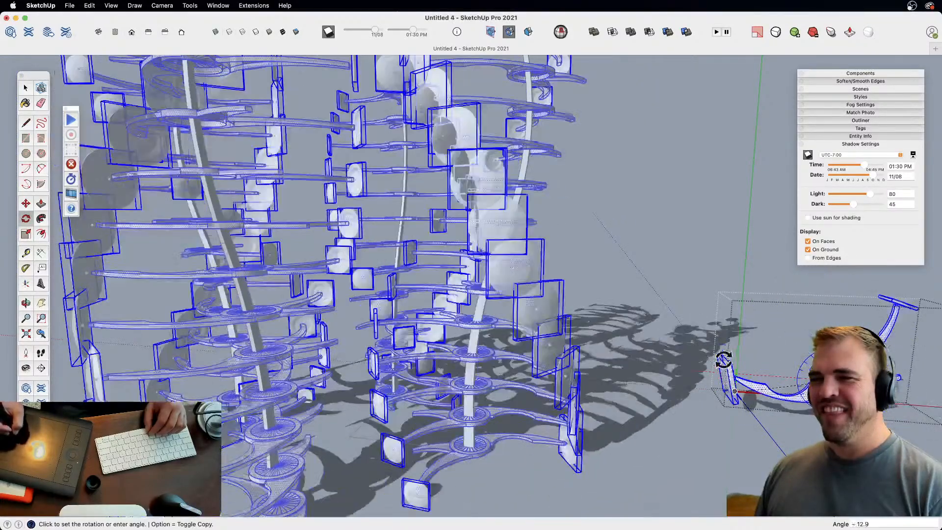
left_click(725, 362)
key("space")
left_click(716, 277)
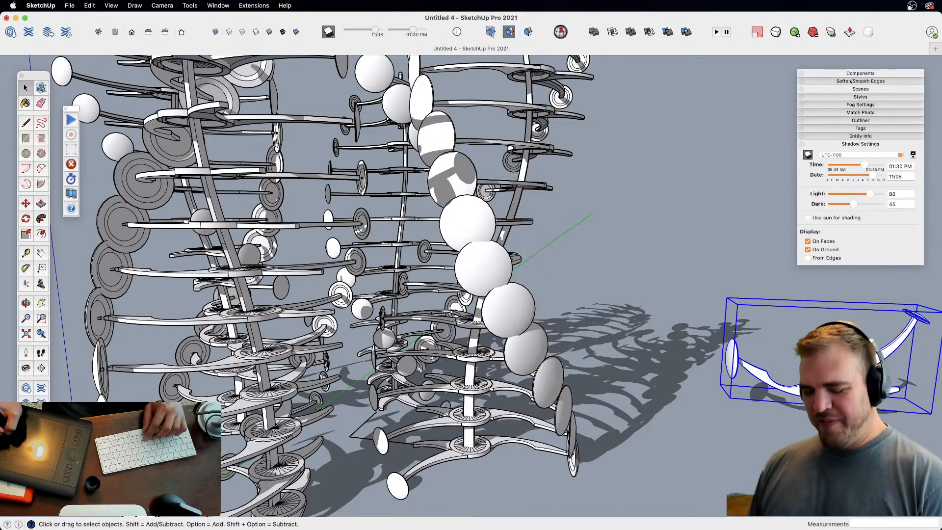
- Move the single ring component about 3 1/2" closer to the legs
key("m")
left_click_drag(835, 381, 800, 379)
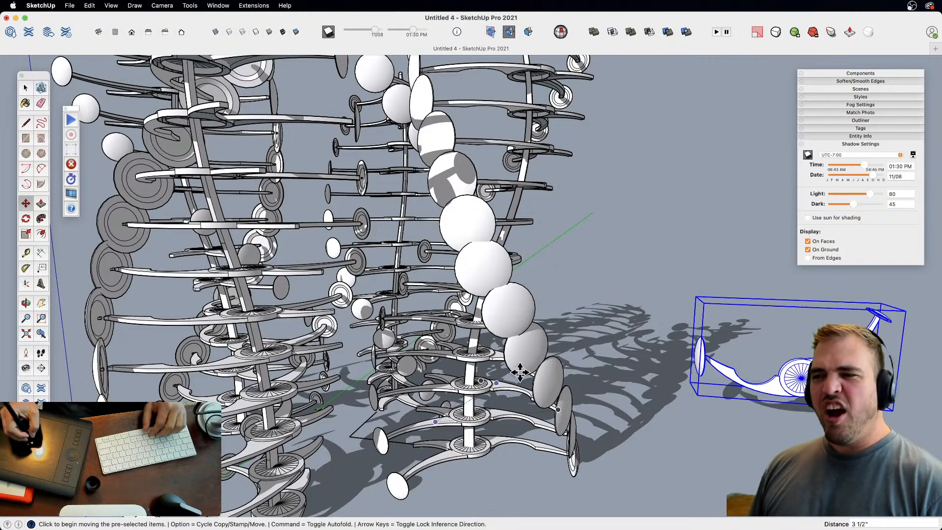
key("space")
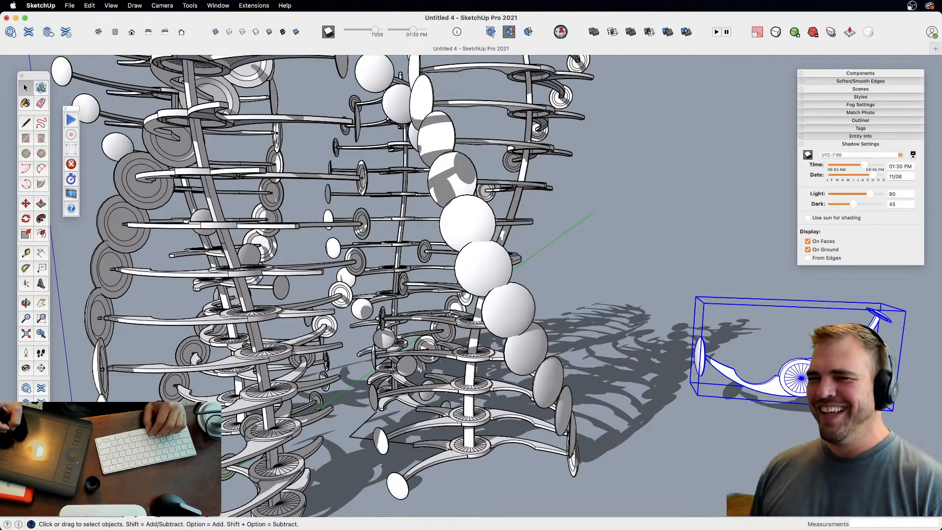
- Open the single ring component for editing with its hub framed close up
middle_click_drag(554, 351, 525, 308)
scroll(532, 343, "down", 4)
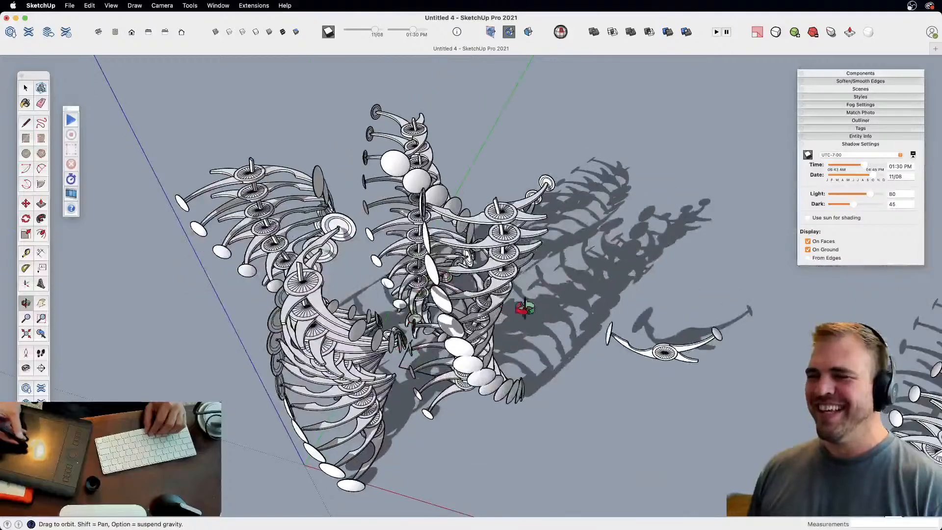
key("z")
middle_click_drag(640, 390, 515, 365)
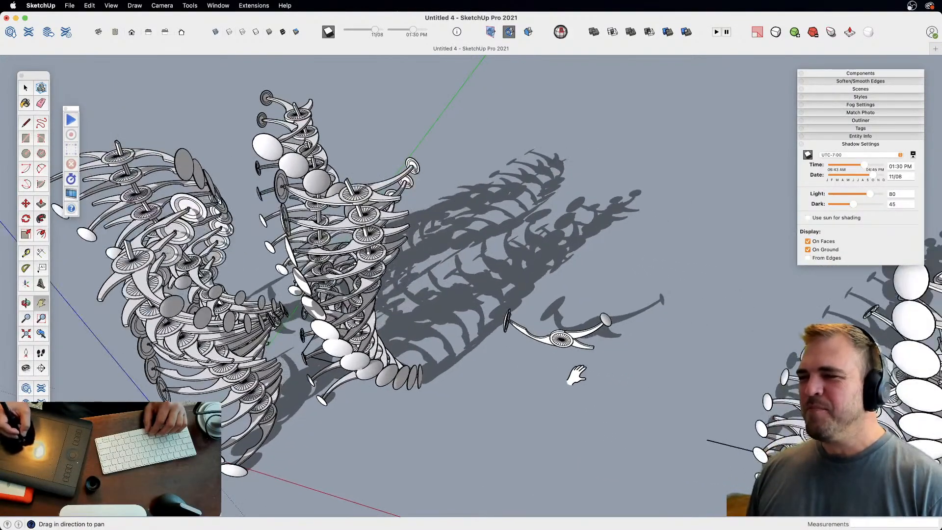
middle_click_drag(576, 375, 650, 210, "shift")
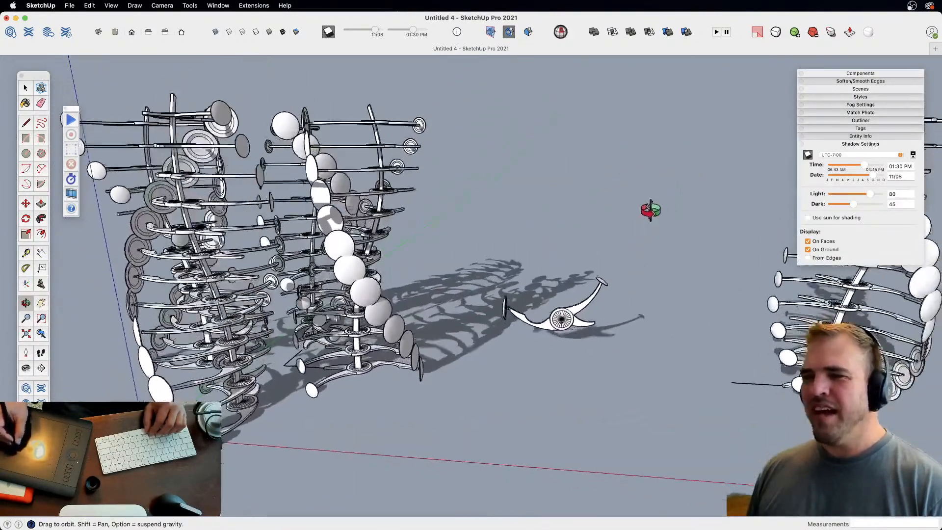
left_click_drag(574, 369, 515, 233)
double_click(586, 361)
double_click(568, 365)
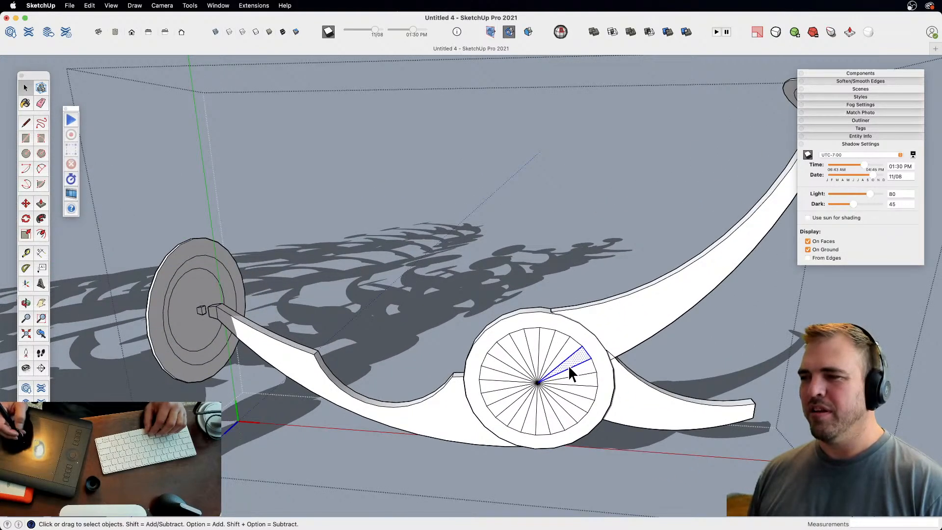
- Erase the radial lines inside the ring's hub and delete the inner circular face to open a hole
key("z")
left_click_drag(568, 365, 540, 411)
key("space")
scroll(522, 356, "up", 4)
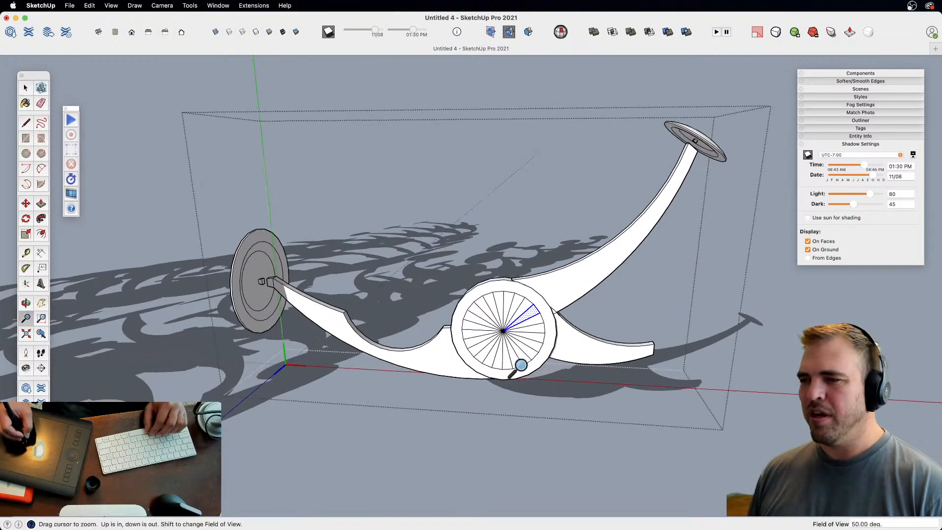
key("e")
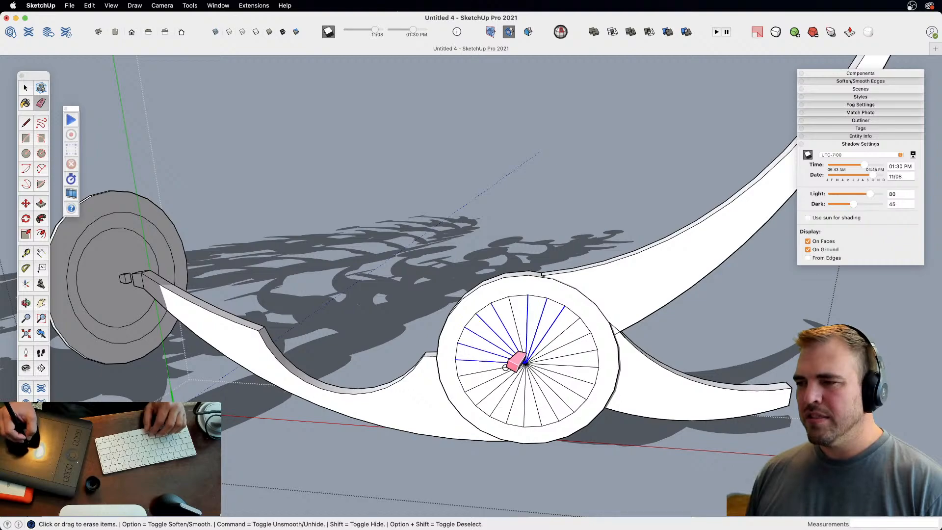
key("Delete")
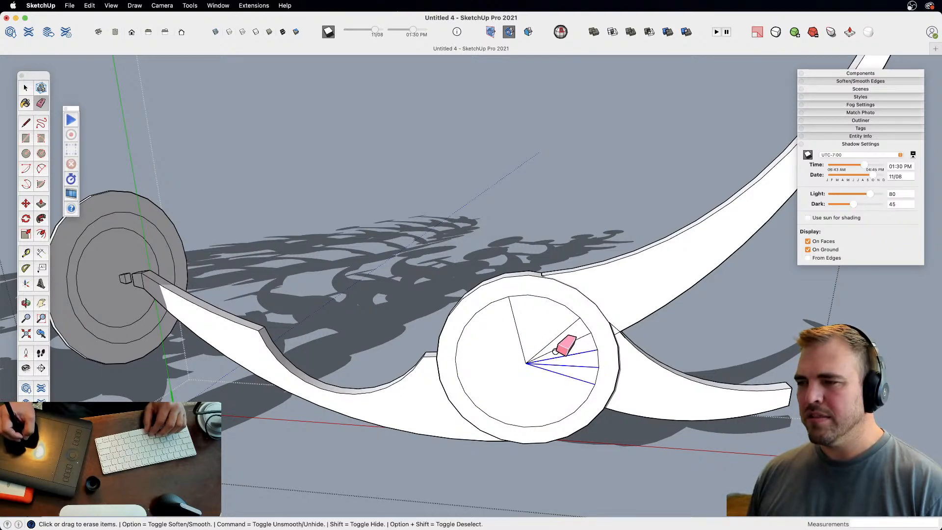
left_click(555, 370)
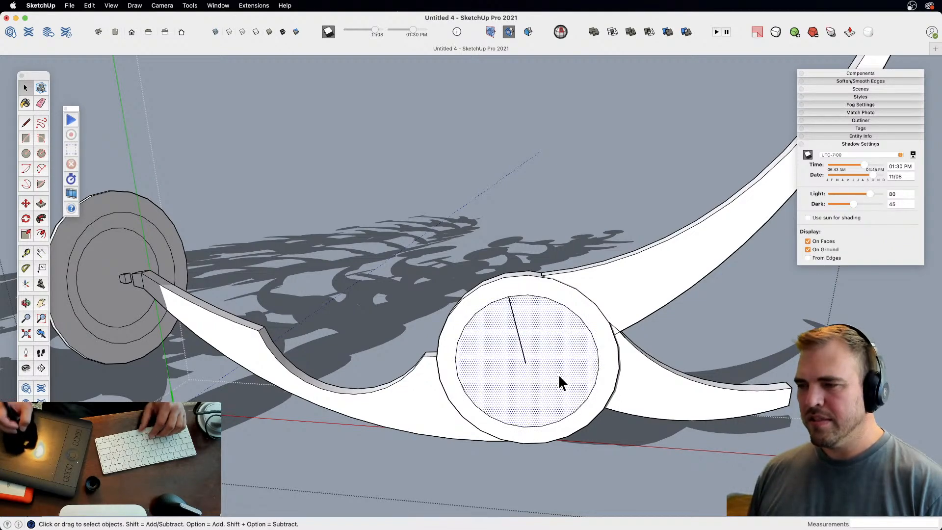
key("Delete")
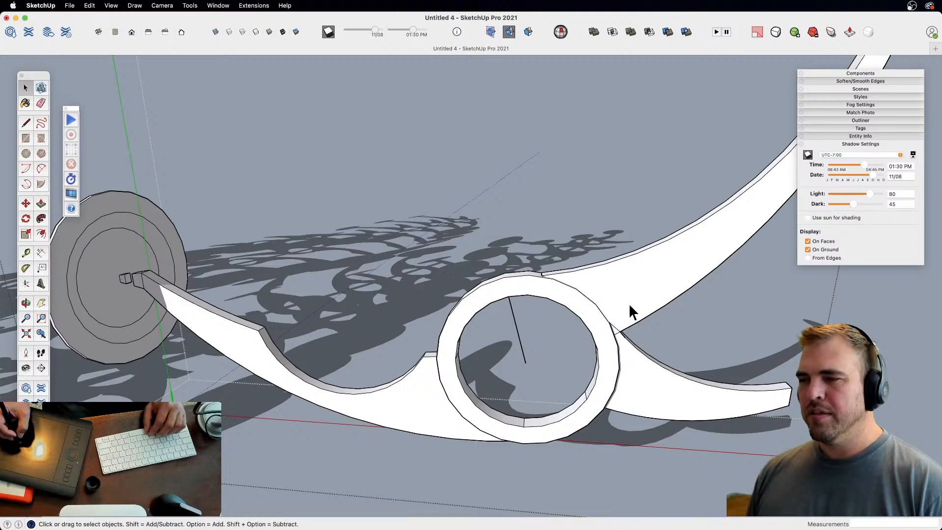
- Copy the upper arm's end disc about 3 1/16" toward the hub and scale the copy uniformly about its centre by about 1.25
middle_click_drag(629, 306, 525, 396)
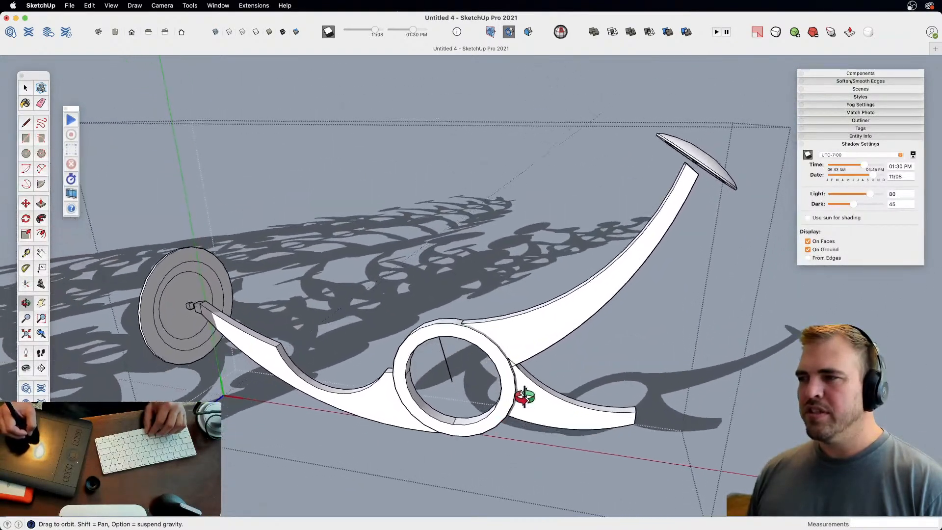
key("m")
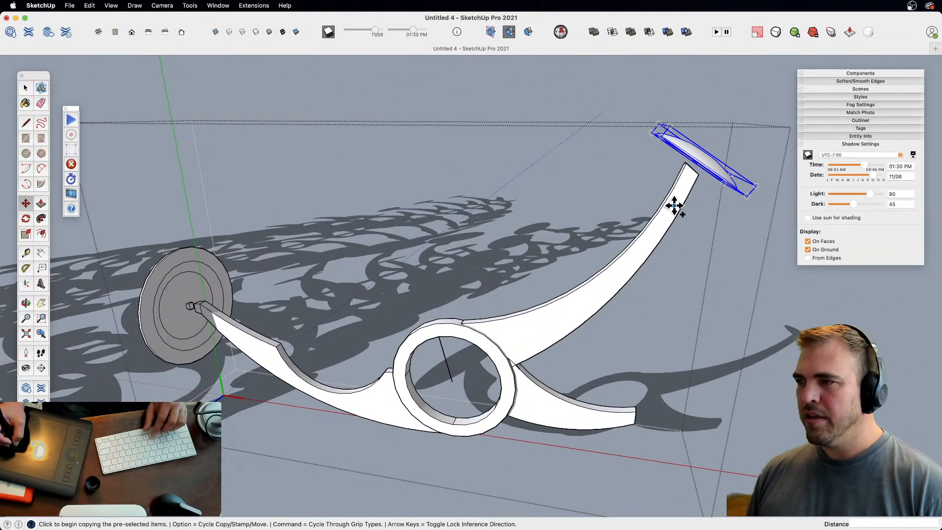
left_click(675, 205)
left_click(613, 284)
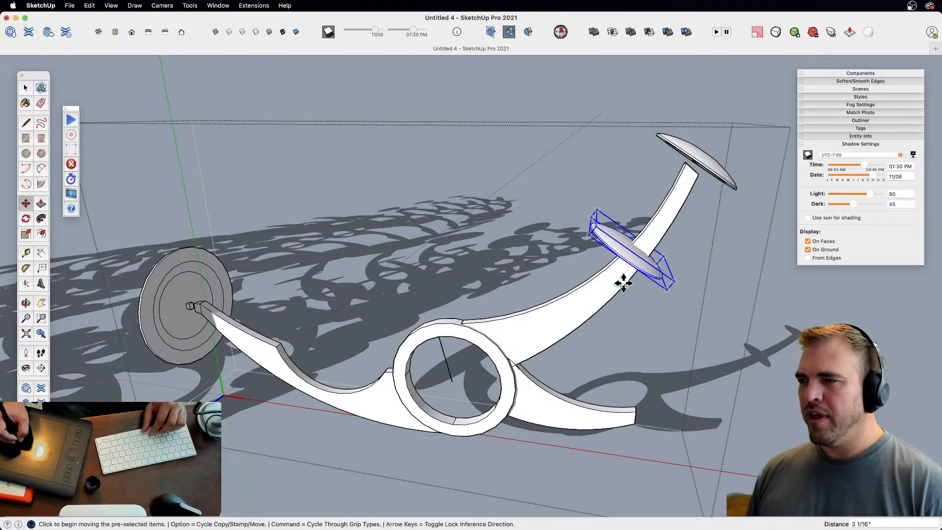
middle_click_drag(638, 287, 660, 360)
key("s")
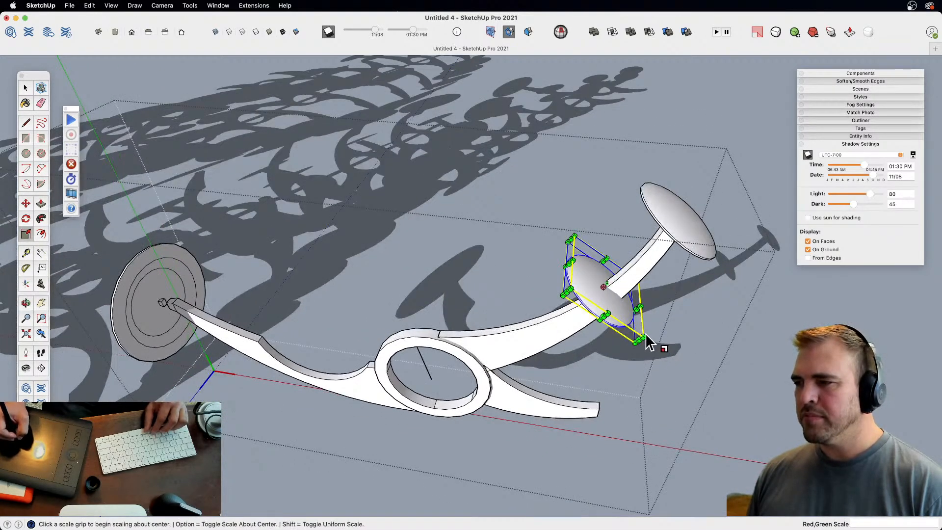
left_click(642, 337)
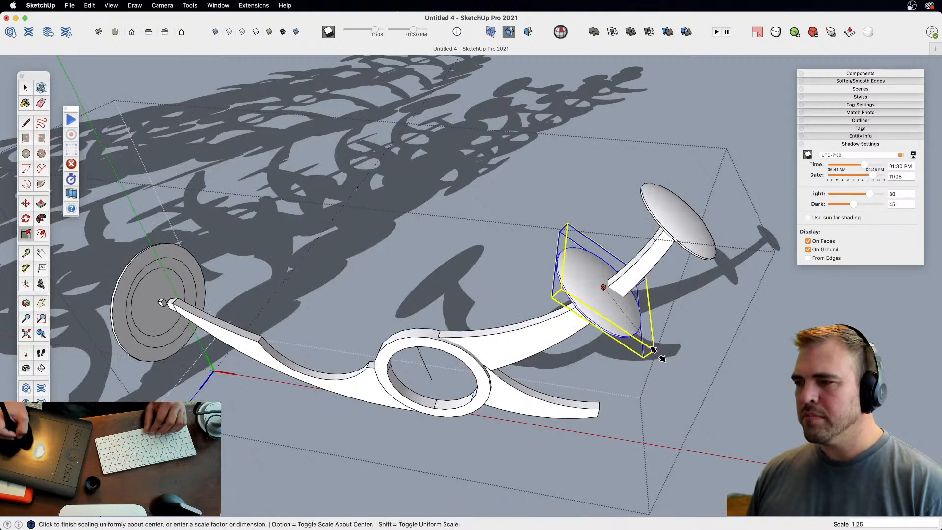
left_click(612, 340)
- Copy the enlarged disc further down the arm toward the hub and scale the new copy up uniformly about its centre
middle_click_drag(613, 338, 618, 190)
key("m")
key("alt")
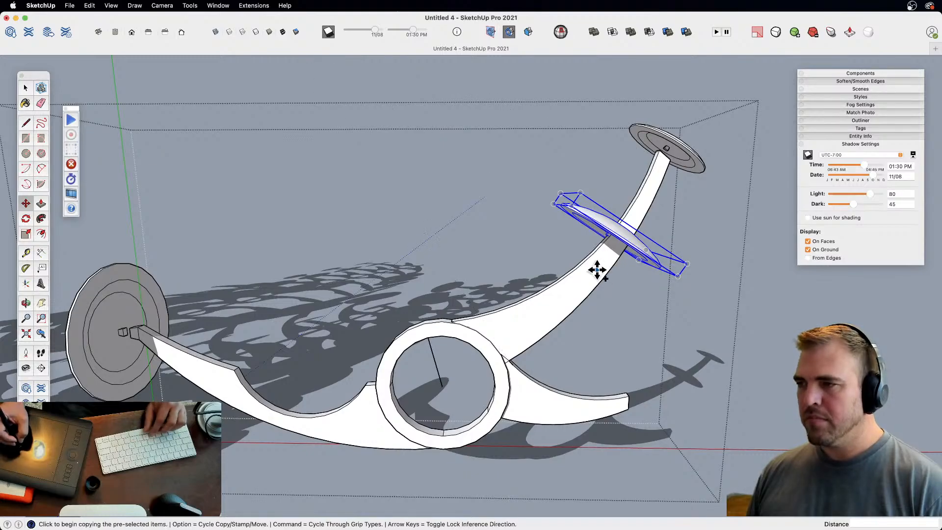
left_click(540, 322)
middle_click_drag(526, 337, 588, 385)
key("s")
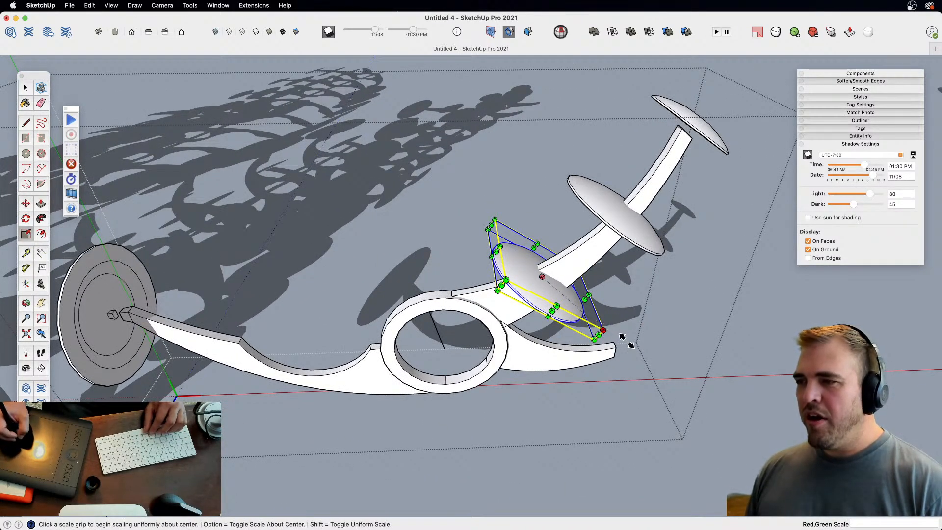
left_click(620, 335)
left_click(600, 345)
middle_click_drag(600, 345, 531, 242)
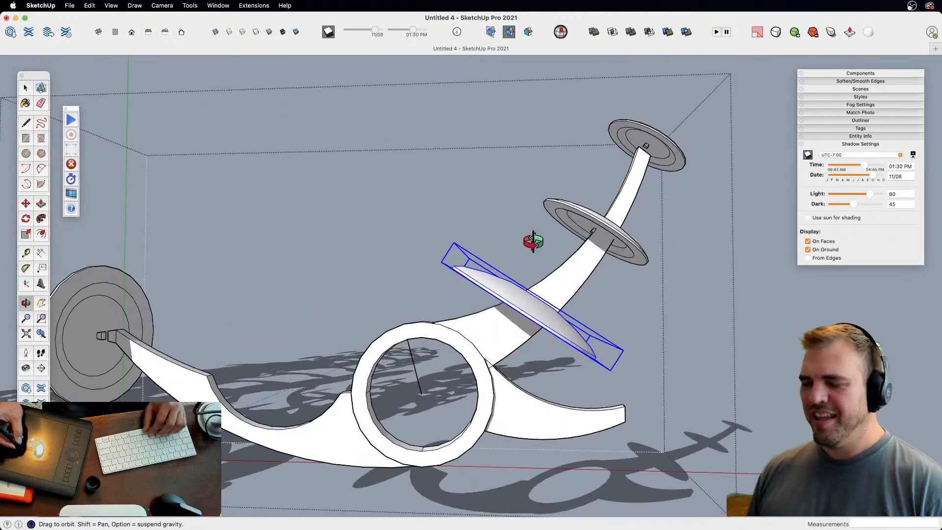
- Rotate the two copied discs in place so they tilt more steeply along the arm, and close the component
key("m")
left_click(600, 348)
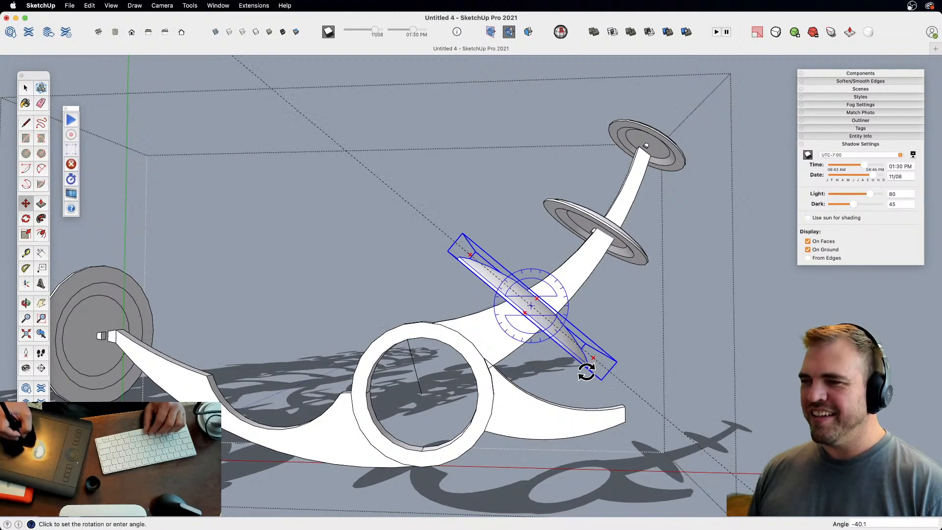
left_click(577, 378)
key("space")
middle_click_drag(622, 250, 599, 357)
key("m")
left_click(608, 313)
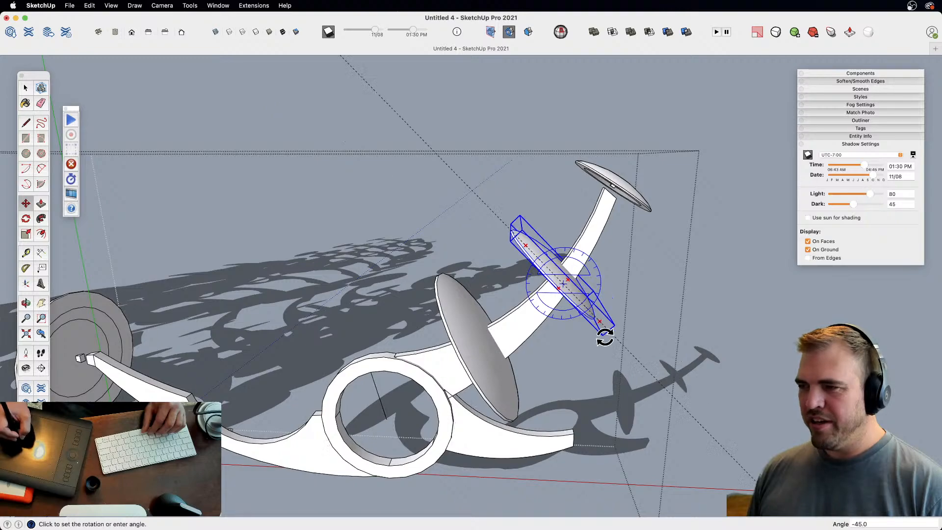
left_click(605, 337)
key("space")
left_click(704, 314)
- Bring the updated legs and the single ring into view and reopen the single ring for editing
middle_click_drag(587, 280, 499, 273)
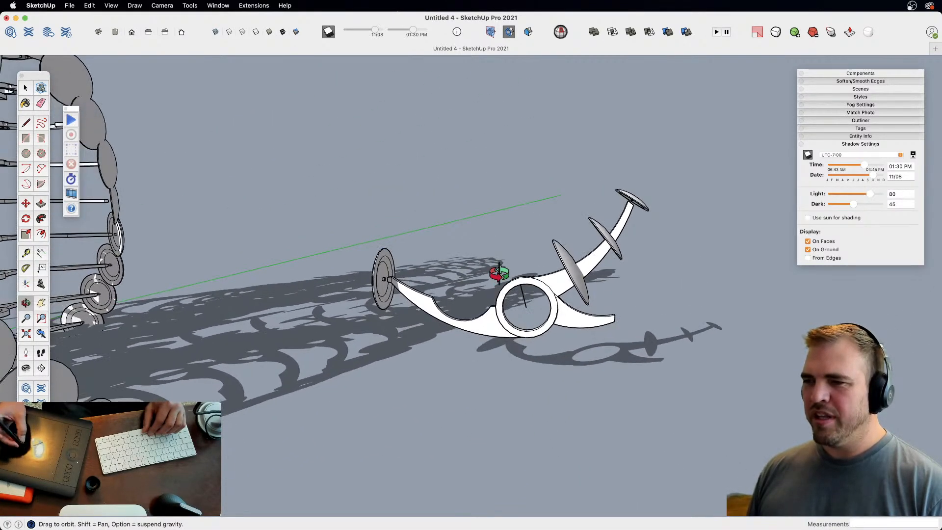
double_click(482, 323)
key("z")
left_click_drag(539, 250, 525, 334)
key("h")
left_click_drag(412, 328, 559, 371)
middle_click_drag(385, 313, 681, 321)
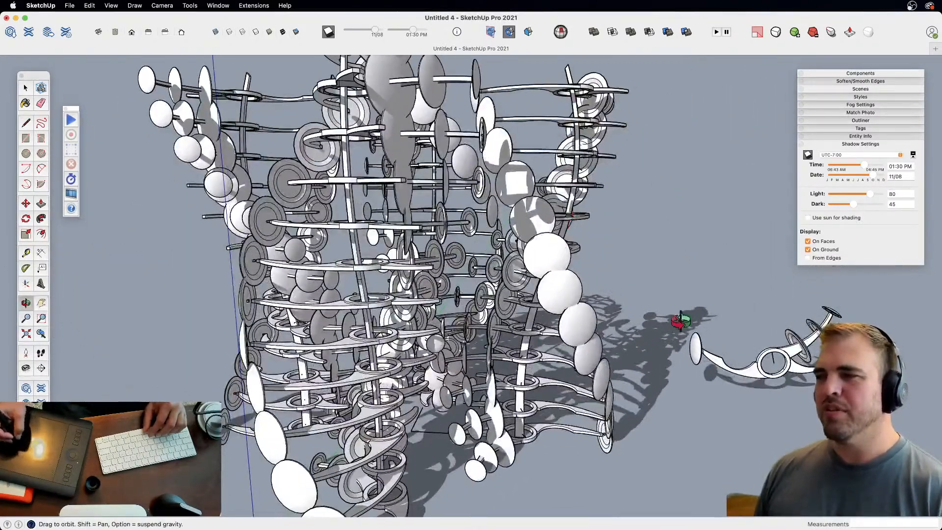
double_click(754, 362)
- Try rotating all of the opened ring's contents, including the added discs, about the hub's centre
key("super+a")
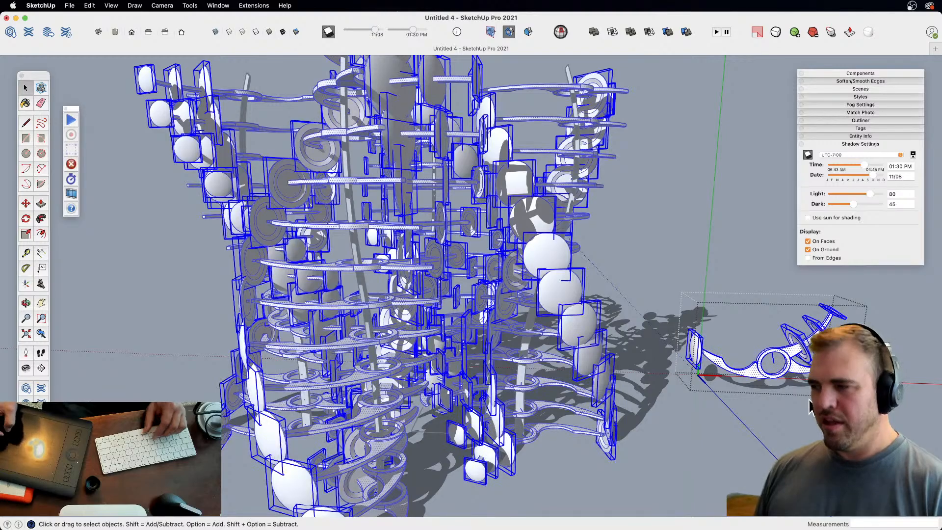
key("q")
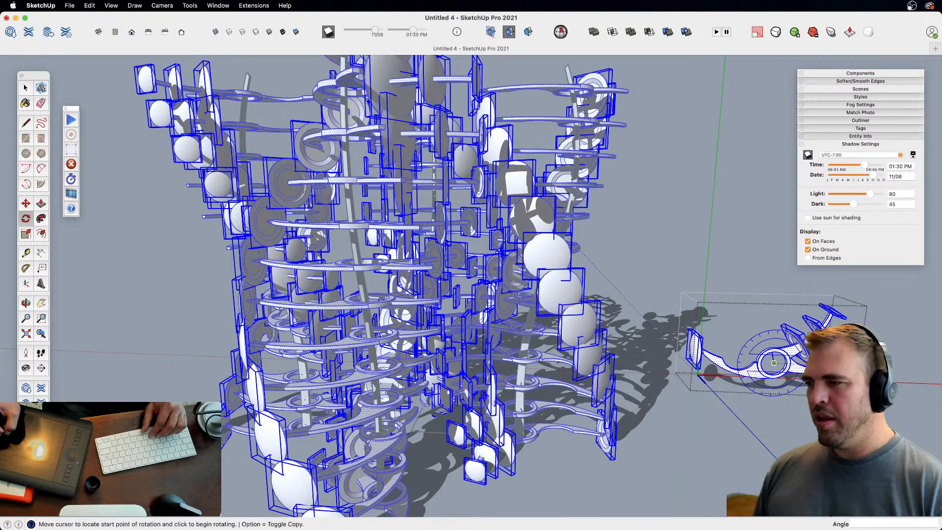
left_click(845, 366)
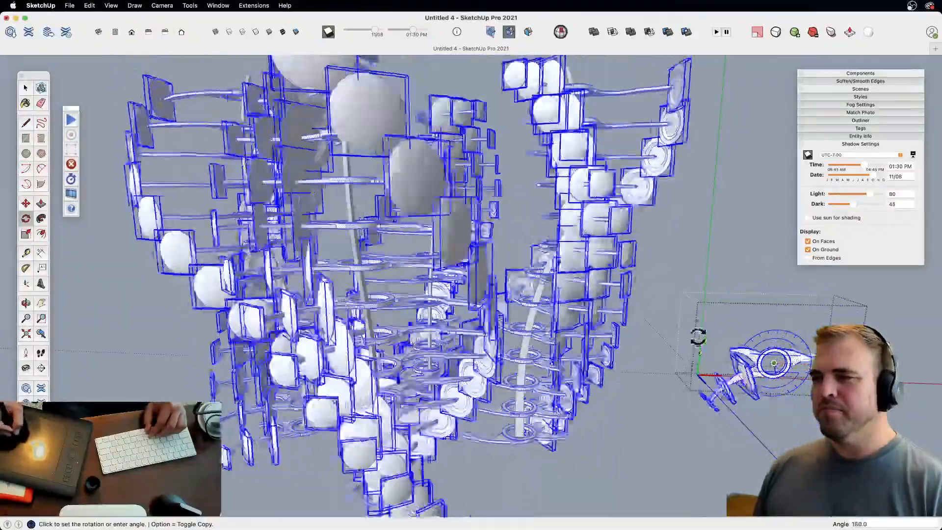
key("space")
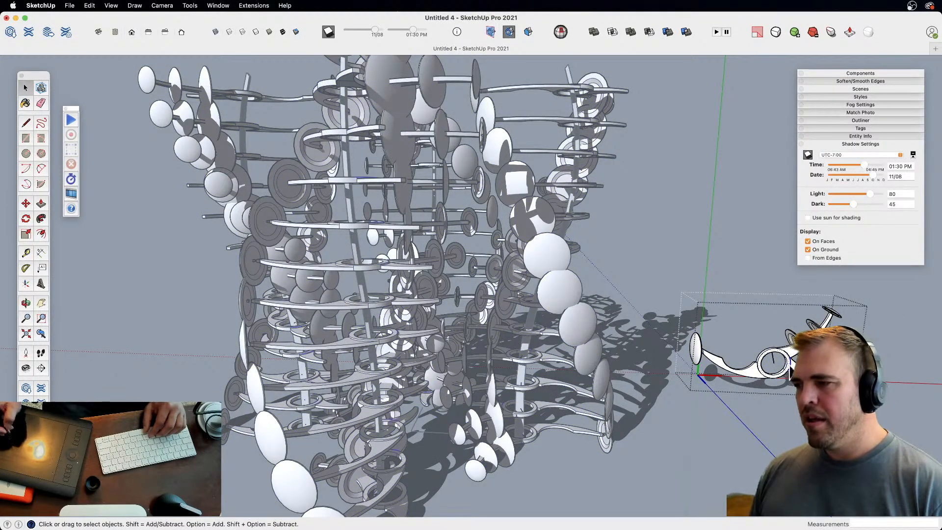
- Group the ring's hub and arm geometry separately from the discs
key("super+g")
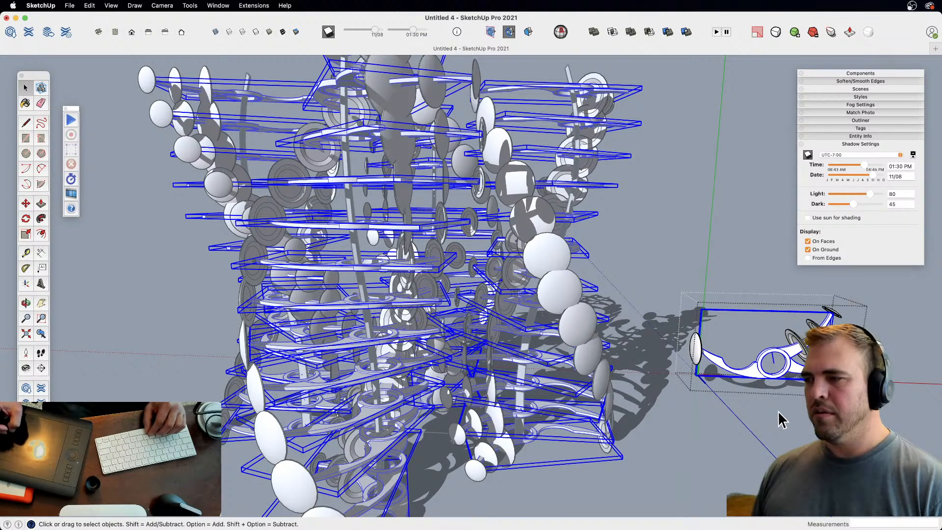
- Close the single ring and examine it beside the leg sculpture, briefly reopening it to check its contents
left_click(778, 410)
middle_click_drag(736, 379, 649, 409)
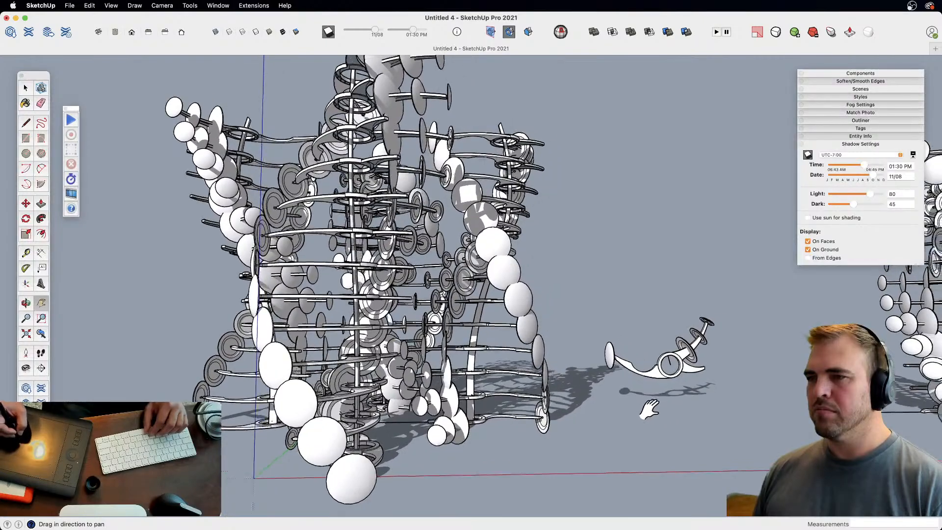
scroll(653, 402, "up", 5)
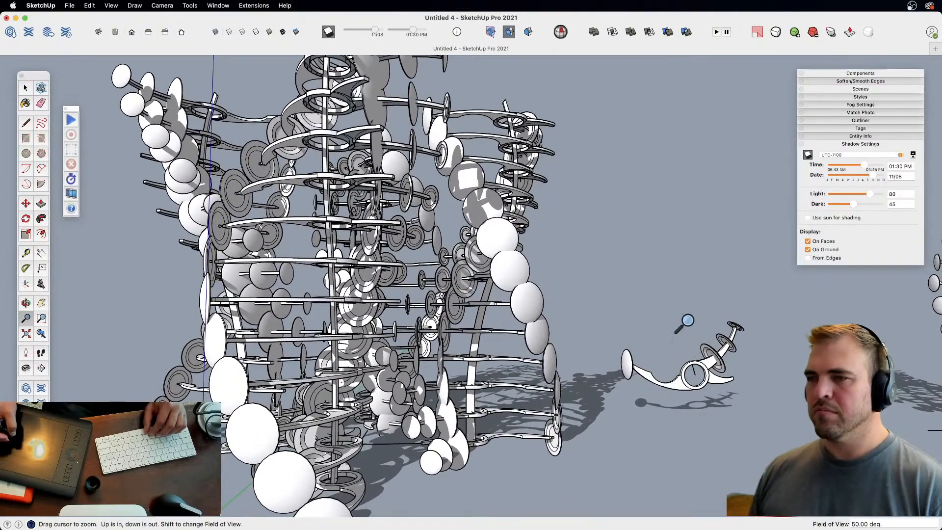
middle_click_drag(686, 324, 689, 343)
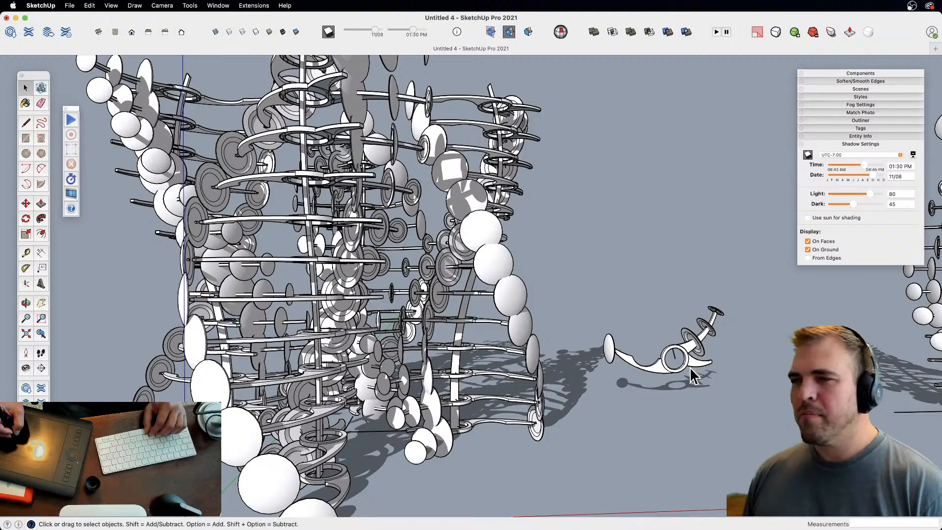
middle_click_drag(689, 378, 694, 321)
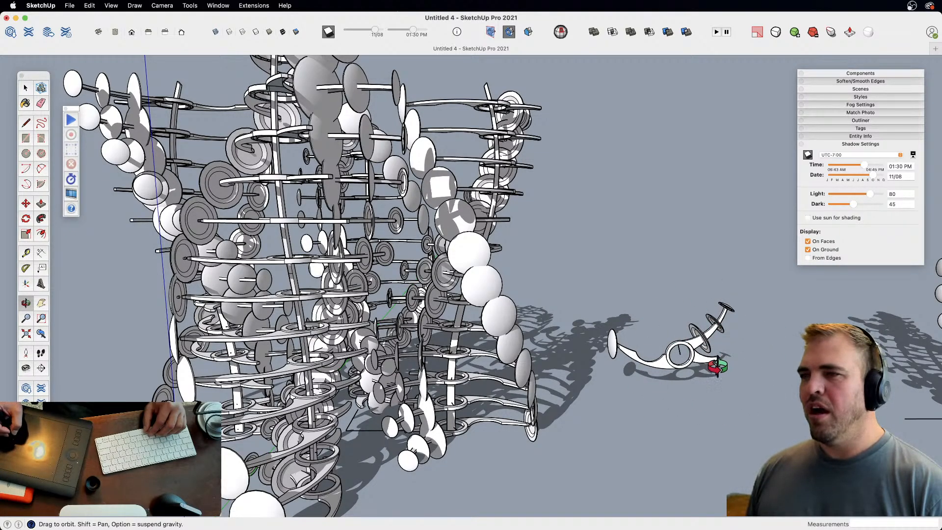
key("space")
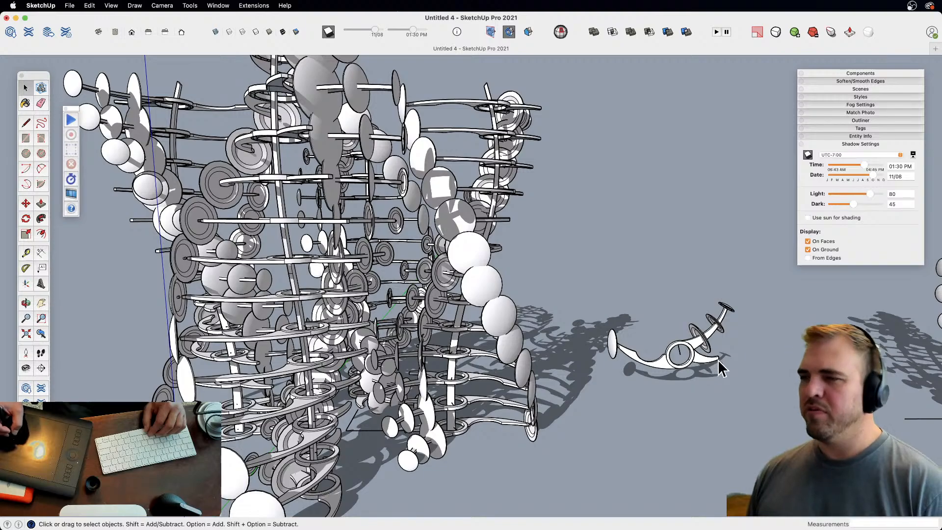
double_click(696, 365)
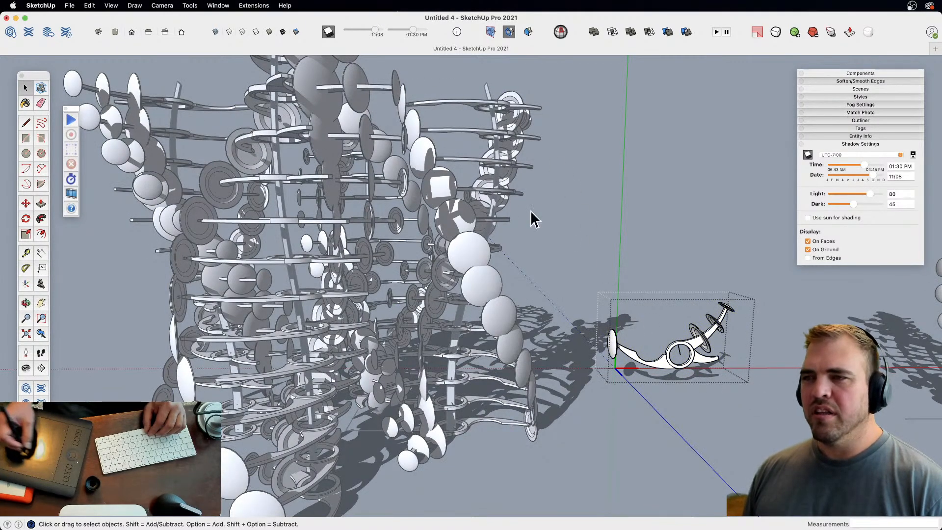
left_click(657, 260)
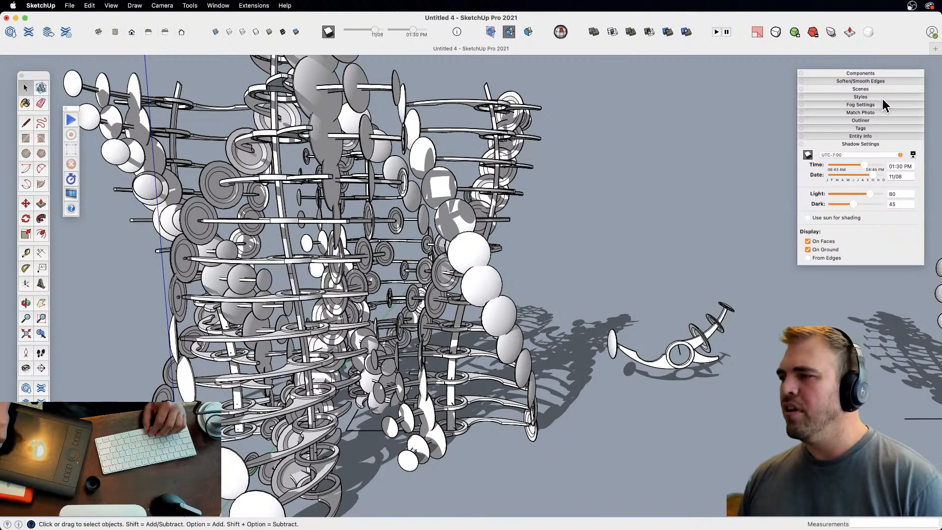
- Add two scenes from the current view to serve as the start and end of an animation
left_click(860, 89)
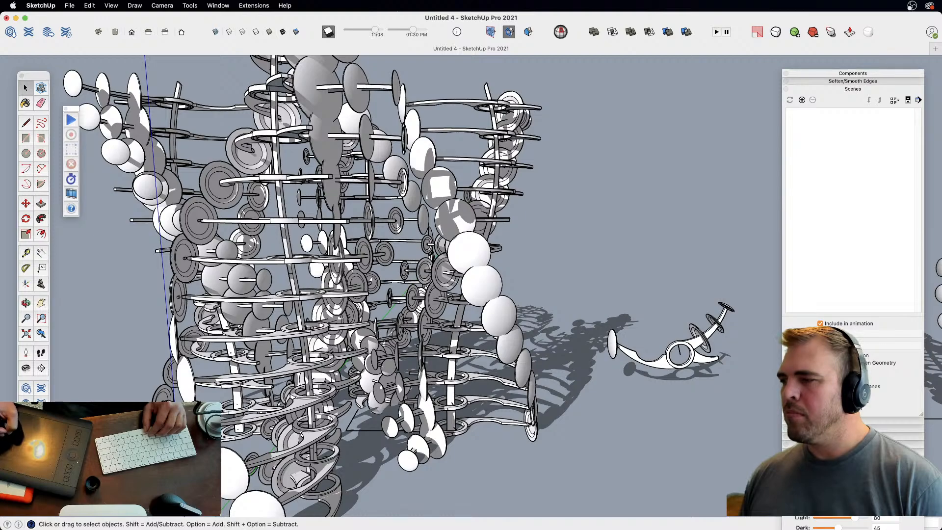
left_click(801, 101)
left_click(802, 99)
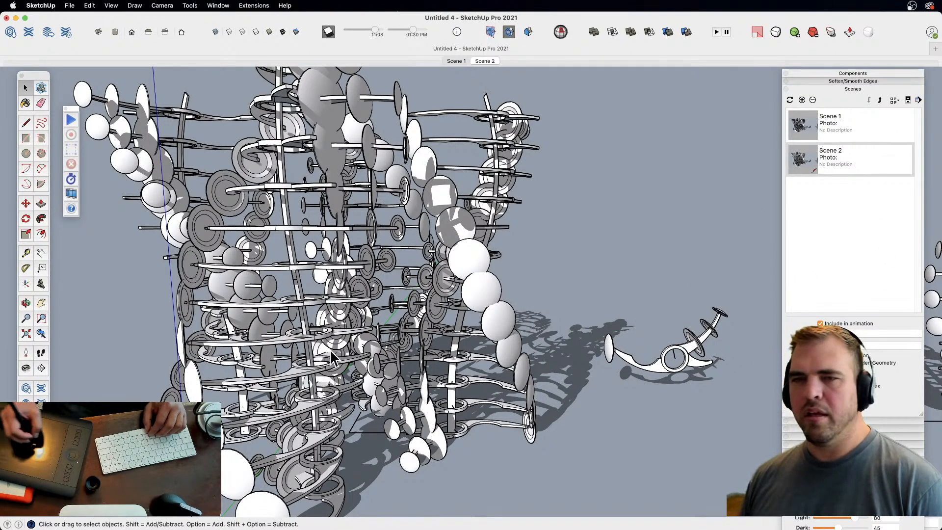
- Open the single ring, select all of its contents and activate Scene 1 as the starting pose
left_click(696, 360)
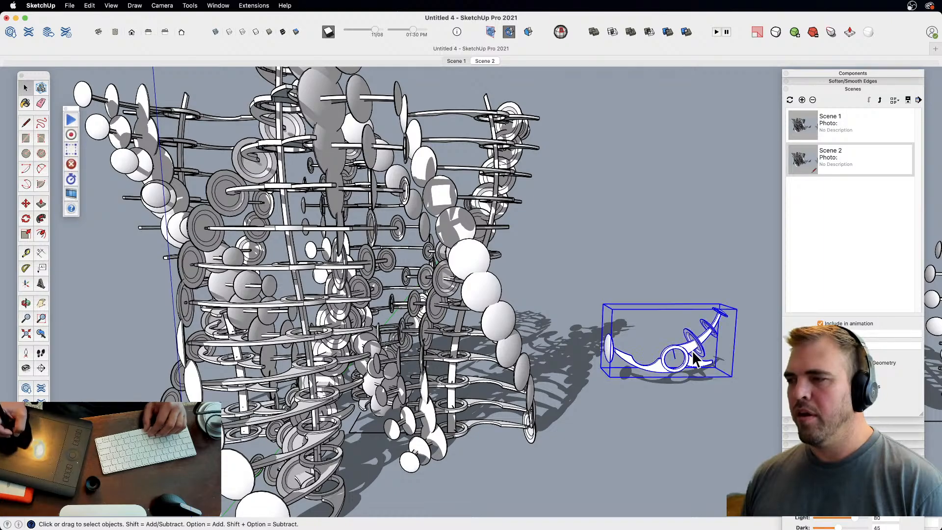
double_click(689, 357)
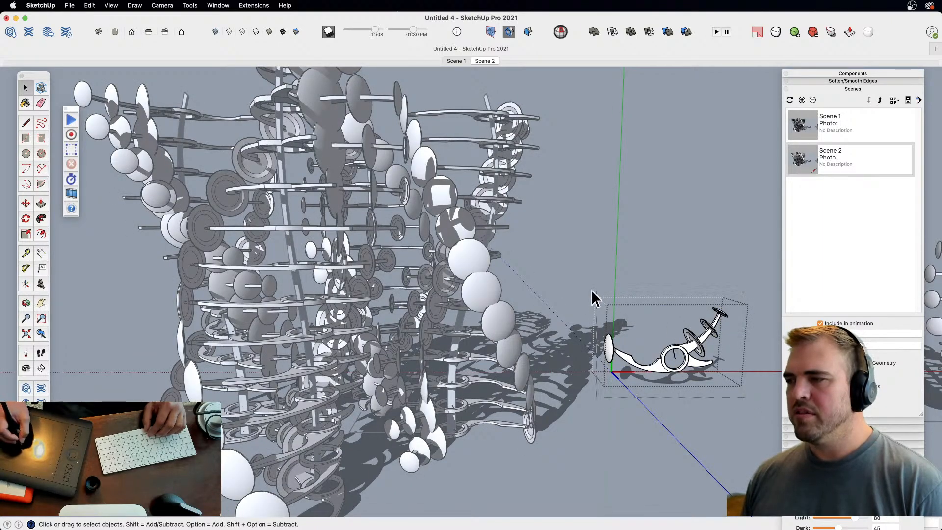
key("super+a")
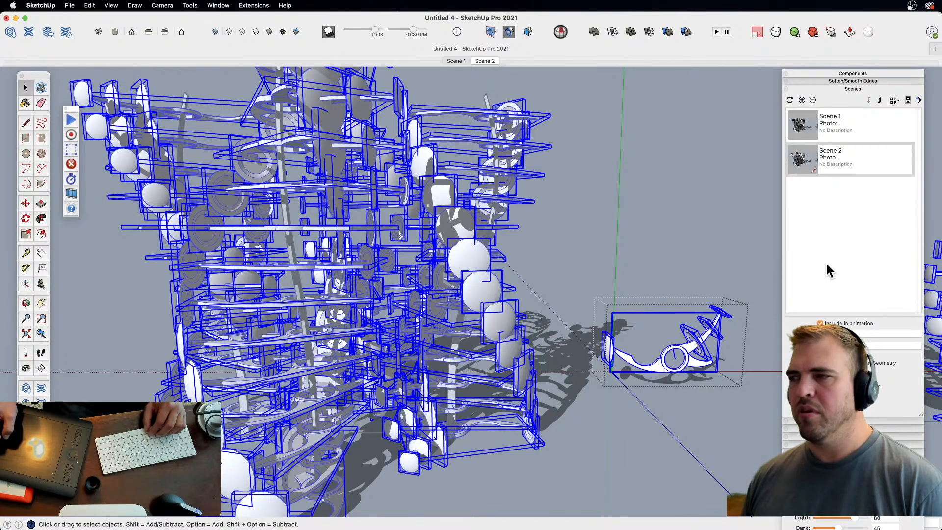
left_click(841, 130)
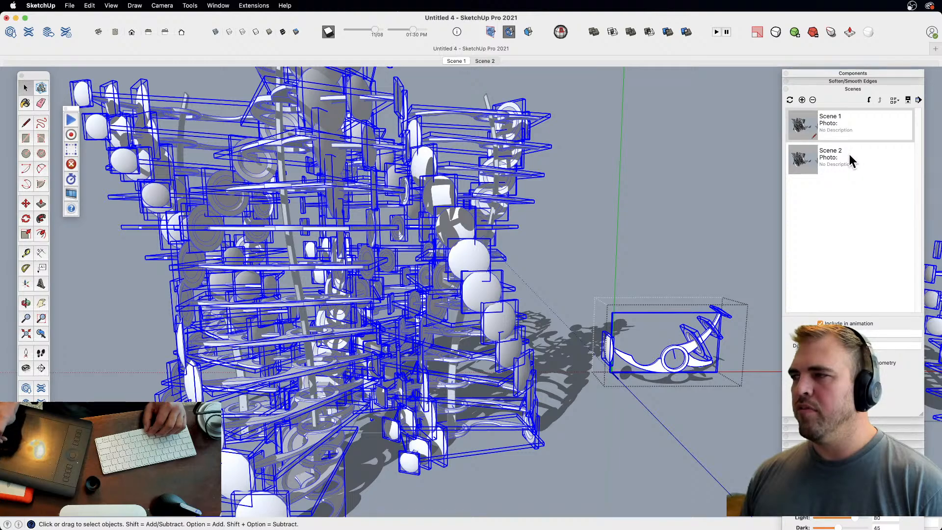
- In Scene 2, rotate all of the ring's contents about half a turn around the hub's centre and close the component
key("q")
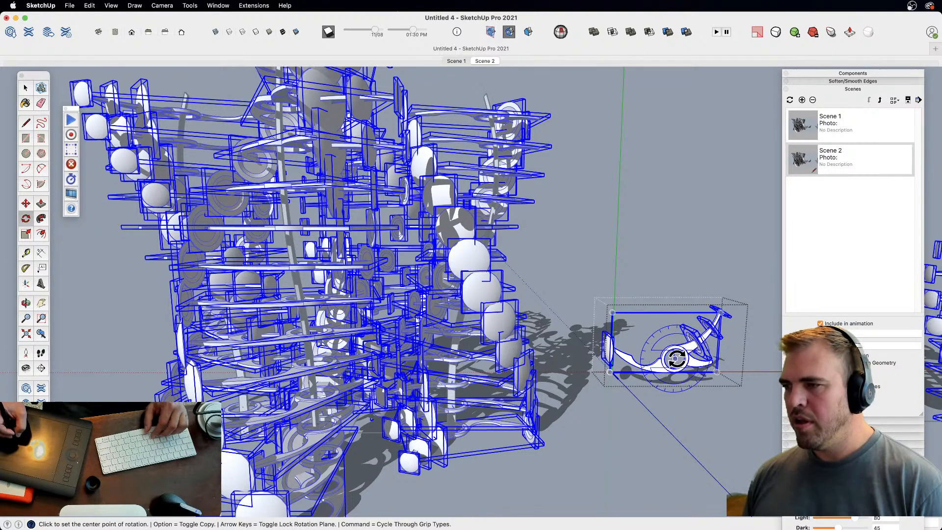
left_click(751, 366)
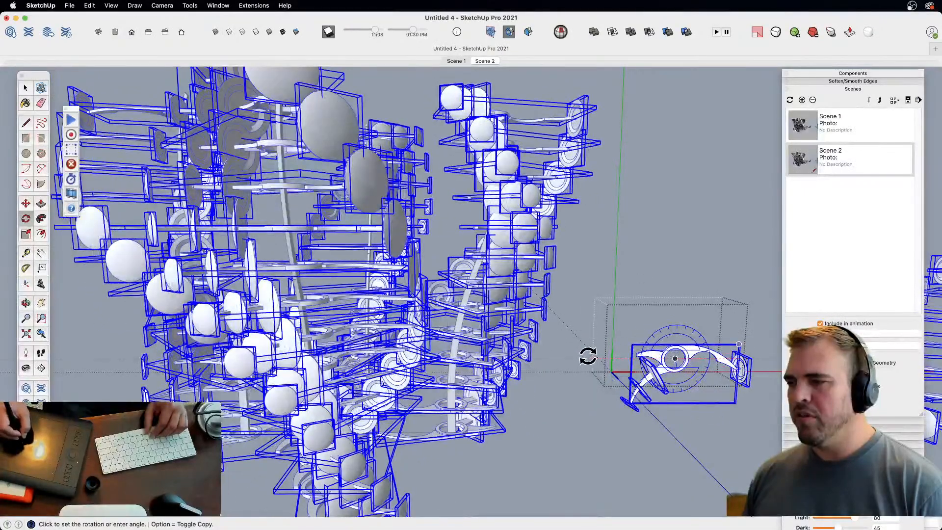
left_click(587, 356)
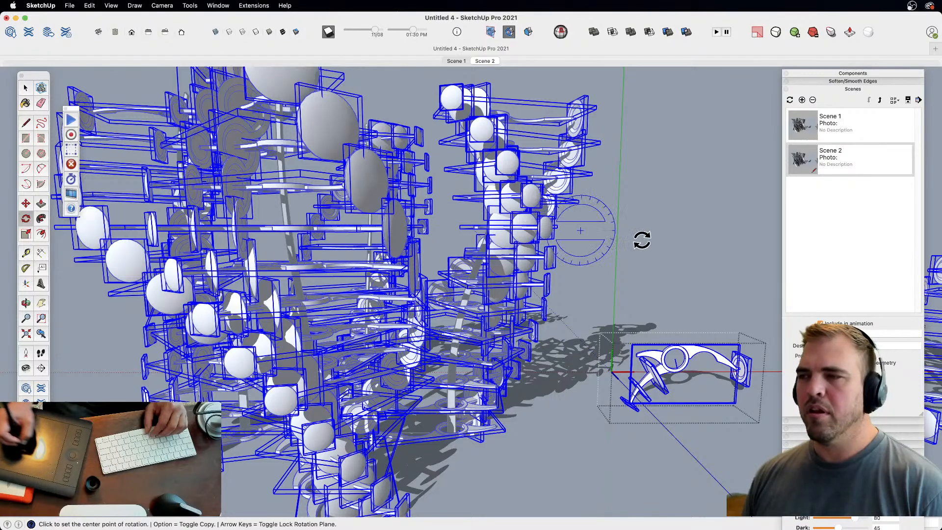
key("space")
left_click(675, 239)
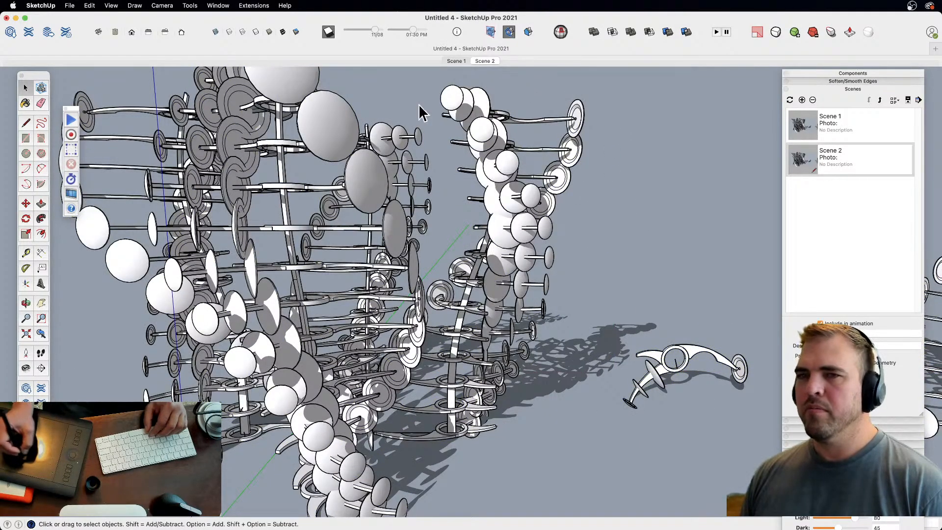
- Preview the transition to Scene 1 and set the scene transition time to 10 seconds
left_click(456, 61)
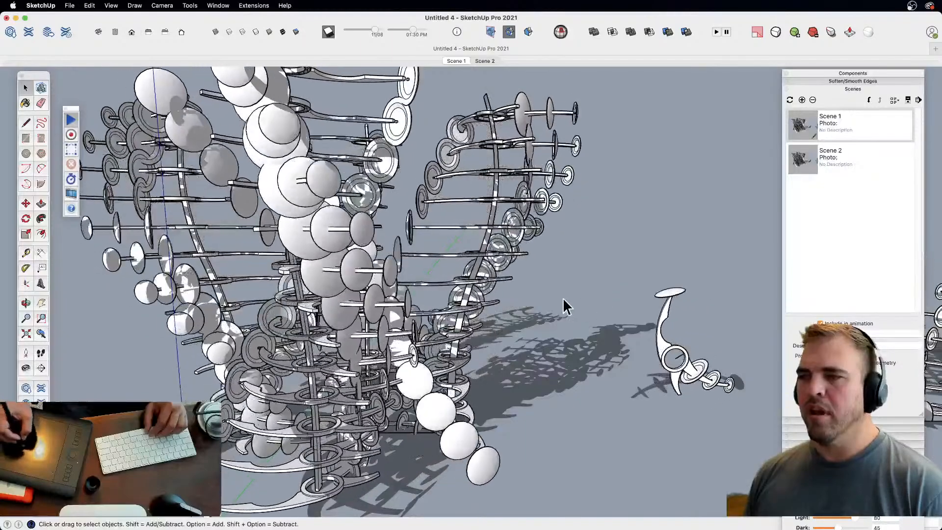
middle_click_drag(541, 311, 576, 314, "shift")
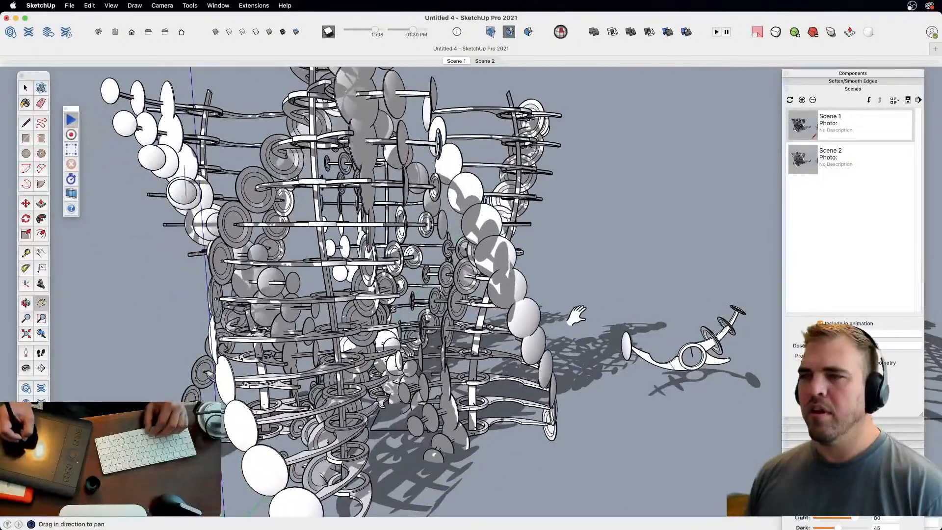
left_click(111, 7)
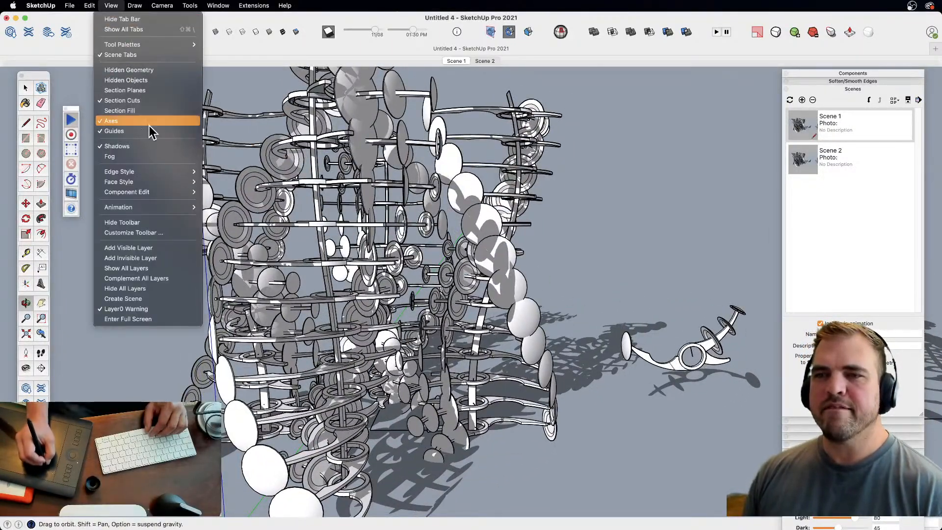
mouse_move(191, 214)
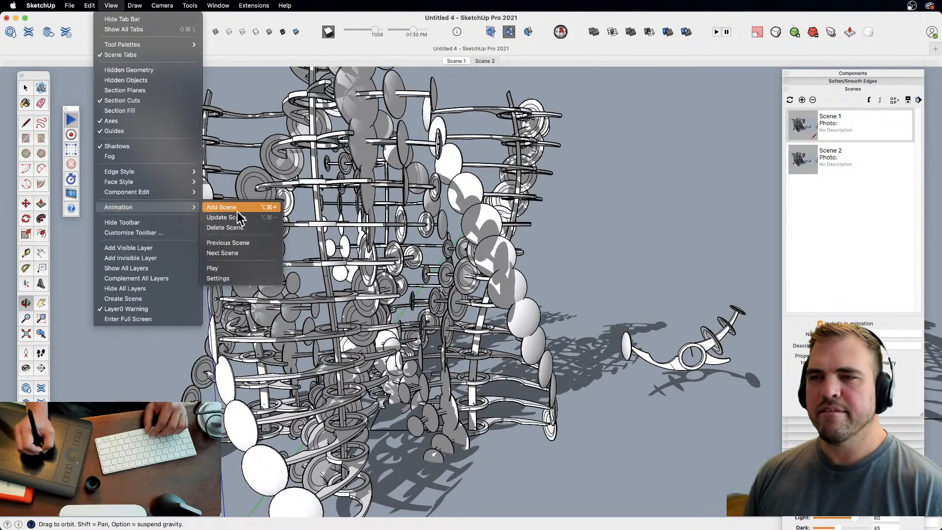
left_click(242, 278)
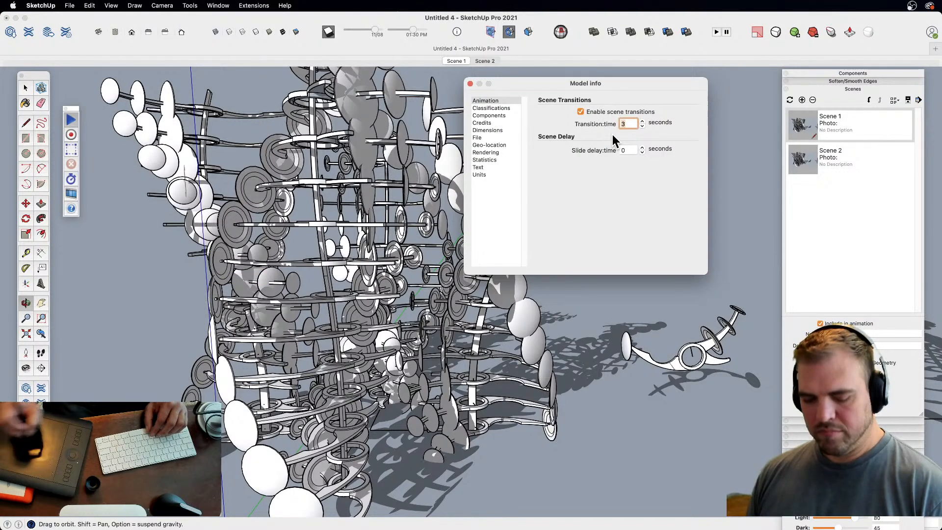
type("10")
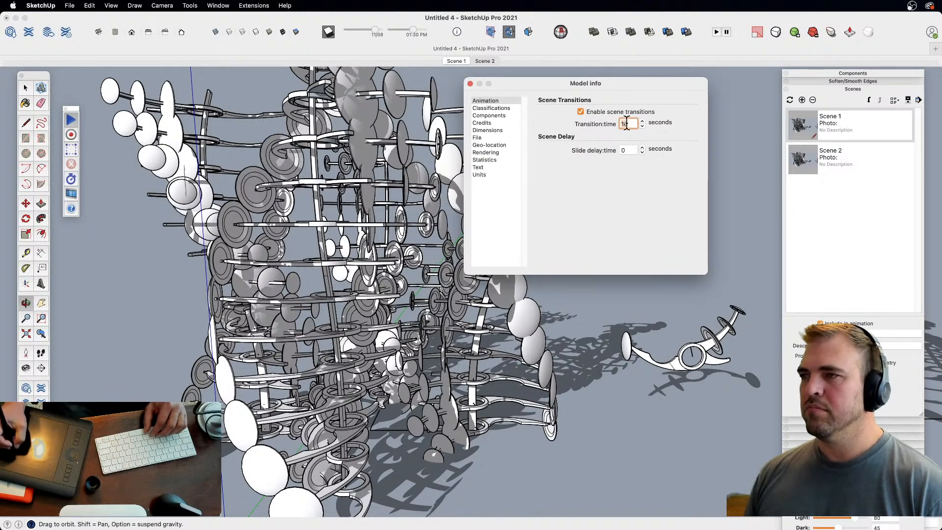
left_click(470, 83)
- Play the transition to Scene 2 and examine the turning rings among the legs from close up and above
mouse_move(580, 275)
middle_mouse_down()
mouse_move(515, 311)
mouse_move(643, 200)
mouse_move(560, 260)
mouse_move(448, 290)
mouse_move(466, 326)
mouse_move(512, 332)
mouse_move(524, 294)
middle_mouse_up()
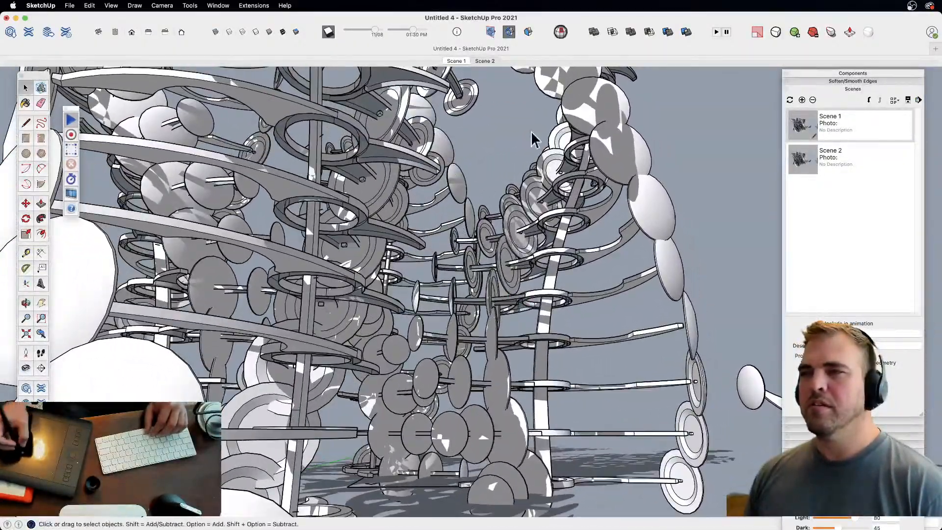
left_click(483, 62)
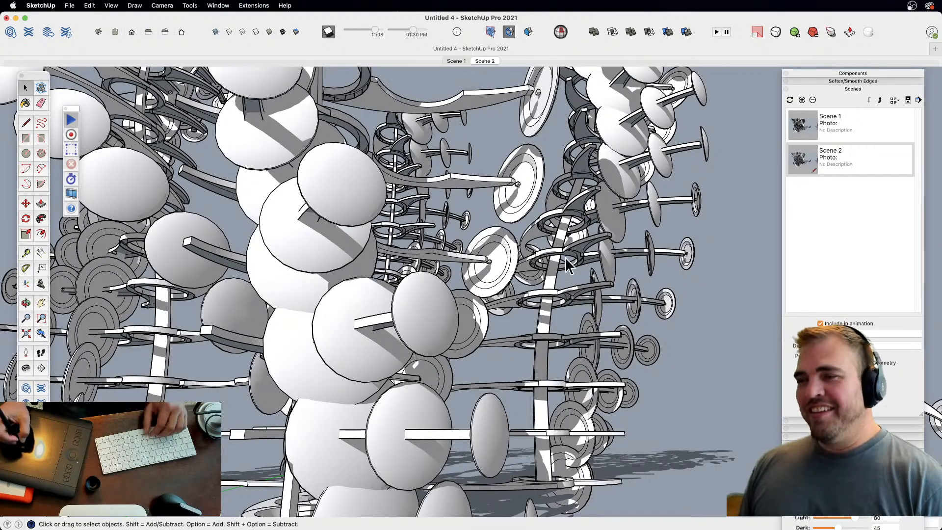
key("o")
left_click_drag(568, 212, 539, 344)
key("z")
key("h")
key("o")
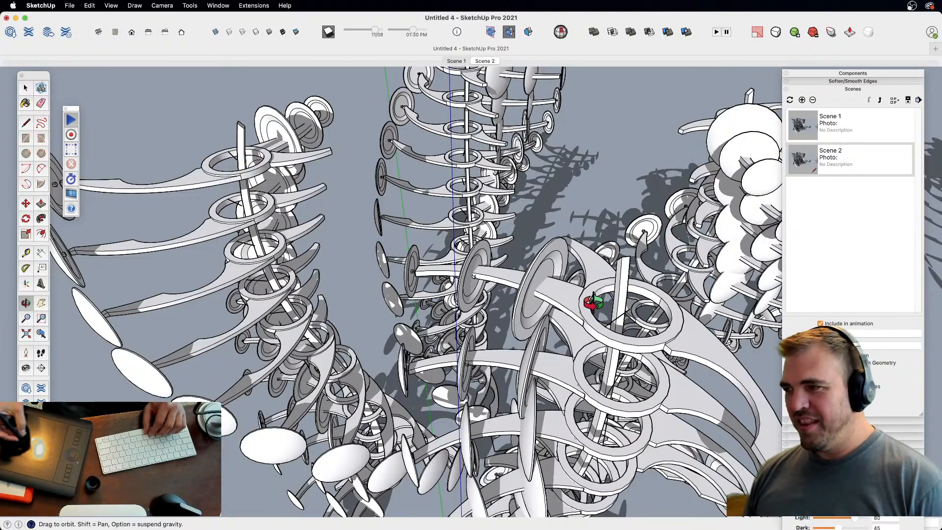
key("z")
left_click_drag(531, 333, 529, 294)
key("o")
left_click_drag(528, 294, 656, 328)
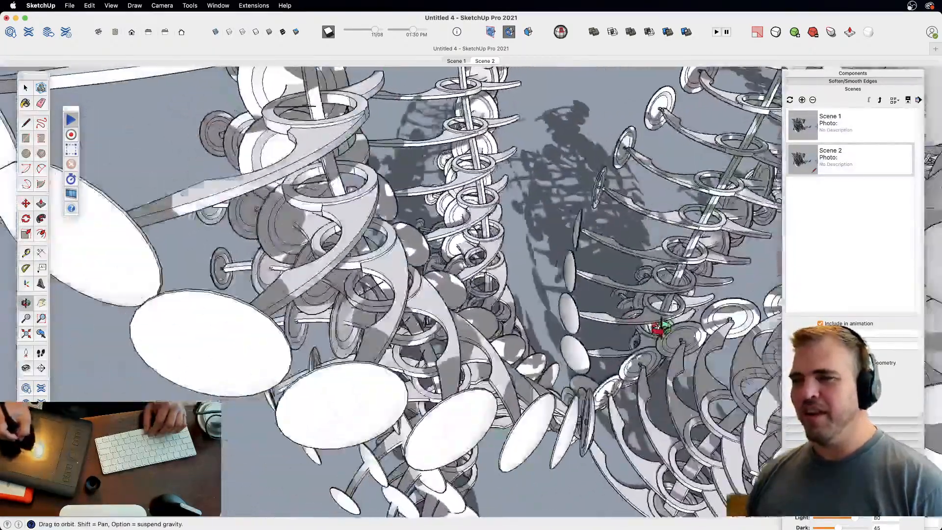
key("h")
left_click_drag(442, 373, 521, 393)
key("o")
key("z")
key("h")
left_click_drag(530, 284, 496, 461)
key("o")
key("h")
left_click_drag(519, 365, 526, 276)
key("z")
- Play the transition back to Scene 1 and examine the moving legs, pulling back to a distant low view
left_click(458, 62)
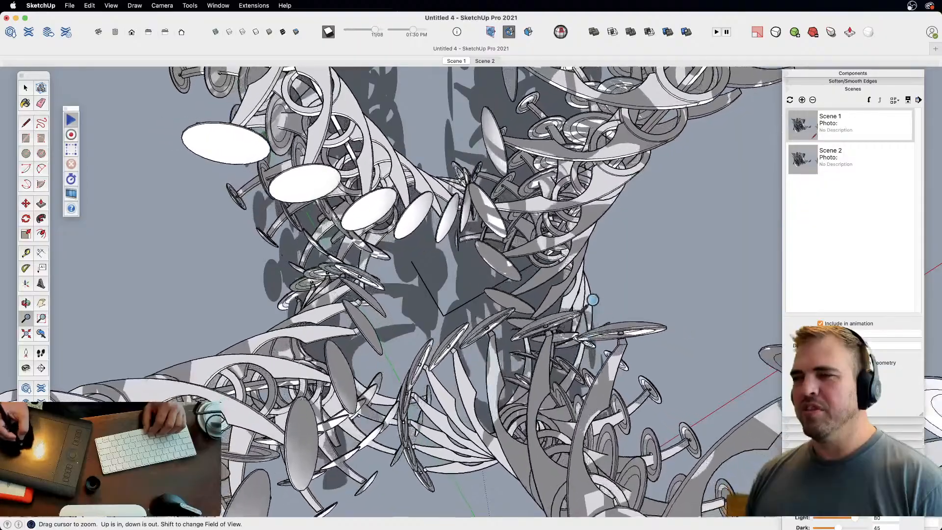
key("h")
left_click_drag(591, 280, 412, 301)
key("o")
left_click_drag(405, 305, 457, 321)
key("z")
left_click_drag(442, 221, 417, 373)
key("h")
key("o")
left_click_drag(407, 314, 414, 242)
key("h")
left_click_drag(431, 333, 590, 272)
key("o")
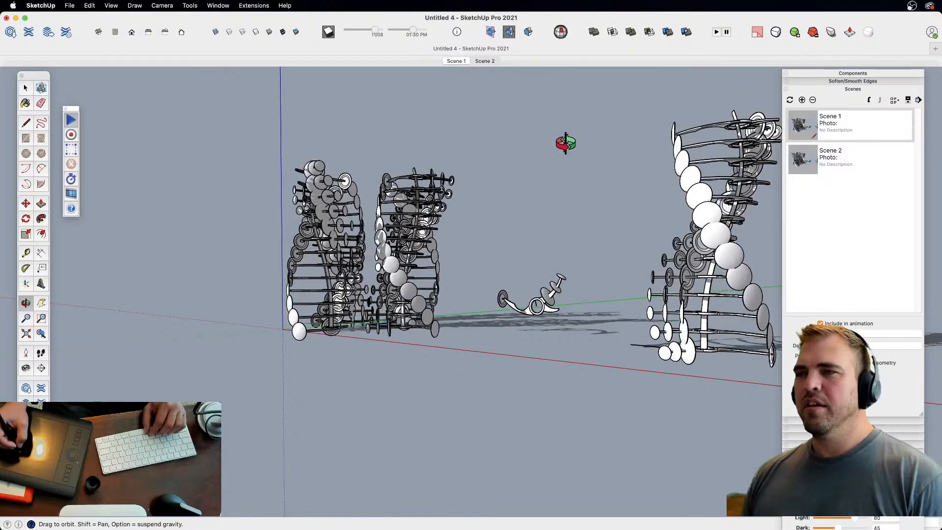
- Play the transition to Scene 2 from a distance and examine the legs and single ring from above
left_click(484, 61)
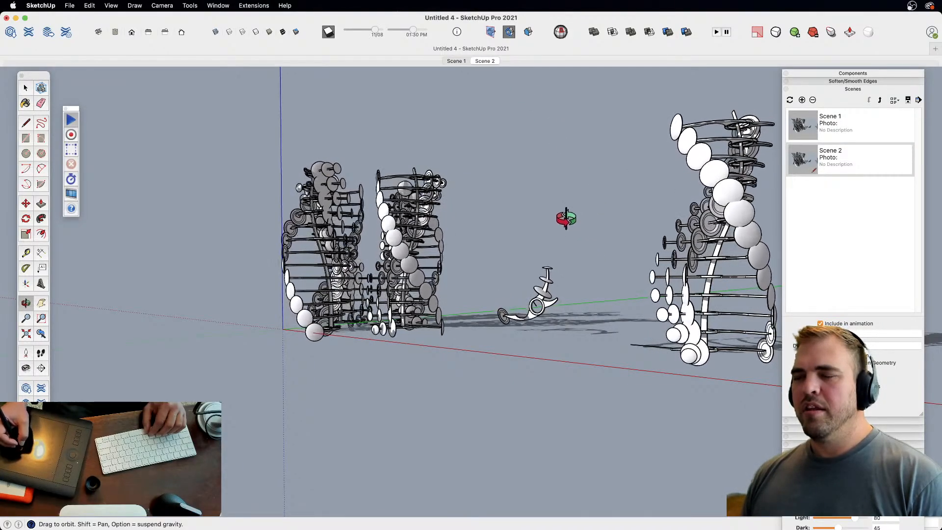
key("space")
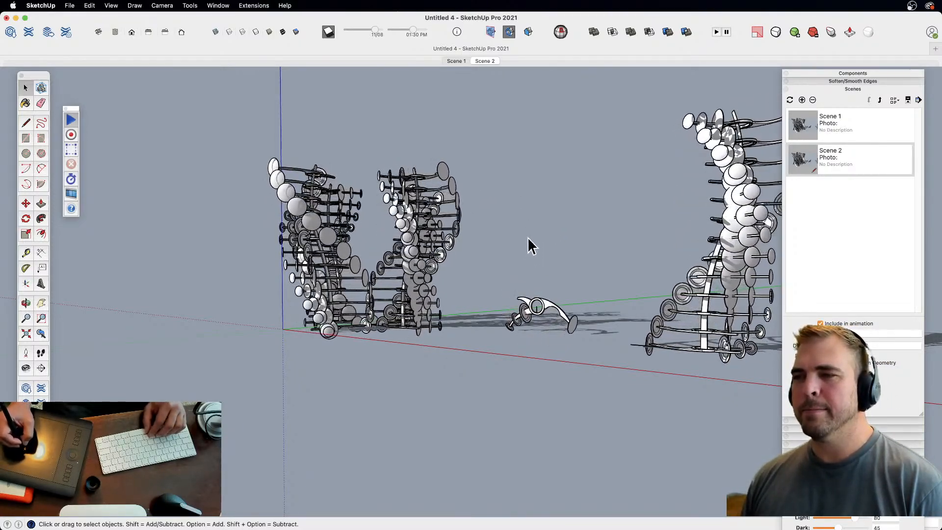
middle_click_drag(537, 235, 562, 369)
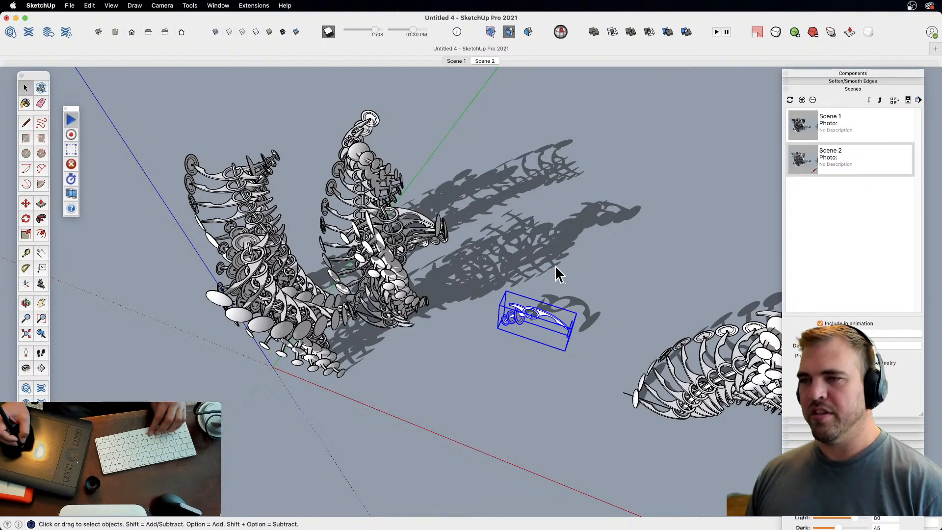
- Create a new model, delete the template's default content, and paste the copied ribbed component into the empty scene
left_click(68, 6)
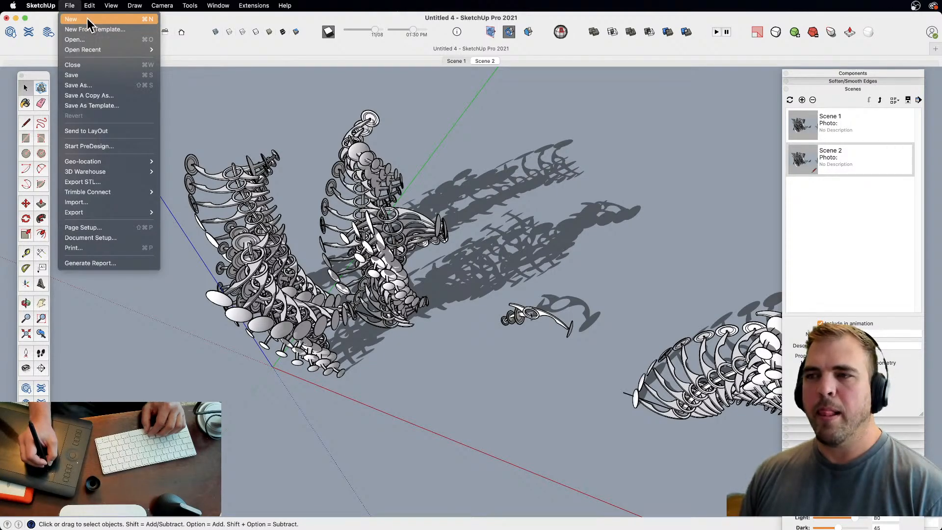
left_click(87, 19)
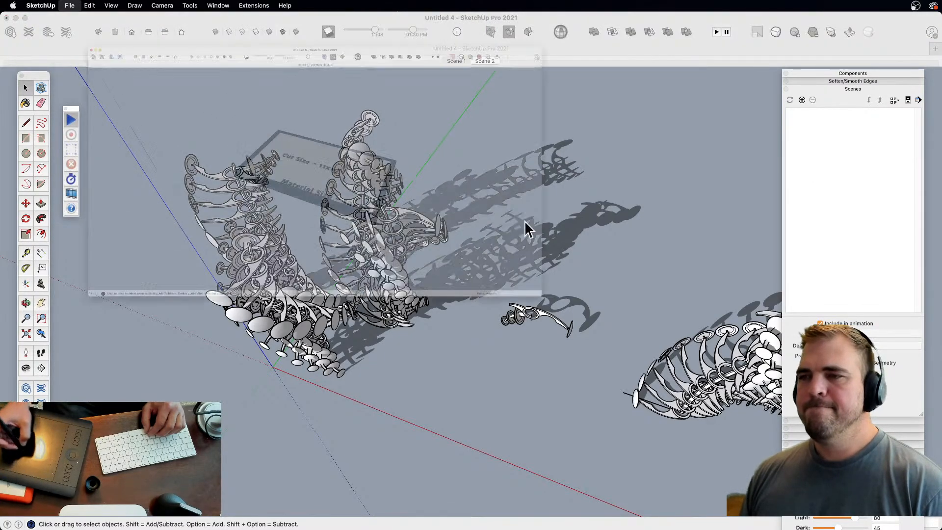
key("Delete")
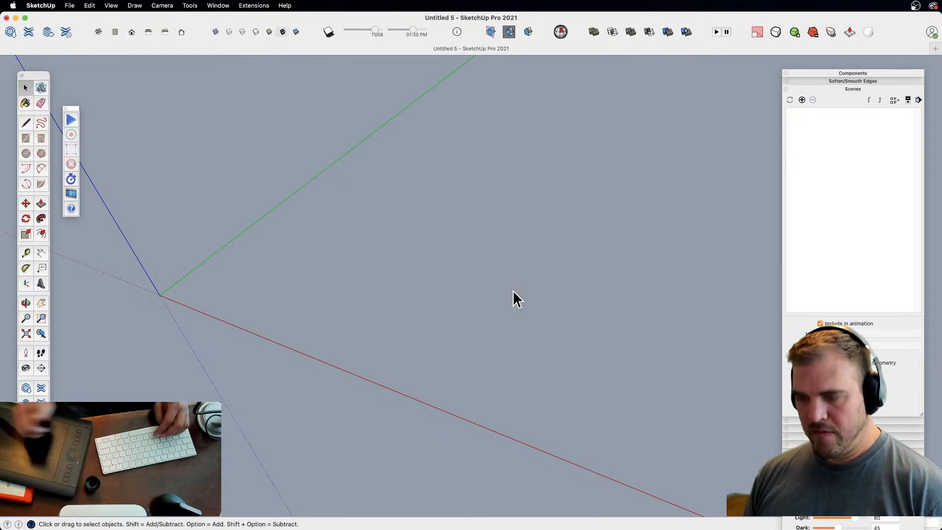
key("super+v")
left_click(567, 279)
scroll(531, 378, "down", 4)
middle_click_drag(531, 379, 617, 285)
key("space")
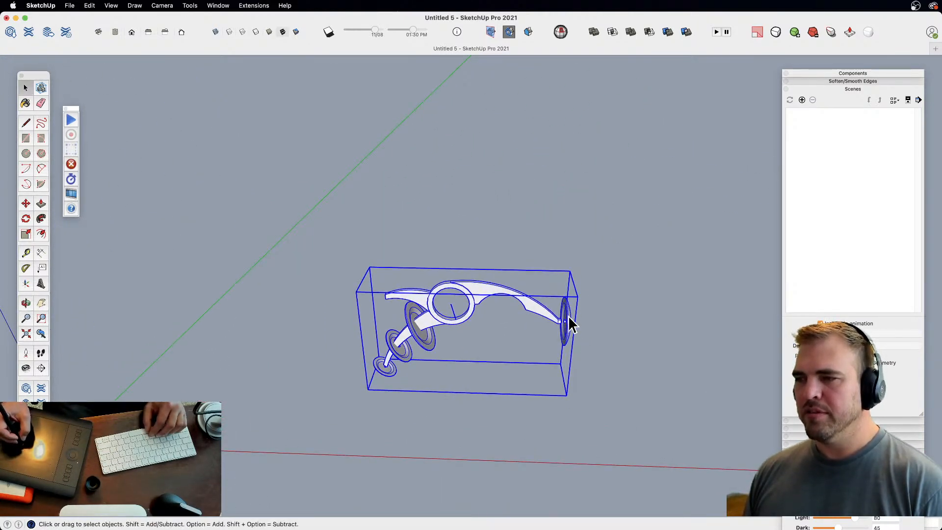
- Open the pasted component and its nested arm-and-ring group for editing
key("z")
left_click_drag(508, 335, 505, 228)
key("space")
double_click(383, 307)
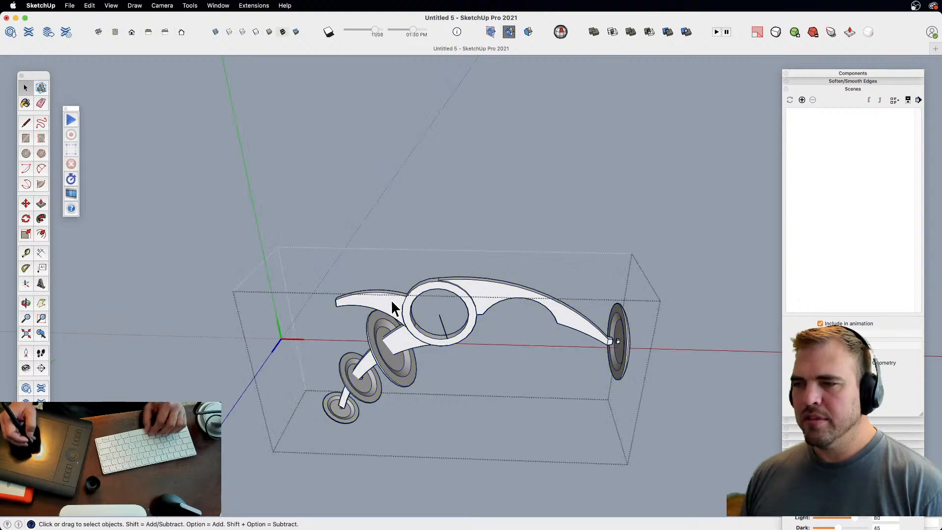
middle_click_drag(395, 312, 542, 343, "shift")
scroll(448, 208, "up", 4)
left_click(452, 299)
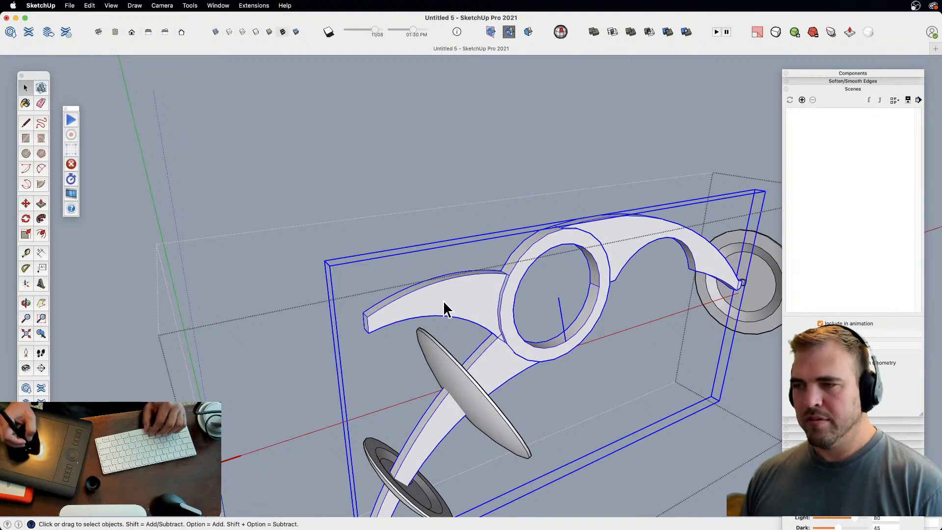
double_click(445, 309)
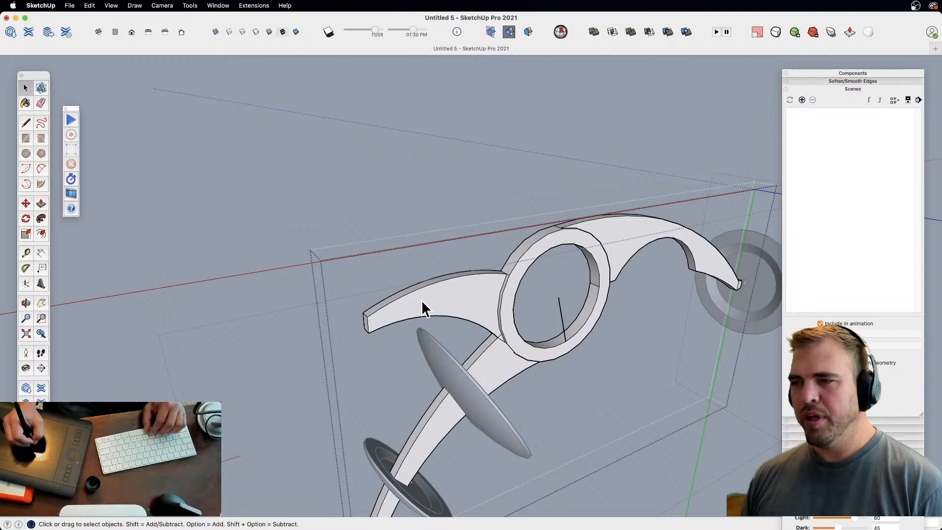
- Delete the short upper arm that branches off the ring and close the group and component
key("l")
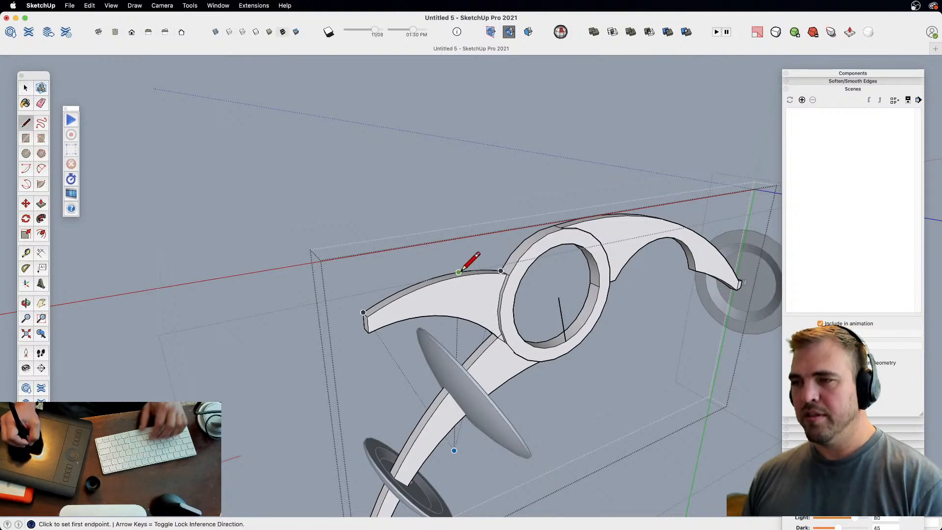
mouse_move(474, 285)
middle_mouse_down()
mouse_move(469, 258)
mouse_move(465, 283)
middle_mouse_up()
key("p")
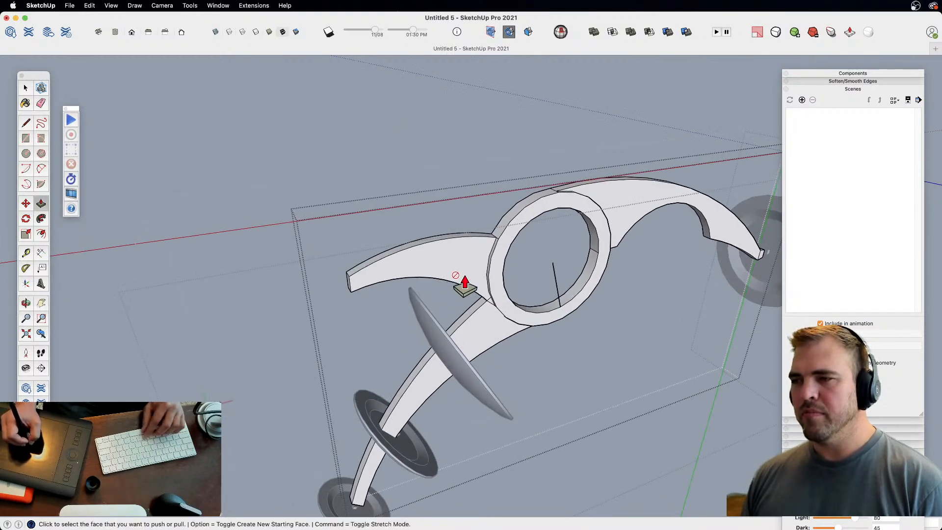
key("space")
double_click(451, 257)
key("p")
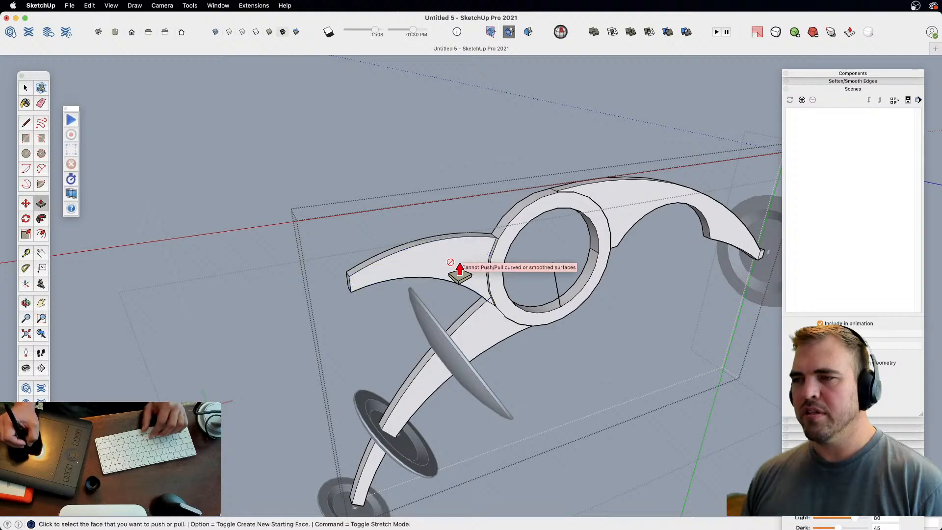
key("space")
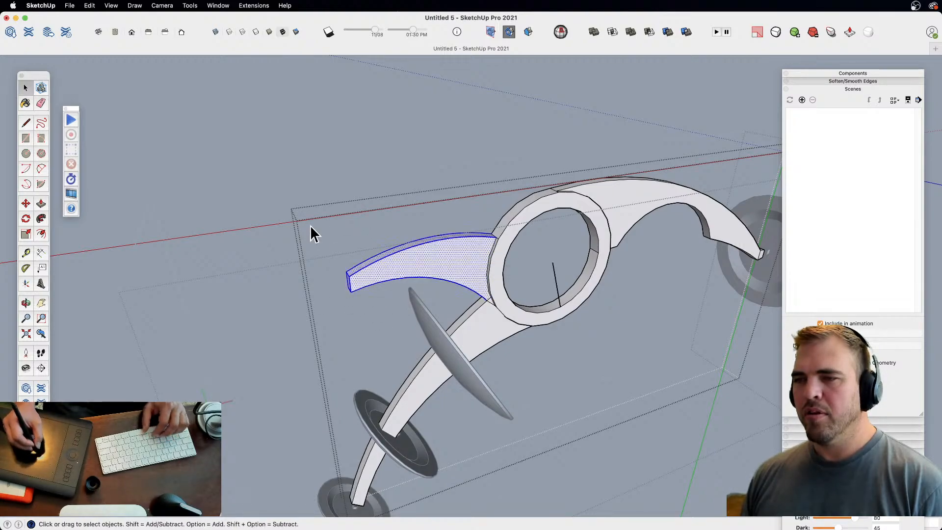
left_click(309, 225)
middle_click_drag(541, 213, 253, 340)
scroll(637, 348, "down", 5)
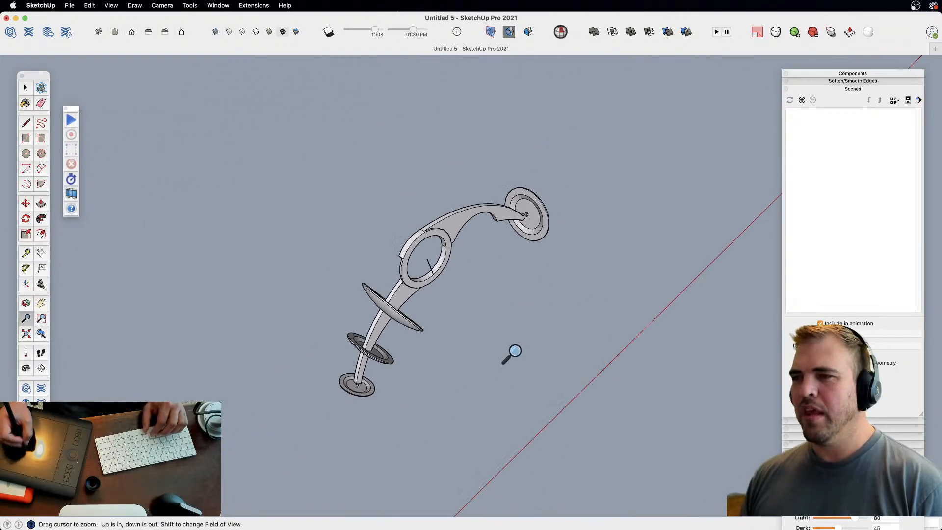
- Copy the edited component to an empty spot away from the original
middle_click_drag(509, 353, 408, 211)
left_click_drag(507, 323, 487, 429)
key("h")
left_click_drag(468, 308, 462, 300)
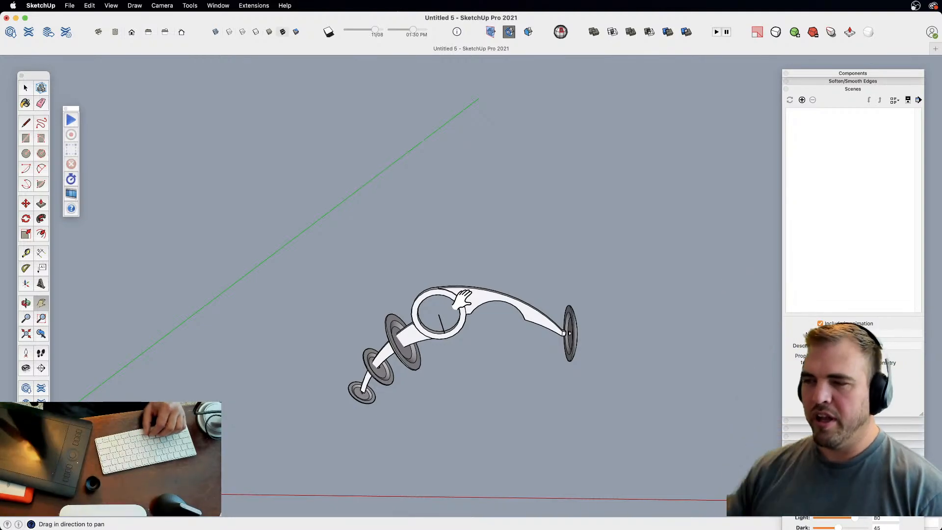
middle_click_drag(483, 316, 461, 377)
left_click(474, 314)
key("m")
left_click(431, 340)
key("alt")
left_click(724, 450)
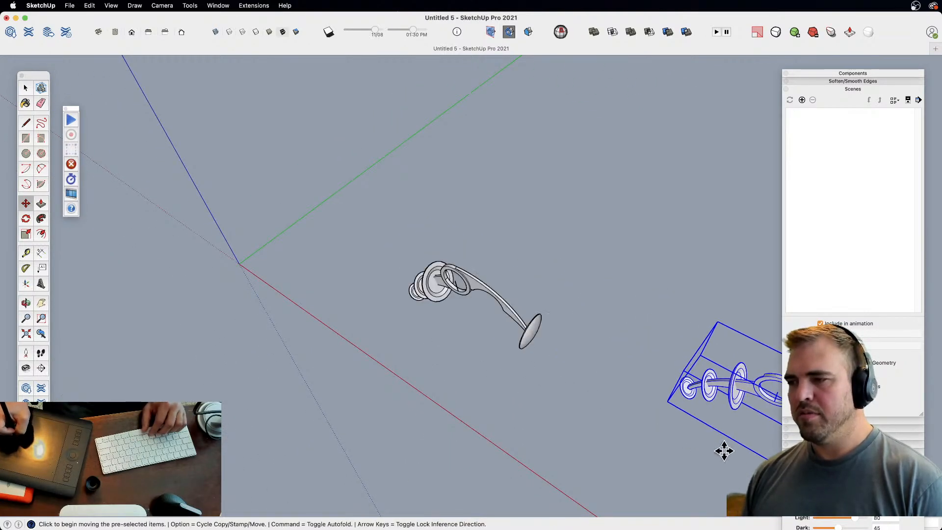
- Rotate the original component about the vertical axis so its length runs roughly along the green axis
scroll(469, 330, "up", 5)
left_click(470, 273)
middle_click_drag(471, 273, 505, 317)
key("m")
middle_click_drag(587, 355, 507, 326)
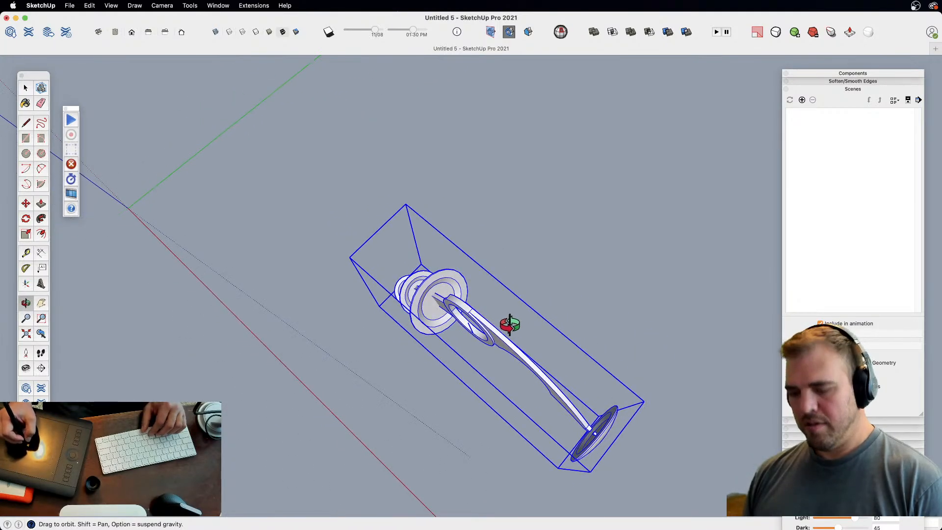
left_click(400, 248)
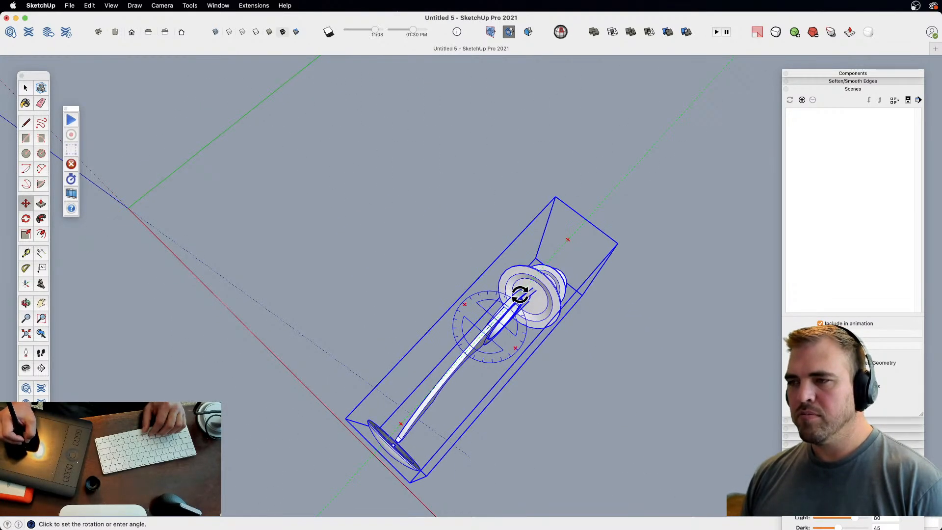
middle_click_drag(520, 295, 420, 298)
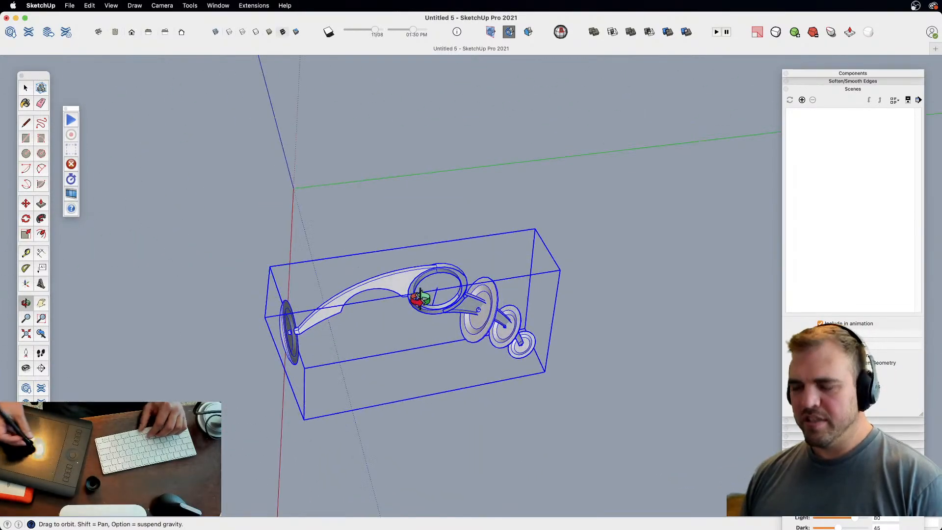
- Reposition the rotated component and tilt it to stand upright, with the single large disc end at the top
key("m")
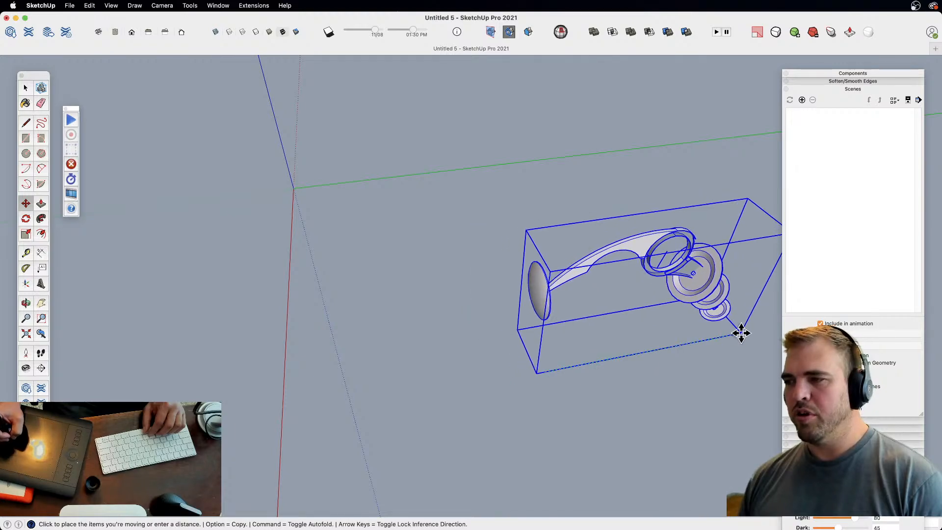
middle_click_drag(740, 330, 623, 289)
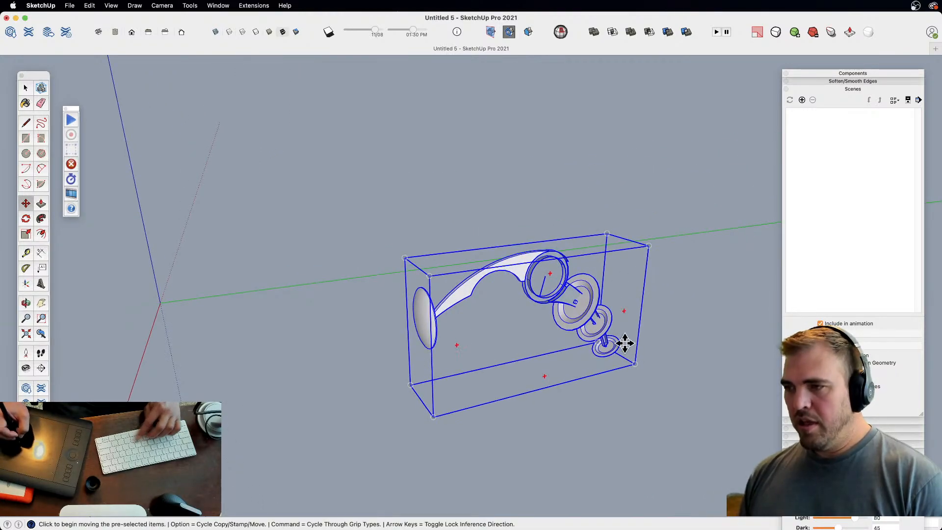
left_click_drag(624, 310, 608, 380)
middle_click_drag(570, 349, 503, 349, "shift")
- Draw a large vertical circle facing the green axis beside the upright component and group its face
middle_click_drag(470, 288, 484, 304)
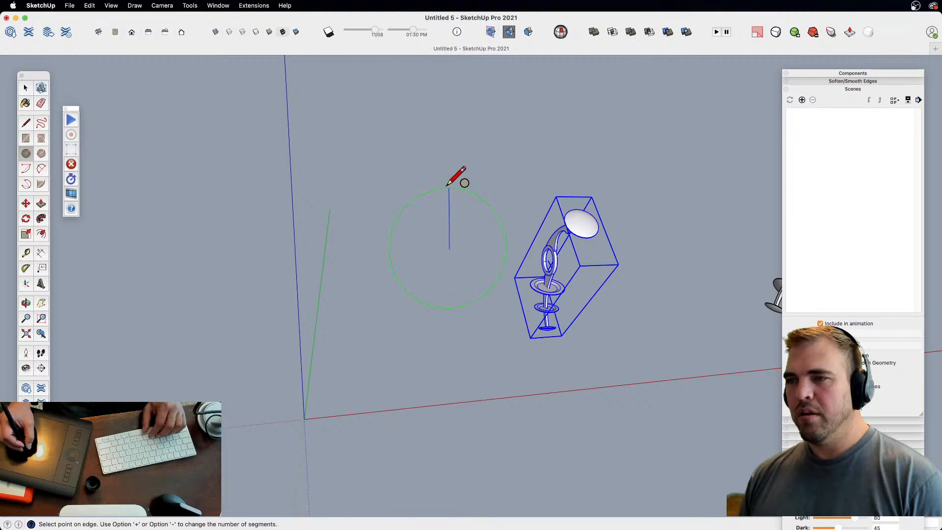
left_click(448, 130)
key("space")
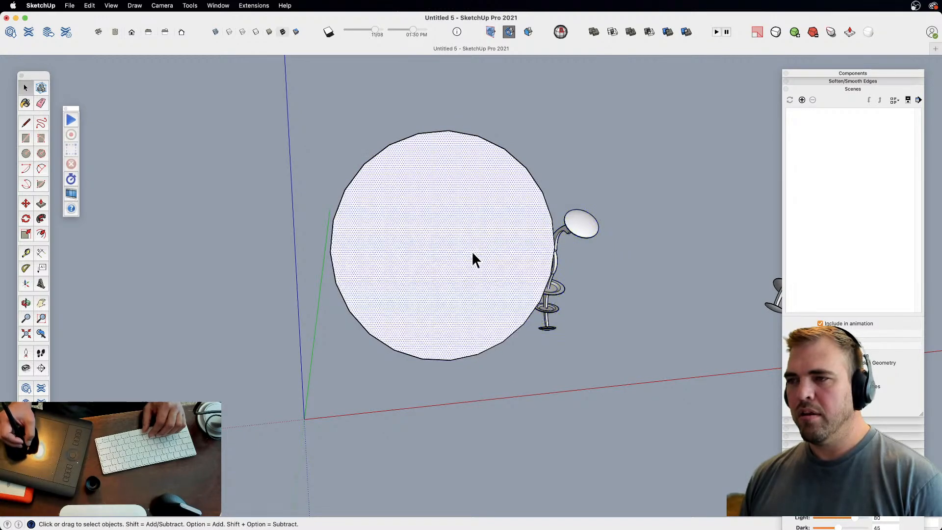
key("super+g")
- Move the upright component onto the circle so its ring and lower discs cut through the circle's face
middle_click_drag(456, 255, 433, 335)
key("m")
left_click(559, 241)
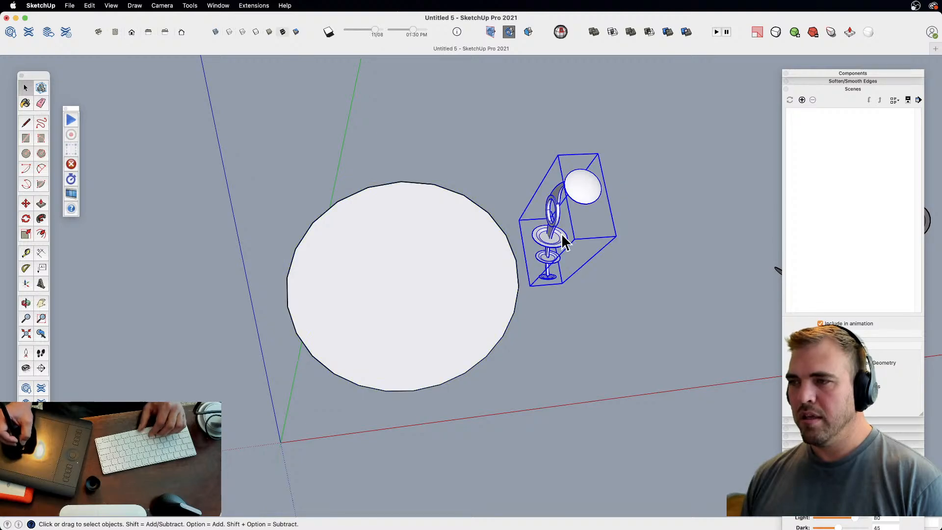
middle_click_drag(546, 260, 510, 171)
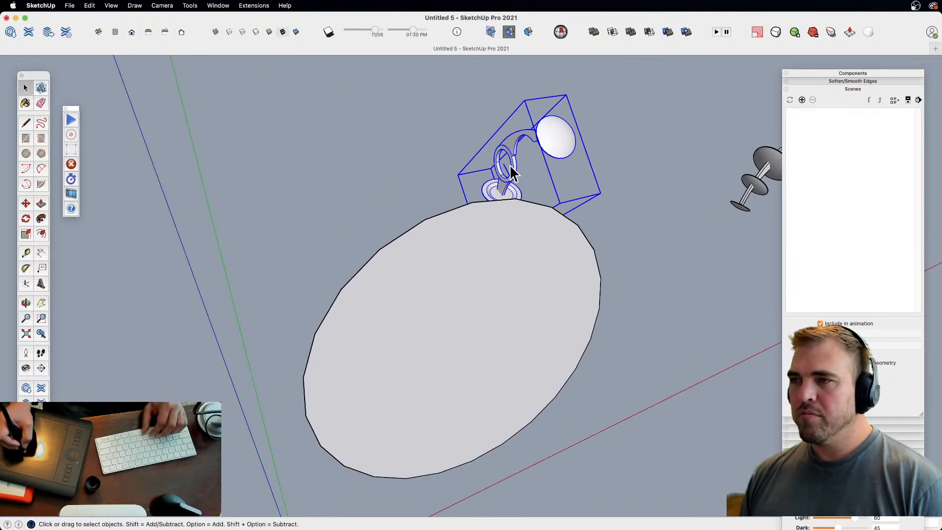
left_click(504, 165)
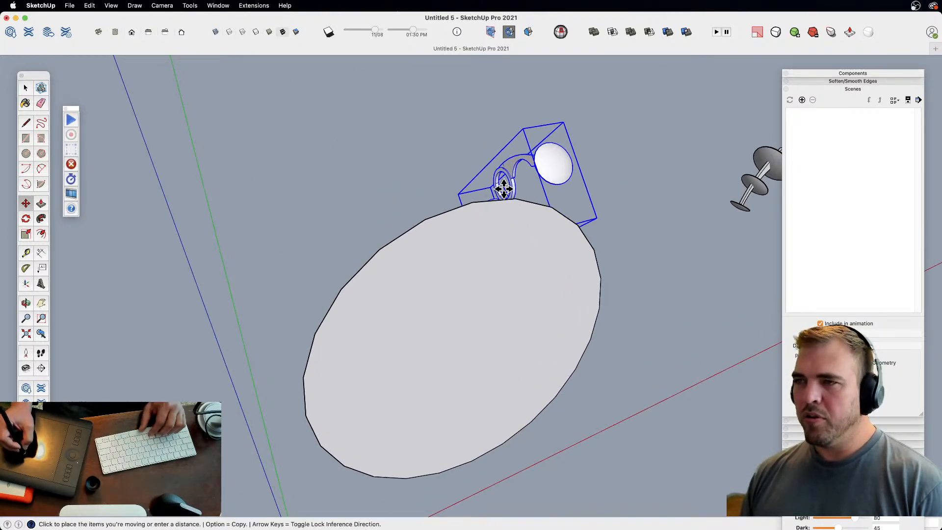
key("z")
left_click_drag(478, 258, 467, 405)
middle_click_drag(469, 392, 378, 282)
middle_click_drag(510, 338, 384, 338)
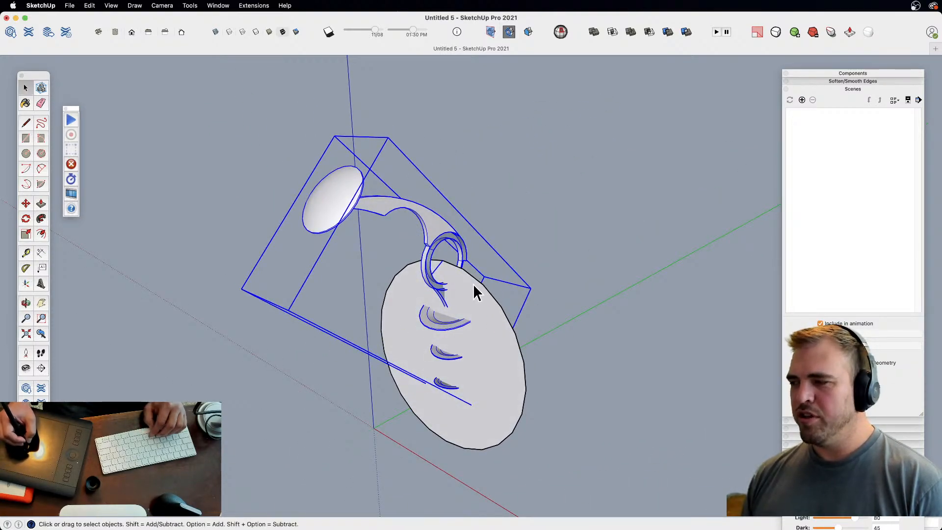
- Enlarge the circle group uniformly about its center until it is far bigger than the component
left_click(483, 293)
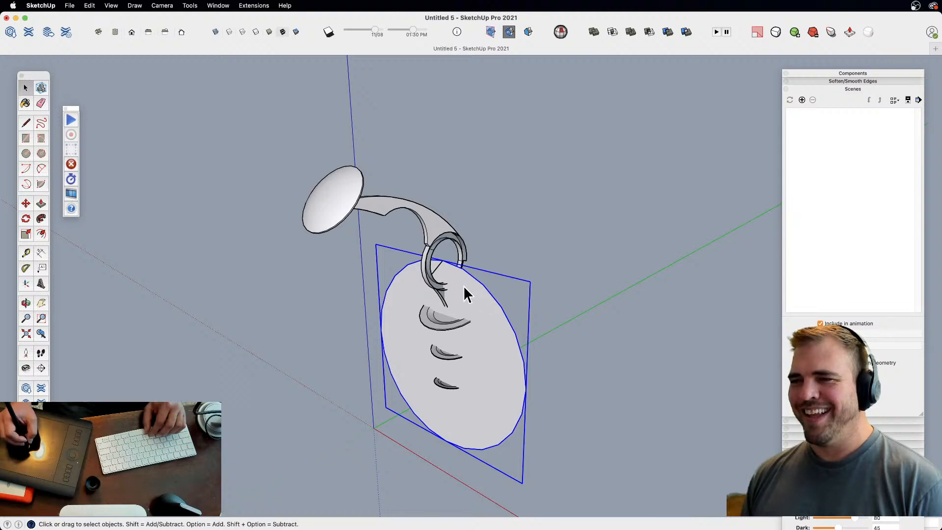
left_click_drag(462, 270, 468, 370)
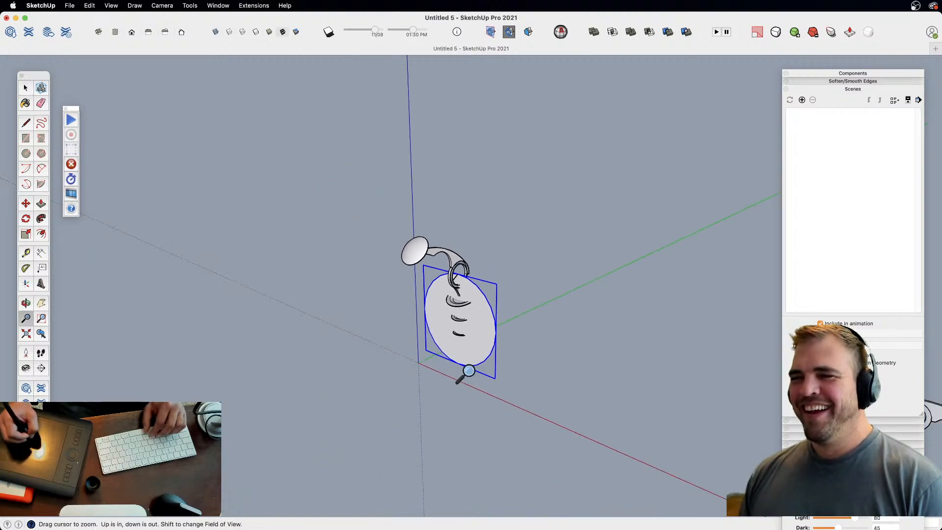
left_click_drag(465, 286, 406, 399)
key("s")
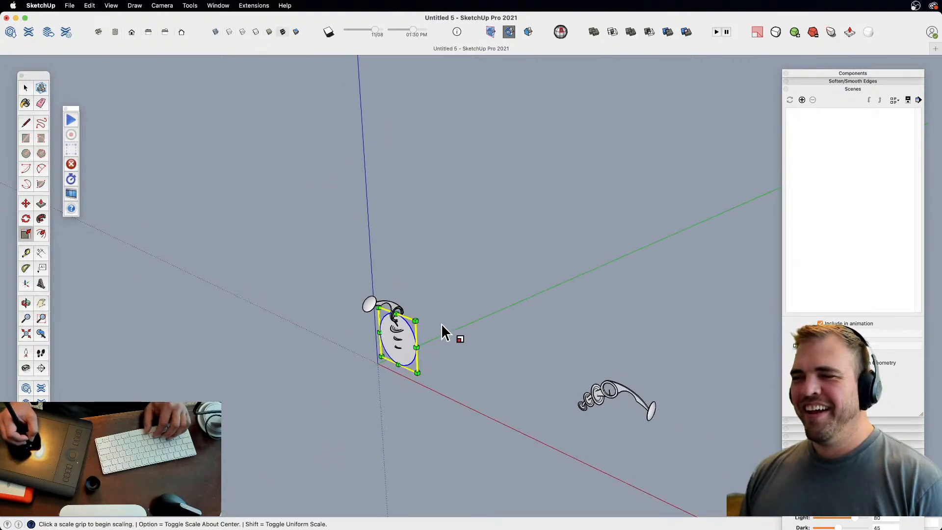
left_click(415, 320)
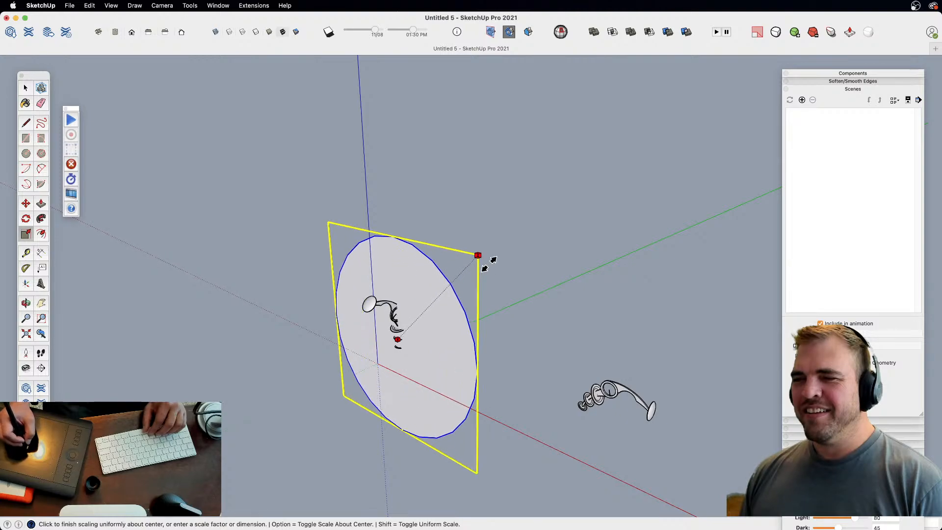
left_click(540, 220)
key("space")
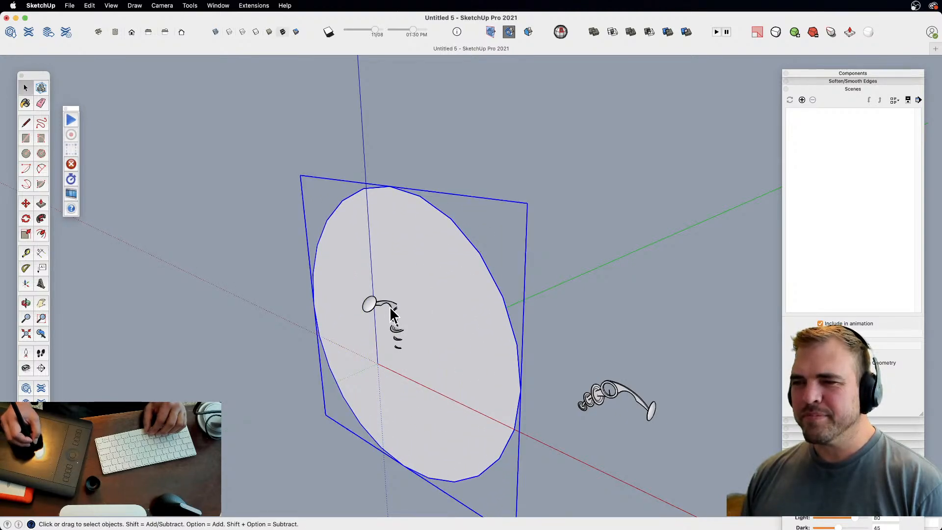
- Scale the oversized circle group back down about its center so it still surrounds the component
key("s")
left_click(527, 203)
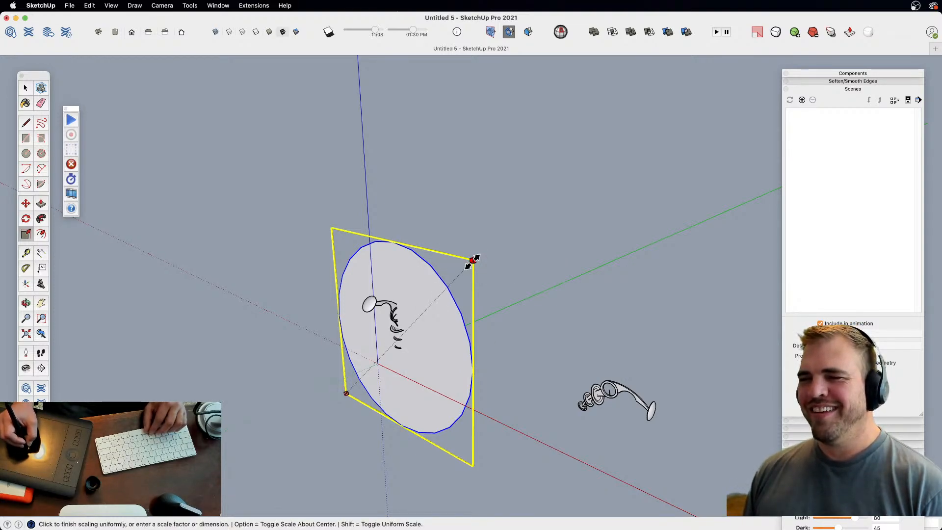
key("alt")
left_click(466, 277)
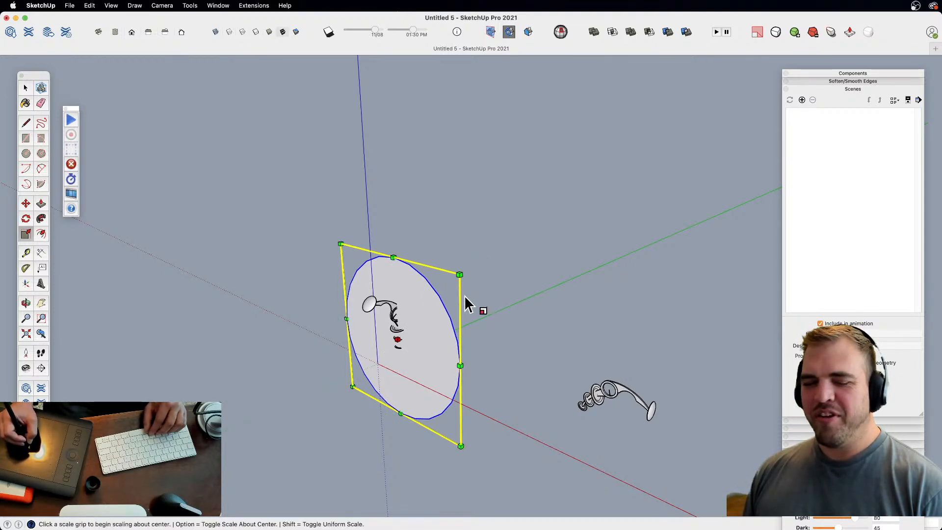
key("space")
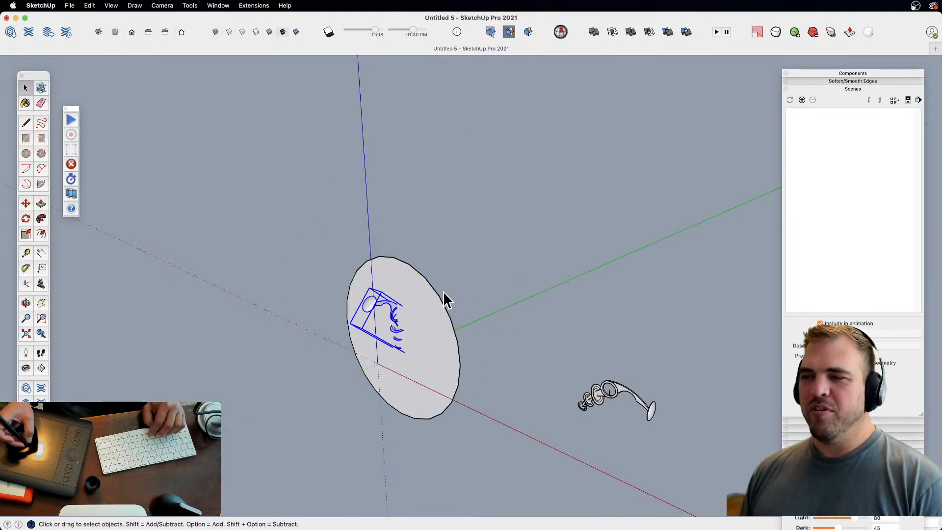
- Switch back to the Untitled 4 model and examine the stacked component arrays from another angle
double_click(542, 21)
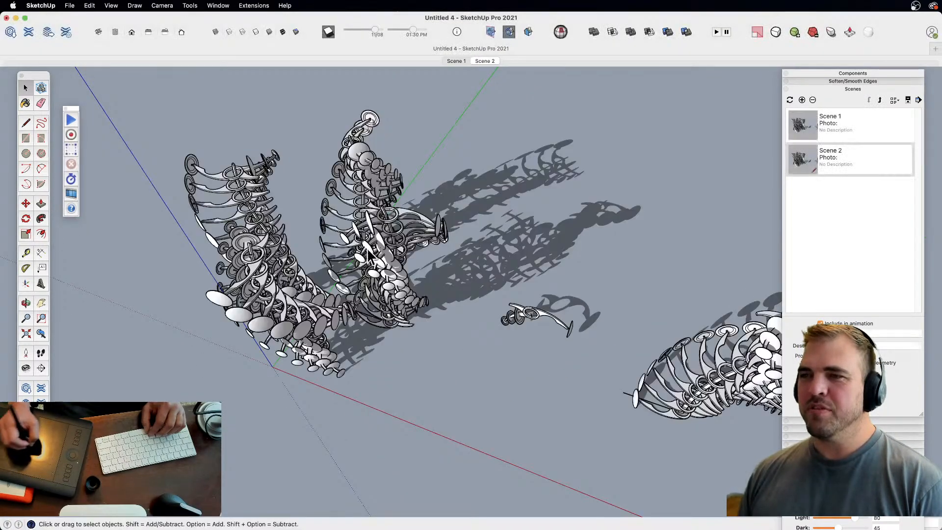
middle_click_drag(351, 301, 496, 161)
left_click_drag(590, 104, 452, 212)
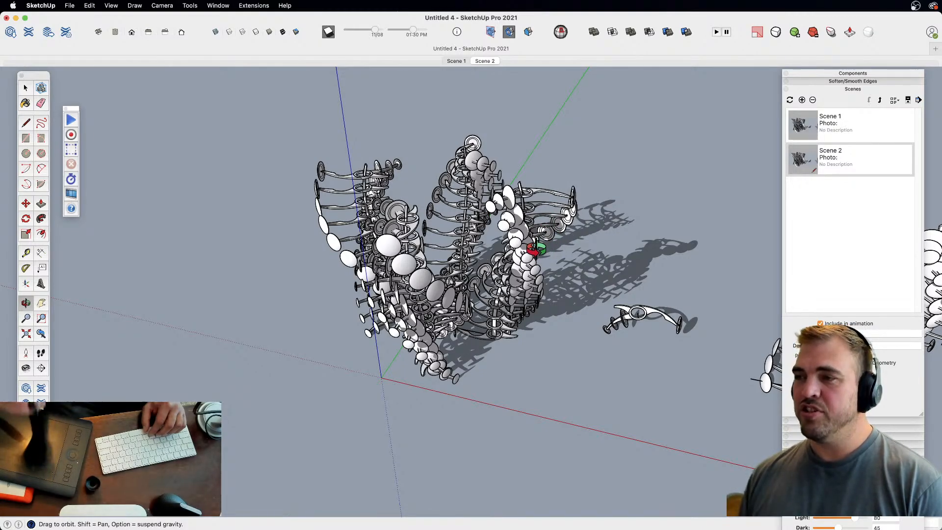
- Examine the stacked arrays a little more, then return to the Untitled 5 model and restore its window to full view
key("h")
key("z")
left_click_drag(521, 266, 486, 270)
key("h")
key("o")
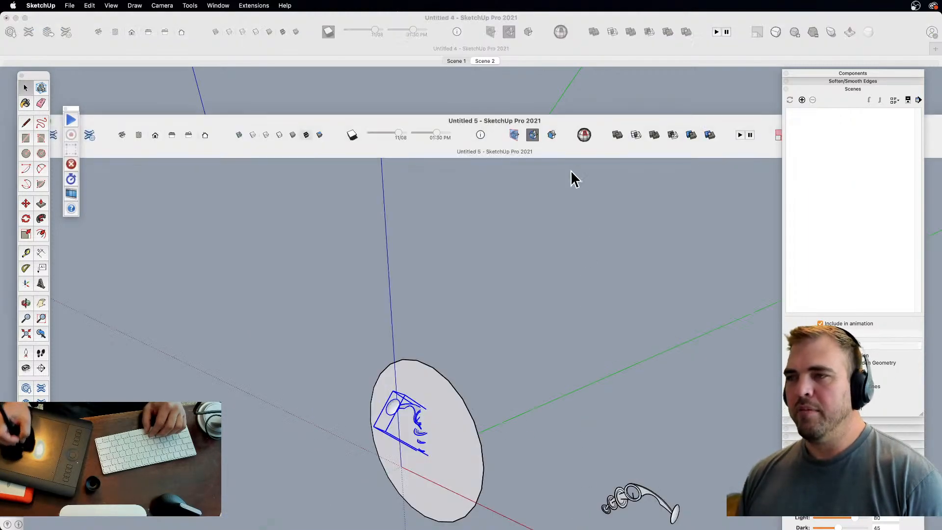
left_click_drag(560, 123, 535, 14)
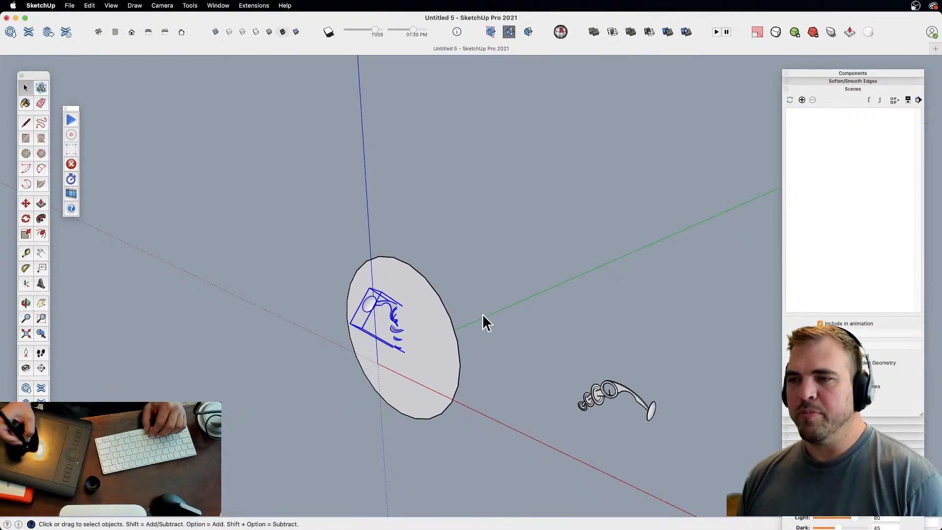
- Move the upright component straight up along the blue axis so its ring sits on the circle's upper edge
left_click(426, 338)
middle_click_drag(426, 338, 465, 294)
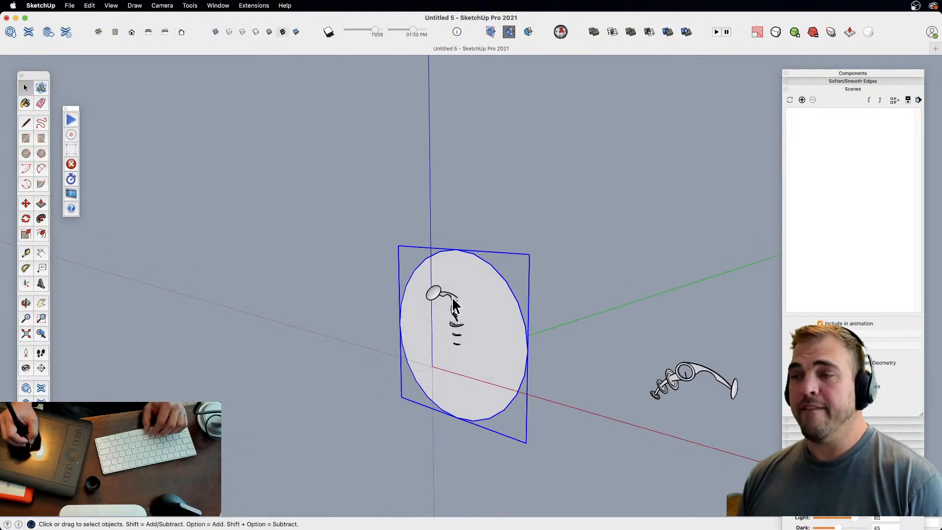
left_click(452, 298)
key("z")
left_click_drag(483, 399, 484, 309)
middle_click_drag(483, 309, 484, 270, "shift")
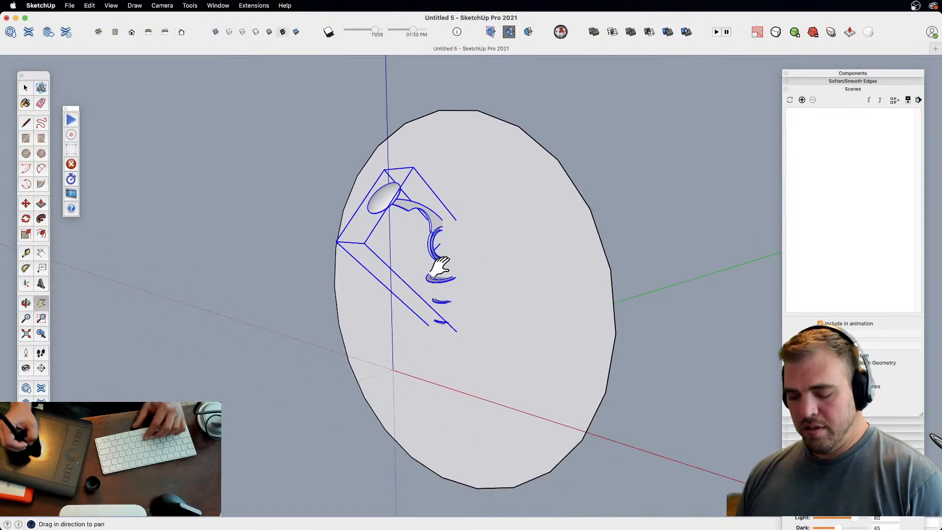
key("m")
left_click(439, 244)
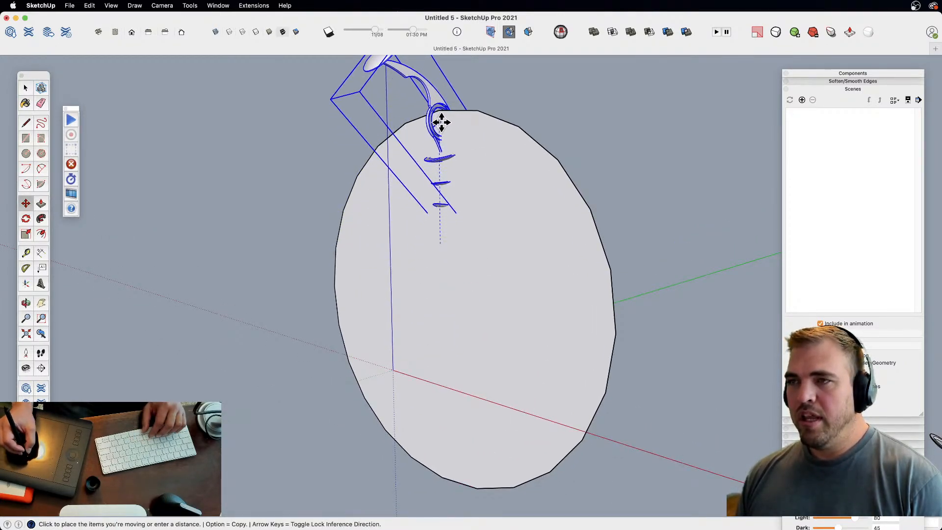
left_click(441, 115)
key("z")
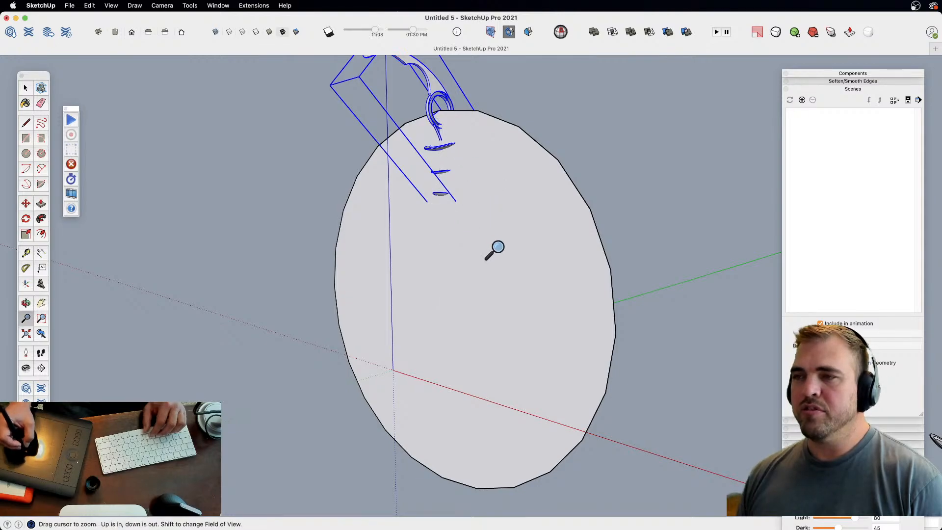
left_click_drag(493, 248, 498, 351)
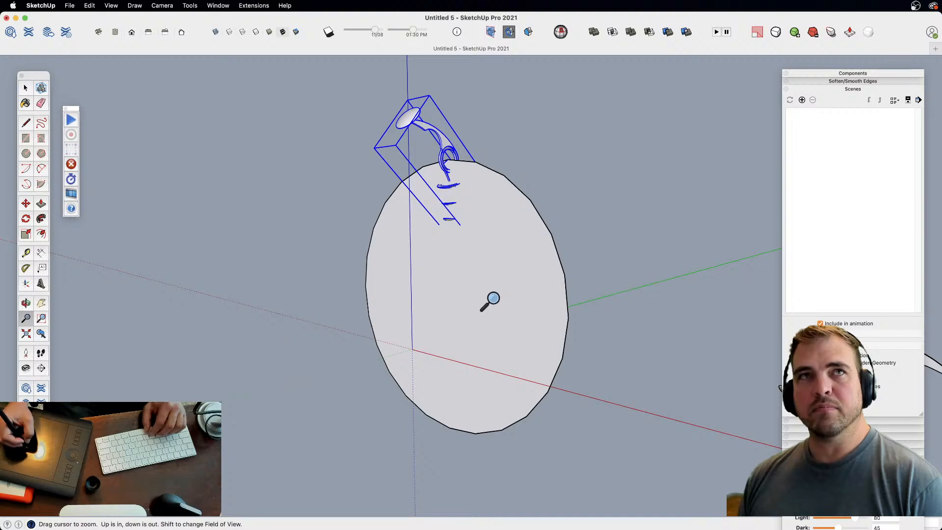
- Rotate-copy the component about the circle's center in the circle's plane by two edge segments, and array it as 11x around the rim
key("o")
left_click_drag(485, 275, 494, 301)
key("space")
scroll(474, 275, "up", 2)
left_click(442, 176)
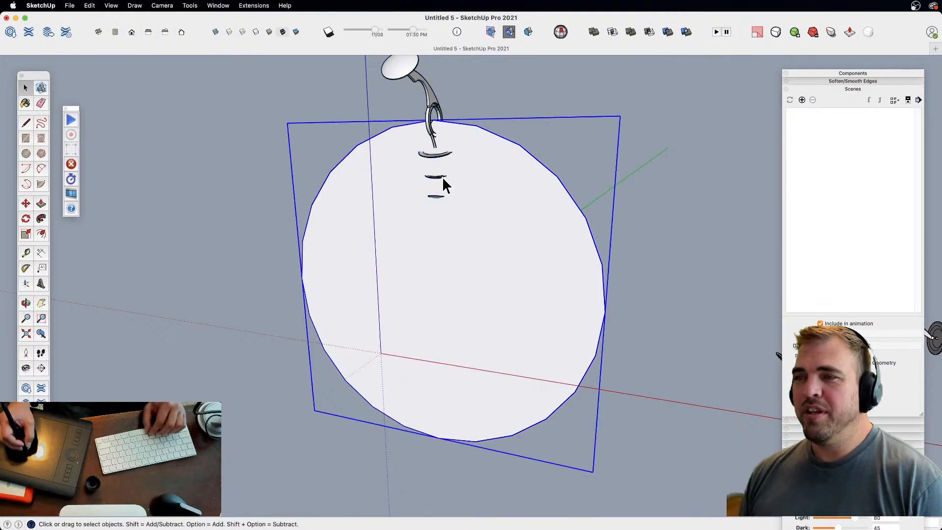
key("h")
left_click_drag(442, 257, 449, 292)
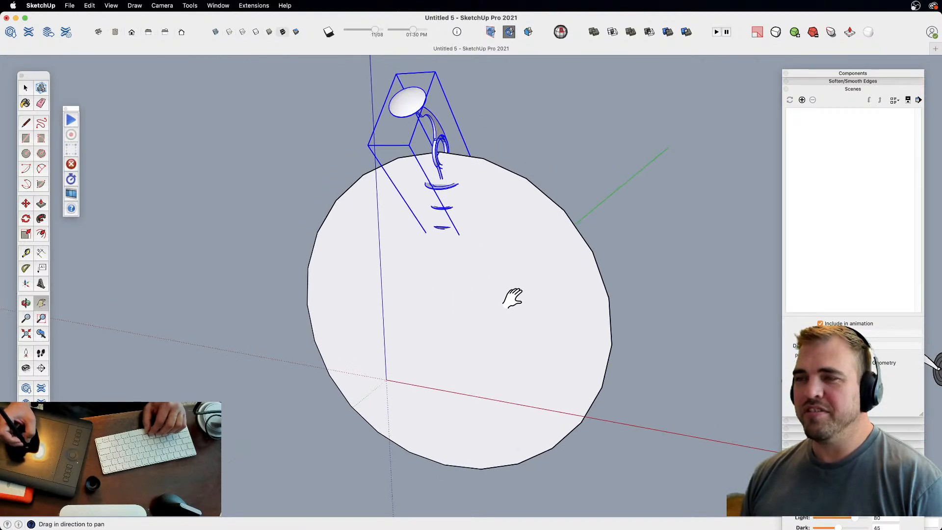
key("q")
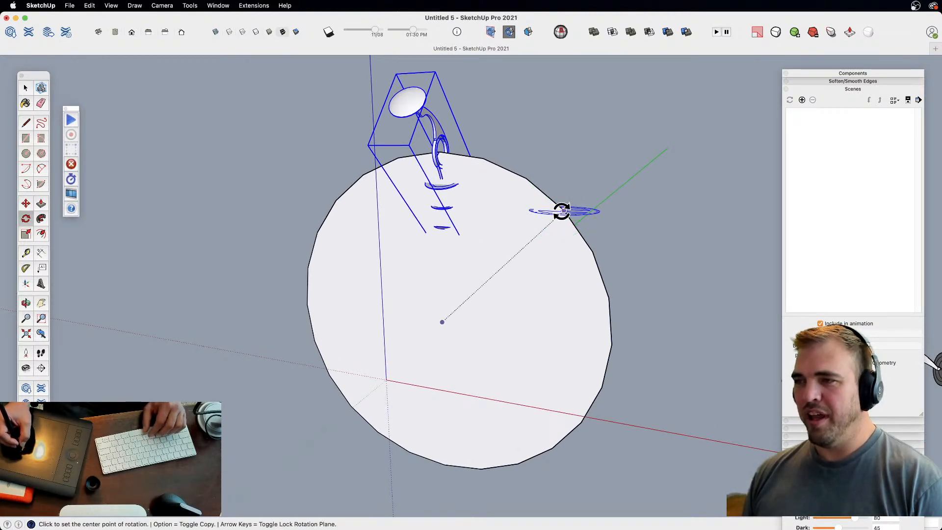
left_click(441, 323)
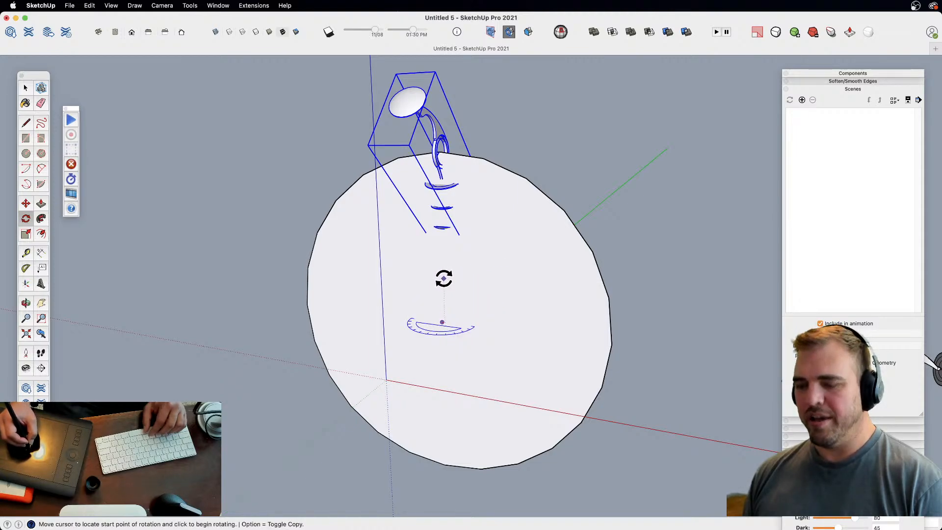
key("Escape")
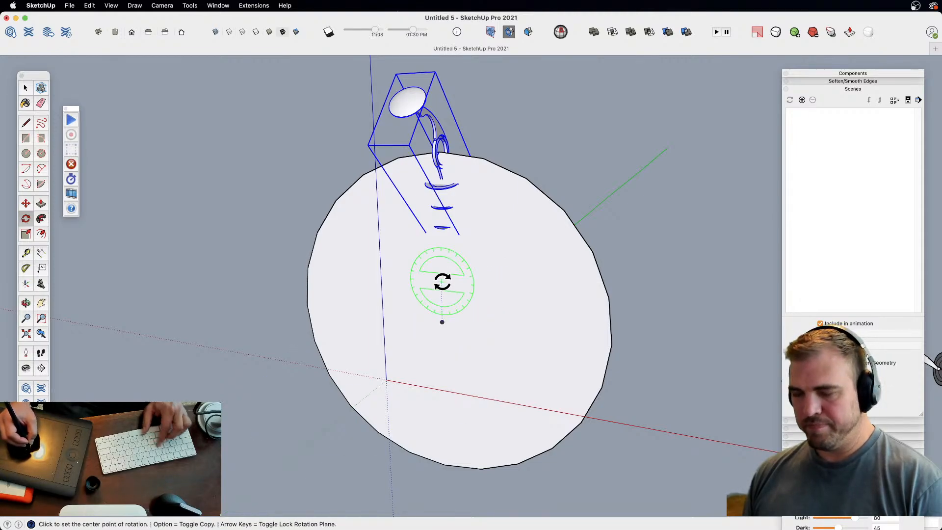
left_click(443, 322)
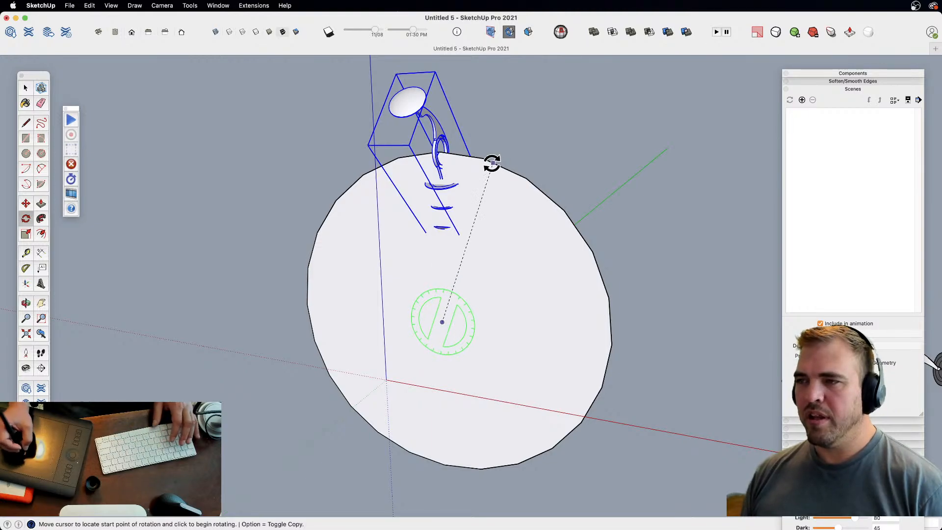
left_click(483, 158)
key("alt")
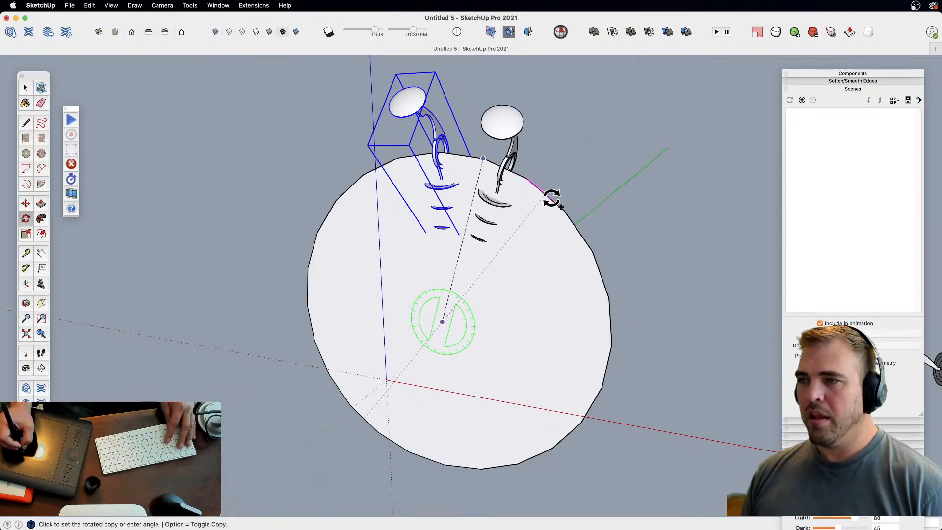
left_click(562, 211)
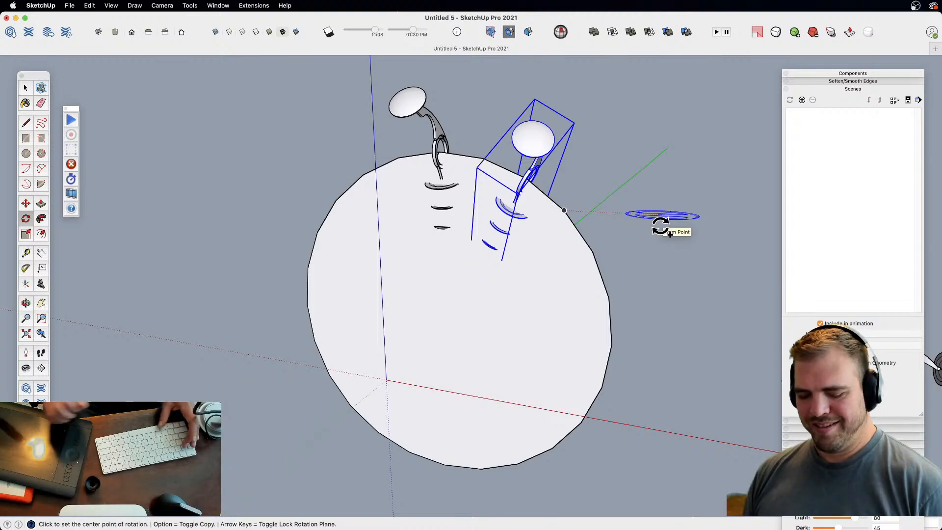
type("11x")
key("Return")
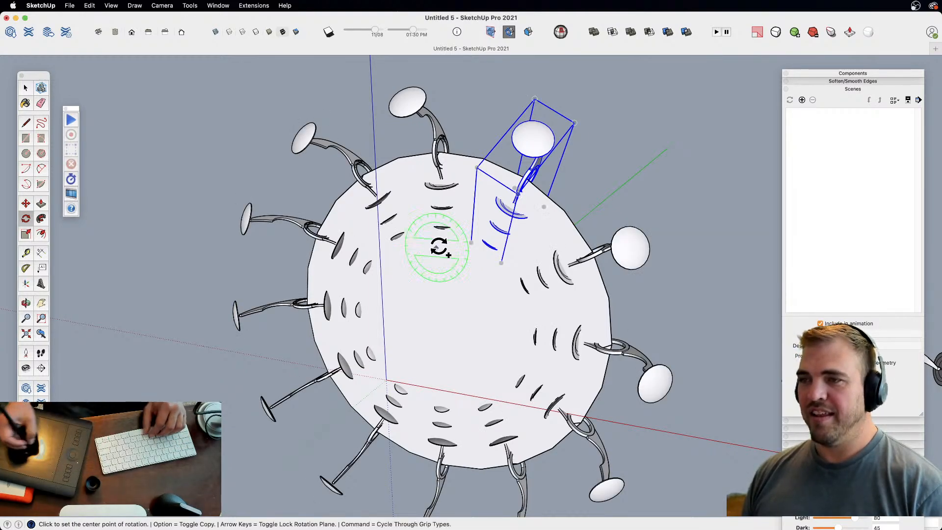
key("space")
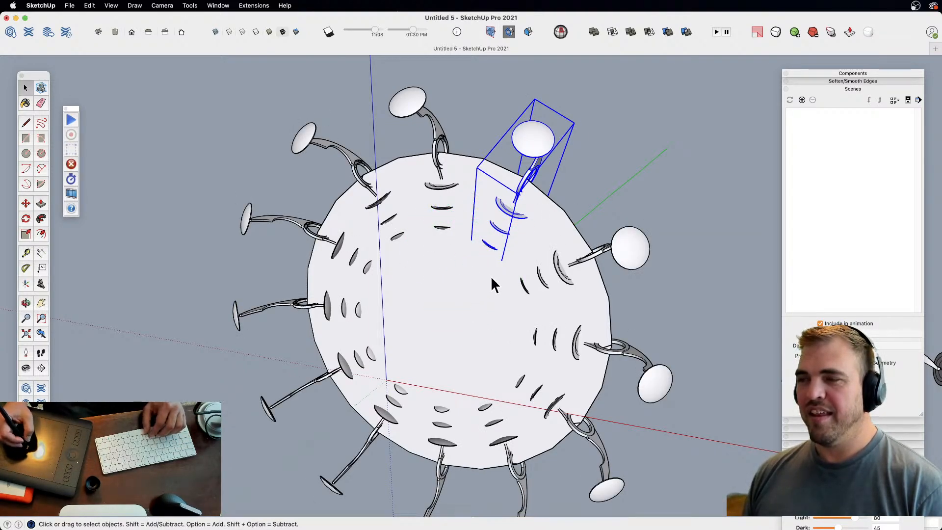
- Offset the circle's edge slightly inward inside its group and delete the inner face to leave a thin ring
left_click(559, 228)
key("f")
key("space")
double_click(552, 230)
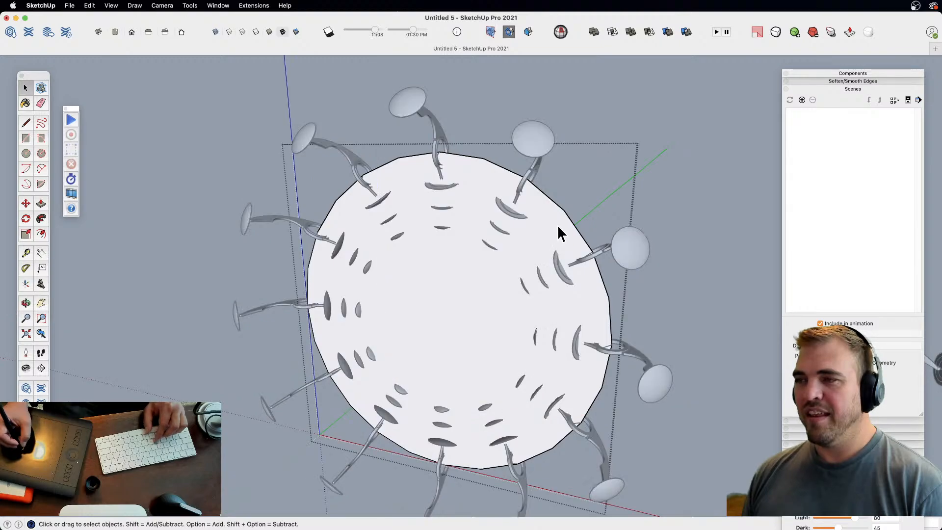
key("f")
left_click(557, 222)
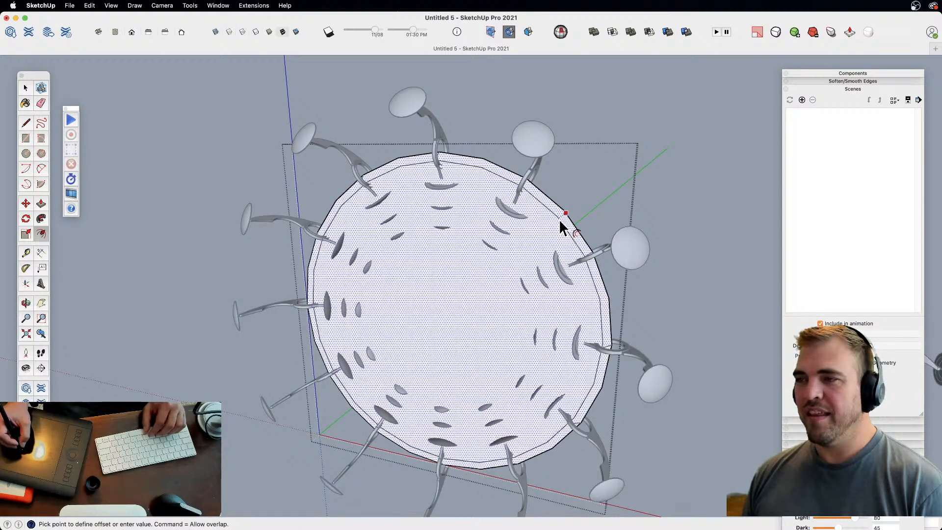
left_click(564, 221)
key("space")
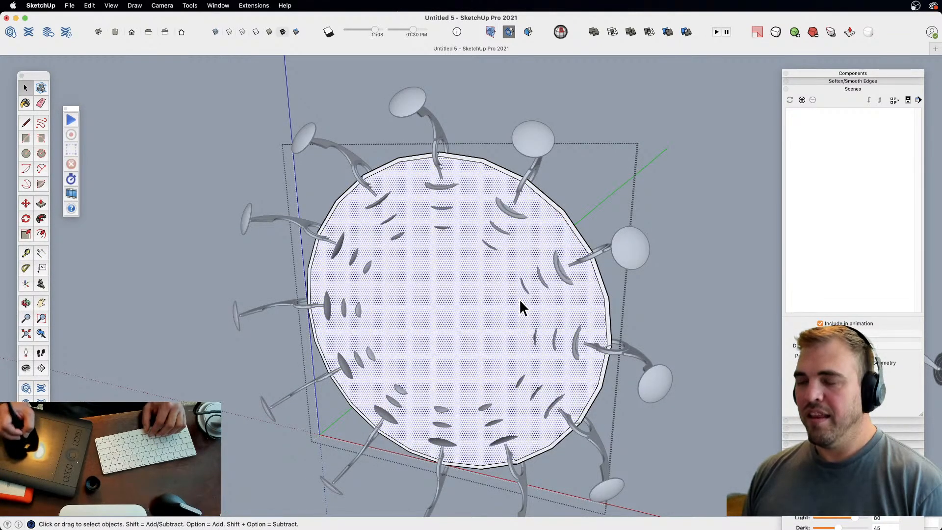
key("Delete")
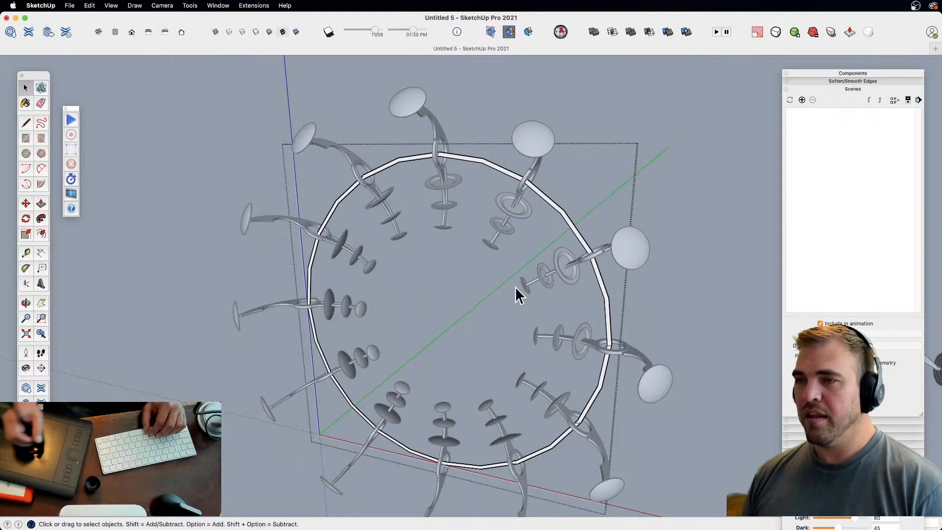
- Examine how the thin ring passes through the component loops, close up and from several angles
key("z")
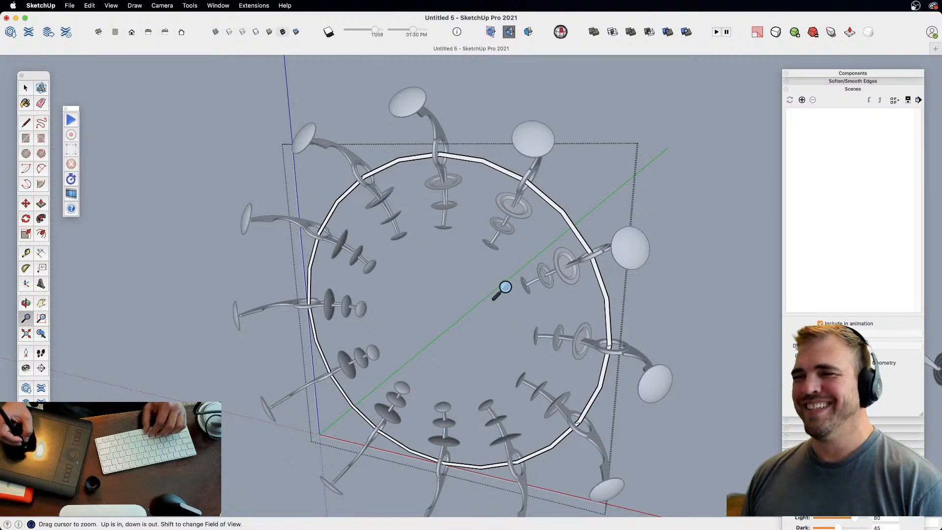
mouse_move(522, 266)
left_mouse_down()
mouse_move(525, 286)
mouse_move(531, 276)
left_mouse_up()
key("h")
left_click_drag(531, 276, 421, 287)
middle_click_drag(421, 288, 508, 287)
left_click_drag(478, 274, 486, 279)
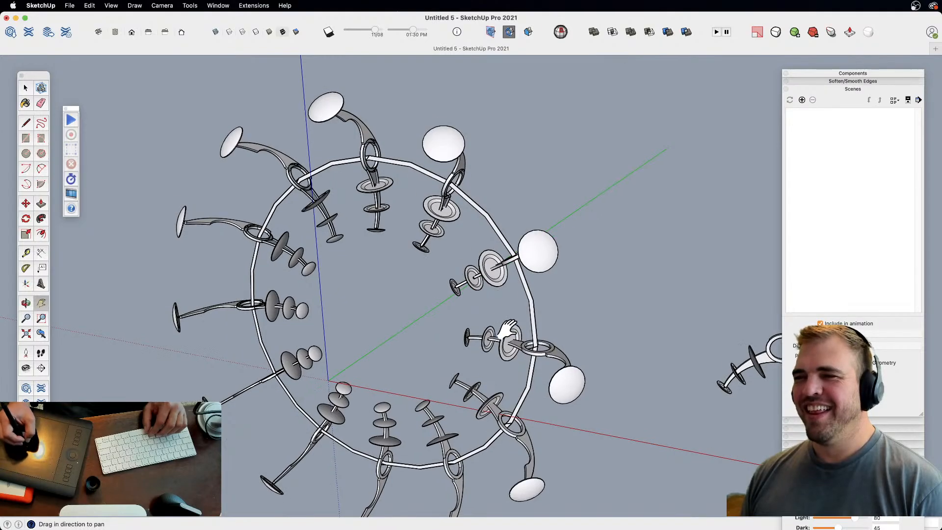
key("z")
left_click_drag(501, 338, 471, 123)
key("h")
key("o")
key("z")
key("h")
left_click_drag(449, 167, 489, 297)
key("space")
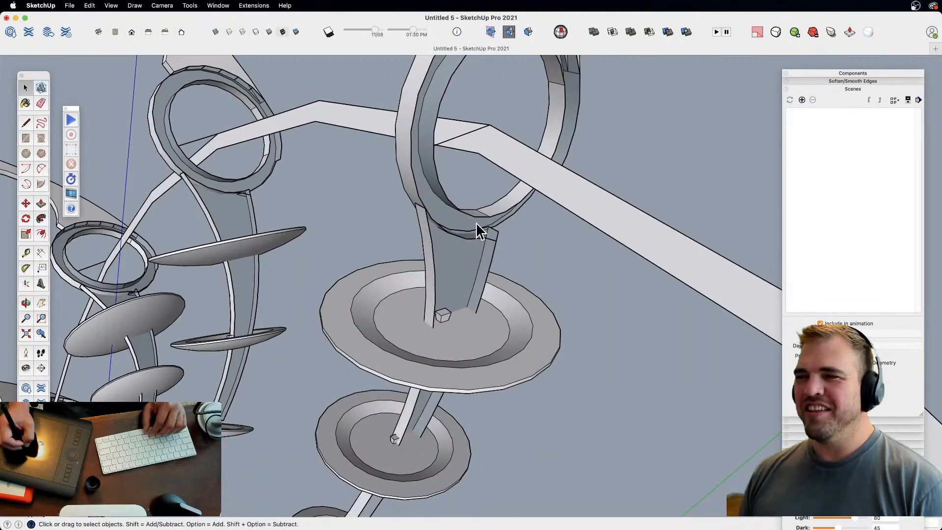
left_click_drag(464, 233, 466, 375)
key("h")
left_click_drag(421, 349, 536, 441)
key("o")
key("z")
left_click_drag(490, 358, 551, 200)
key("o")
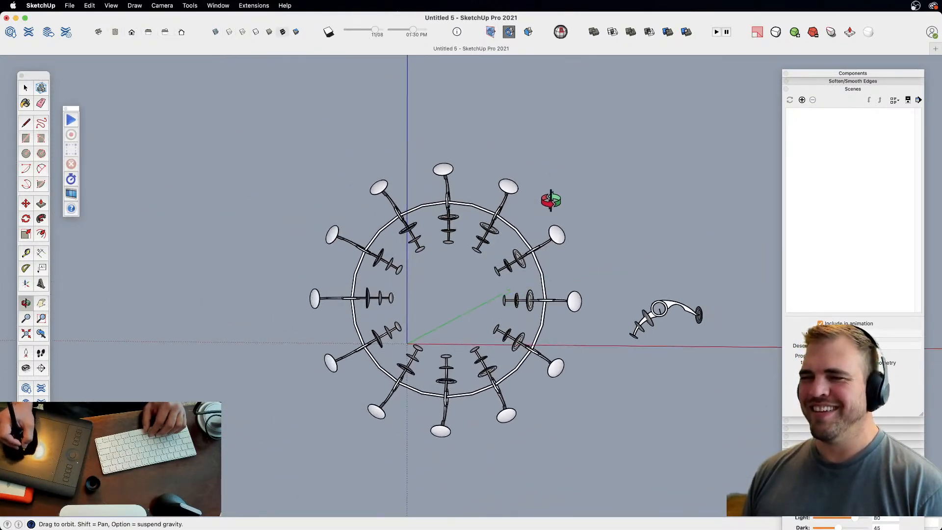
- Copy all twelve arrayed components, without the thin ring, along the negative red axis well clear of the originals
key("space")
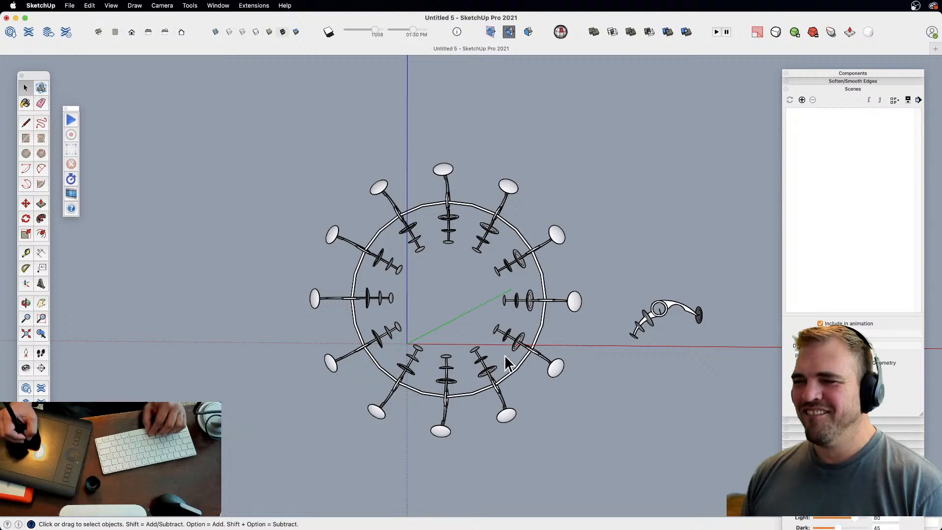
left_click_drag(393, 245, 394, 247)
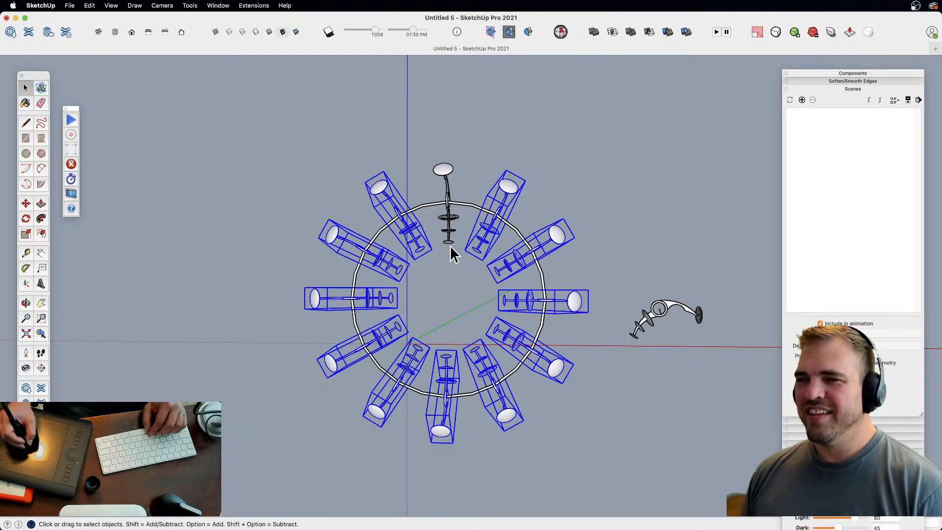
key("o")
left_click_drag(459, 256, 493, 446)
key("z")
left_click_drag(460, 307, 460, 359)
scroll(500, 347, "down", 3)
key("m")
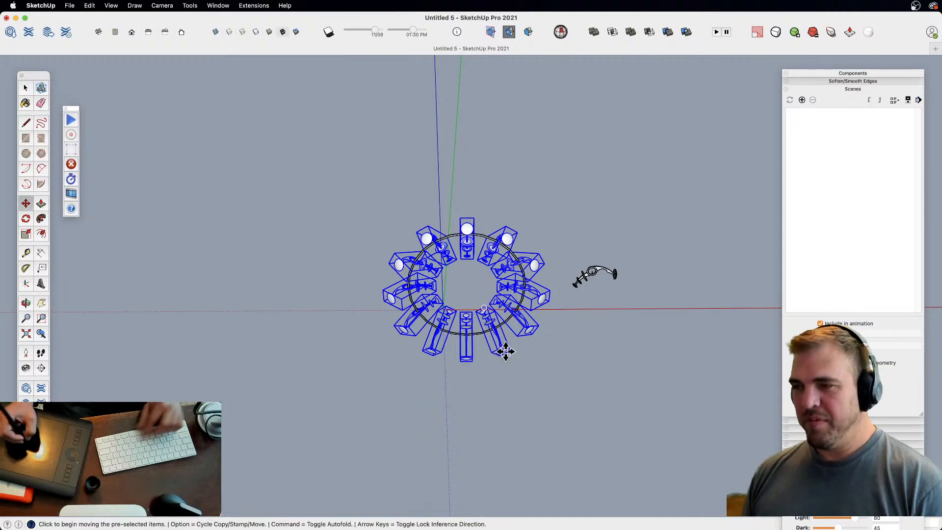
key("alt")
left_click(469, 394)
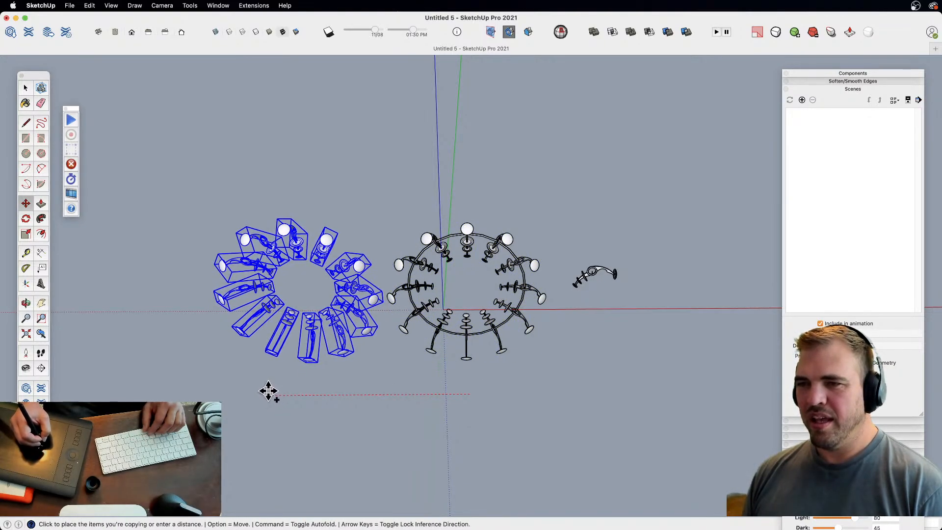
left_click(279, 397)
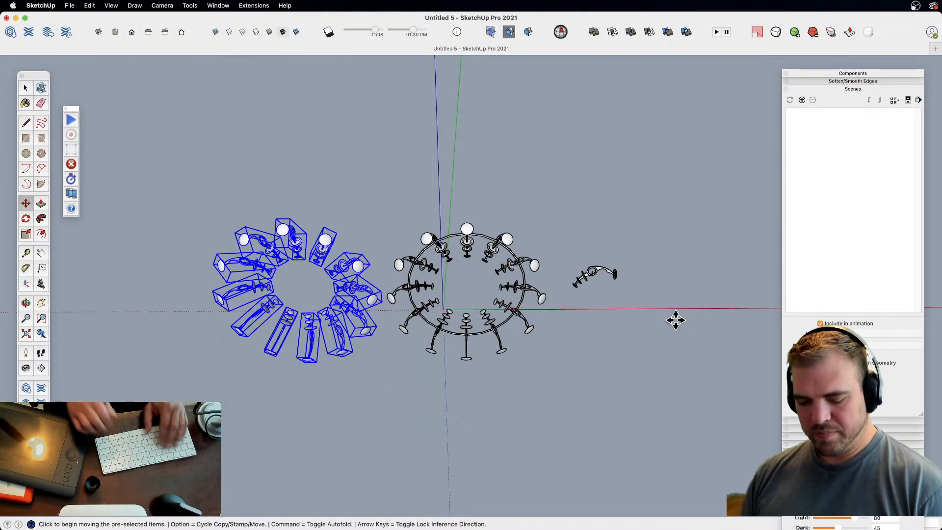
key("Return")
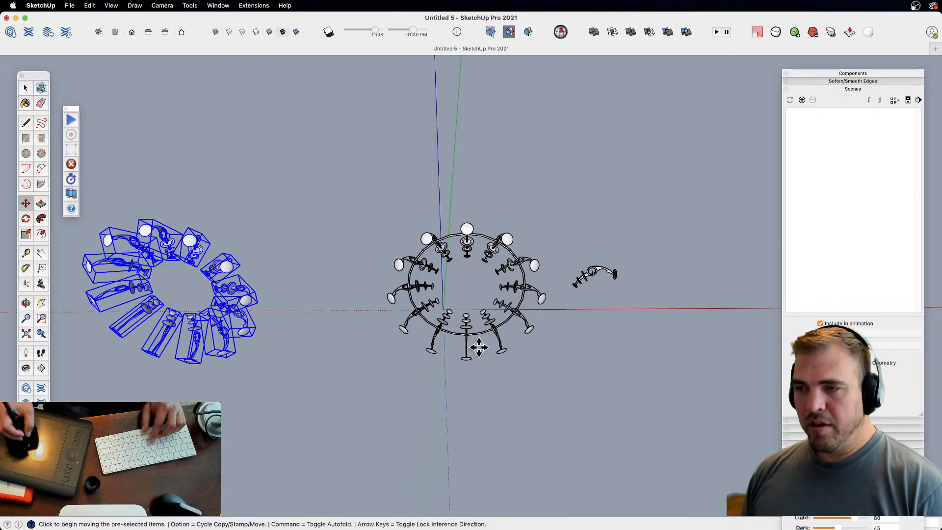
- Group the copied set of twelve components
key("g")
middle_click_drag(470, 338, 461, 247)
key("space")
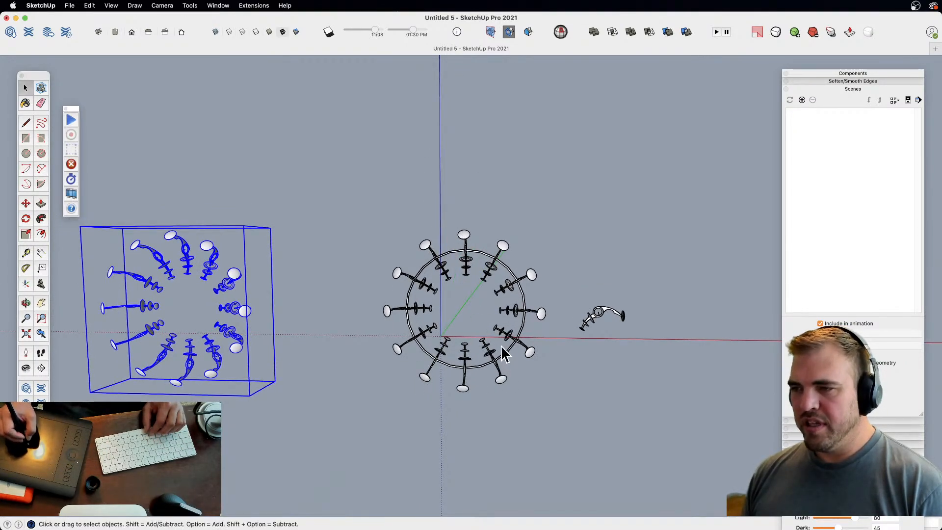
- Group the twelve original components around the thin ring, leaving the ring itself out
left_click_drag(432, 276, 432, 277)
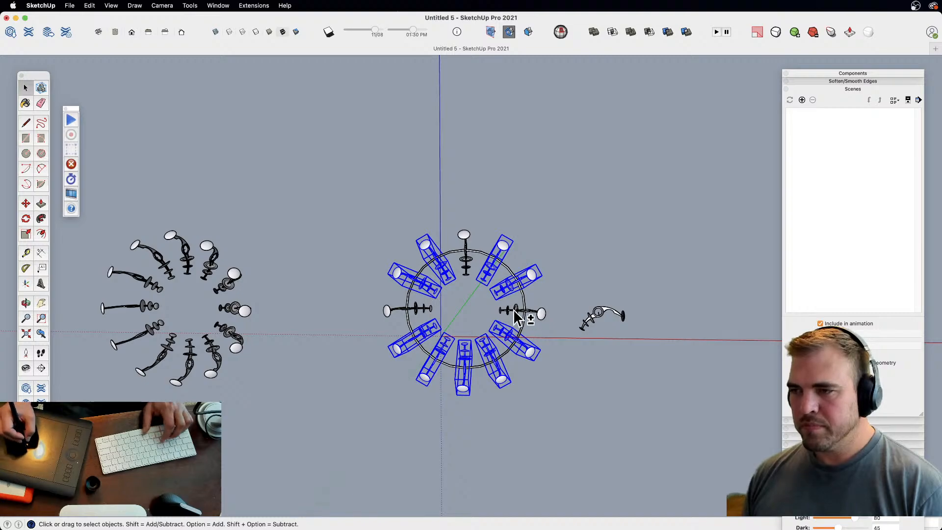
left_click(514, 309, "shift")
left_click(428, 309, "shift")
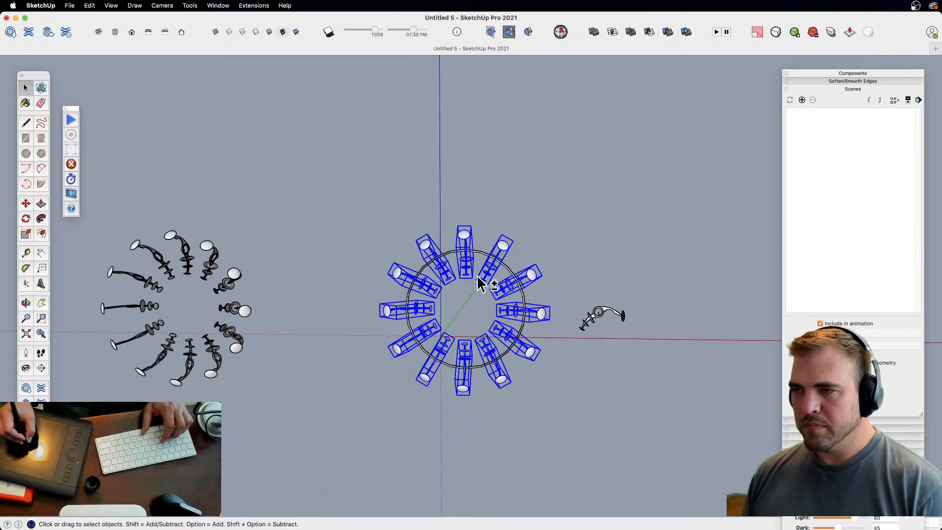
left_click(463, 263, "shift")
key("g")
middle_click_drag(458, 346, 498, 346)
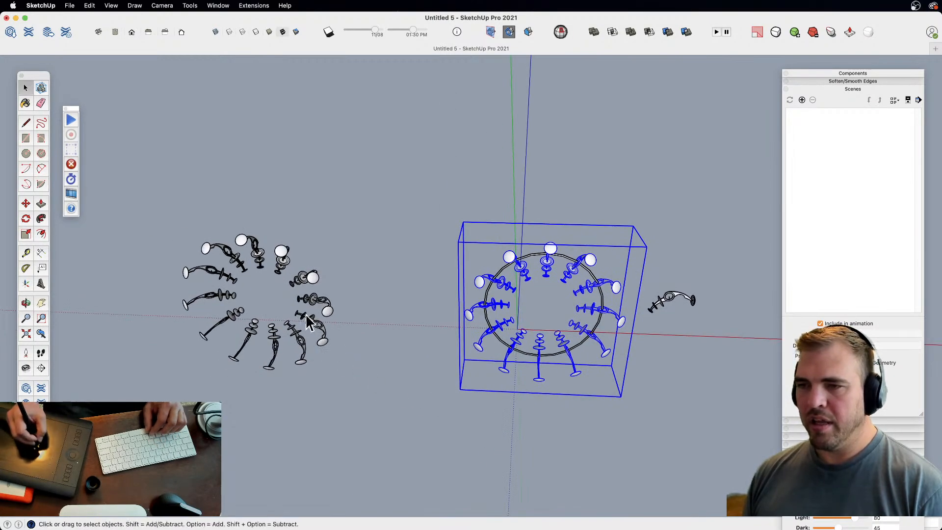
- Scale the copied group of twelve components down uniformly so it can fit inside the thin ring
left_click(316, 298)
middle_click_drag(315, 299, 402, 283)
key("s")
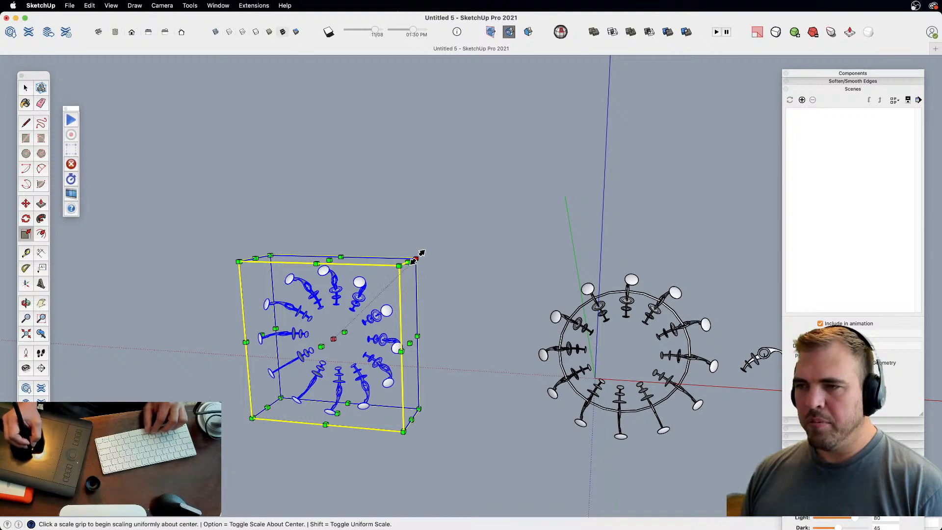
left_click_drag(416, 258, 377, 311)
middle_click_drag(375, 312, 441, 305)
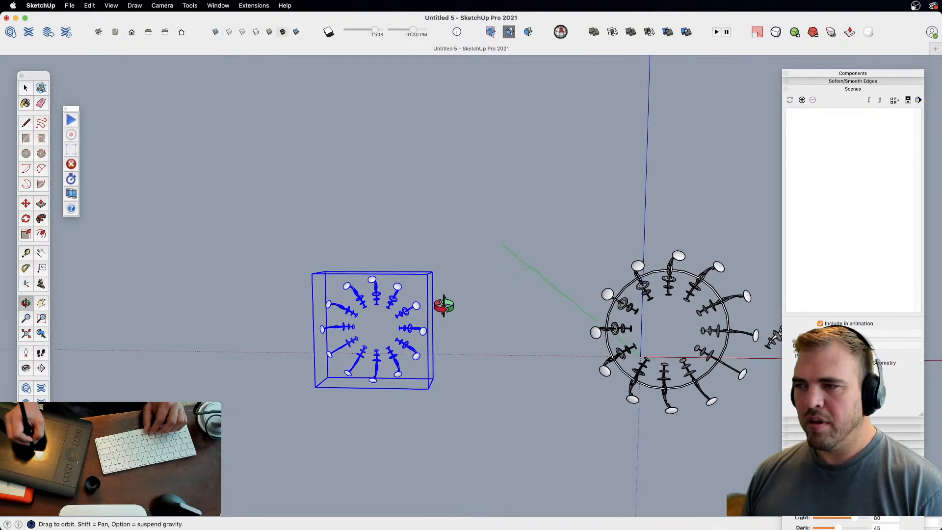
scroll(355, 326, "up", 5)
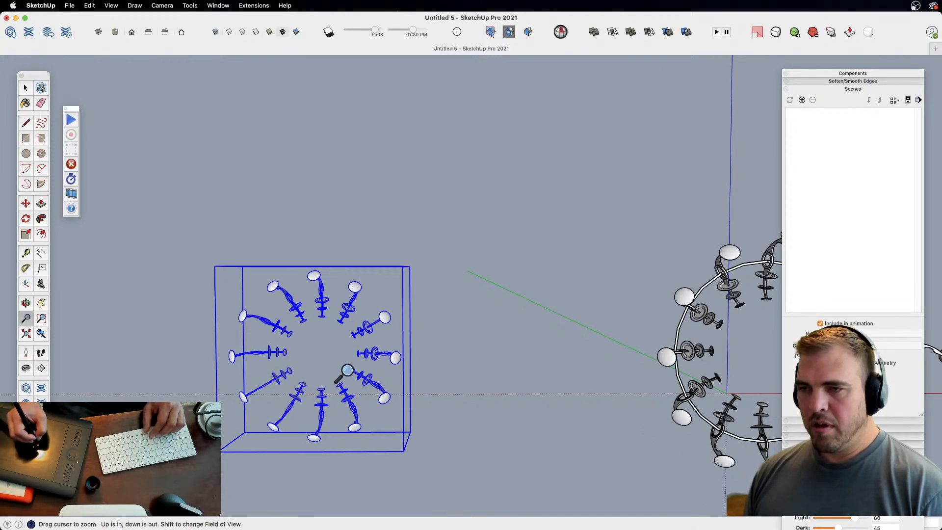
scroll(347, 370, "down", 3)
- Move the scaled-down group 10' along the red axis into the centre of the original ringed set
middle_click_drag(357, 426, 336, 458)
key("m")
left_click(362, 406)
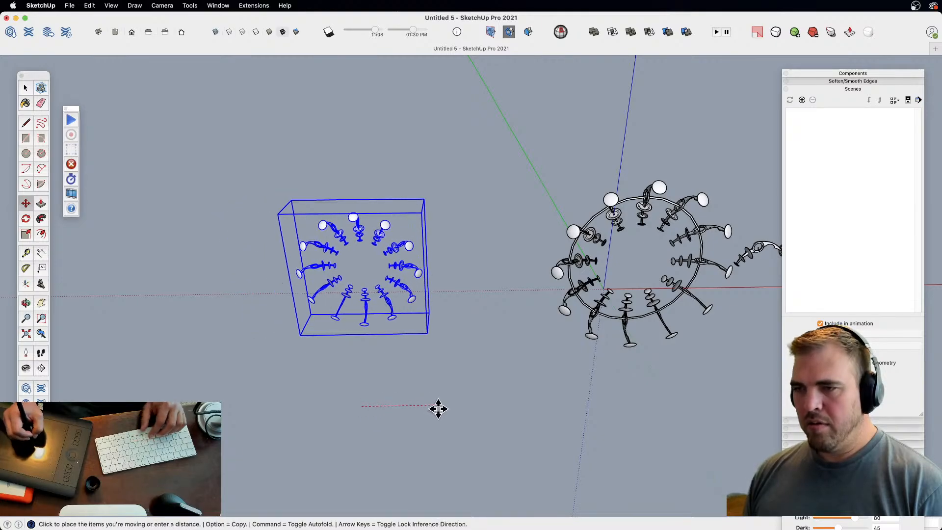
left_click(437, 402)
type("10'")
key("Return")
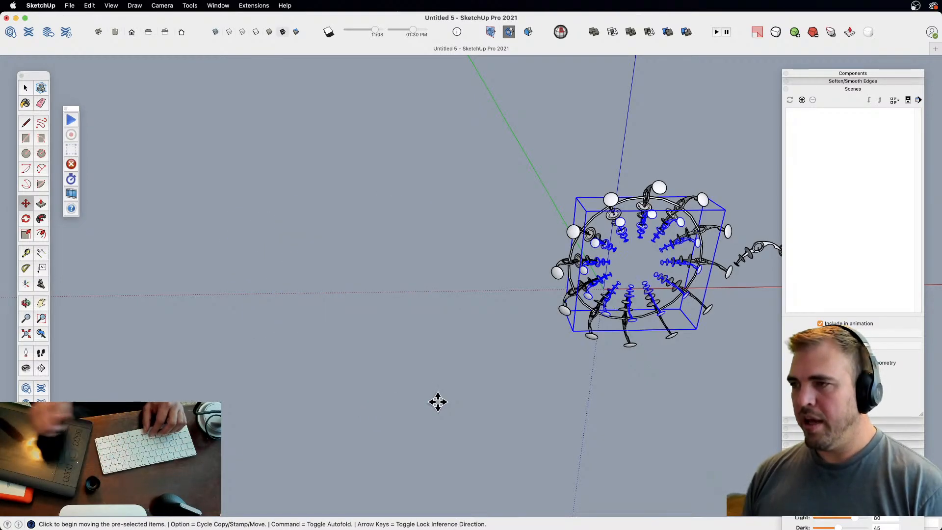
- Rotate the smaller group about its centre so its components sit midway between those of the outer set
key("h")
left_click_drag(615, 325, 413, 338)
key("z")
left_click_drag(454, 314, 458, 189)
key("o")
left_click_drag(426, 270, 452, 259)
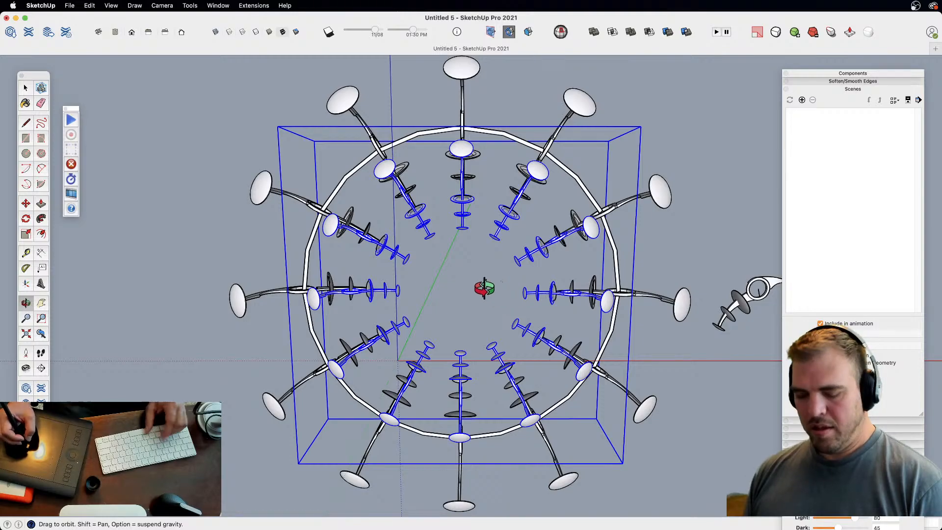
key("m")
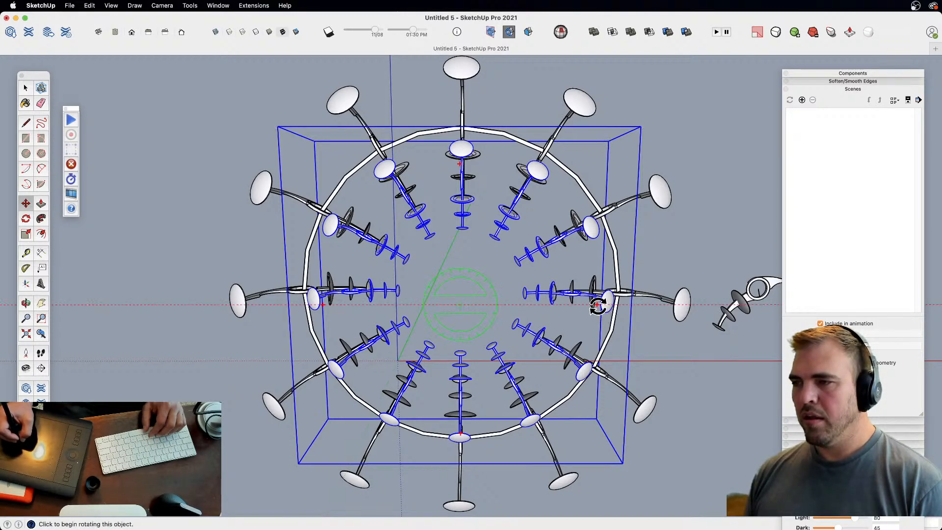
left_click(599, 306)
left_click(584, 336)
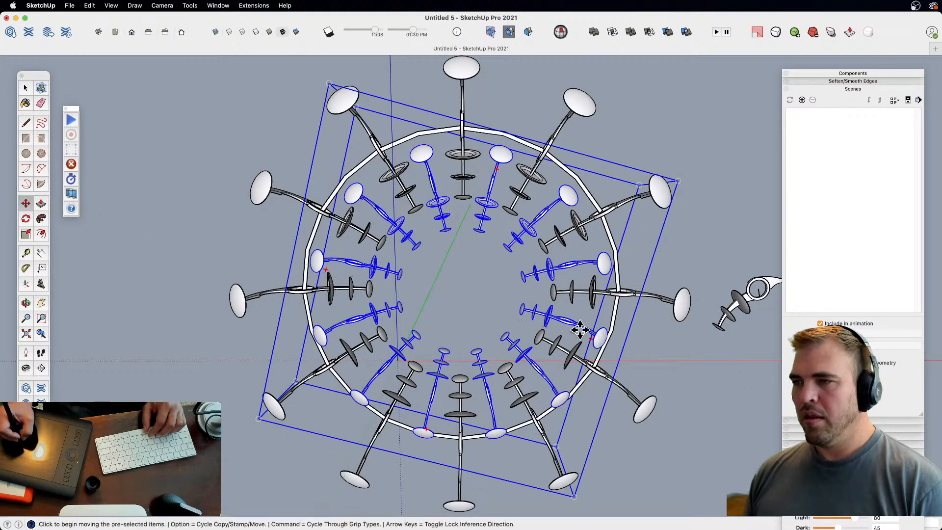
key("space")
- Open the thin ring group and offset its inner edge inward twice to outline a narrow inner ring around the smaller set
middle_click_drag(519, 270, 548, 233)
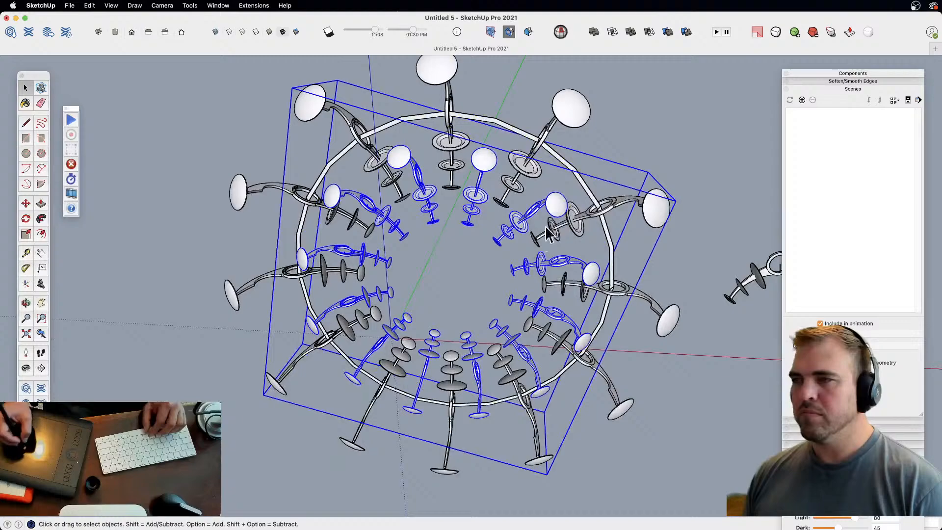
double_click(579, 185)
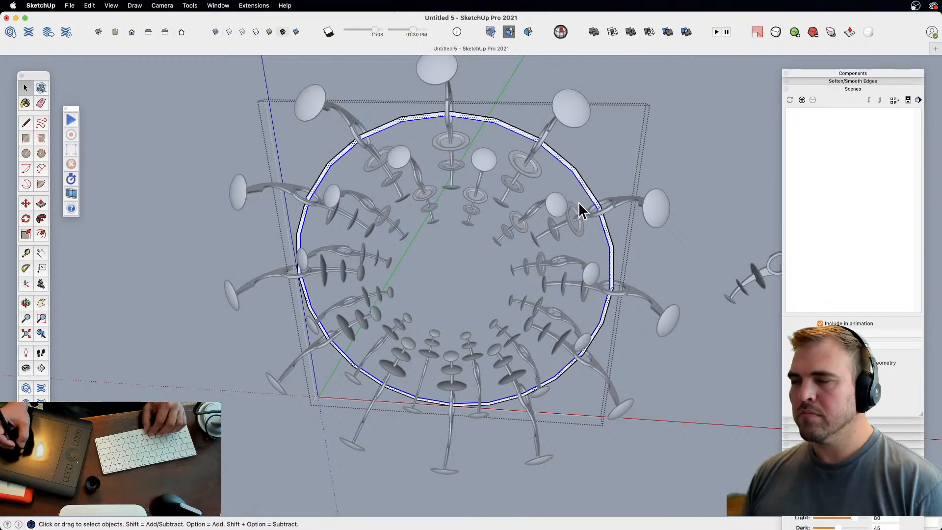
key("f")
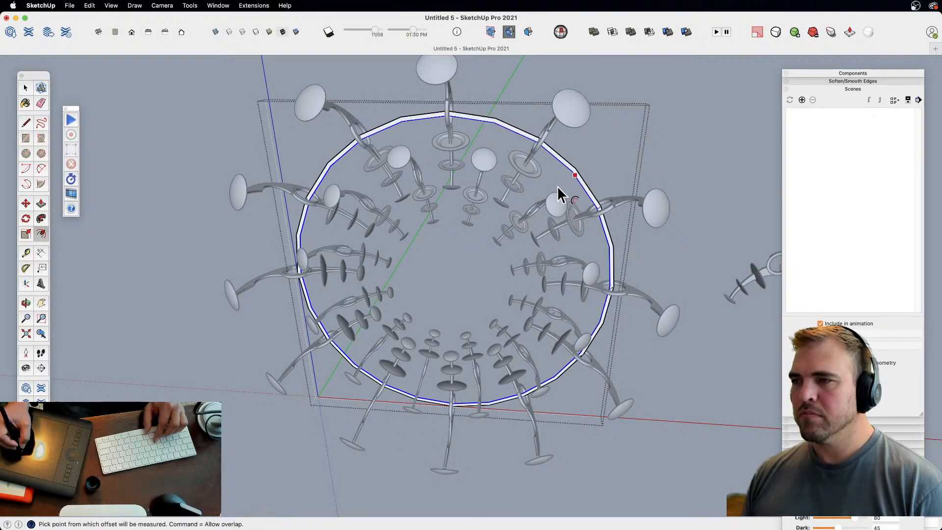
left_click(521, 197)
left_click(519, 206)
middle_click_drag(518, 206, 504, 74)
scroll(506, 98, "up", 5)
middle_click_drag(507, 120, 401, 349)
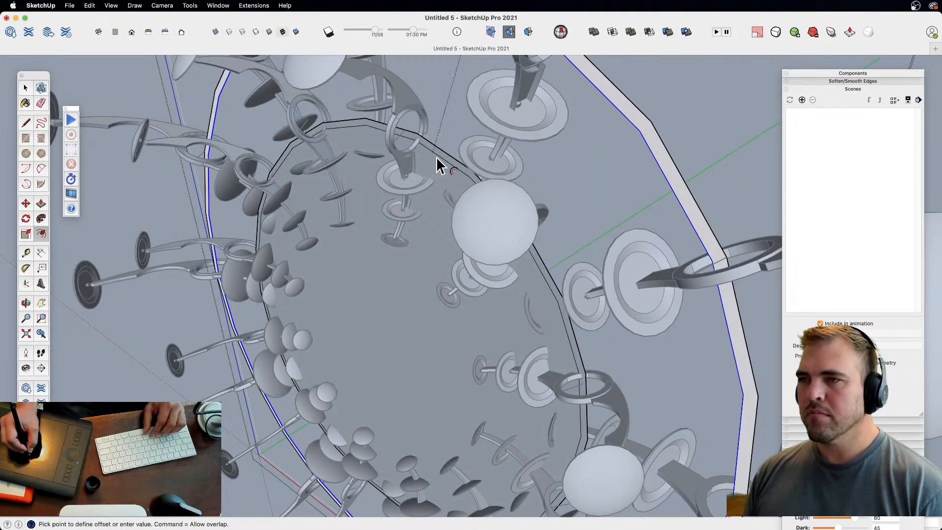
- Delete the face inside the new inner ring and push/pull the narrow band to give it thickness
key("space")
left_click(432, 260)
key("Delete")
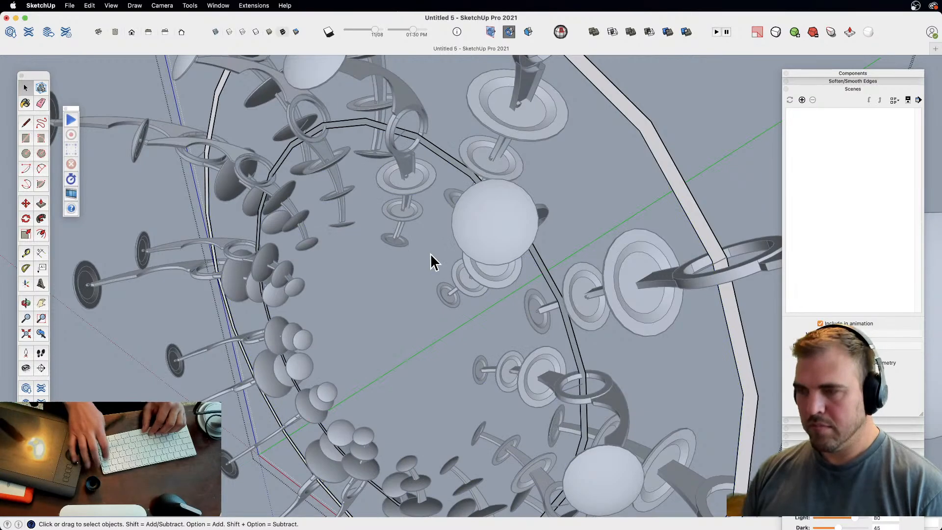
key("p")
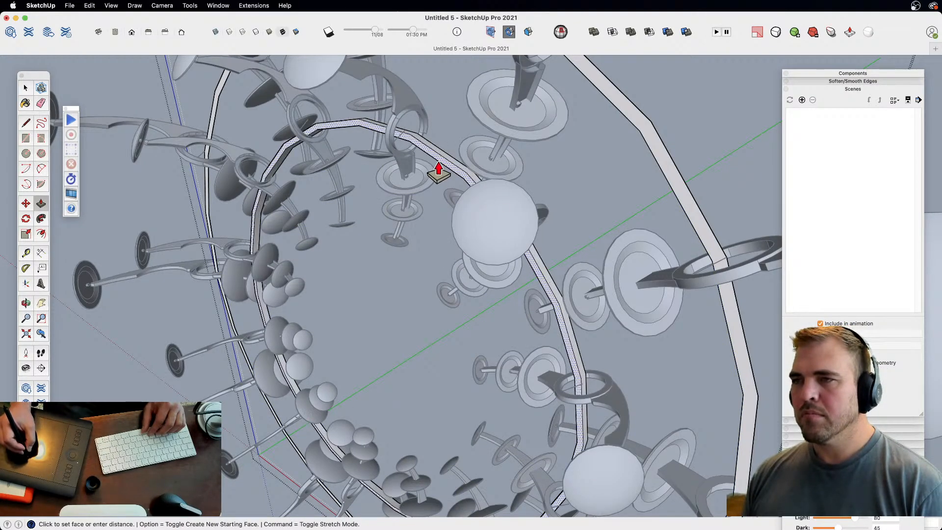
middle_click_drag(523, 168, 626, 206)
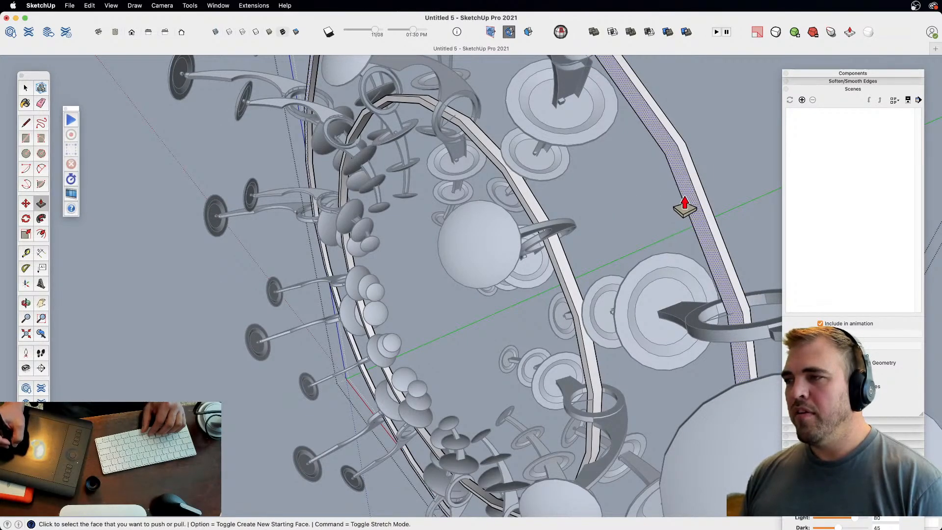
middle_click_drag(684, 206, 456, 284)
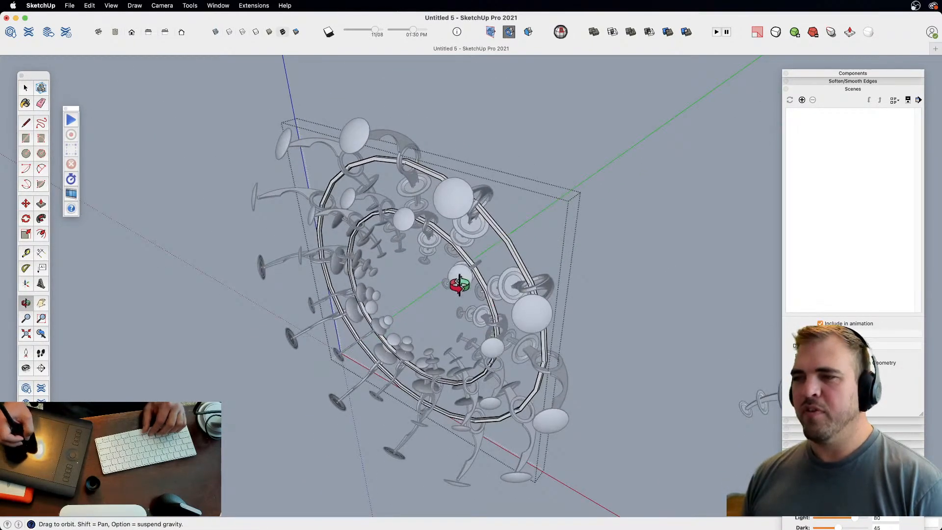
- Check which connected geometry belongs to the inner ring and which to the outer ring, and close the ring group
left_click(463, 256)
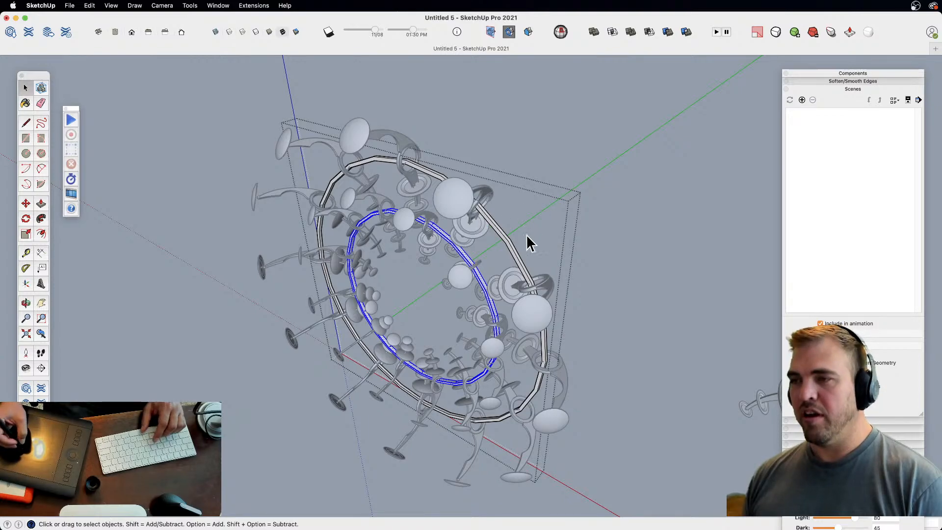
left_click(503, 237)
double_click(507, 243)
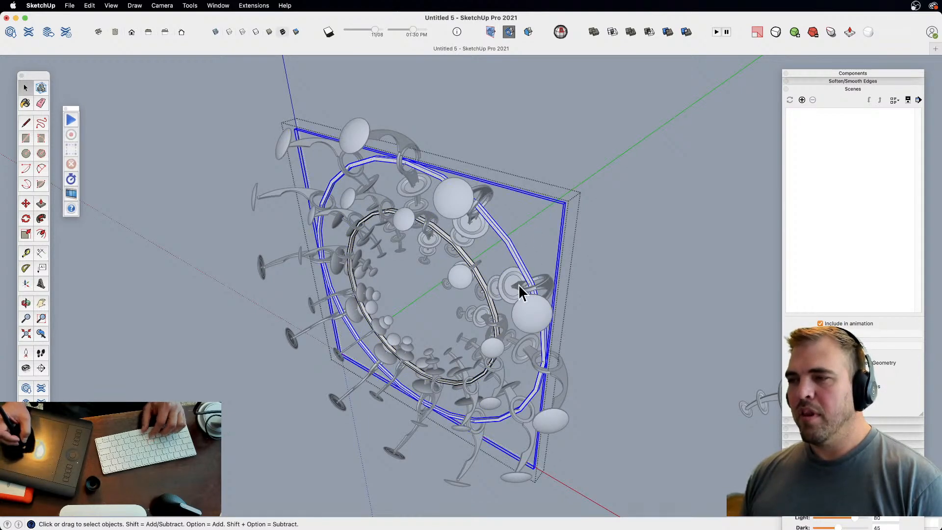
middle_click_drag(519, 288, 507, 303)
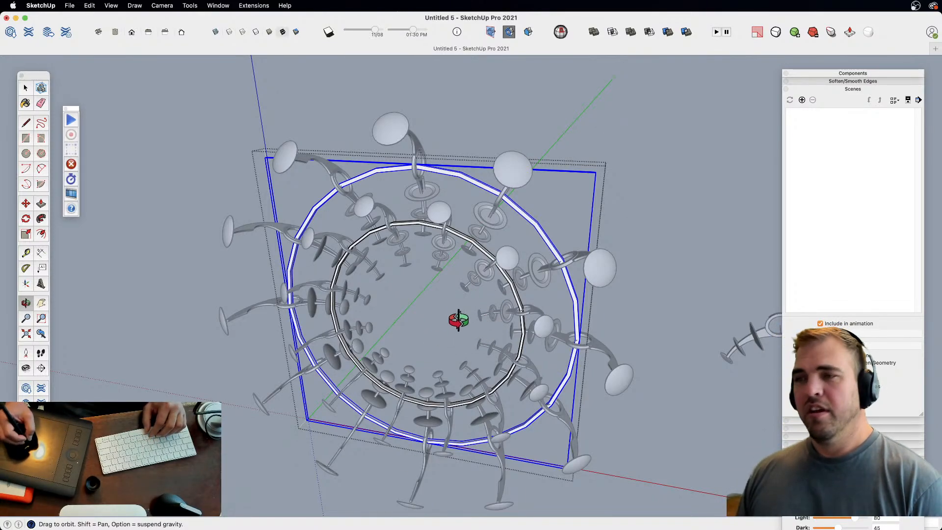
mouse_move(452, 297)
left_mouse_down()
mouse_move(467, 288)
mouse_move(288, 366)
mouse_move(363, 332)
mouse_move(439, 248)
mouse_move(452, 302)
left_mouse_up()
key("space")
left_click(444, 293)
key("Escape")
- Mirror the smaller group of components along the green axis with the Scale tool so its stems point the opposite way
left_click(425, 214)
key("z")
key("h")
key("o")
left_click_drag(452, 302, 401, 361)
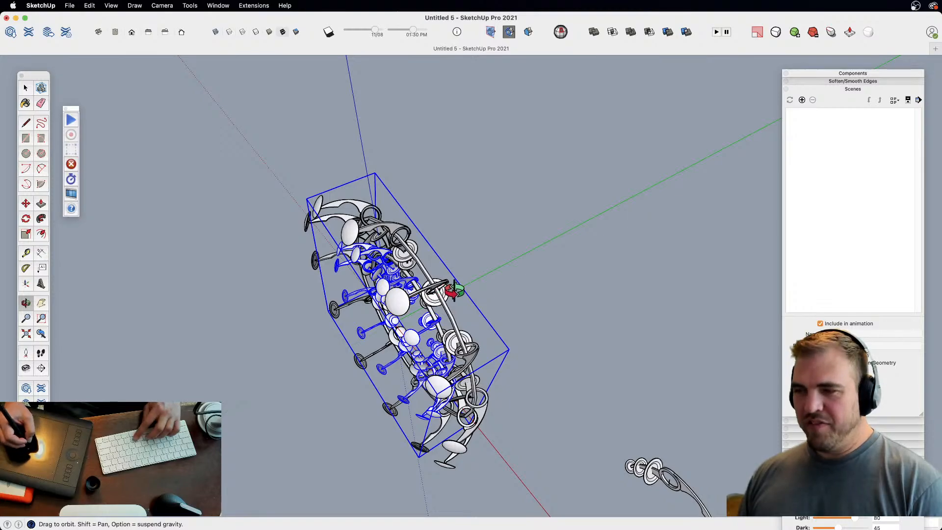
key("s")
left_click(369, 342)
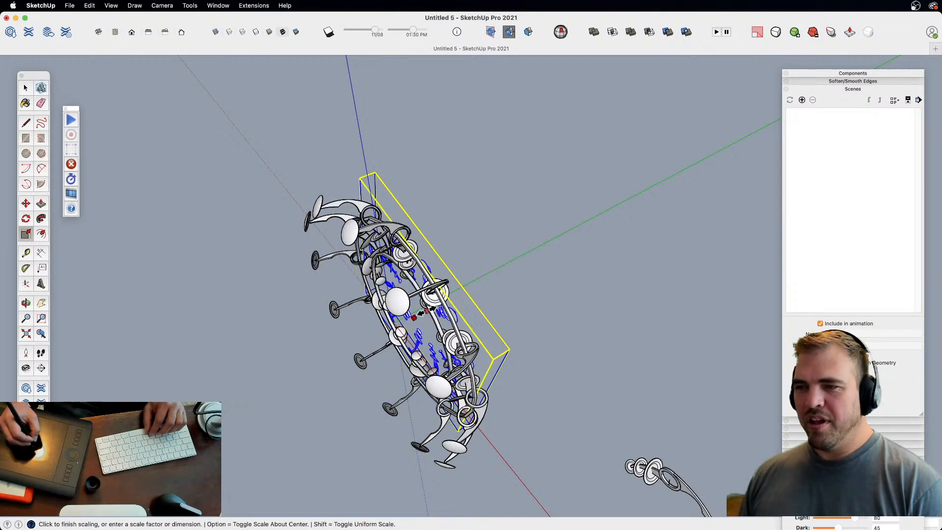
key("Escape")
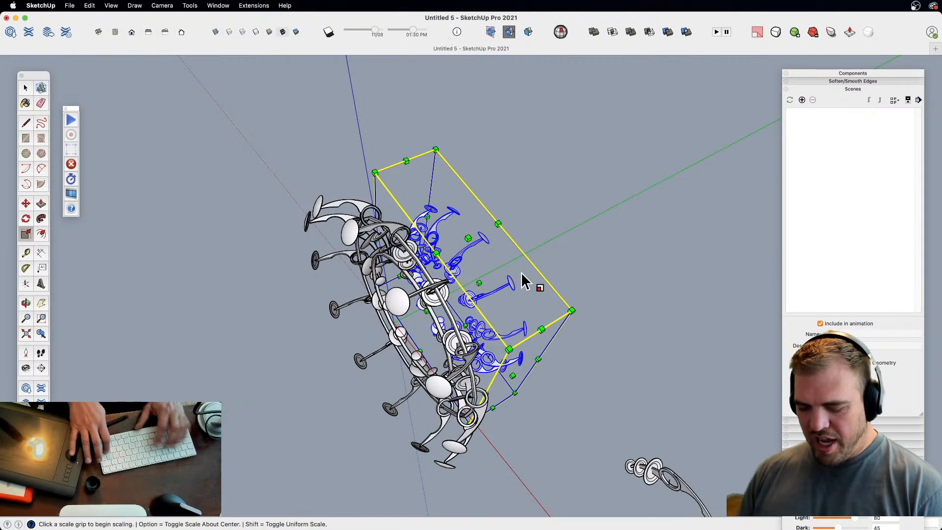
- Move the mirrored smaller group along the green axis until its component loops line up with the inner ring
key("m")
left_click(613, 276)
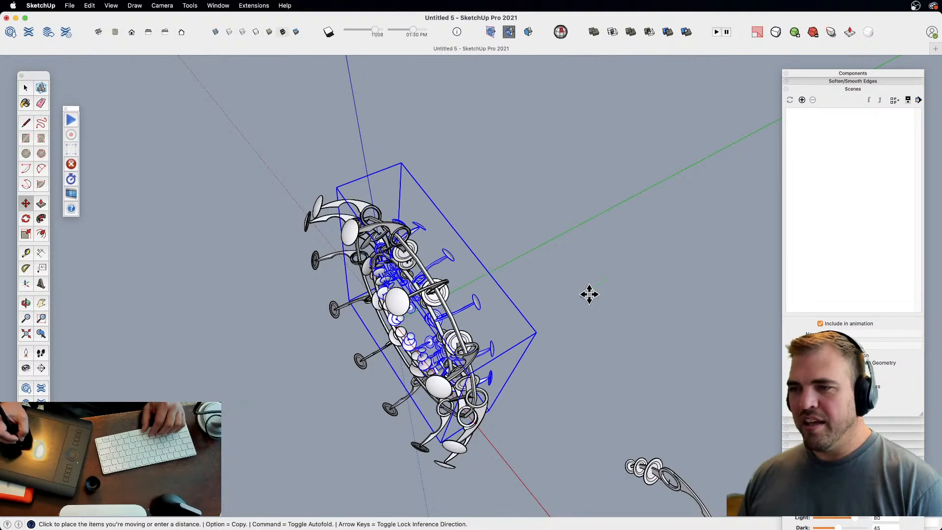
key("h")
key("o")
left_click_drag(454, 343, 563, 314)
key("z")
key("h")
key("o")
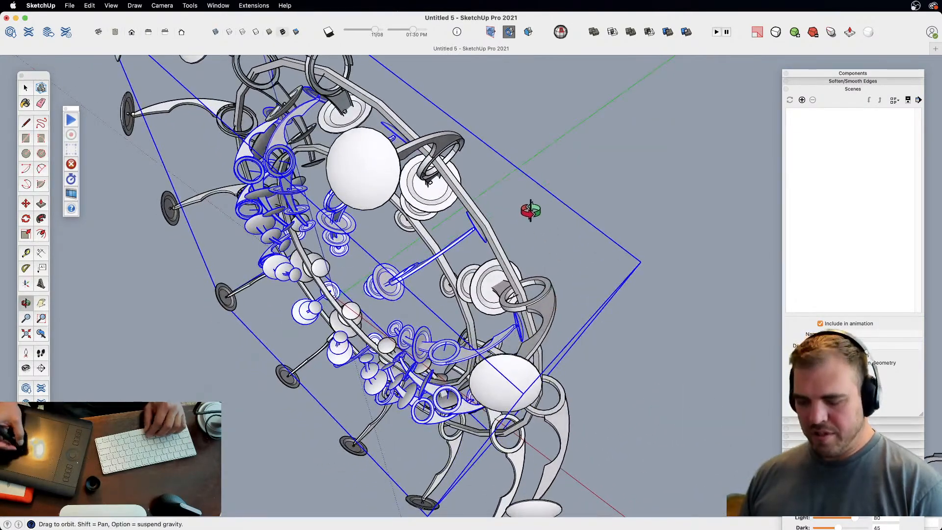
key("m")
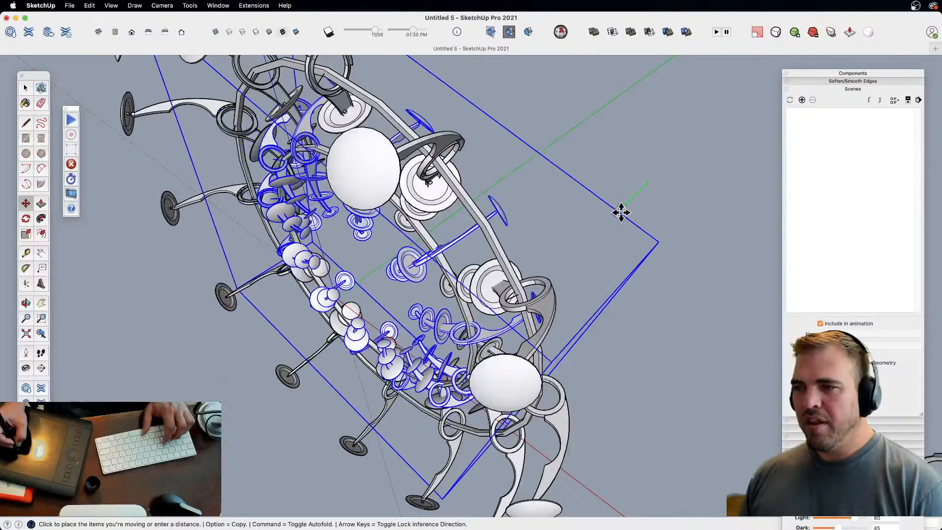
left_click(623, 211)
key("space")
- Select the complete two-ring assembly, without the separate component, and move it upward above the red axis
middle_click_drag(529, 267, 567, 321)
left_click(599, 299)
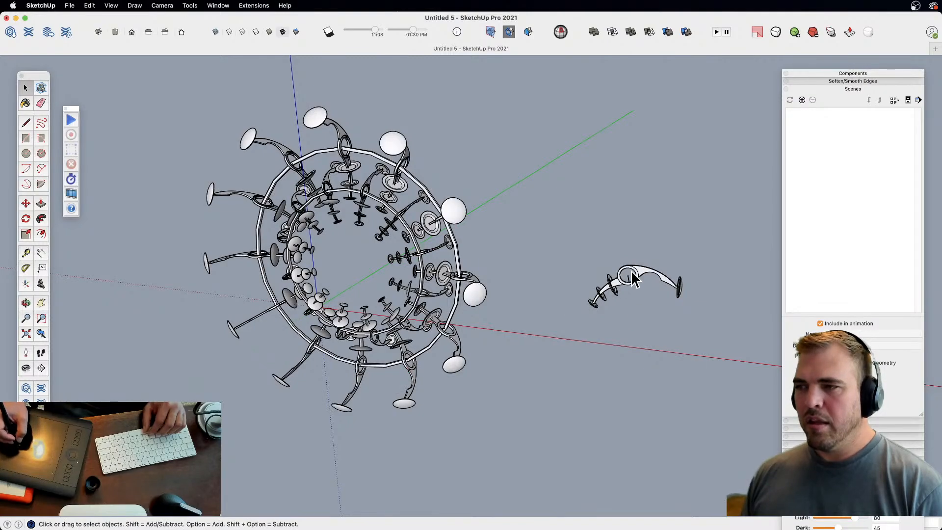
left_click_drag(619, 309, 294, 216)
key("space")
key("m")
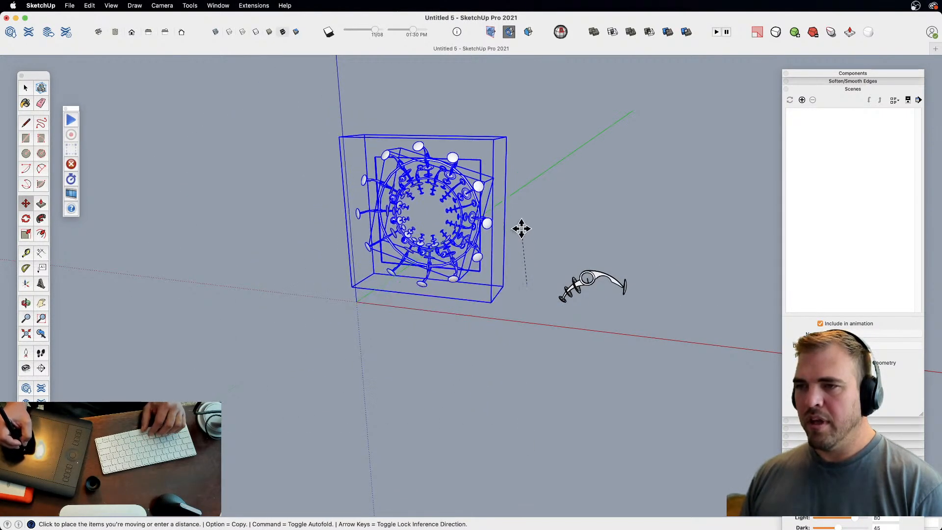
left_click(530, 208)
key("space")
left_click(527, 262)
scroll(515, 375, "up", 3)
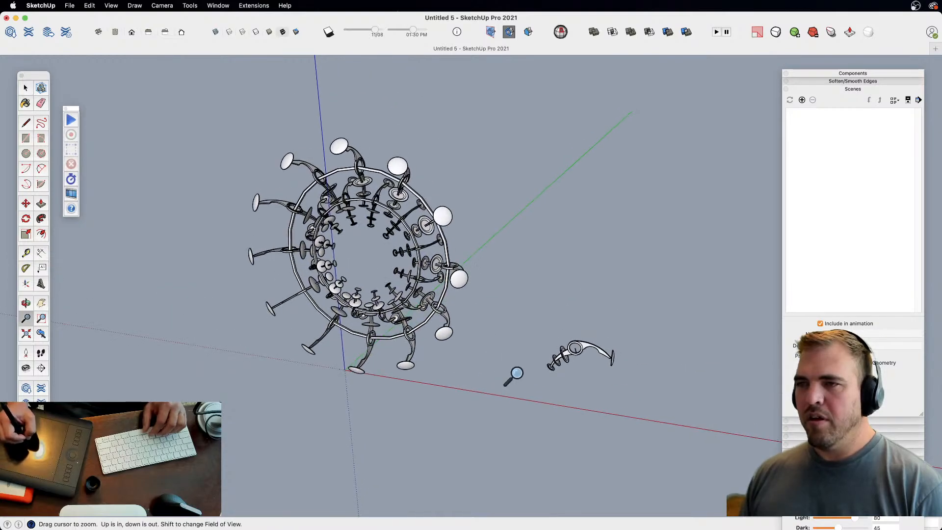
- Open the standalone ribbed component for editing and explode all of its nested groups into loose geometry
double_click(604, 371)
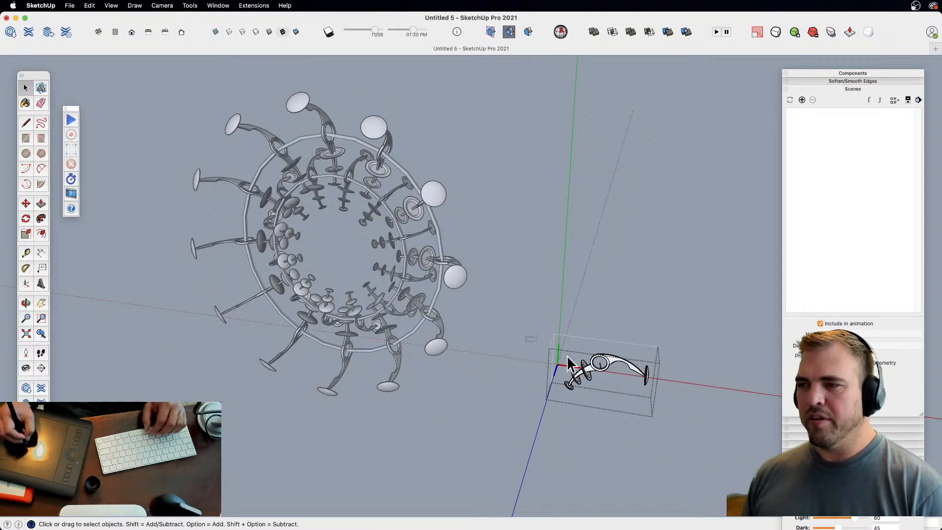
key("super+a")
scroll(598, 395, "up", 3)
middle_click_drag(560, 336, 595, 426, "shift")
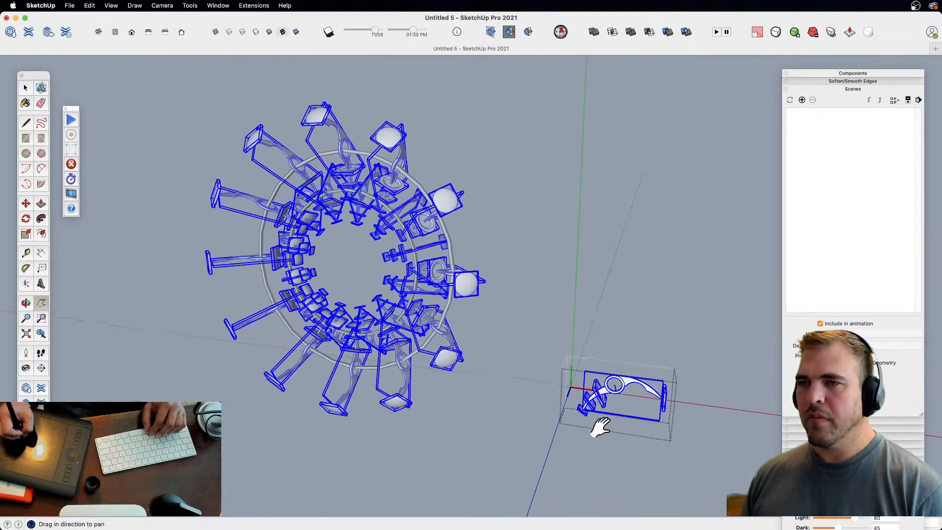
scroll(583, 384, "up", 3)
middle_click_drag(582, 385, 534, 294, "shift")
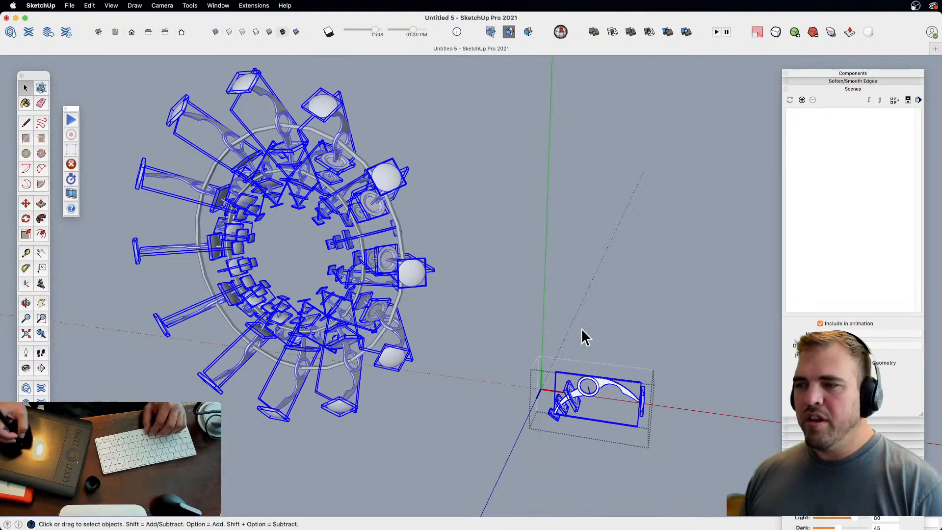
middle_click_drag(414, 194, 541, 328)
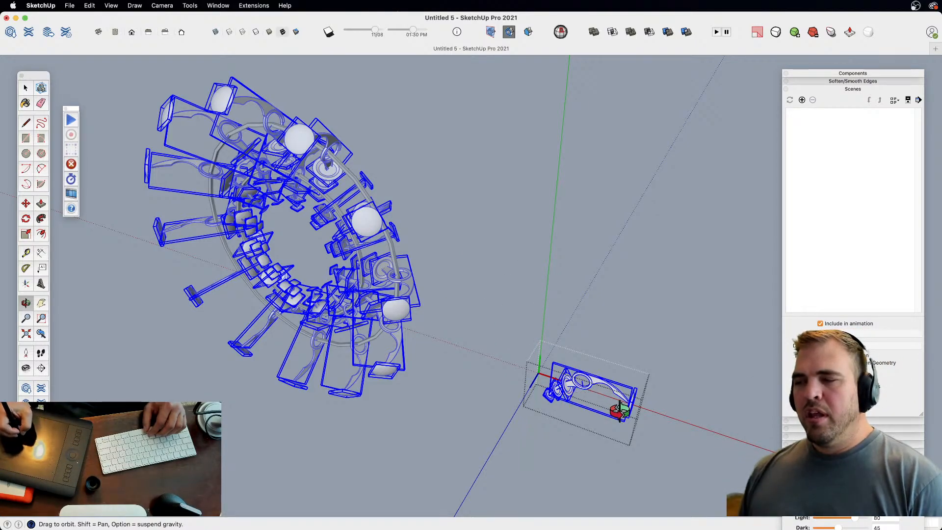
middle_click_drag(628, 407, 487, 341)
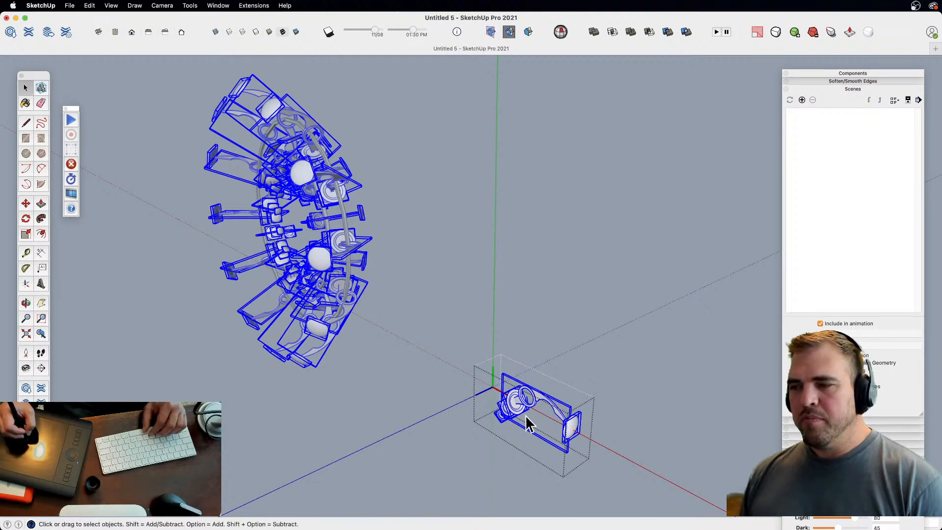
middle_click_drag(528, 423, 558, 375)
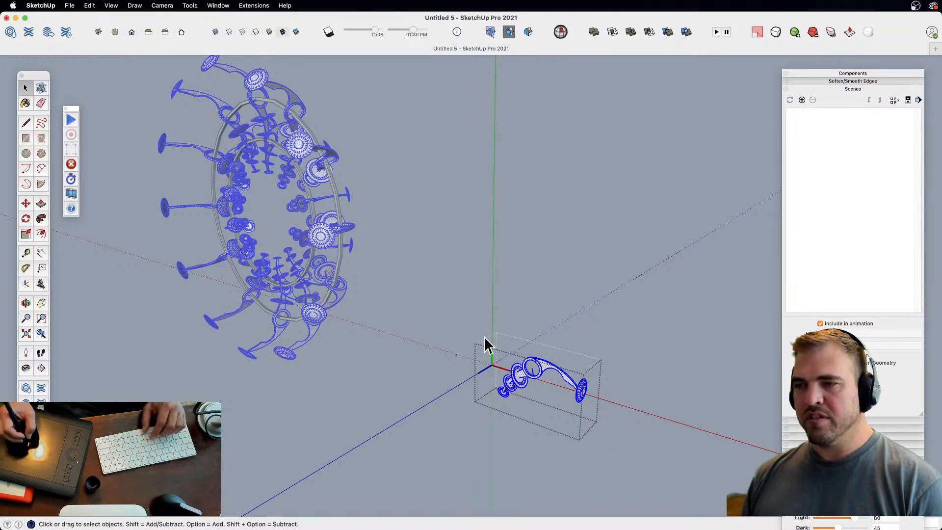
middle_click_drag(494, 346, 446, 271)
scroll(543, 378, "up", 3)
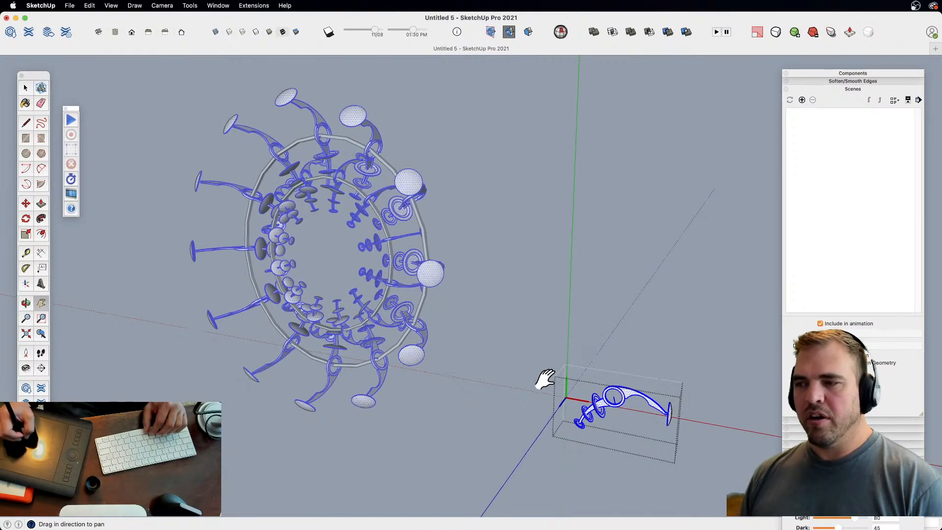
- Try rotating the open component's loose geometry about the centre of its loop, and leave component editing
mouse_move(543, 374)
middle_mouse_down()
mouse_move(561, 380)
mouse_move(548, 391)
middle_mouse_up()
scroll(540, 385, "up", 2)
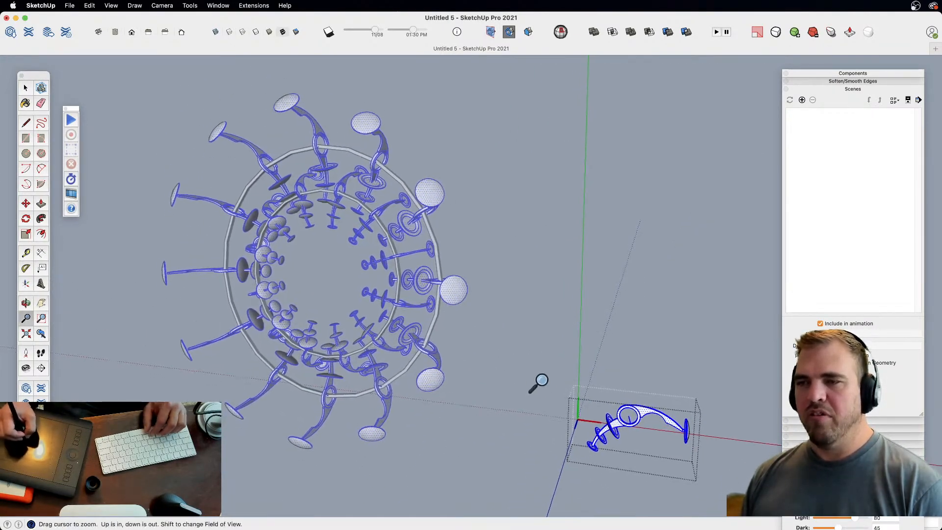
key("q")
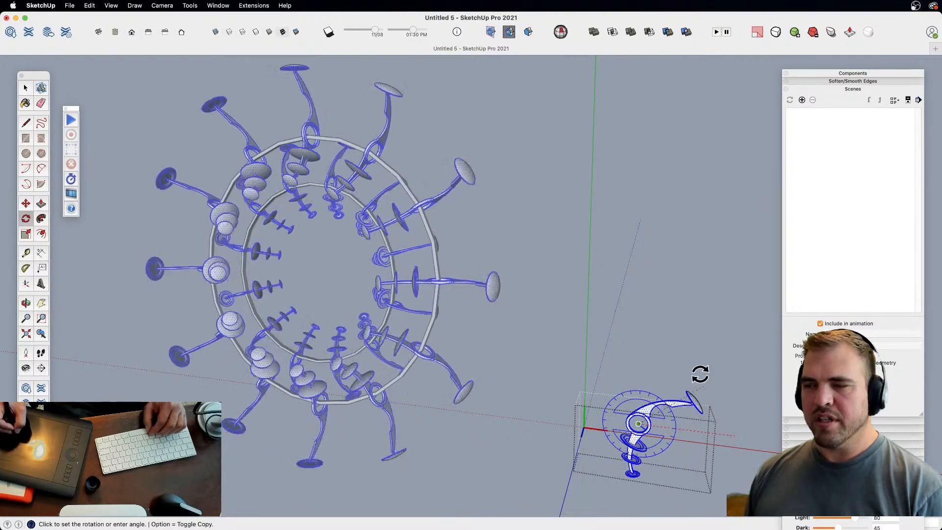
key("space")
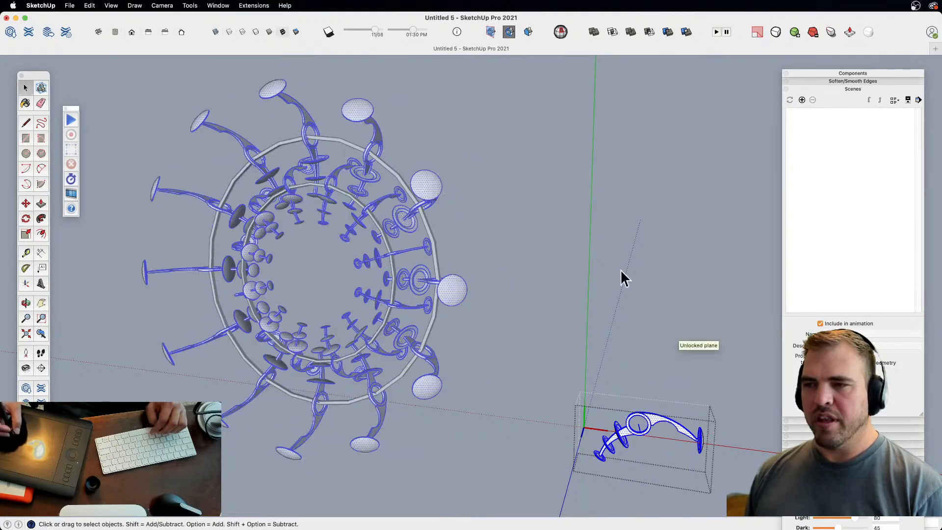
left_click(568, 352)
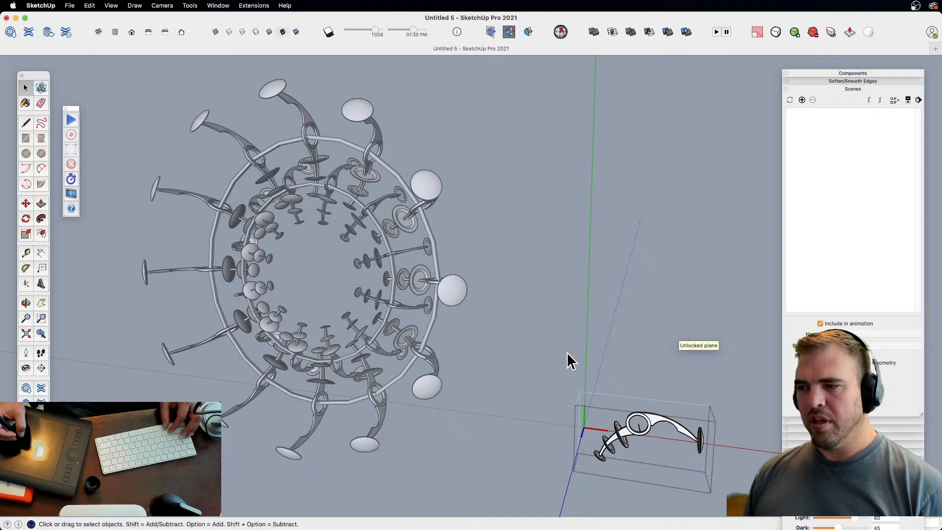
left_click(629, 447)
left_click(539, 349)
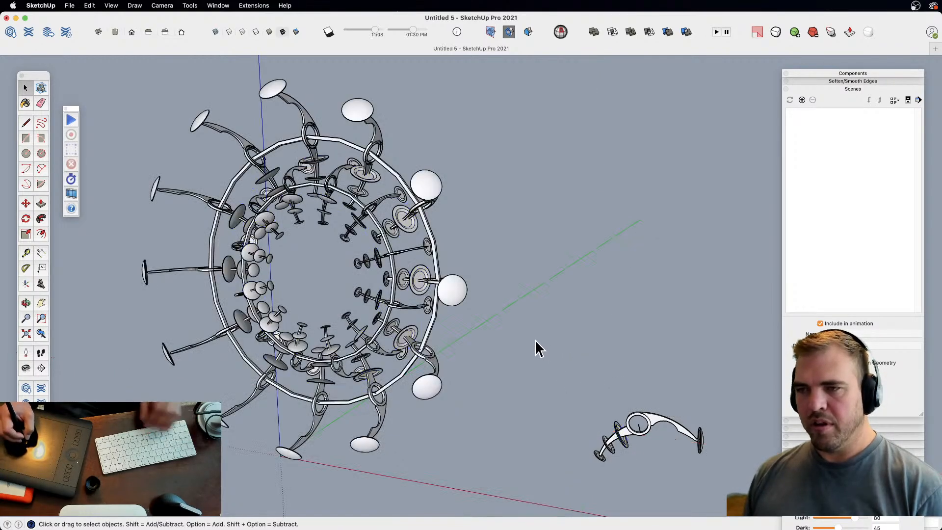
- Open the two-ring group and cut the inner ring out of it, leaving only the outer ring in that group
mouse_move(395, 317)
middle_mouse_down()
mouse_move(385, 372)
mouse_move(381, 328)
middle_mouse_up()
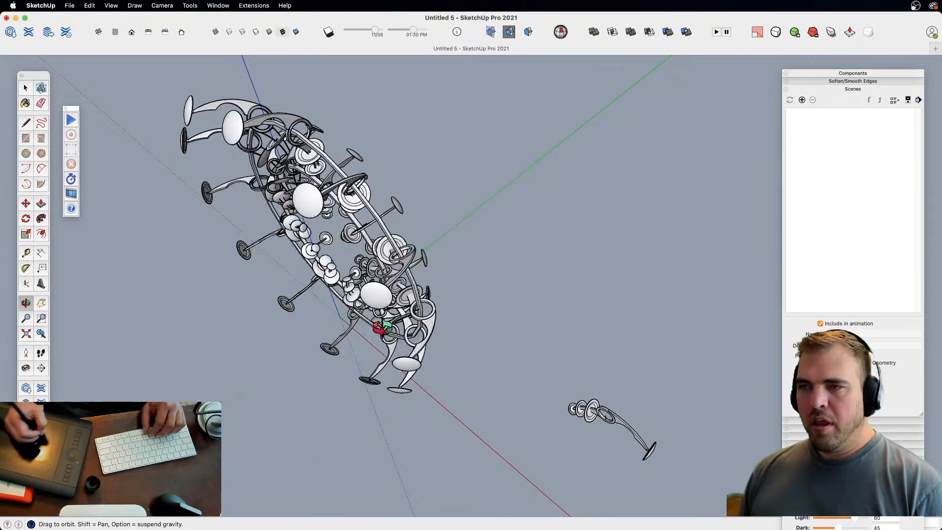
left_click(357, 224)
middle_click_drag(362, 261, 561, 143)
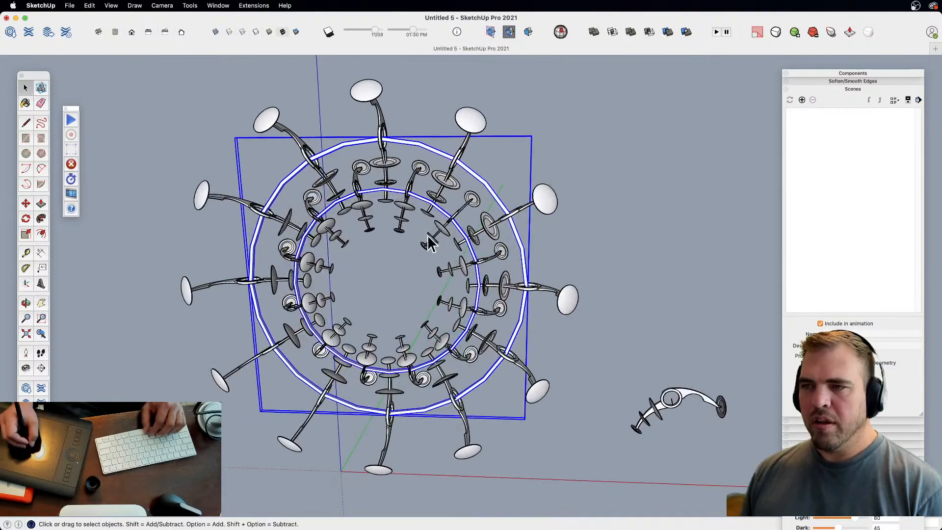
left_click(450, 240)
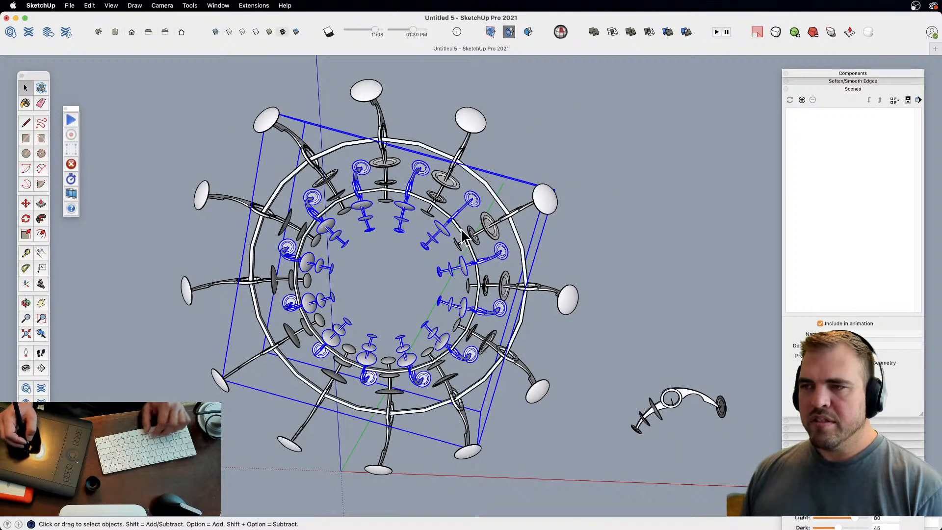
left_click(461, 236)
double_click(461, 235)
double_click(459, 237)
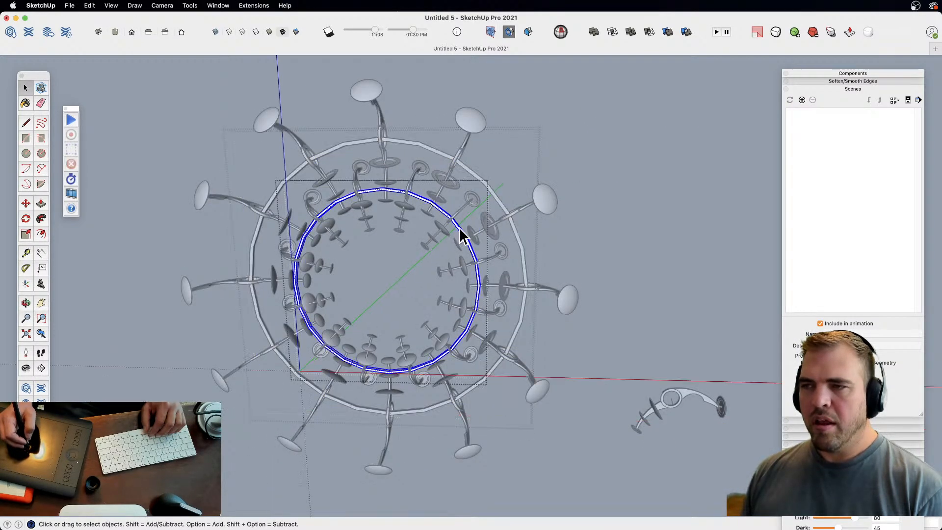
left_click(583, 259)
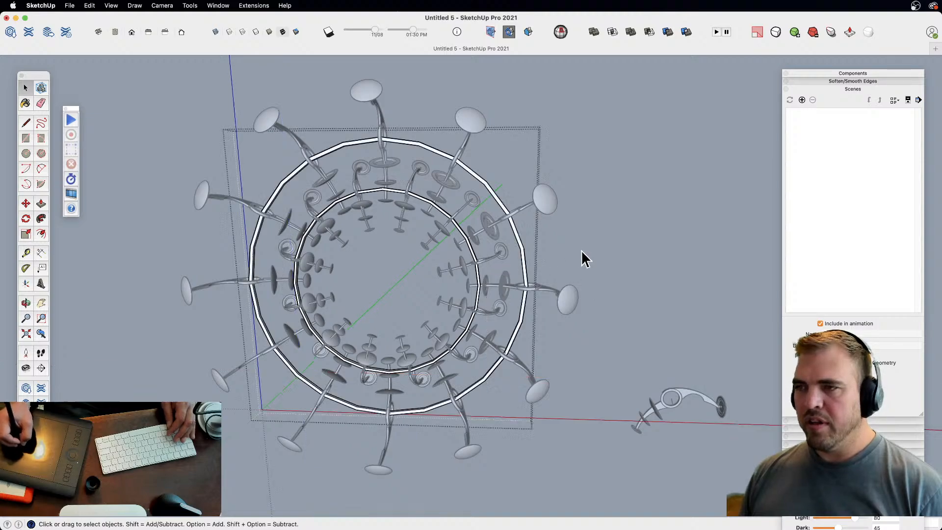
left_click(528, 256)
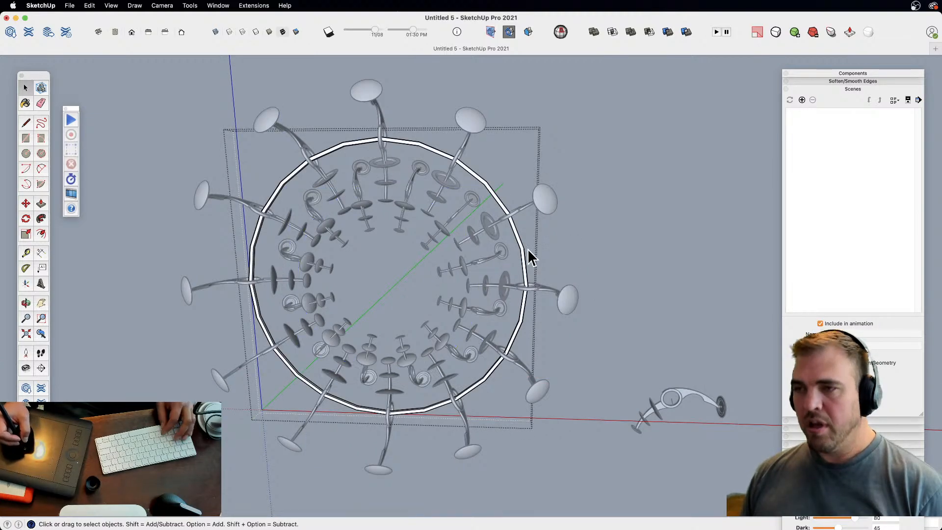
left_click(580, 248)
- Open the group of smaller components and paste the inner ring in place inside it
left_click(462, 275)
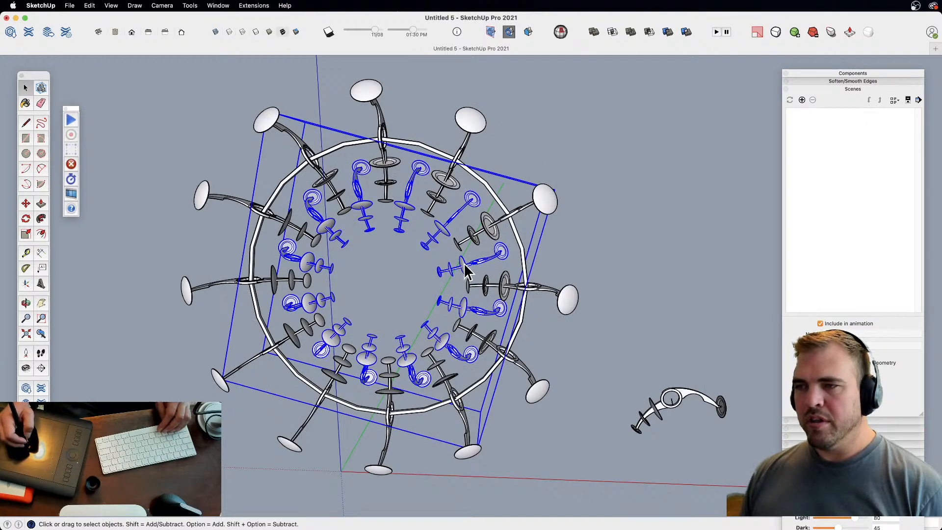
double_click(464, 264)
left_click(464, 253, "shift")
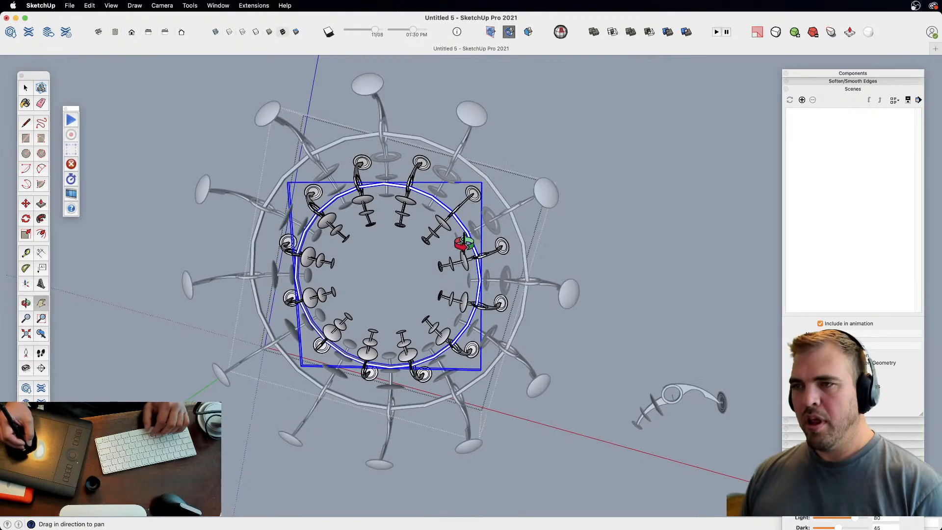
middle_click_drag(463, 242, 257, 434)
key("m")
left_click(547, 351)
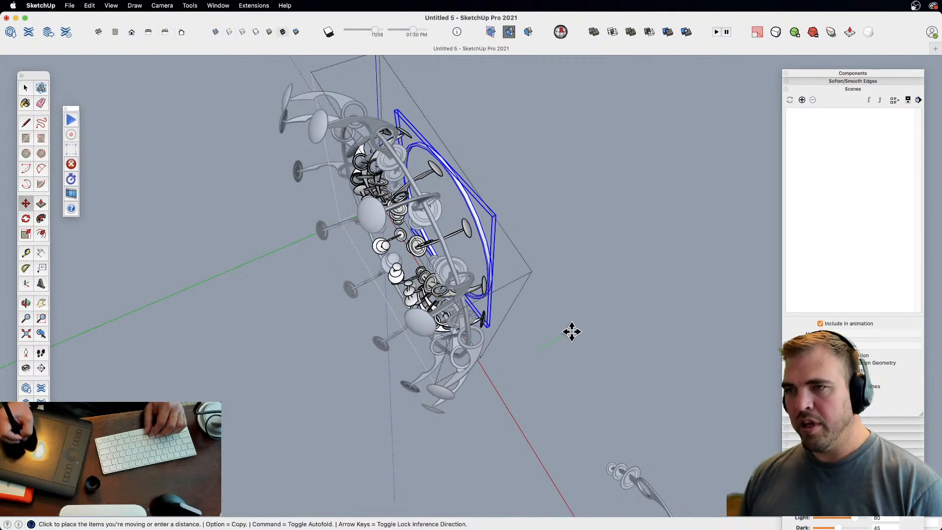
key("space")
- Close the smaller group and move it, together with its ring, along the green axis away from the large ring
left_click(580, 319)
left_click(425, 253)
middle_click_drag(483, 275, 448, 391)
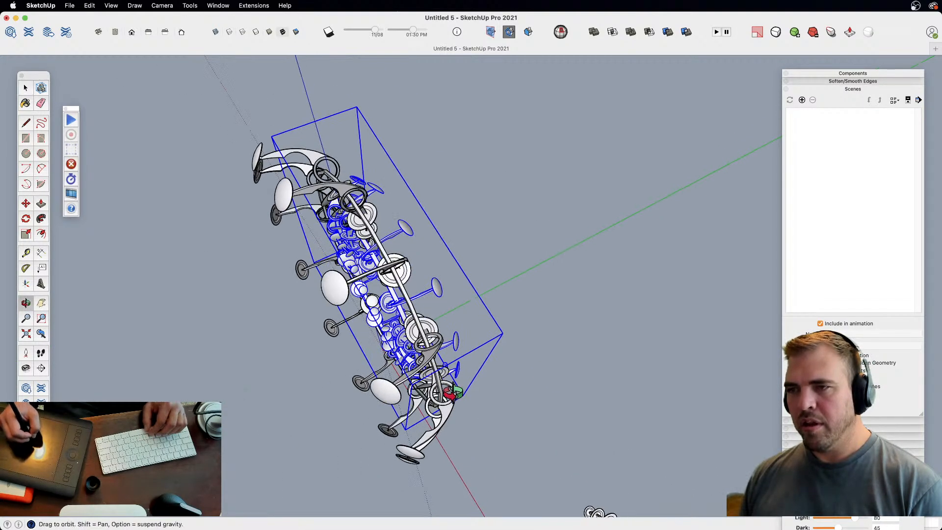
key("m")
left_click(507, 412)
key("alt")
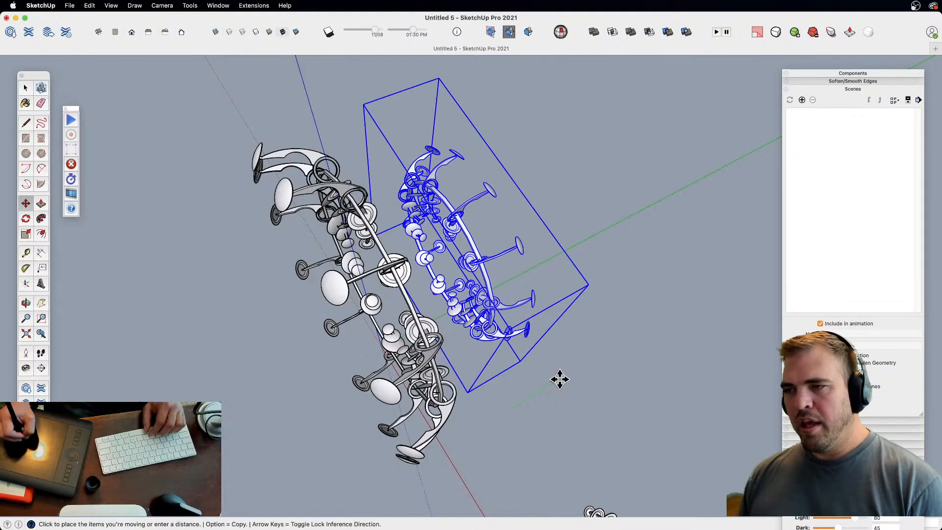
middle_click_drag(559, 378, 516, 334)
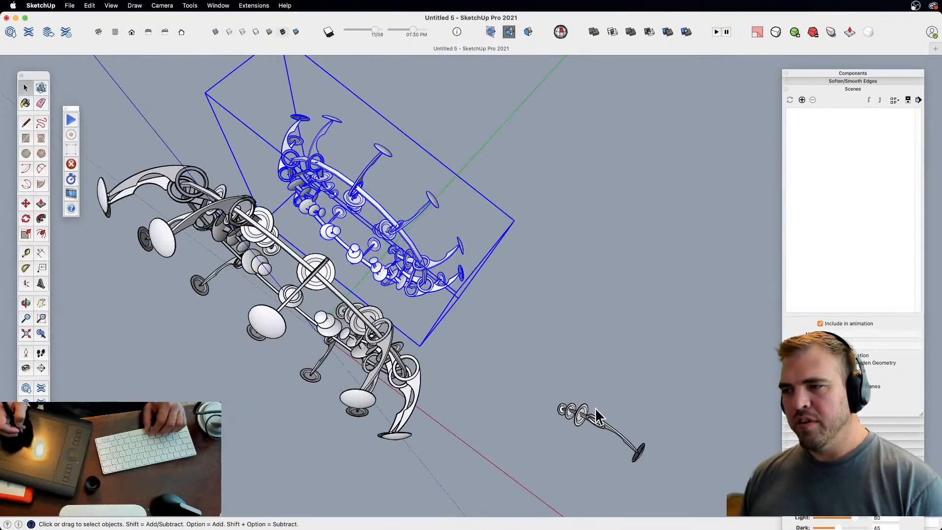
- Open the standalone component, select all its nested groups and try rotating them about the centre of its loop
middle_click_drag(596, 408, 599, 293)
double_click(637, 377)
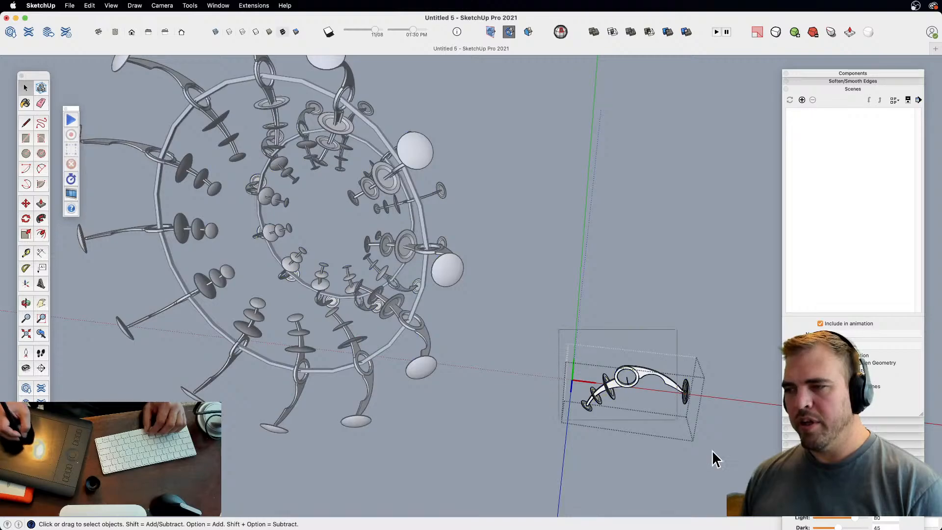
key("super+a")
key("q")
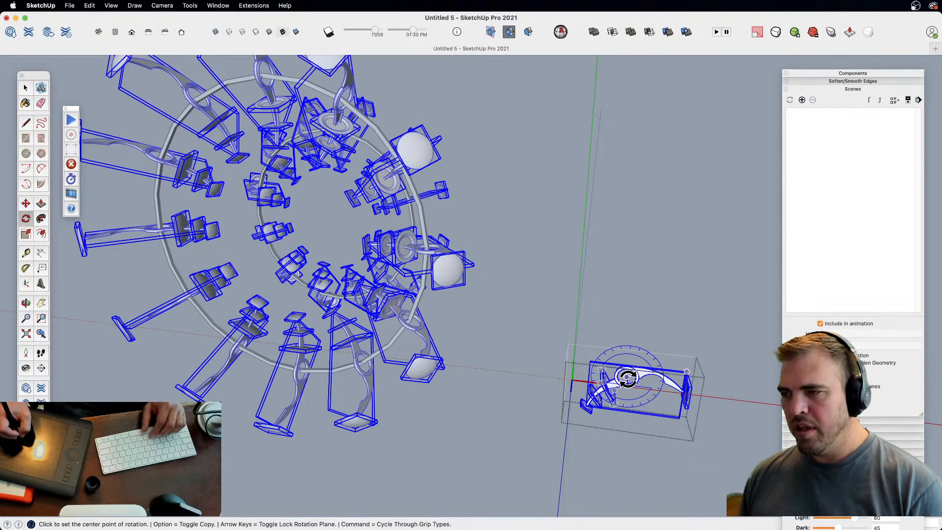
left_click(715, 396)
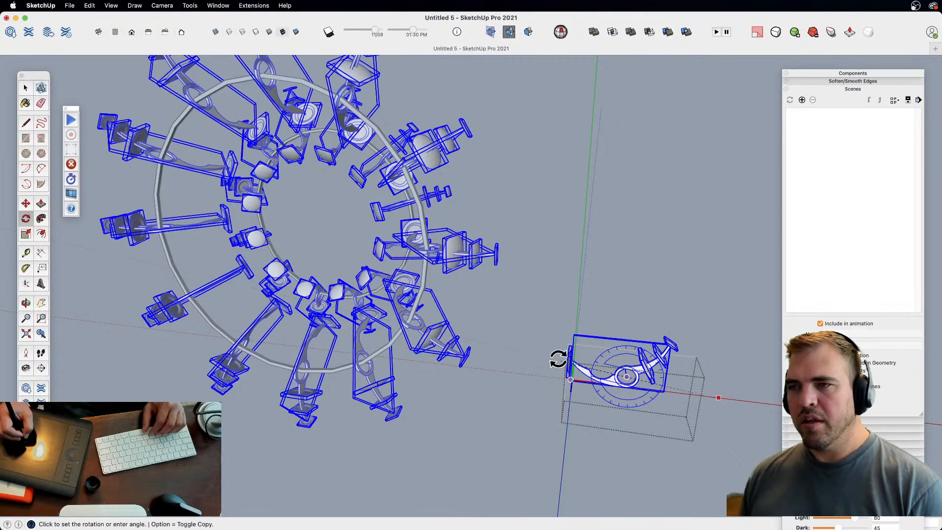
middle_click_drag(557, 363, 498, 391)
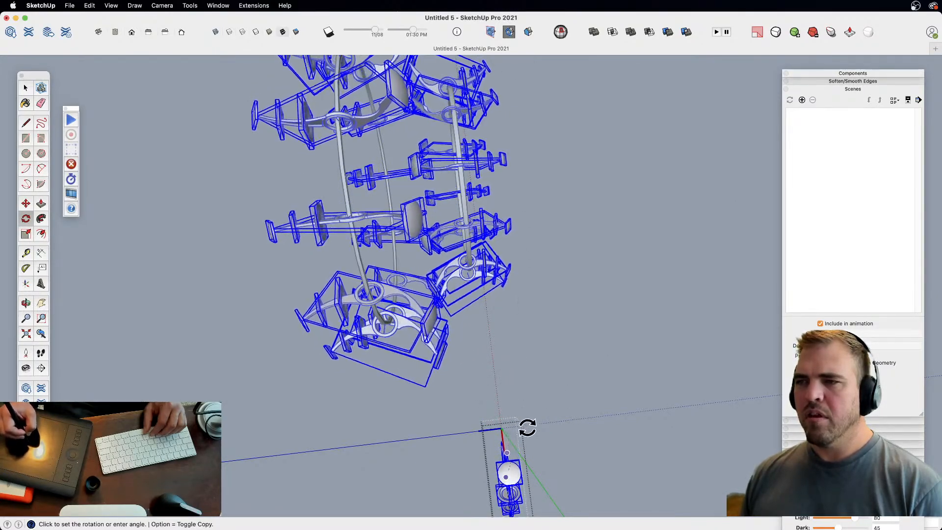
key("space")
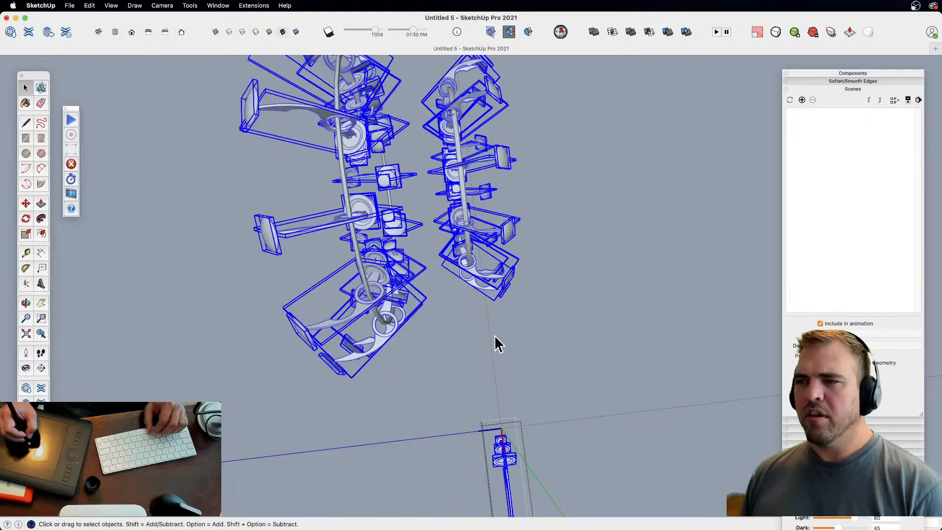
left_click(538, 350)
- Copy the smaller ring group along the green axis to the opposite side of the large ring
middle_click_drag(538, 351, 475, 401)
left_click(498, 292)
key("m")
left_click(453, 403)
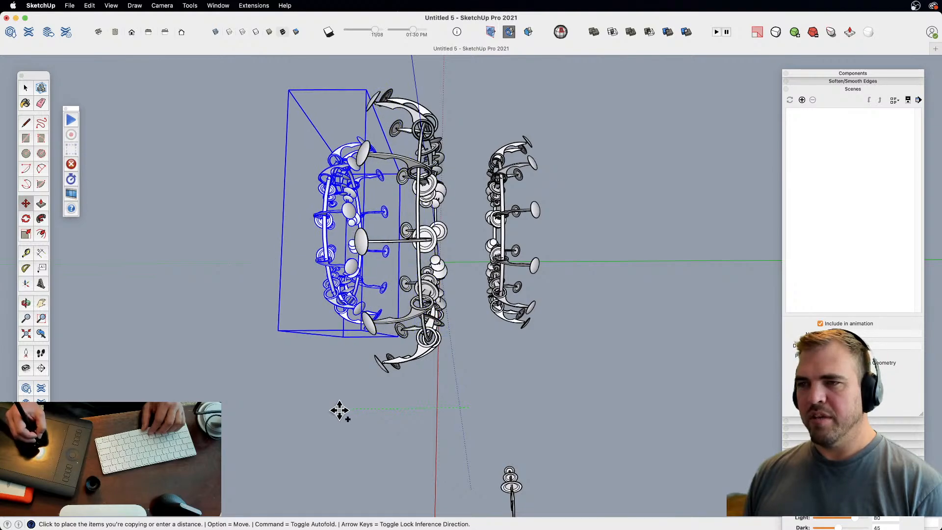
left_click(339, 410)
- Mirror the copied ring group along the green axis with the Scale tool so its stems point outward
key("s")
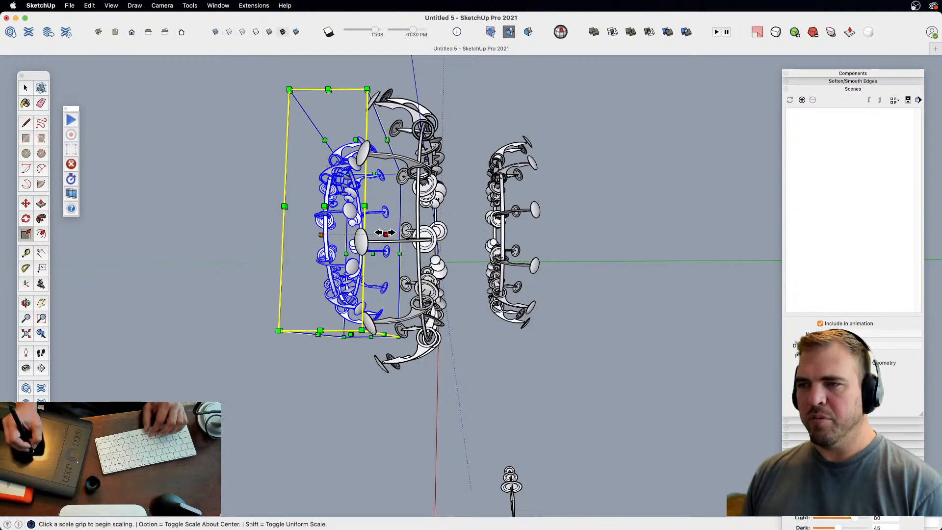
left_click(385, 234)
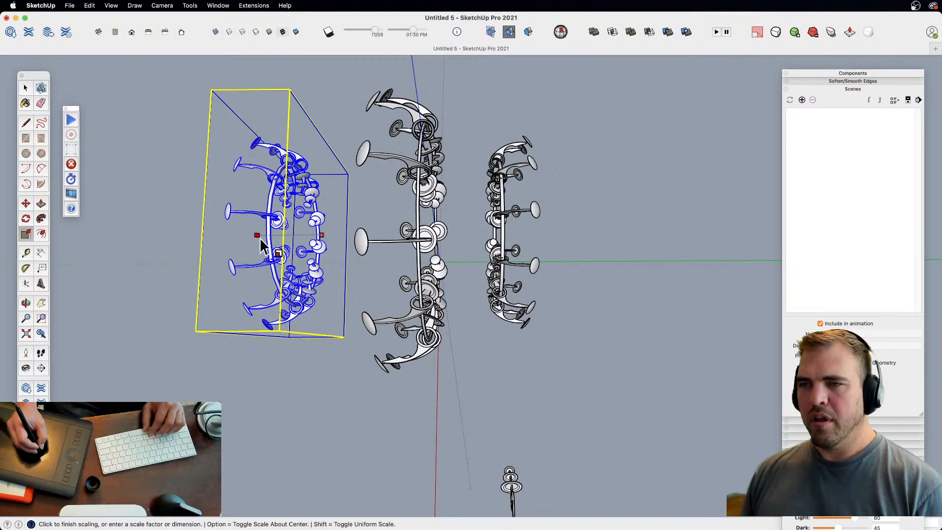
left_click(260, 237)
- Move the mirrored ring group along the green axis closer to the large ring, and clear the selection
middle_click_drag(399, 389, 426, 381)
key("m")
left_click(405, 418)
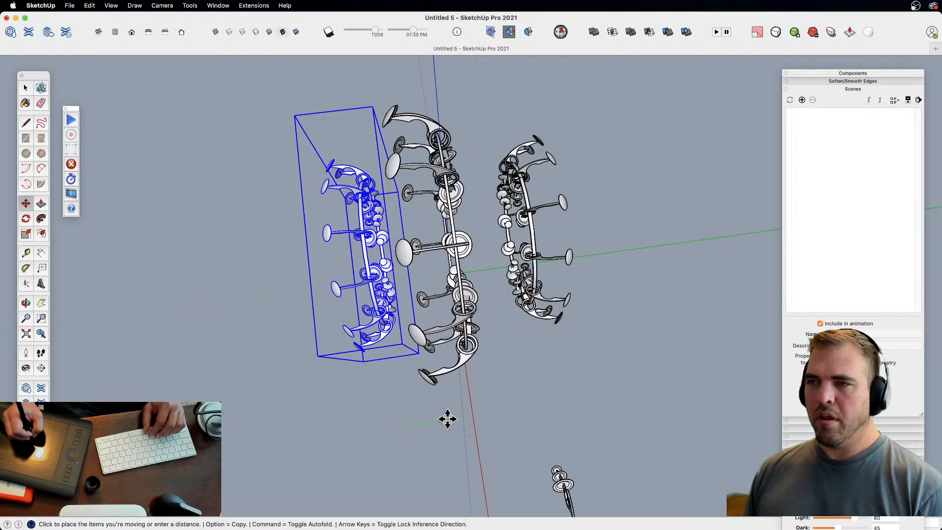
left_click(447, 418)
middle_click_drag(441, 416, 566, 322)
scroll(565, 322, "up", 3)
key("space")
left_click(587, 331)
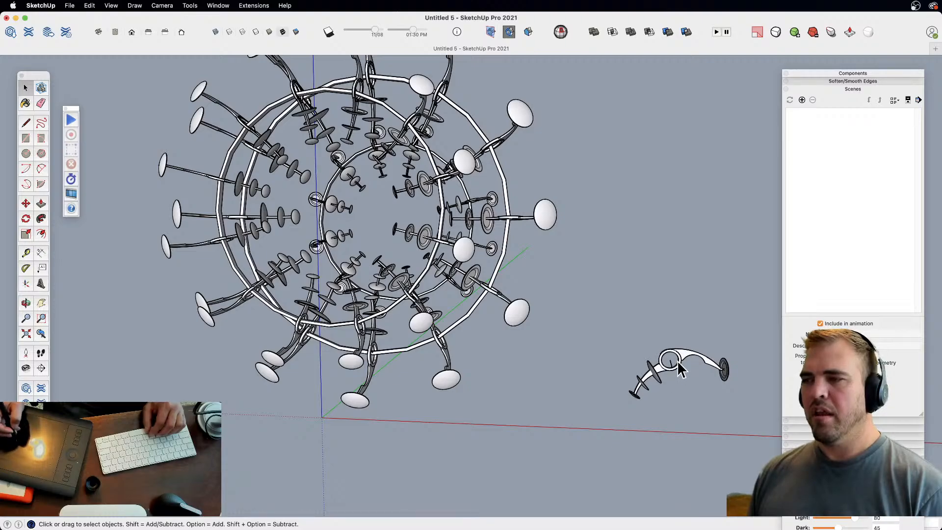
- Open the standalone component for editing, select all its nested groups and explode them into loose geometry
double_click(678, 368)
left_click_drag(604, 330, 721, 414)
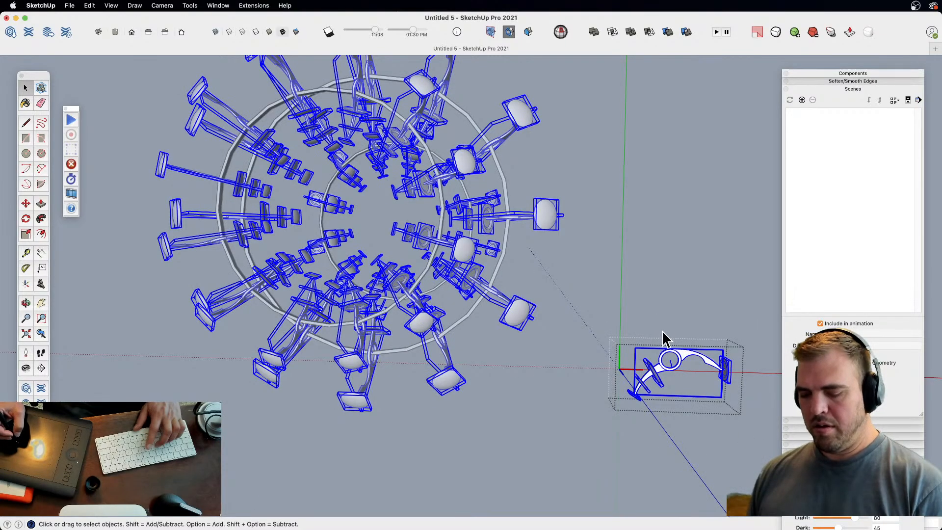
middle_click_drag(631, 368, 606, 397, "shift")
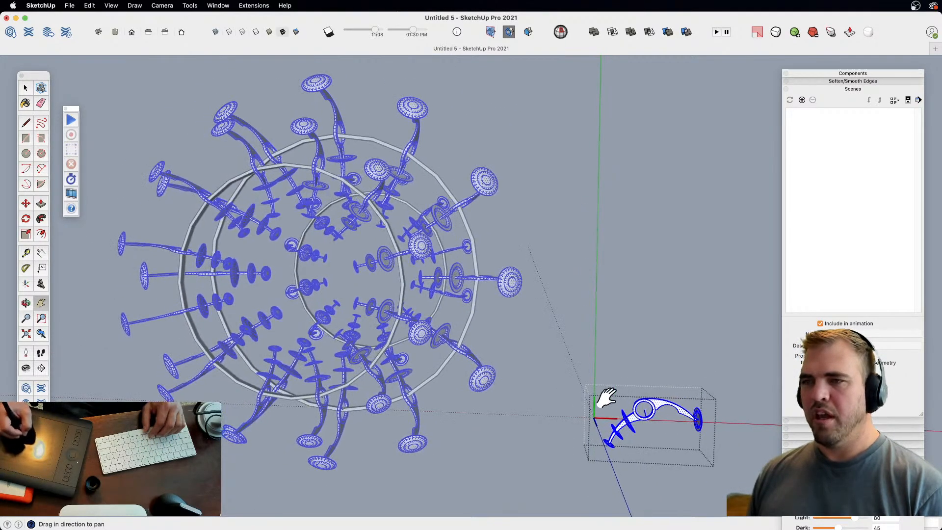
- Try rotating the newly exploded geometry of the component around its loop's centre
key("q")
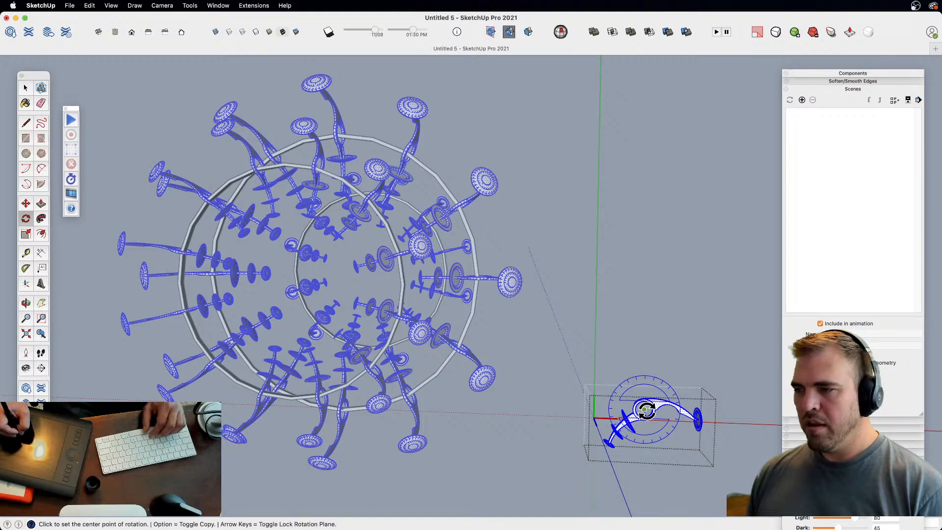
left_click(710, 444)
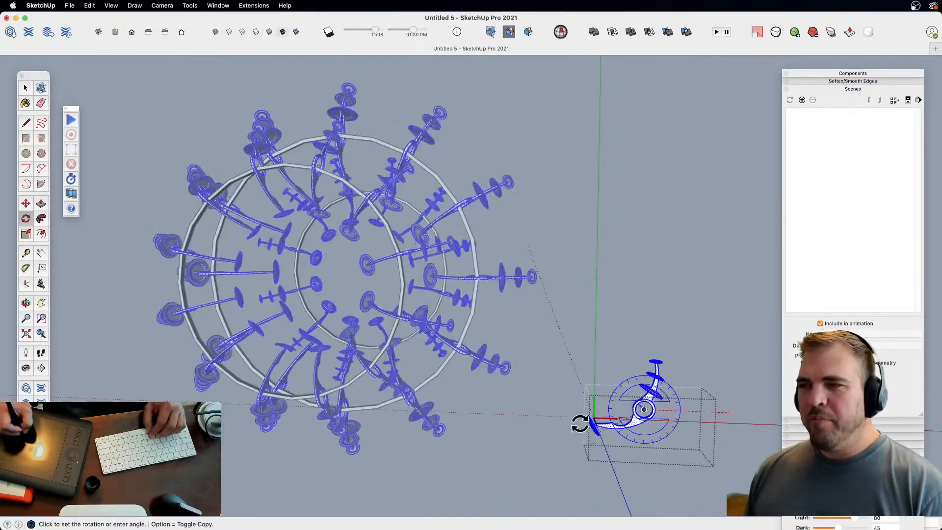
left_click(579, 354)
key("space")
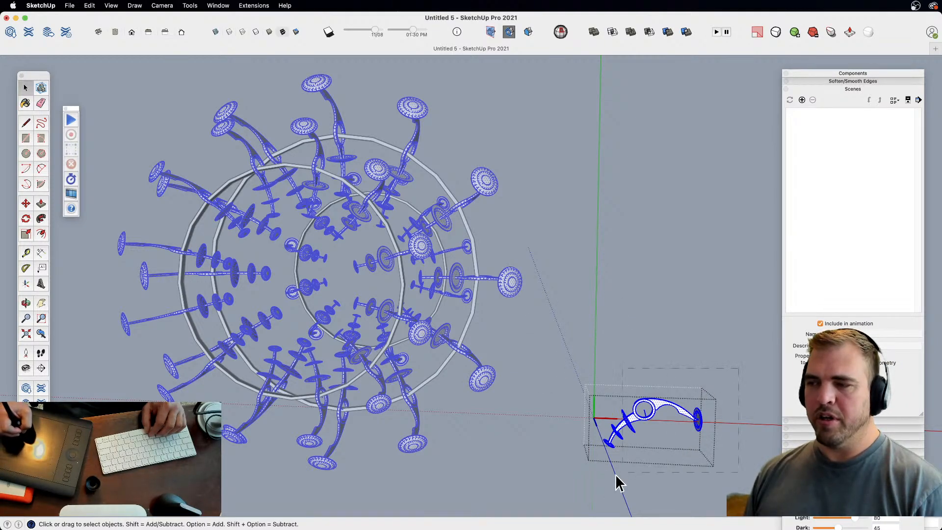
- Select all of the component's loose geometry and try rotating it about the loop's centre once more
left_click_drag(557, 484, 555, 487)
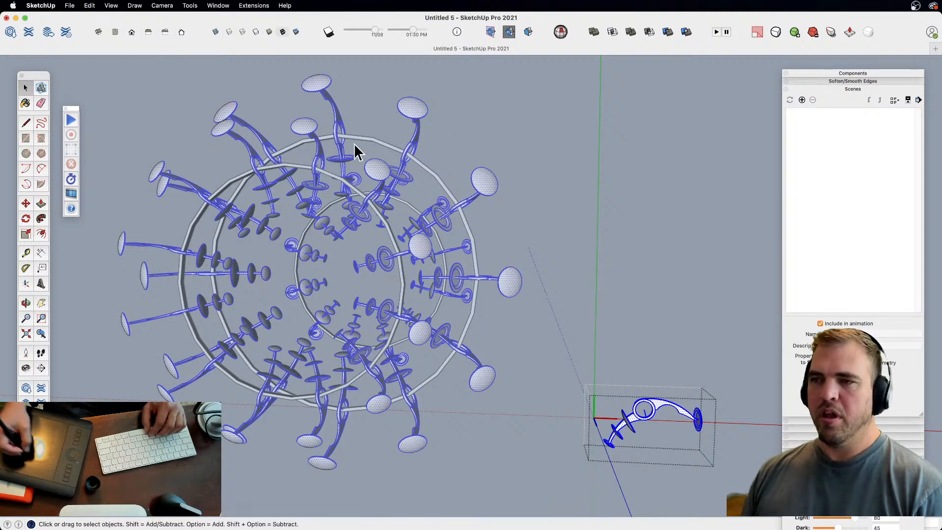
key("q")
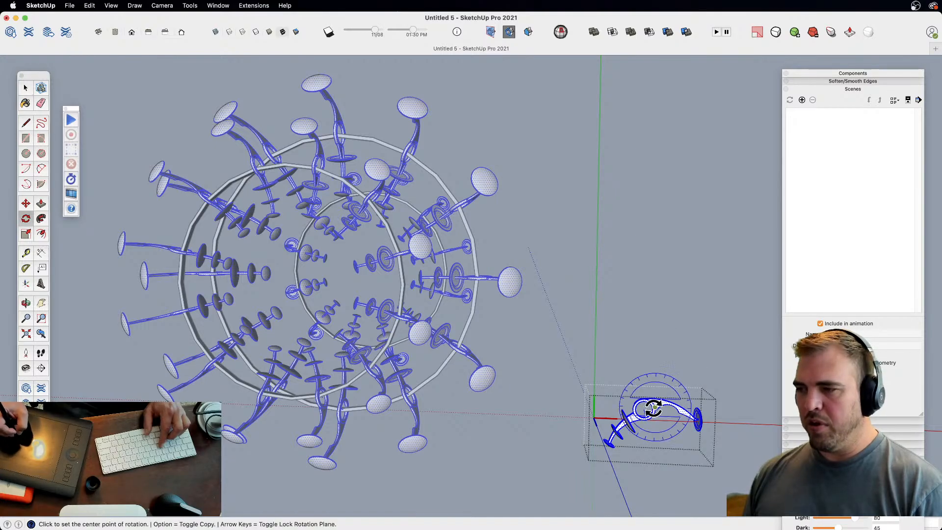
left_click(739, 418)
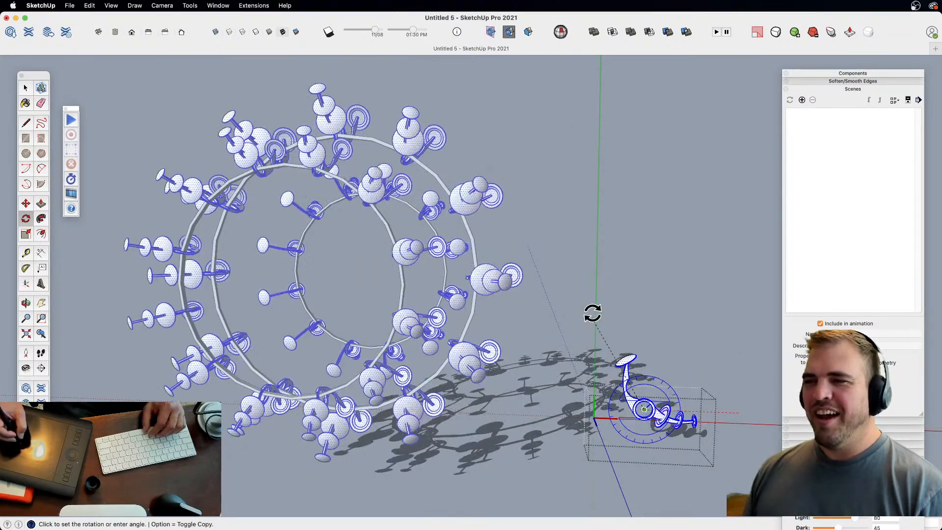
key("space")
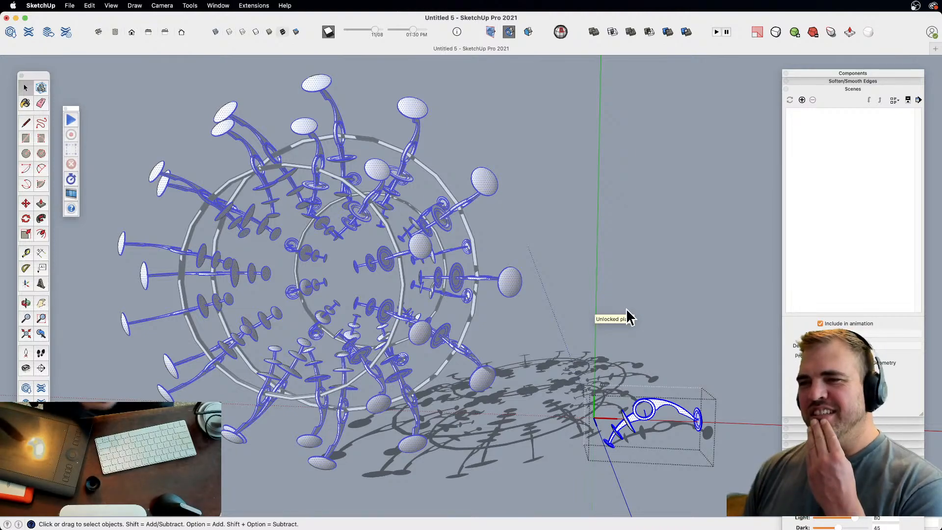
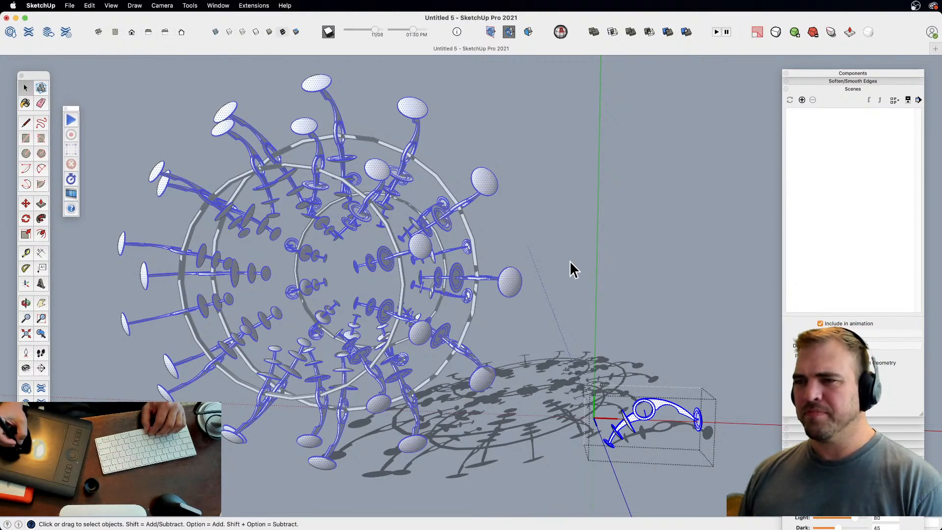
- Finish editing the standalone component and turn off the shadows
left_click(649, 337)
left_click(631, 348)
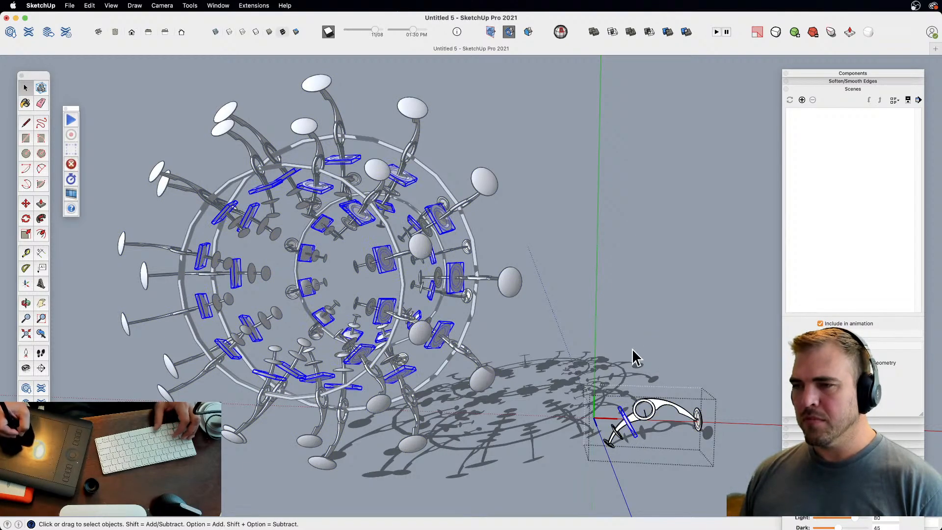
middle_click_drag(522, 331, 343, 498)
key("shift+s")
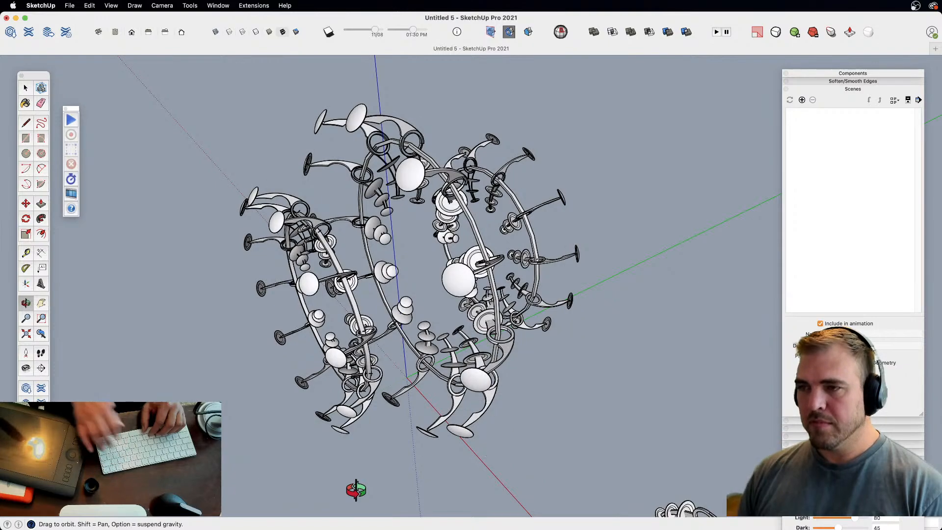
- Move the small ring group at the far end along the green axis, away from the large ring
key("space")
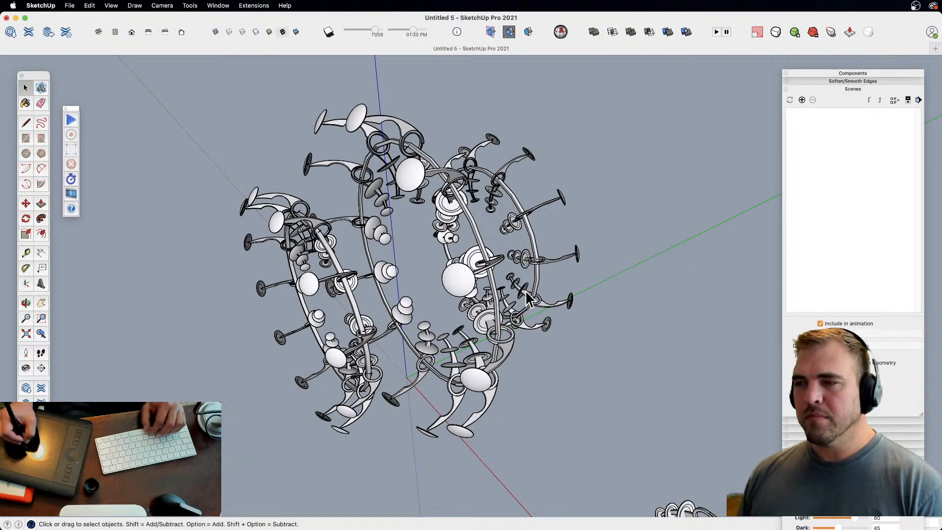
left_click(551, 306)
left_click(591, 346)
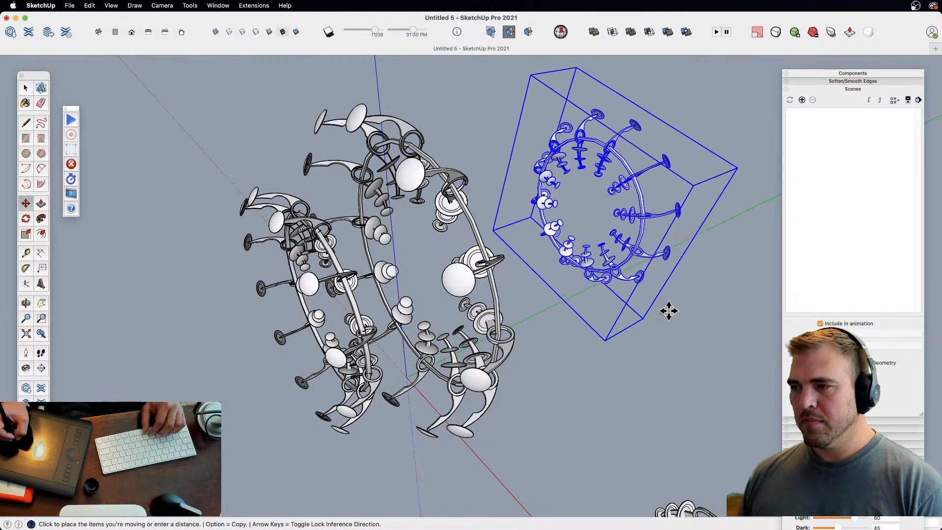
left_click(669, 311)
- Erase the small ring group on the near side of the large ring
key("space")
key("e")
left_click(376, 372)
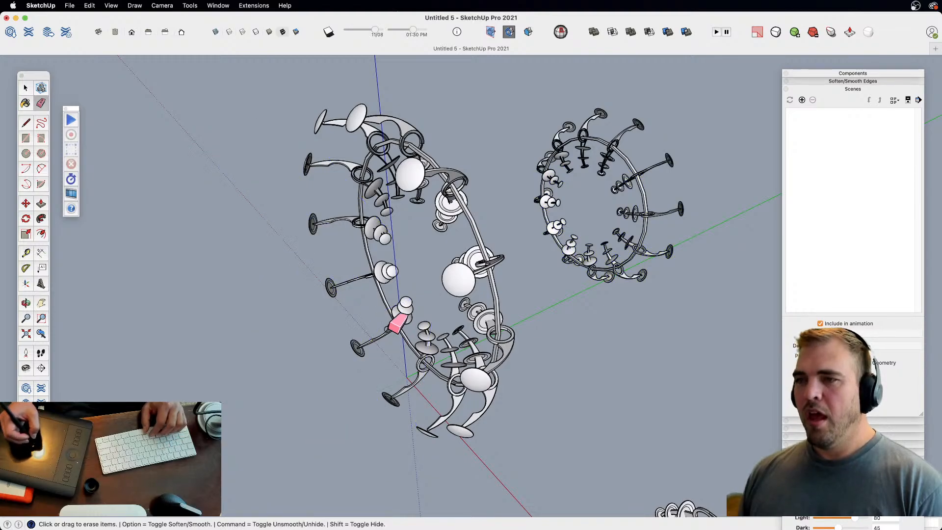
key("o")
mouse_move(416, 326)
left_mouse_down()
mouse_move(414, 353)
mouse_move(543, 257)
mouse_move(471, 286)
left_mouse_up()
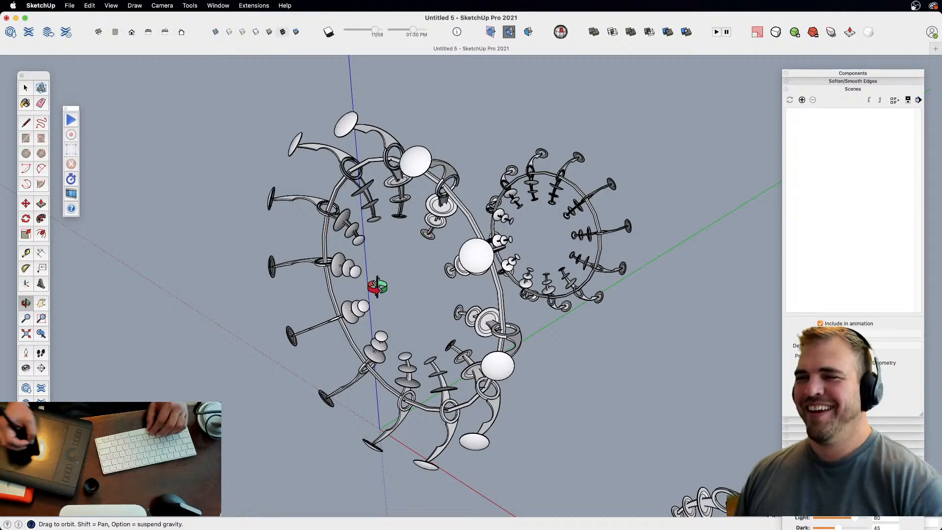
- Open the standalone component and its nested loop group for editing
key("space")
left_click(368, 319)
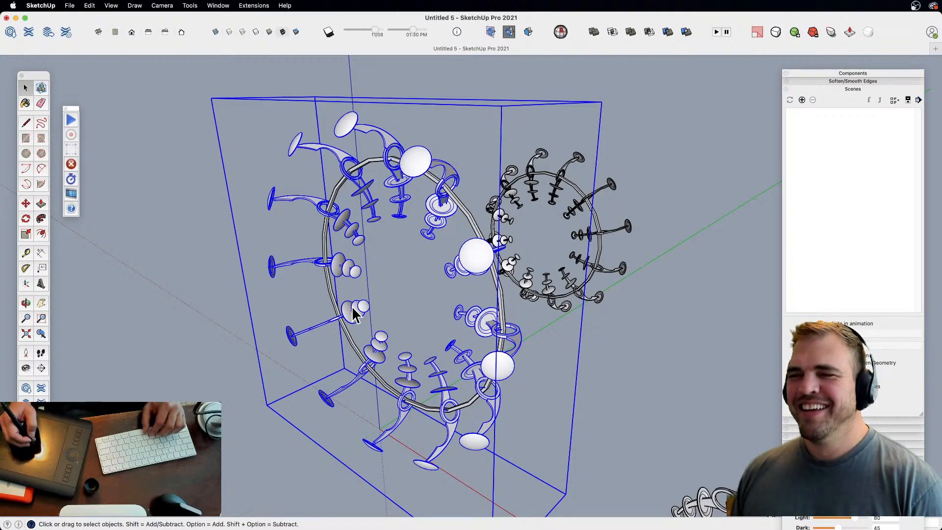
double_click(353, 314)
key("o")
left_click_drag(358, 294, 452, 388)
scroll(511, 346, "up", 3)
mouse_move(511, 347)
left_mouse_down("shift")
mouse_move(461, 332)
mouse_move(510, 246)
mouse_move(528, 340)
left_mouse_up("shift")
scroll(528, 340, "up", 3)
left_click_drag(477, 255, 461, 198, "shift")
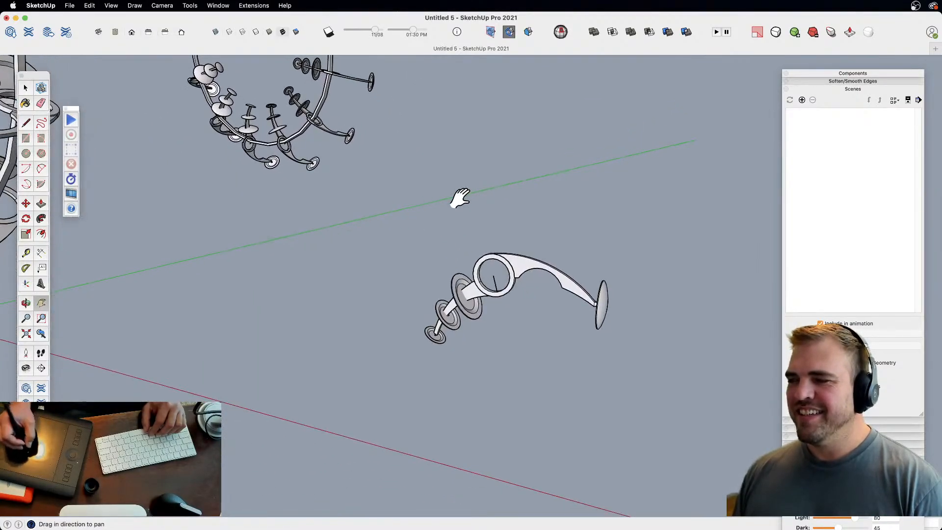
scroll(502, 263, "up", 3)
key("space")
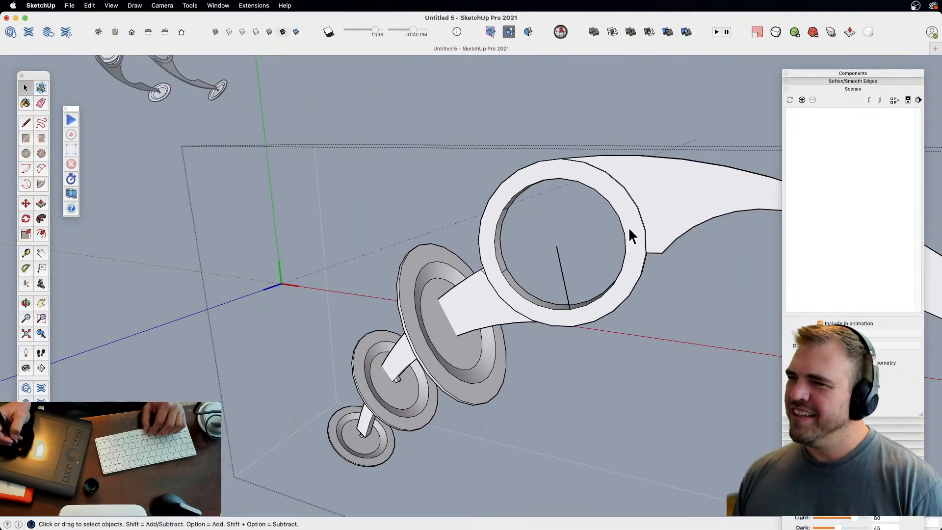
double_click(630, 232)
- Draw a line from the loop's centre to its inner rim so a face fills the opening
key("l")
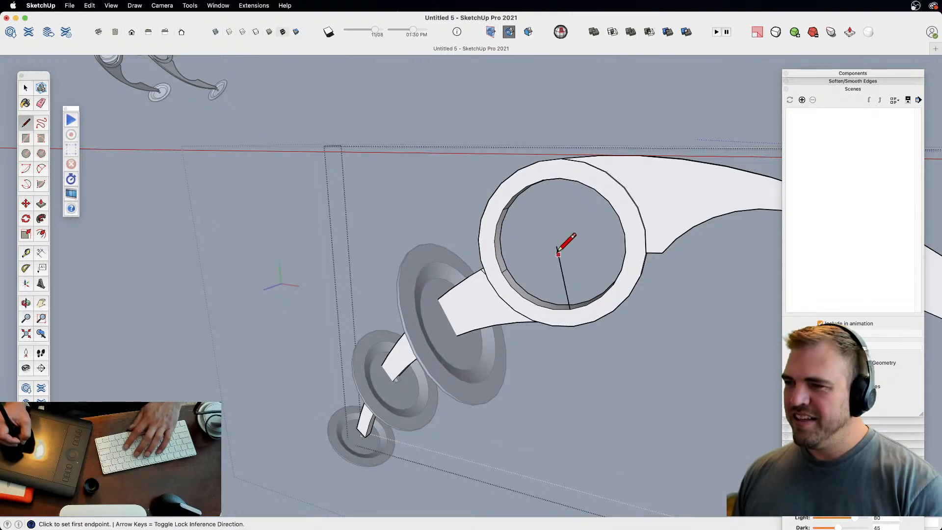
left_click(556, 246)
left_click(624, 234)
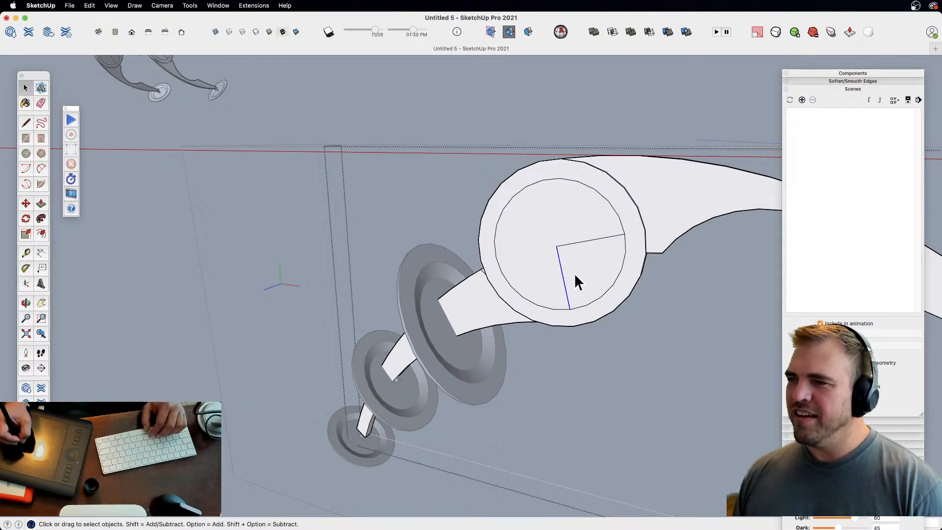
- Rotate-copy the radial edge about the loop's centre to the neighbouring rim corner and array it 23x around the loop
key("q")
key("alt")
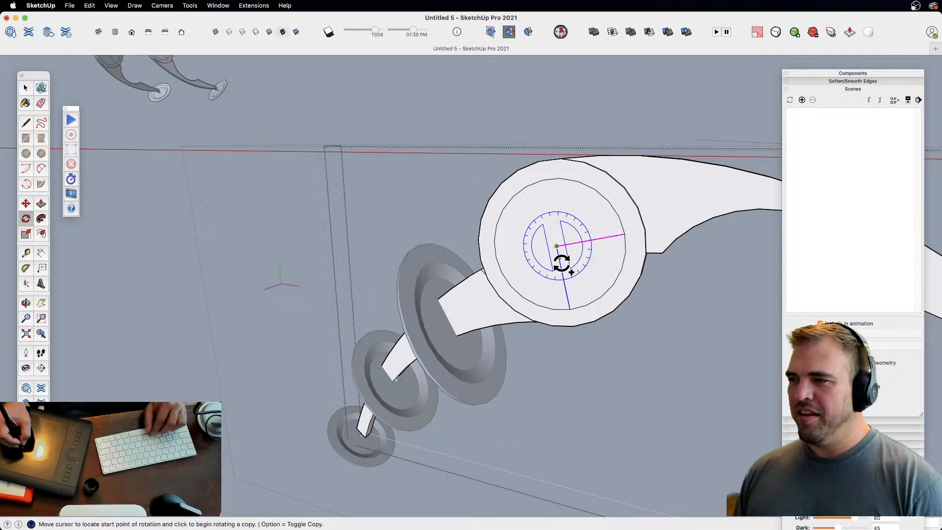
left_click(573, 305)
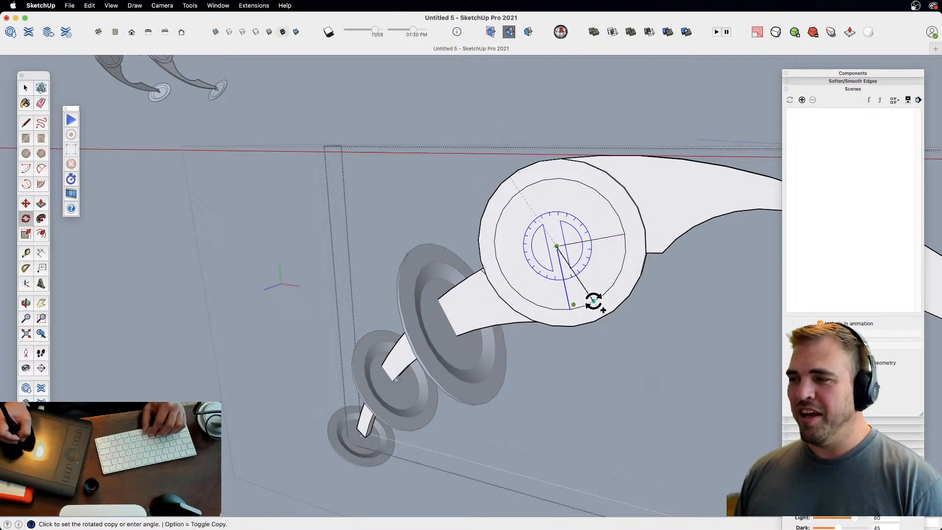
left_click(592, 301)
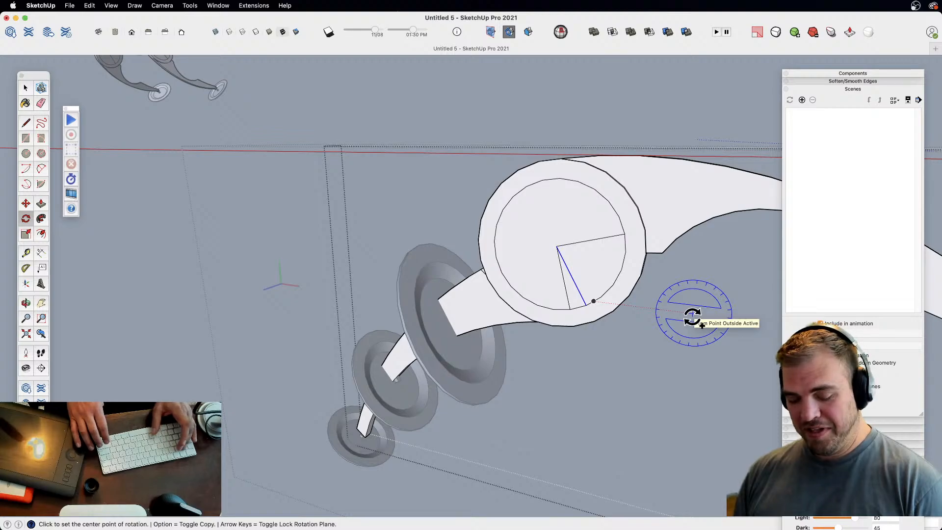
type("11x")
key("Return")
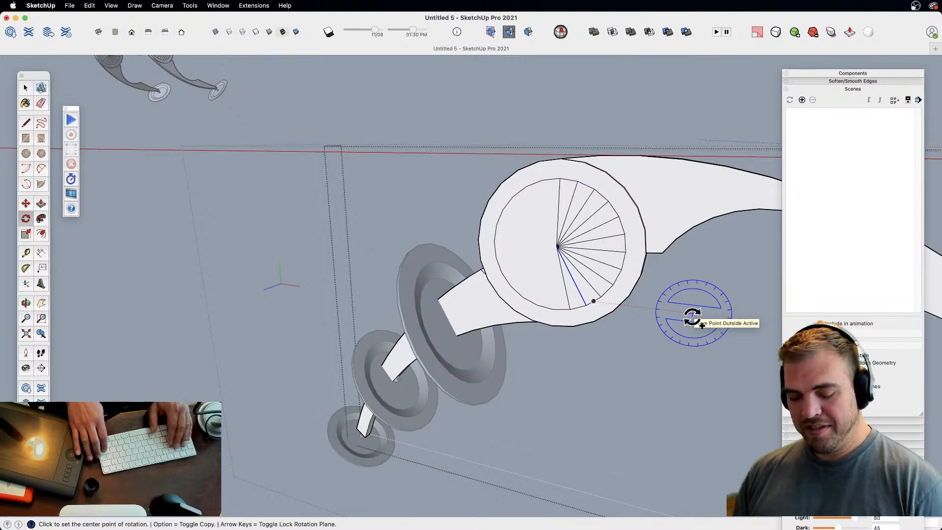
type("23x")
key("Return")
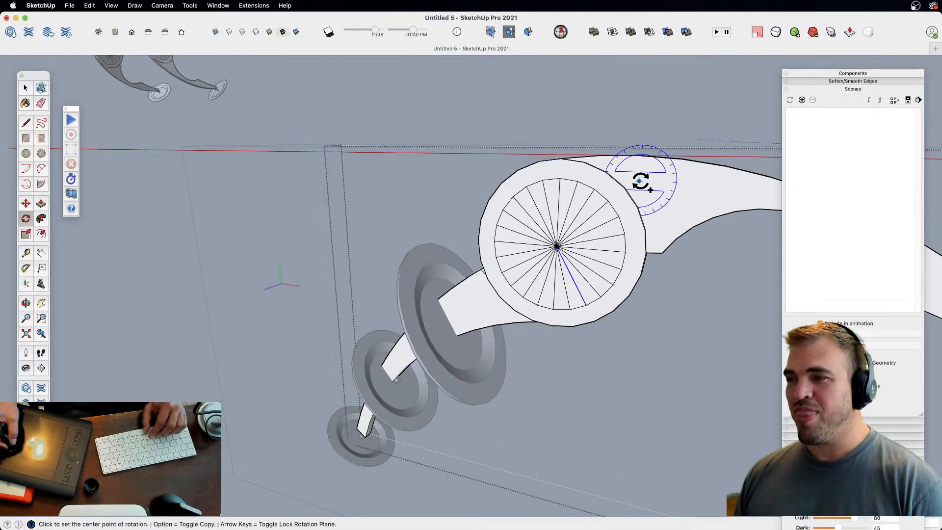
- Close the standalone component, open the large ring's group of components and select the component at the top
key("z")
left_click_drag(632, 192, 441, 398)
key("space")
middle_click_drag(374, 379, 420, 334)
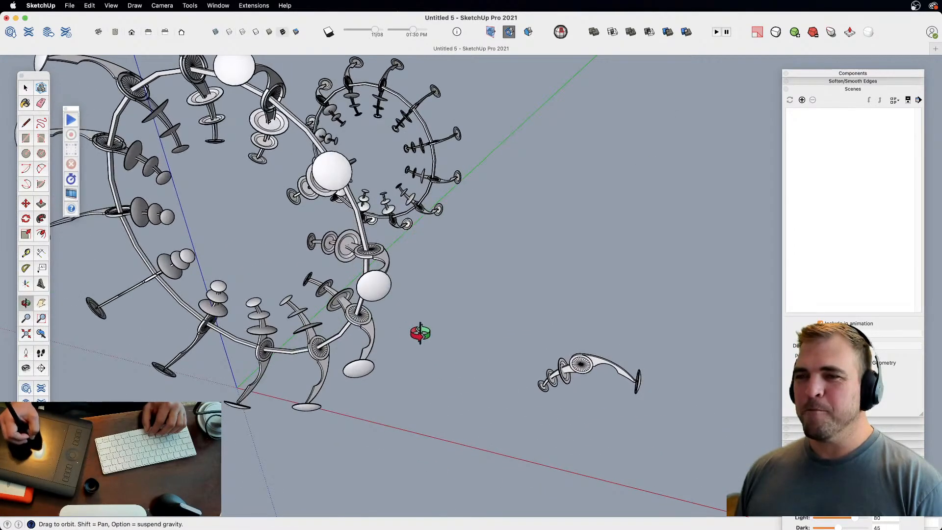
left_click(347, 314)
left_click(338, 300)
middle_click_drag(338, 300, 381, 248)
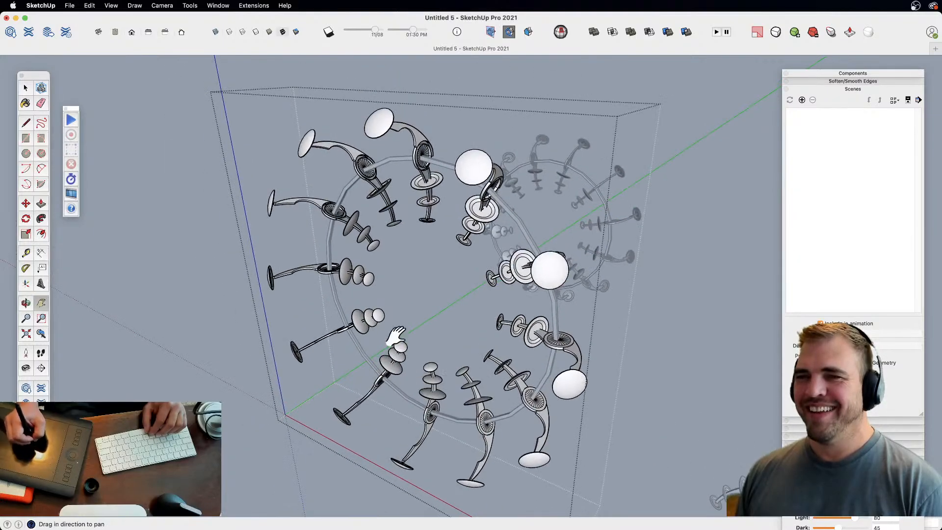
left_click(429, 192)
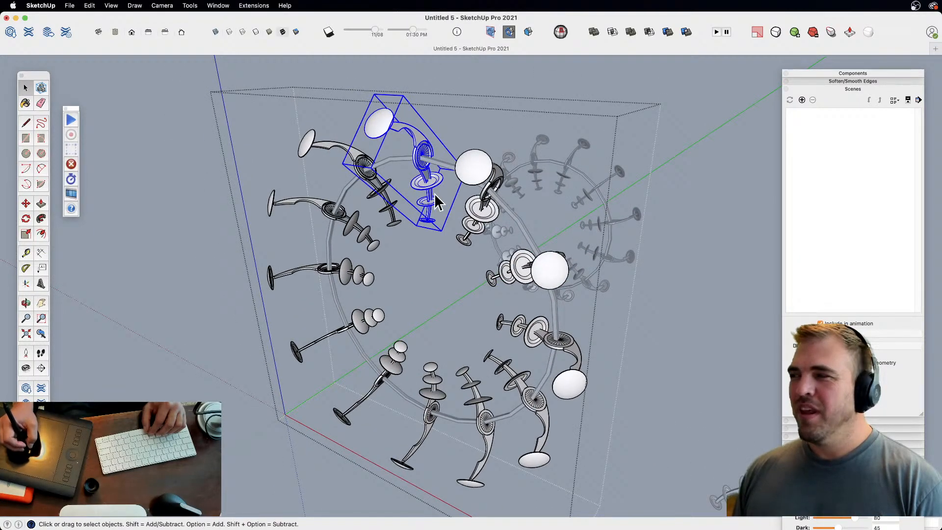
middle_click_drag(438, 242, 379, 303)
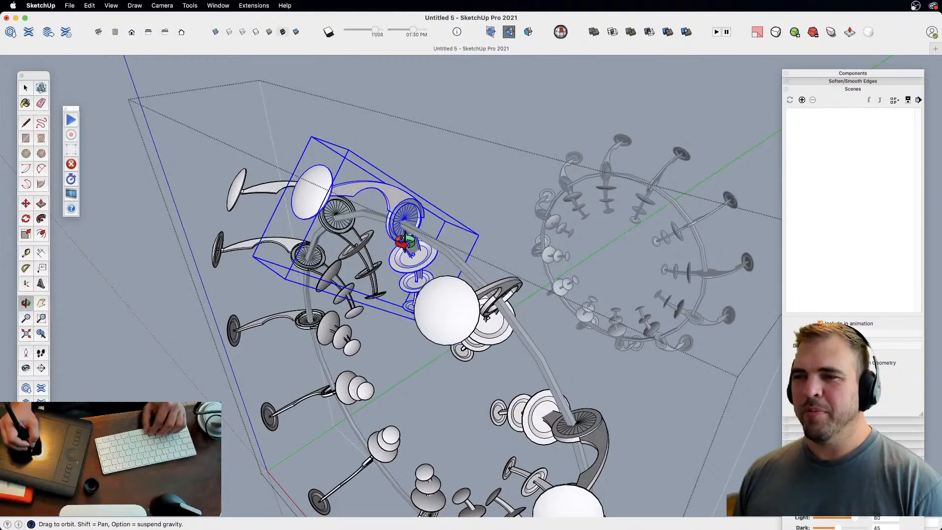
middle_click_drag(405, 241, 414, 250, "shift")
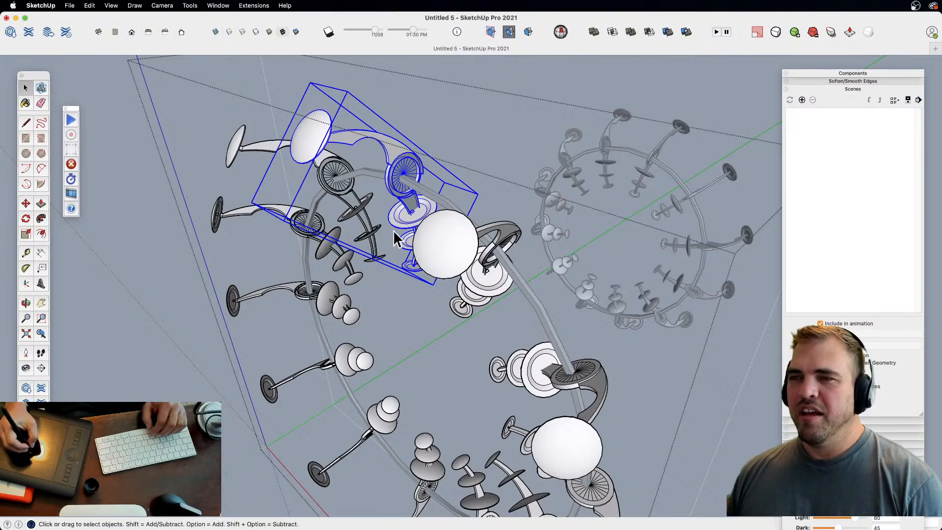
- Close the large ring's component group, select it again and open it for editing near the upper loops
left_click(488, 170)
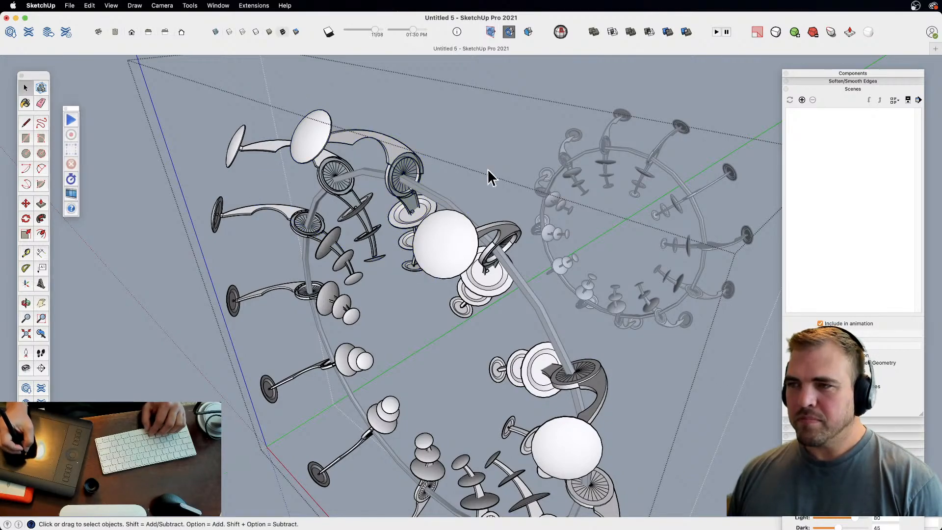
left_click(179, 341)
left_click(444, 210)
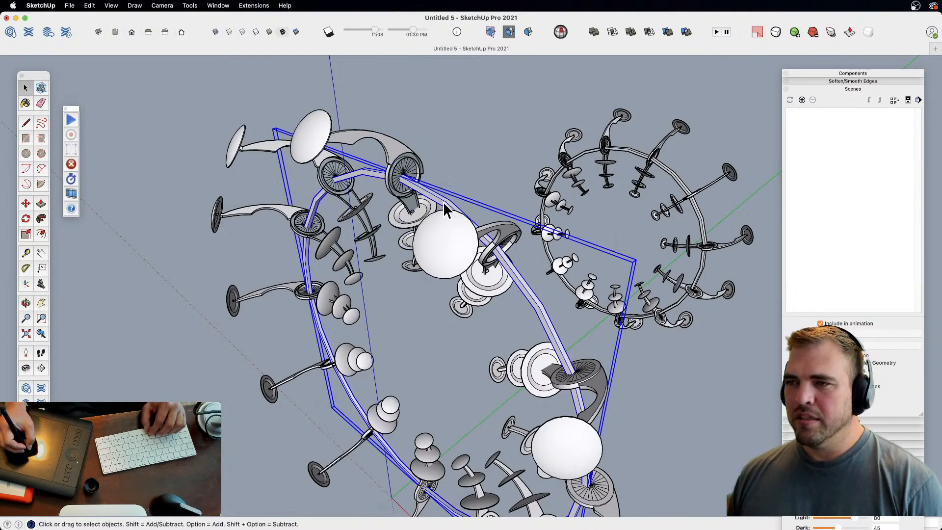
left_click(447, 179)
middle_click_drag(448, 178, 393, 264)
scroll(431, 245, "up", 5)
middle_click_drag(466, 230, 454, 248, "shift")
left_click(558, 247)
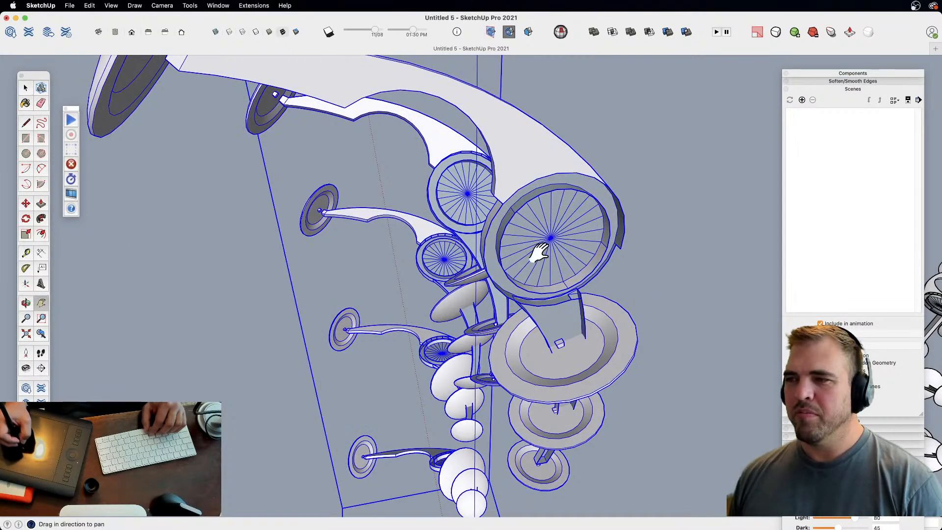
middle_click_drag(536, 248, 495, 243, "shift")
middle_click_drag(496, 243, 589, 227)
double_click(527, 226)
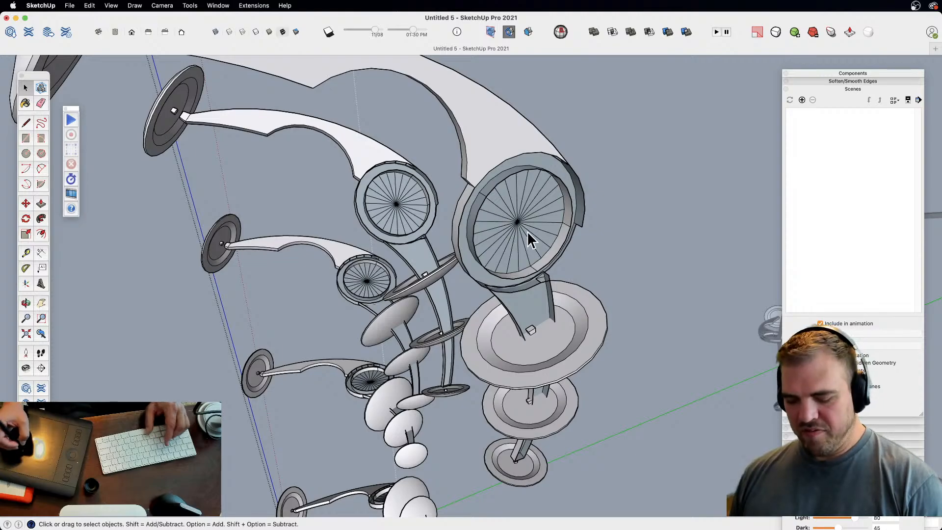
- Rotate the topmost component 15 degrees around its loop's centre, collapsing the Scenes panel to reveal the angle
left_click(528, 239)
key("q")
left_click(516, 221)
left_click(551, 211)
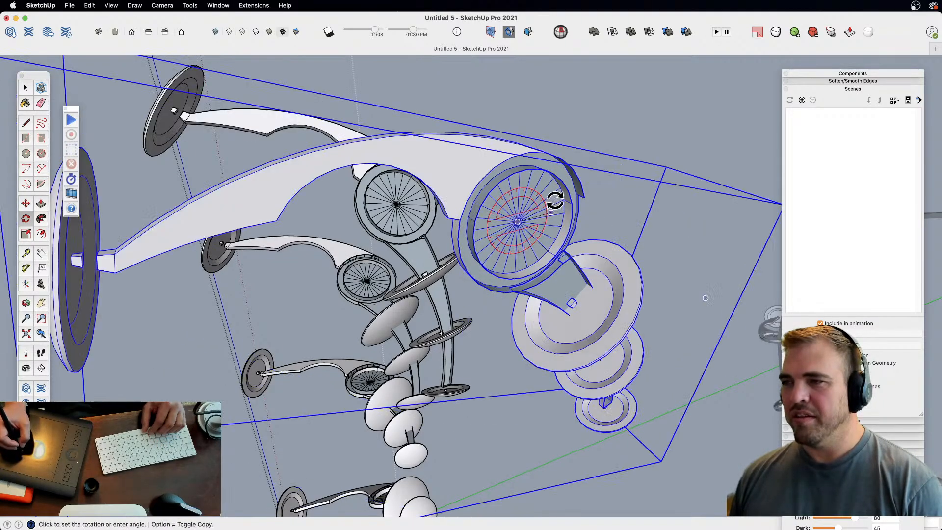
left_click(840, 89)
middle_click_drag(744, 158, 626, 195)
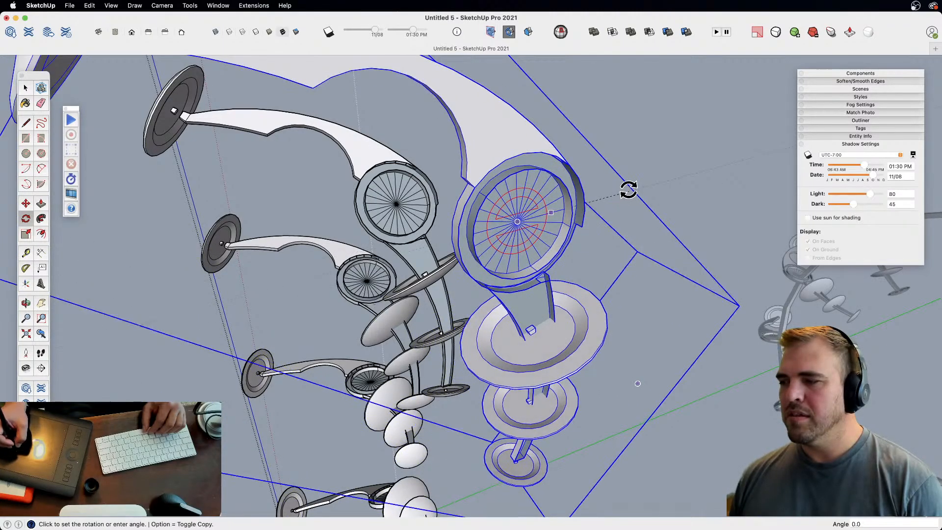
left_click(605, 168)
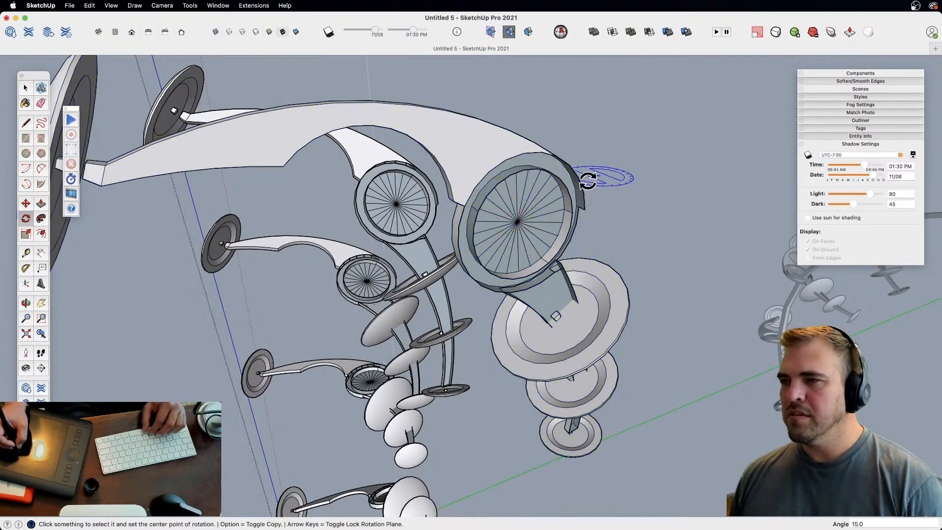
- Select the component just below the topmost one and rotate it further around its loop's centre
key("space")
middle_click_drag(395, 225, 457, 214, "shift")
scroll(464, 211, "up", 4)
left_click(465, 168)
key("q")
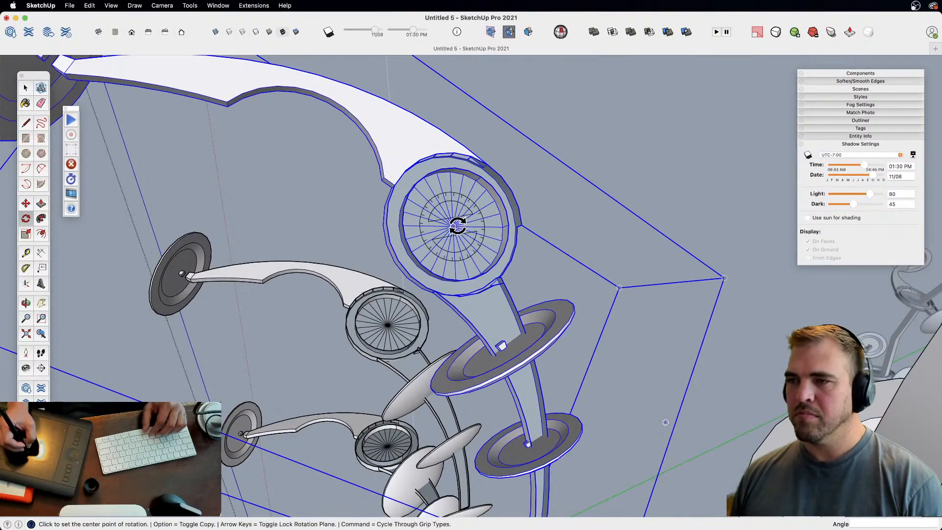
left_click(453, 226)
left_click(562, 196)
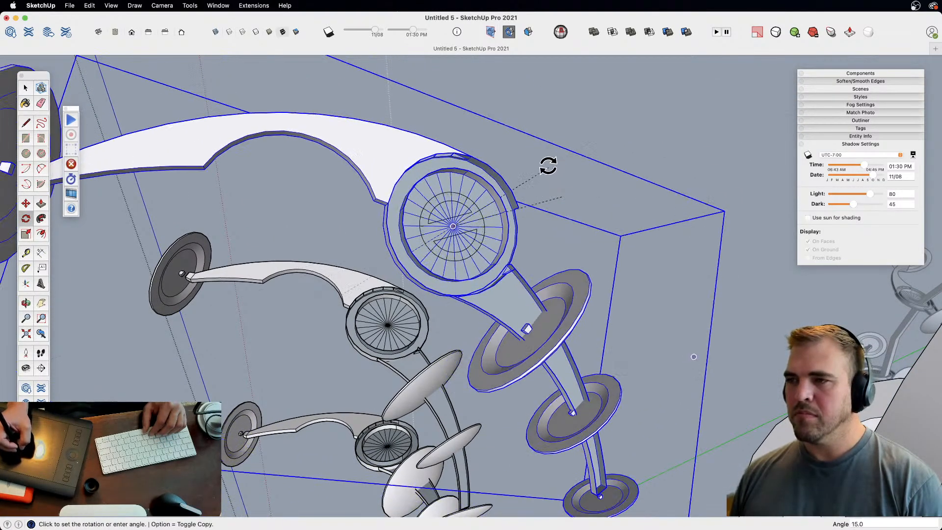
left_click(530, 142)
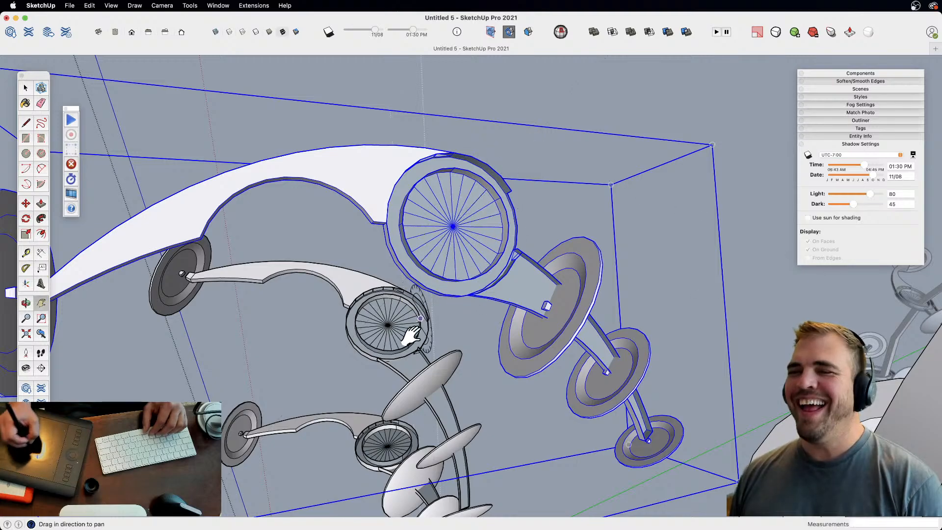
- Rotate the third component down the ring 45 degrees around its loop's centre
middle_click_drag(410, 336, 478, 300, "shift")
middle_click_drag(478, 314, 464, 195, "ctrl+shift")
key("space")
left_click(467, 237)
middle_click_drag(456, 259, 461, 316, "shift")
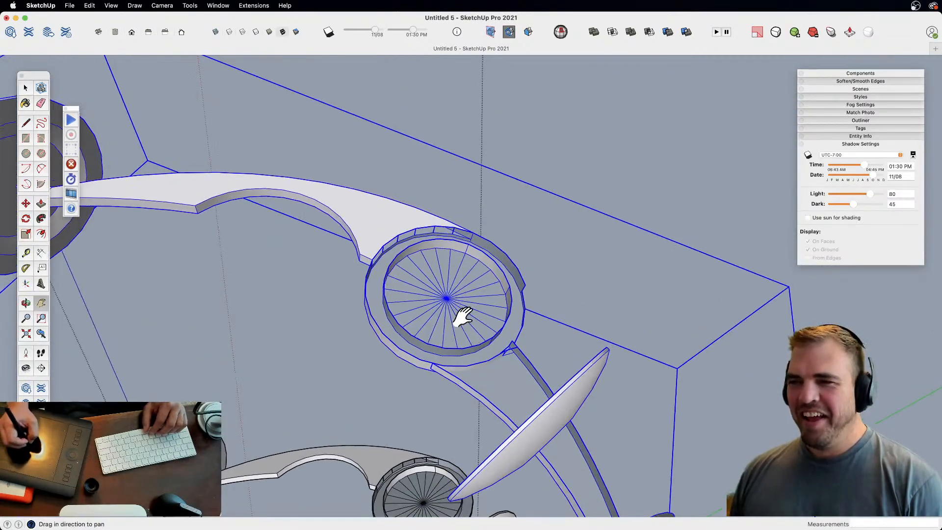
key("q")
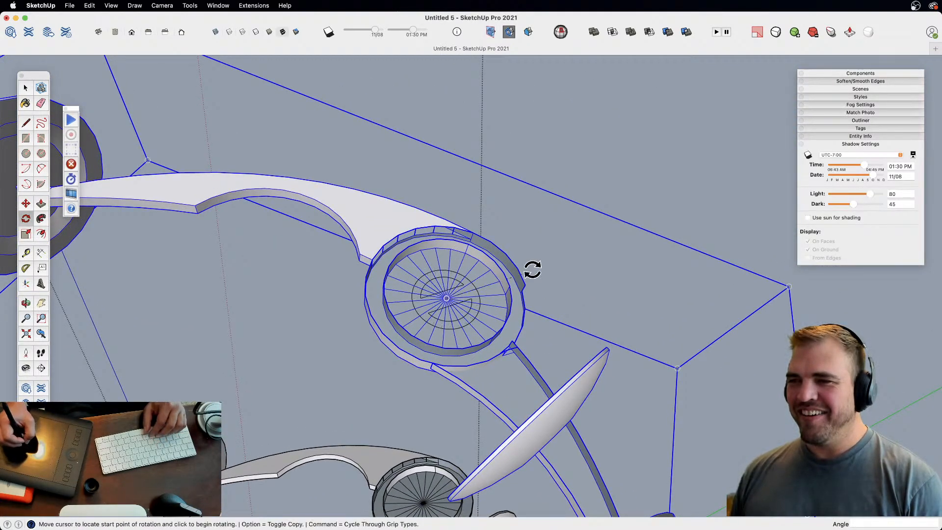
left_click(571, 253)
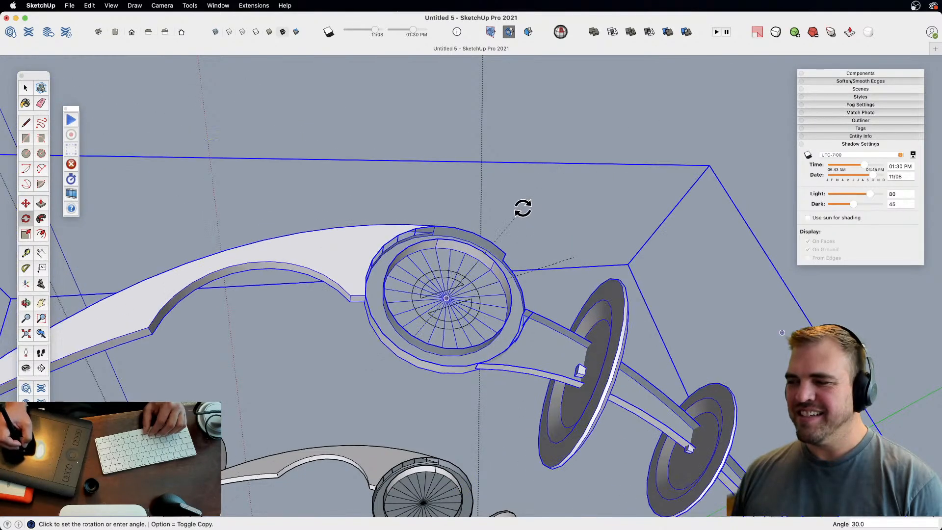
left_click(490, 198)
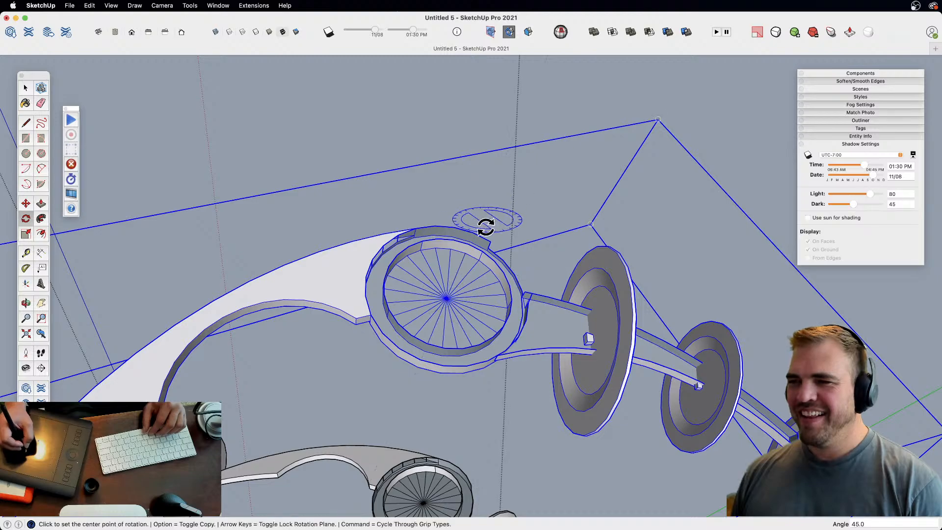
- Select the fourth component down the ring and rotate it about 60 degrees around its loop's centre
middle_click_drag(449, 343, 485, 144, "shift")
key("space")
left_click(455, 362)
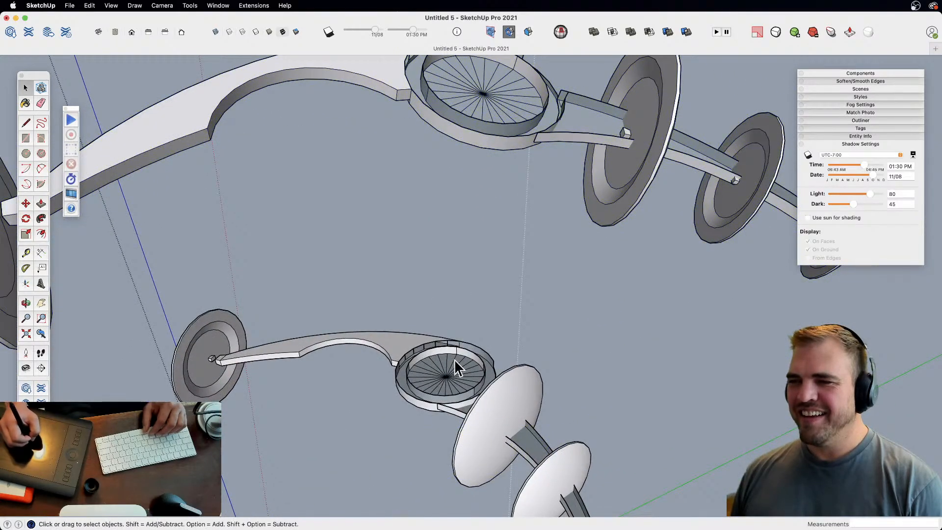
left_click(448, 388)
key("z")
left_click_drag(448, 388, 510, 319)
key("o")
key("h")
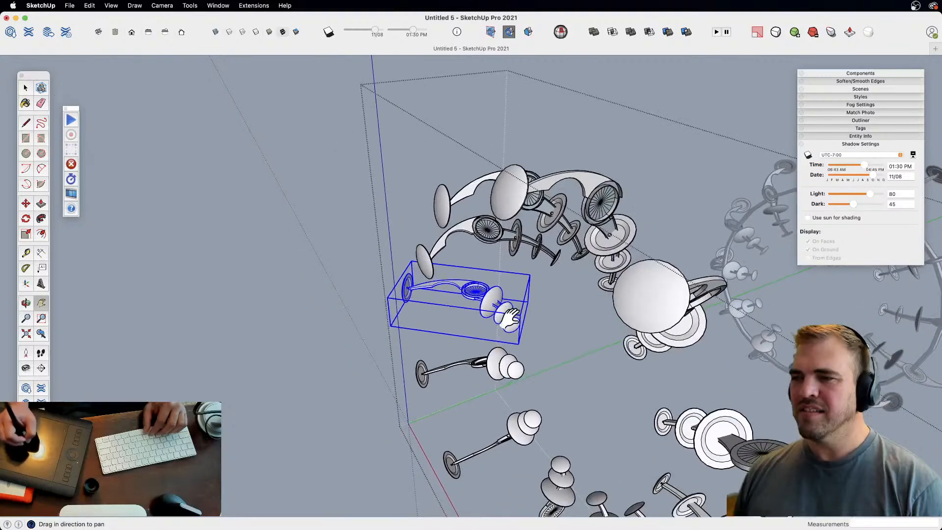
left_click_drag(490, 354, 492, 245)
key("h")
left_click_drag(492, 245, 458, 252)
key("o")
key("q")
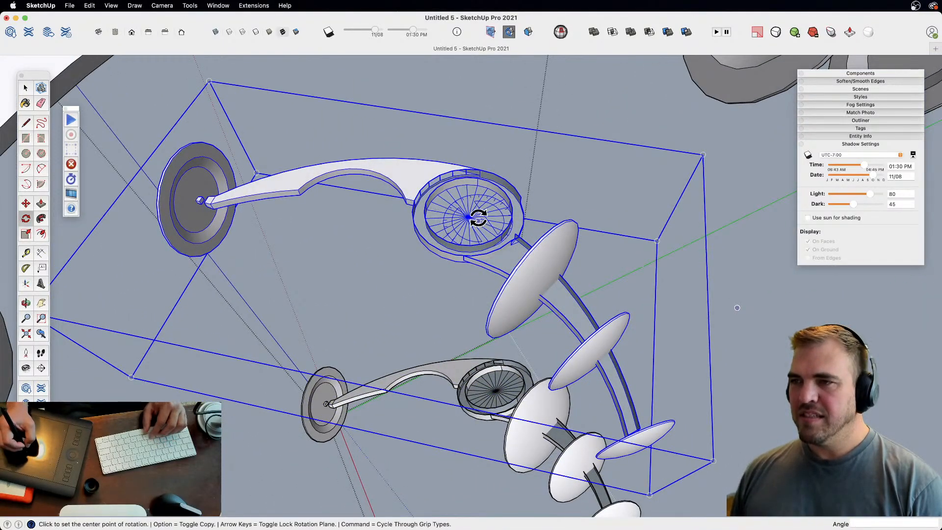
left_click(469, 216)
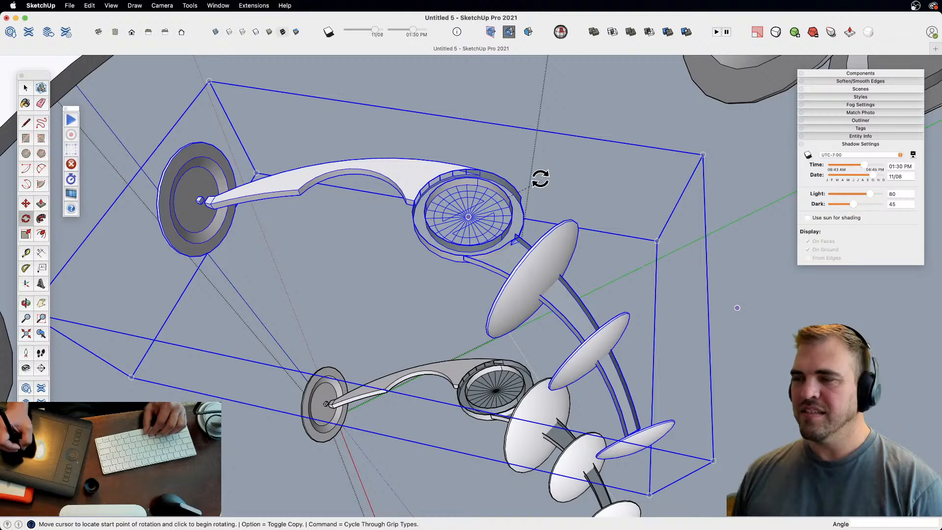
left_click(540, 179)
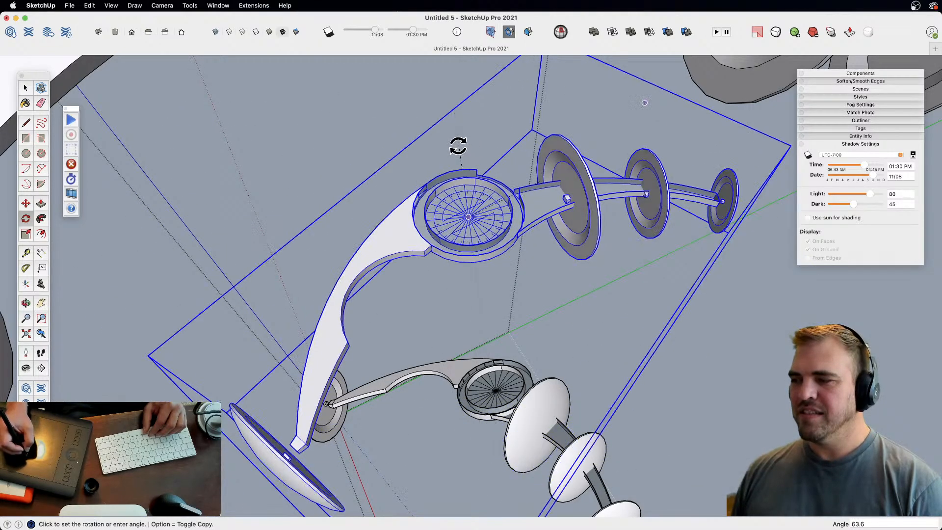
left_click(468, 145)
- Select the fifth component down the ring and rotate it around its loop's centre, further than the fourth
key("h")
left_click_drag(534, 351, 531, 240)
key("z")
left_click_drag(513, 314, 502, 289)
key("space")
left_click(496, 272)
key("o")
key("h")
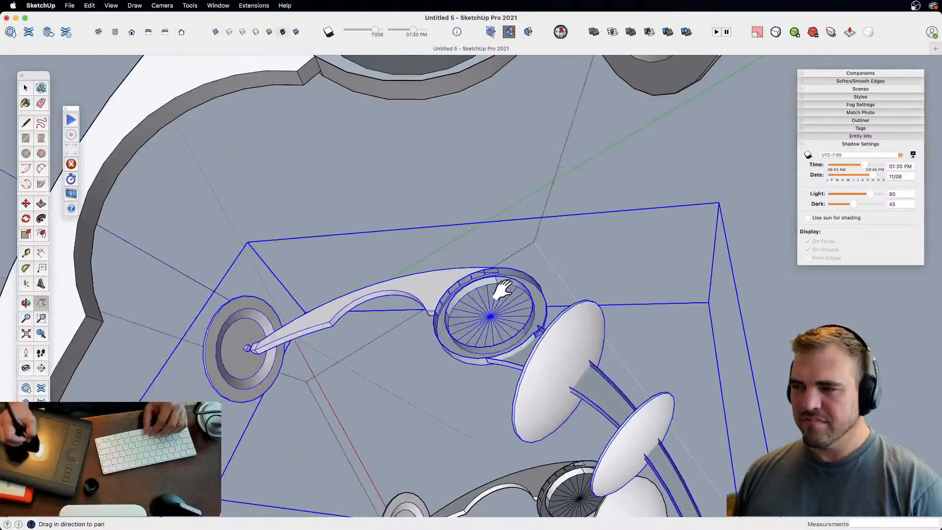
key("q")
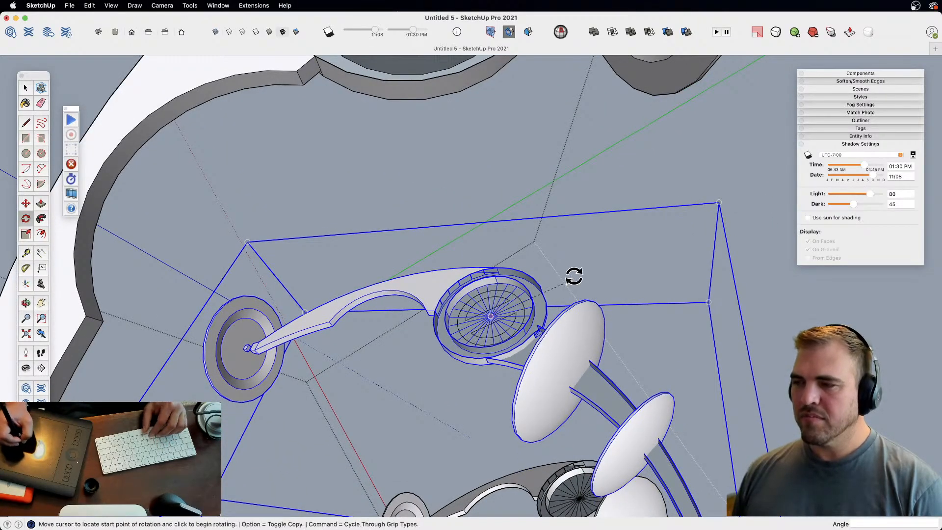
left_click(574, 277)
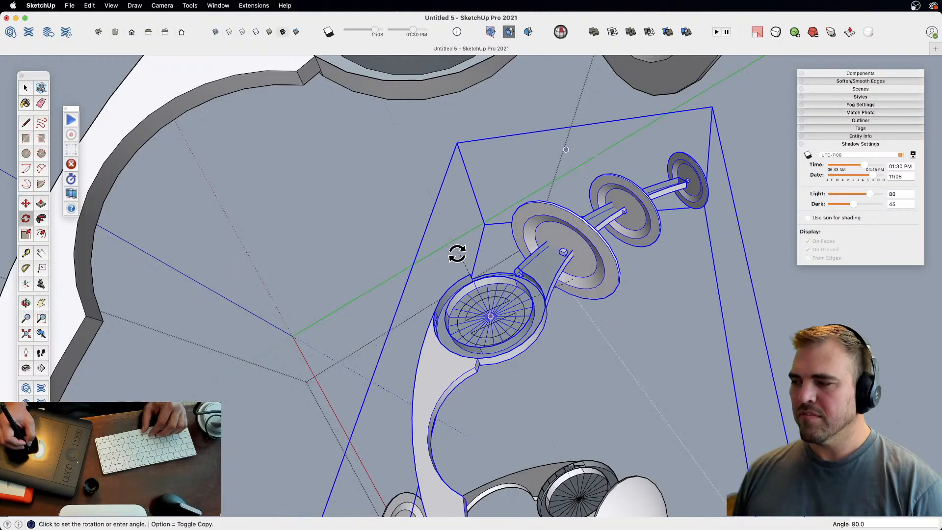
left_click(484, 246)
- Select the sixth component along the ring and rotate it around its loop's centre to continue the progression
key("space")
middle_click_drag(545, 379, 496, 241, "shift")
middle_click_drag(496, 240, 572, 231)
left_click(578, 353)
left_click(581, 360)
key("q")
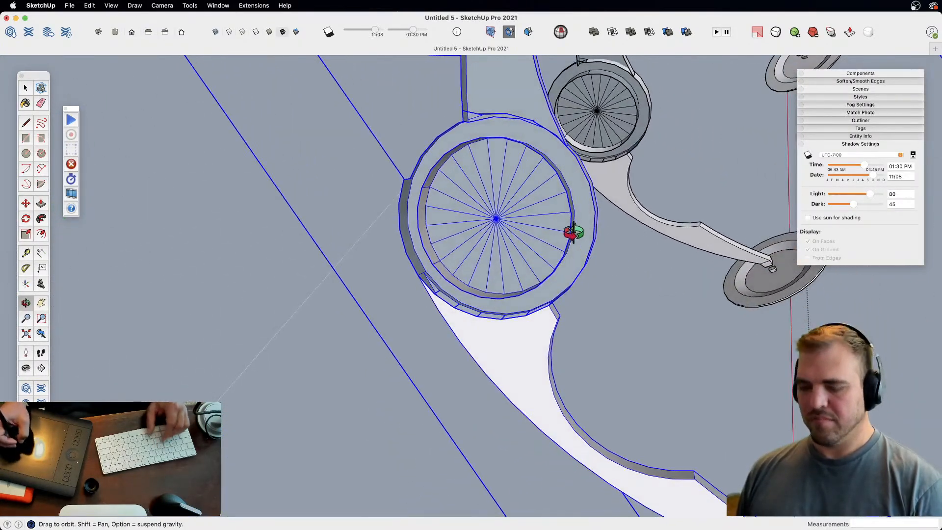
left_click(496, 218)
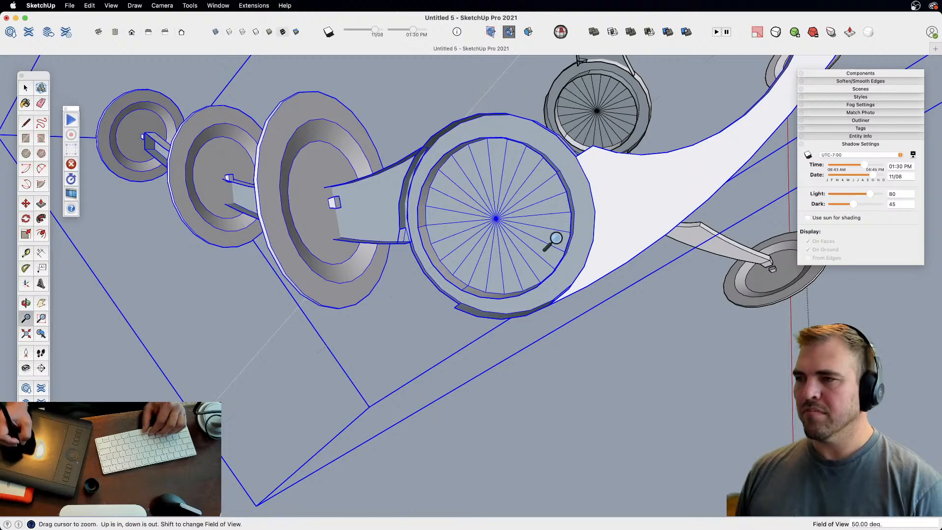
- Close the large ring's group of components
middle_click_drag(550, 238, 421, 241)
key("z")
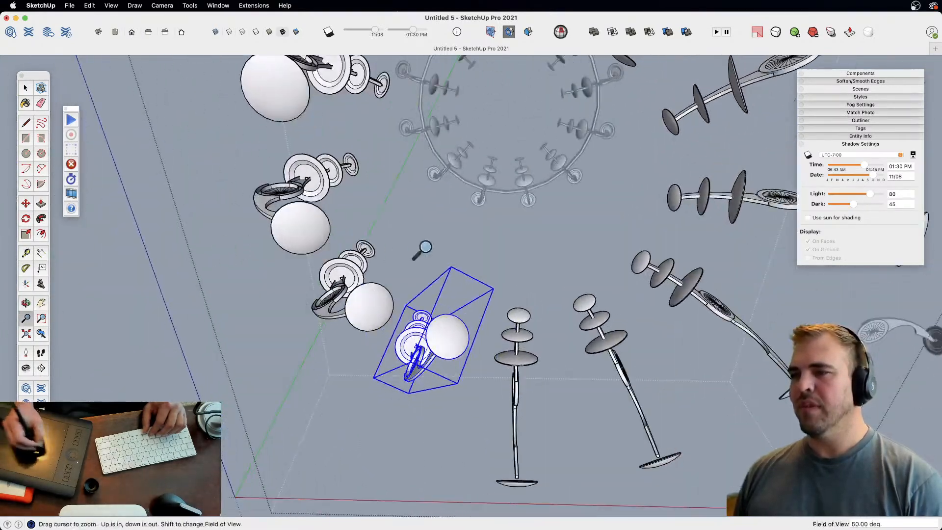
left_click_drag(422, 245, 496, 343)
middle_click_drag(520, 299, 508, 271, "shift")
middle_click_drag(510, 311, 508, 350)
mouse_move(517, 314)
middle_mouse_down()
mouse_move(501, 350)
mouse_move(522, 310)
middle_mouse_up()
key("space")
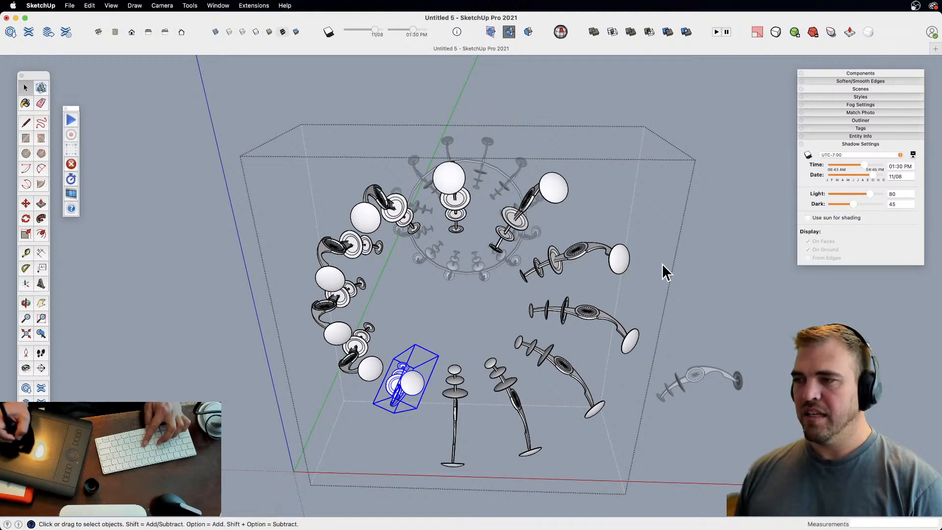
left_click(703, 272)
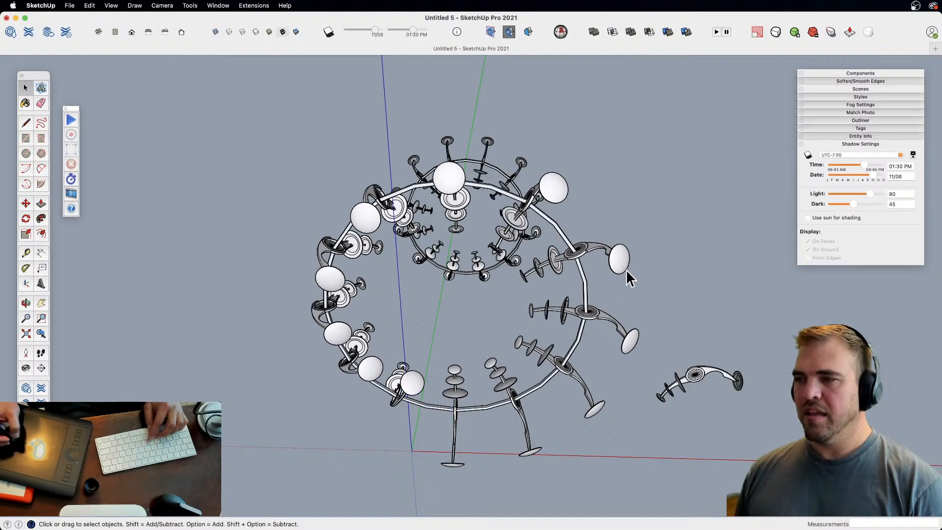
- Open the large ring's component group and delete the six components that have not been rotated
left_click(454, 400)
middle_click_drag(453, 400, 485, 400)
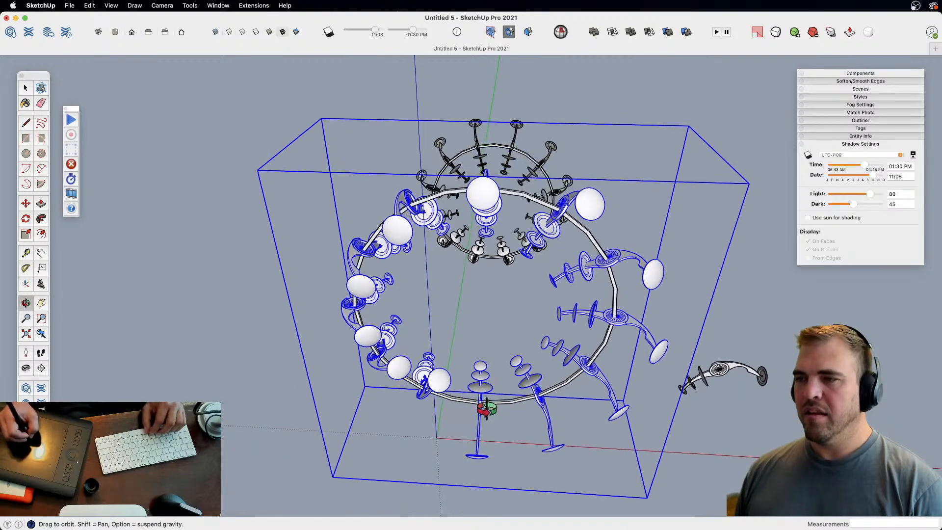
double_click(485, 385)
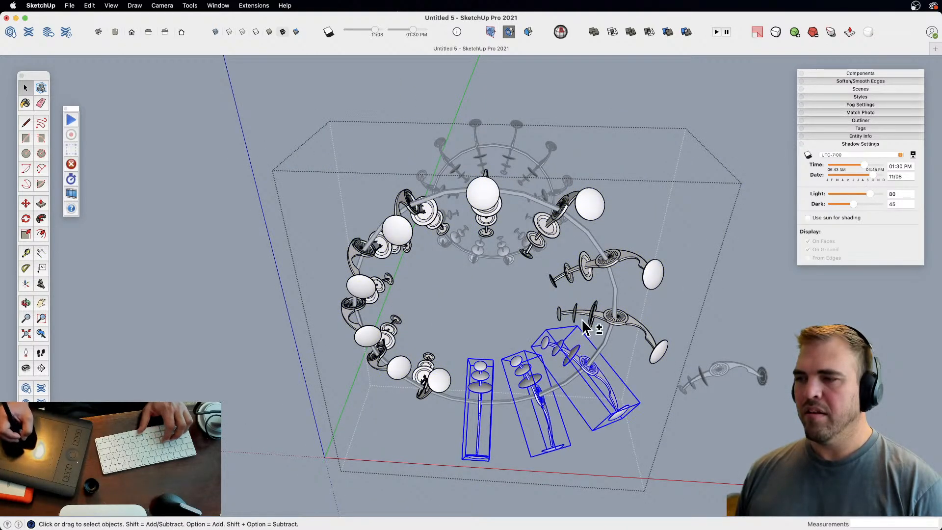
left_click(588, 286, "shift")
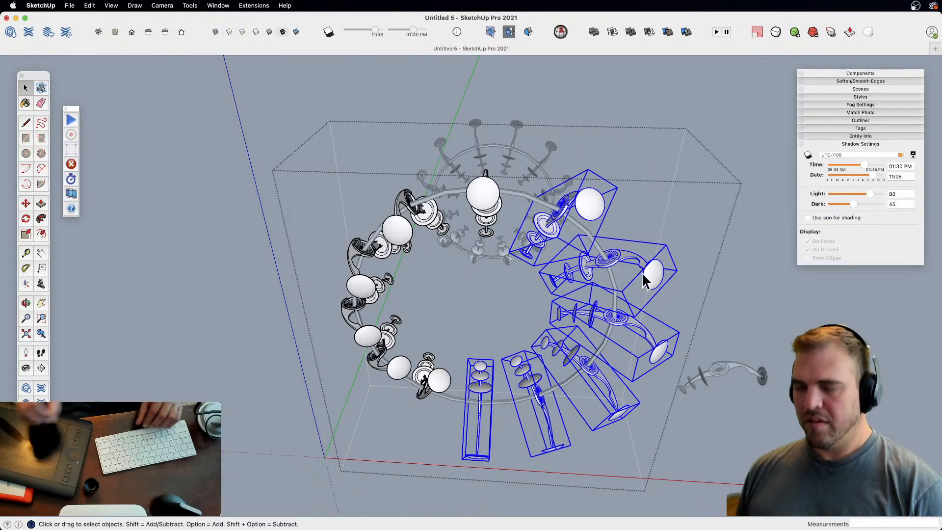
middle_click_drag(637, 294, 657, 347)
key("Delete")
double_click(636, 373)
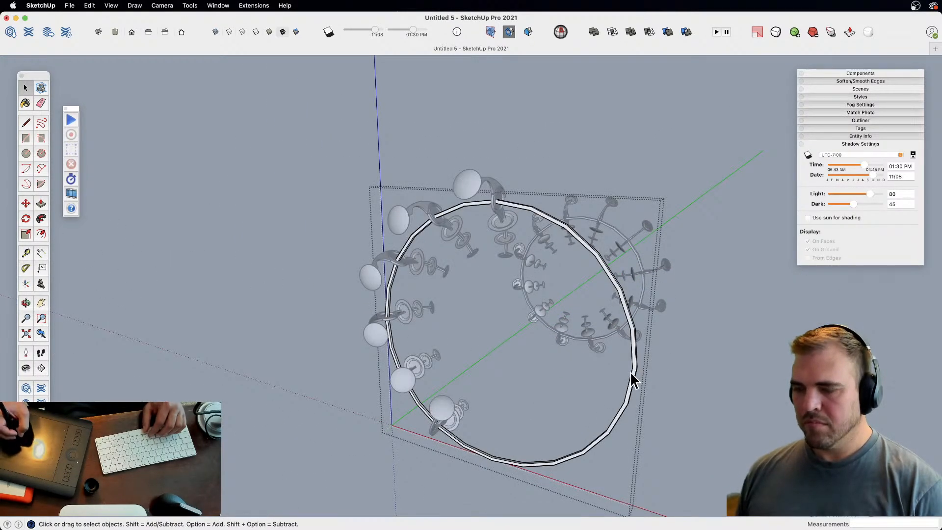
key("l")
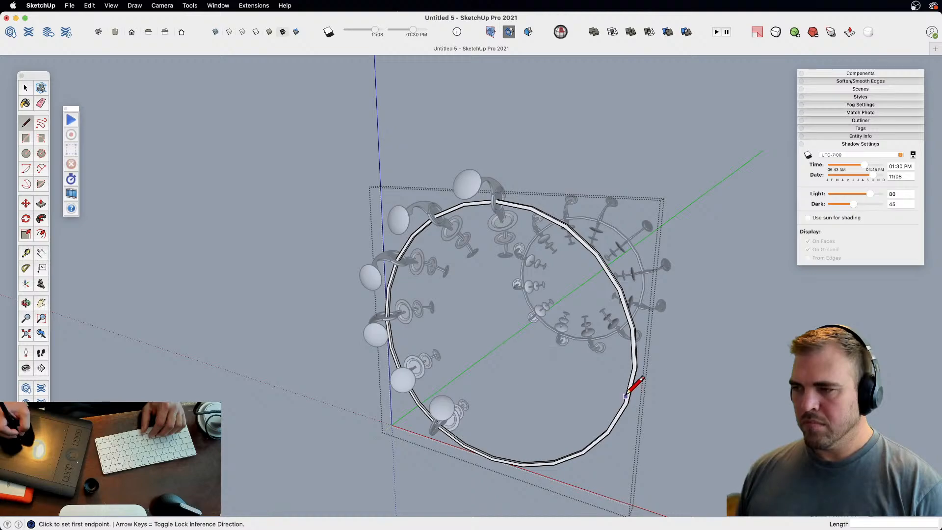
key("space")
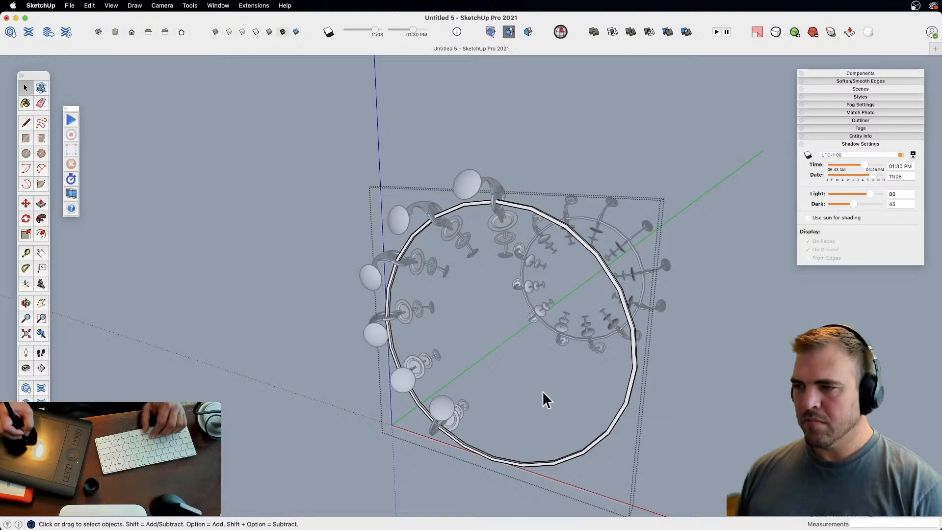
left_click(700, 336)
- Rotate-copy all six remaining components in the large ring's group half a turn around the ring's centre, filling the empty half
double_click(442, 398)
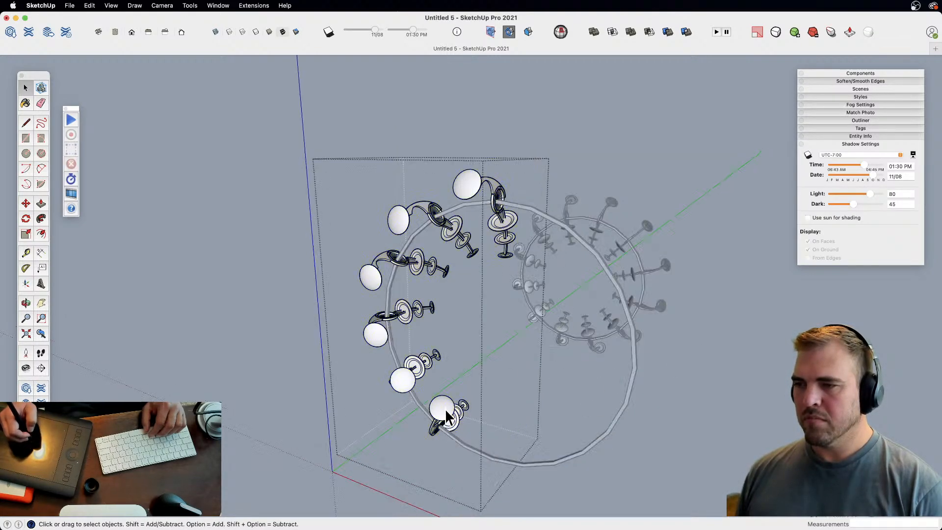
key("super+a")
middle_click_drag(551, 410, 490, 417)
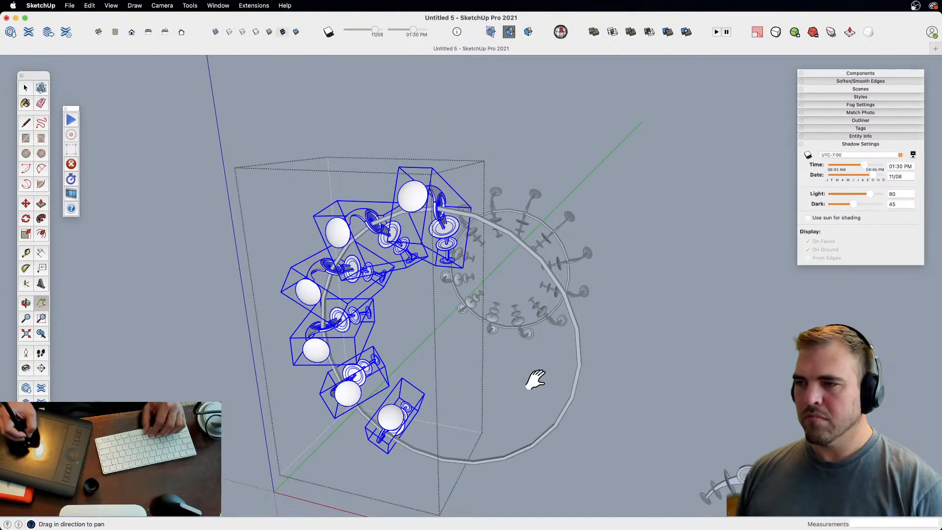
key("q")
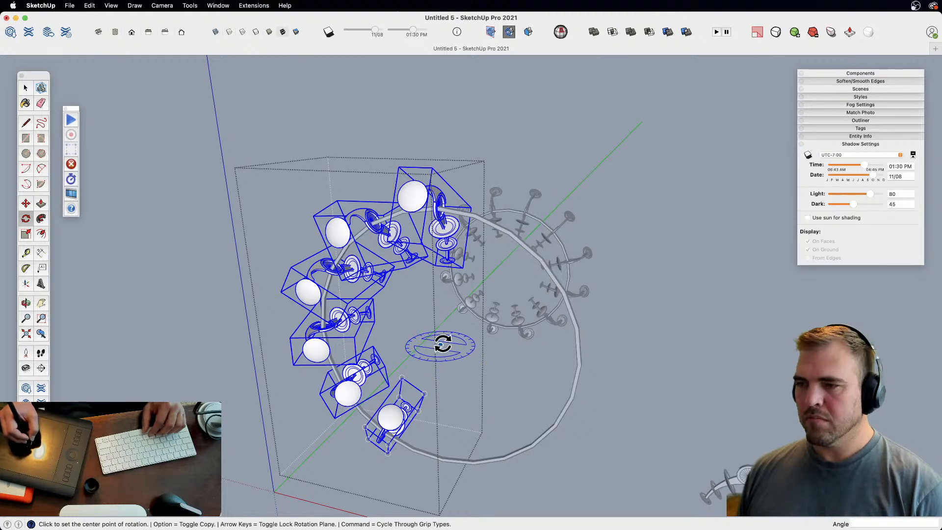
key("Right")
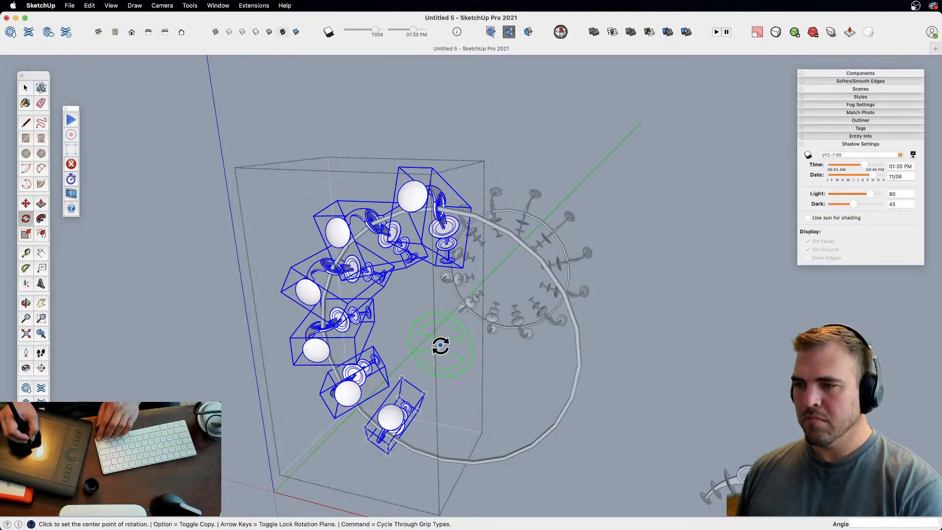
left_click(440, 345)
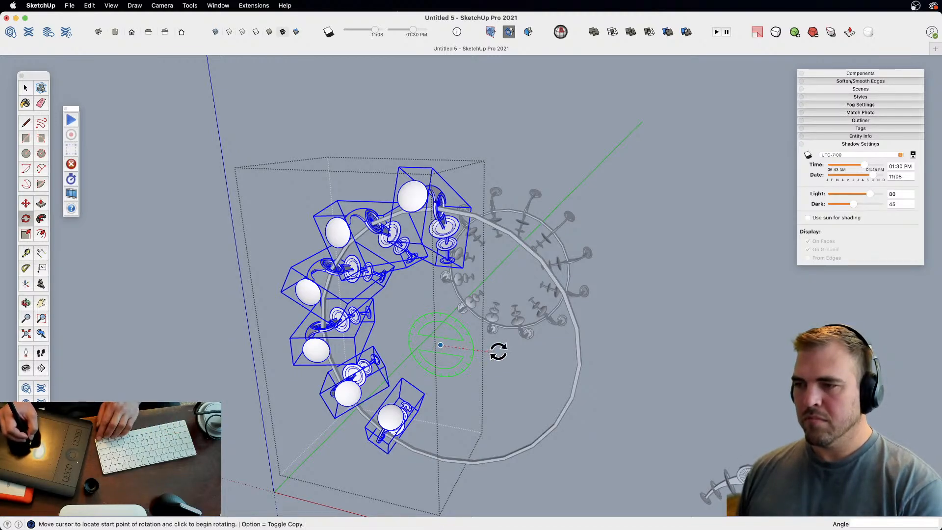
left_click(671, 378)
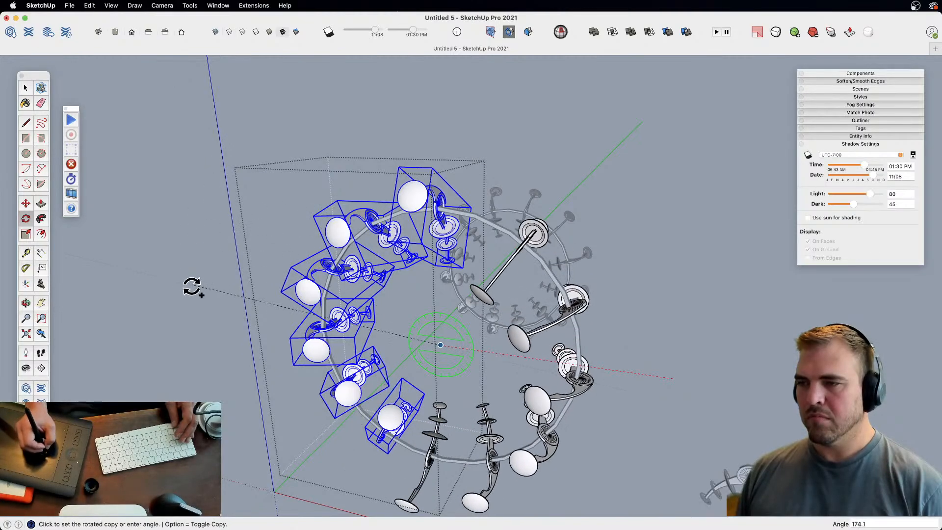
left_click(184, 310)
key("o")
left_click_drag(467, 343, 393, 344)
key("space")
left_click(644, 164)
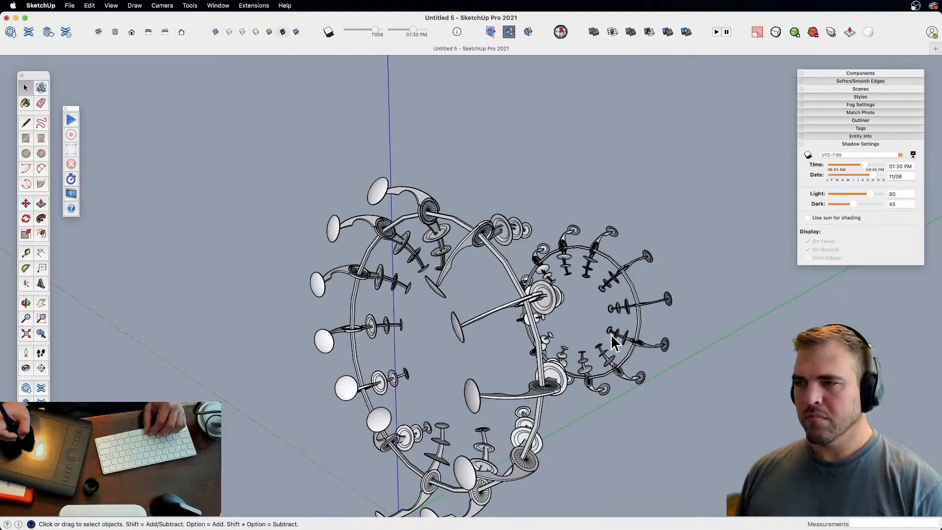
- Move the smaller ring assembly about 1' 8" along the green axis towards the large ring
middle_click_drag(596, 360, 546, 374)
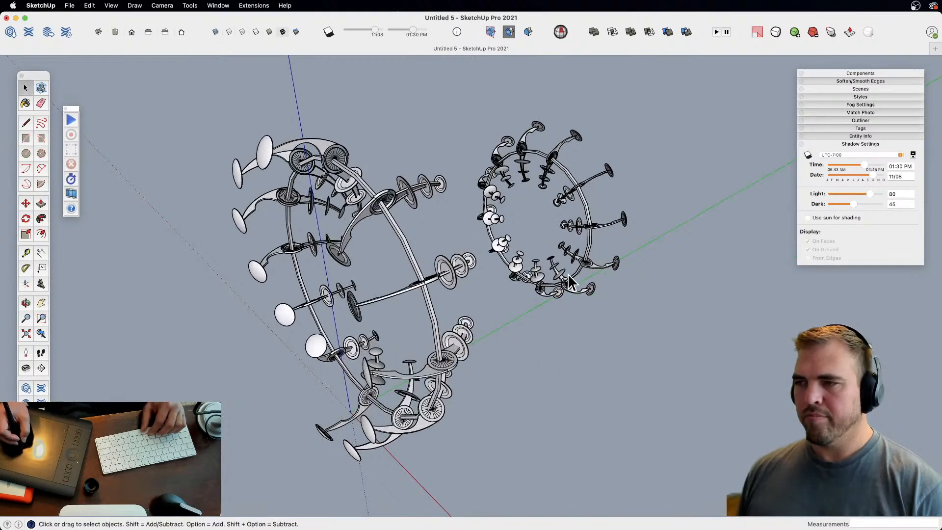
left_click(569, 290)
key("m")
left_click(588, 368)
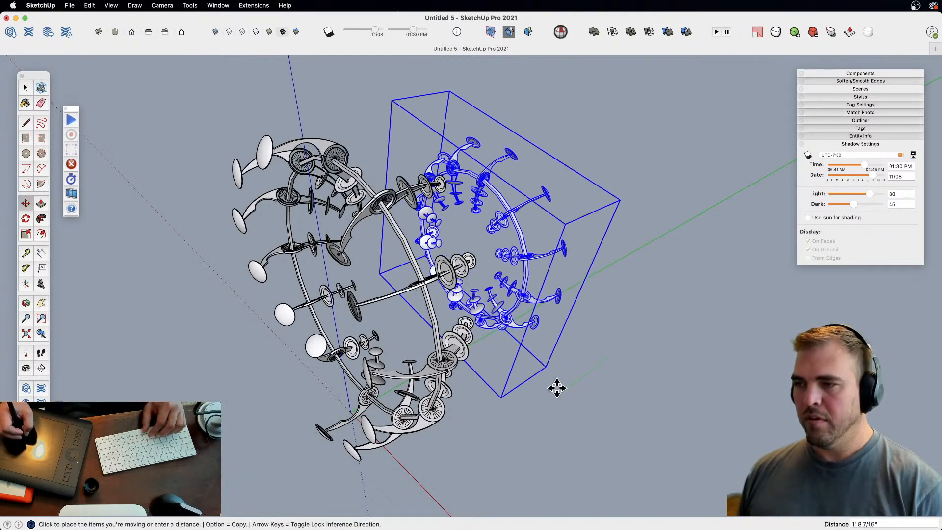
- Open the standalone component beside the rings and its nested arm-and-ring part for editing
middle_click_drag(559, 387, 417, 333)
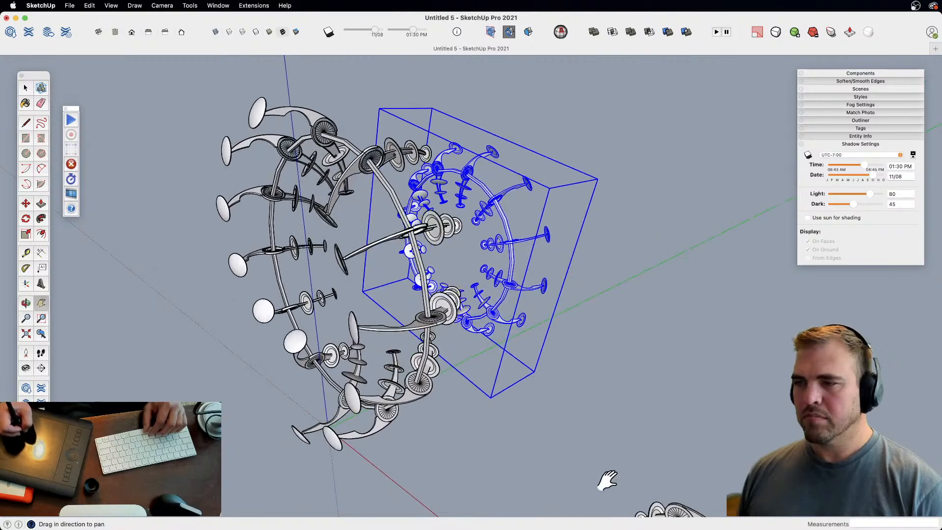
middle_click_drag(608, 479, 414, 249, "shift")
scroll(500, 189, "up", 4)
middle_click_drag(500, 190, 429, 311)
key("space")
double_click(484, 328)
double_click(485, 328)
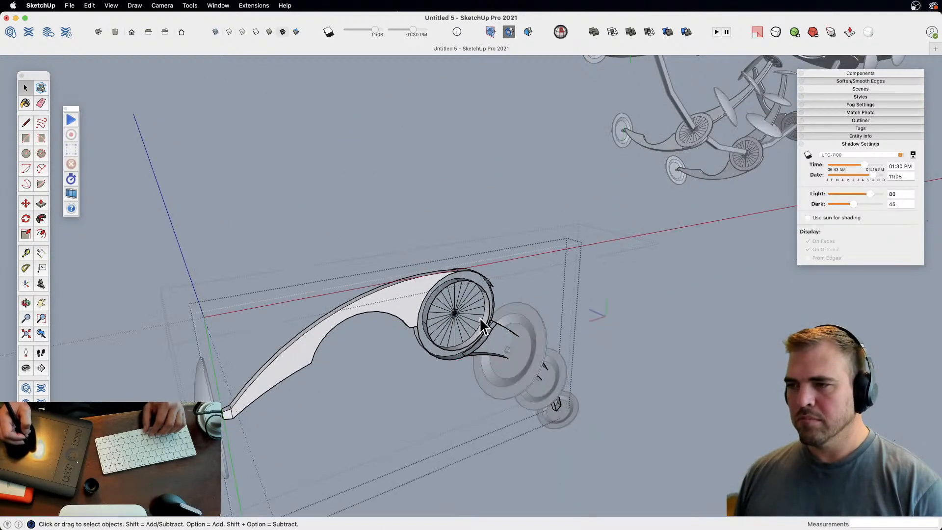
- Push/Pull the recessed ring face out about 3/8" to the outer rim, and bring the short hook's face level with it
scroll(467, 231, "up", 3)
middle_click_drag(467, 231, 483, 299)
scroll(479, 334, "up", 2)
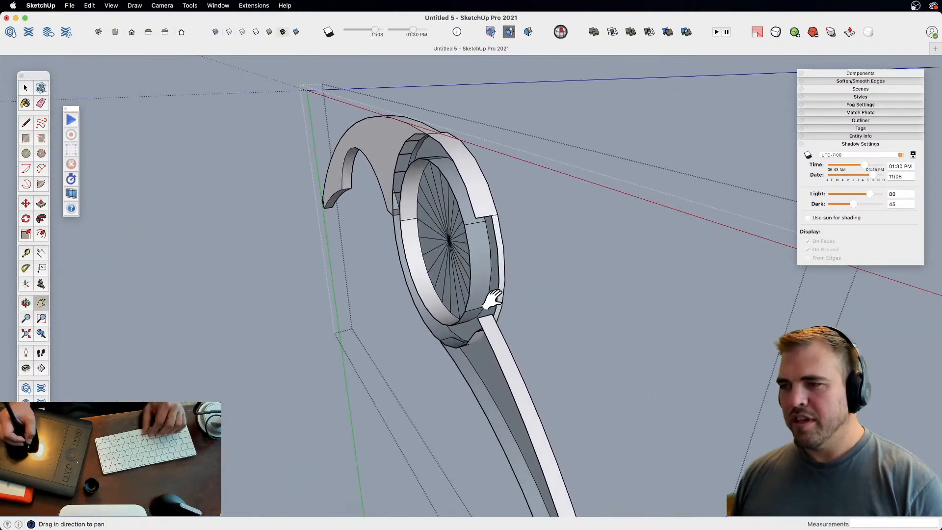
scroll(493, 243, "up", 2)
scroll(495, 241, "down", 3)
middle_click_drag(513, 330, 525, 299)
key("p")
left_click(458, 280)
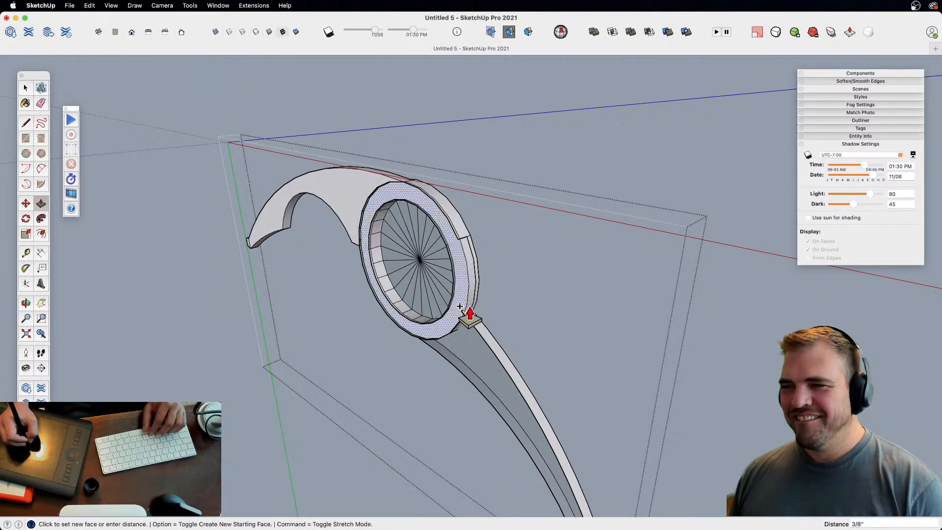
left_click(454, 312)
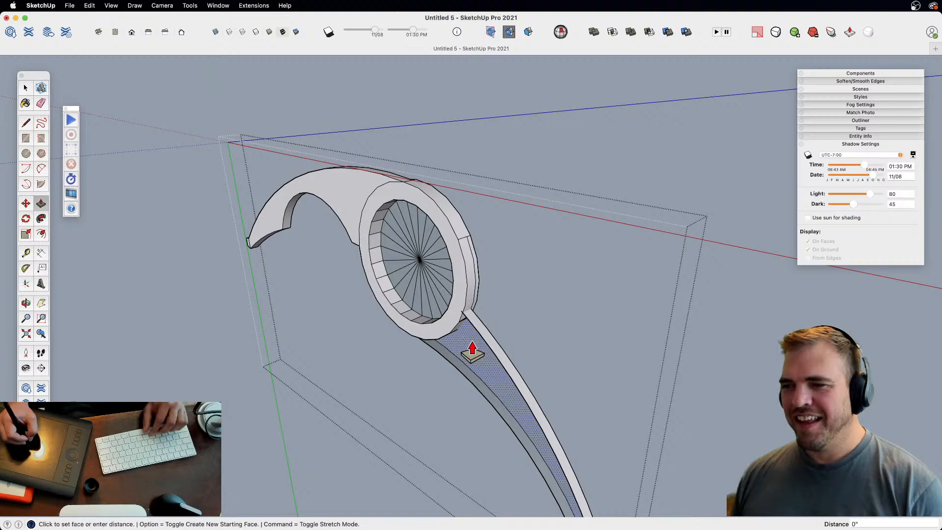
left_click(456, 312)
- Erase the short edge across the ring's outer rim and Push/Pull the ring's front face
key("z")
mouse_move(458, 316)
left_mouse_down()
mouse_move(477, 276)
mouse_move(466, 200)
left_mouse_up()
key("e")
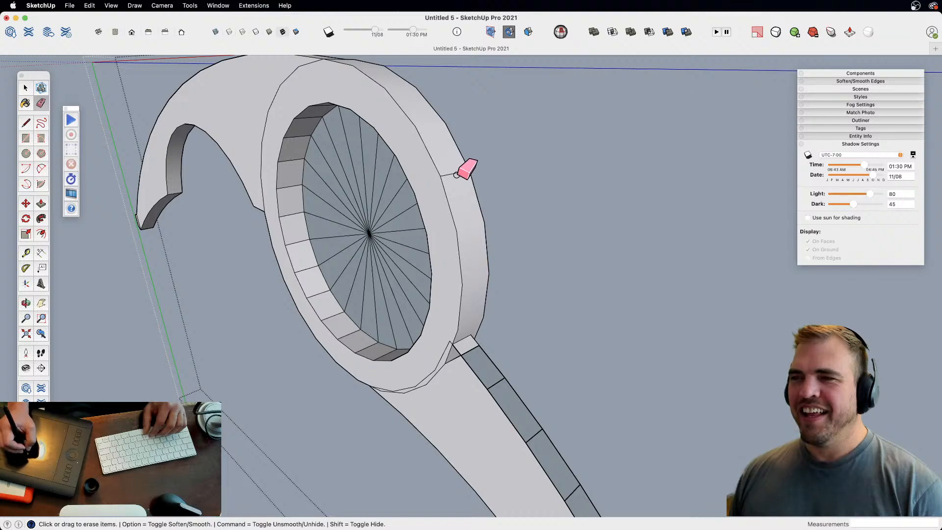
middle_click_drag(282, 127, 416, 268)
key("p")
left_click(452, 238)
left_click(465, 236)
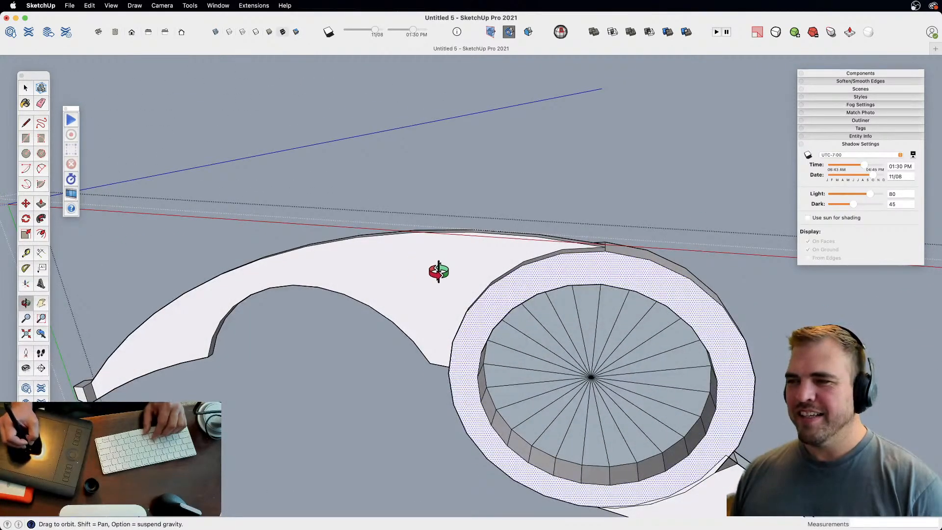
- Delete the spoked disc that fills the ring's opening
key("h")
left_click_drag(620, 349, 444, 189)
key("space")
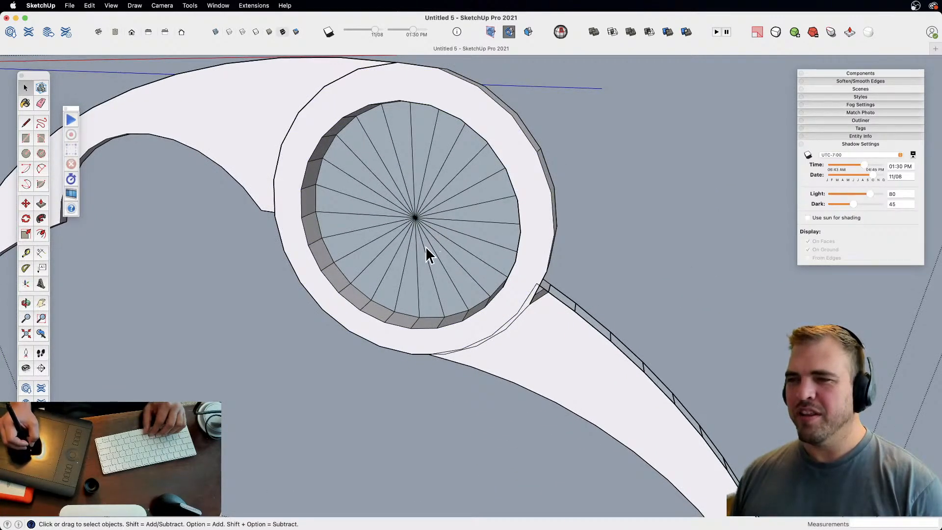
left_click(398, 205)
key("Delete")
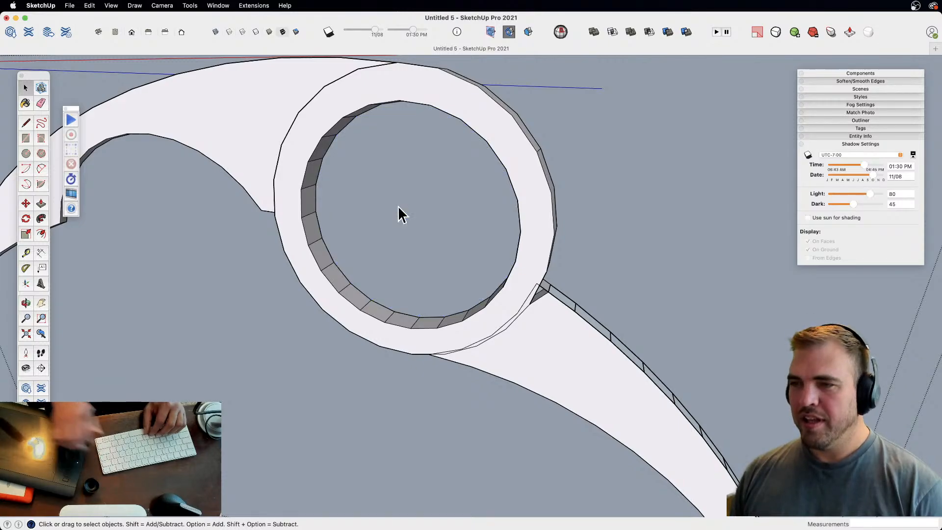
- Push/Pull the recessed outer edge strip of the short hook by 5/16" to fill it out
key("h")
left_click_drag(473, 283, 468, 281)
middle_click_drag(468, 281, 443, 189)
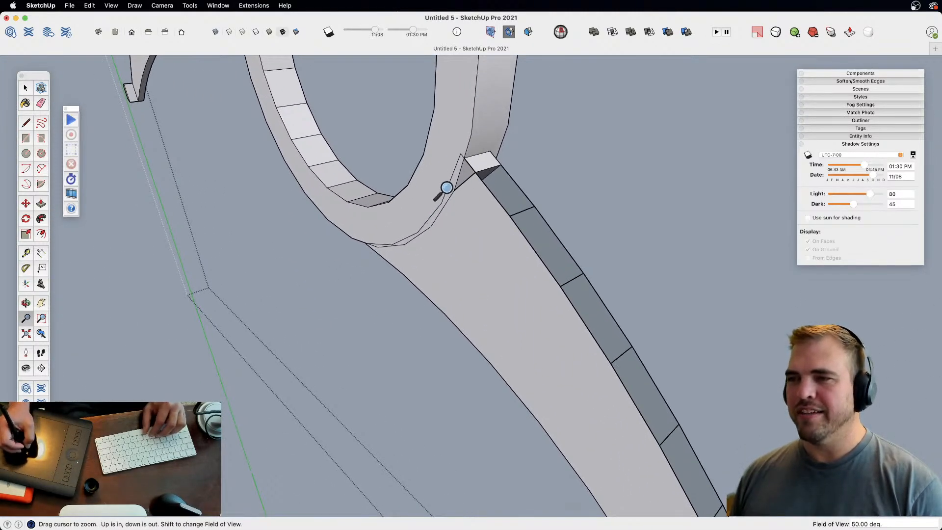
left_click_drag(447, 223, 439, 294)
key("l")
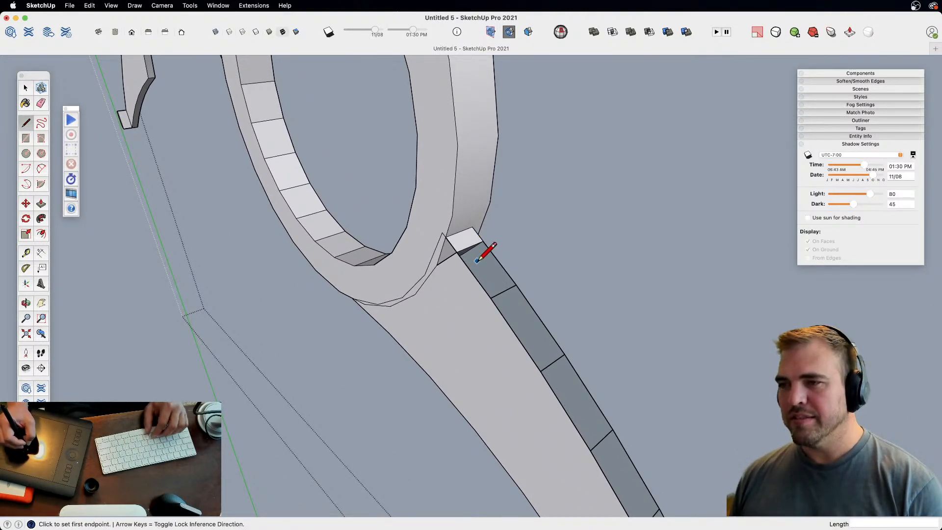
key("p")
left_click(481, 289)
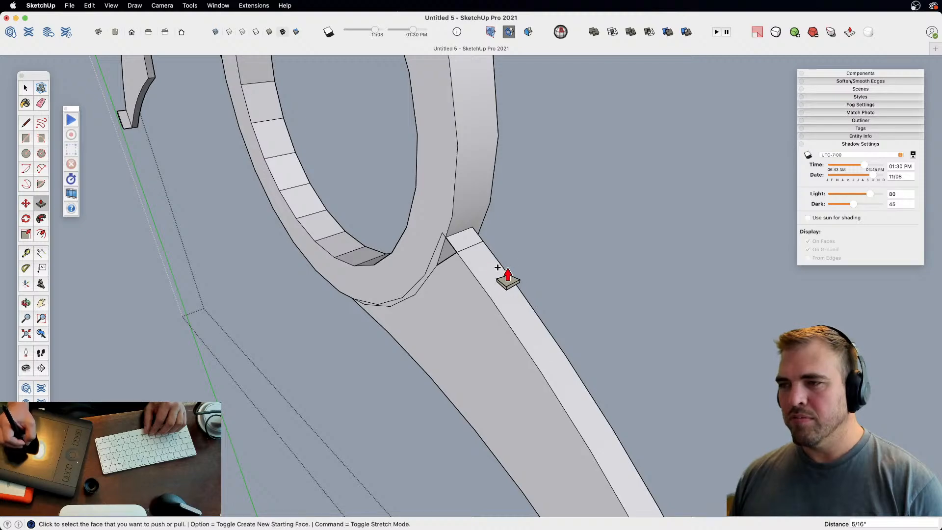
- Draw a line across the gap where the short hook meets the ring, erase the stray edges and check the joint in X-ray
key("l")
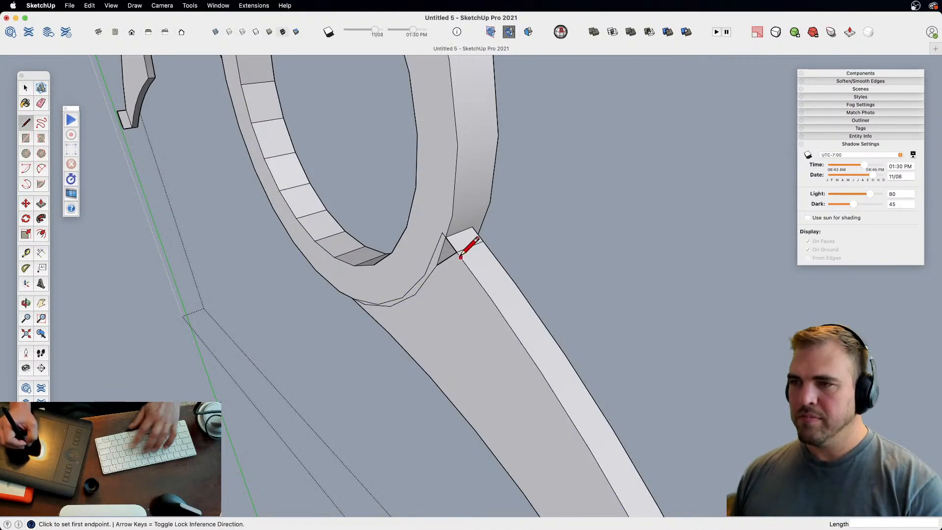
left_click(456, 252)
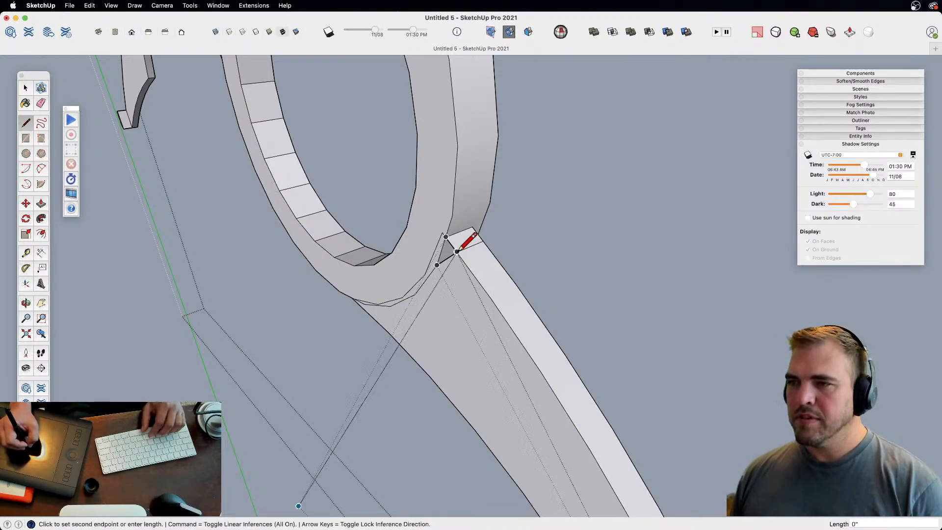
left_click(435, 219)
key("e")
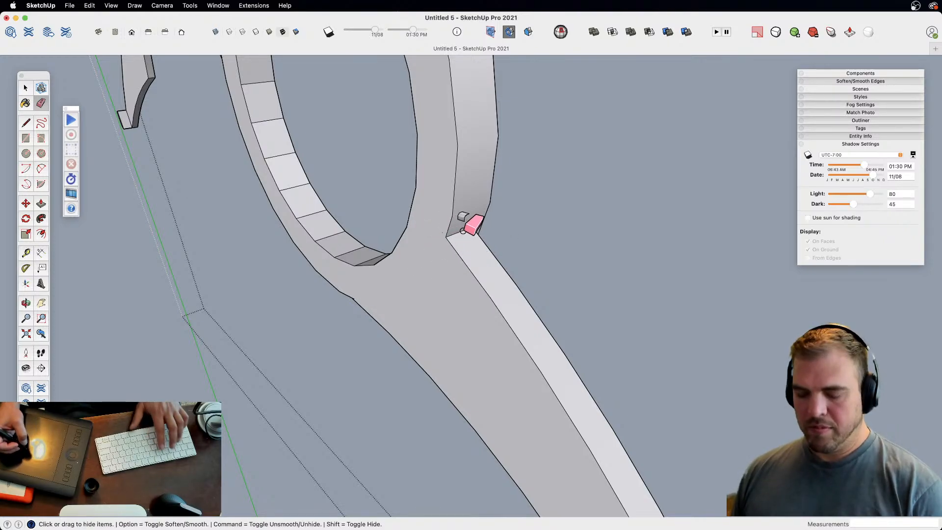
key("shift+x")
mouse_move(442, 254)
middle_mouse_down()
mouse_move(431, 287)
mouse_move(519, 337)
mouse_move(519, 317)
mouse_move(669, 348)
middle_mouse_up()
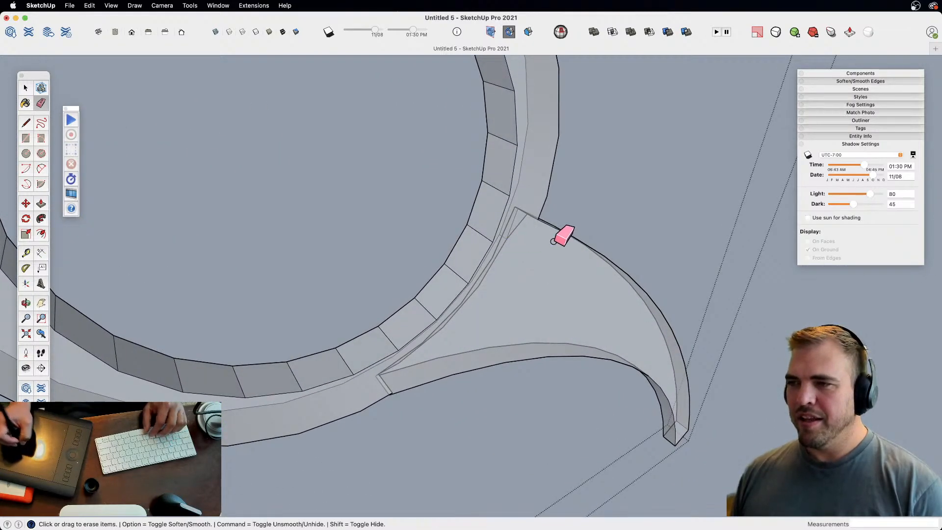
key("shift+x")
- Push/Pull the short hook's face on the opposite side of the part by 5/16"
key("z")
left_click_drag(499, 192, 424, 442)
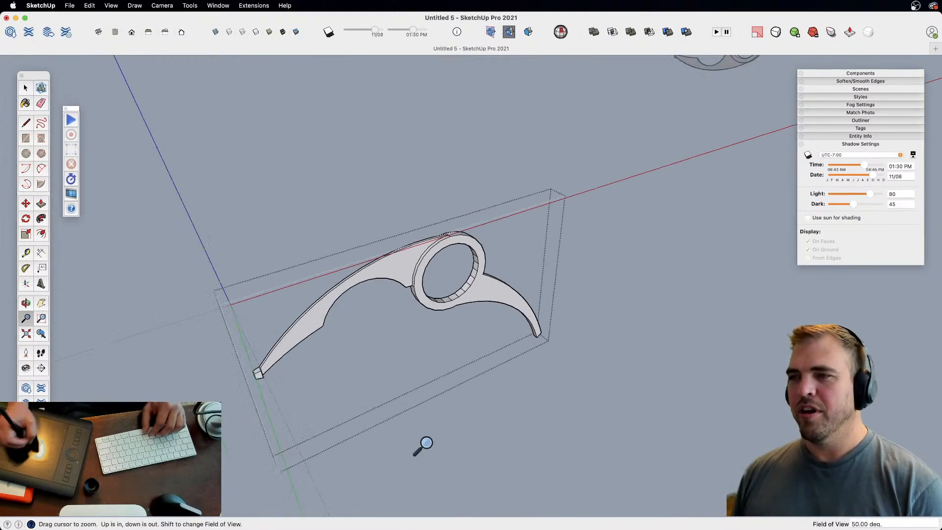
middle_click_drag(401, 284, 633, 265, "shift")
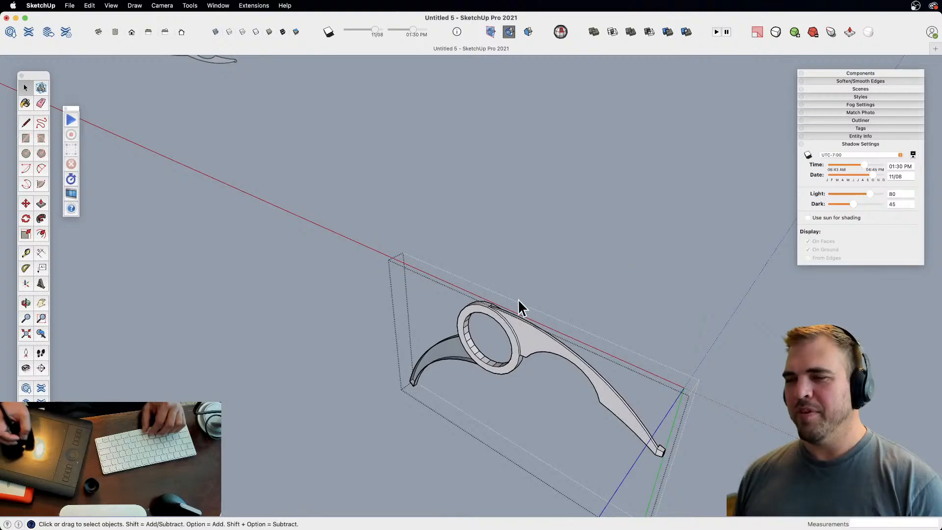
middle_click_drag(519, 301, 451, 307)
middle_click_drag(451, 307, 424, 254, "shift")
key("z")
left_click_drag(425, 254, 403, 162)
key("p")
left_click(420, 233)
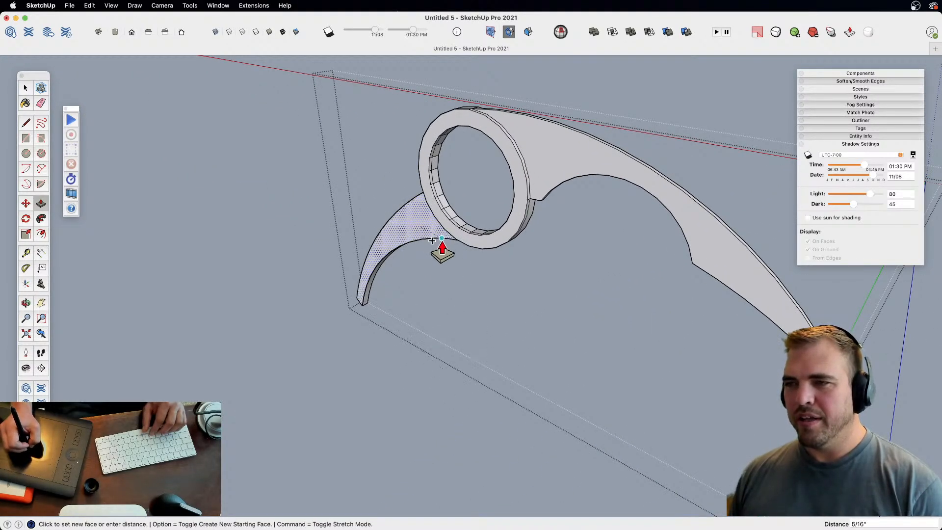
left_click(437, 240)
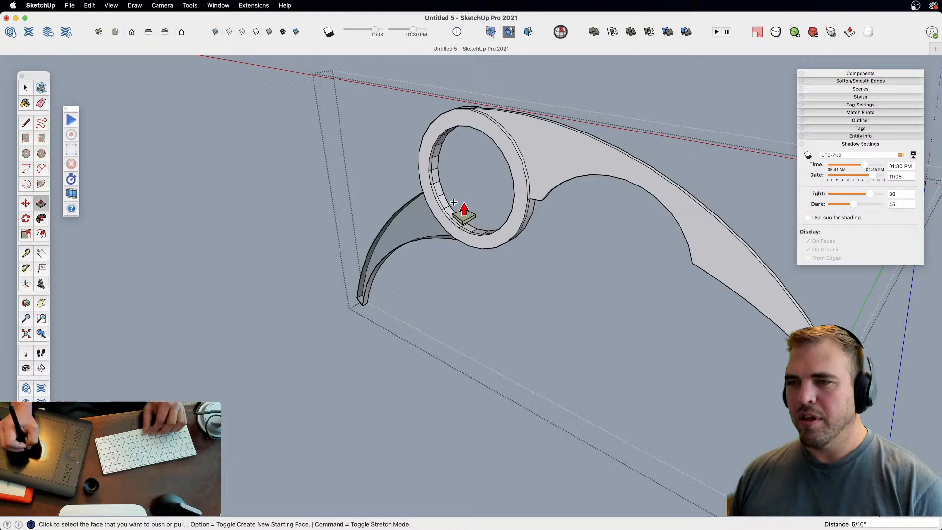
left_click(425, 240)
- Push/Pull the short hook's face once more, and close the Colors window and the open component
key("space")
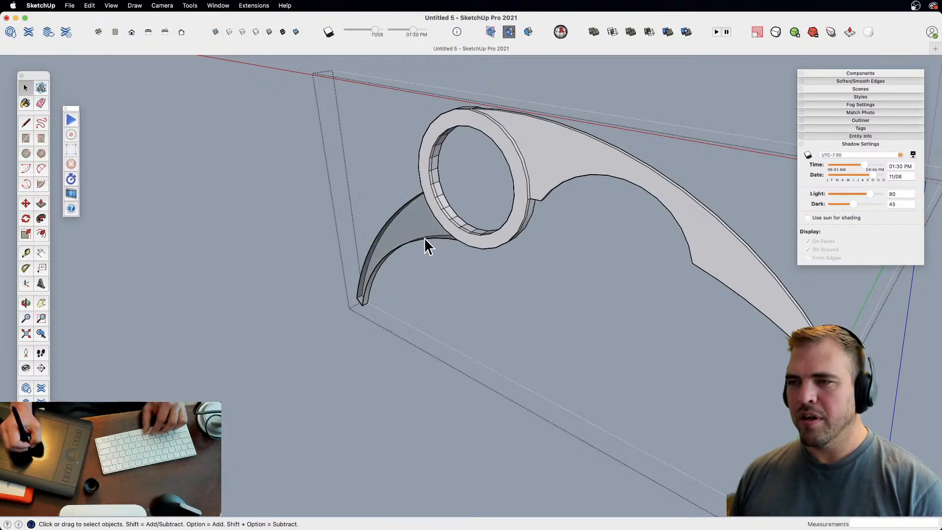
key("b")
key("p")
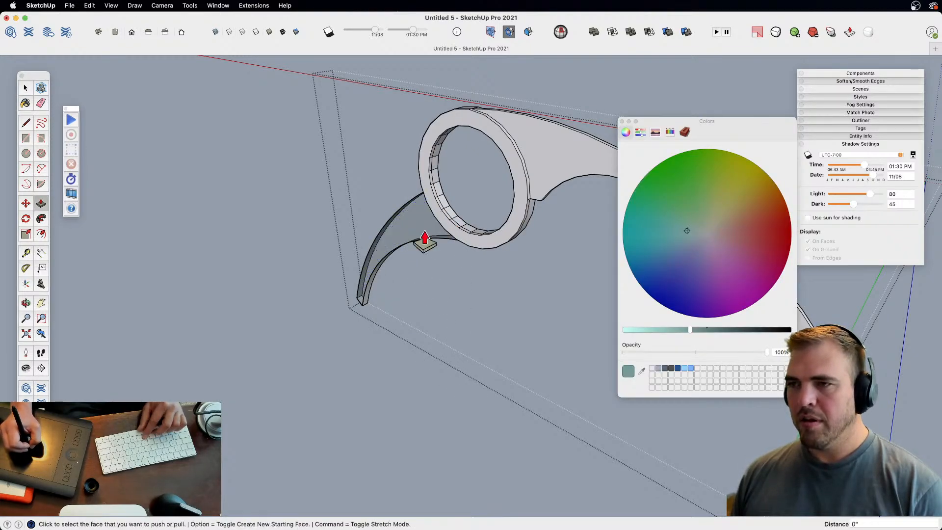
left_click(414, 229)
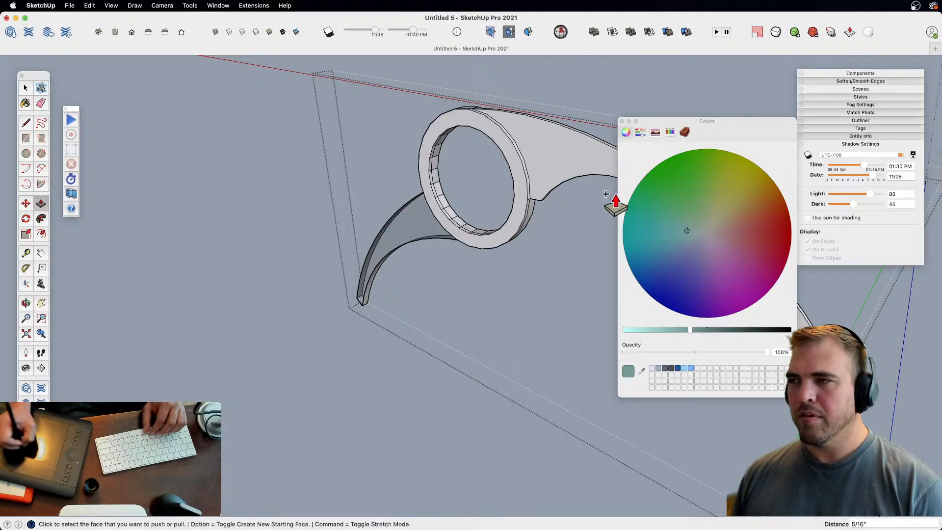
left_click(622, 122)
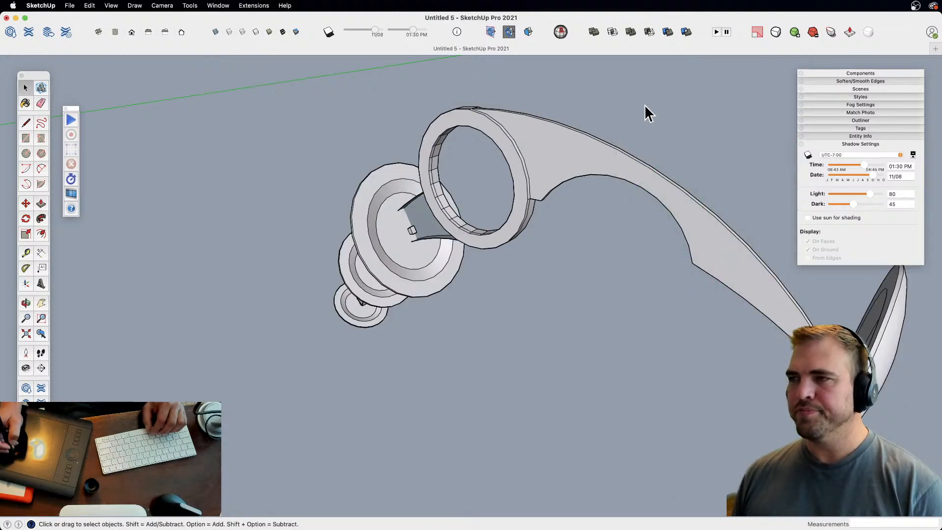
- Open the standalone component for editing and select all of its parts
key("z")
left_click_drag(643, 104, 522, 363)
middle_click_drag(498, 316, 530, 399, "shift")
middle_click_drag(529, 399, 355, 281)
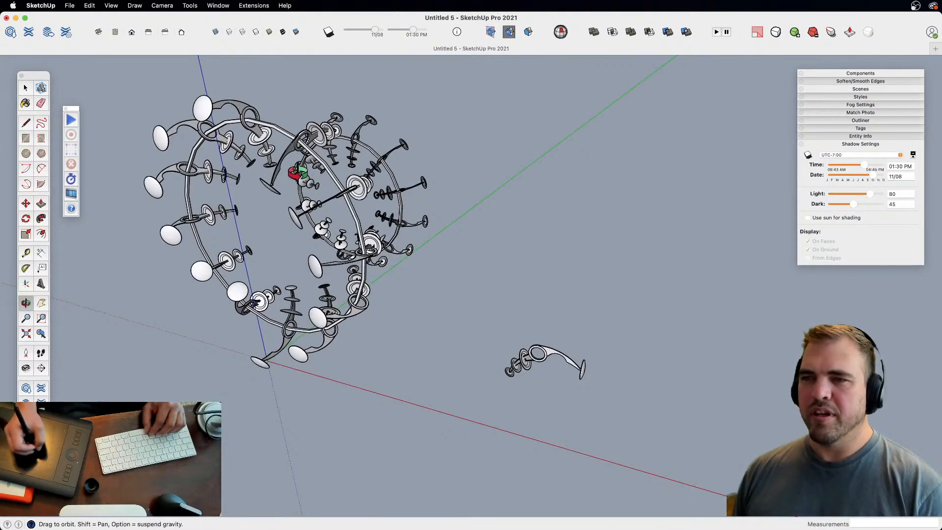
key("space")
double_click(553, 360)
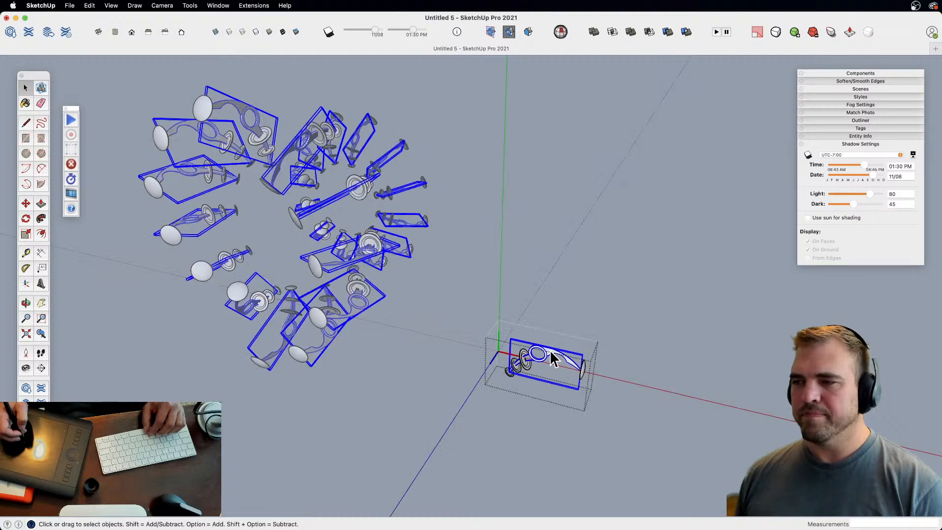
left_click_drag(480, 330, 612, 391)
- Draw two construction lines inside the ring's opening that meet at its centre
key("h")
left_click_drag(540, 373, 480, 135)
key("z")
mouse_move(522, 432)
left_mouse_down()
mouse_move(518, 339)
mouse_move(538, 321)
mouse_move(511, 225)
left_mouse_up()
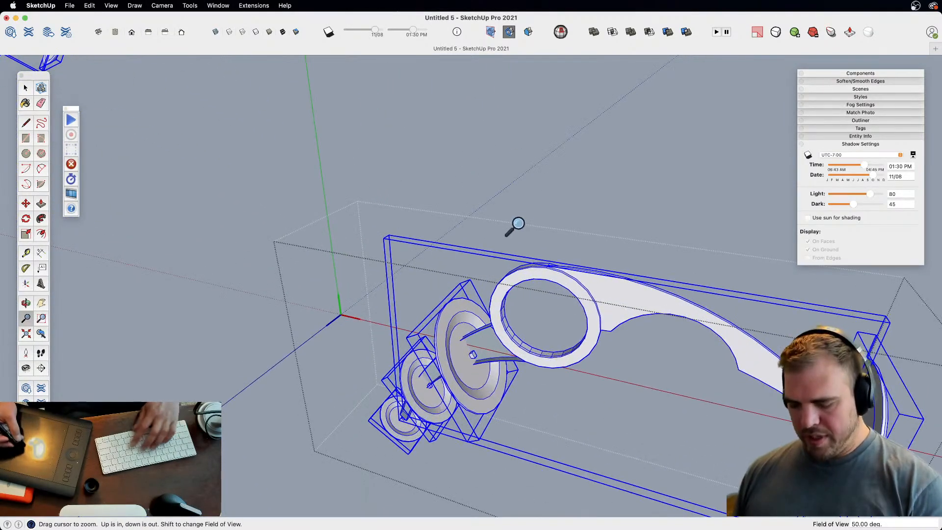
key("l")
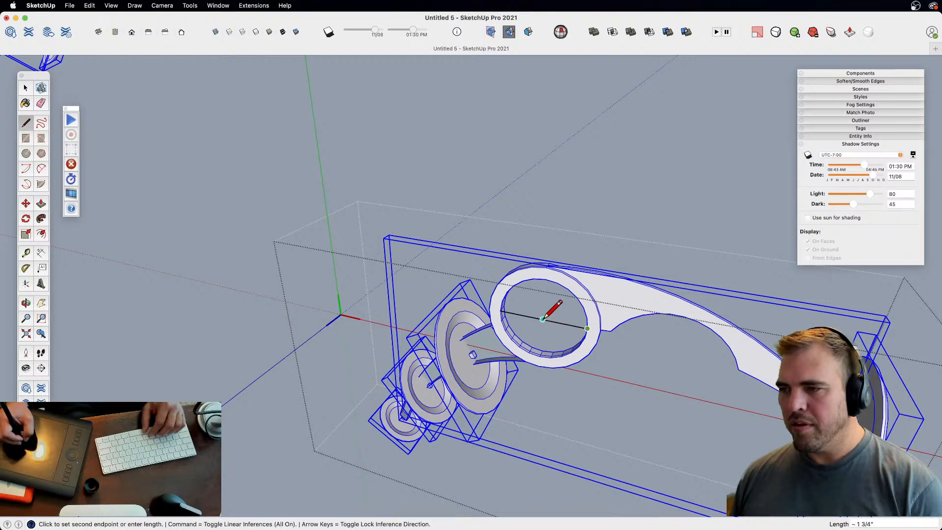
key("Escape")
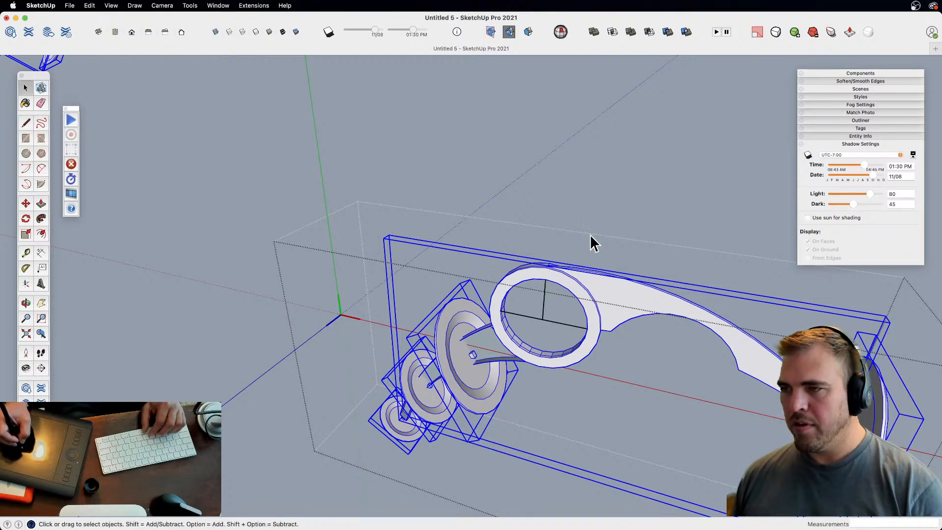
- Select everything inside the component and explode its nested parts into loose geometry
left_click_drag(597, 158, 567, 391)
key("space")
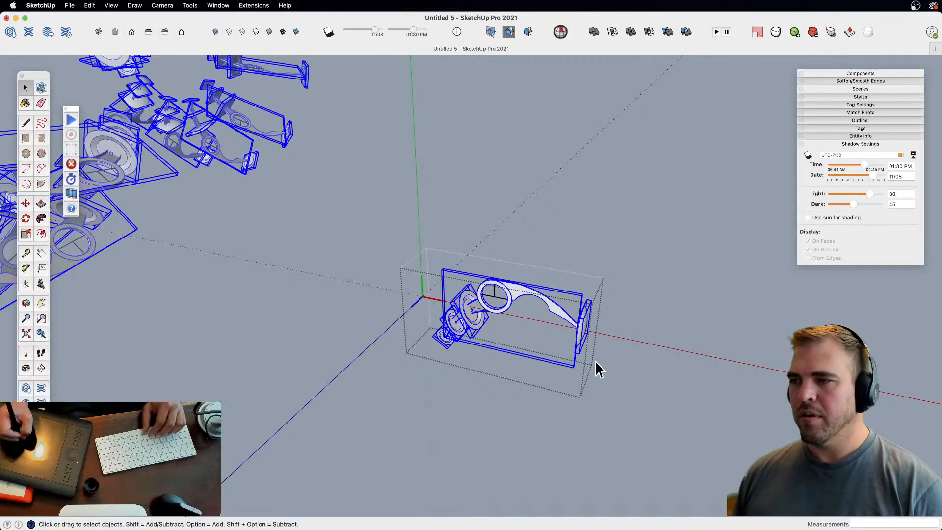
left_click(584, 375)
key("super+a")
key("u")
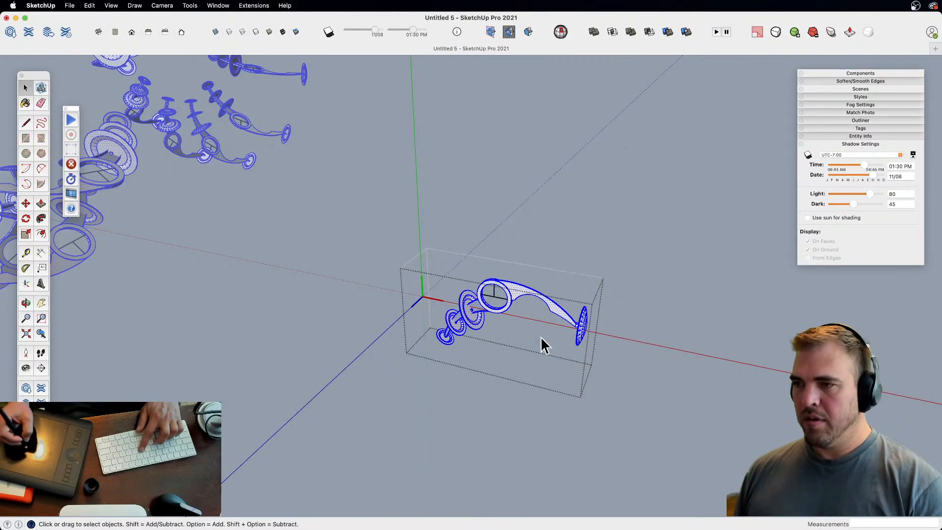
key("z")
left_click_drag(490, 250, 678, 435)
key("o")
key("h")
left_click_drag(595, 270, 607, 403)
key("z")
key("h")
key("q")
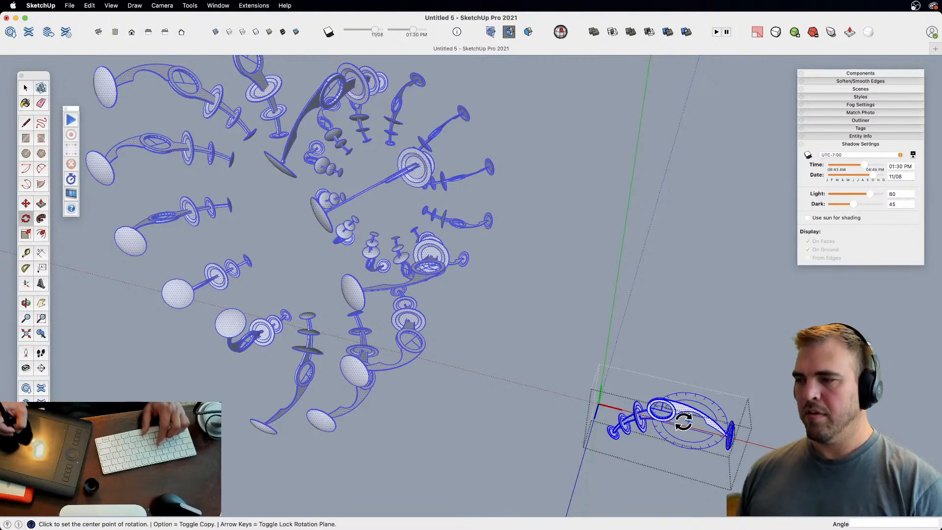
left_click(778, 441)
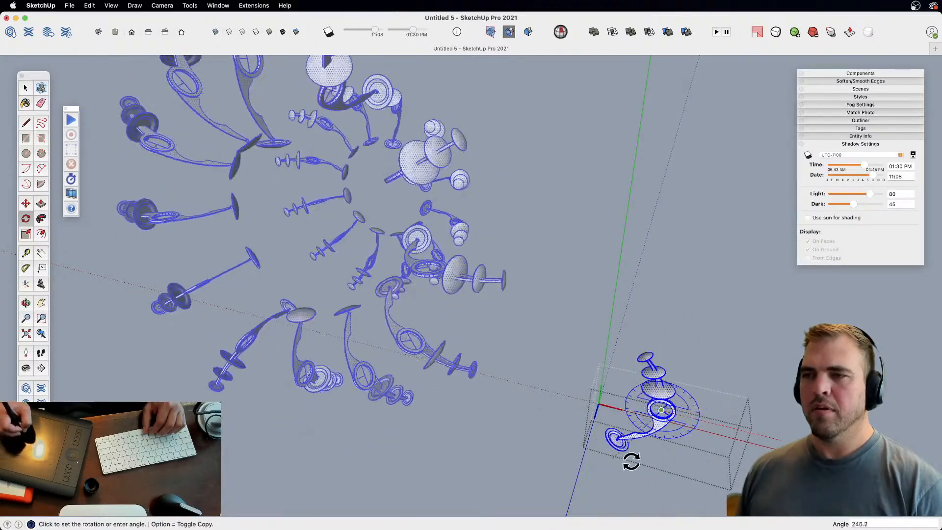
key("space")
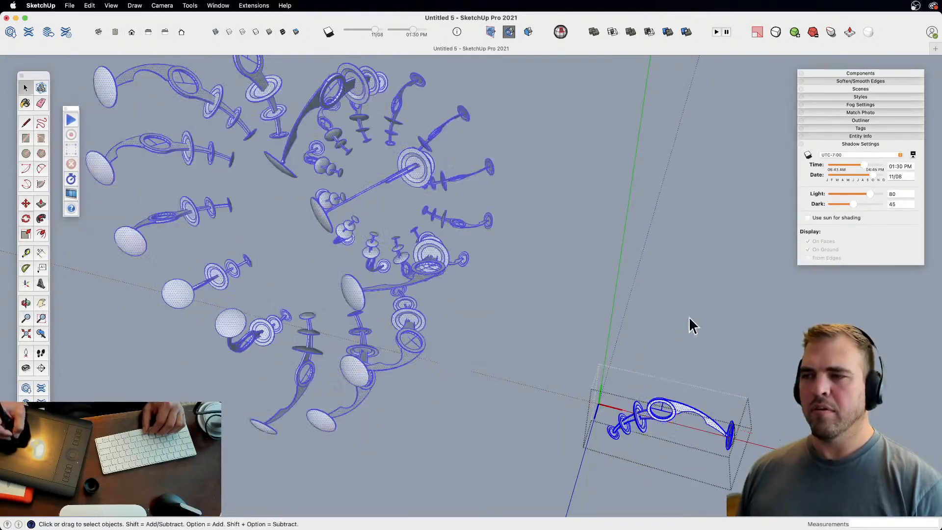
- Reopen the standalone component with the rest of the model shown, select all its parts, and turn on shadows
left_click(696, 287)
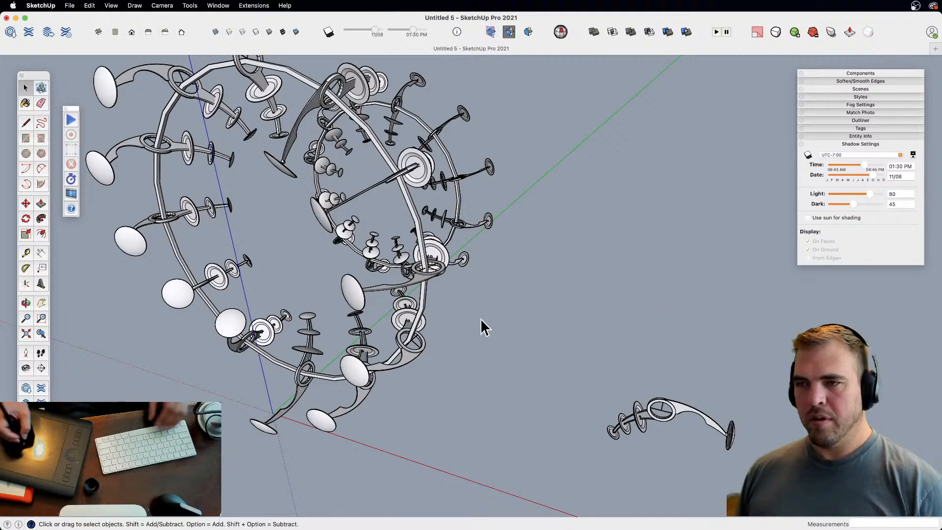
double_click(651, 412)
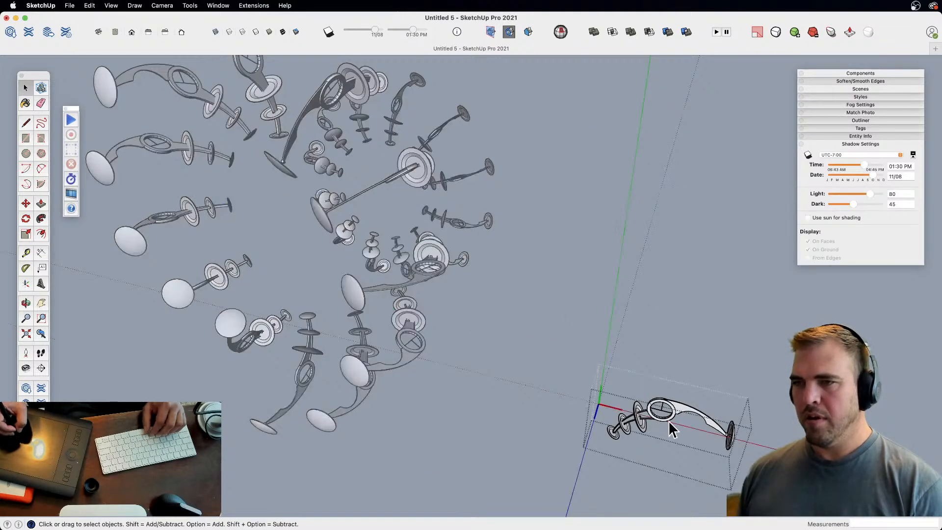
key("shift+h")
key("super+a")
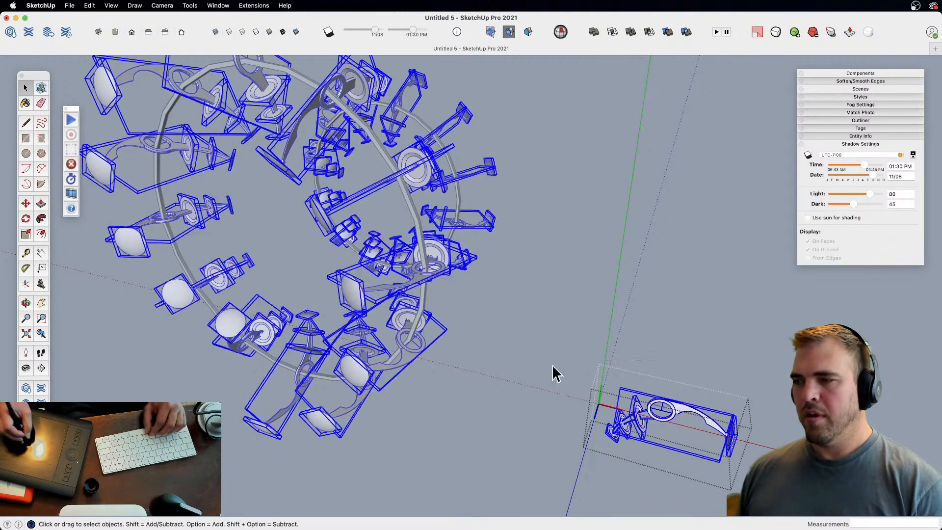
key("shift+s")
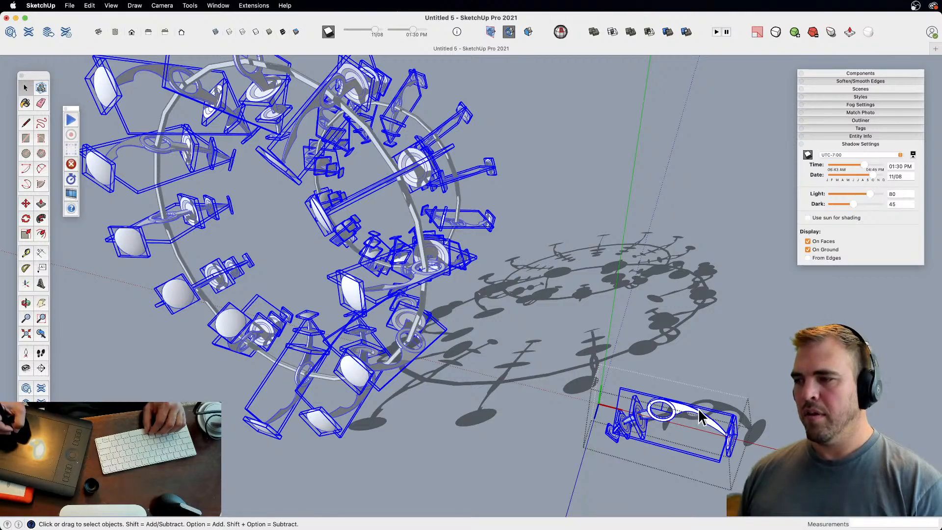
- Move the smaller ring assembly well away from the larger ring assembly
middle_click_drag(652, 393, 555, 342)
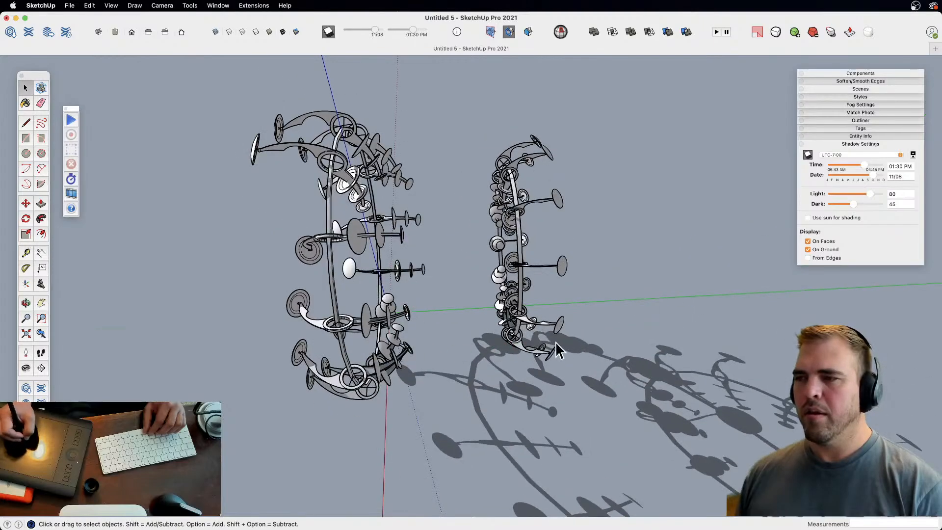
left_click(510, 216)
key("z")
left_click_drag(508, 204, 457, 419)
key("m")
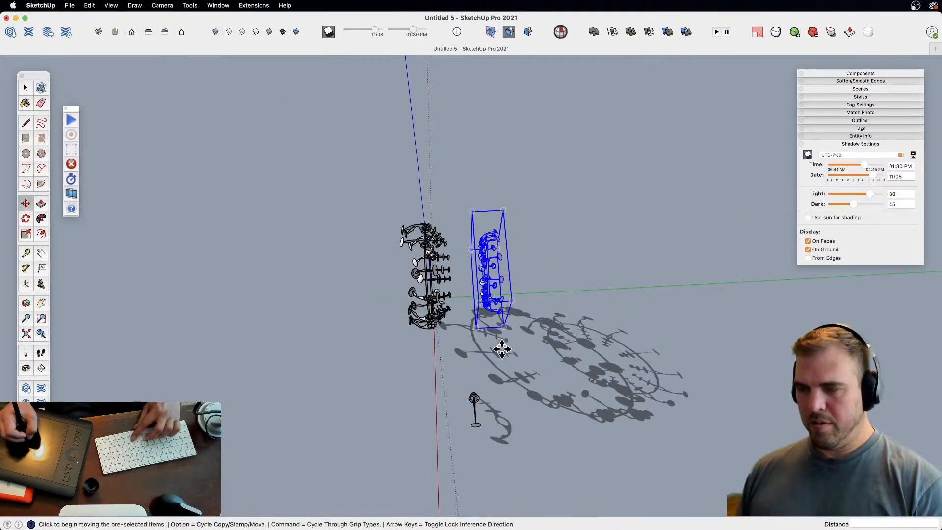
left_click(501, 349)
left_click(207, 447)
key("space")
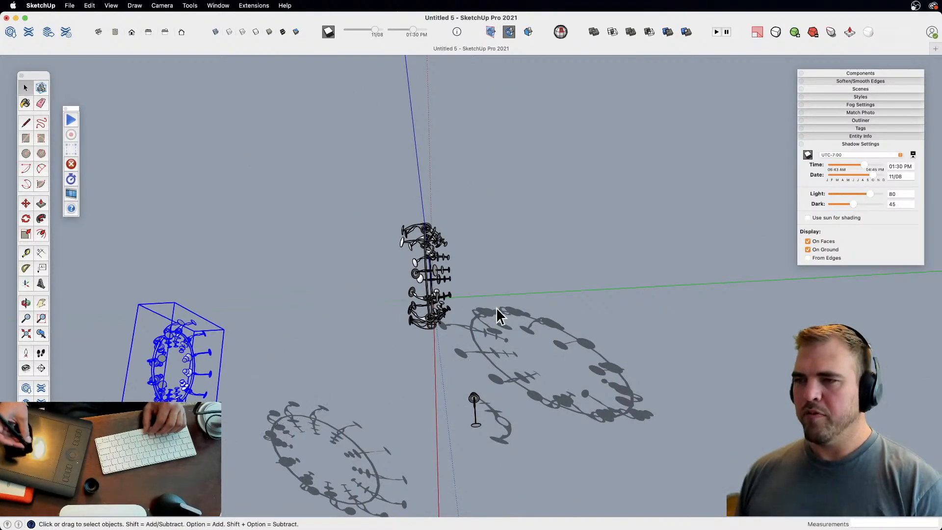
- Place a copy of the large ring assembly beside the original, offset along the green axis
key("z")
left_click_drag(370, 192, 355, 184)
middle_click_drag(432, 295, 443, 172)
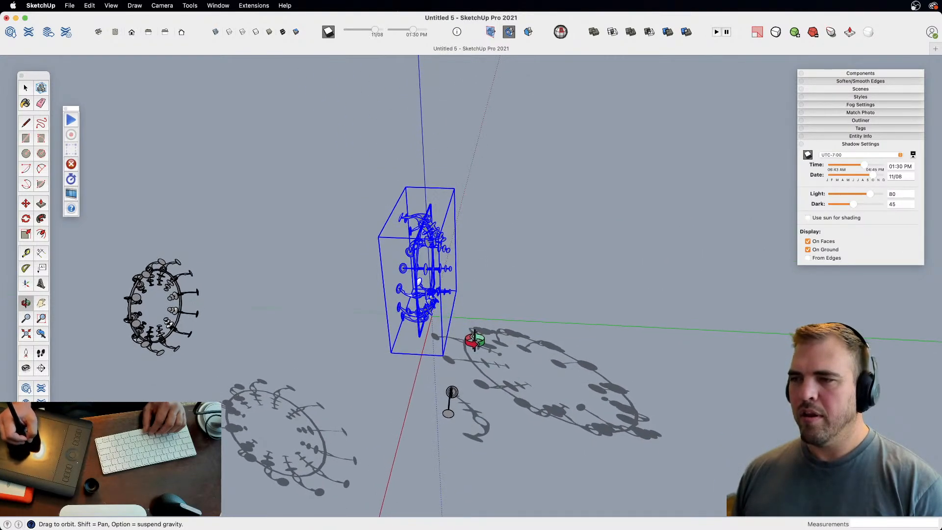
key("z")
left_click_drag(469, 338, 466, 187)
key("m")
left_click(485, 278)
key("alt")
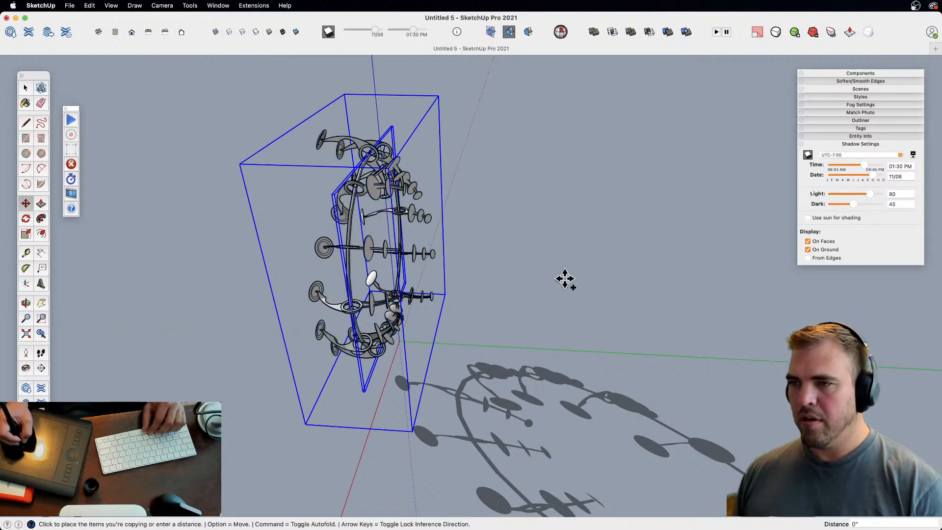
left_click(582, 281)
- Mirror the copied ring assembly with a green-axis scale of -1 and rotate it -90 degrees in the plane of its ring
key("s")
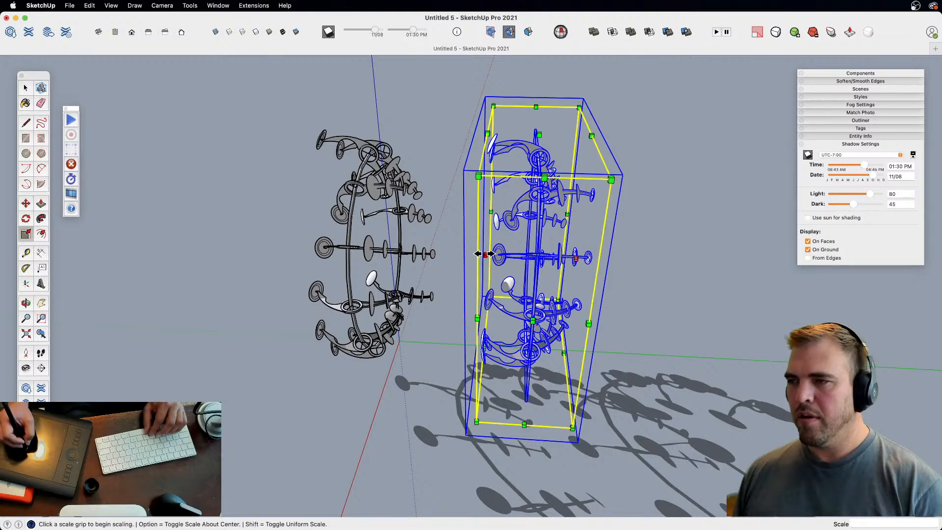
left_click_drag(484, 255, 655, 263)
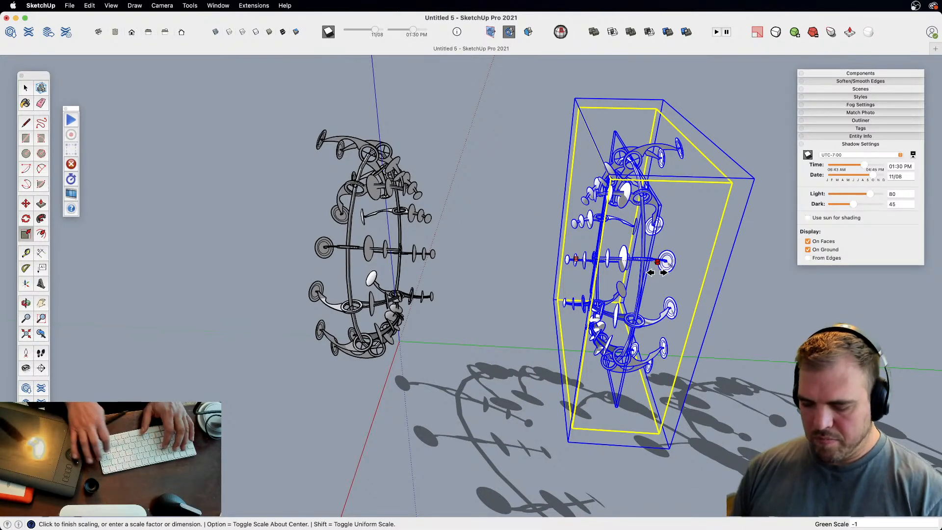
key("m")
middle_click_drag(657, 273, 533, 349)
left_click(628, 327)
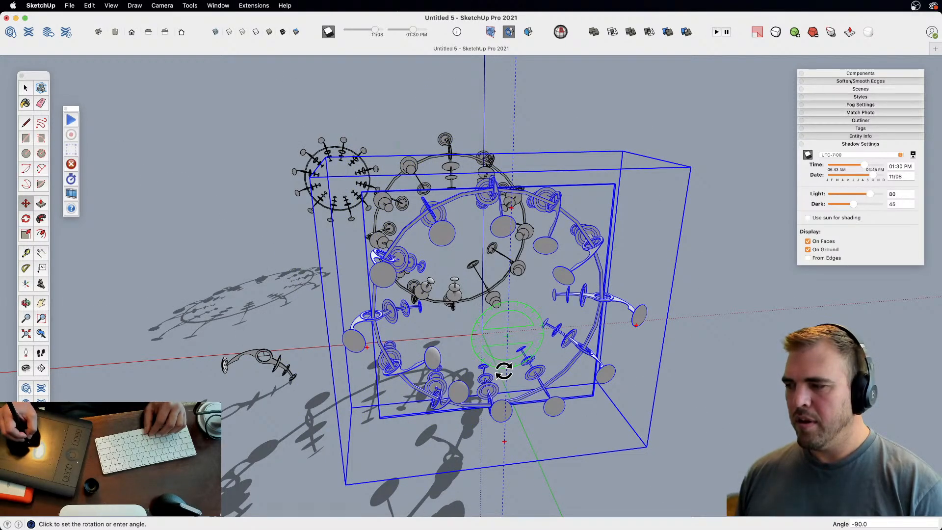
left_click(504, 371)
- Move the mirrored ring assembly along the green axis closer to the original ring
middle_click_drag(483, 353, 785, 411)
left_click(667, 411)
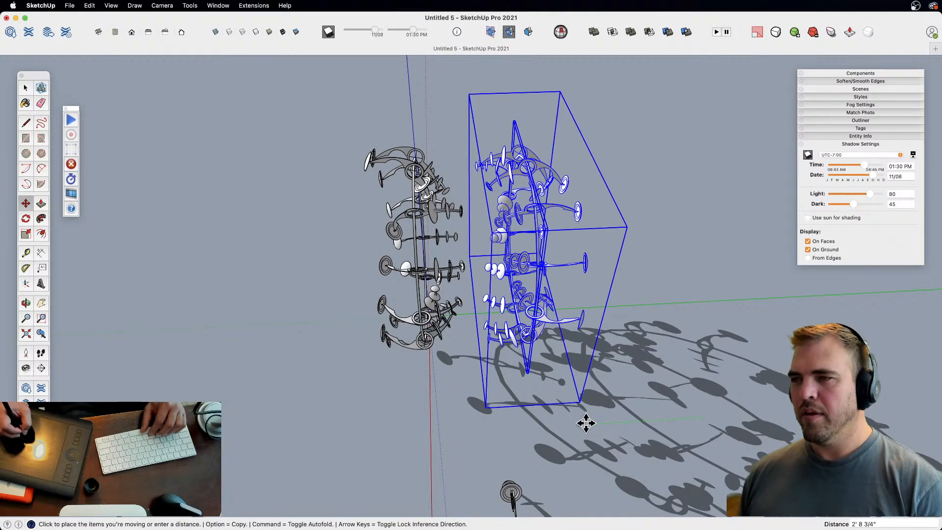
left_click(571, 424)
middle_click_drag(592, 401, 452, 281)
scroll(567, 405, "up", 5)
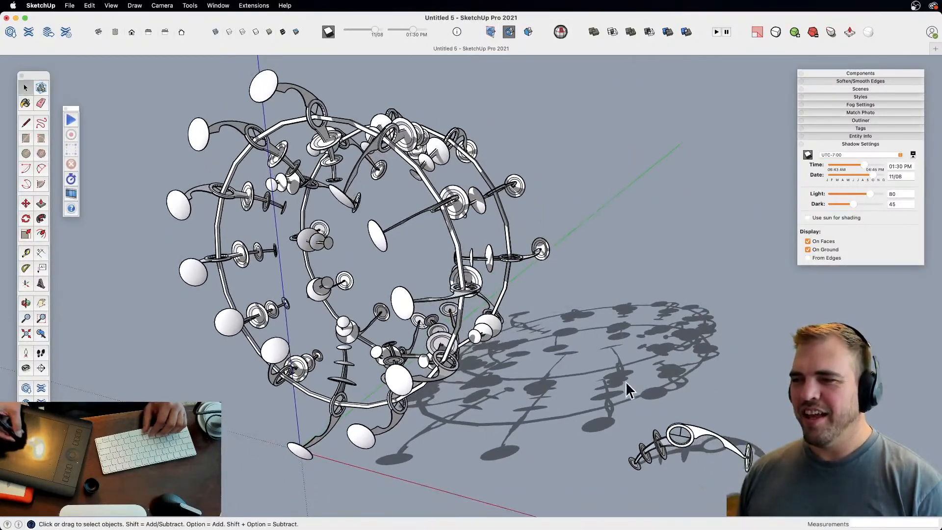
- Open and resize the Scenes list, and add two scenes of the current model
left_click(873, 87)
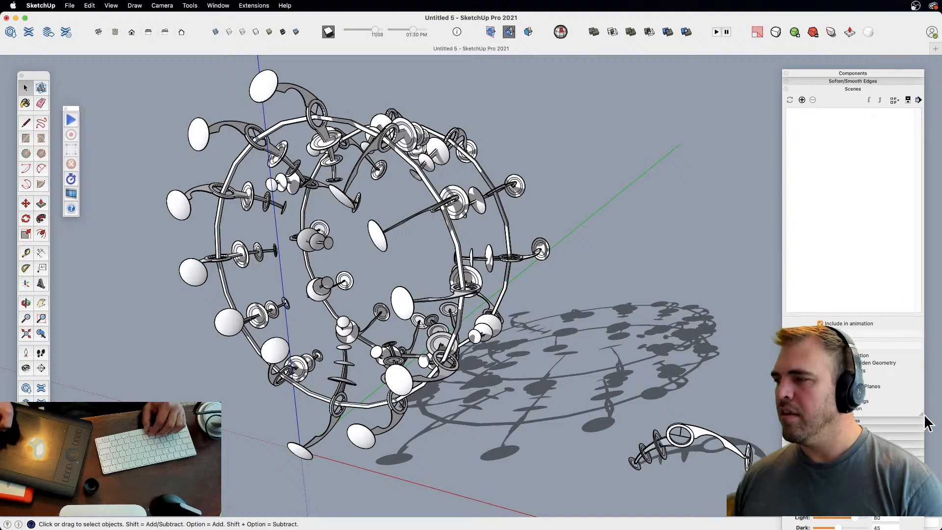
left_click_drag(923, 421, 921, 310)
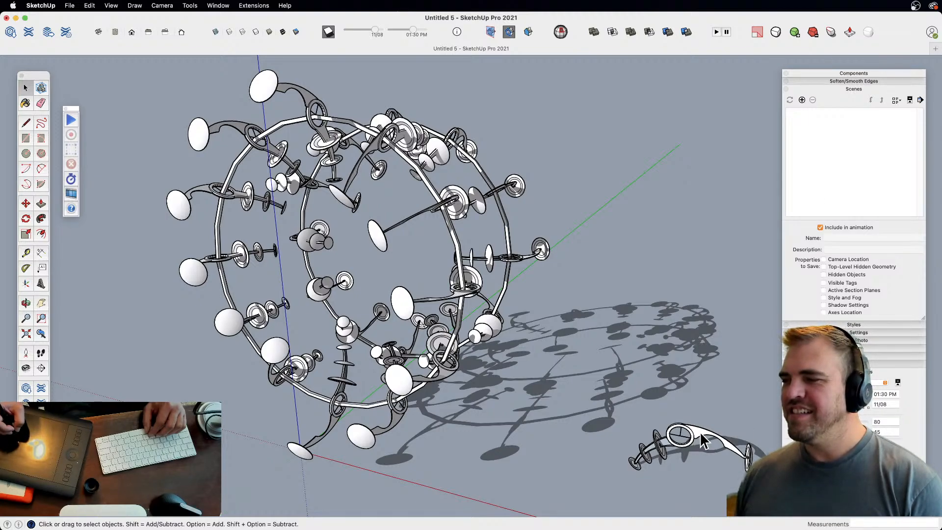
left_click(802, 99)
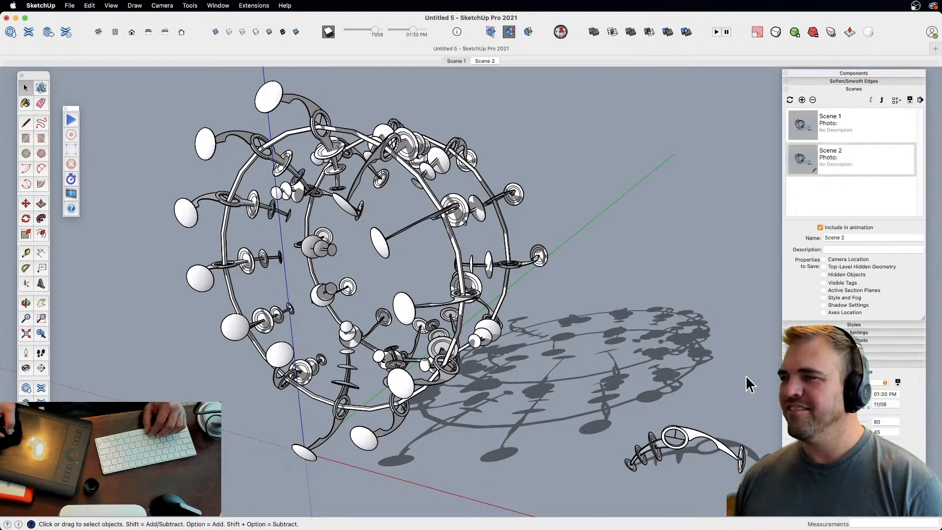
- Open the standalone component, rotate all its parts 90 degrees about the centre of its ring opening, and close the component
double_click(740, 462)
key("super+a")
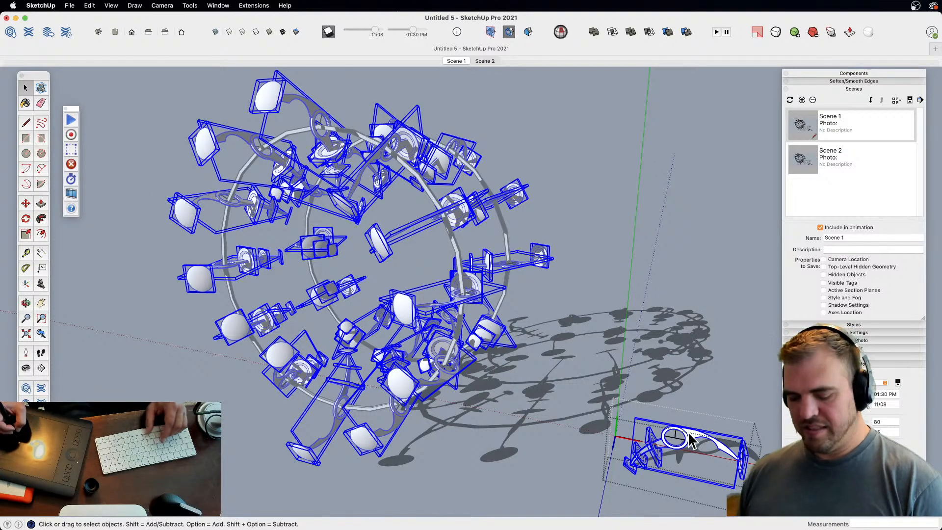
key("q")
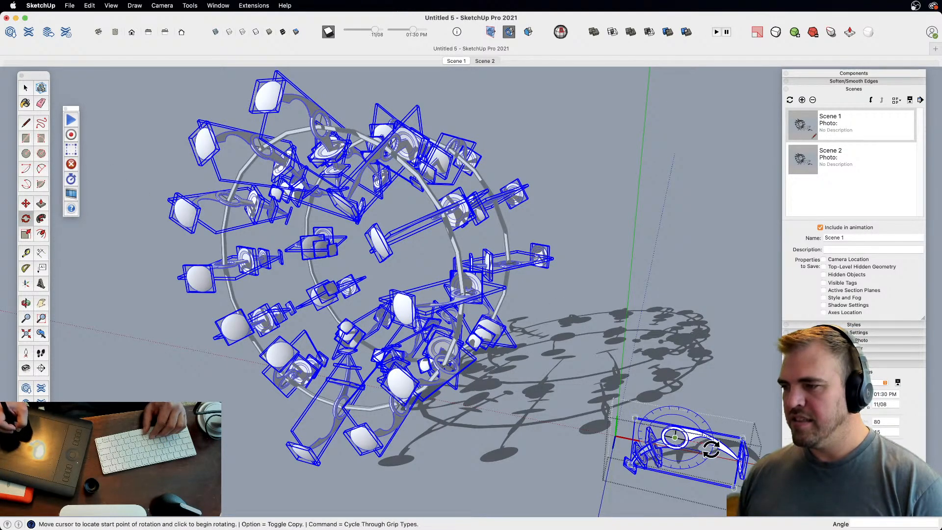
left_click(762, 445)
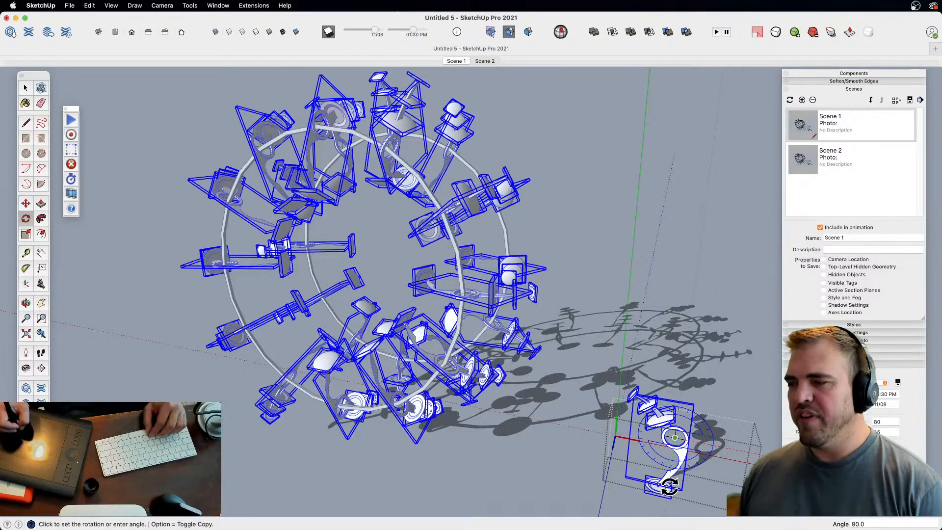
left_click(670, 484)
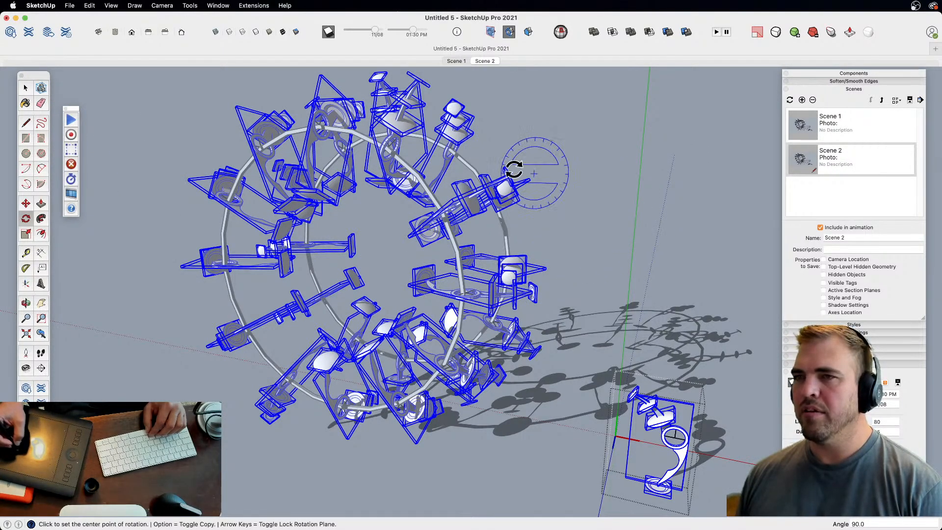
key("space")
left_click(111, 131)
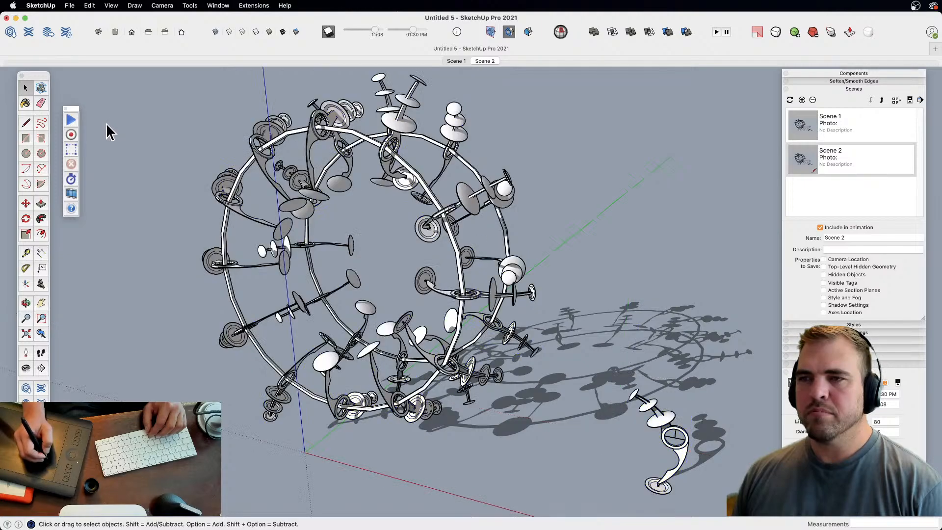
- Return to Scene 1, reopen the component, and in Scene 2 rotate all its parts 155.7 degrees about the ring opening's centre before closing it
left_click(447, 60)
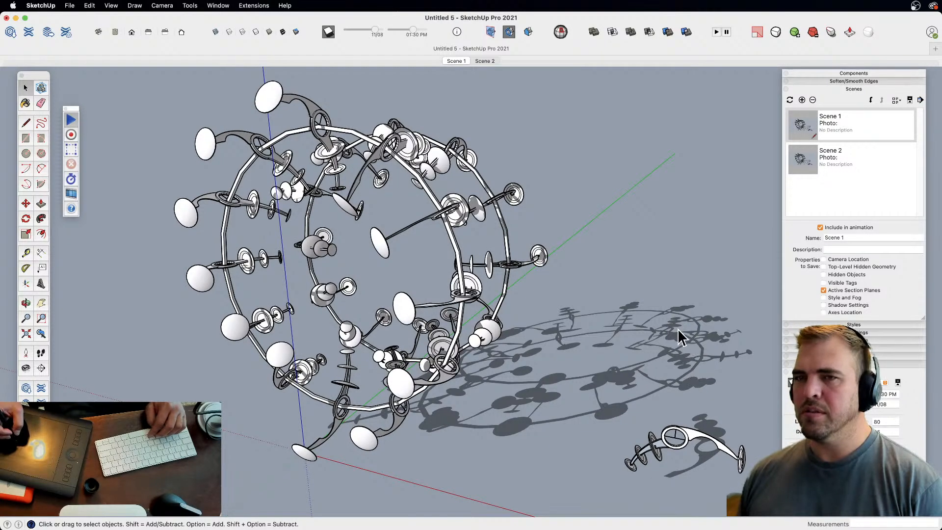
double_click(693, 442)
key("super+a")
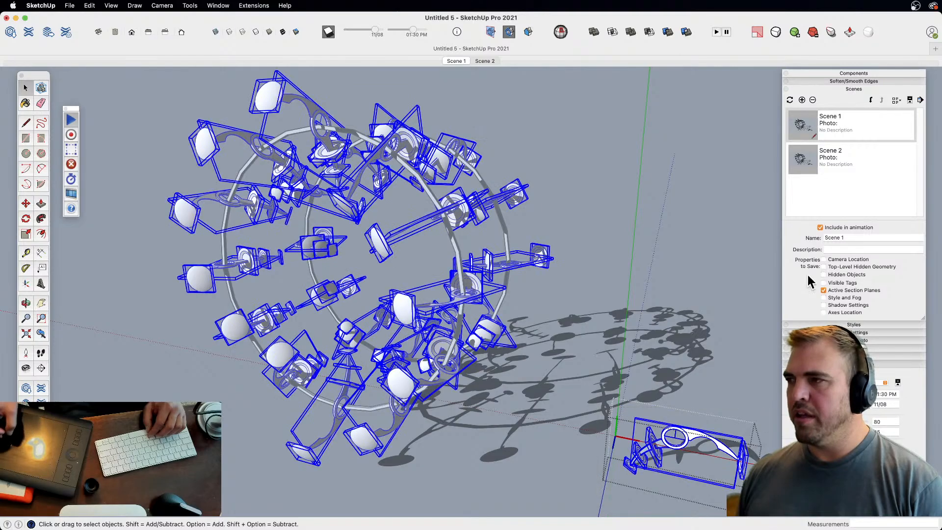
left_click(832, 156)
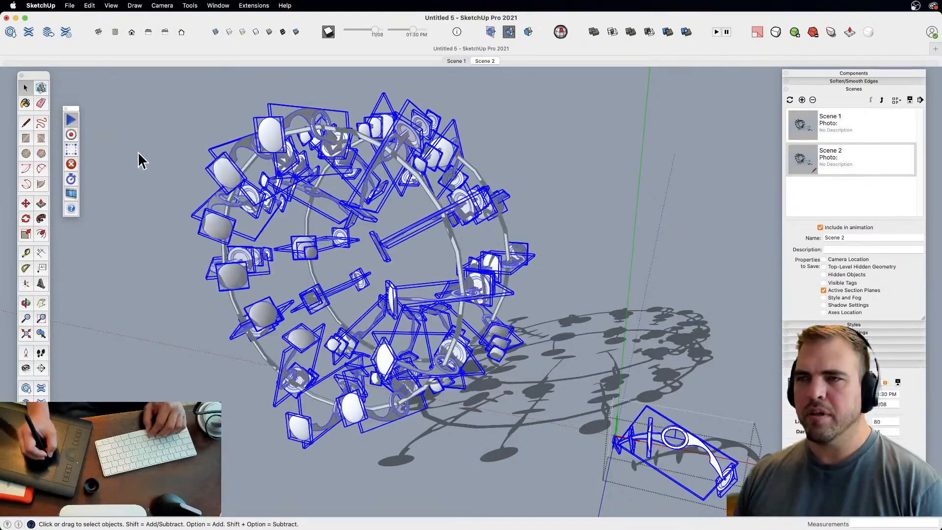
key("q")
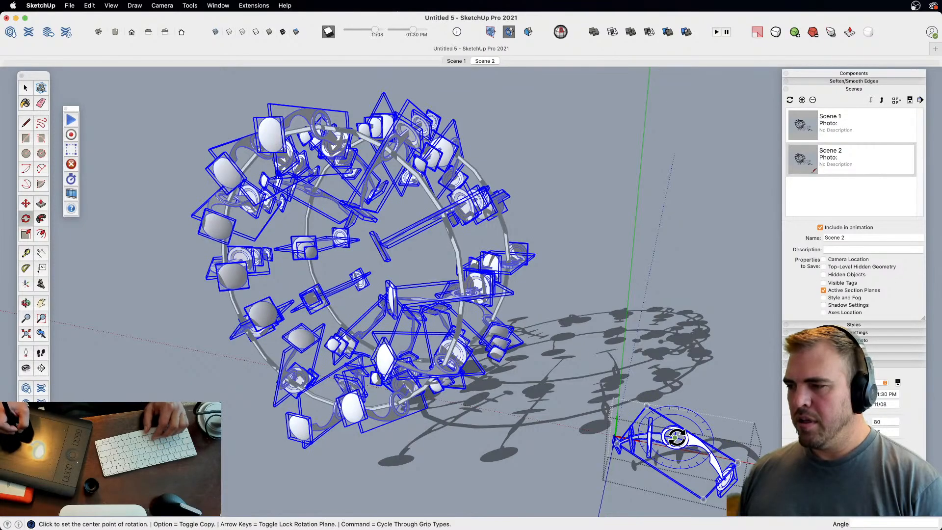
left_click(710, 461)
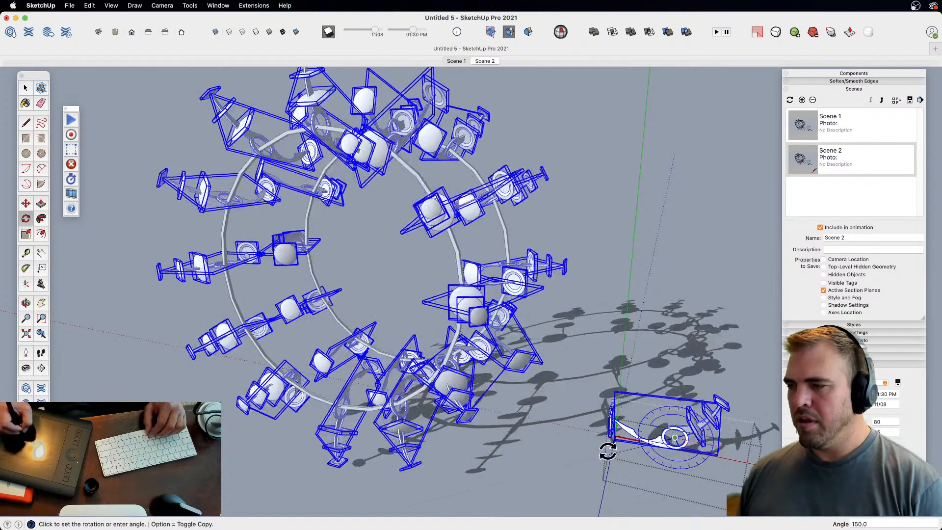
left_click(606, 444)
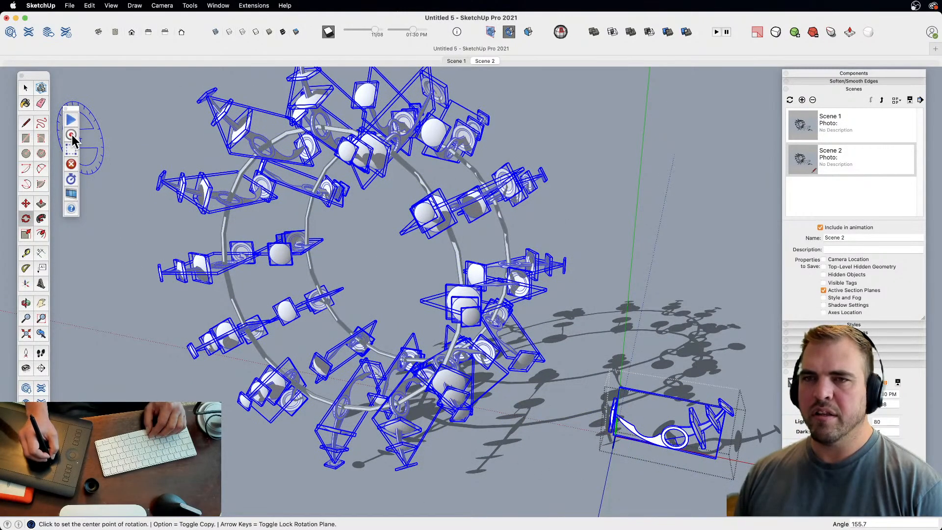
left_click(157, 147)
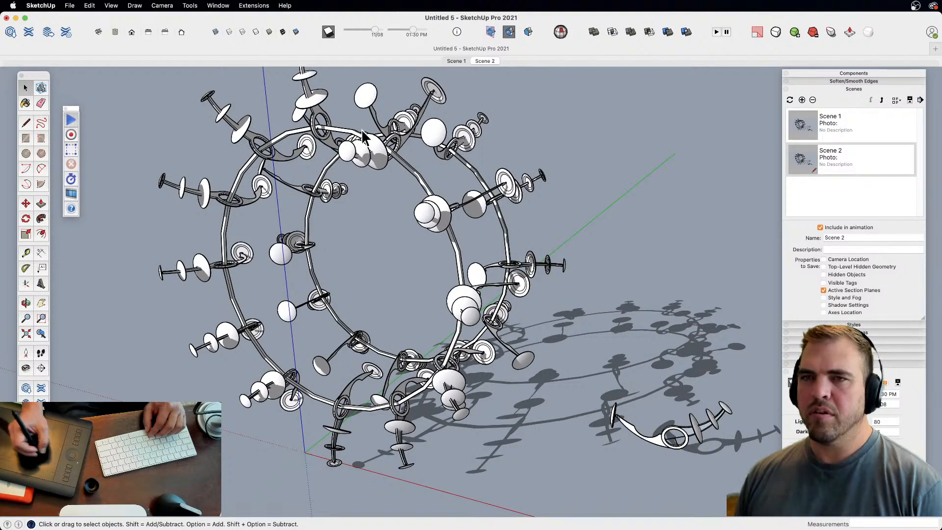
- Run the transition to Scene 1 and examine the two ring assemblies from the front and the side
left_click(456, 61)
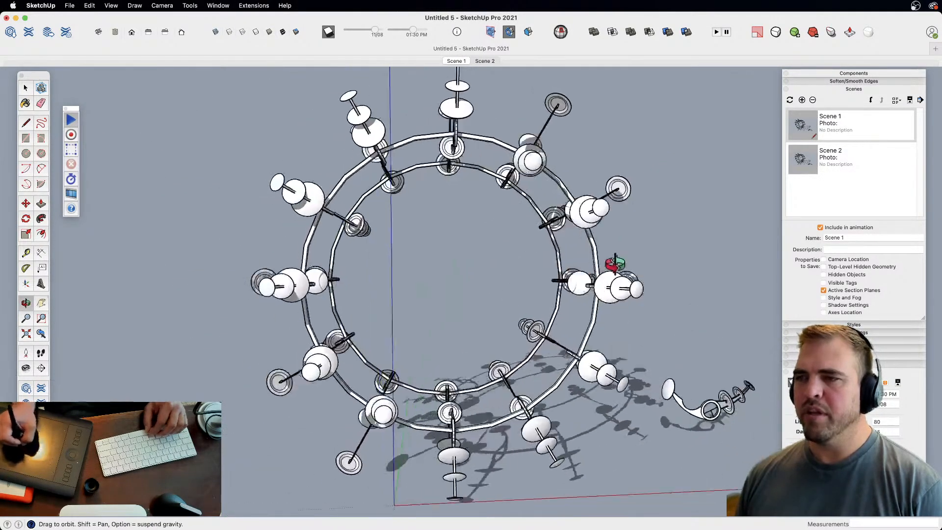
key("z")
left_click_drag(539, 350, 294, 317)
key("o")
key("z")
key("h")
key("o")
key("z")
left_click_drag(510, 315, 491, 355)
key("o")
left_click_drag(488, 269, 407, 465)
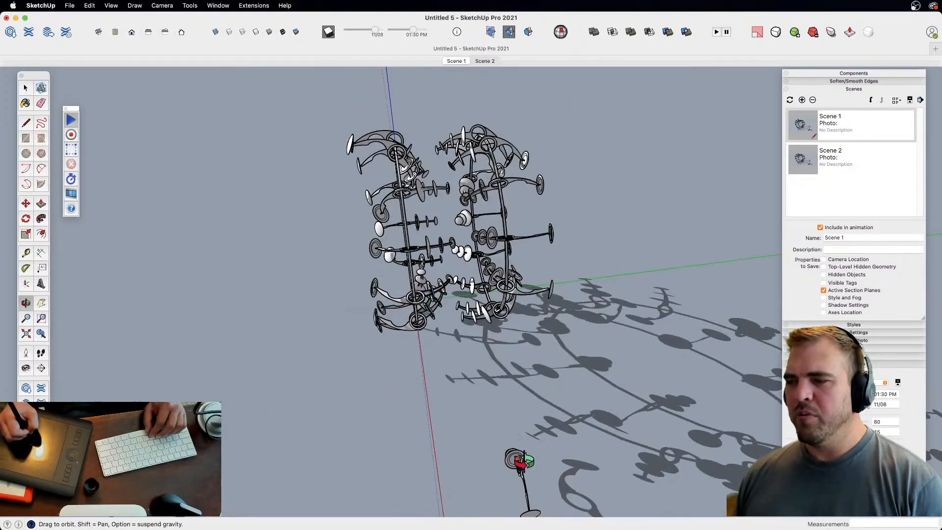
left_click_drag(393, 126, 302, 104)
left_click(460, 269)
key("h")
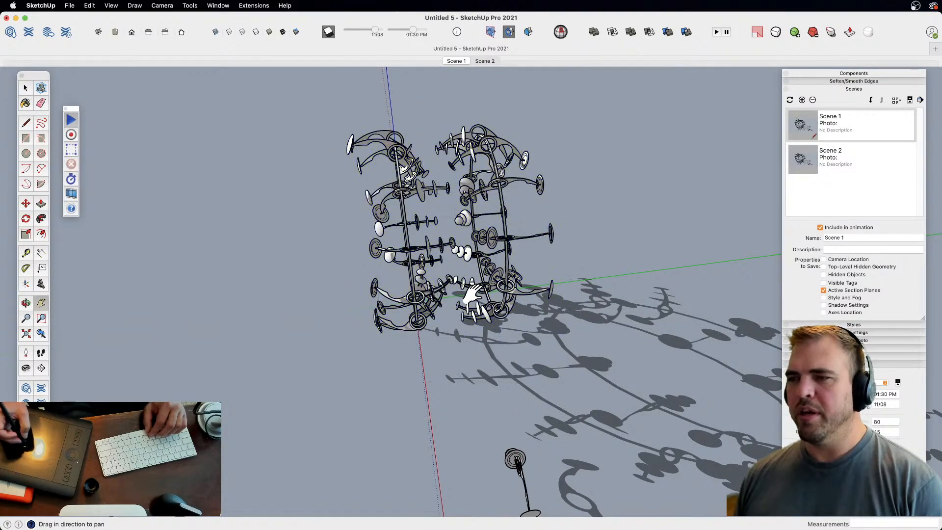
- Copy both ring assemblies together about 3' 9" along the green axis
left_click_drag(464, 246, 457, 239)
key("h")
left_click_drag(460, 275, 459, 317)
key("o")
left_click_drag(456, 382, 454, 408)
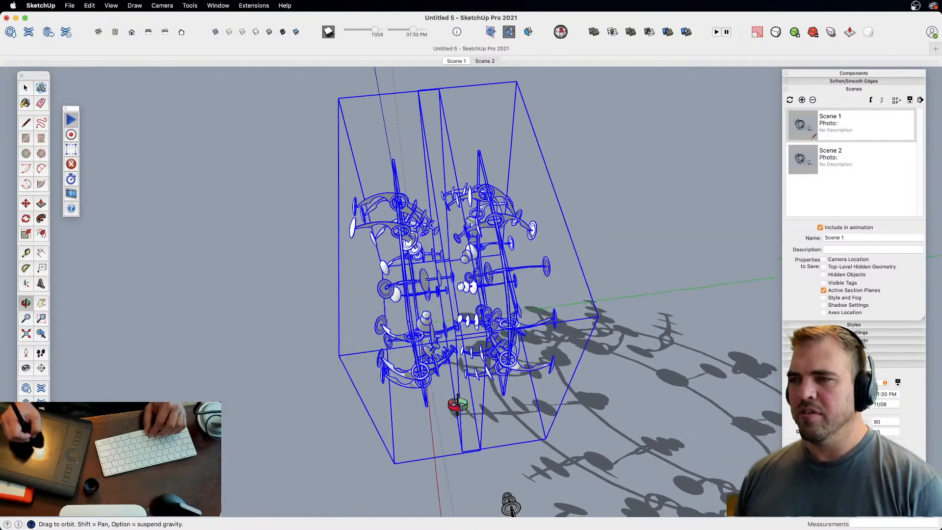
key("m")
key("alt")
left_click(561, 426)
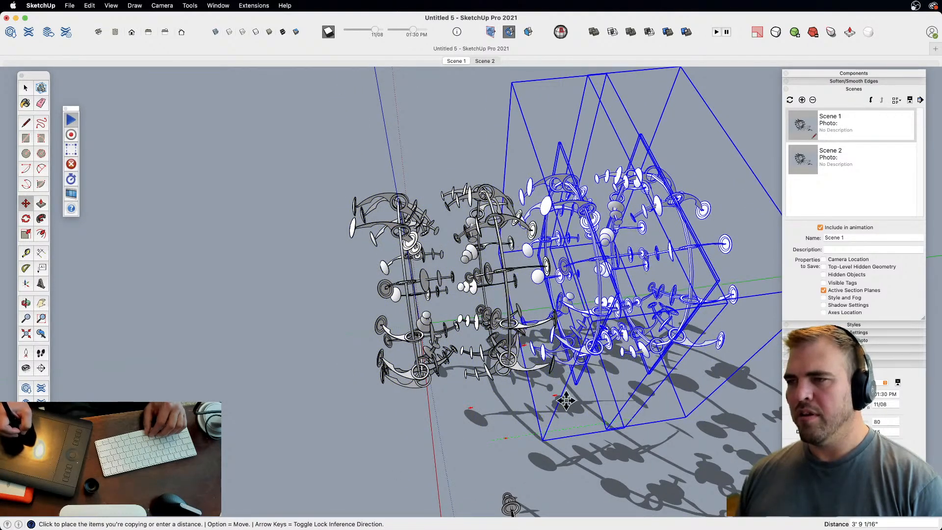
left_click(566, 400)
- Run the transition to Scene 2 while looking through the ring openings, and examine the extended row from outside
key("space")
left_click(463, 426)
key("o")
left_click_drag(469, 339, 518, 250)
key("z")
left_click(485, 61)
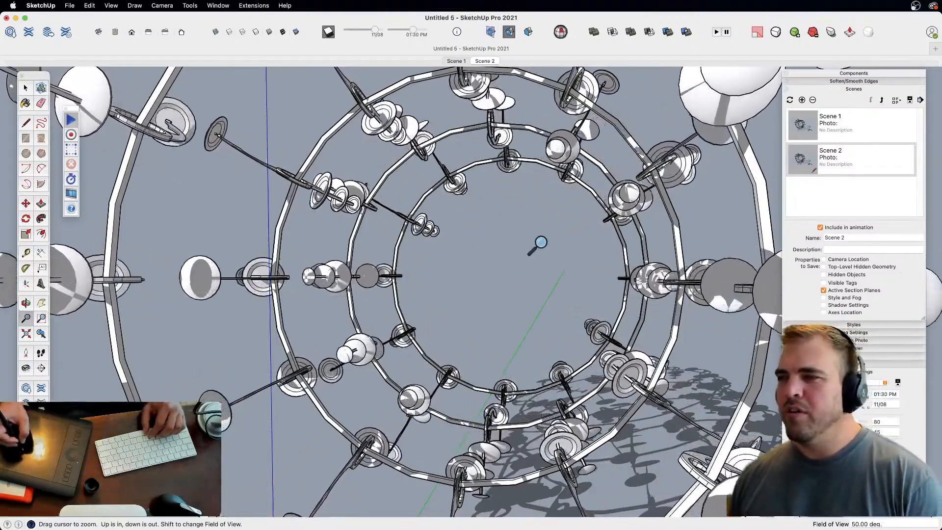
left_click_drag(516, 216, 500, 476)
key("o")
key("h")
left_click_drag(500, 247, 503, 380)
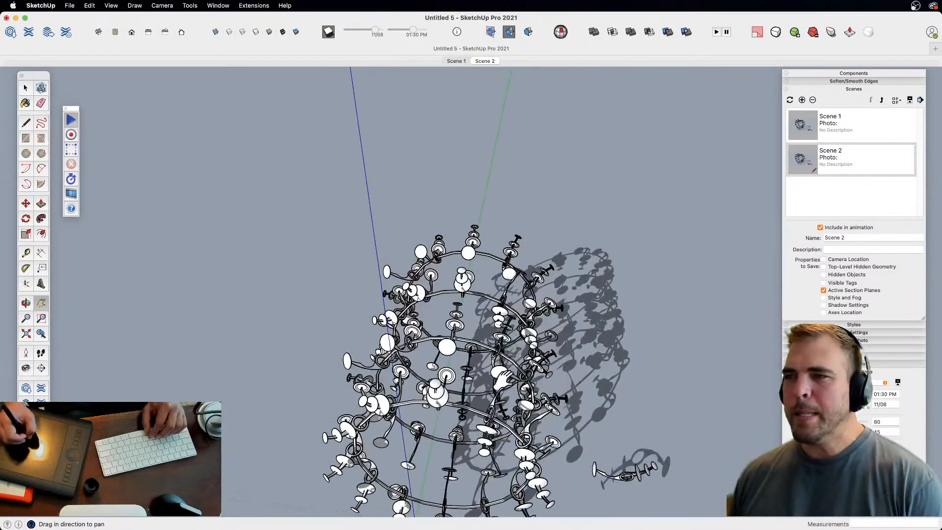
left_click_drag(532, 323, 248, 348)
key("space")
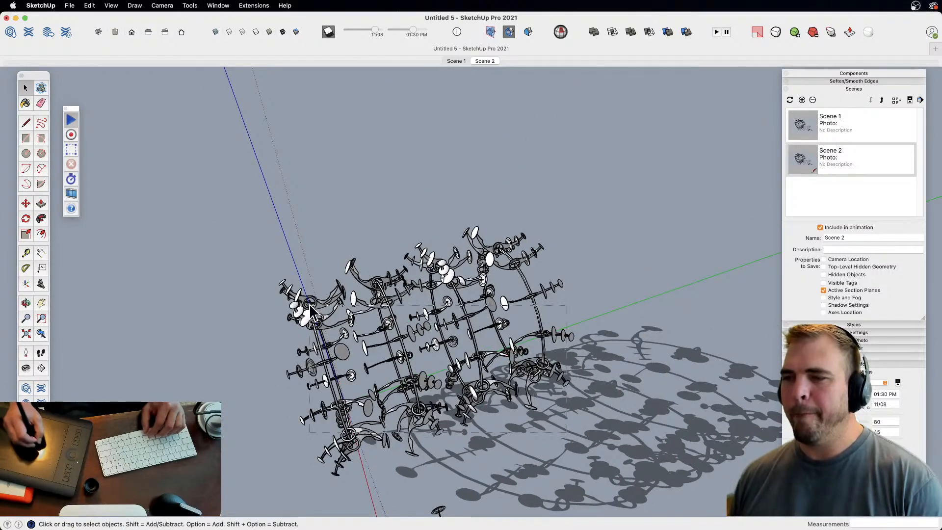
key("super+a")
key("h")
left_click_drag(490, 426, 402, 346)
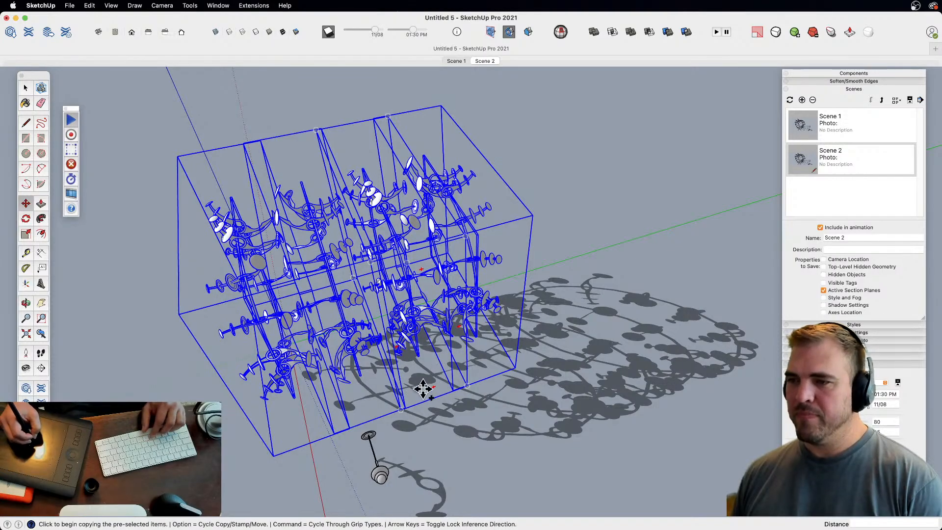
left_click(423, 388)
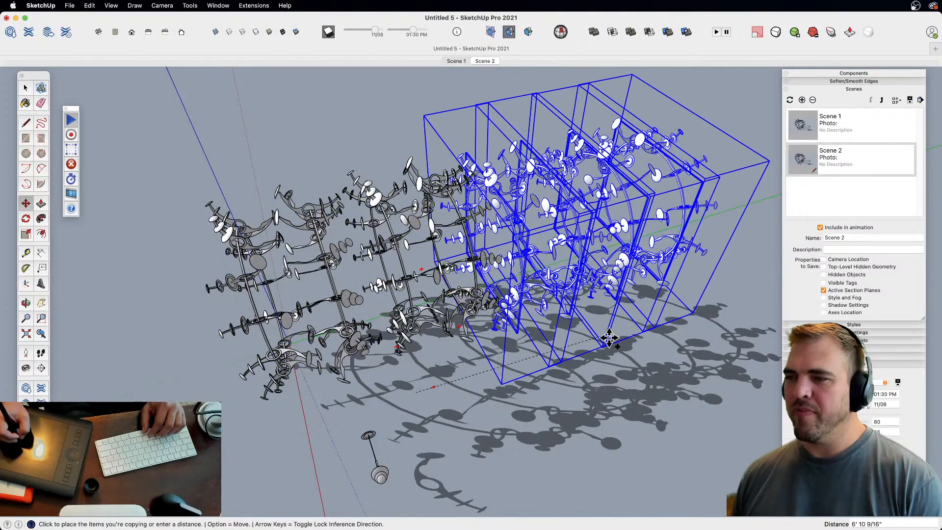
key("space")
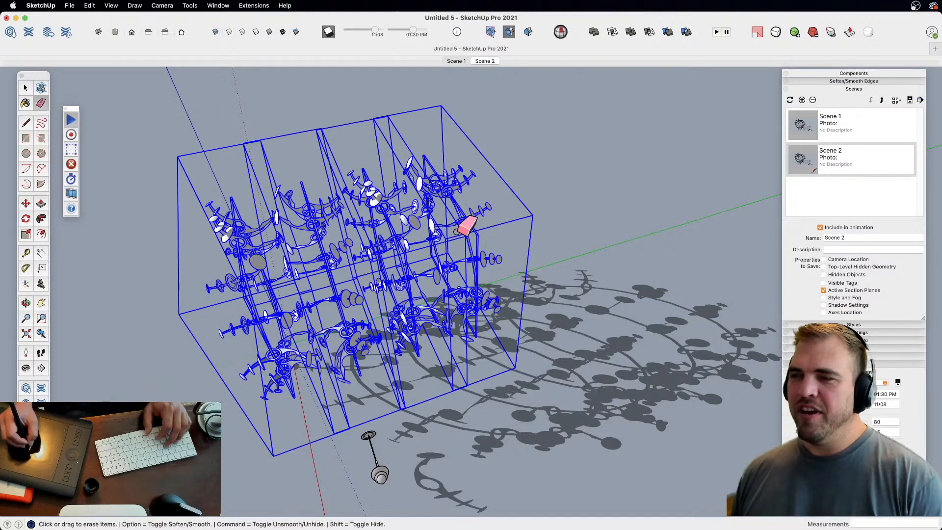
- Erase every ring in the row except the first one at the origin
mouse_move(456, 232)
left_mouse_down()
mouse_move(328, 249)
mouse_move(415, 249)
left_mouse_up()
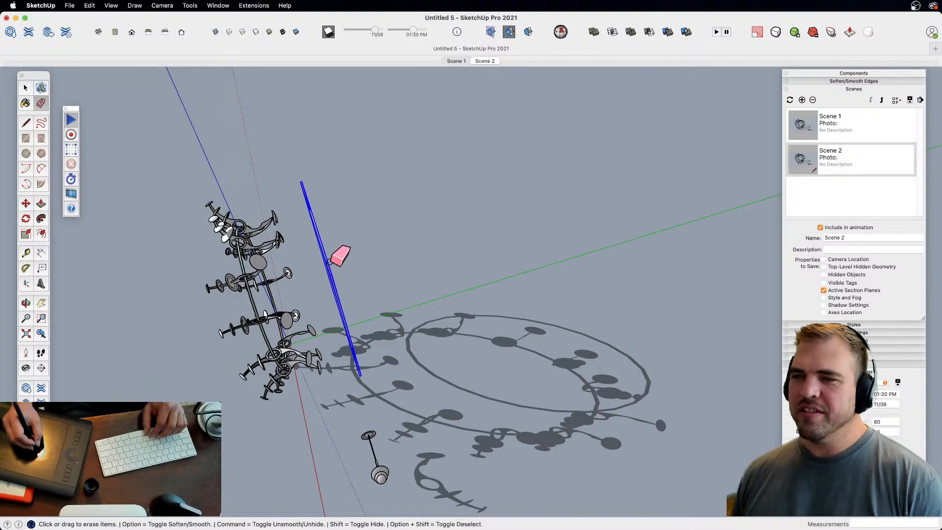
left_click(332, 263)
key("space")
- Copy the remaining ring component about 2' 2" along the green axis
left_click(260, 284)
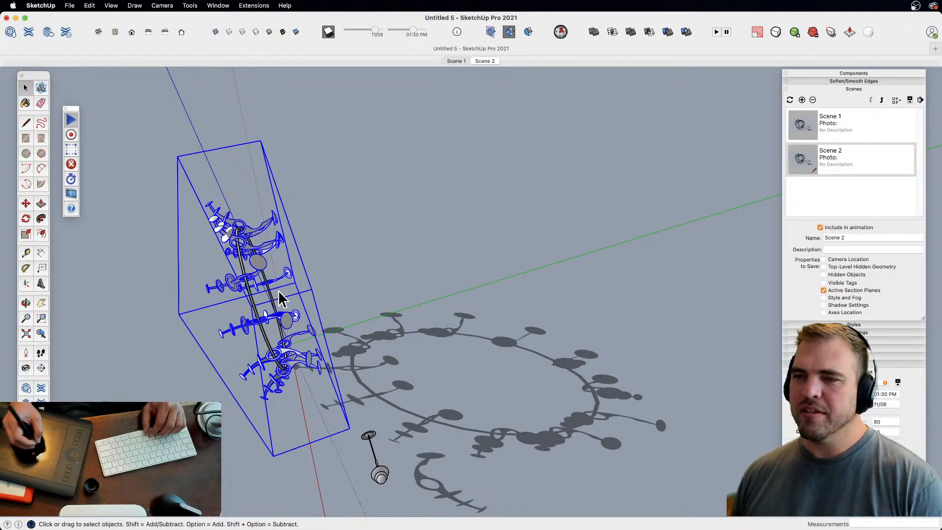
left_click(351, 308)
key("alt")
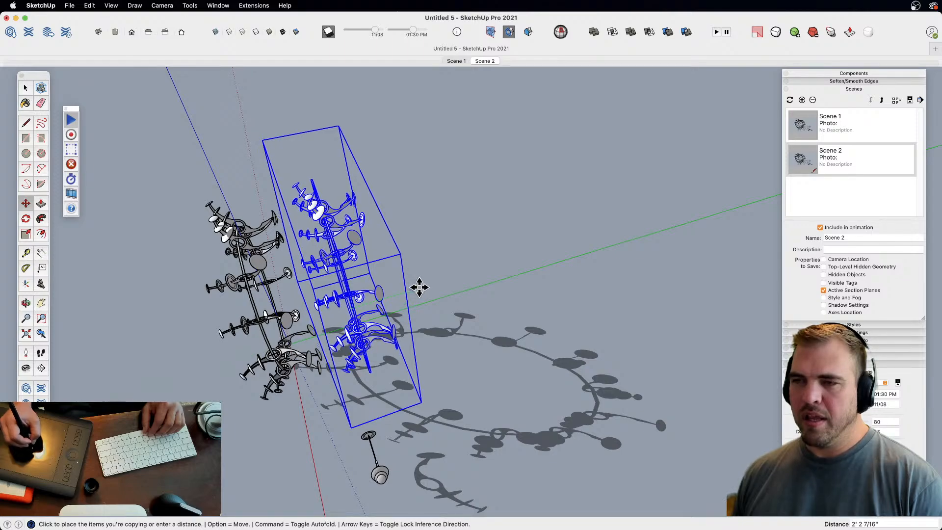
left_click(420, 287)
- Run the transition to Scene 1, and array eight evenly spaced copies of the second ring along the green axis
middle_click_drag(359, 382, 527, 323)
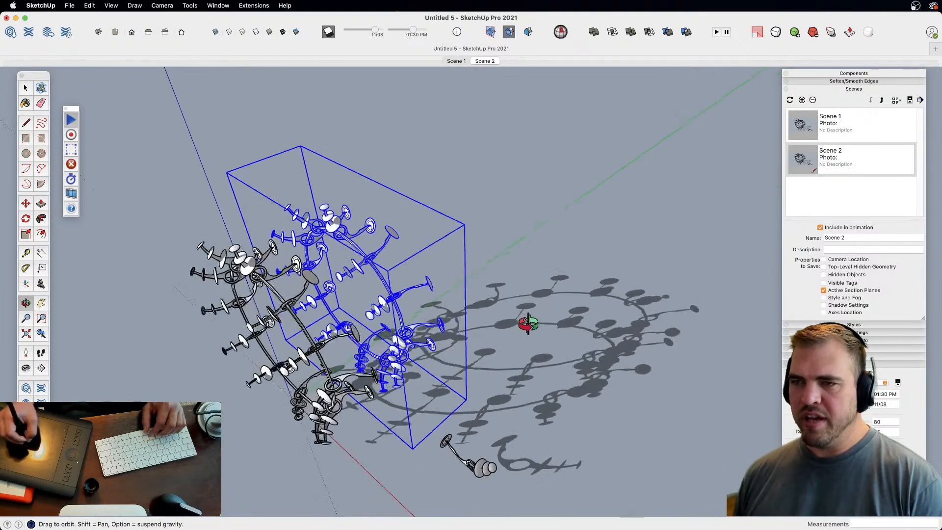
key("space")
left_click(456, 63)
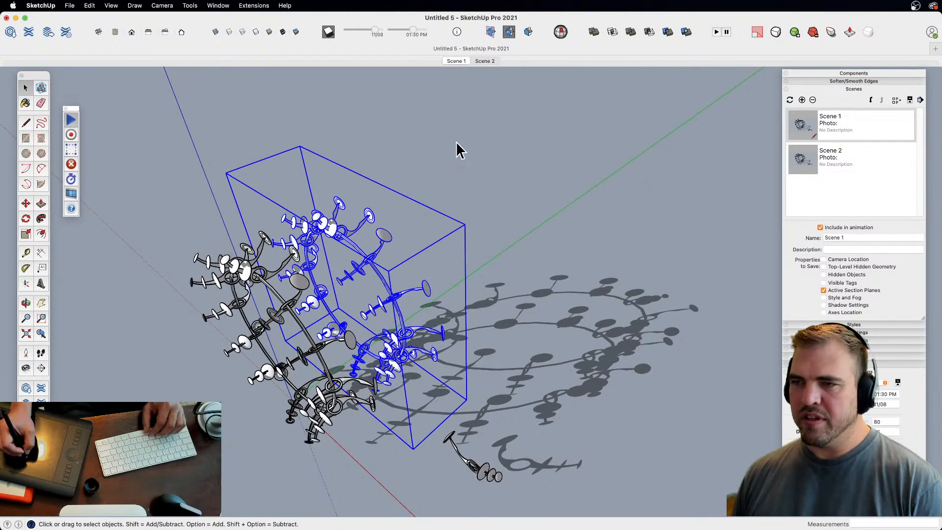
left_click(435, 242)
middle_click_drag(435, 242, 475, 279)
left_click(475, 280)
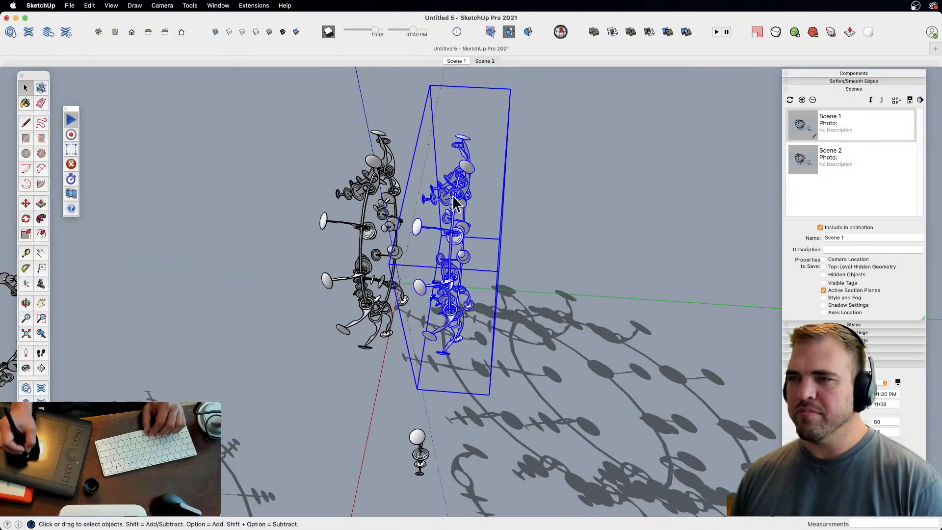
key("m")
left_click(480, 391)
key("alt")
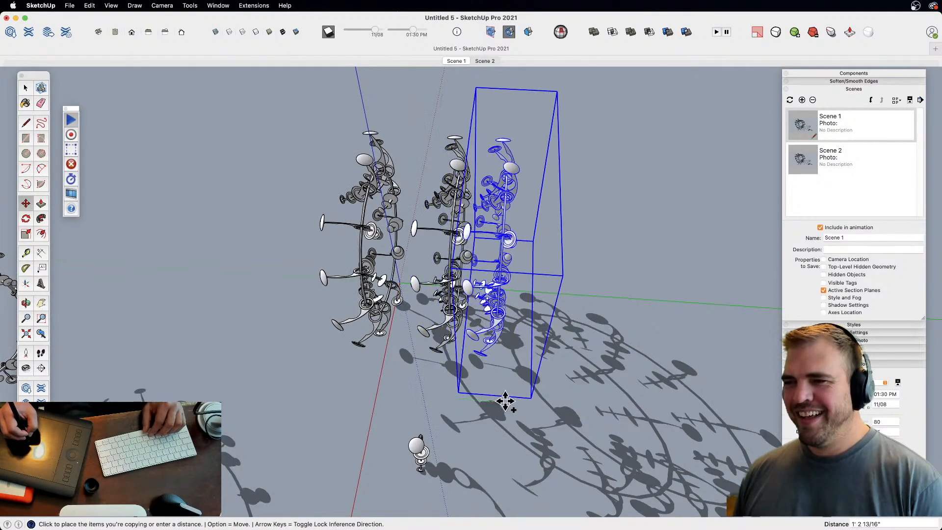
key("Escape")
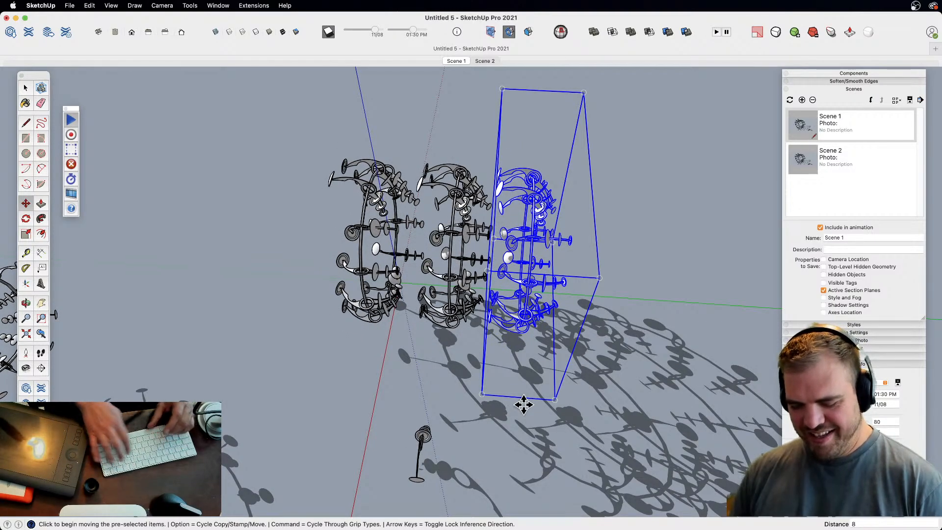
type("8x")
key("Return")
- Try rotating the second ring component 15 degrees about its centre, and undo the rotation
middle_click_drag(477, 278, 460, 321, "shift")
middle_click_drag(375, 321, 583, 340)
key("space")
left_click(527, 311)
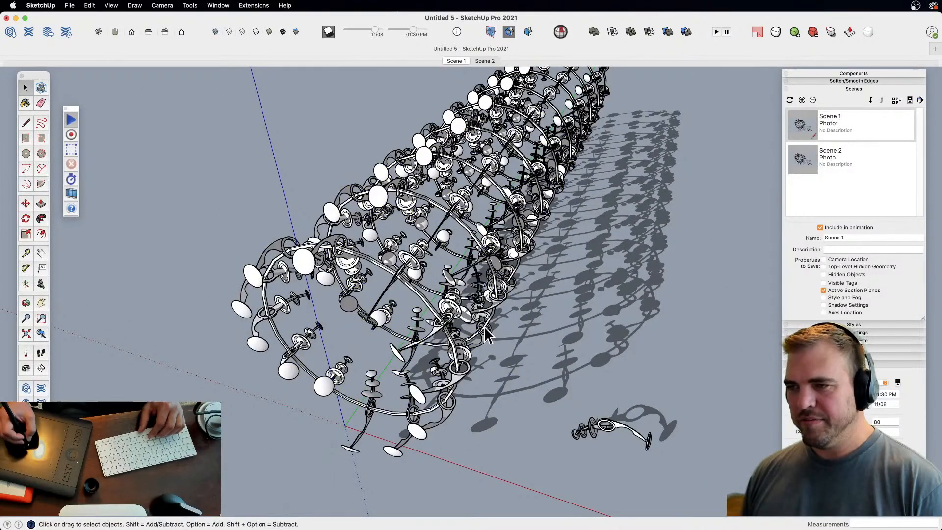
left_click(486, 335)
key("m")
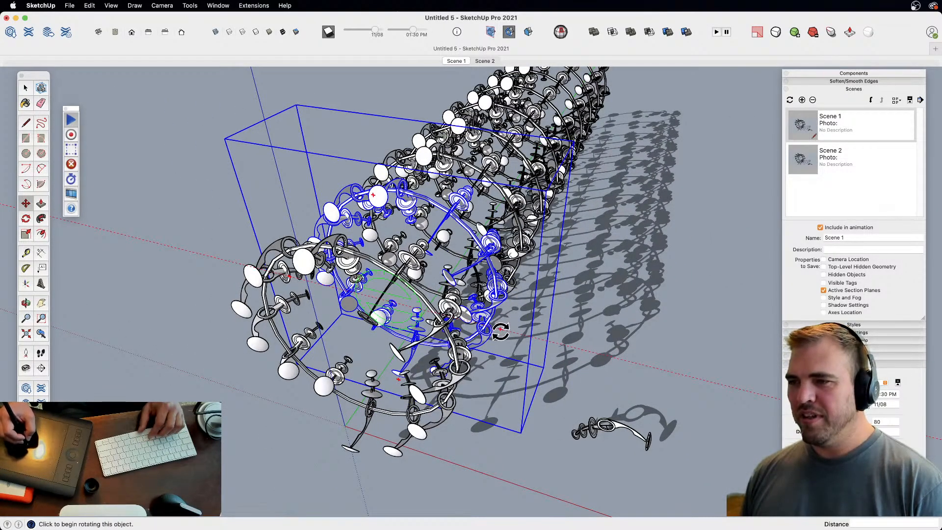
left_click(507, 311)
left_click(494, 303)
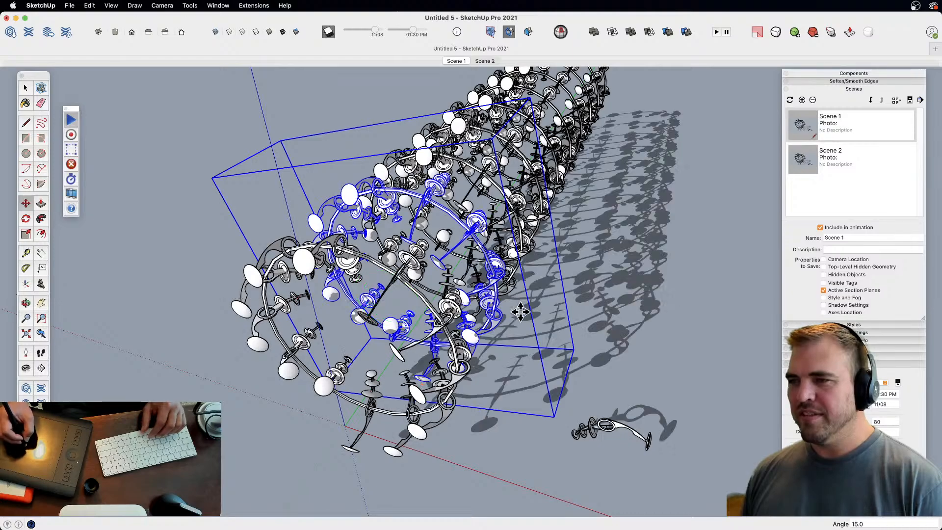
key("h")
left_click_drag(524, 300, 459, 381)
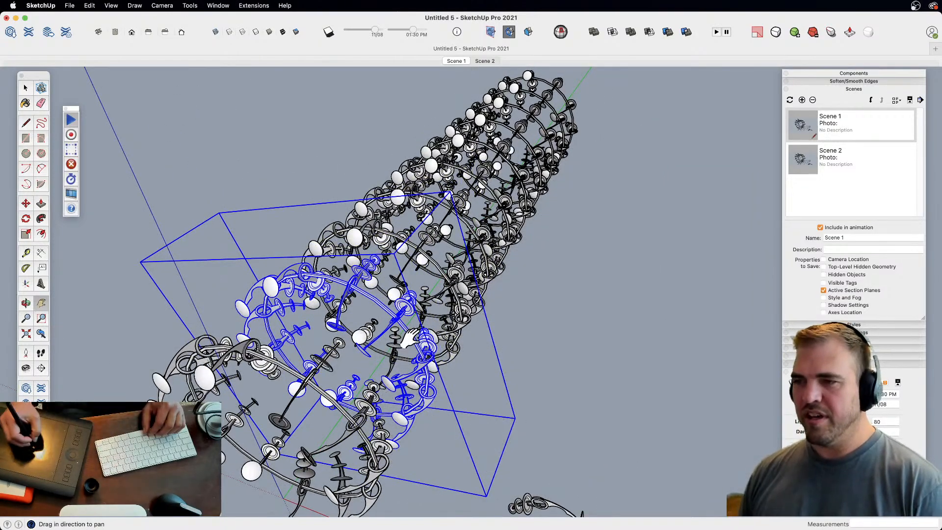
key("super+z")
- Rotate the second ring and the third ring by different angles about the centre axis of the row
middle_click_drag(458, 399, 473, 403)
left_click(452, 432)
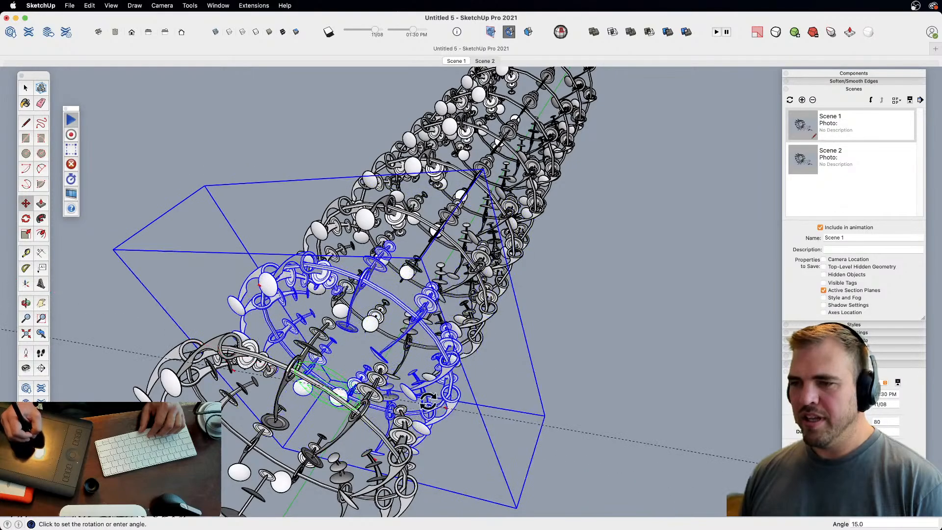
left_click(464, 333)
key("space")
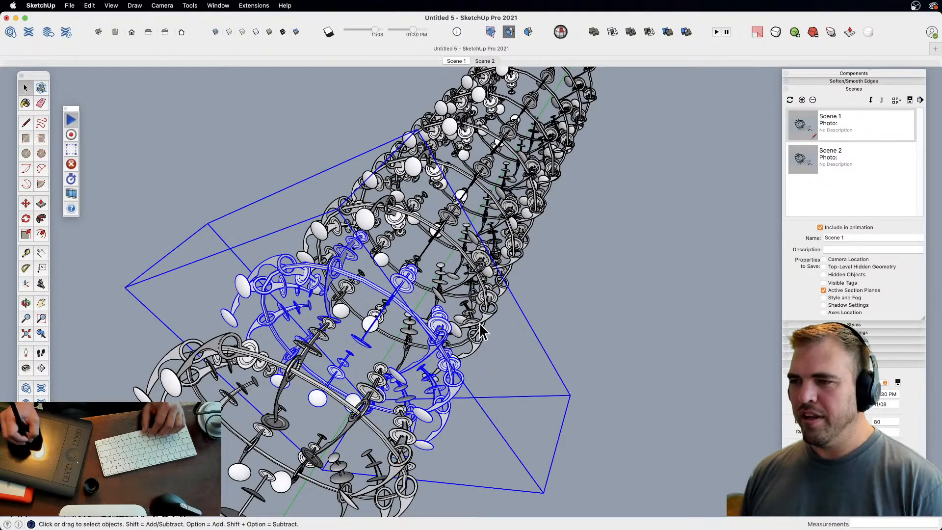
left_click(481, 332)
key("m")
left_click(492, 347)
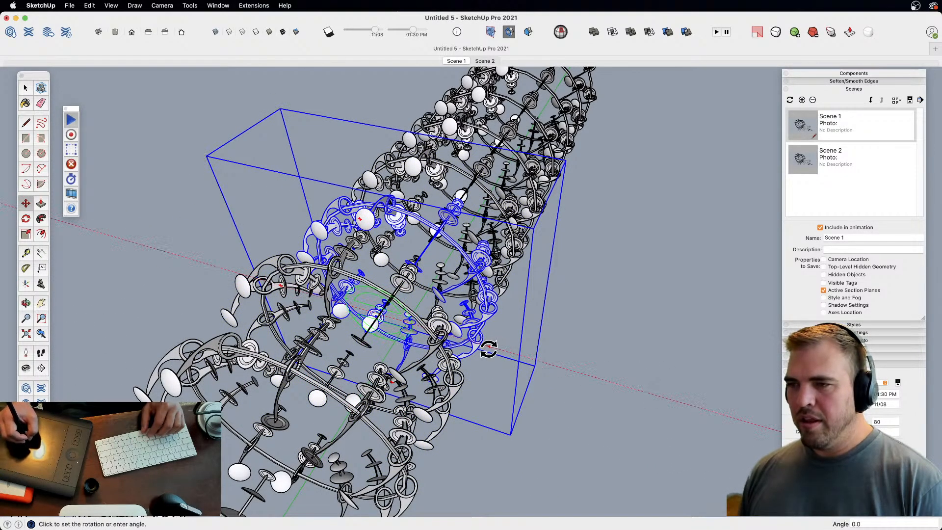
left_click(430, 288)
- Erase all ring components beyond the fourth one in the row
key("h")
mouse_move(445, 334)
left_mouse_down()
mouse_move(380, 395)
mouse_move(450, 226)
mouse_move(492, 165)
mouse_move(417, 353)
mouse_move(417, 245)
left_mouse_up()
key("e")
key("z")
key("h")
key("o")
left_click_drag(416, 255, 406, 386)
- Select the four remaining rings and copy them about 7' 4" along the green axis to extend the row
key("space")
left_click(377, 363)
key("m")
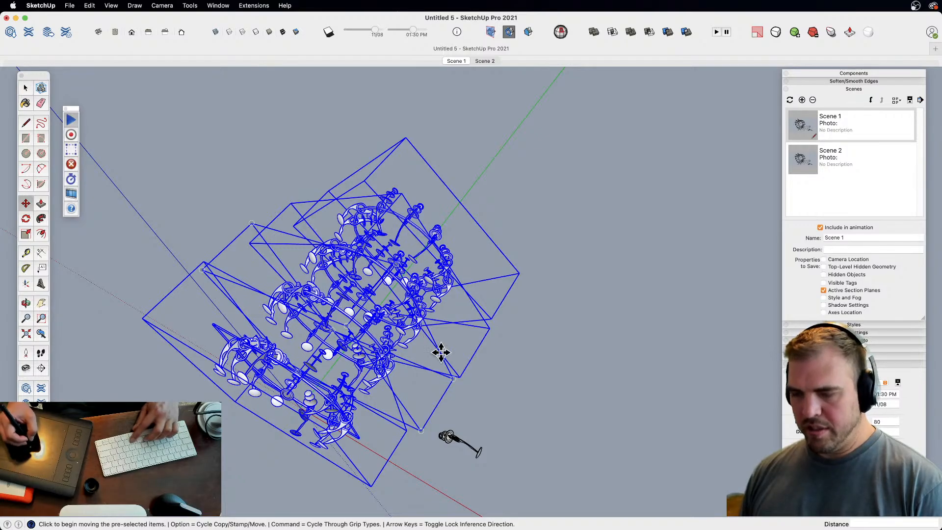
left_click(441, 373)
key("alt")
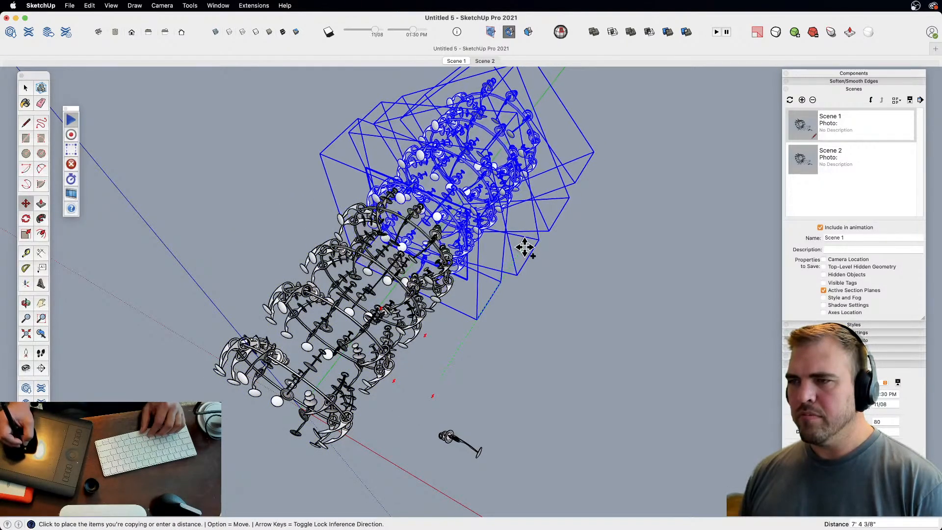
key("h")
left_click_drag(492, 288, 569, 190)
- Group the copied set of four rings and rotate the group about the centre axis of the row
key("o")
key("z")
left_click_drag(456, 368, 430, 280)
key("super+g")
key("m")
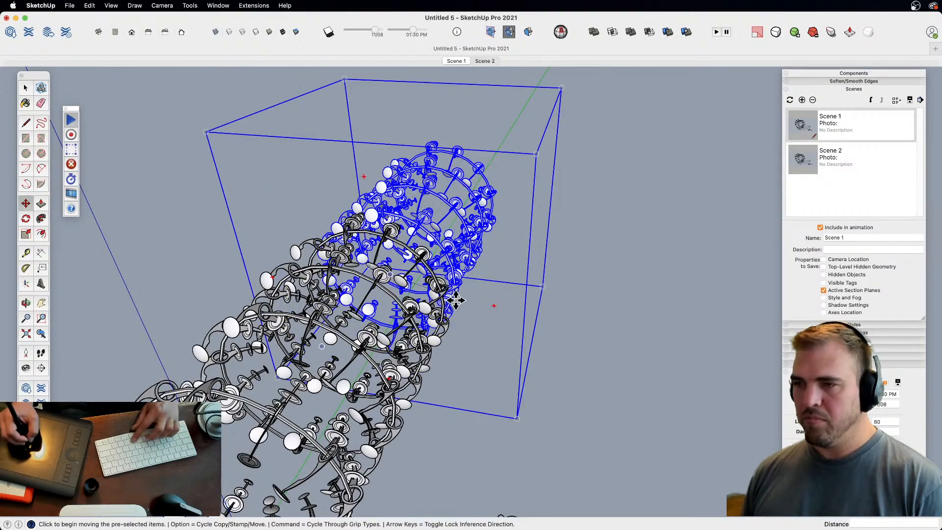
left_click(496, 304)
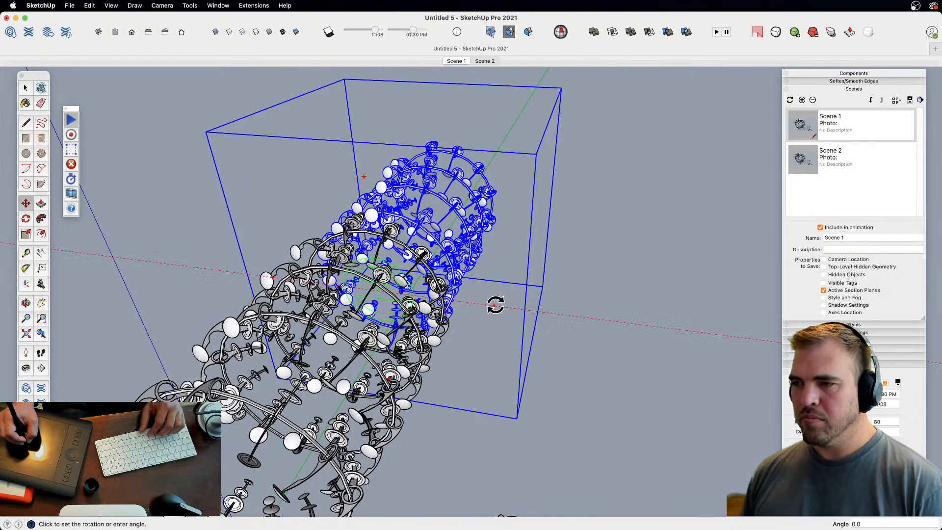
left_click(438, 237)
key("space")
- Look straight down the ring tunnel, and run the transitions to Scene 2 and back to Scene 1
left_click(532, 390)
middle_click_drag(438, 383, 580, 160)
left_click_drag(580, 160, 578, 162)
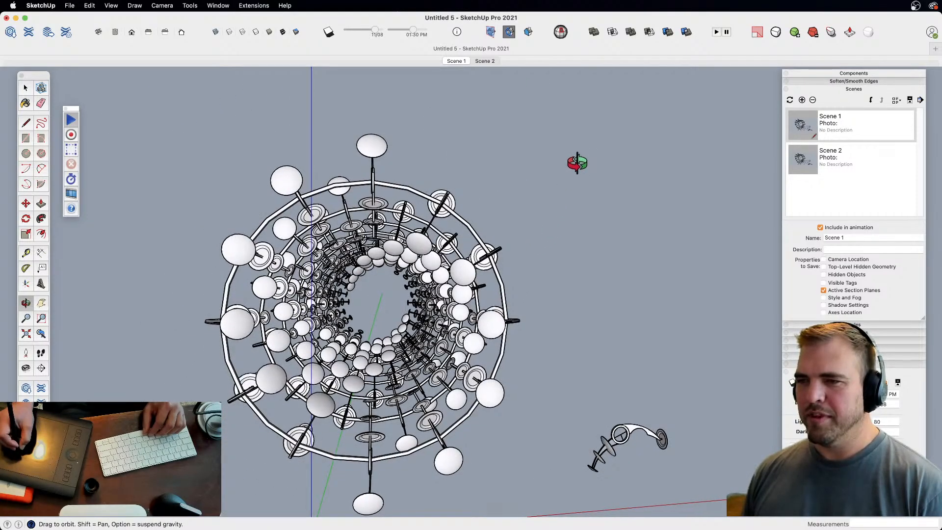
scroll(407, 347, "up", 10)
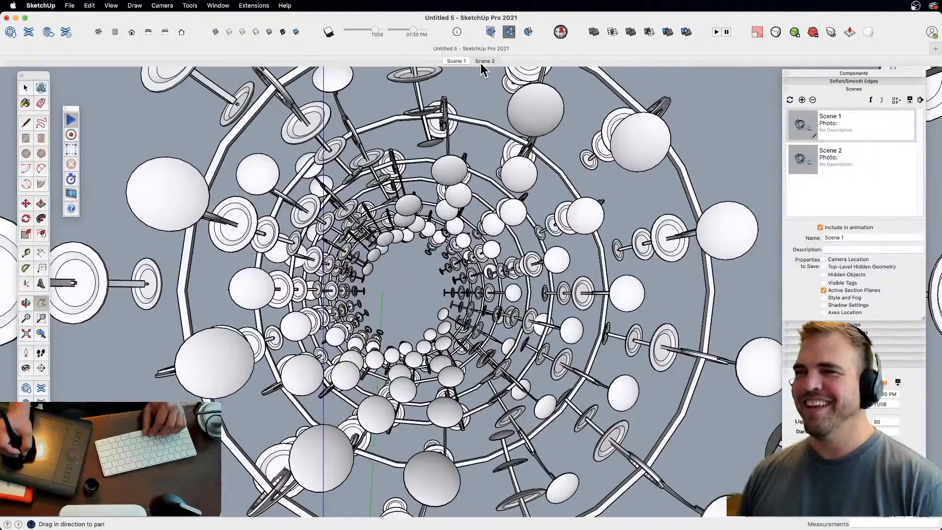
left_click(483, 61)
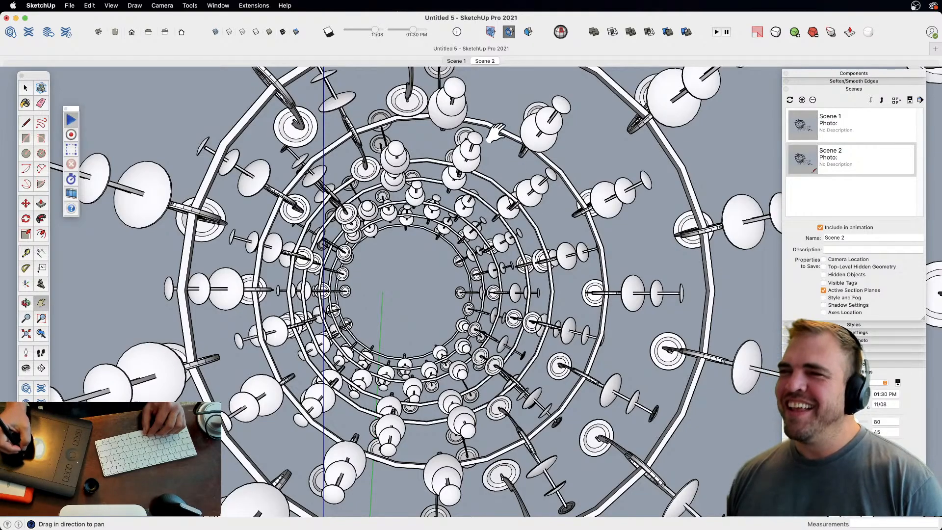
left_click(454, 62)
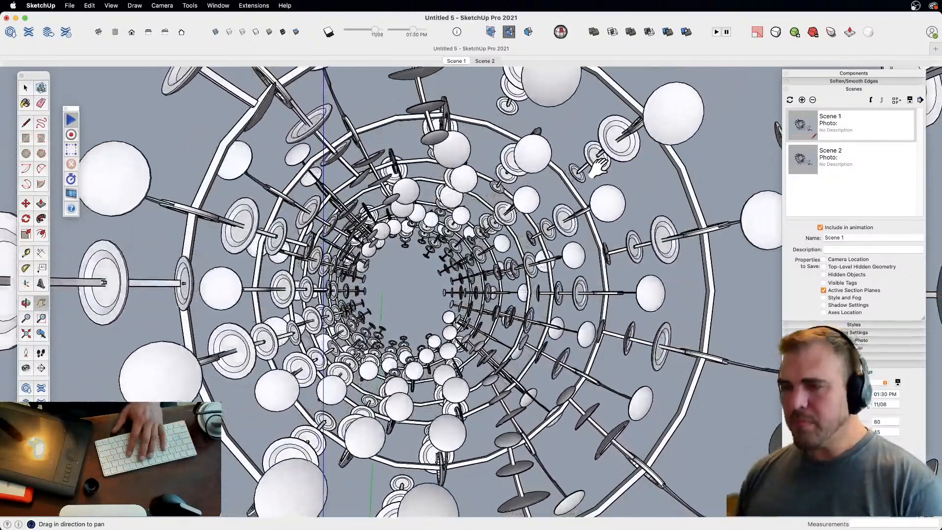
- Turn on shadows, and replay the transitions to Scene 2 and back to Scene 1 from inside the tunnel
key("shift+s")
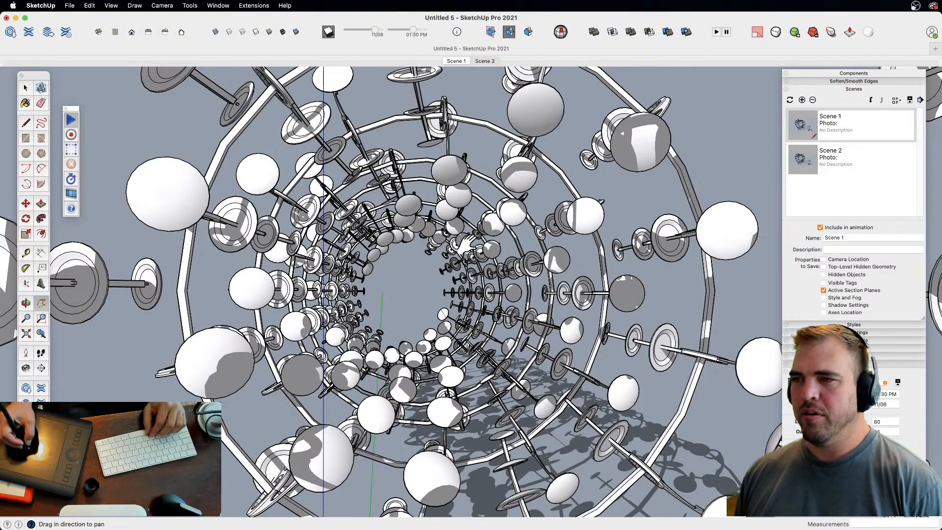
left_click(483, 61)
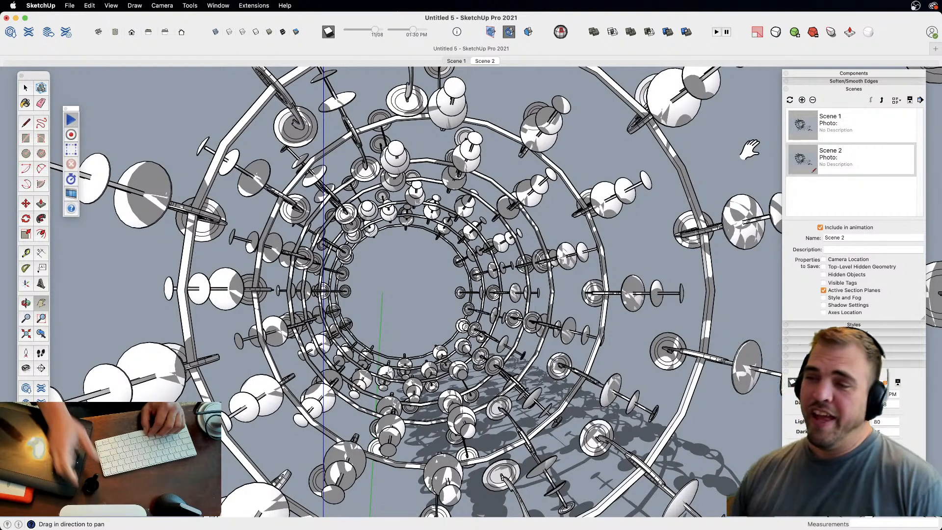
left_click(461, 63)
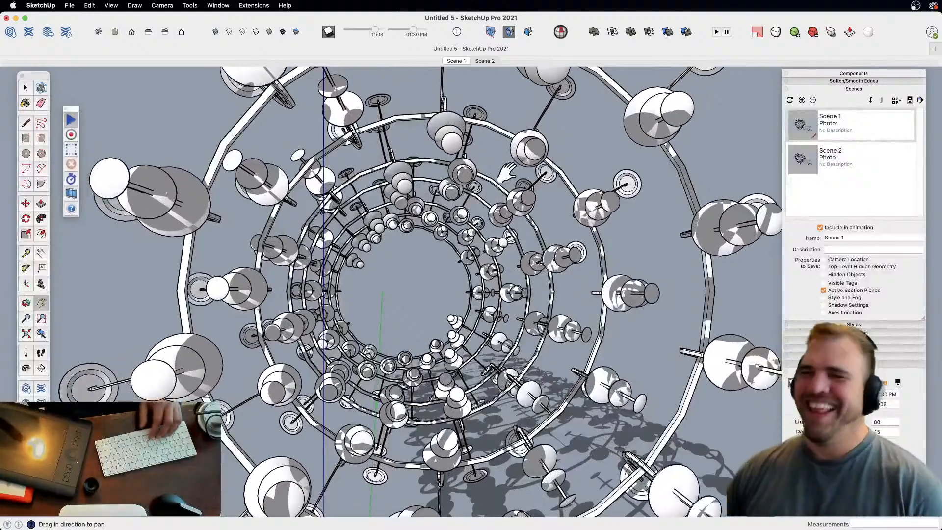
key("space")
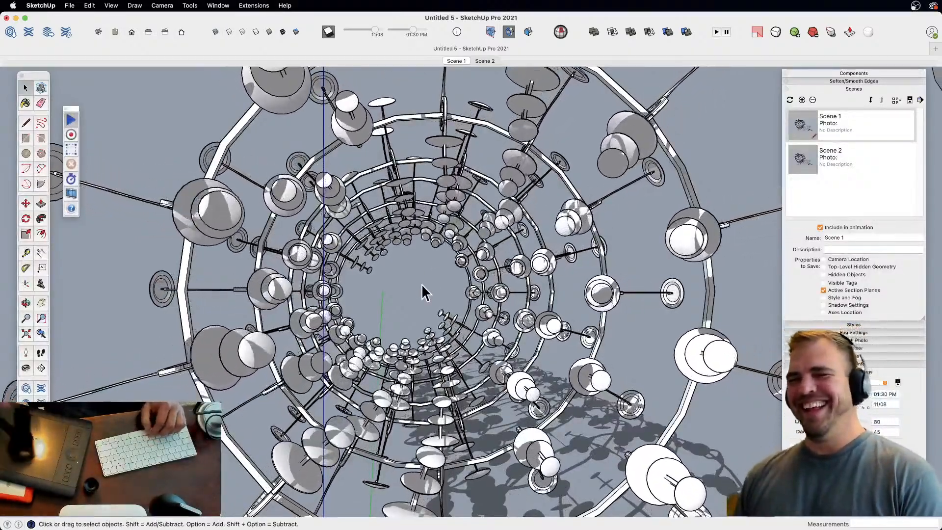